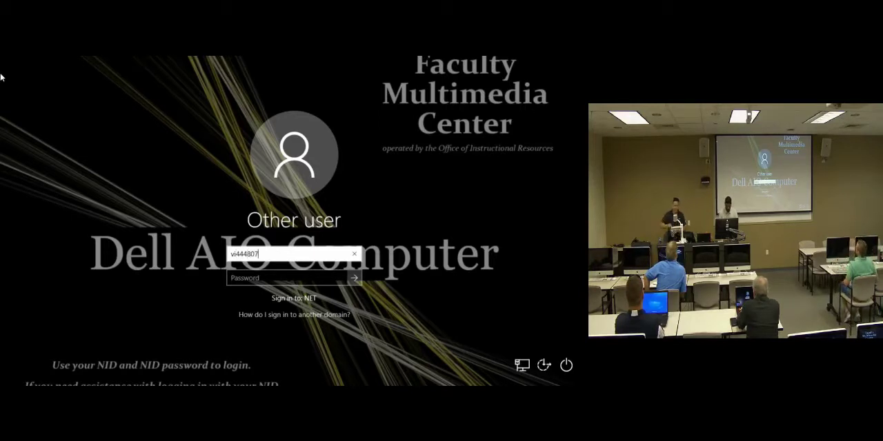
Step: Enter the account password for the given user and sign in to the computer
key(Tab)
text(••)
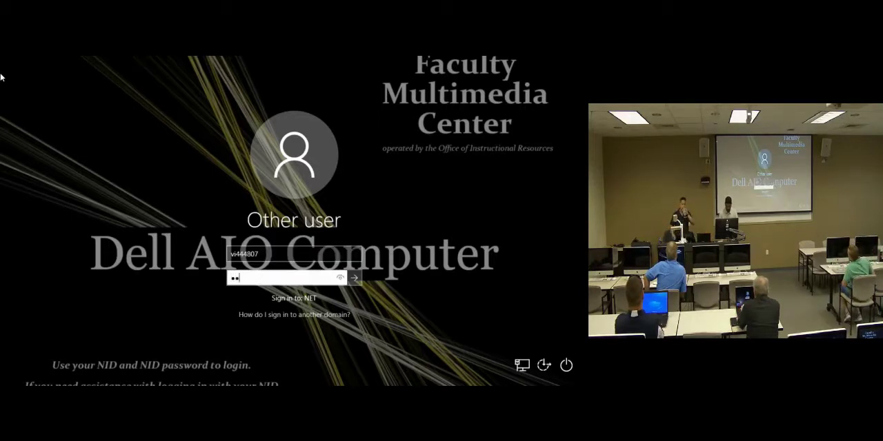
text(•••••••)
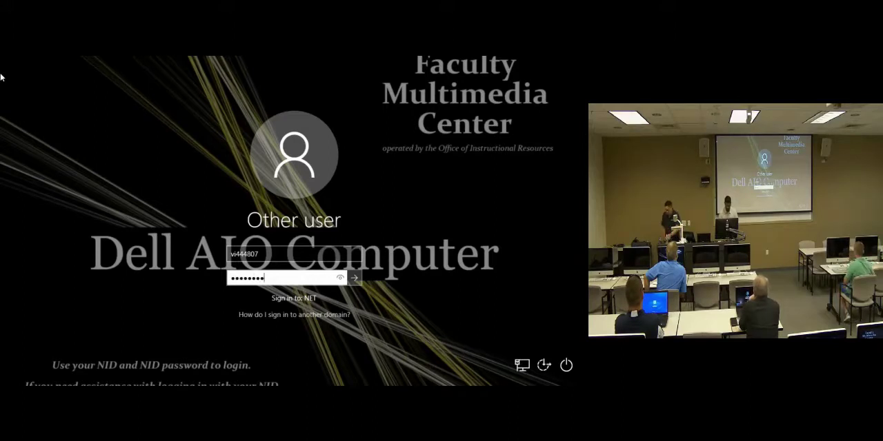
key(Return)
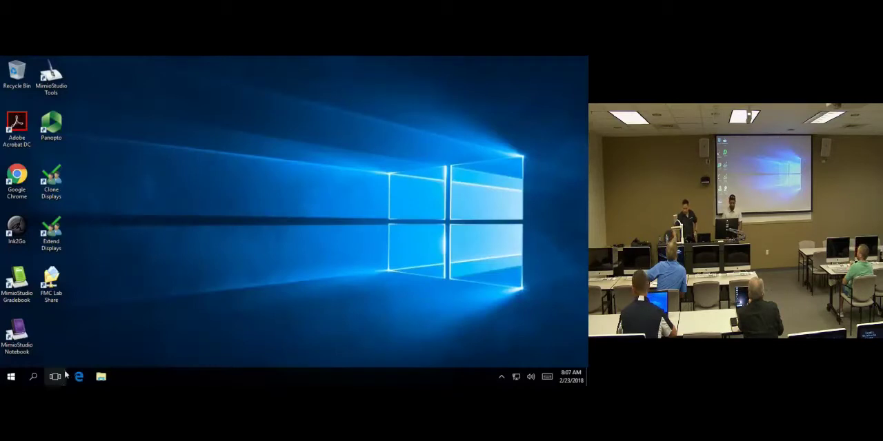
Step: Open gotomeeting.com in Microsoft Edge and go to the page for joining a meeting
click(79, 378)
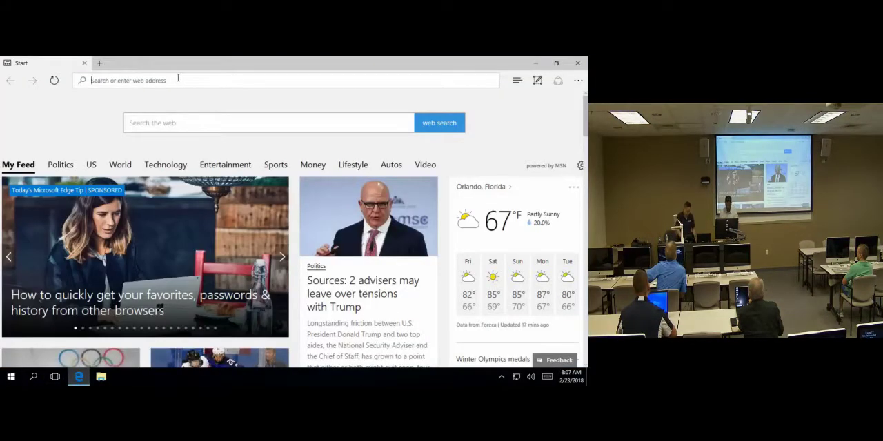
text(go)
key(Return)
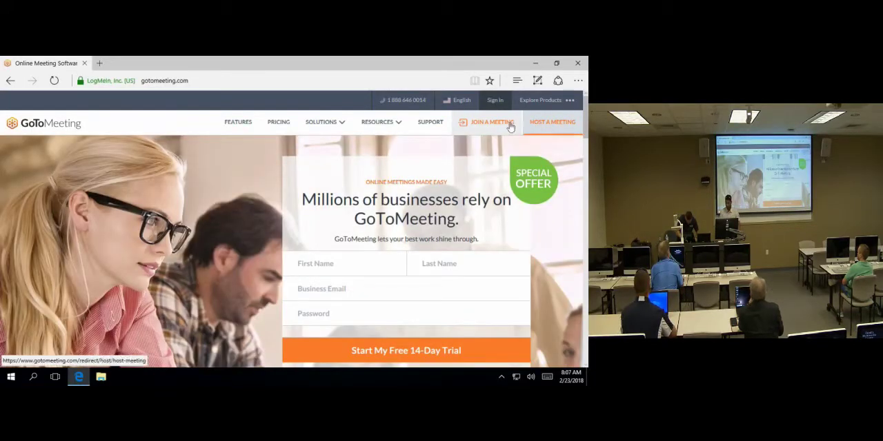
click(509, 124)
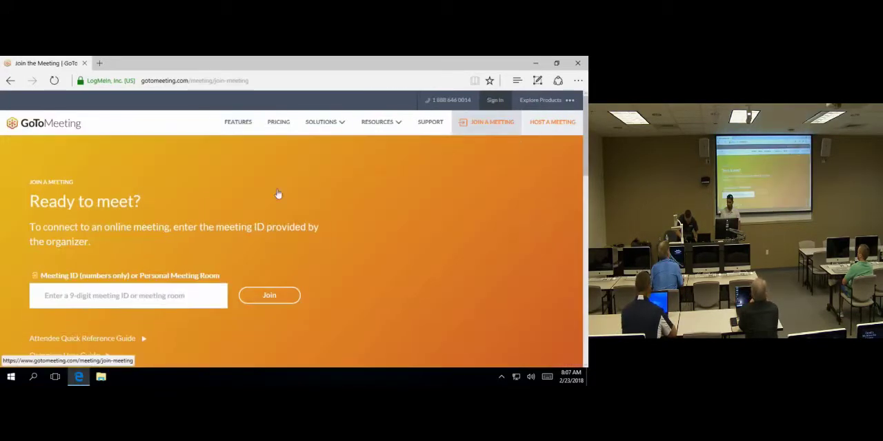
Step: Enter the nine-digit meeting ID and join the meeting
click(167, 295)
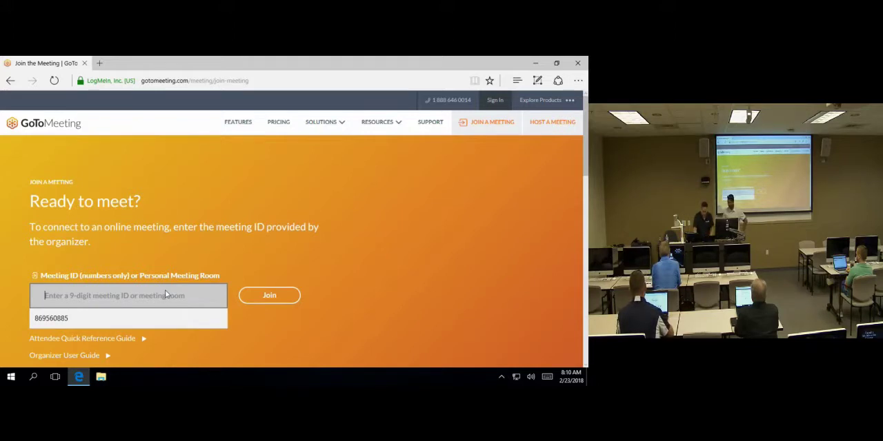
text(gotomeet.me/740)
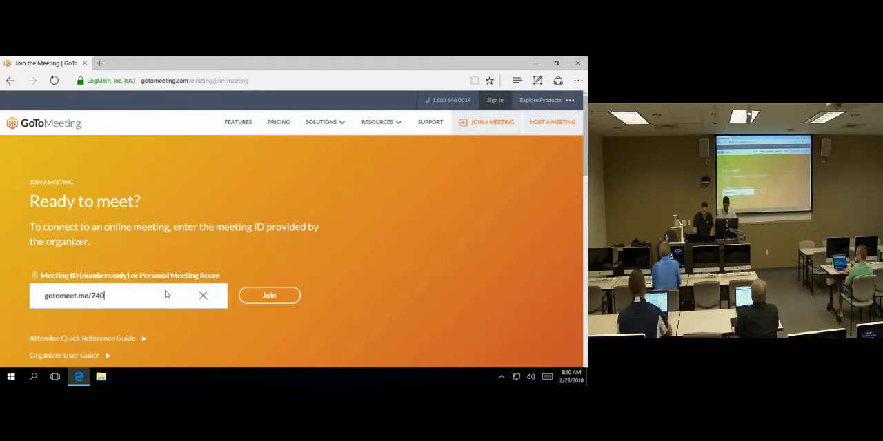
text(493)
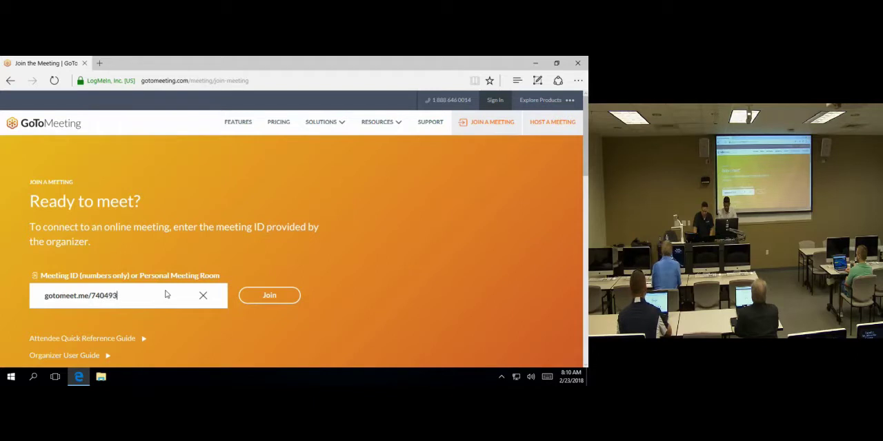
text(709)
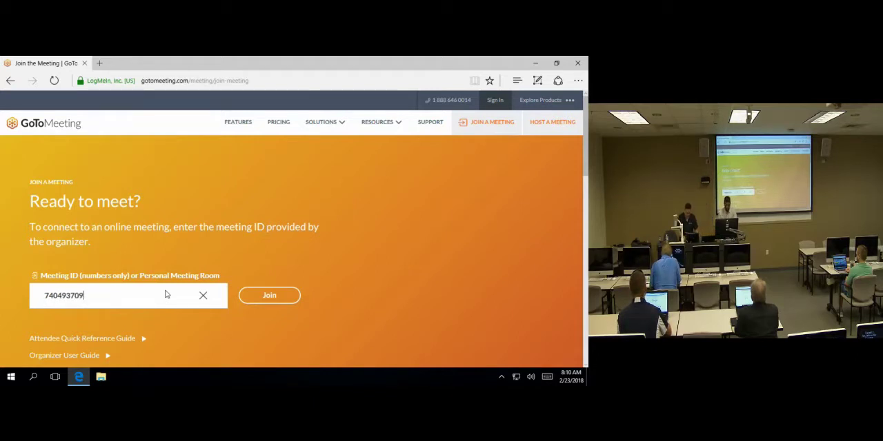
key(Return)
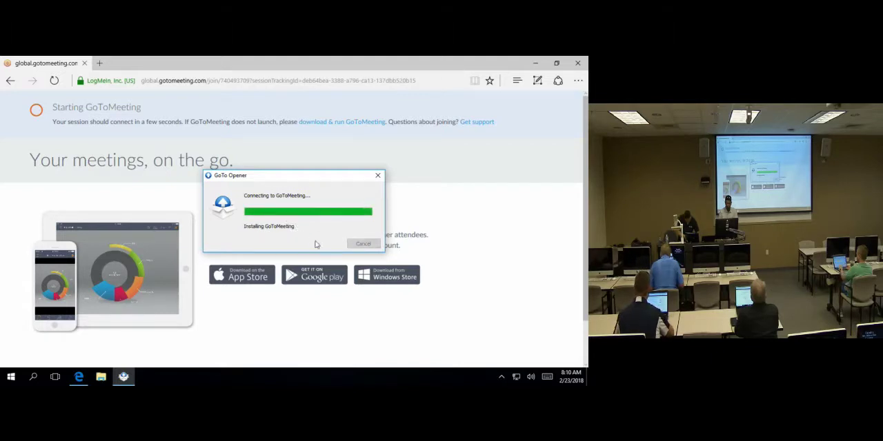
Step: Minimize the browser, view the shared meeting screen in full-screen mode and shrink the GoToMeeting controls
click(535, 63)
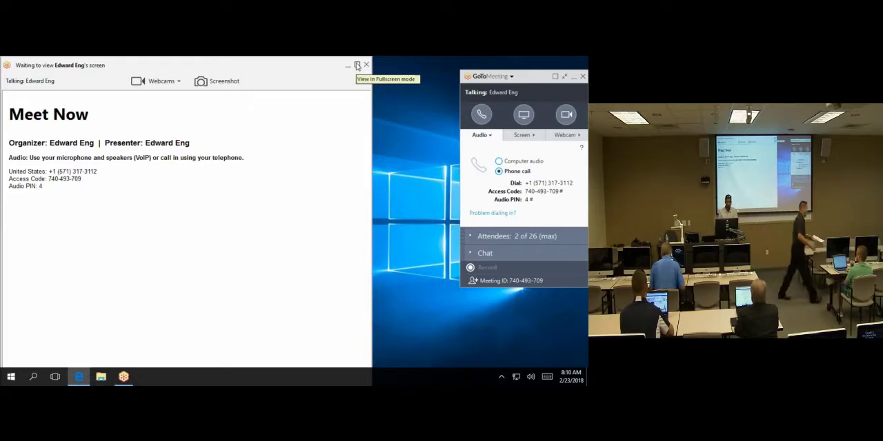
click(358, 65)
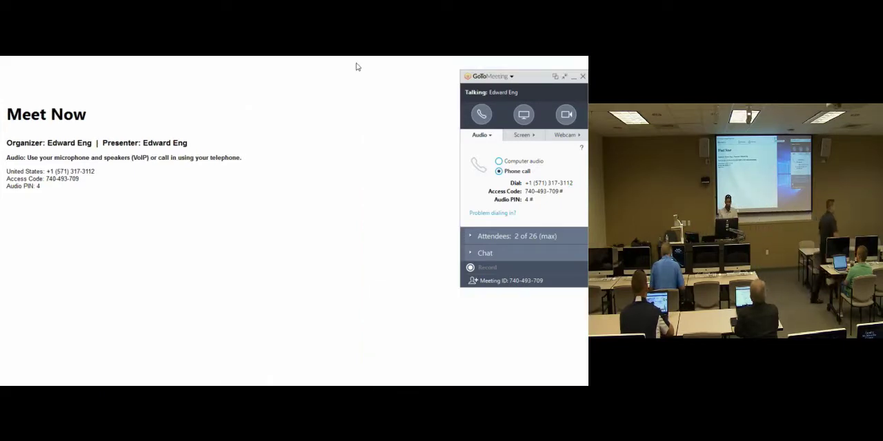
click(557, 78)
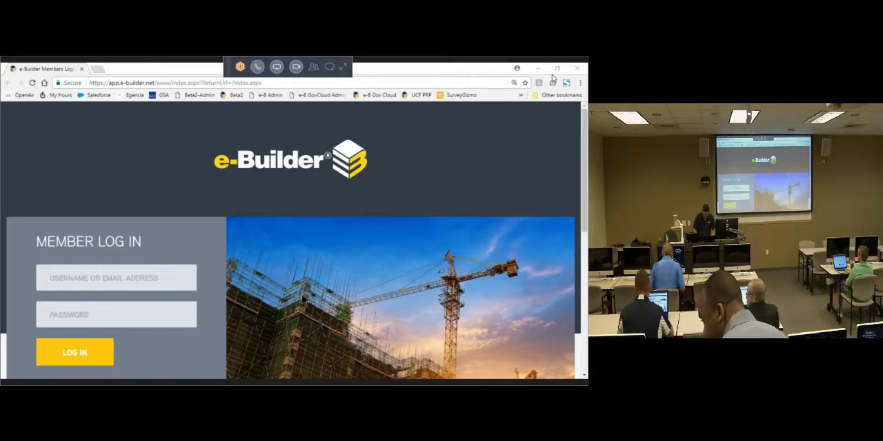
Step: Log in to e-Builder with the member's username and account password
click(171, 279)
text(eeng)
key(Tab)
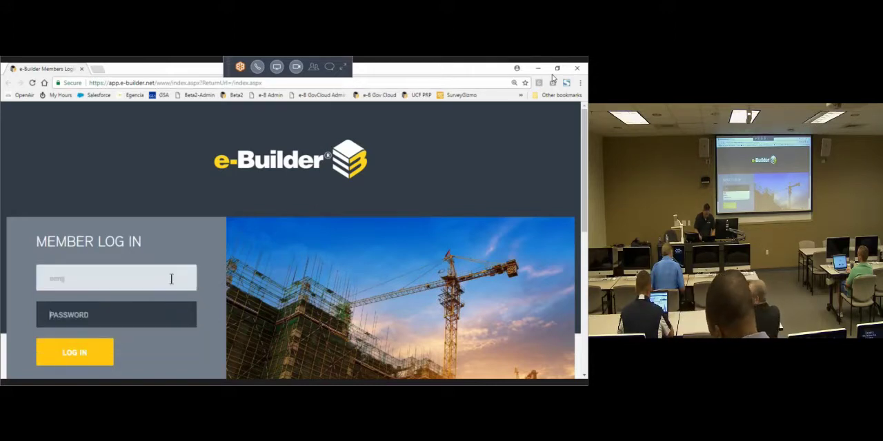
text(•••)
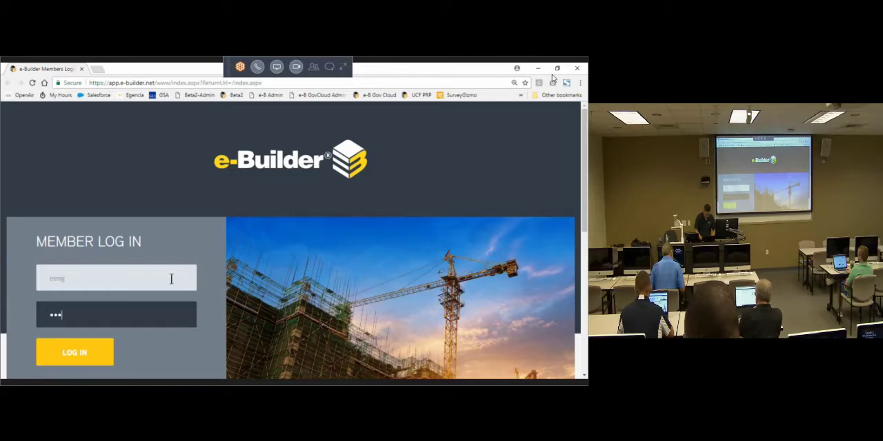
text(••••••••••••••)
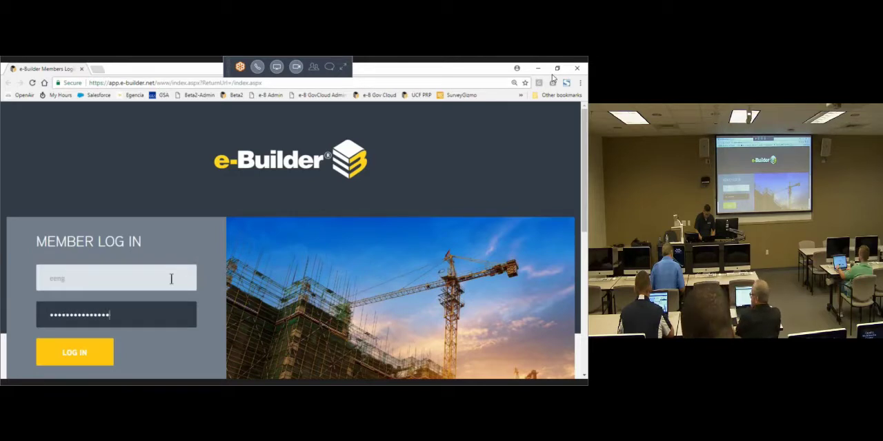
key(Return)
Step: Choose University of Central Florida as the account to enter
click(167, 288)
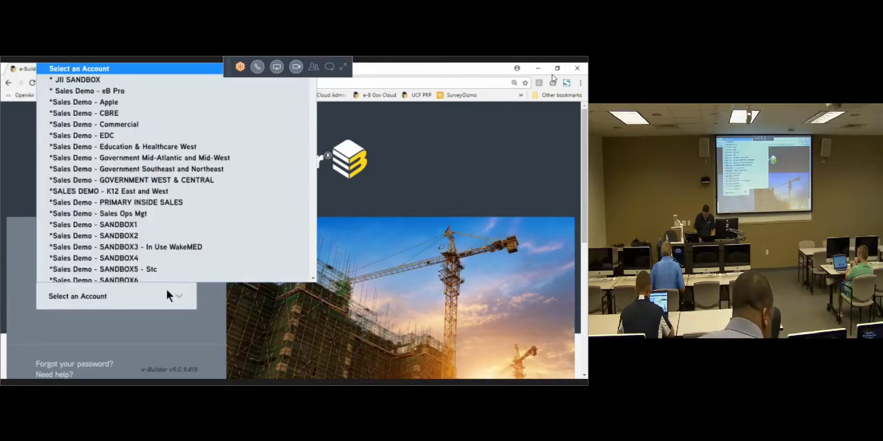
key(u)
key(Page_Down)
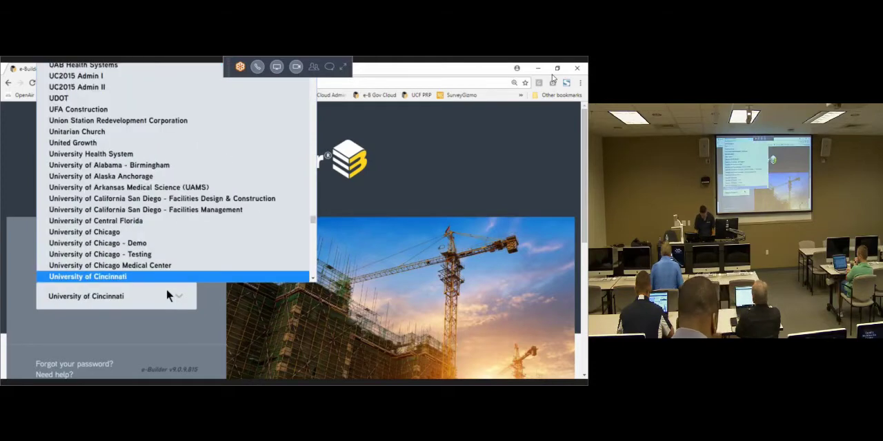
click(167, 222)
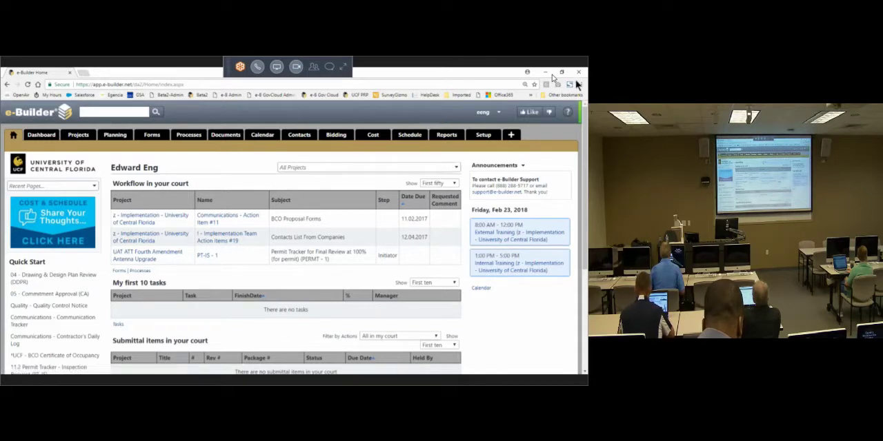
Step: Open the Manage Users page in the e-Builder setup area
click(484, 137)
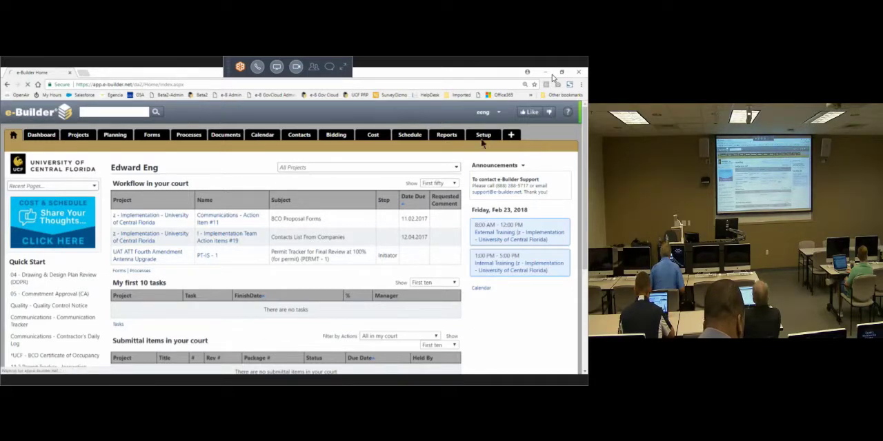
scroll(103, 335, down, 3)
click(23, 337)
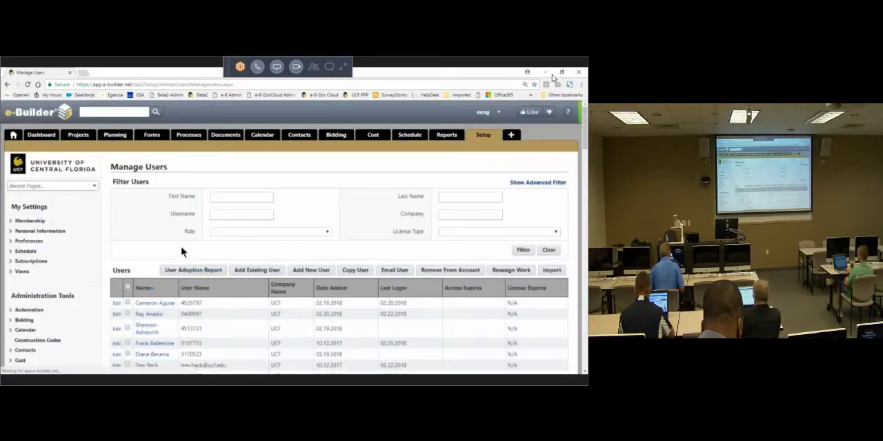
Step: Filter the user list by the opening letters of the person's first name
click(225, 199)
text(tra)
key(Return)
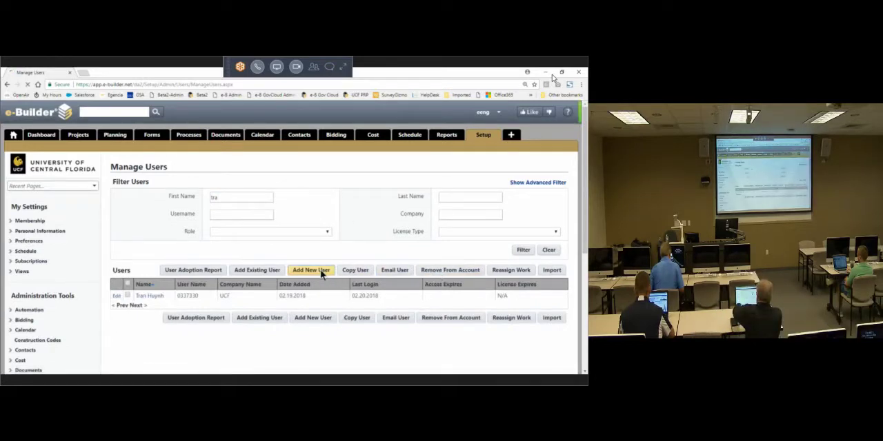
Step: Start adding a new user and enter the person's first and last name in the member profile
click(321, 272)
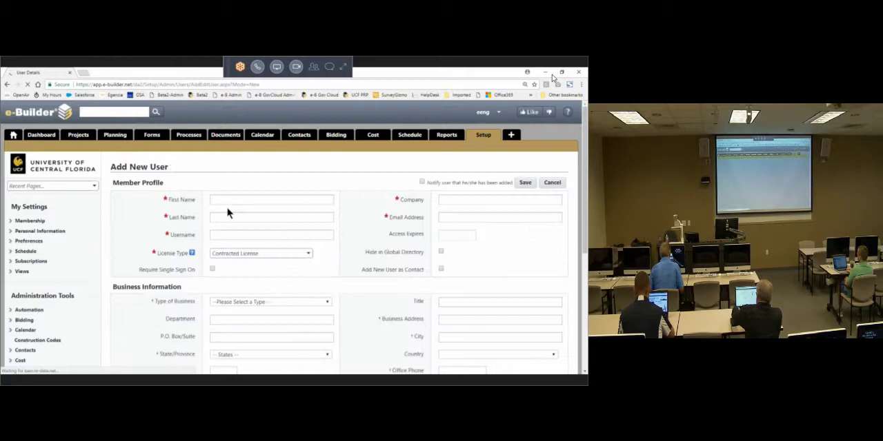
click(226, 201)
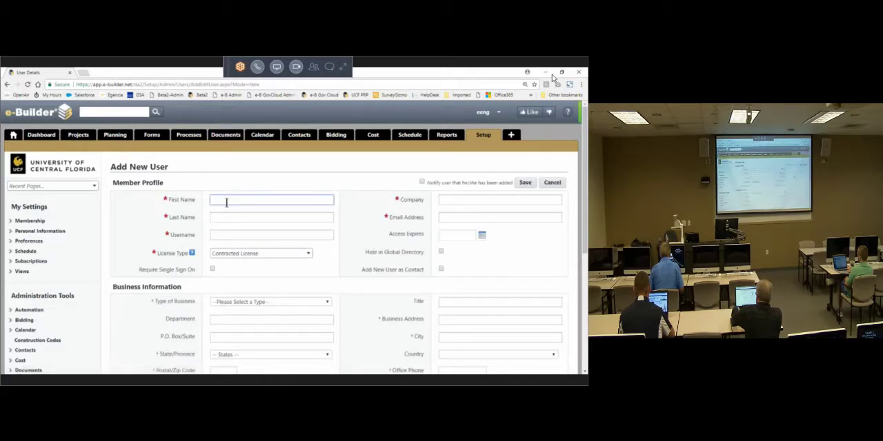
key(Tab)
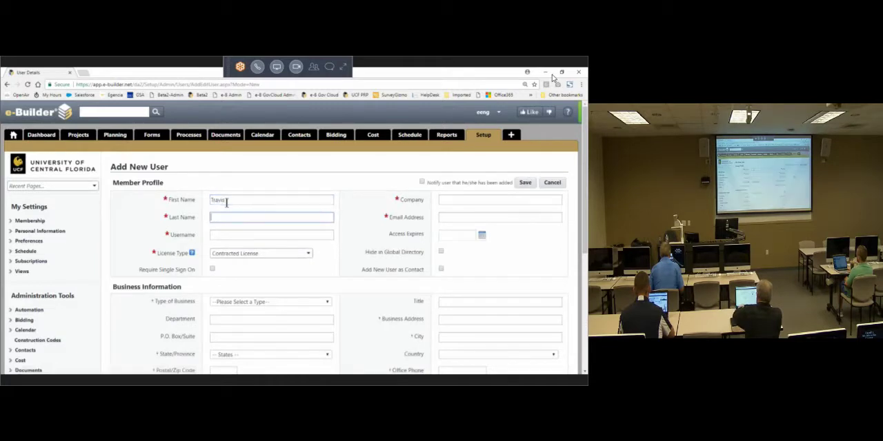
key(Tab)
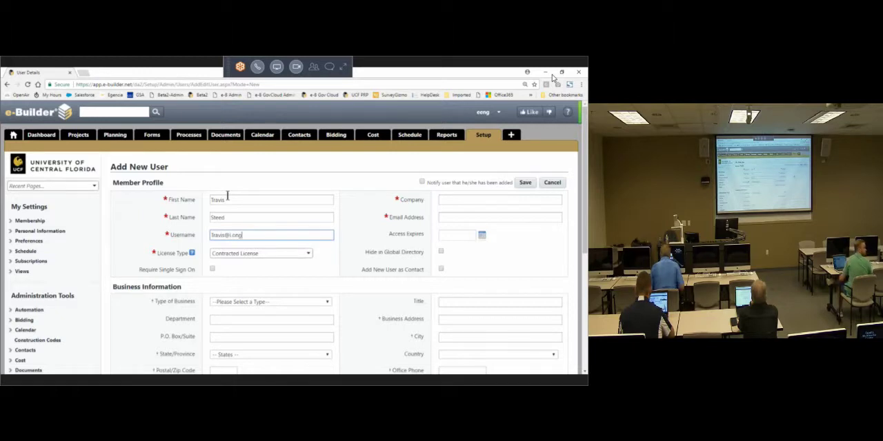
Step: Enter the new user's company e-mail address as the username
text(d)
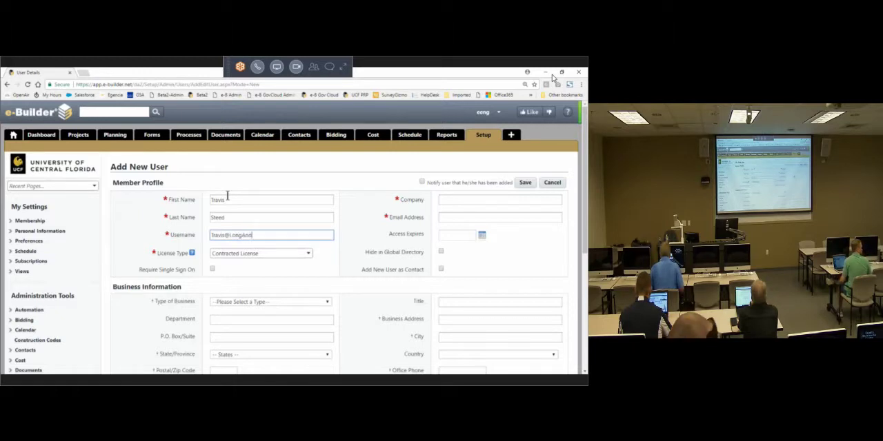
text(Asso)
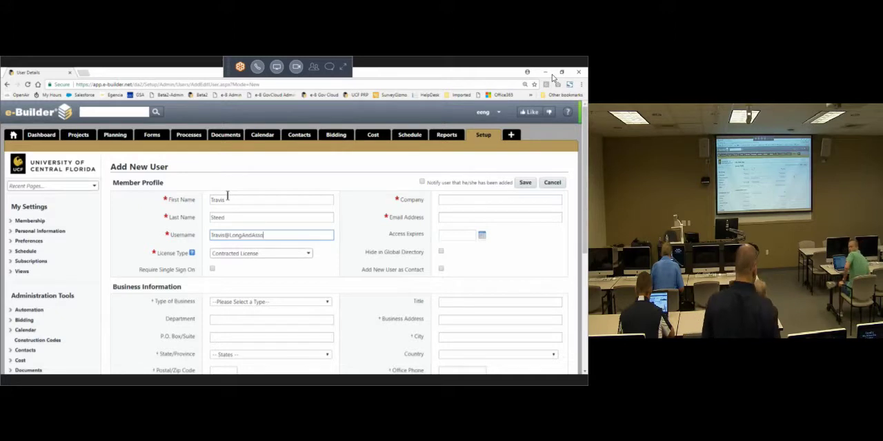
text(ciated.com)
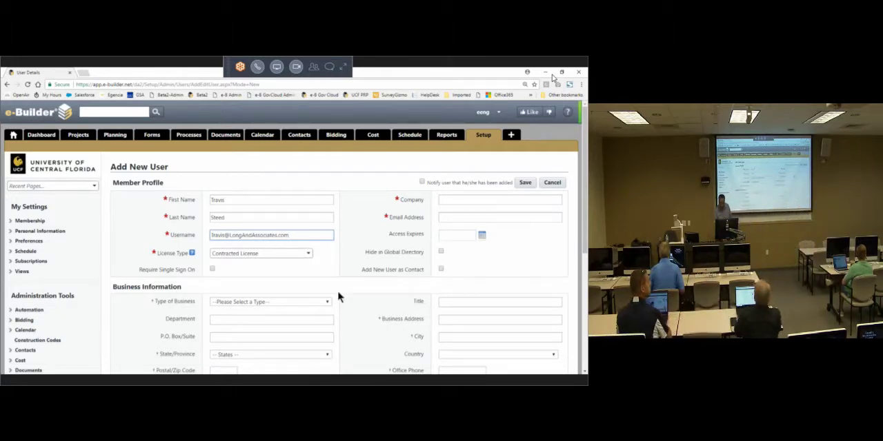
Step: Copy the username into the new user's Email Address field
drag(293, 234, 143, 241)
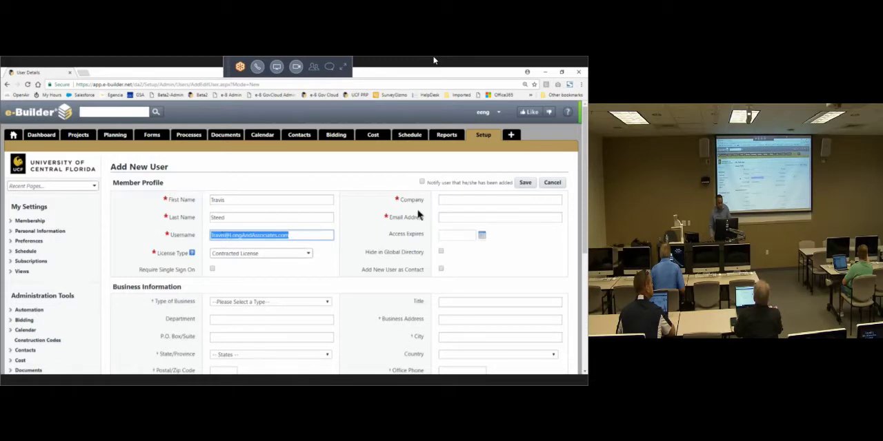
key(ctrl+c)
click(448, 217)
key(ctrl+v)
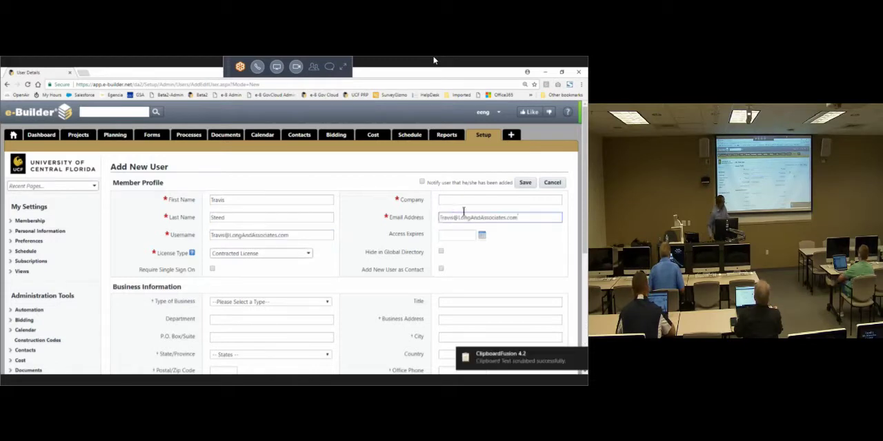
Step: Copy the company part of the e-mail domain into the Company field and space it as "Long And Associates"
drag(459, 217, 485, 213)
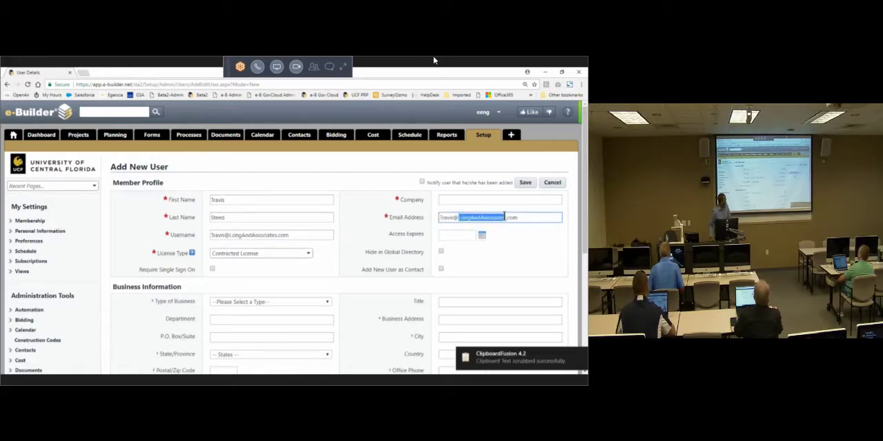
key(ctrl+c)
click(491, 199)
key(ctrl+v)
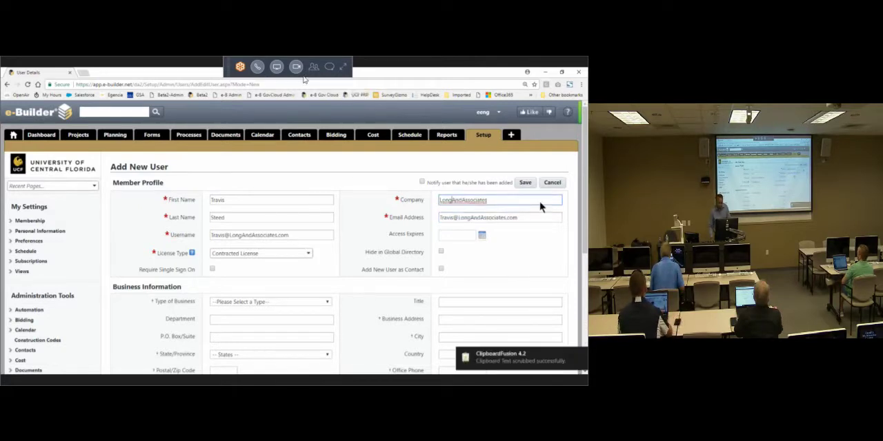
key(Right)
key(Right)
key(Right)
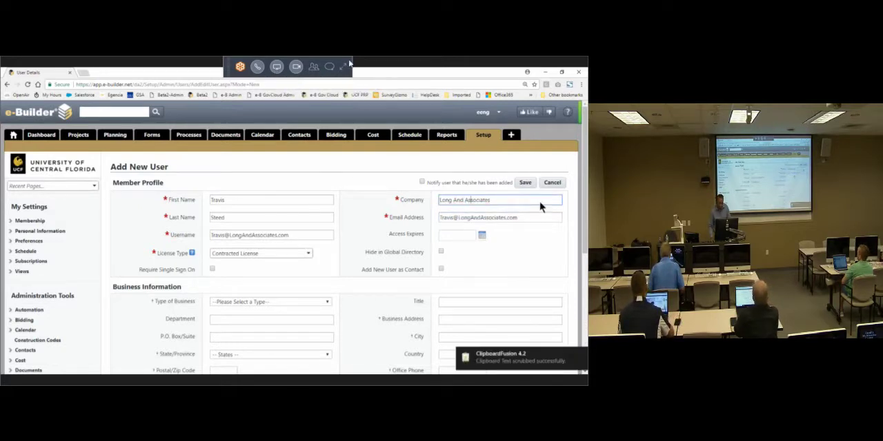
Step: Expand the GoToMeeting controls to the full panel
click(343, 67)
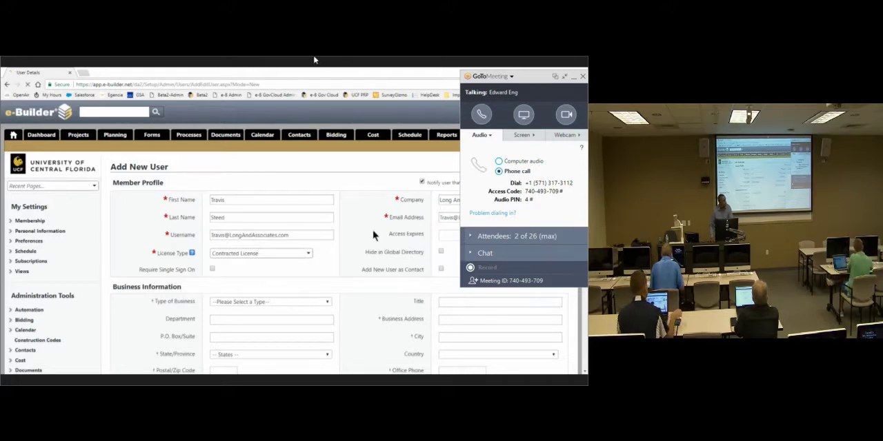
Step: Leave the full-screen meeting view and switch to the Edge browser
scroll(373, 235, down, 3)
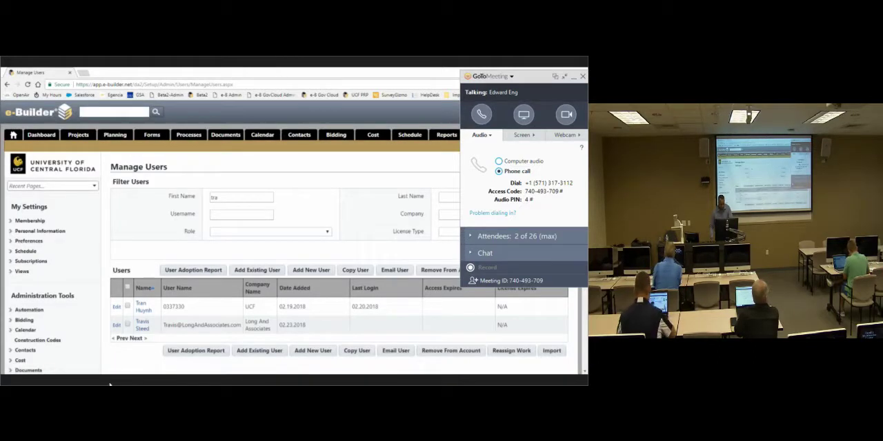
key(Escape)
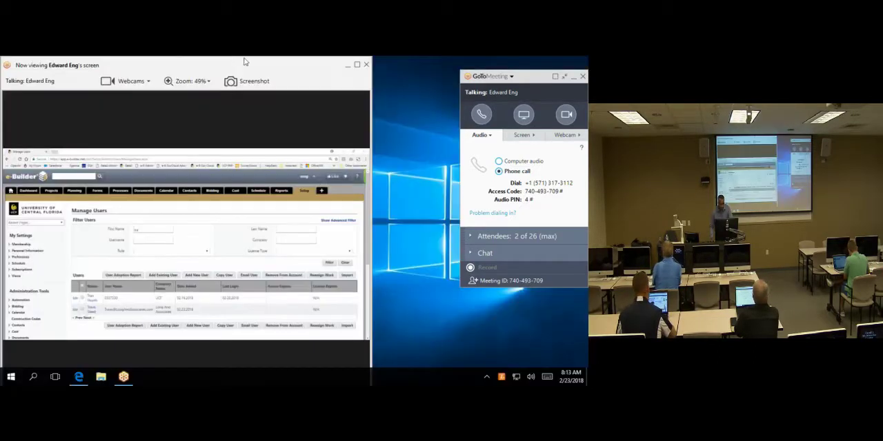
click(79, 376)
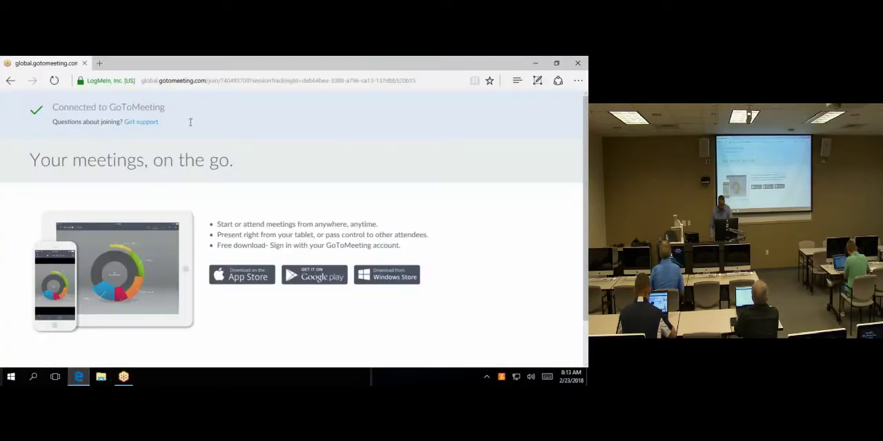
Step: Search Windows for "note" and launch Sticky Notes
click(248, 80)
click(11, 377)
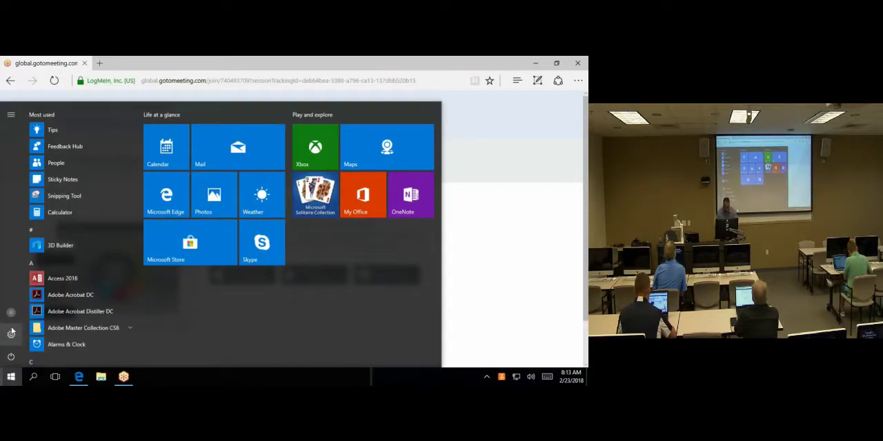
click(40, 329)
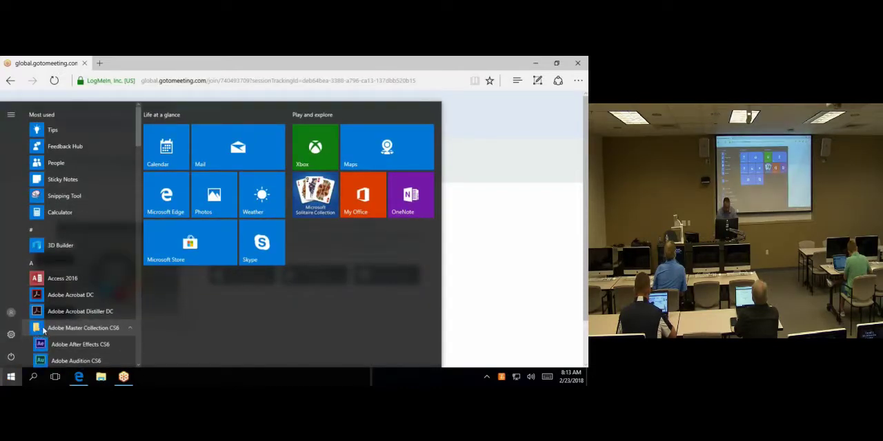
click(33, 377)
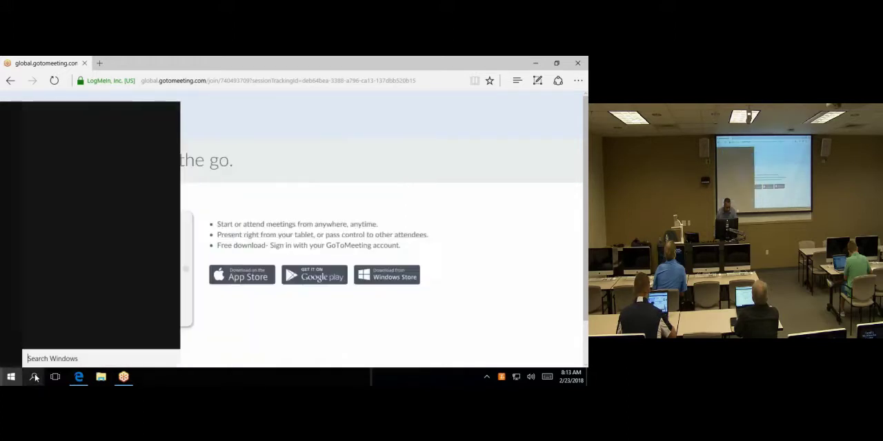
text(note)
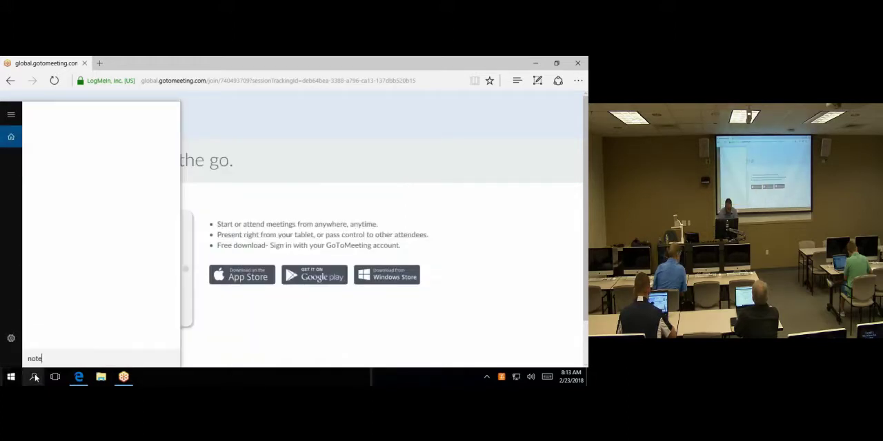
key(Return)
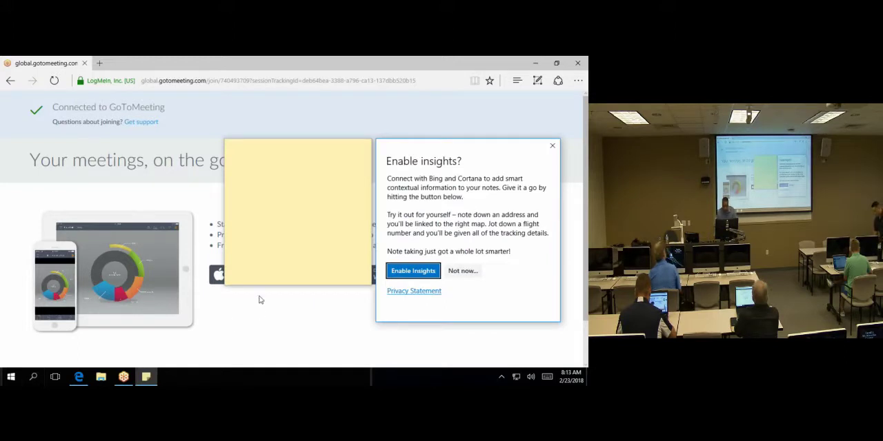
Step: Write the trainer's e-mail address in the new sticky note
click(260, 231)
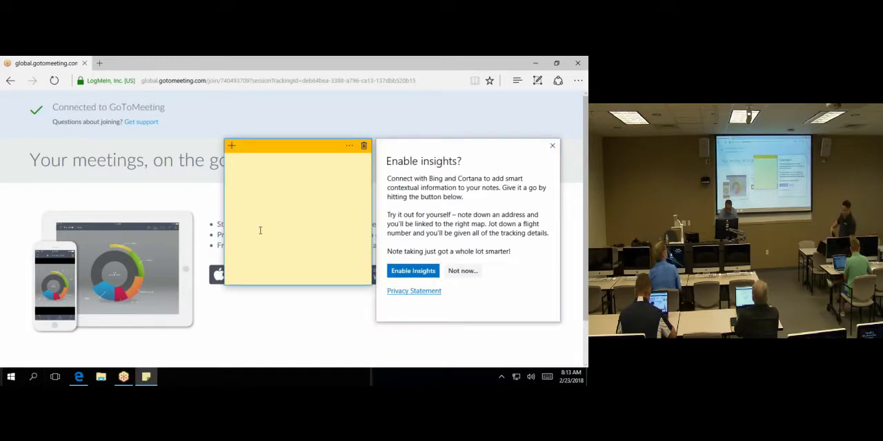
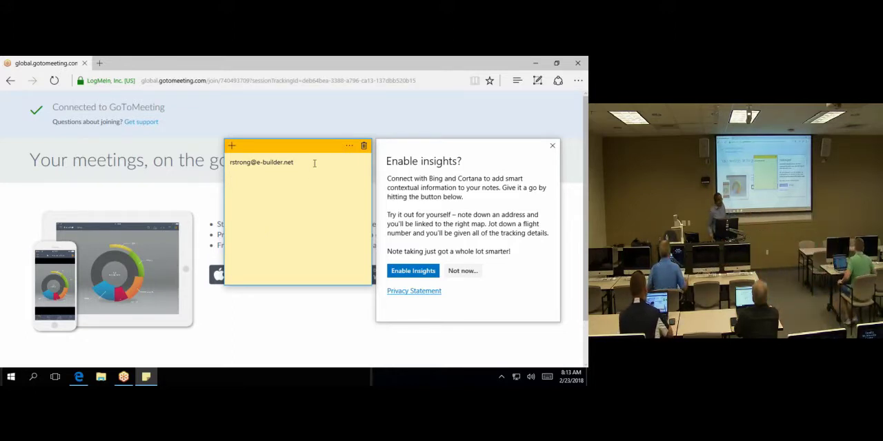
Step: Change the sticky note's colour to grey and close its settings
drag(314, 164, 231, 165)
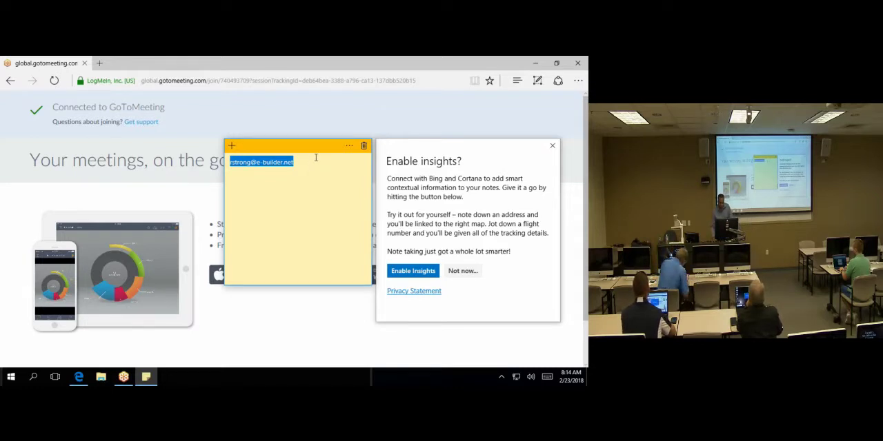
click(349, 145)
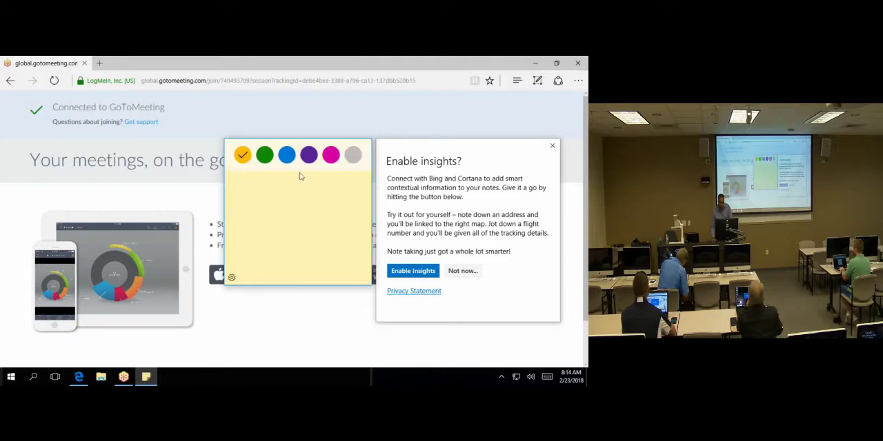
click(353, 157)
click(240, 279)
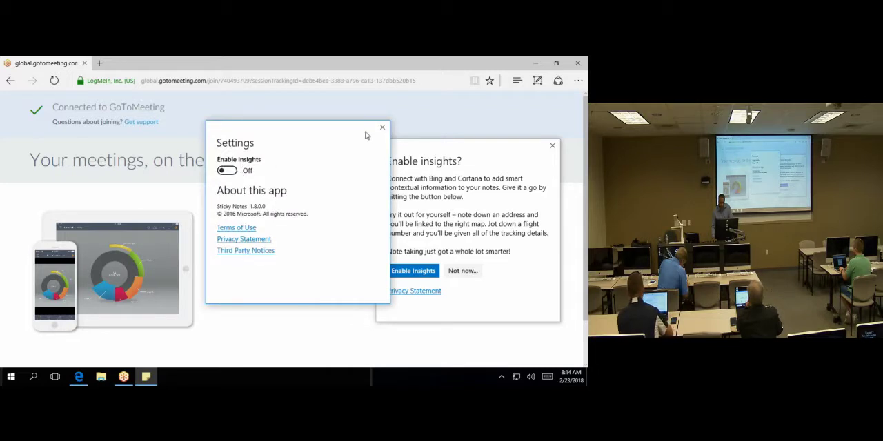
click(383, 127)
click(332, 187)
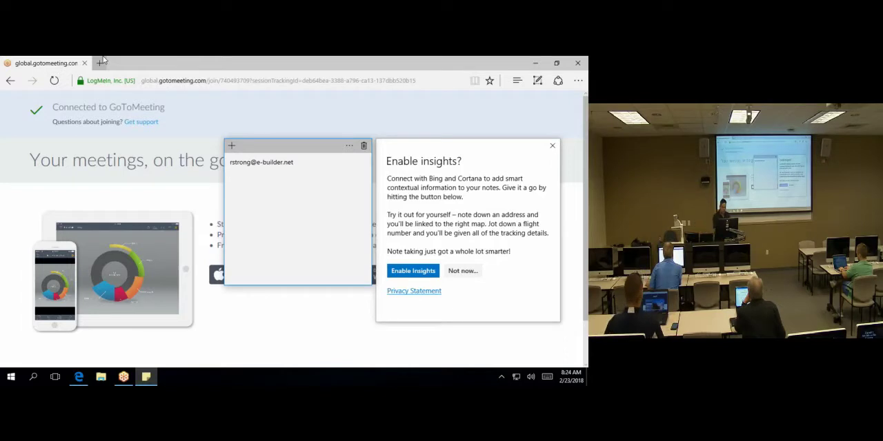
Step: Close the browser and the insights prompt to return to a maximized shared screen with shrunken meeting controls
click(577, 63)
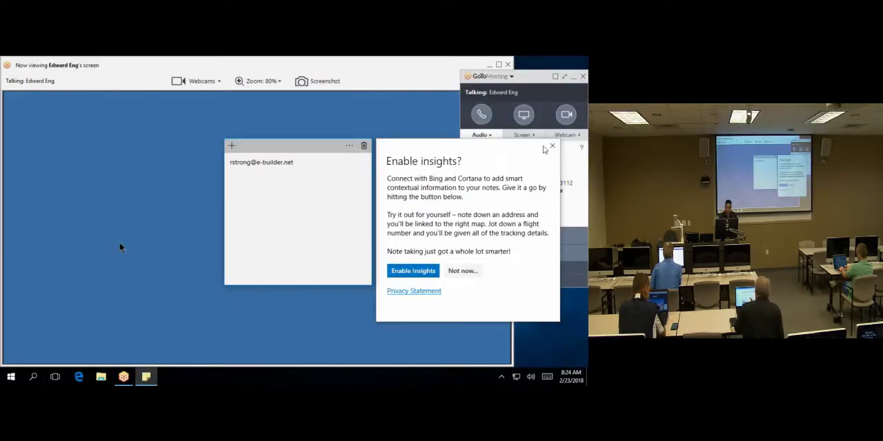
click(552, 146)
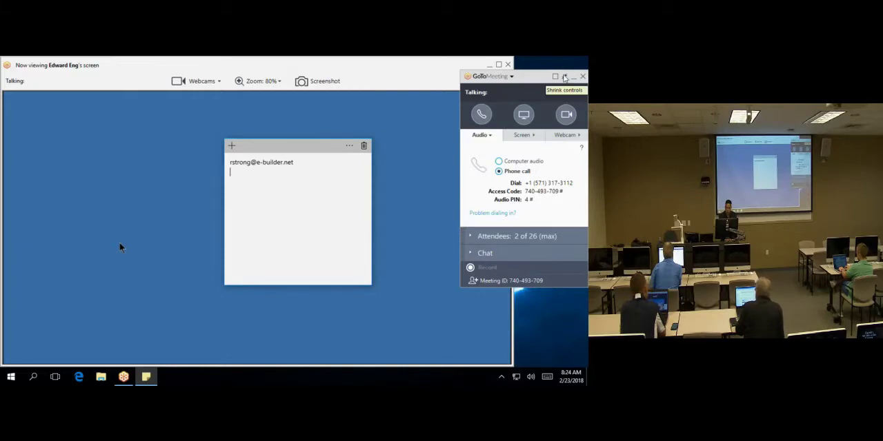
click(564, 77)
click(499, 64)
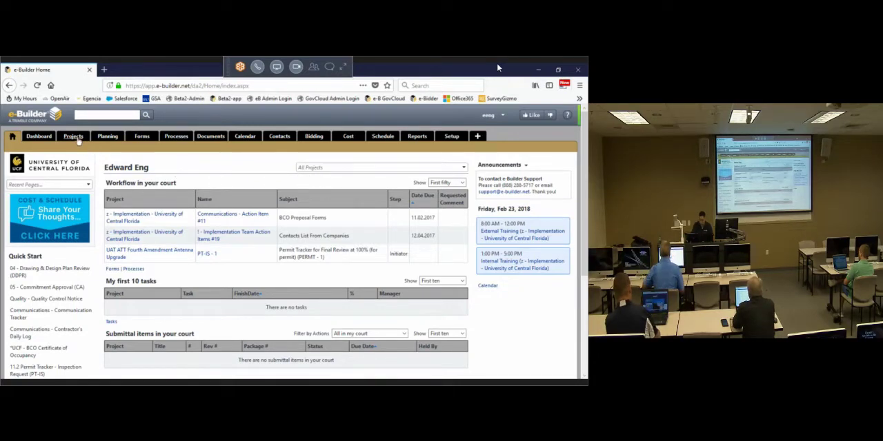
Step: Open the details of End User Training Project 01 from the projects list
click(75, 137)
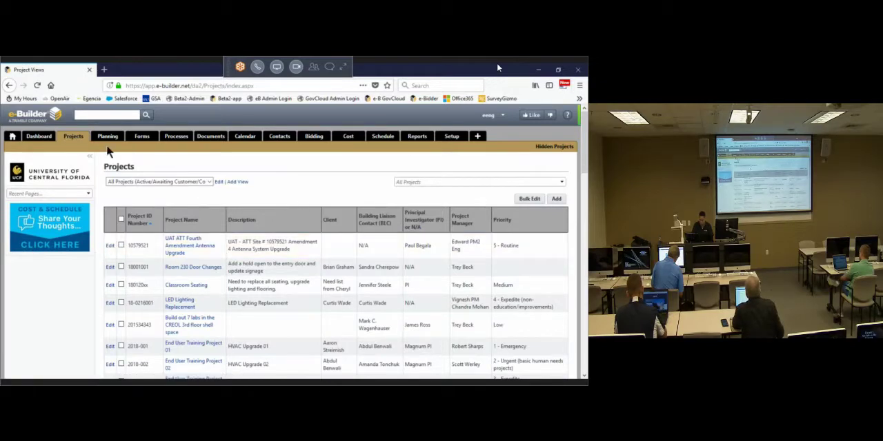
scroll(266, 242, down, 5)
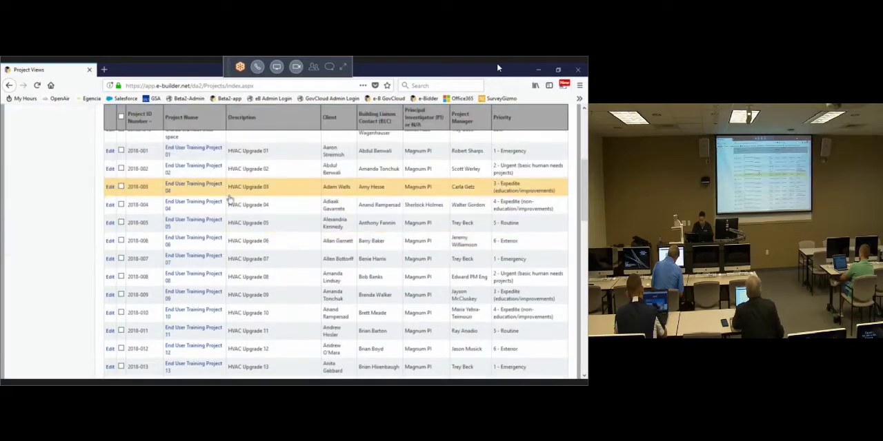
scroll(207, 165, up, 5)
click(174, 181)
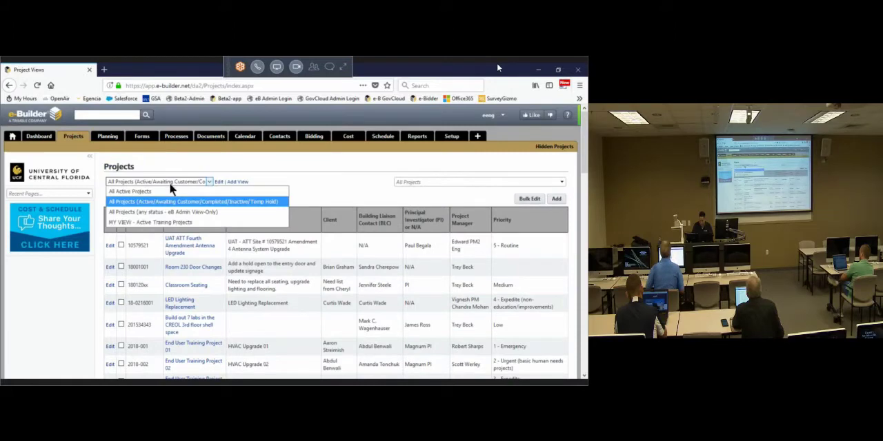
click(276, 169)
scroll(215, 276, down, 3)
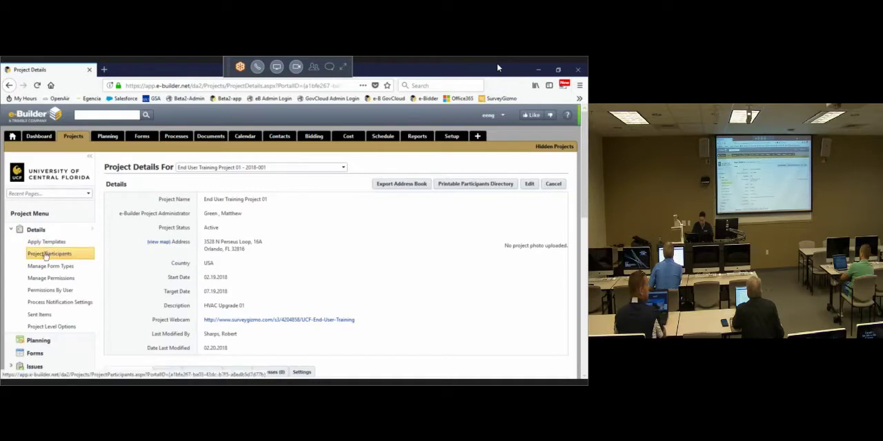
Step: Remove the Quality Commissioning participant and the UCF participant added on 02.20.2018 from End User Training Project 01
click(47, 255)
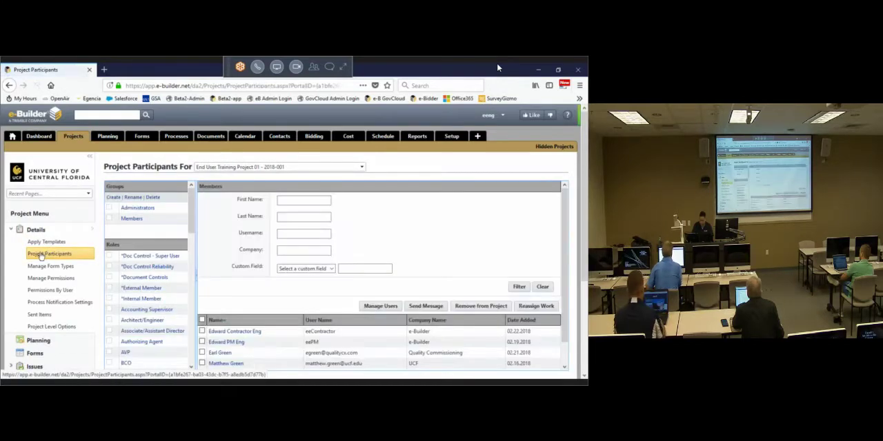
scroll(220, 257, down, 2)
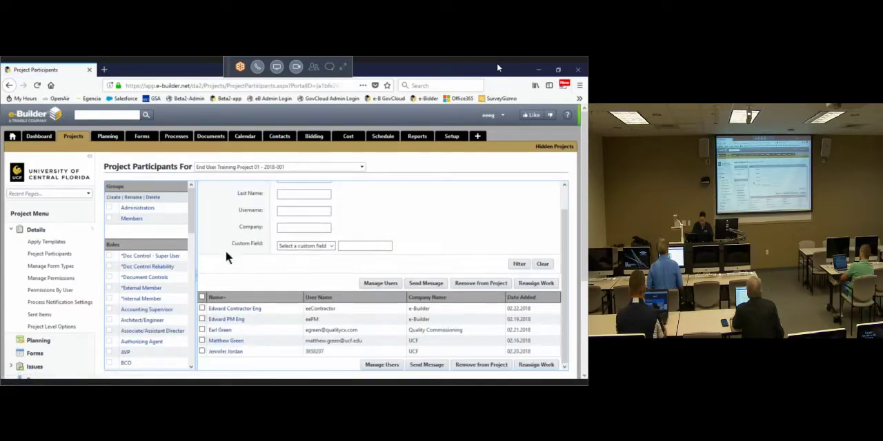
click(202, 351)
click(202, 340)
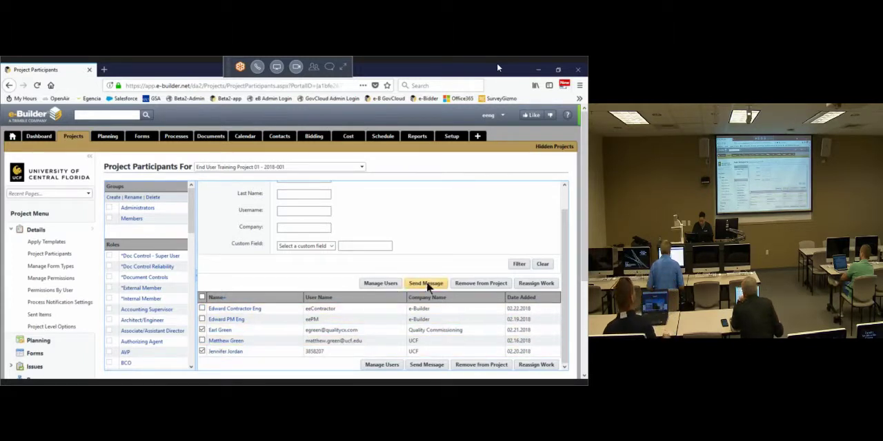
click(473, 285)
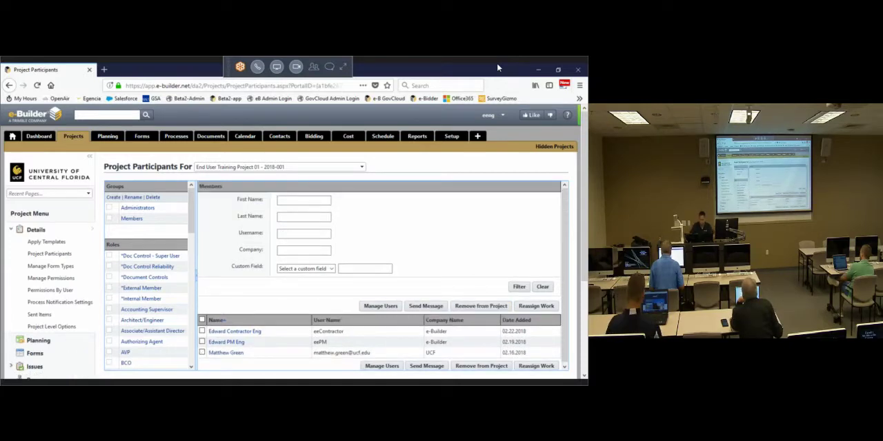
Step: Filter the available users by last name and add the KMF Architects user to End User Training Project 01
click(376, 306)
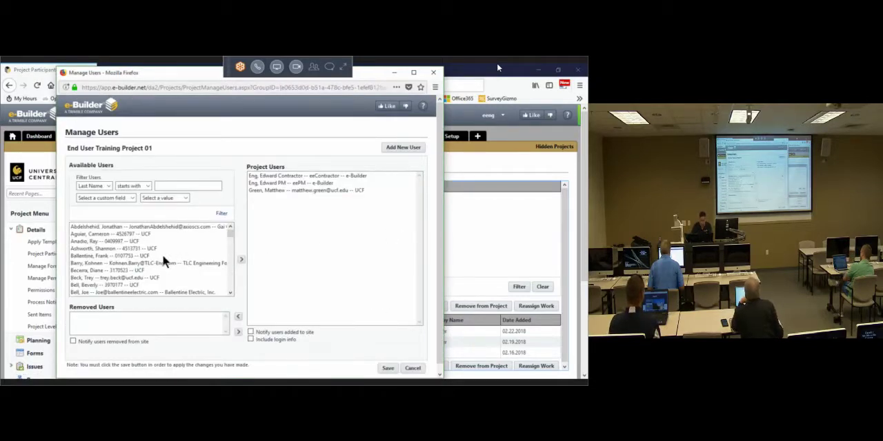
click(163, 256)
click(194, 189)
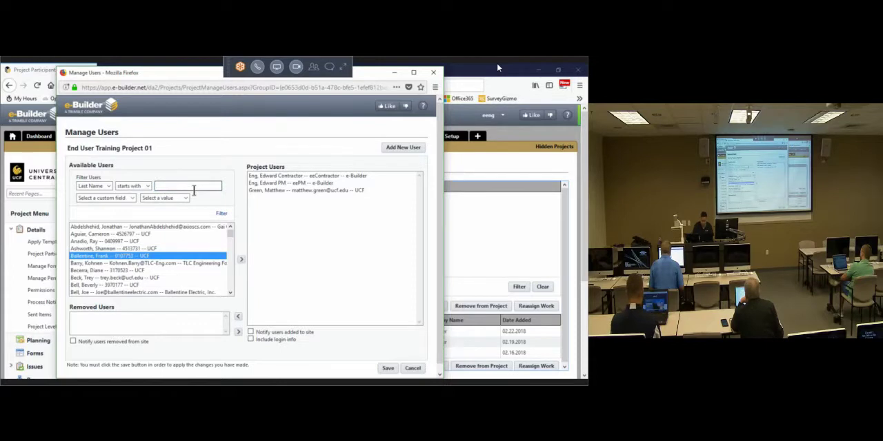
click(222, 213)
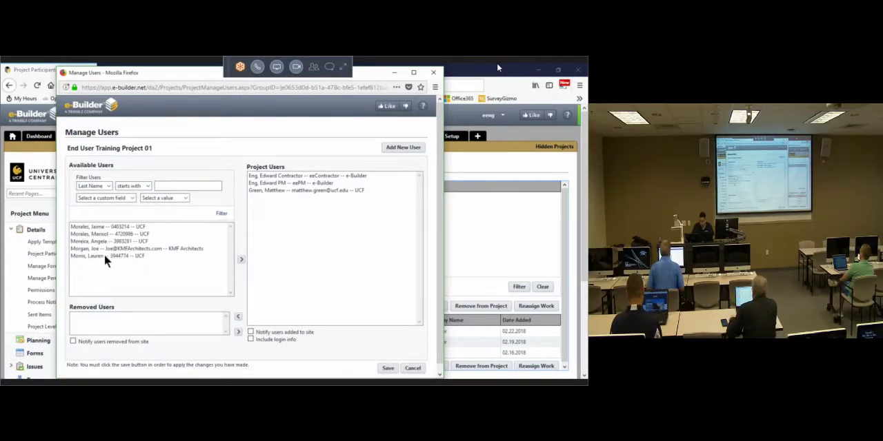
click(105, 249)
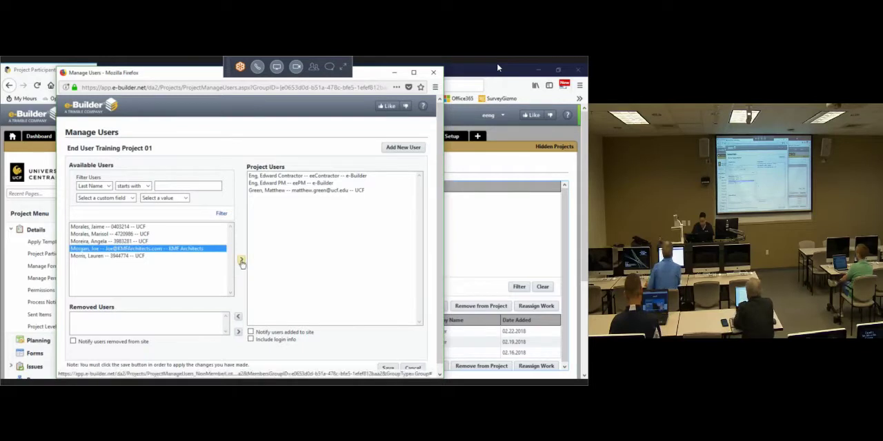
click(242, 261)
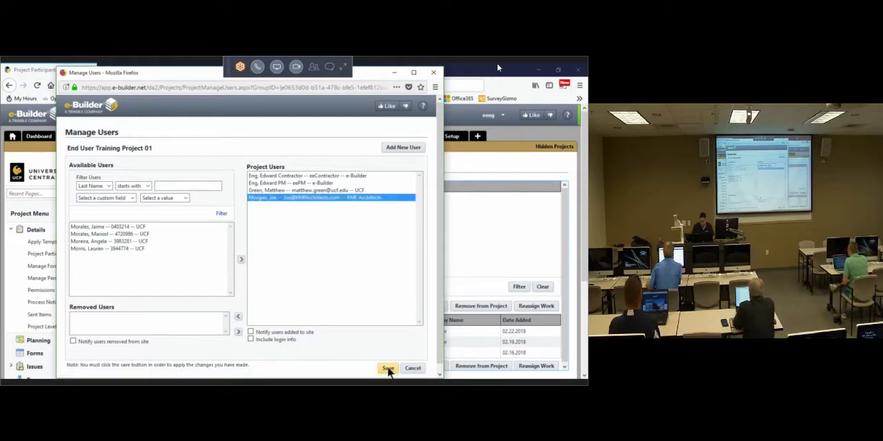
click(388, 368)
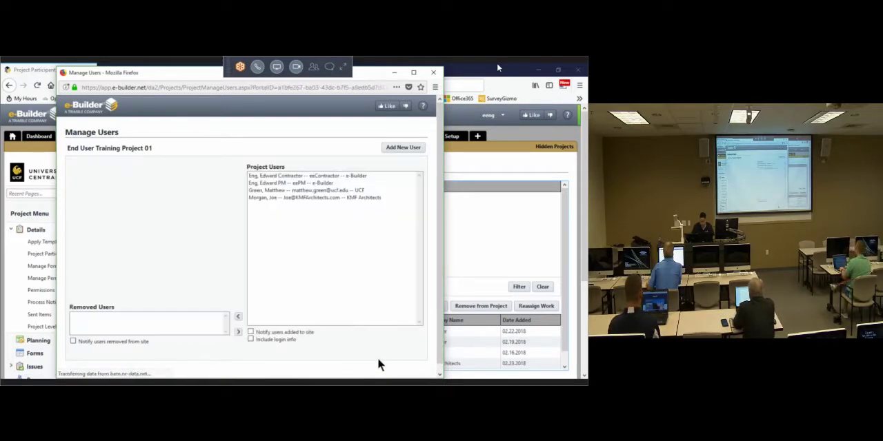
Step: Close the user management window and open the account role memberships of the KMF Architects participant
click(433, 72)
click(222, 364)
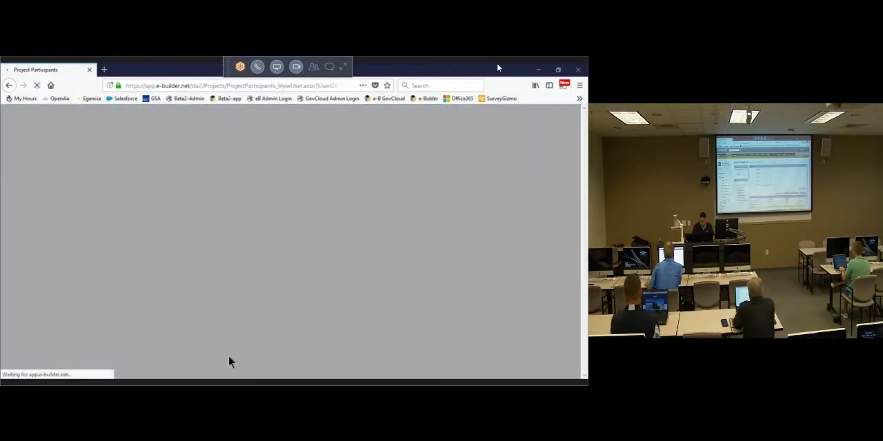
click(498, 190)
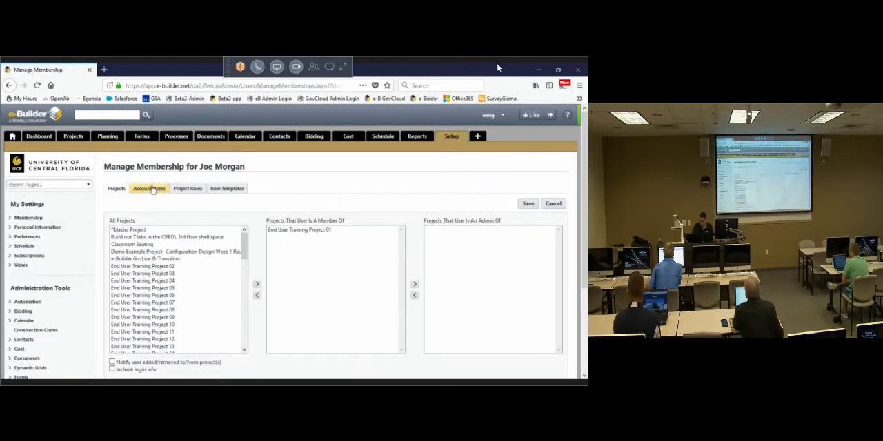
click(149, 189)
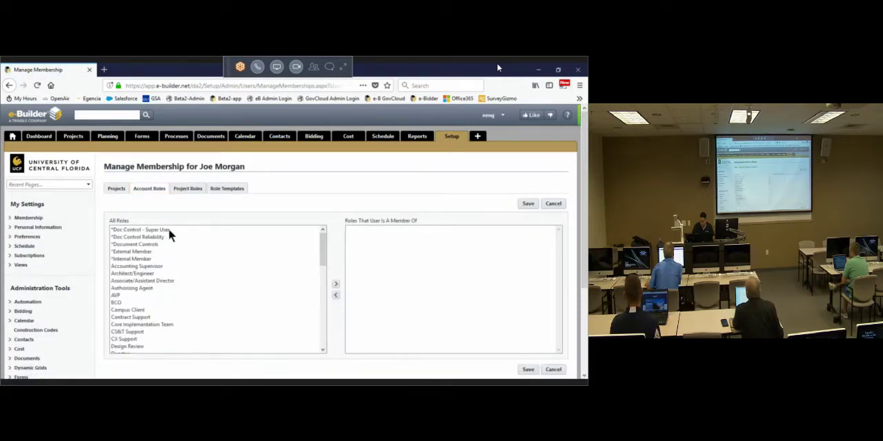
Step: Assign the *External Member and Architect/Engineer account roles to the KMF Architects user, save, and return to the project participants
click(144, 251)
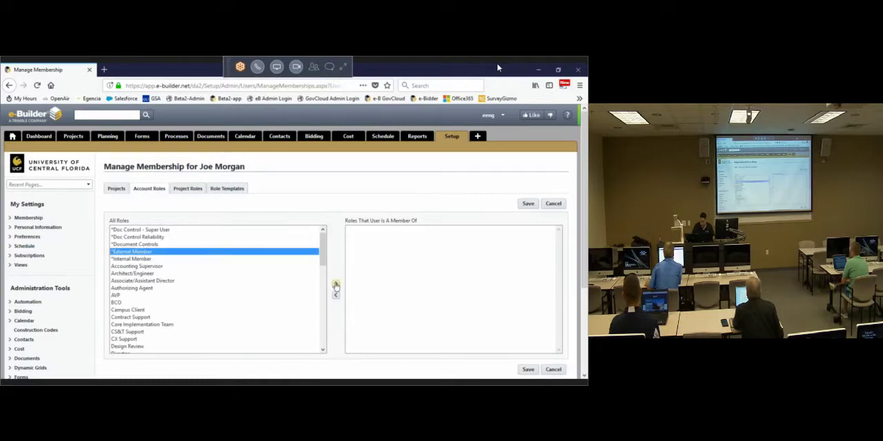
click(336, 284)
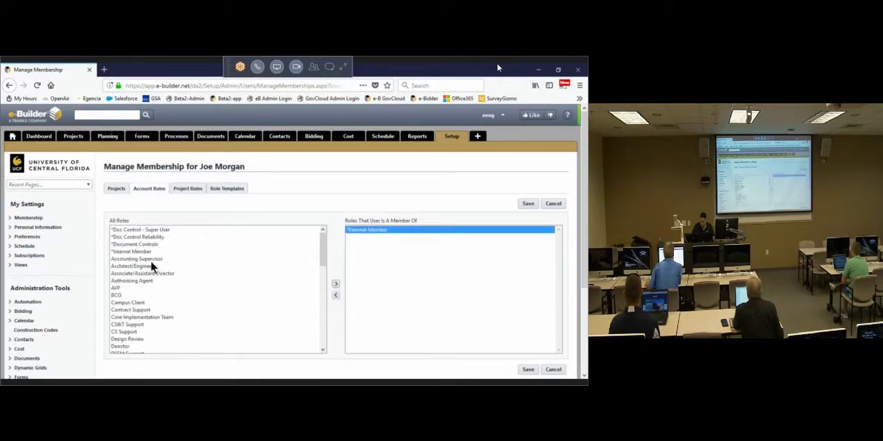
click(153, 267)
click(336, 286)
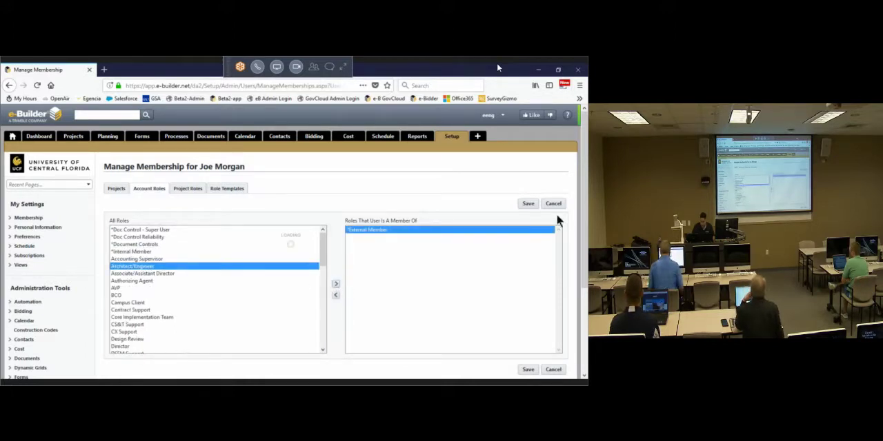
click(527, 206)
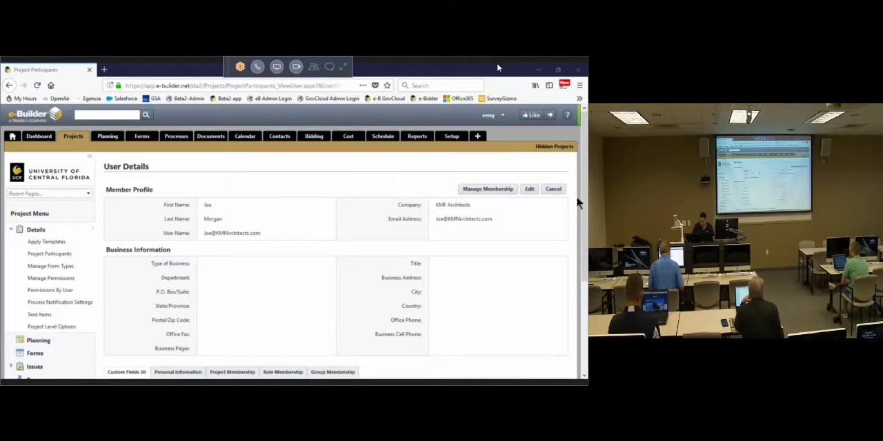
click(553, 189)
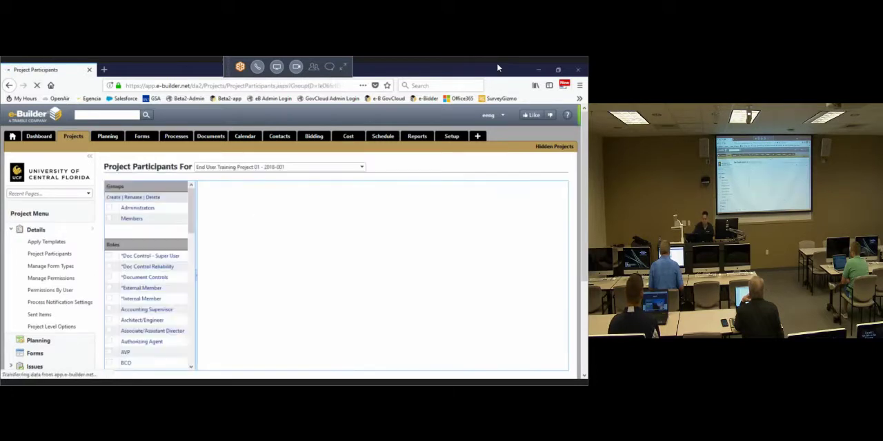
Step: Remove the Ovation participant and the UCF participants added on 02.19, 02.20 and 02.21.2018 from End User Training Project 02
click(363, 171)
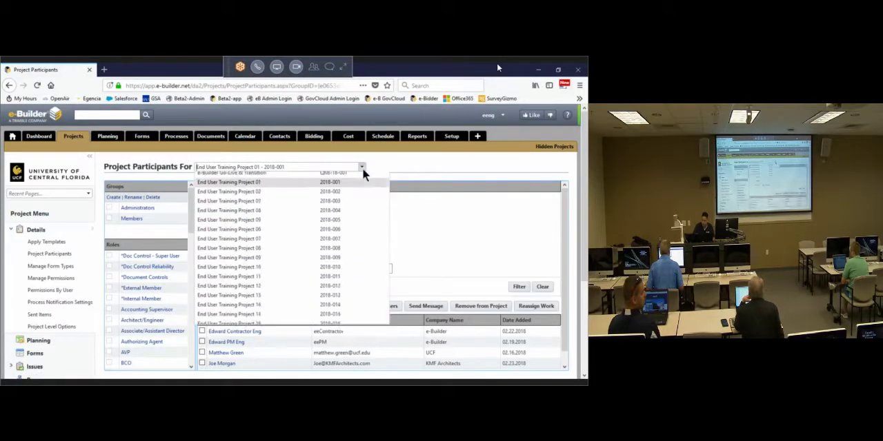
click(272, 216)
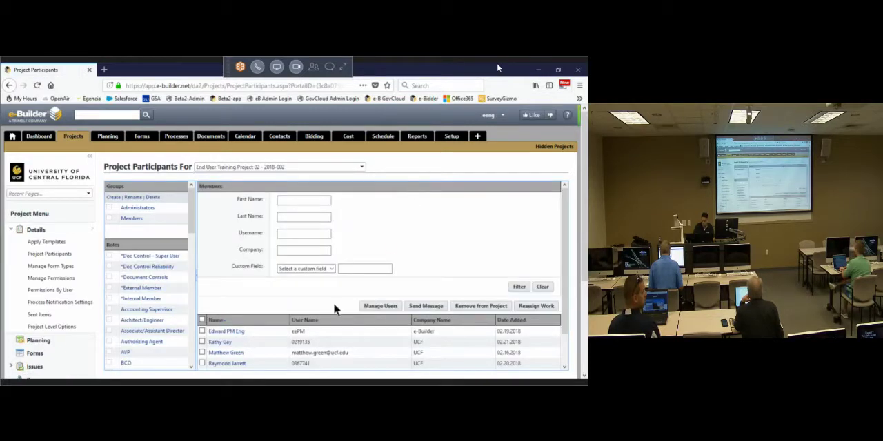
scroll(335, 310, down, 1)
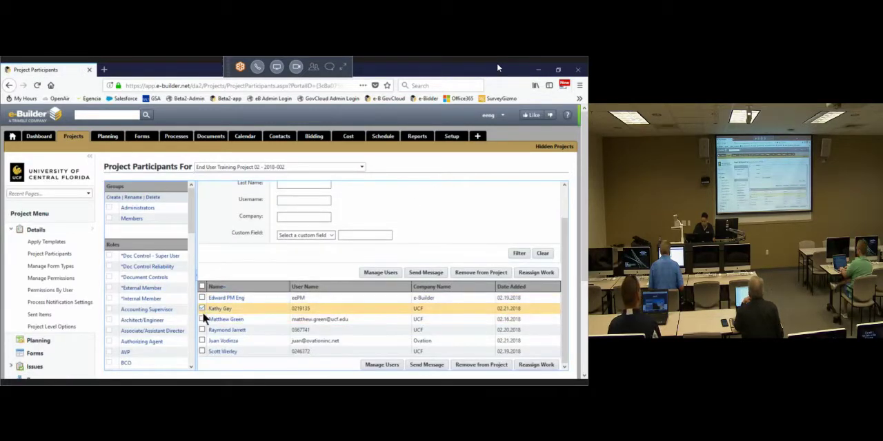
click(202, 331)
click(202, 341)
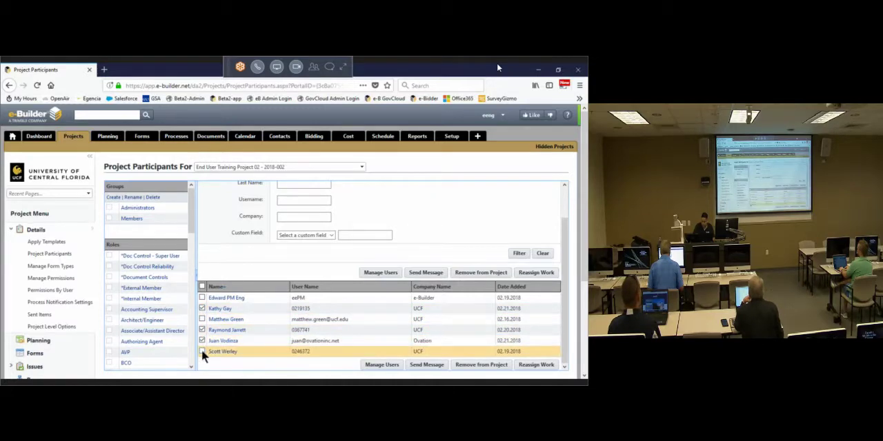
click(202, 352)
scroll(353, 302, down, 4)
scroll(386, 289, up, 2)
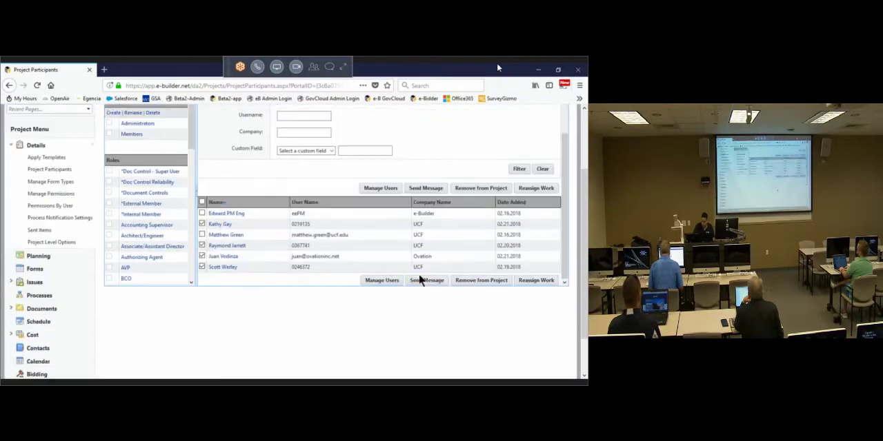
click(479, 193)
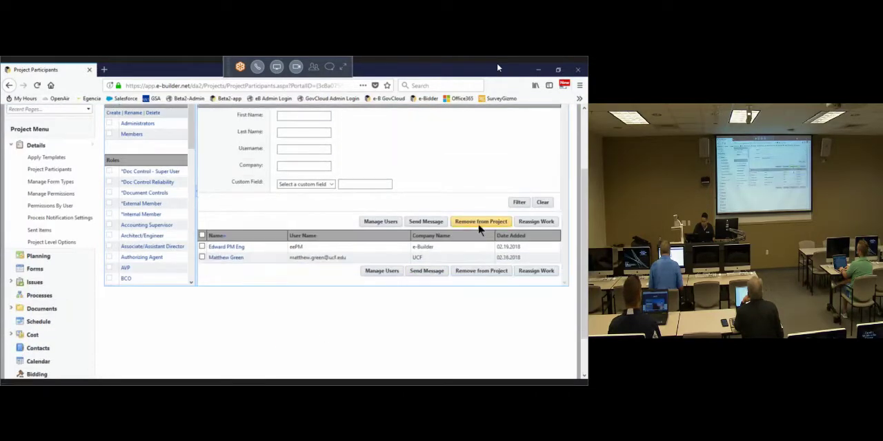
click(383, 222)
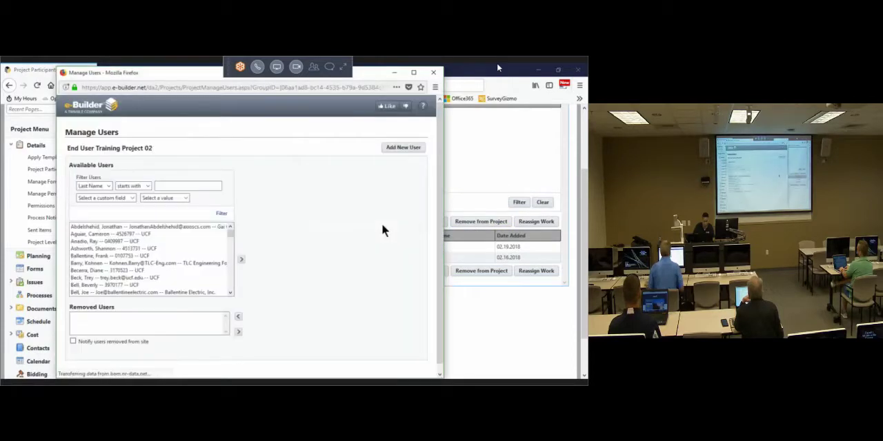
click(195, 187)
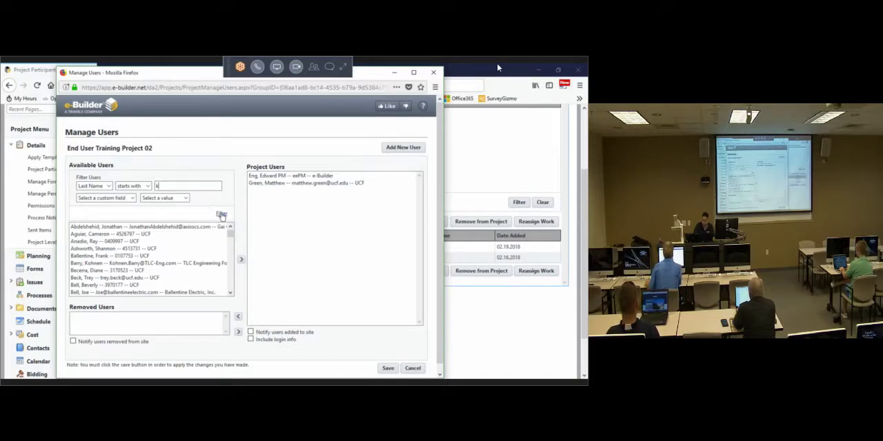
click(221, 215)
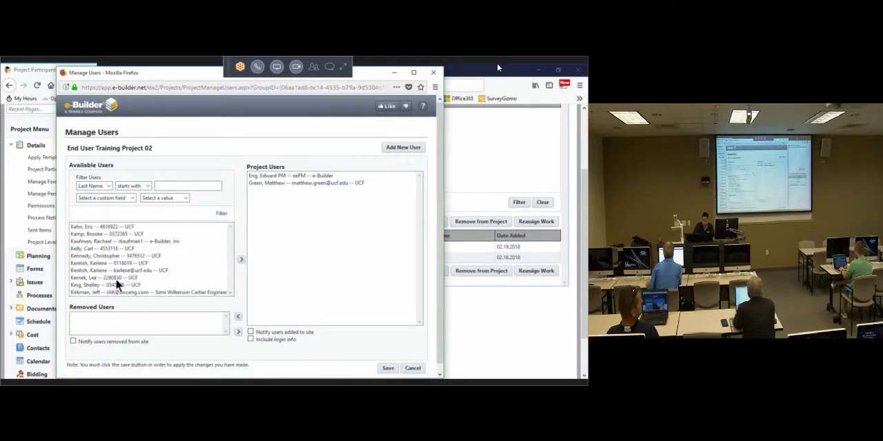
click(104, 294)
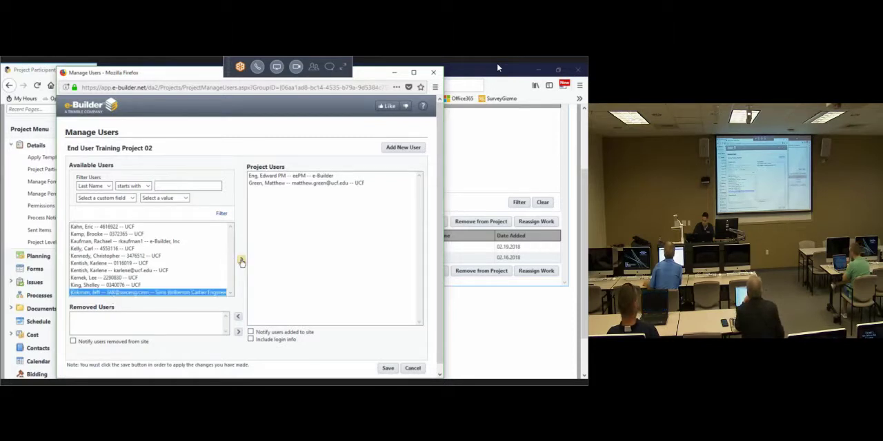
click(240, 260)
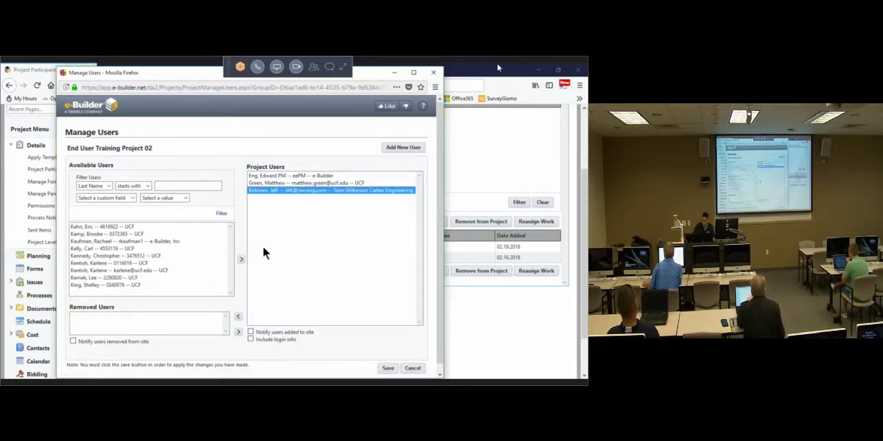
click(389, 369)
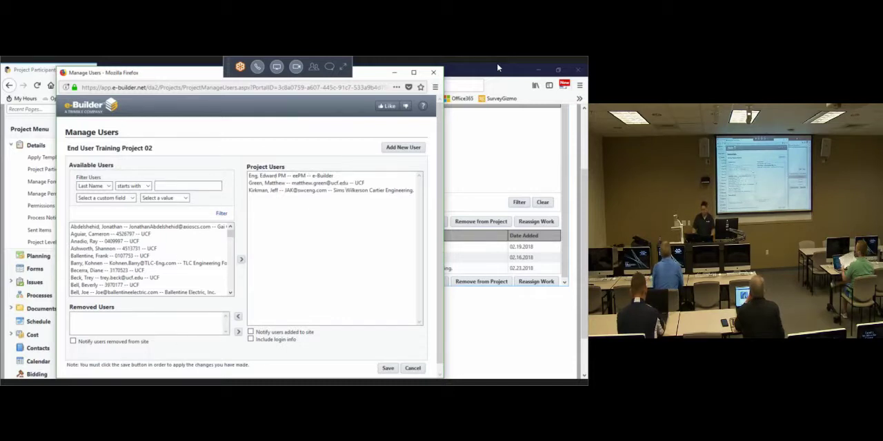
click(388, 369)
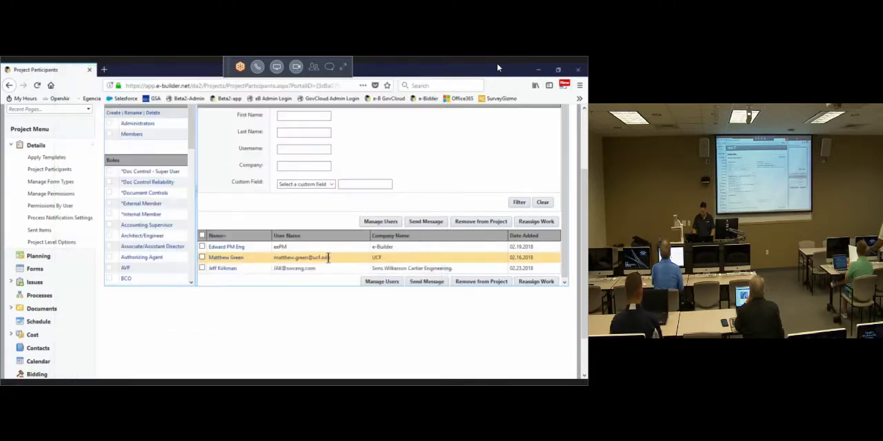
Step: Assign the Architect/Engineer account role to the Sims Wilkerson Cartier Engineering participant, save, and return to the project participants
click(213, 268)
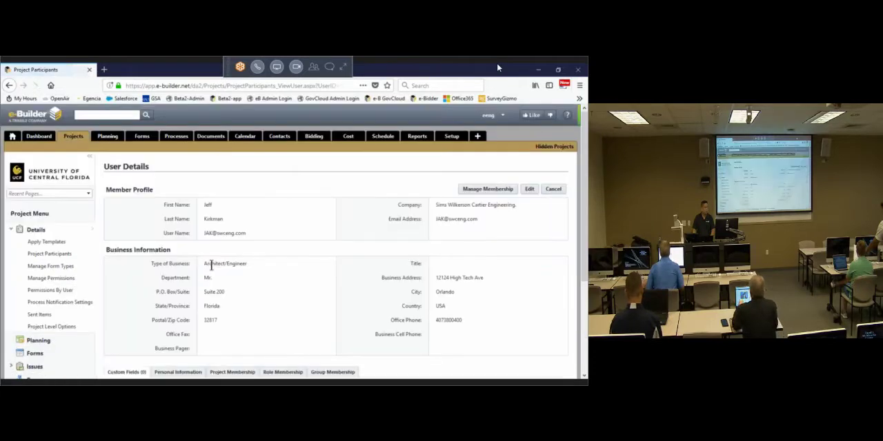
click(470, 185)
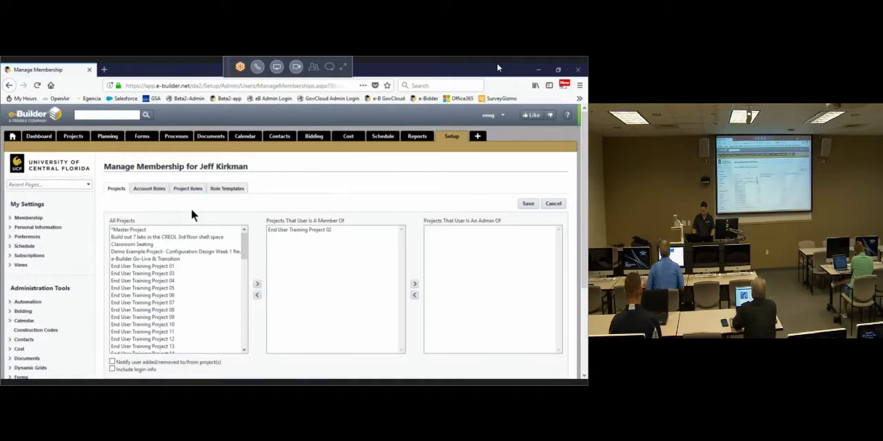
click(151, 190)
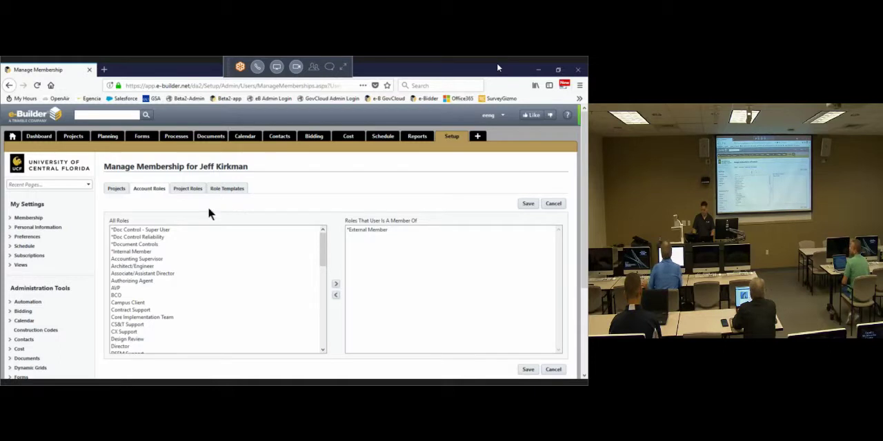
click(142, 266)
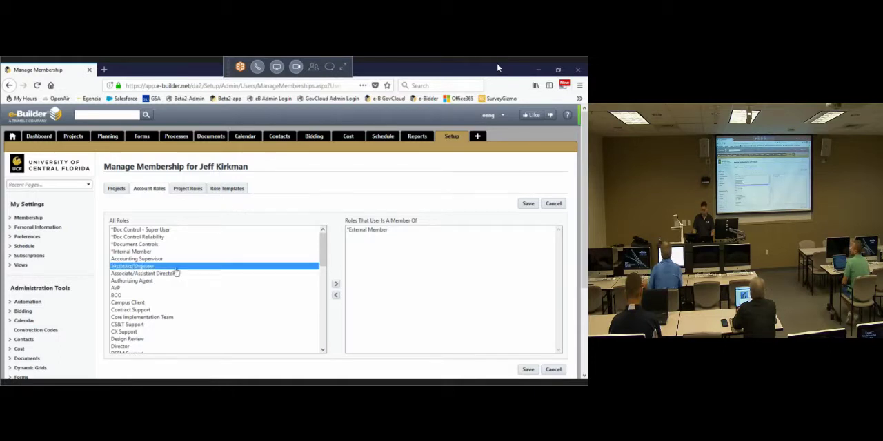
click(336, 284)
click(529, 204)
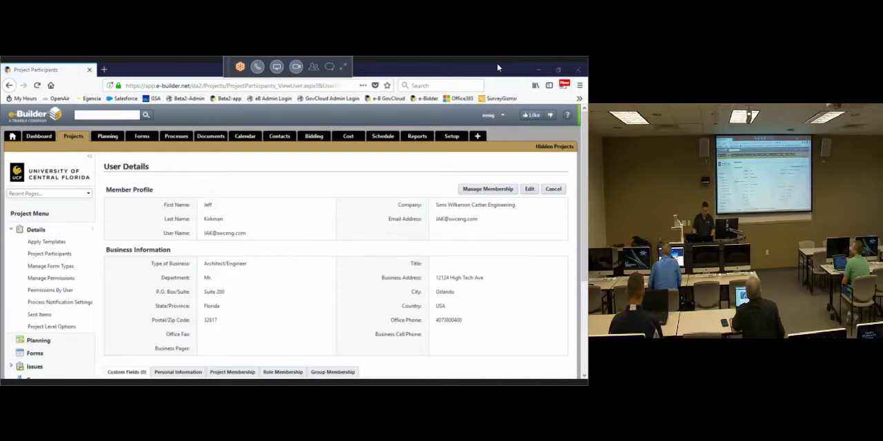
click(553, 188)
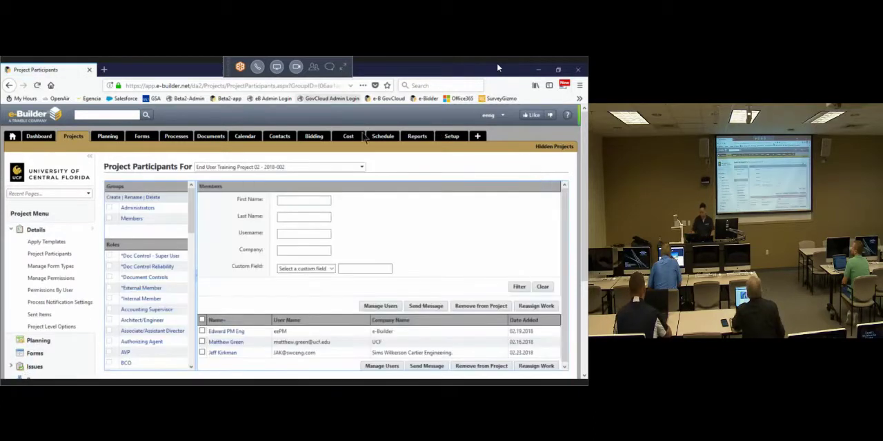
Step: Remove the Ovation Construction participant and the UCF participants added on 02.19 and 02.20.2018 from End User Training Project 03
click(360, 167)
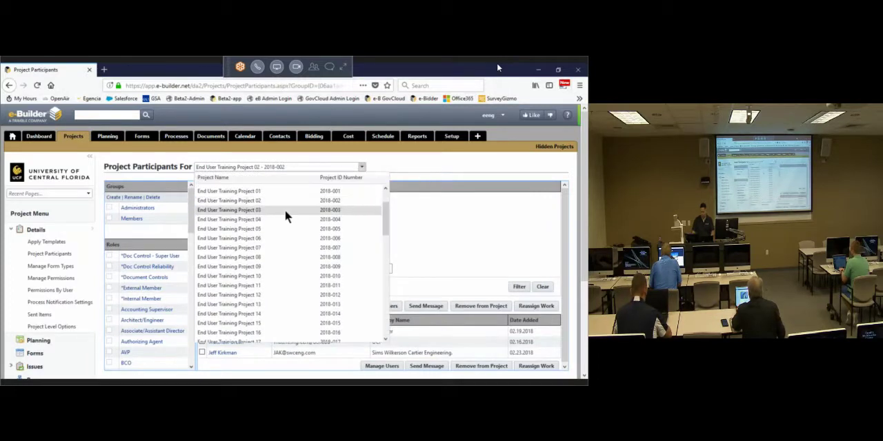
click(284, 211)
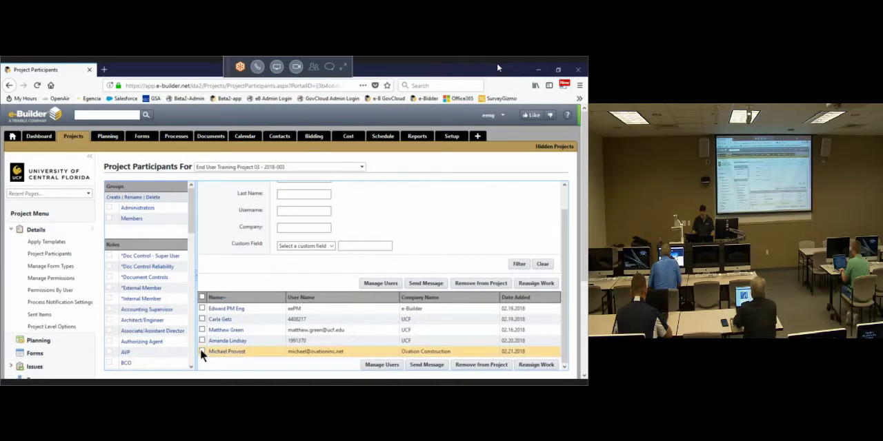
click(201, 351)
click(201, 341)
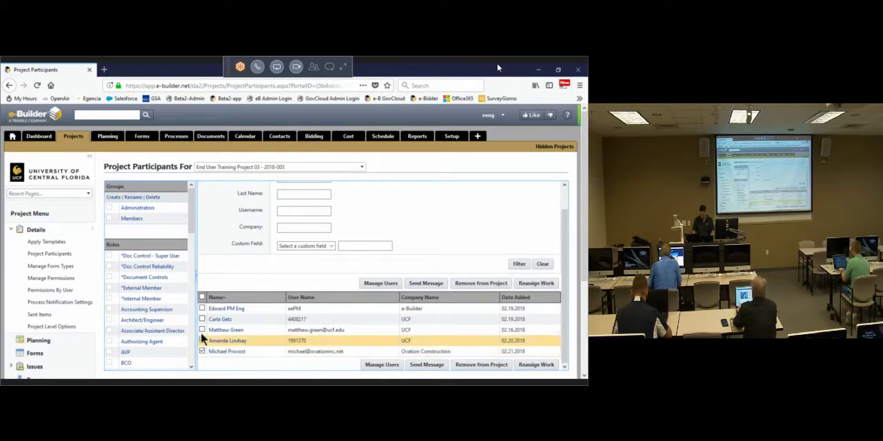
click(202, 320)
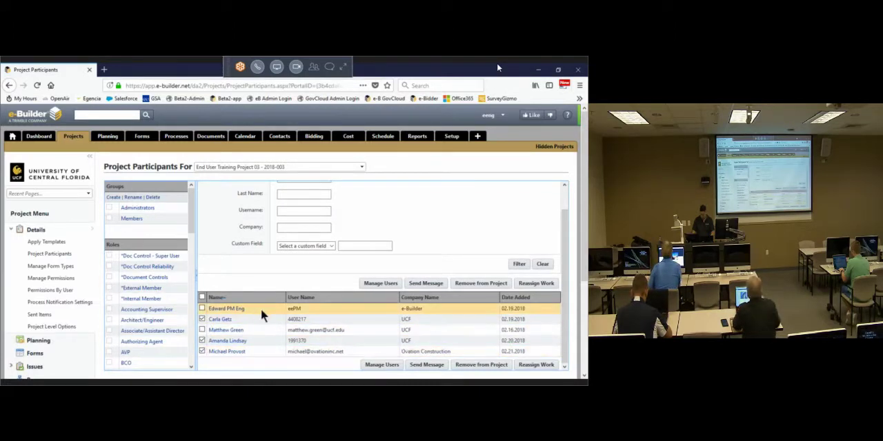
click(473, 286)
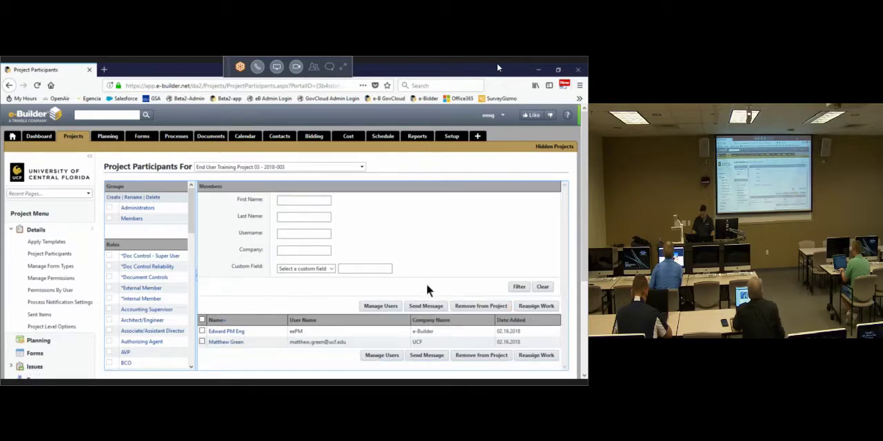
Step: Filter the available users by last names starting with "z" and add the user from the company Little to End User Training Project 03
click(380, 307)
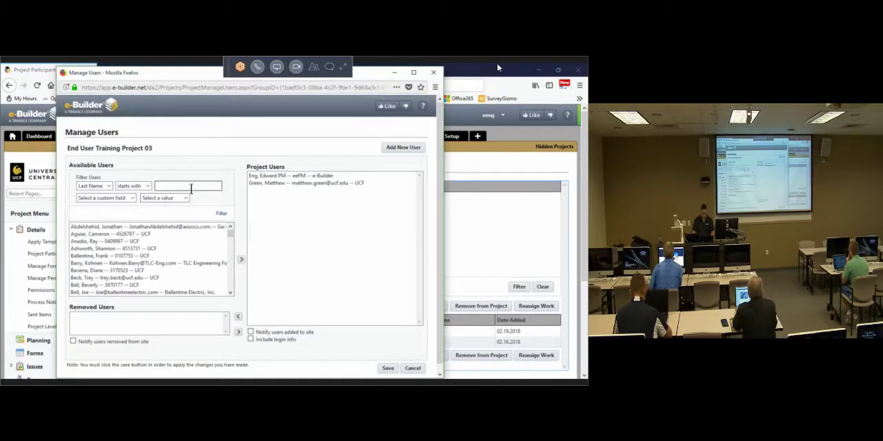
click(192, 185)
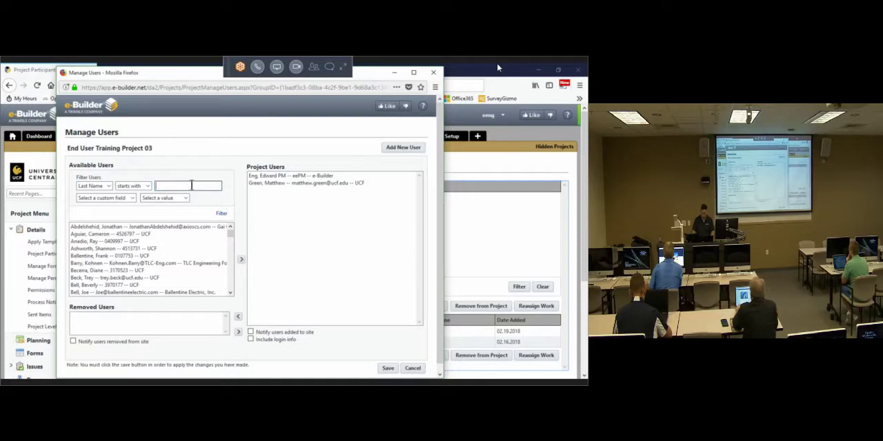
click(221, 214)
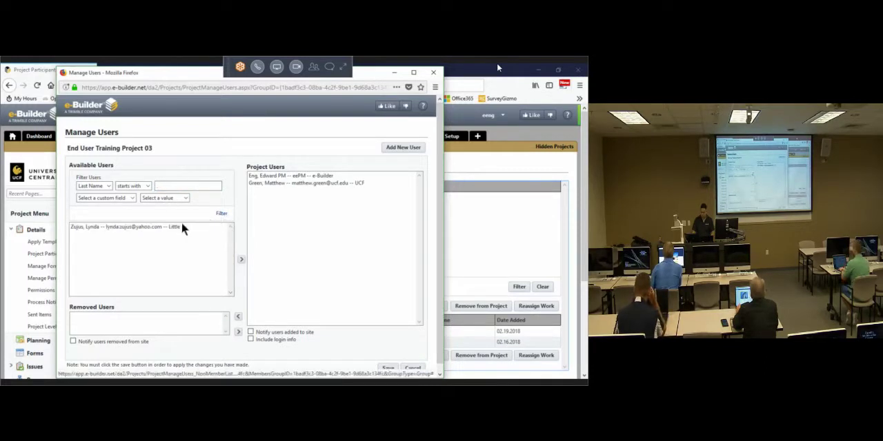
click(167, 227)
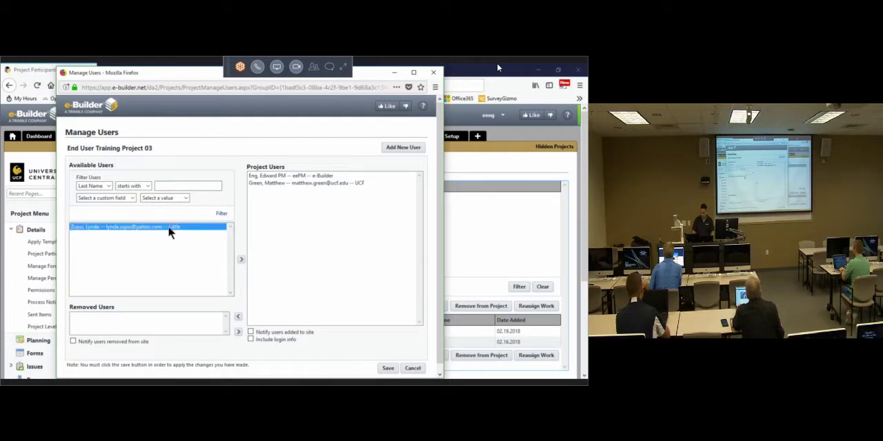
click(241, 260)
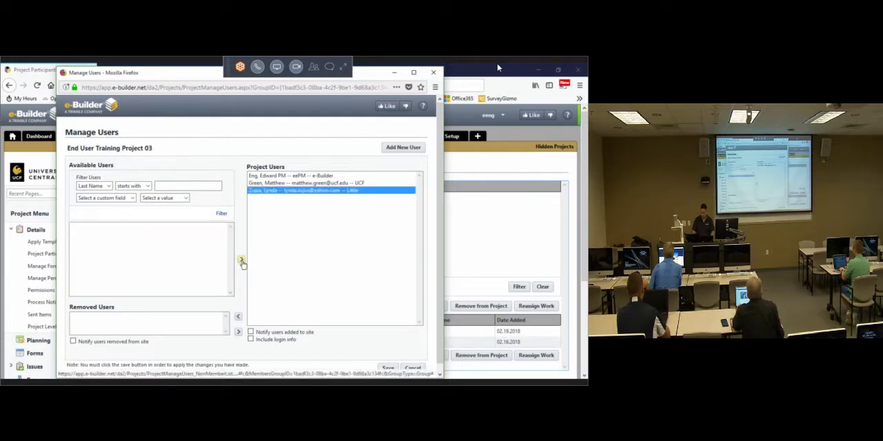
click(389, 368)
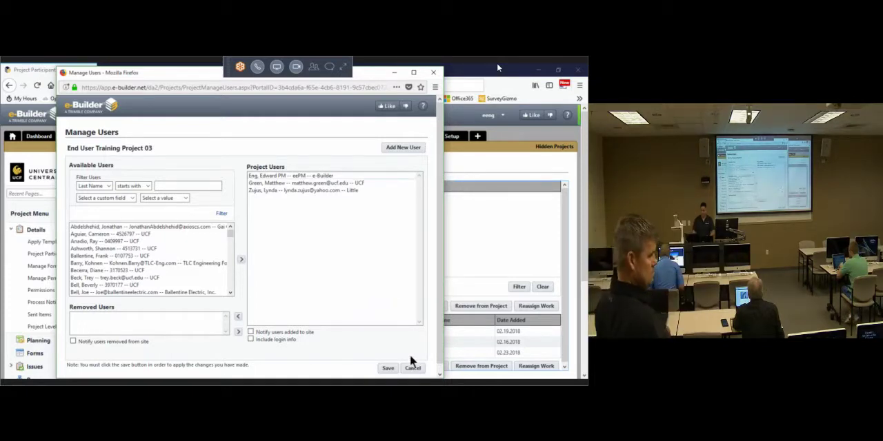
click(389, 367)
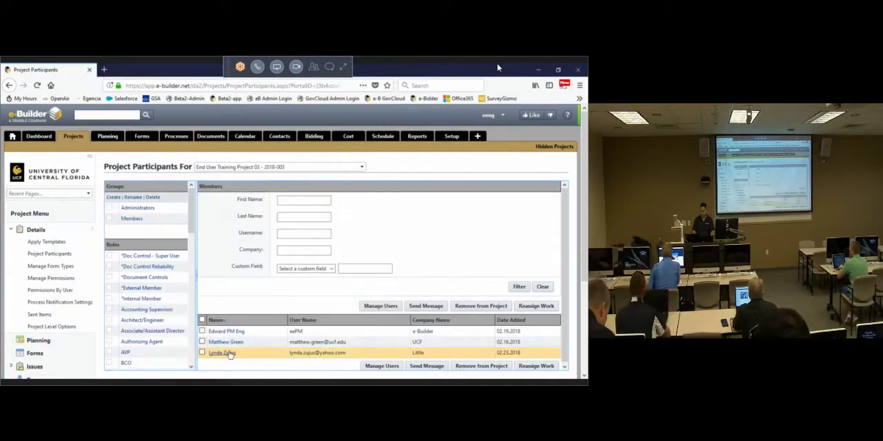
Step: Assign the Architect/Engineer account role to the participant from Little, save, and return to the project participants
click(228, 353)
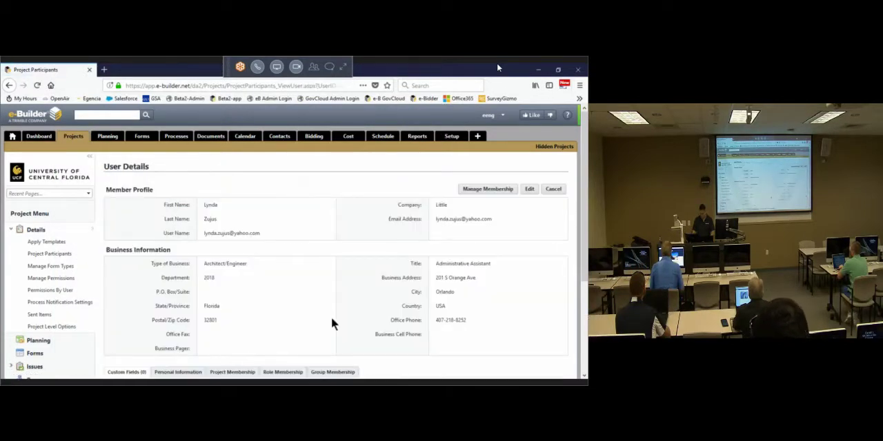
scroll(524, 164, down, 2)
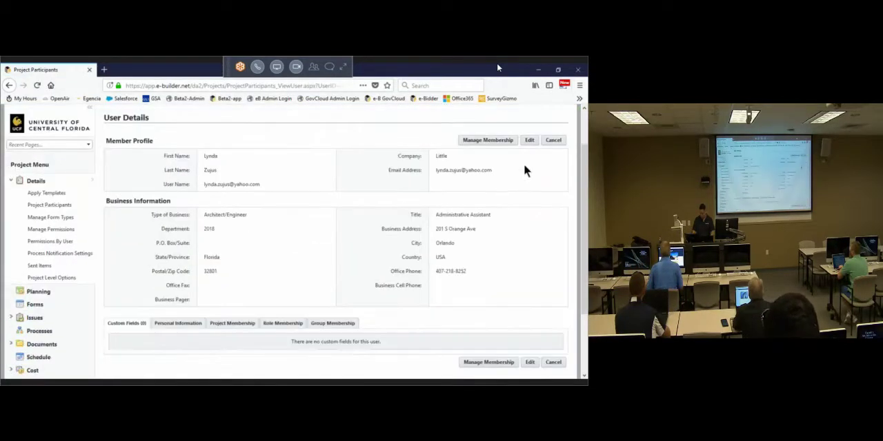
click(494, 141)
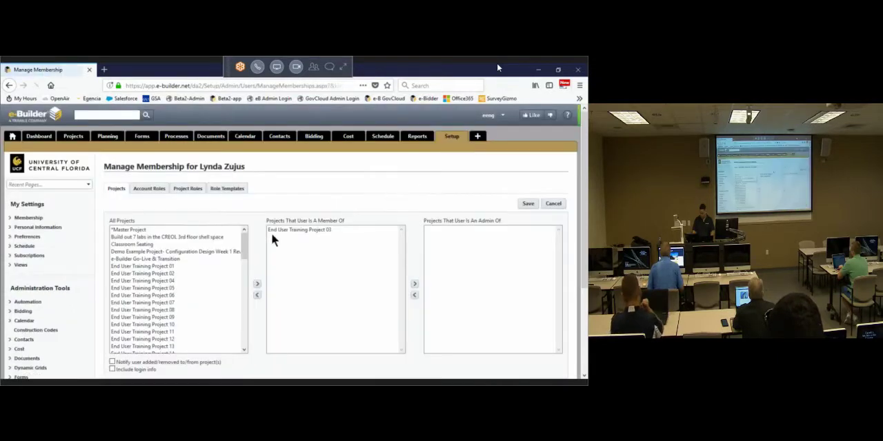
click(150, 189)
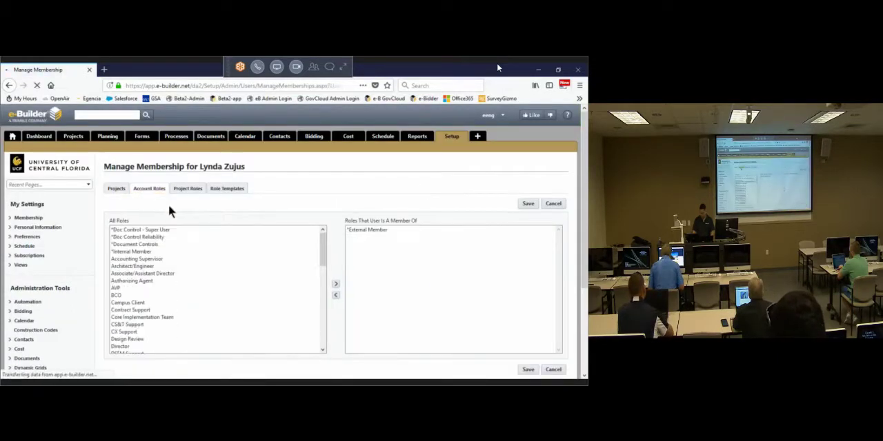
click(146, 267)
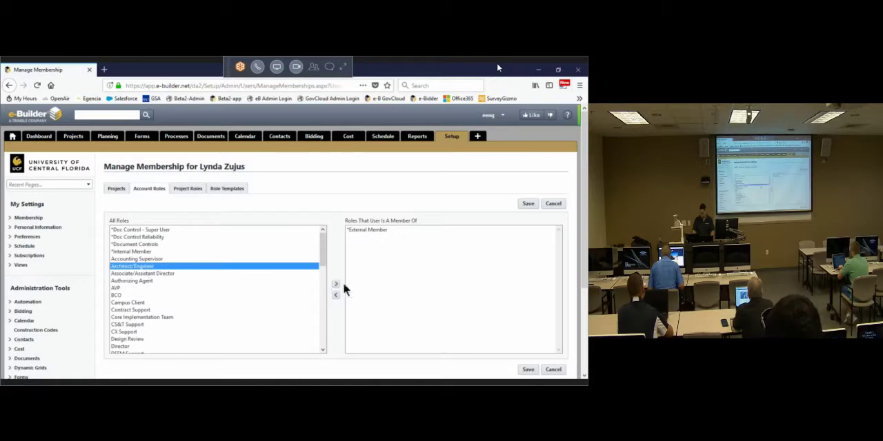
click(336, 284)
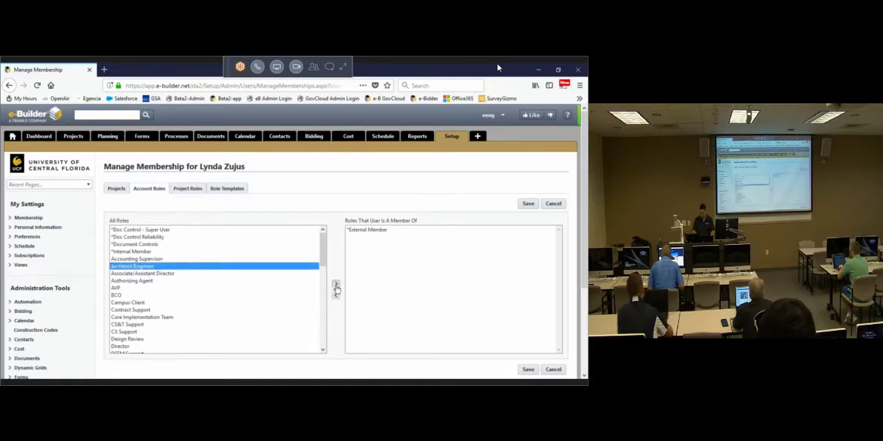
click(526, 204)
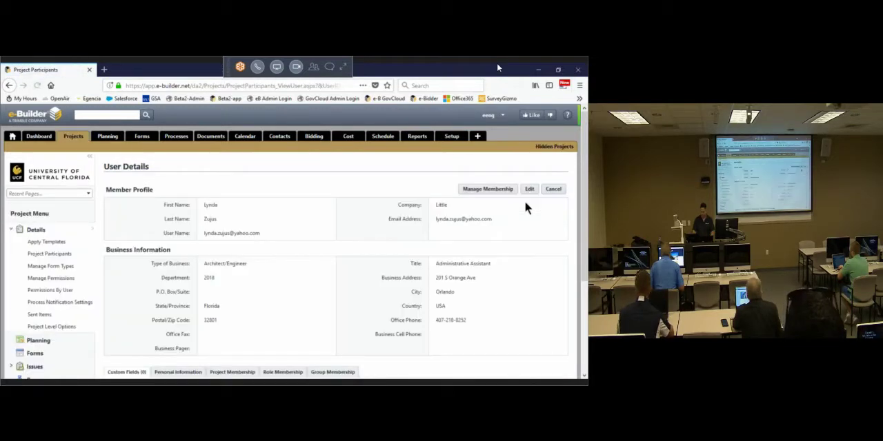
click(553, 189)
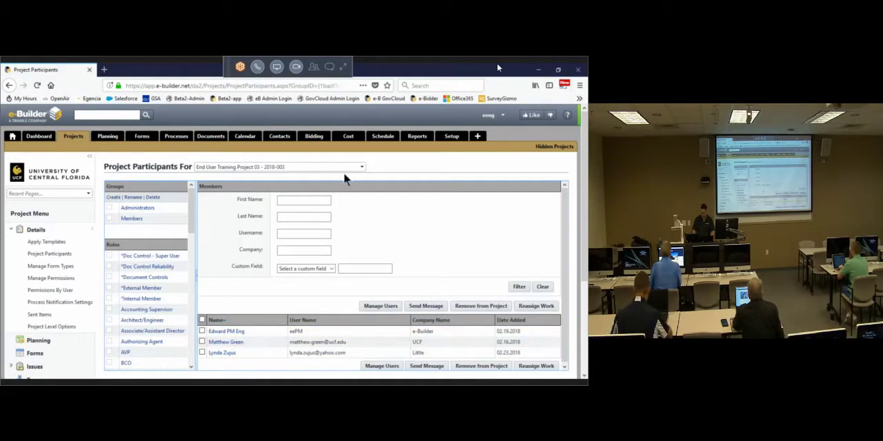
Step: Remove the Canaveral Construction participant and the UCF participants added on 02.19, 02.20 and 02.21.2018 from End User Training Project 04
click(361, 166)
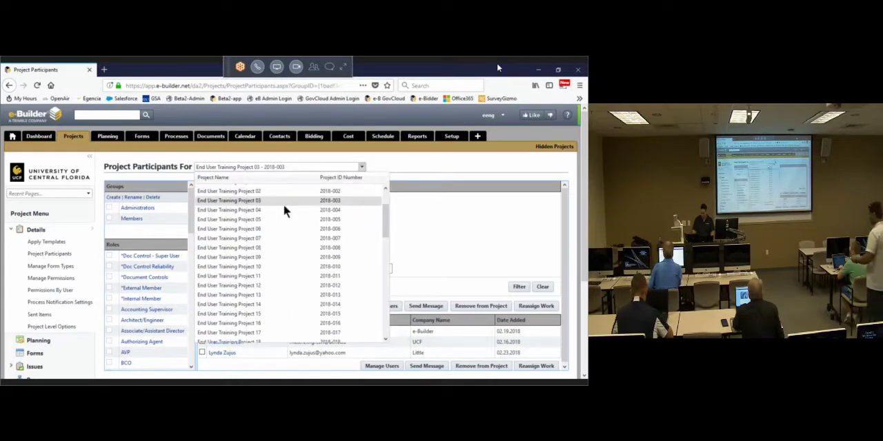
click(280, 210)
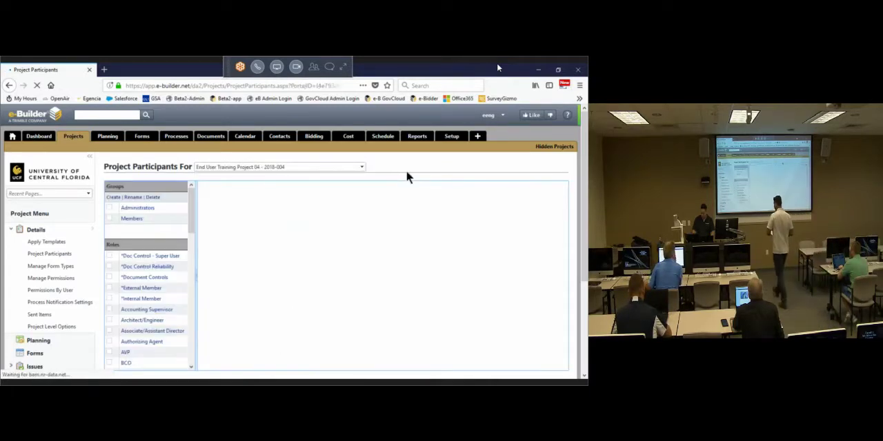
scroll(242, 350, down, 2)
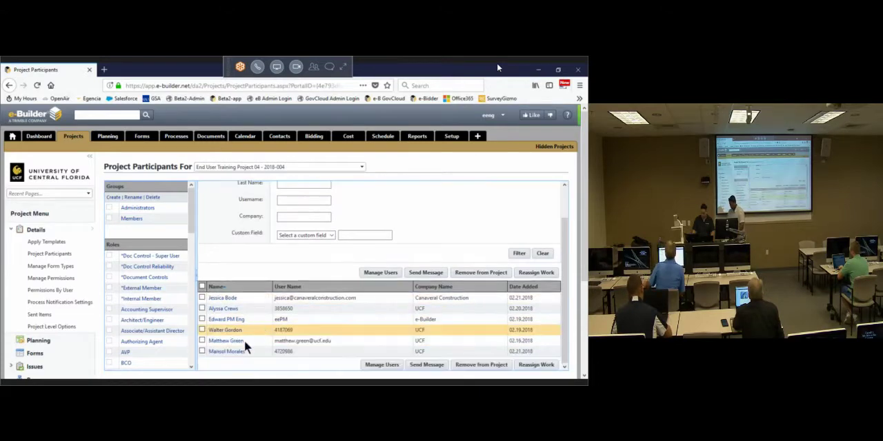
click(202, 351)
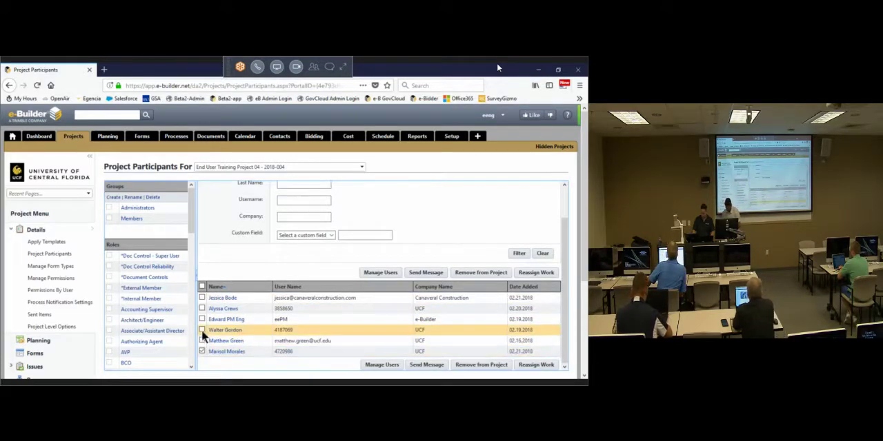
click(202, 330)
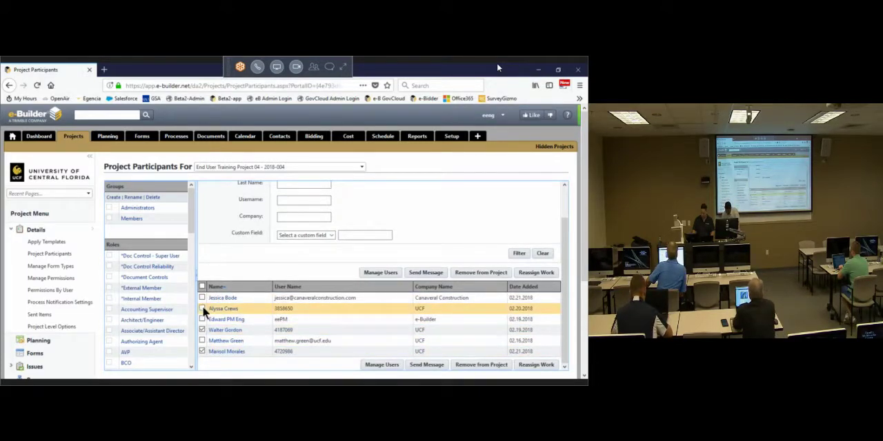
click(202, 308)
click(202, 297)
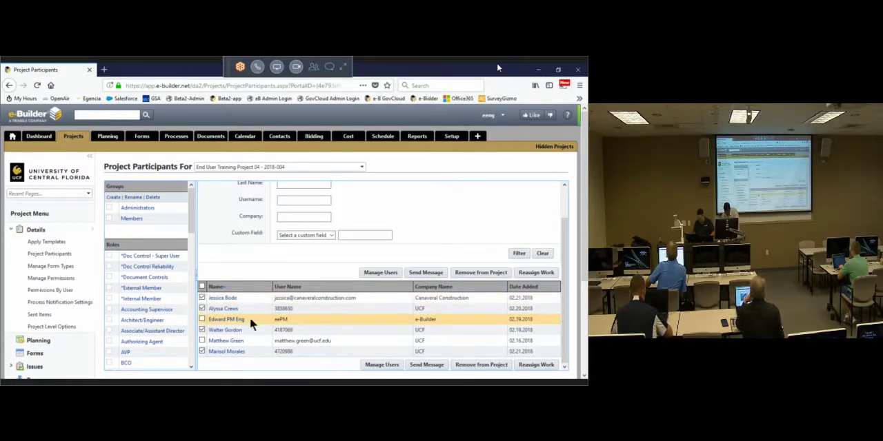
click(477, 273)
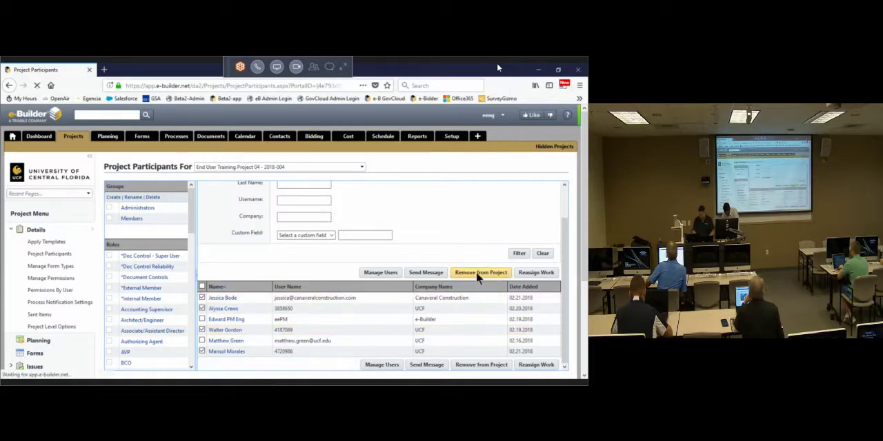
Step: Filter the available users by last names starting with "be" and add the Ballentine Electric, Inc. user to End User Training Project 04
click(380, 306)
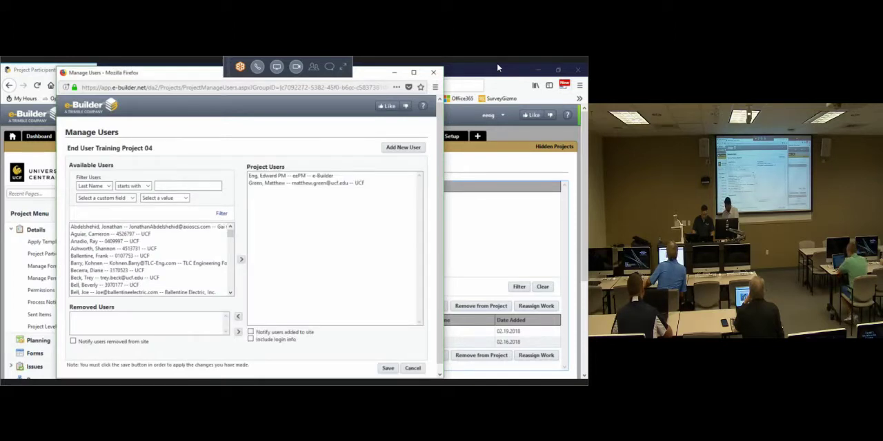
click(499, 67)
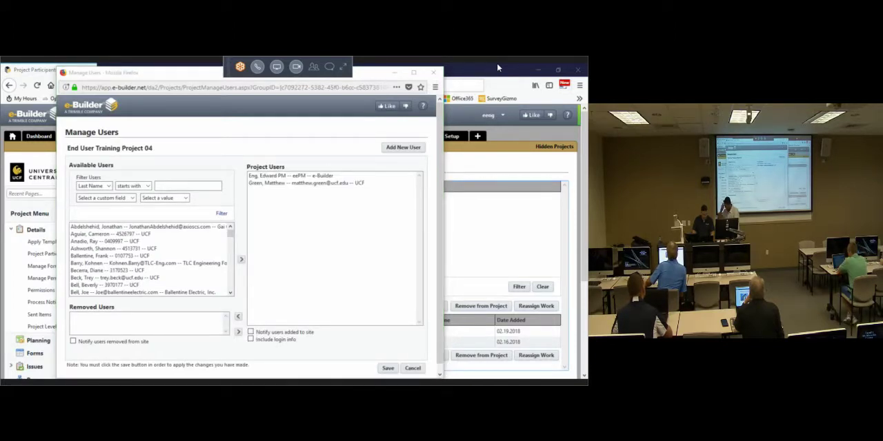
click(168, 185)
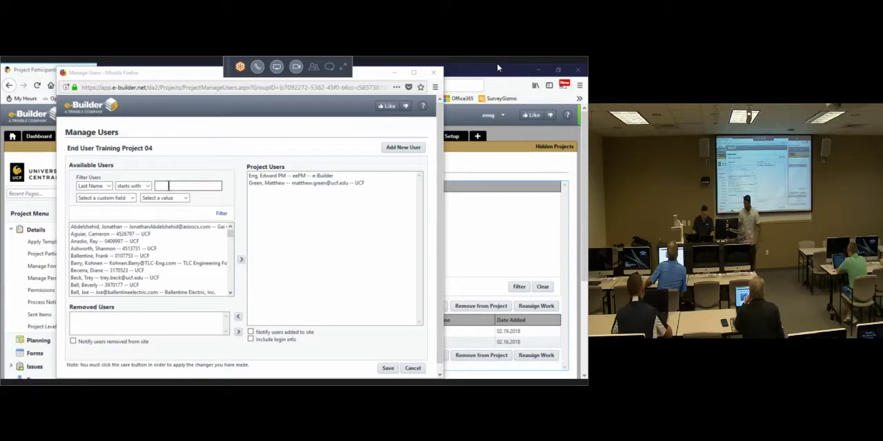
text(be)
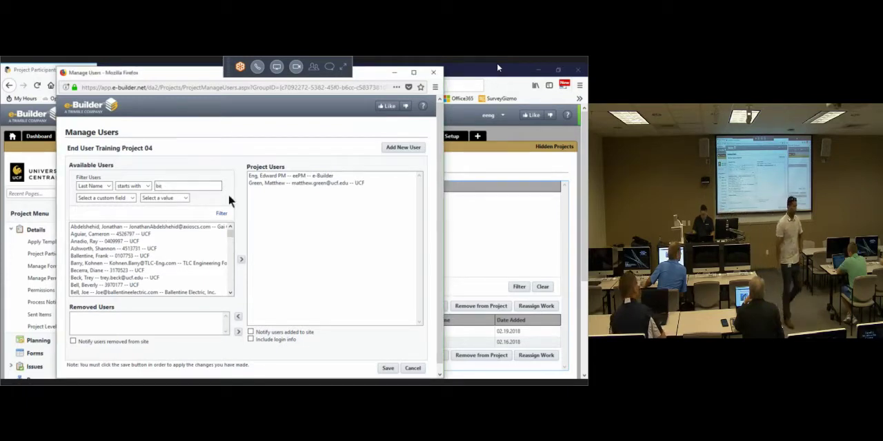
click(221, 214)
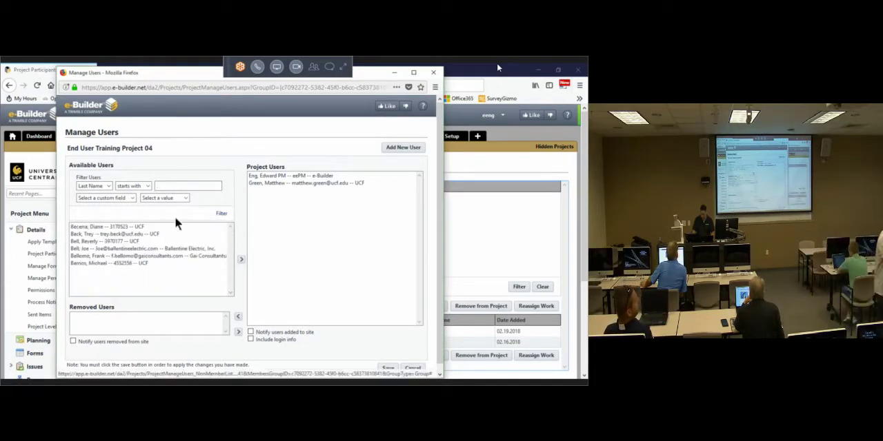
click(112, 249)
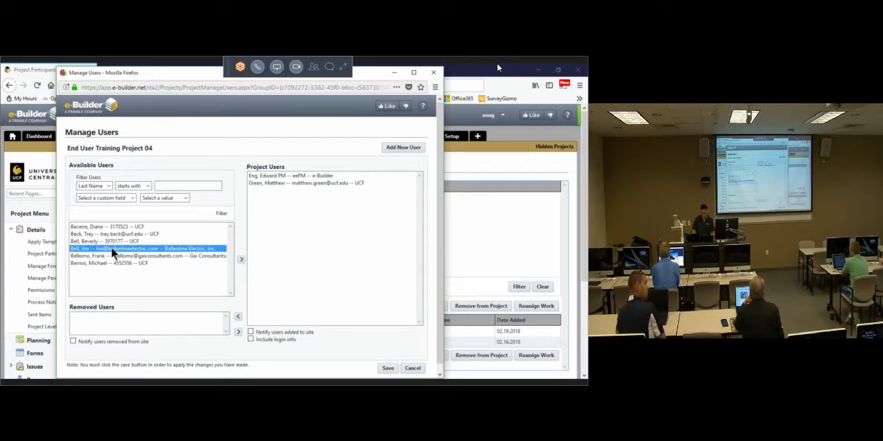
click(240, 260)
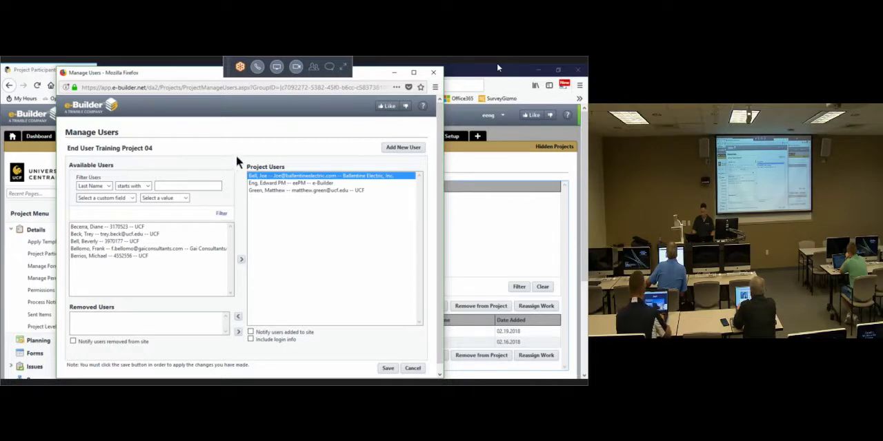
click(388, 369)
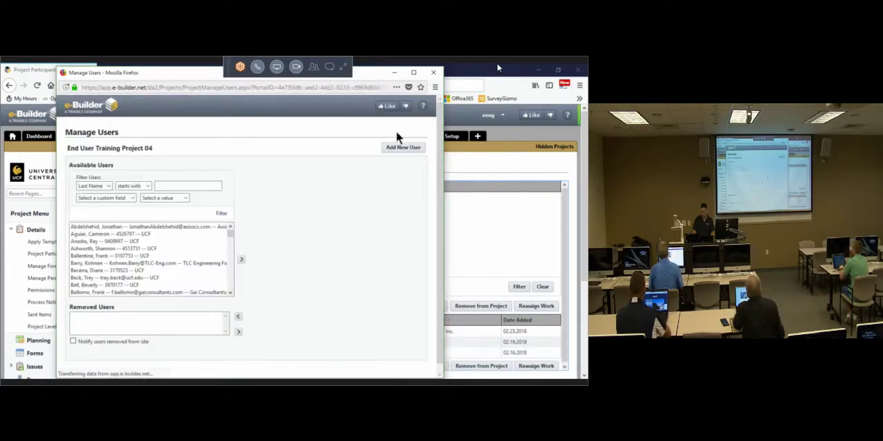
click(434, 72)
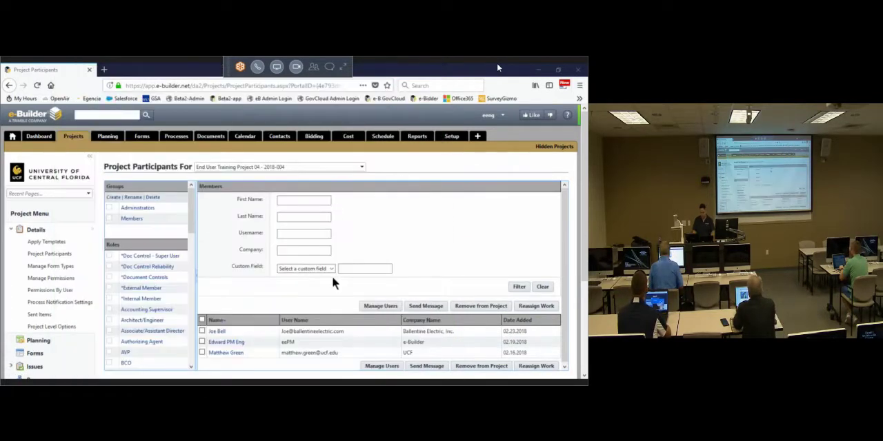
Step: Assign the GC Primary account role to the Ballentine Electric, Inc. participant, save, and return to the project participants
click(217, 332)
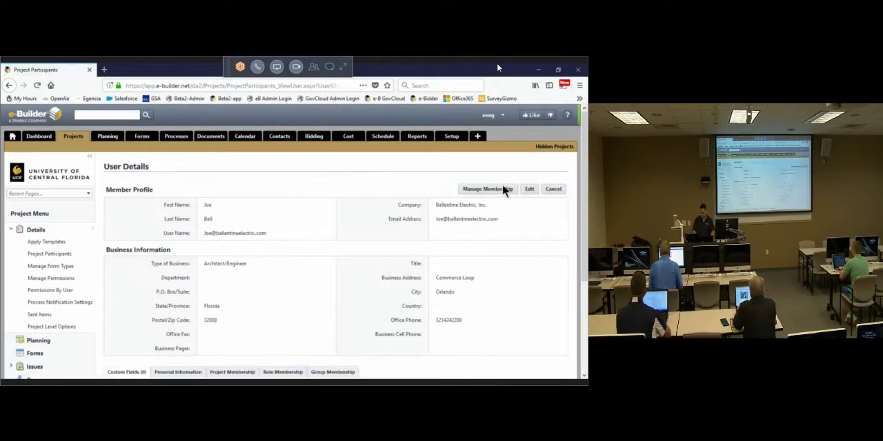
click(501, 189)
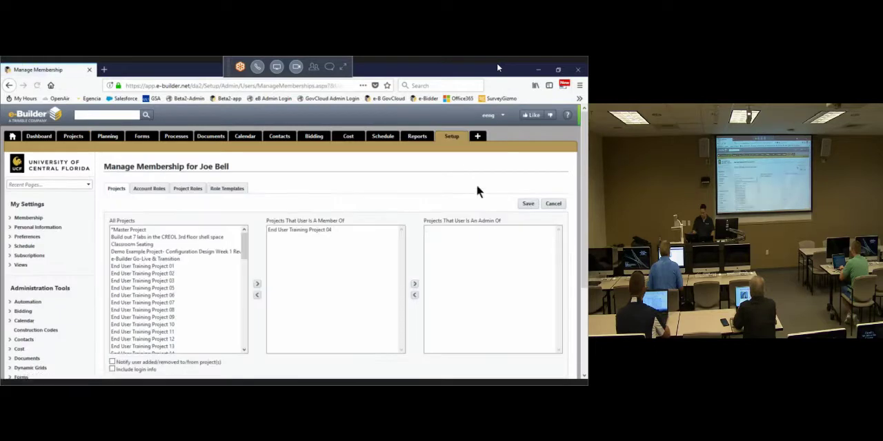
click(149, 189)
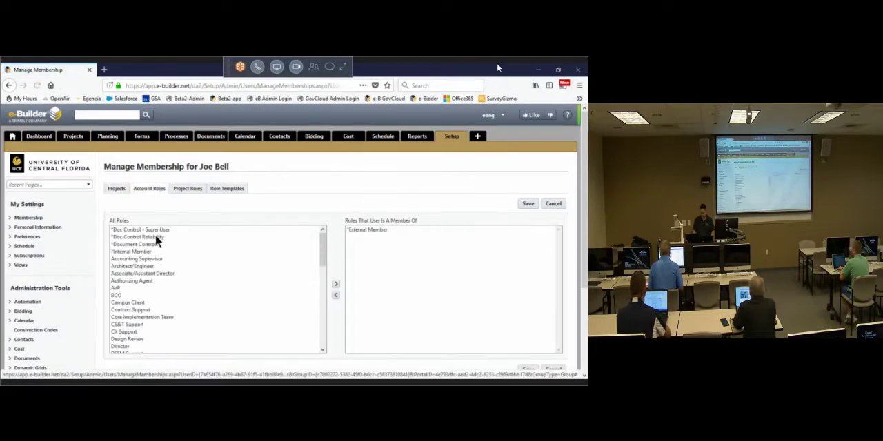
scroll(150, 276, down, 2)
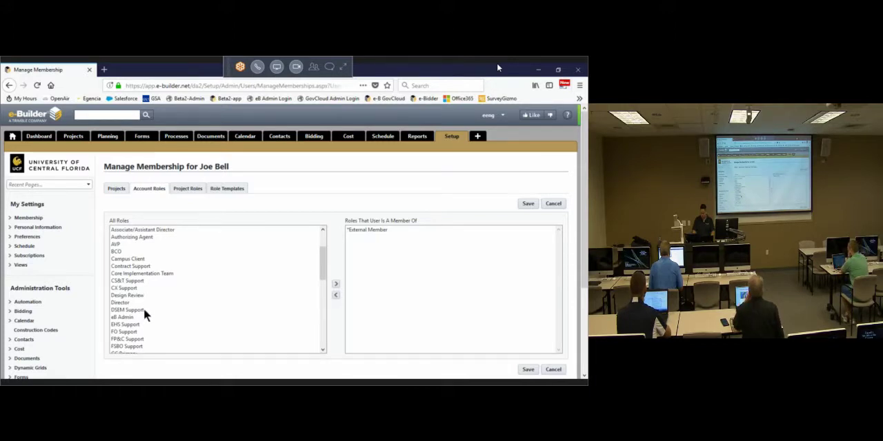
scroll(144, 310, down, 3)
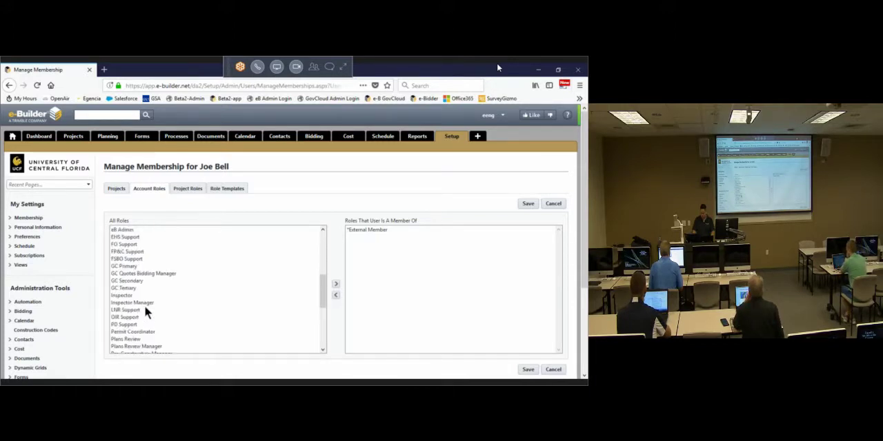
click(136, 266)
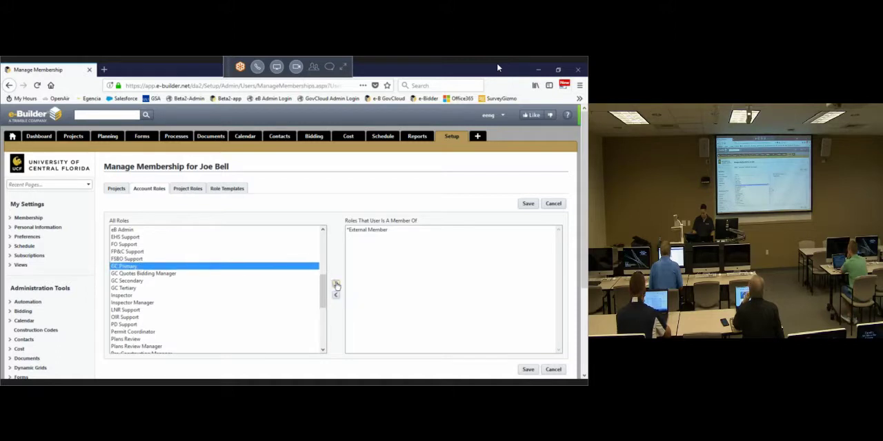
click(527, 204)
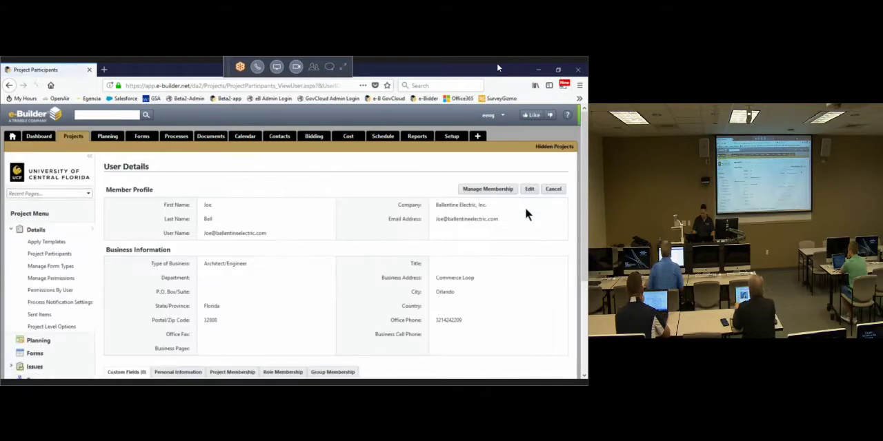
click(553, 189)
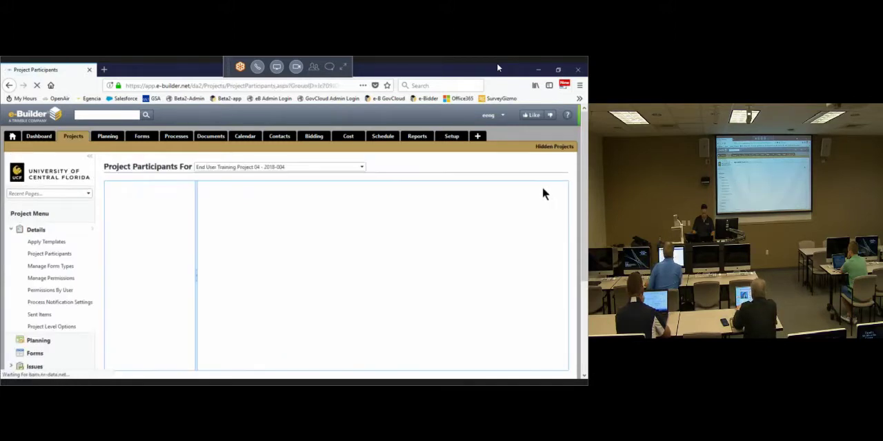
Step: Remove the Canaveral Construction participant and the UCF participant added on 02.20.2018 from End User Training Project 05
click(362, 169)
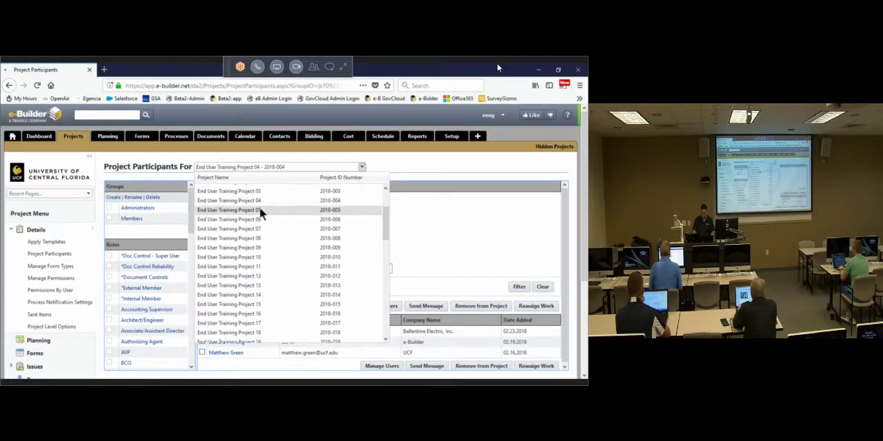
click(260, 210)
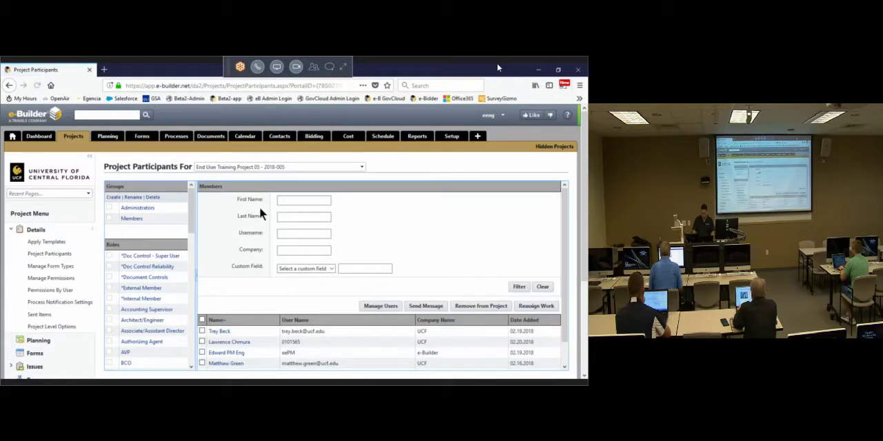
scroll(260, 328, down, 1)
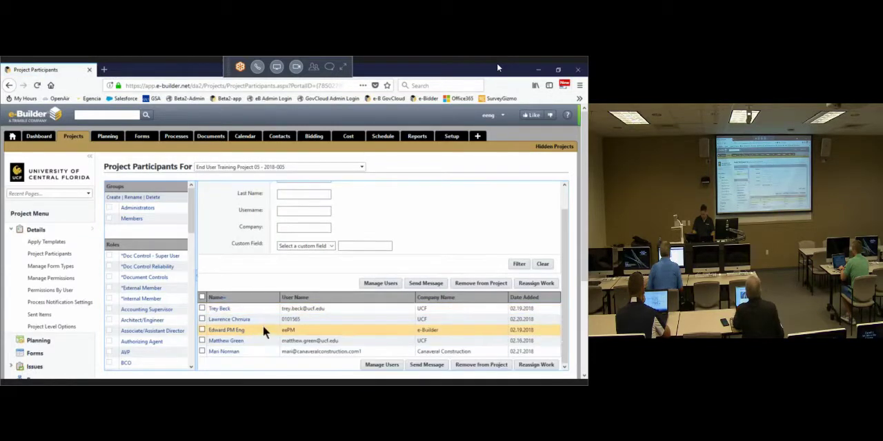
click(202, 352)
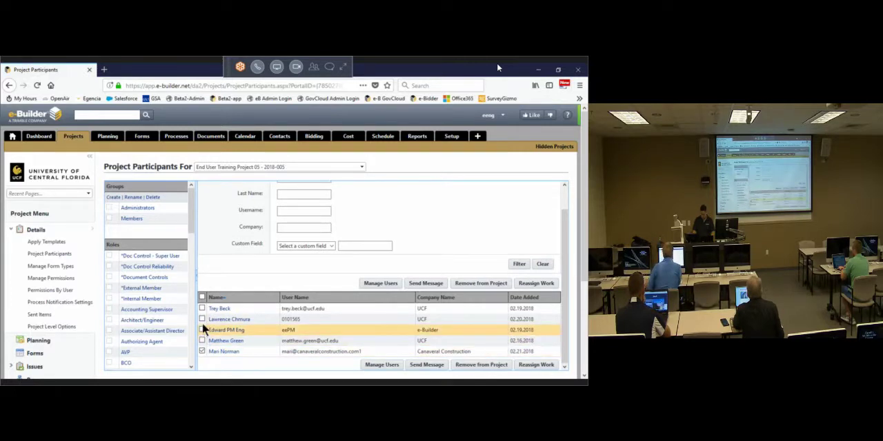
click(202, 320)
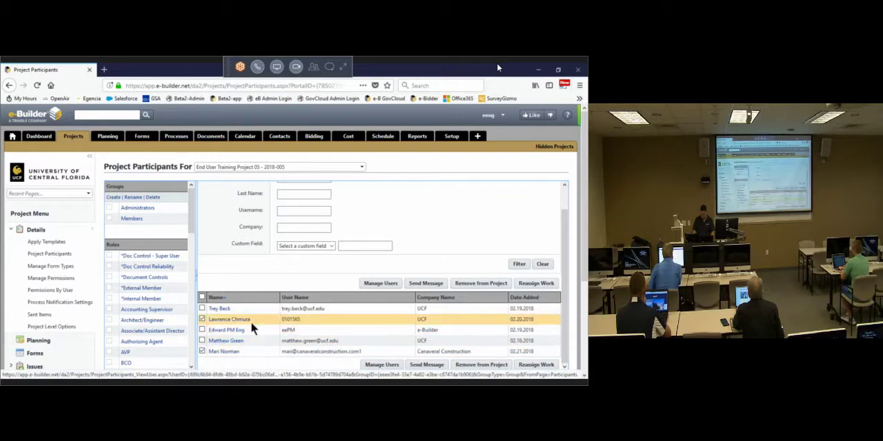
click(475, 286)
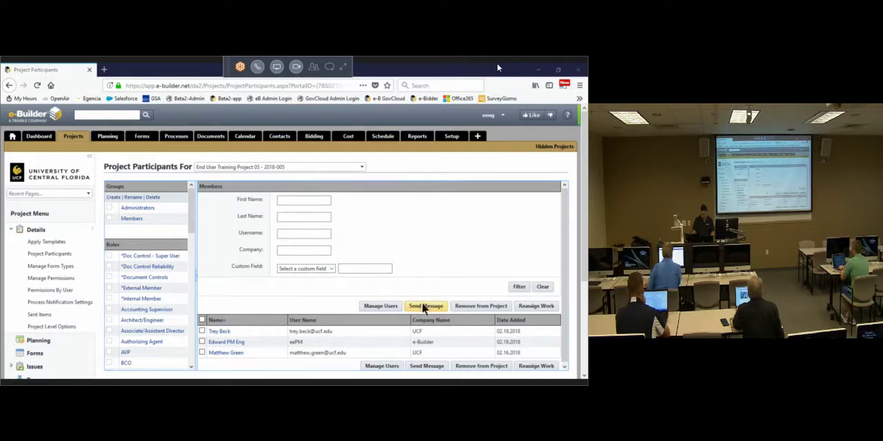
Step: Filter the available users by last names starting with "g" and add the TLC Engineering for Architecture user to End User Training Project 05
click(388, 308)
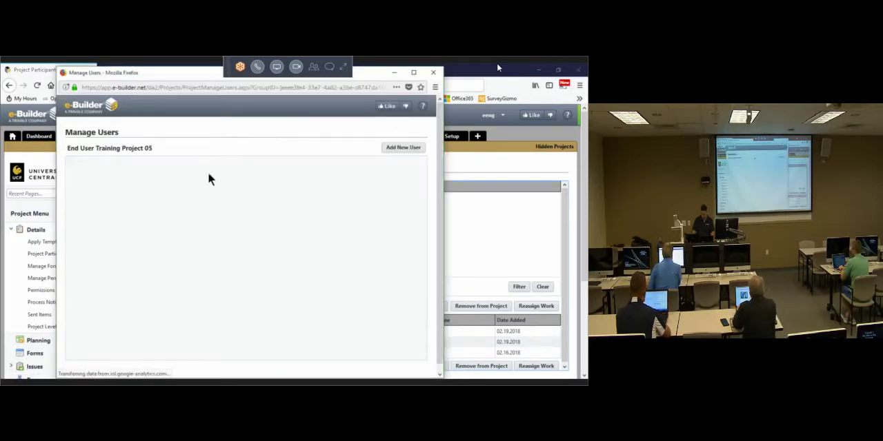
click(179, 185)
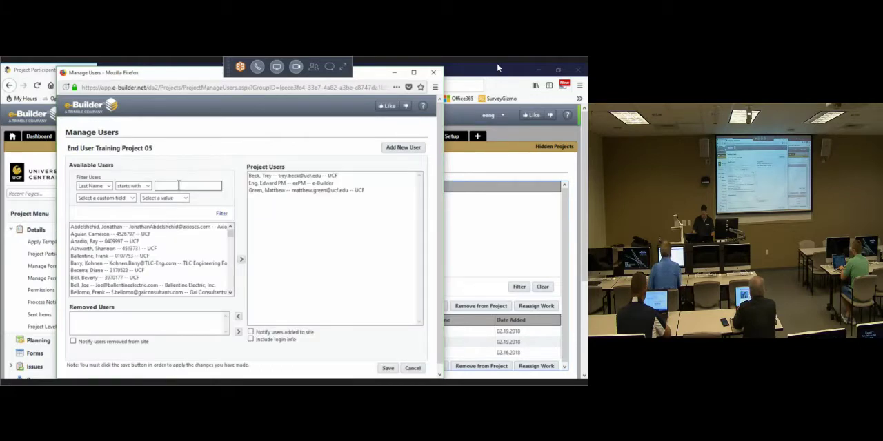
text(g)
click(222, 214)
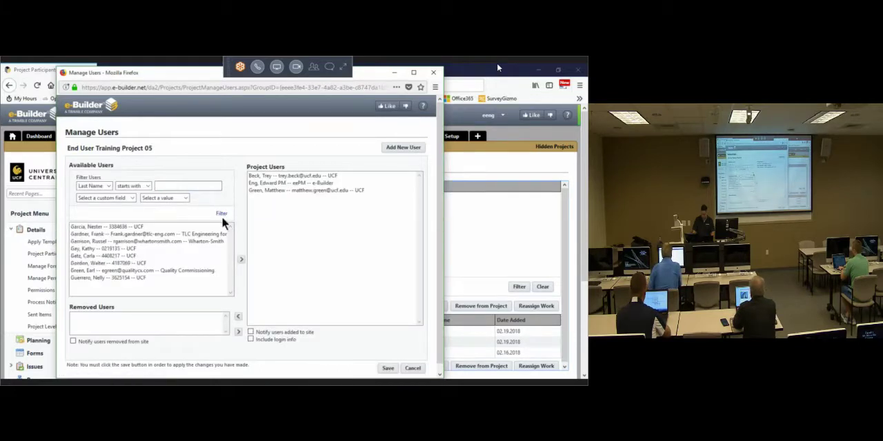
click(123, 234)
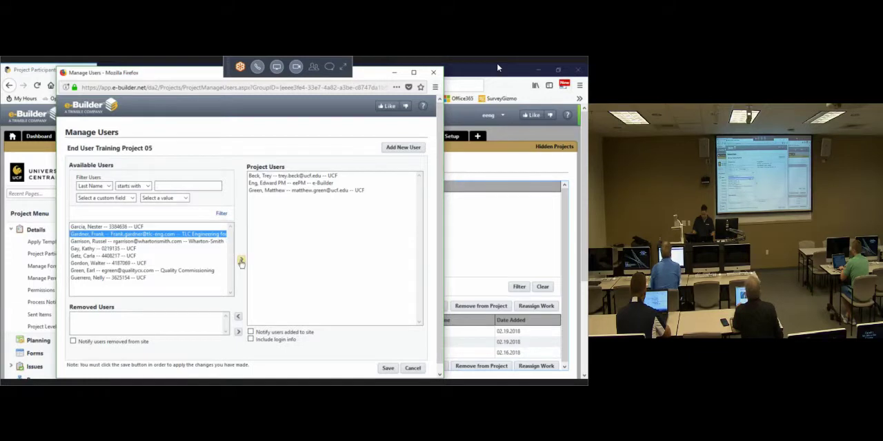
click(240, 261)
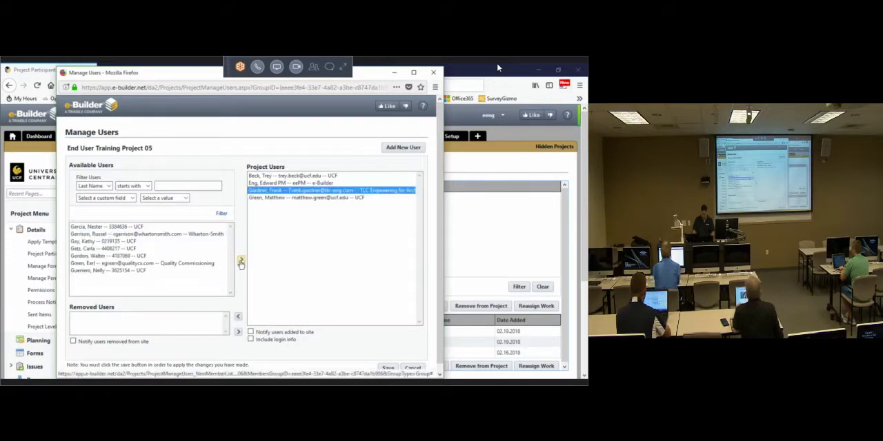
click(389, 370)
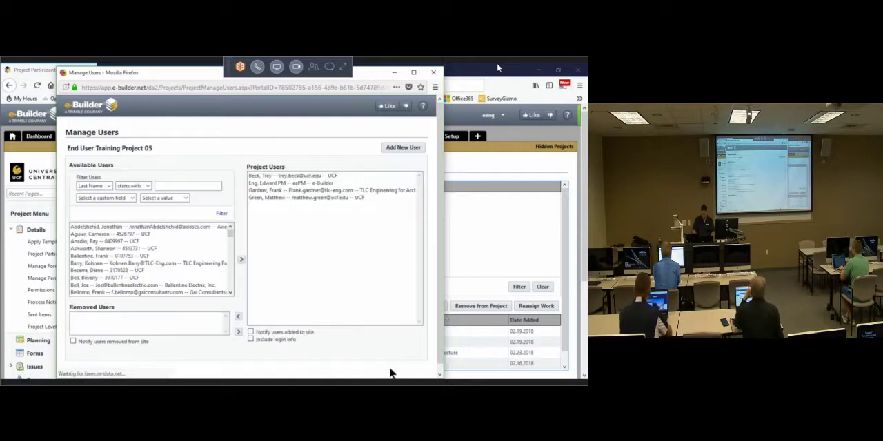
click(389, 369)
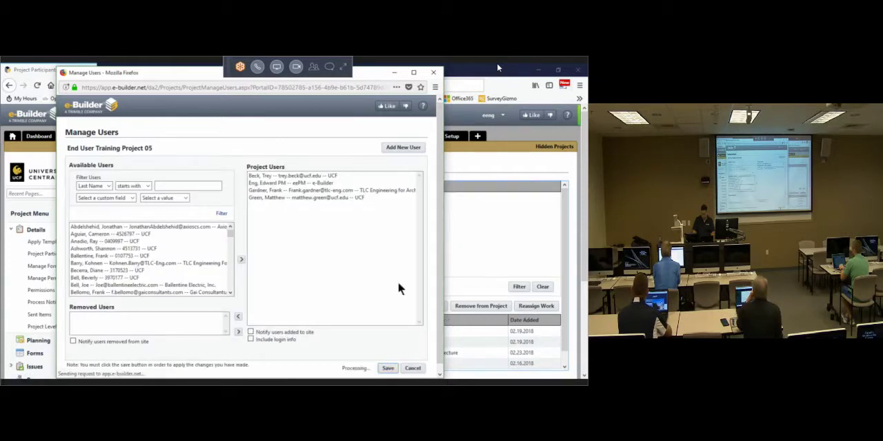
click(434, 72)
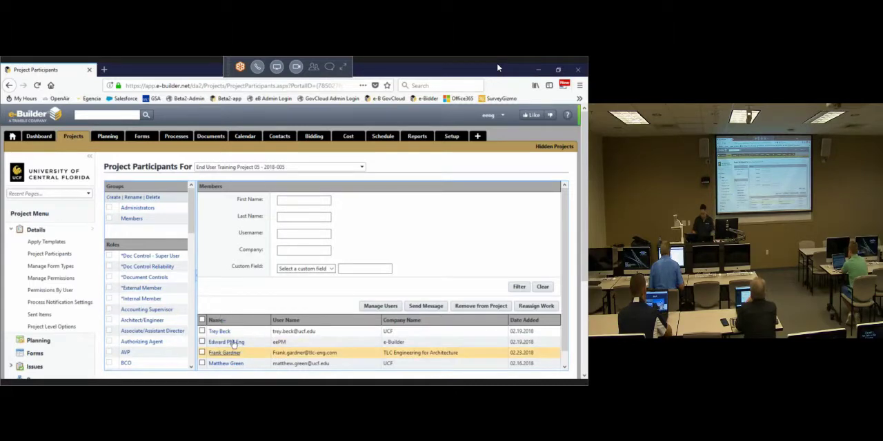
Step: Assign the *External Member and Architect/Engineer account roles to the TLC Engineering for Architecture participant, save, and return to the project participants
click(217, 355)
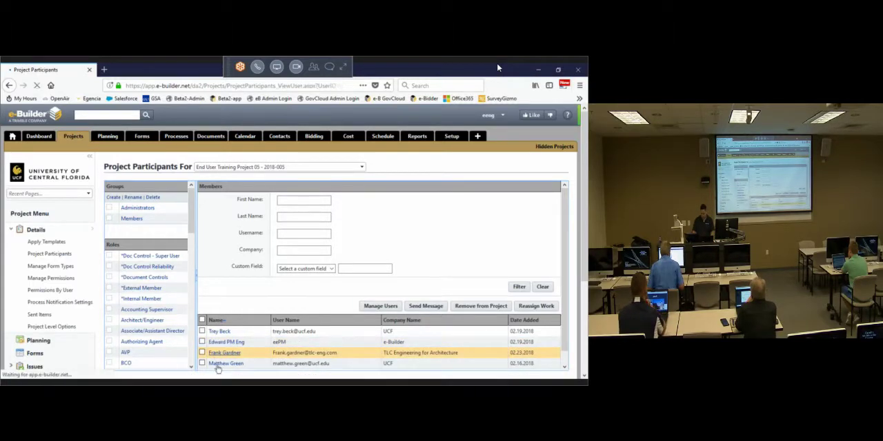
click(494, 191)
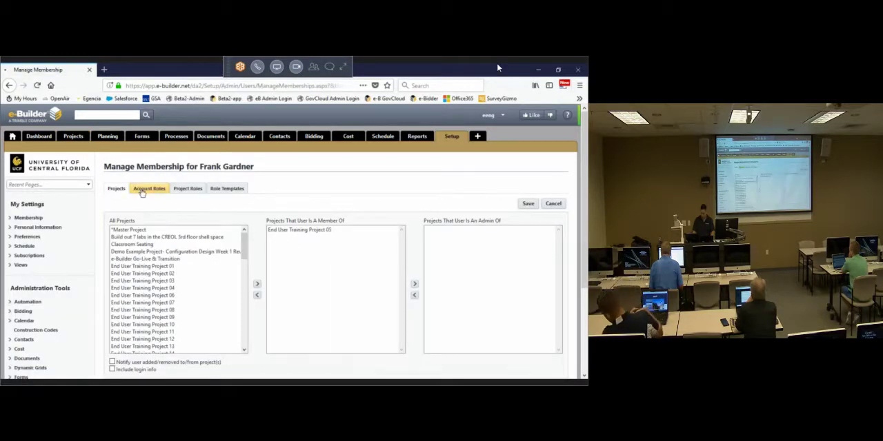
click(141, 190)
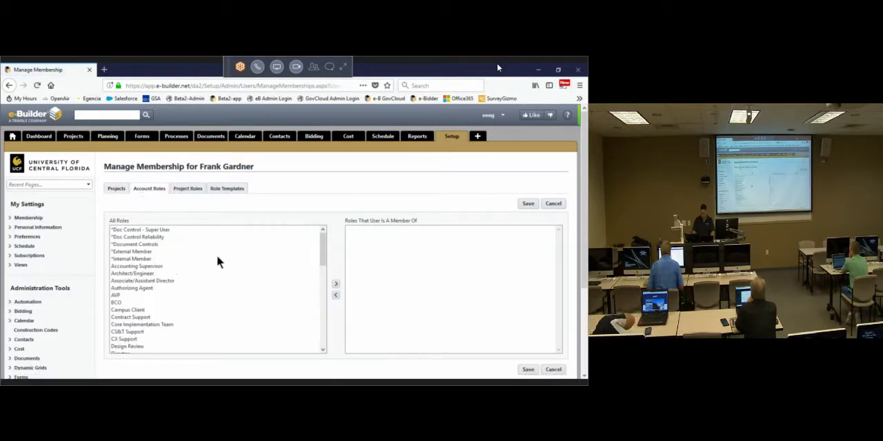
click(149, 252)
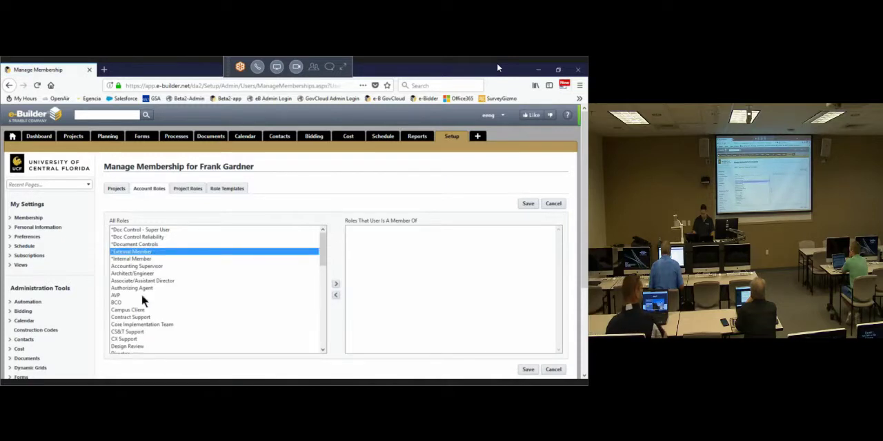
ctrl+click(148, 274)
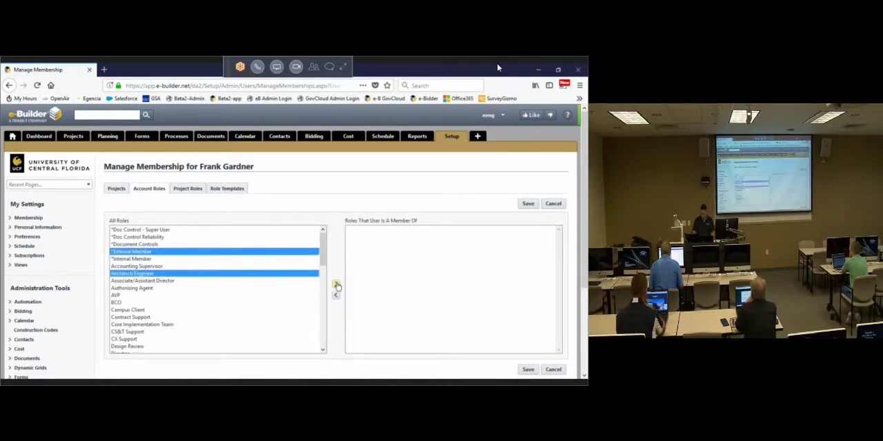
click(336, 284)
click(531, 205)
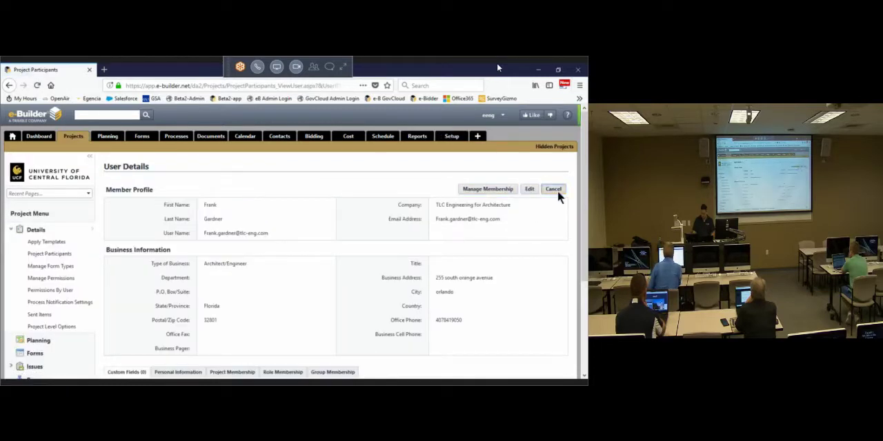
click(556, 190)
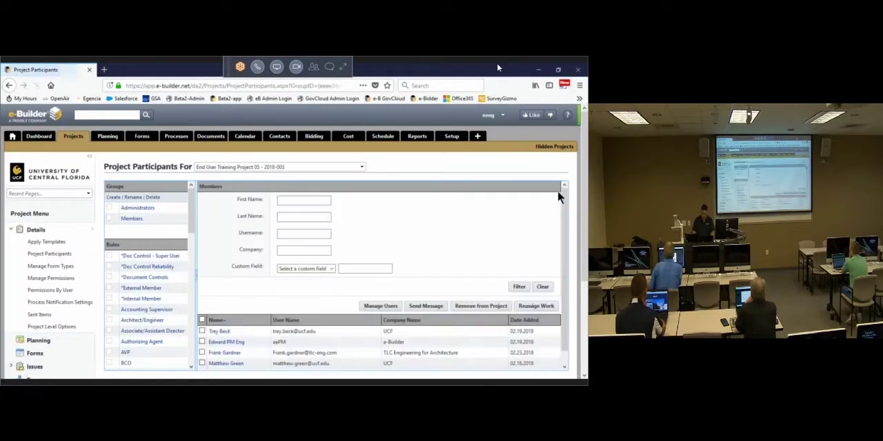
Step: Remove the Canaveral Construction participant and the UCF participants added on 02.19 and 02.20.2018 from End User Training Project 06
click(361, 167)
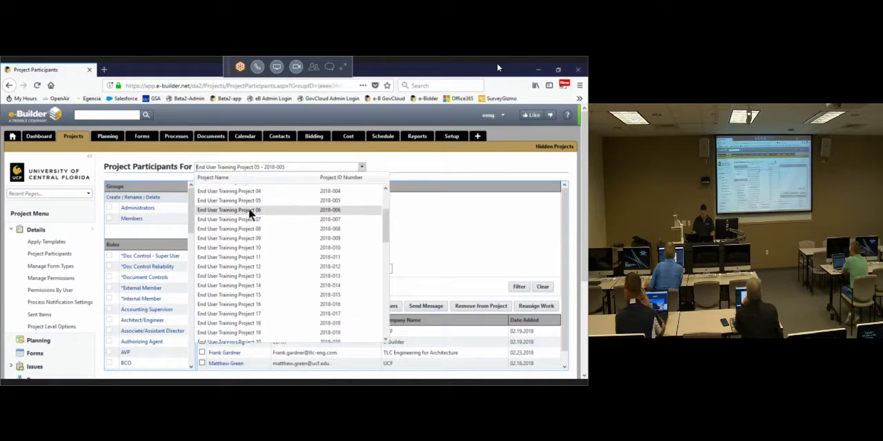
click(249, 210)
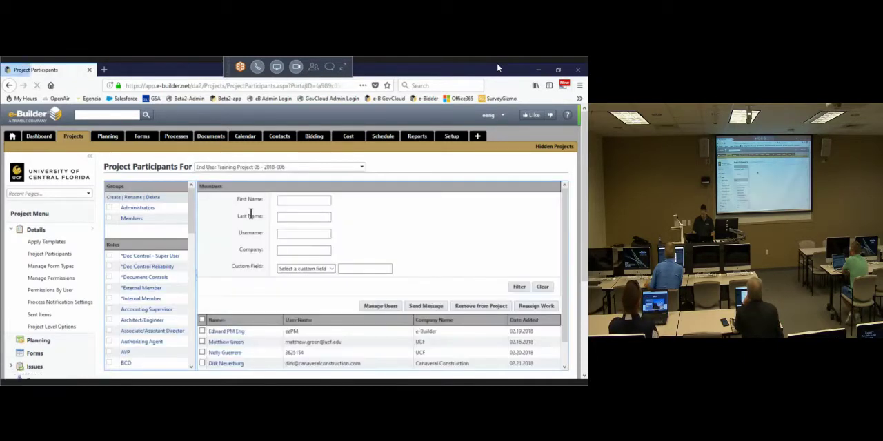
scroll(282, 323, down, 1)
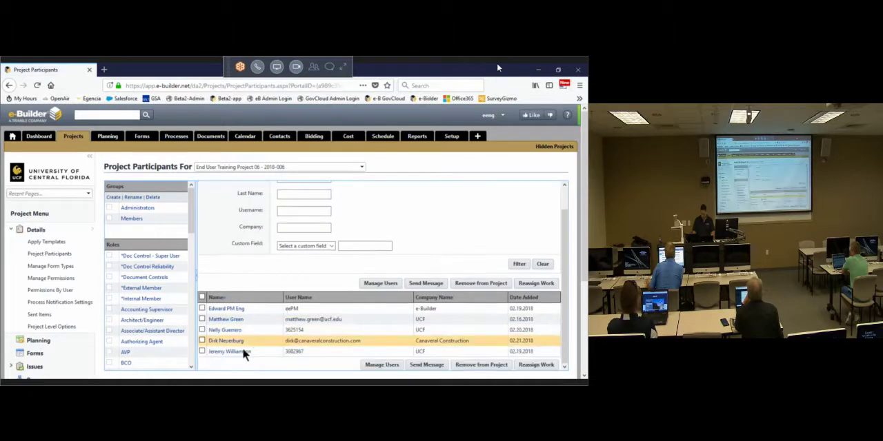
click(201, 340)
click(201, 330)
click(201, 352)
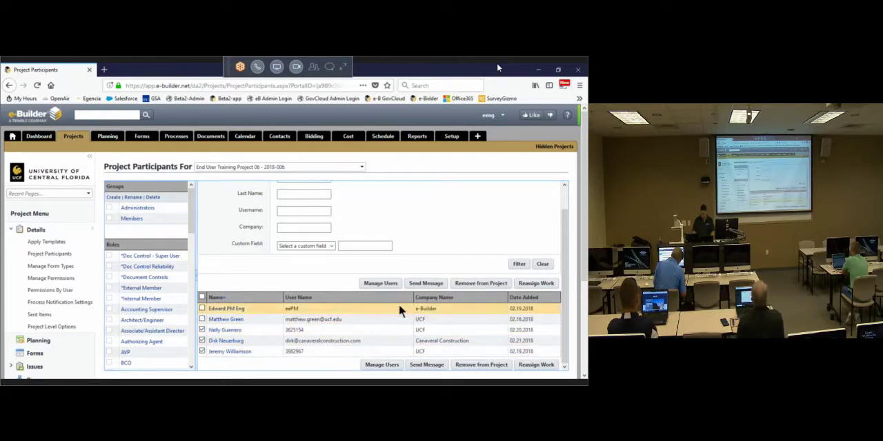
click(481, 283)
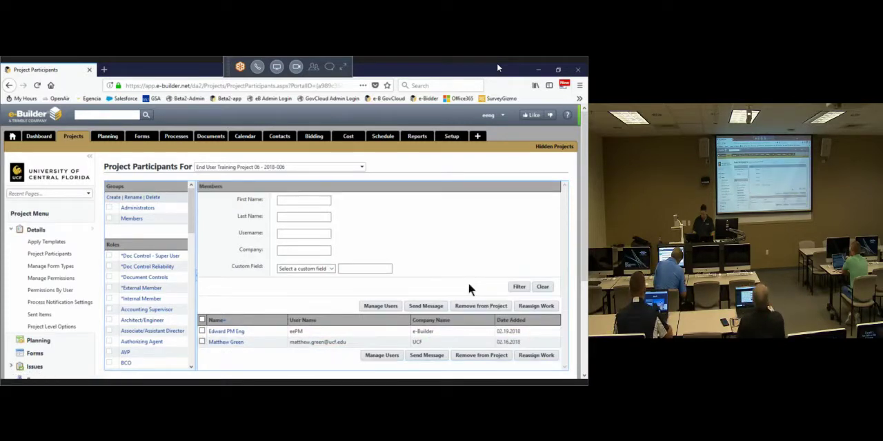
Step: Filter the available users by last names starting with "re" and add the SWC Engineering user to End User Training Project 06
click(380, 305)
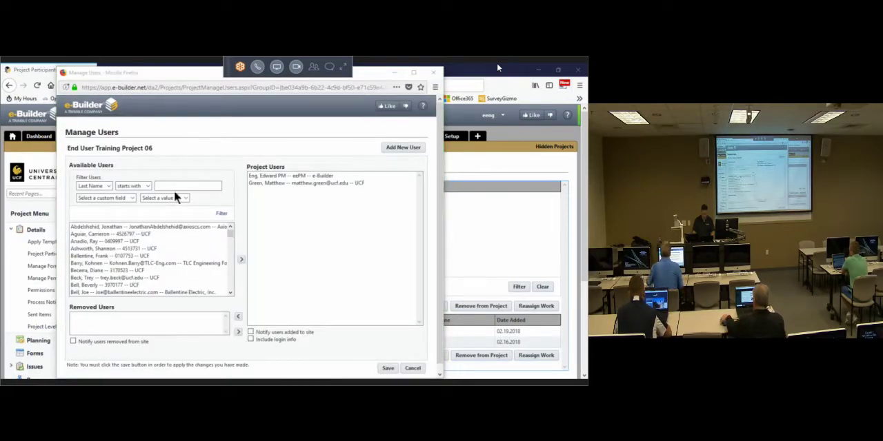
click(178, 186)
text(re)
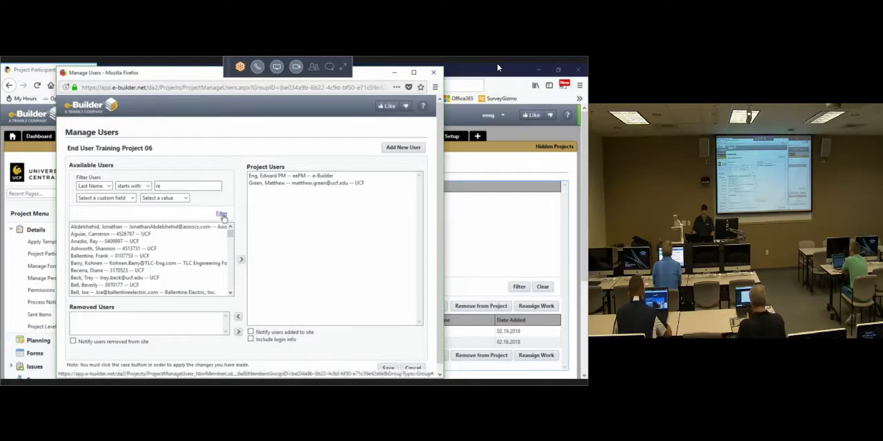
click(222, 215)
click(113, 235)
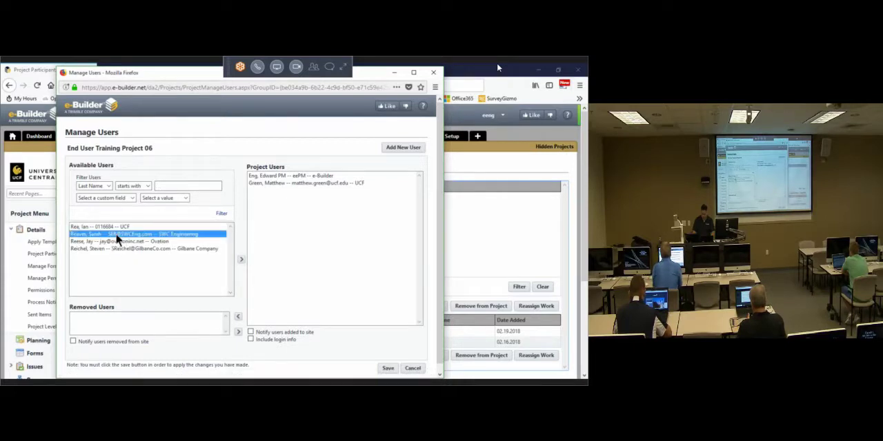
click(241, 259)
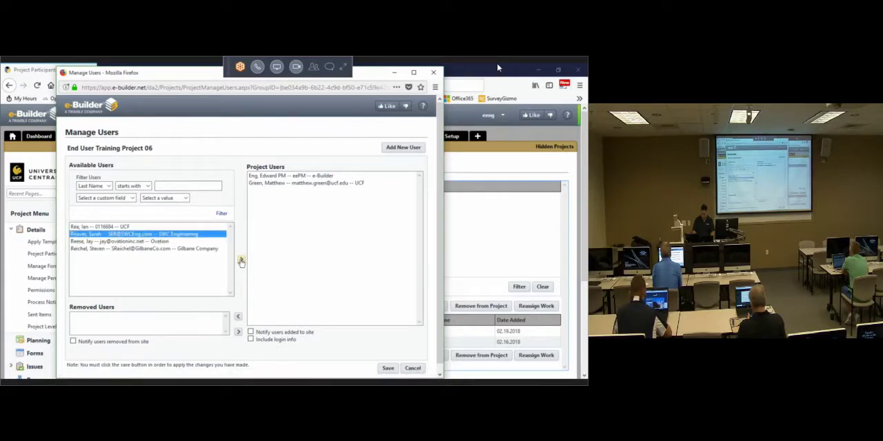
click(387, 368)
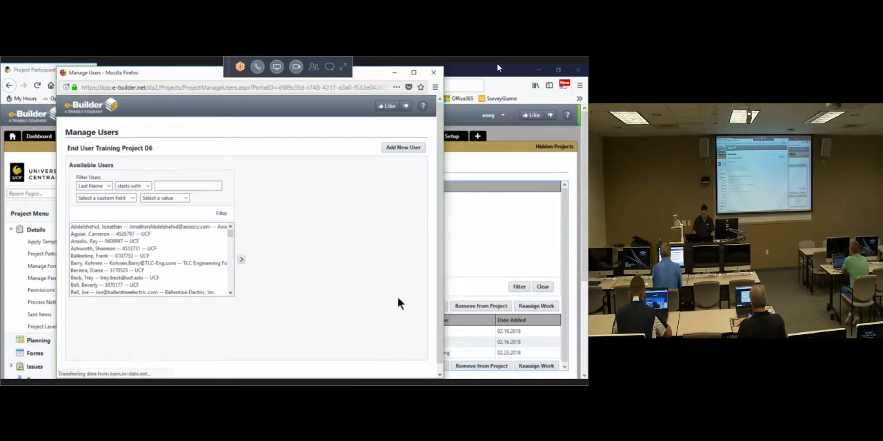
click(435, 74)
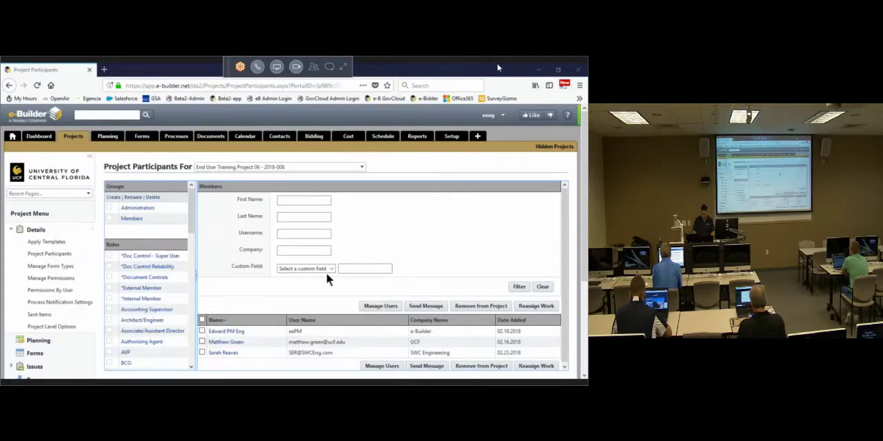
Step: Assign the *External Member and Architect/Engineer account roles to the SWC Engineering participant, save, and return to the project participants
click(233, 355)
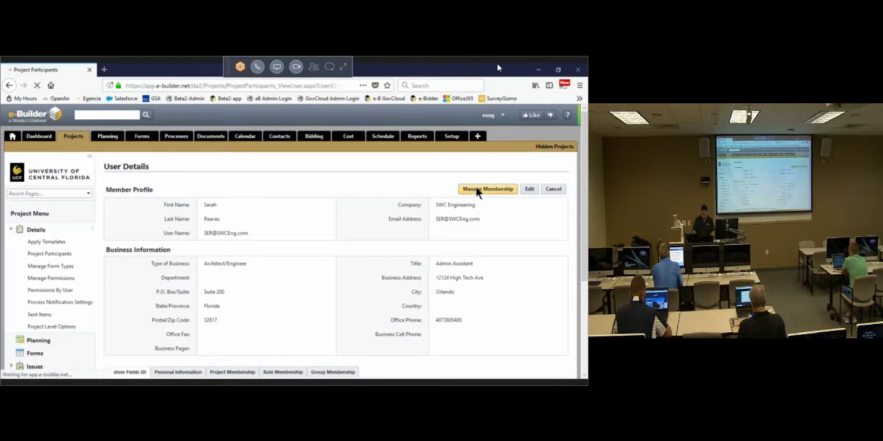
click(476, 189)
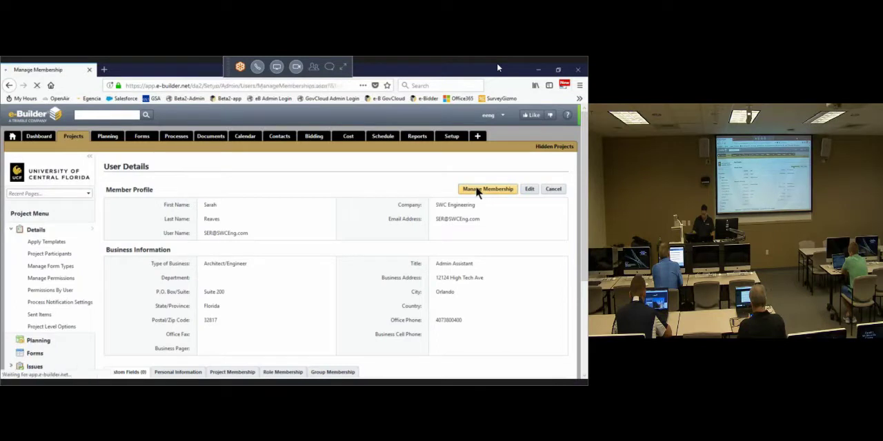
click(149, 188)
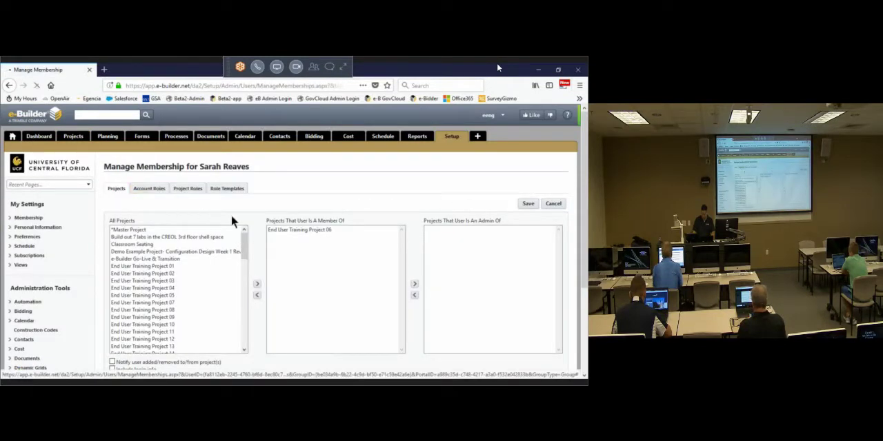
click(141, 254)
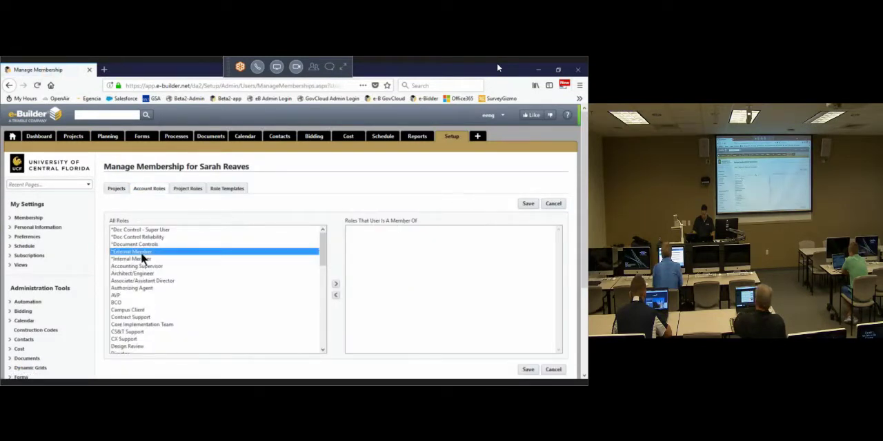
click(336, 286)
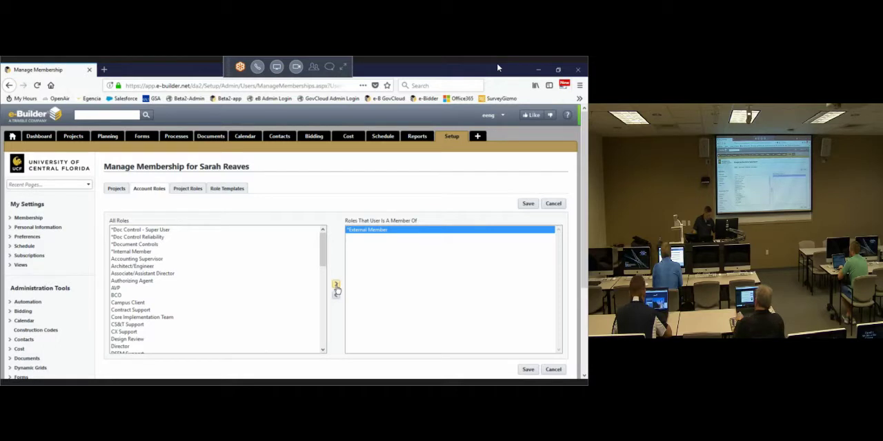
click(143, 267)
click(336, 284)
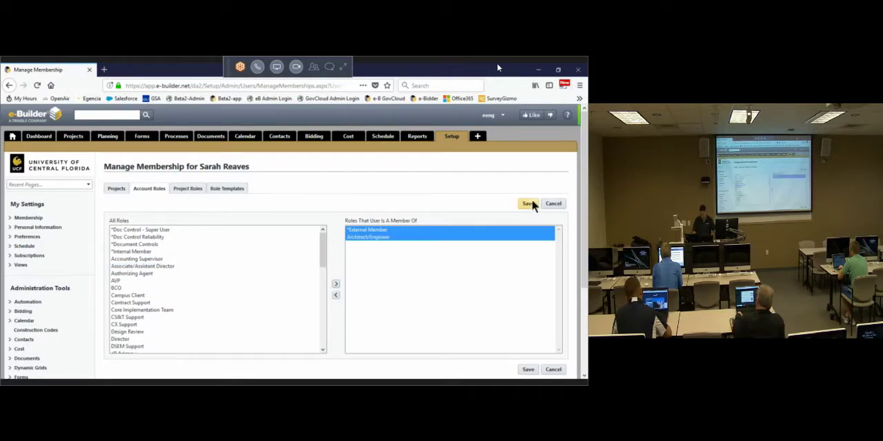
click(528, 204)
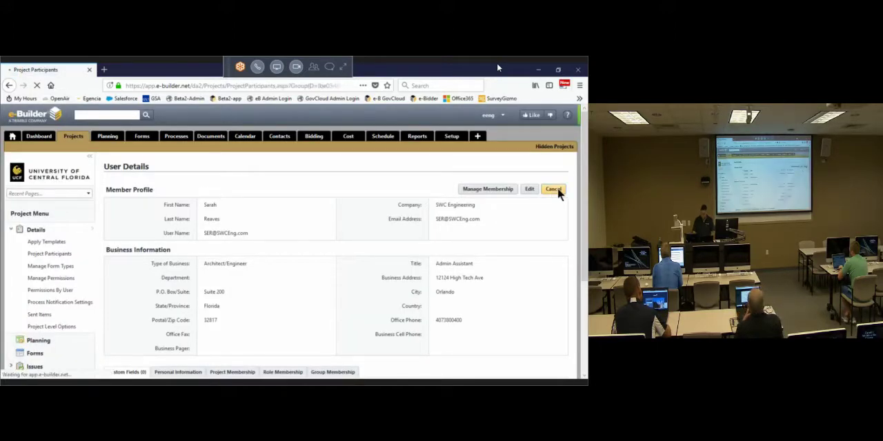
click(555, 189)
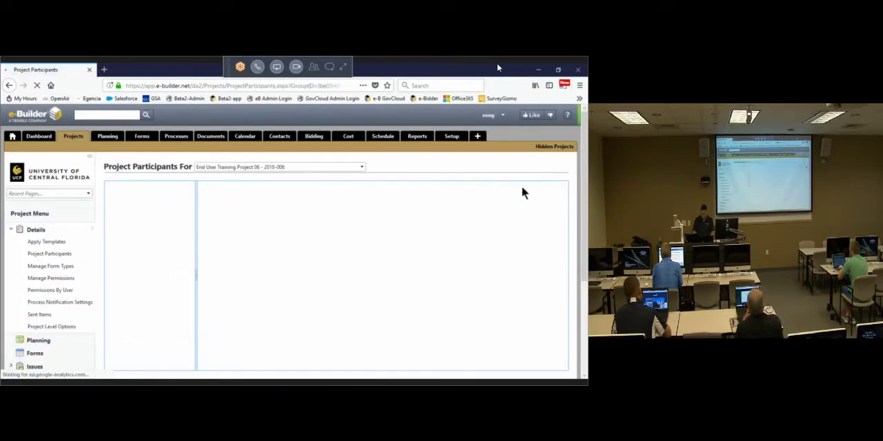
Step: Remove the CPPI participant and the UCF participant added on 02.20.2018 from End User Training Project 07
click(362, 168)
click(270, 207)
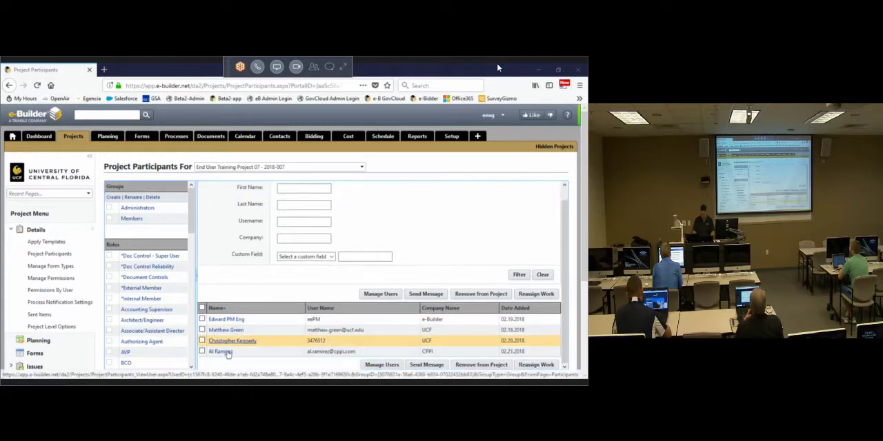
scroll(228, 345, down, 1)
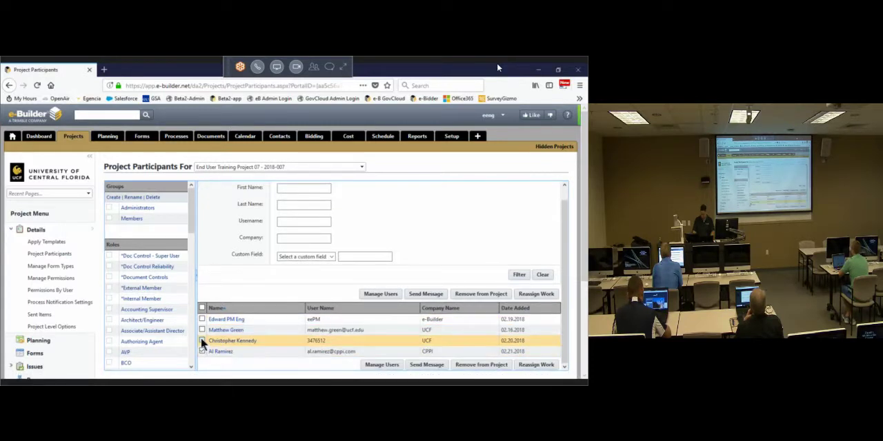
click(202, 341)
click(202, 352)
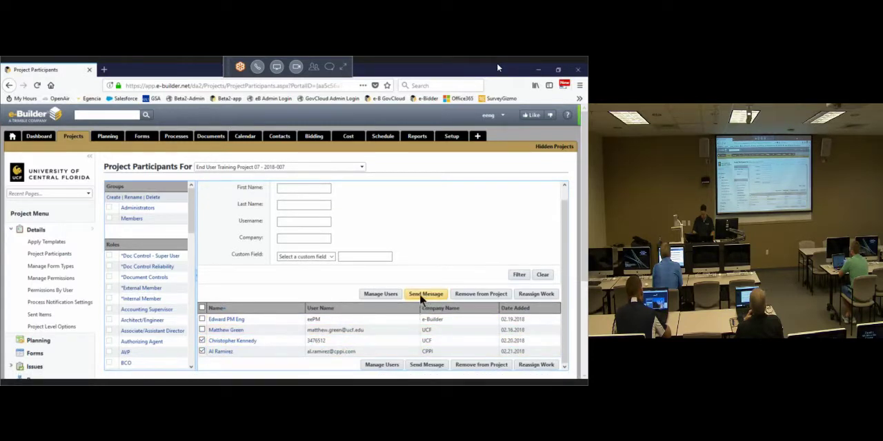
click(465, 293)
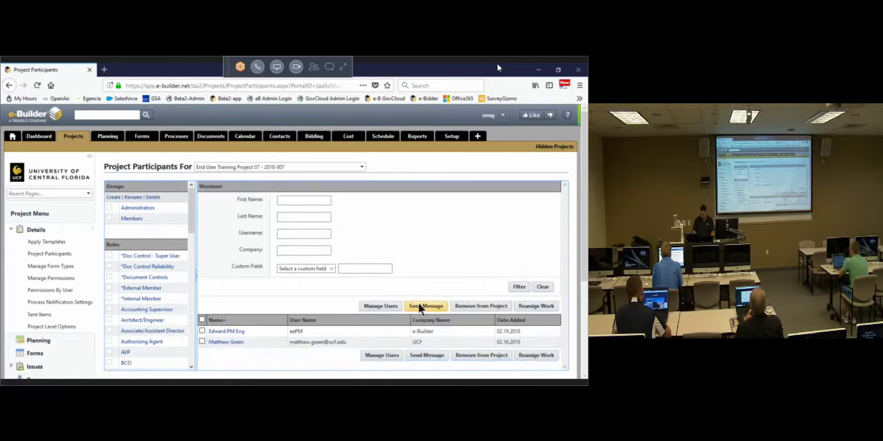
Step: Open user management for End User Training Project 07 and filter the available users by last names starting with "j"
click(384, 307)
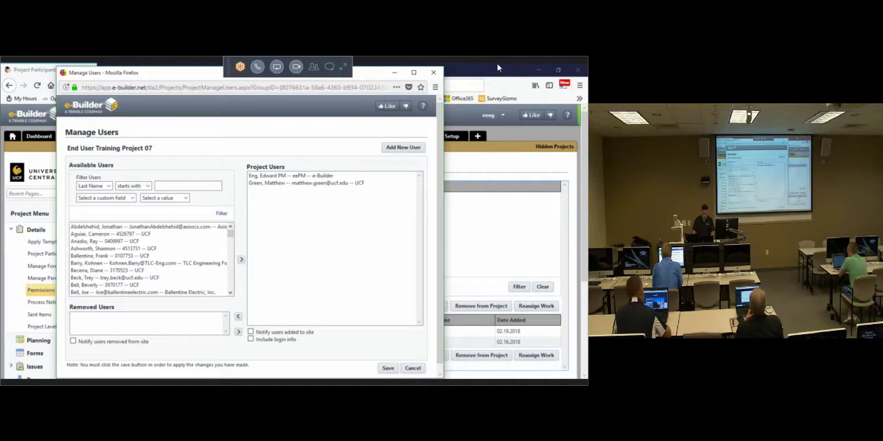
click(205, 188)
text(j)
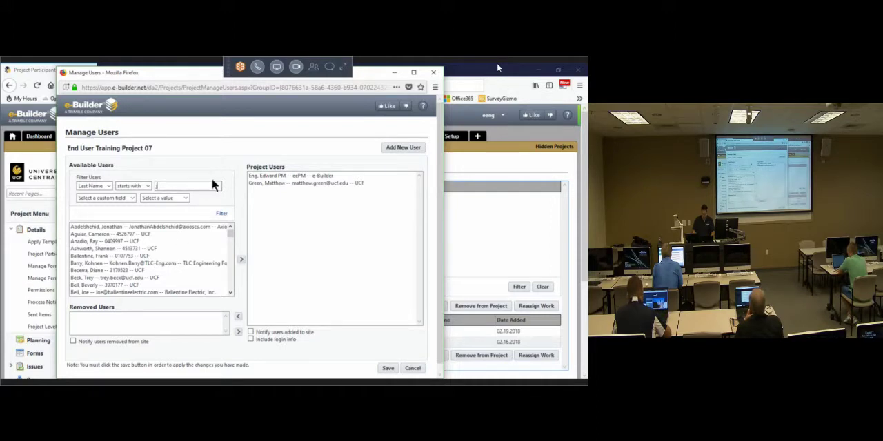
click(221, 215)
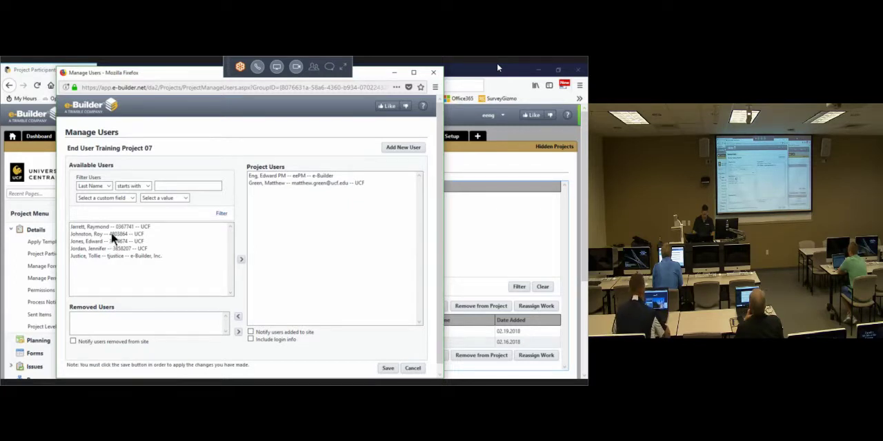
Step: Filter the available users by last names starting with "ro" and add the Air Mechanical & Service Corp. user to End User Training Project 07
click(171, 186)
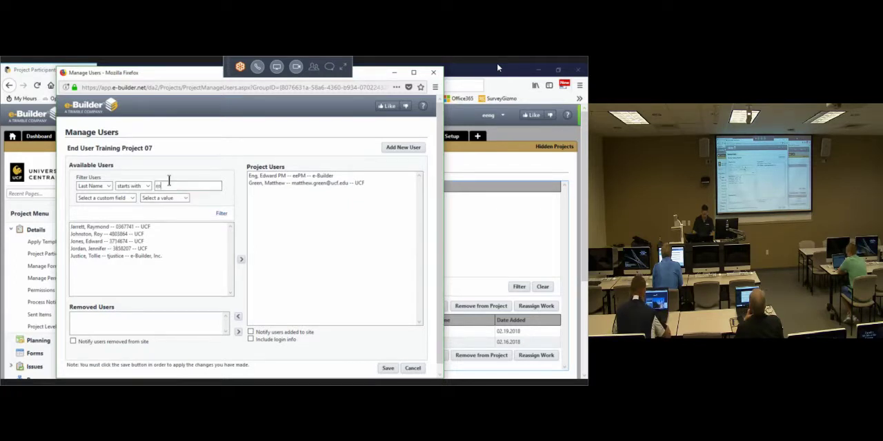
click(222, 214)
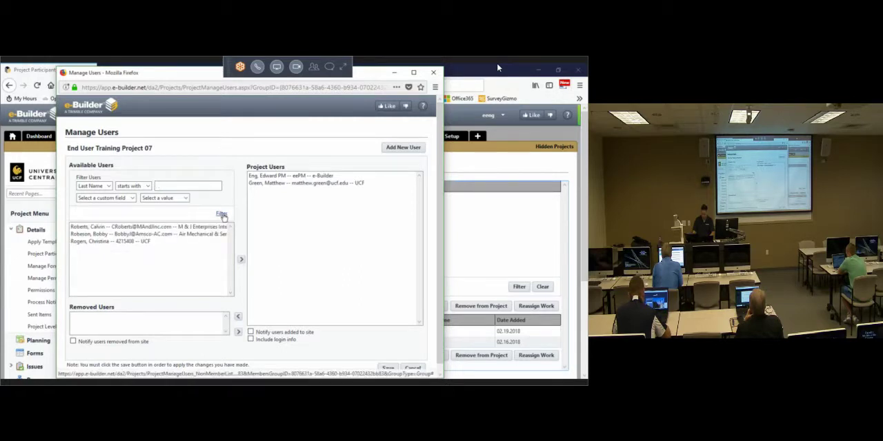
click(130, 235)
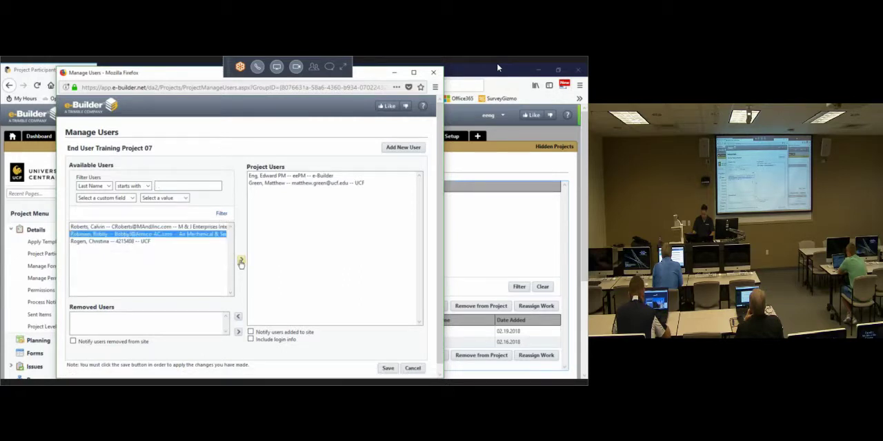
click(240, 261)
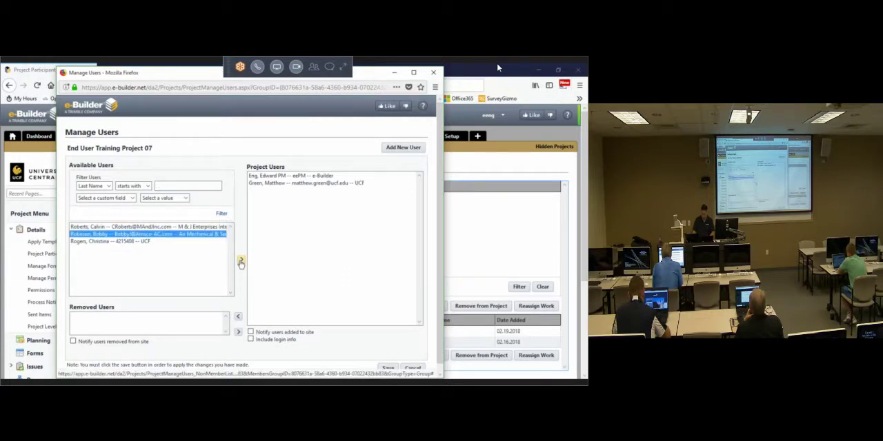
click(387, 369)
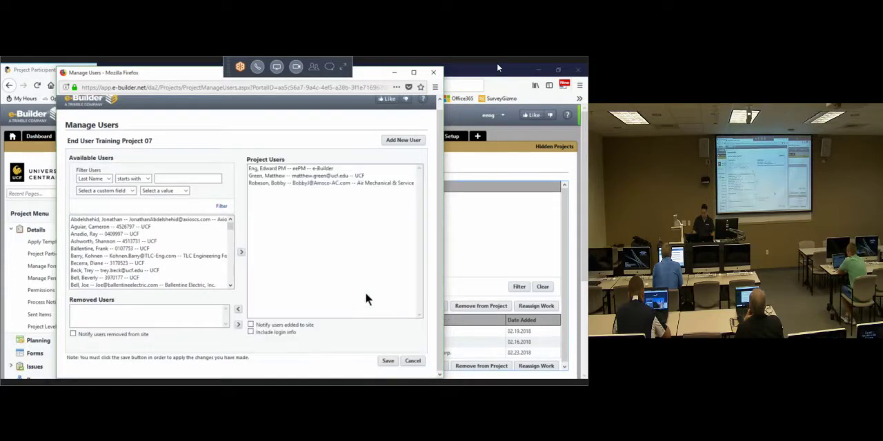
click(388, 362)
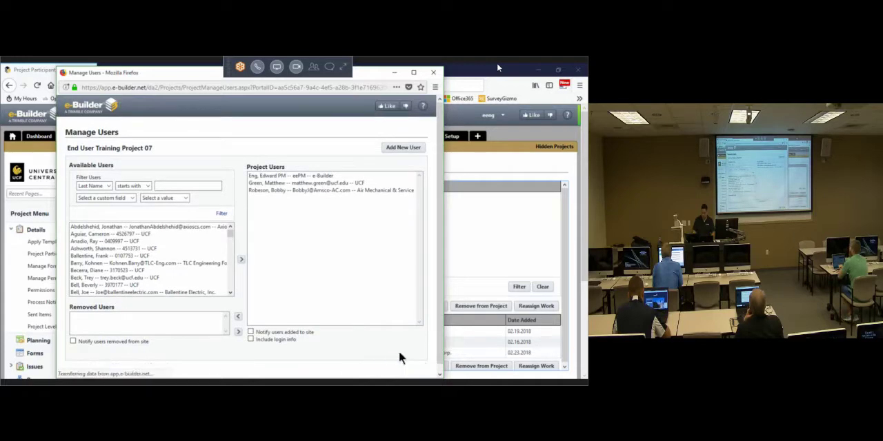
click(431, 72)
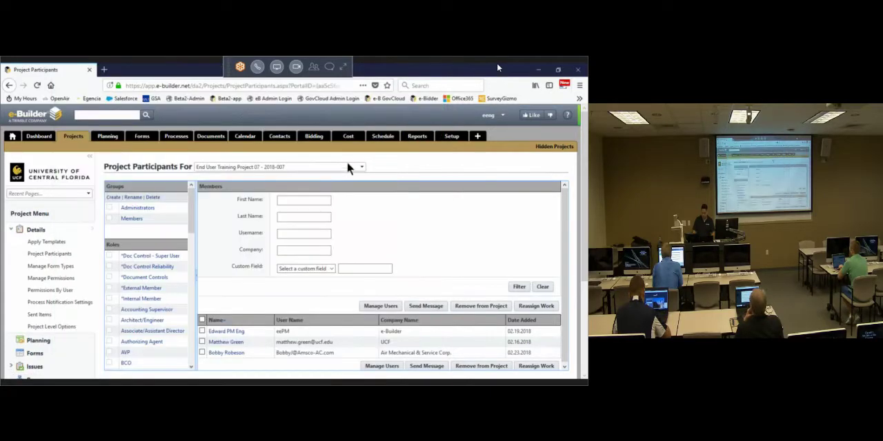
Step: Assign the *External Member and GC Primary account roles to the Air Mechanical & Service Corp. participant, save, and return to the project participants
click(238, 352)
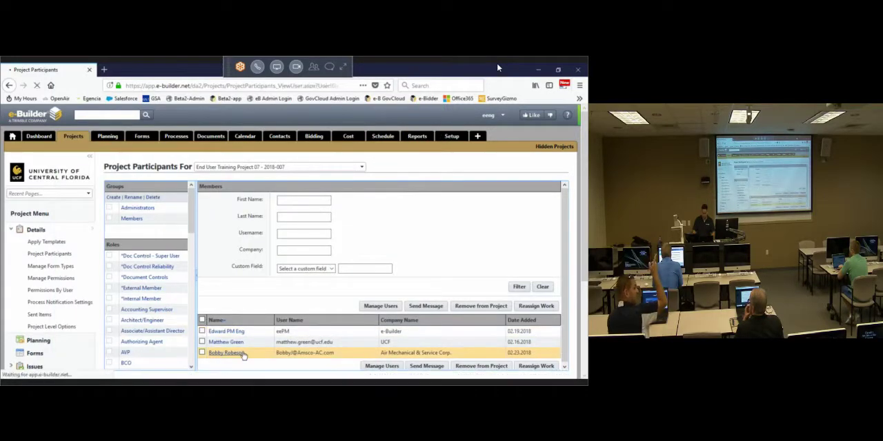
scroll(242, 349, down, 2)
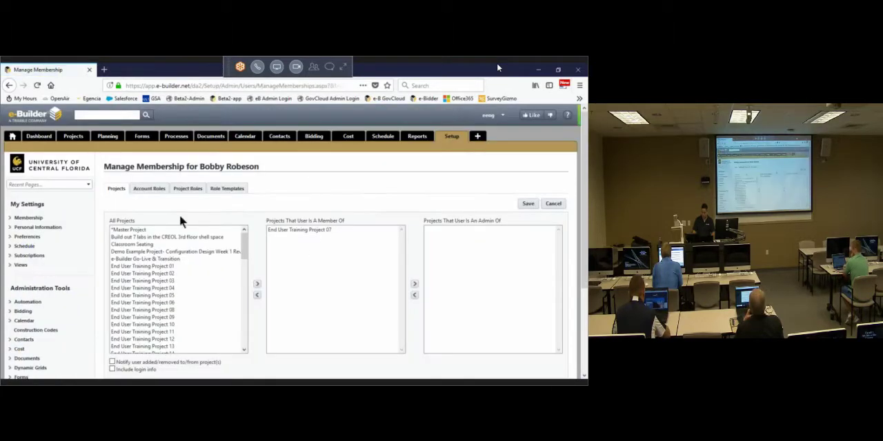
click(145, 189)
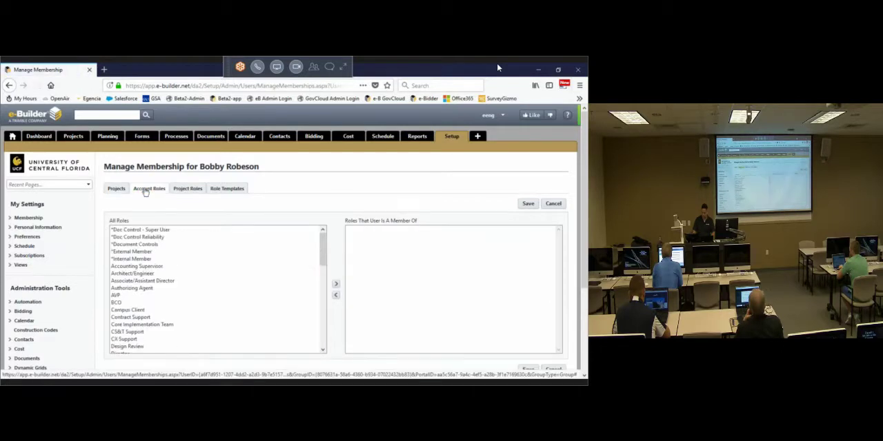
click(143, 252)
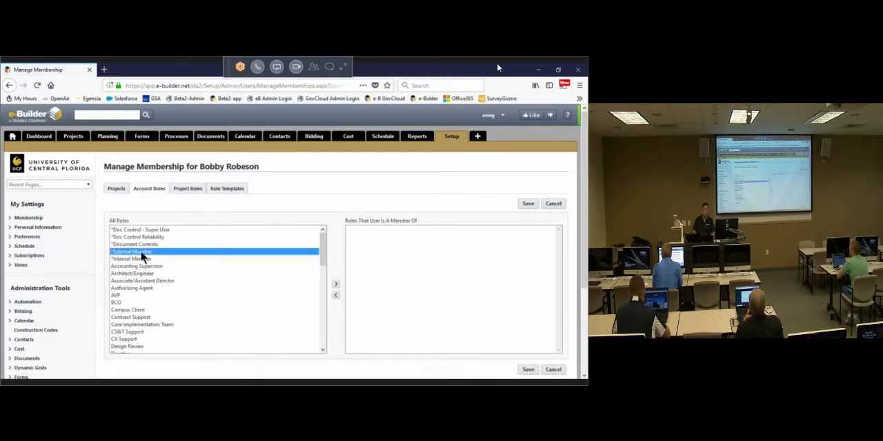
click(336, 285)
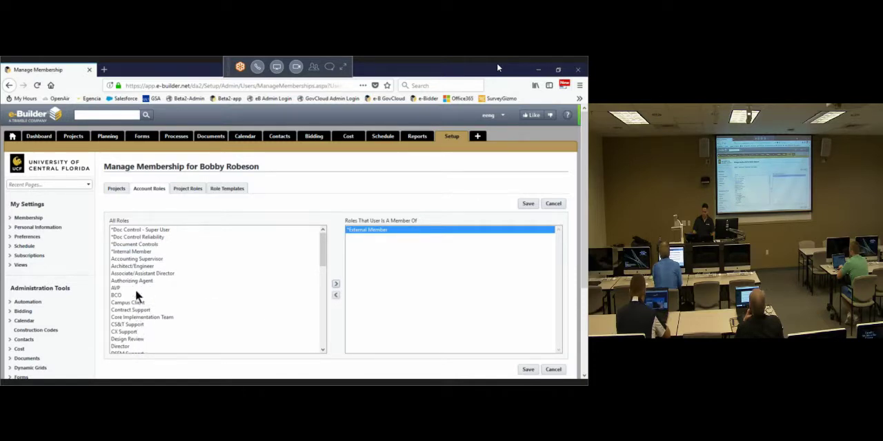
scroll(141, 302, down, 4)
click(138, 311)
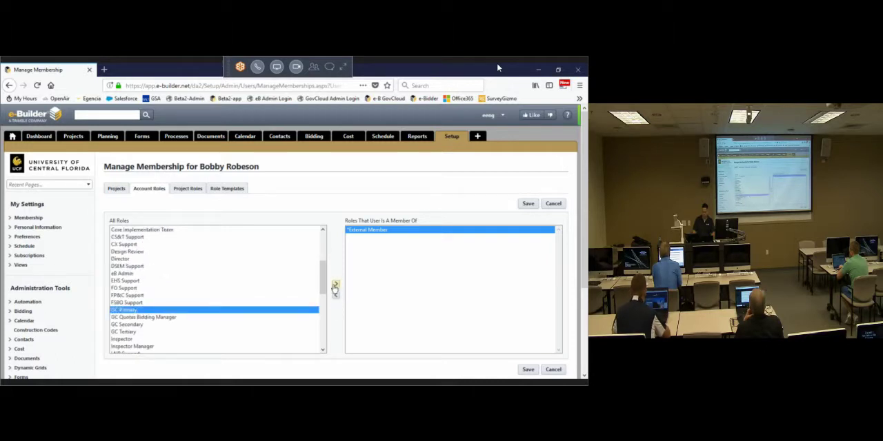
click(336, 285)
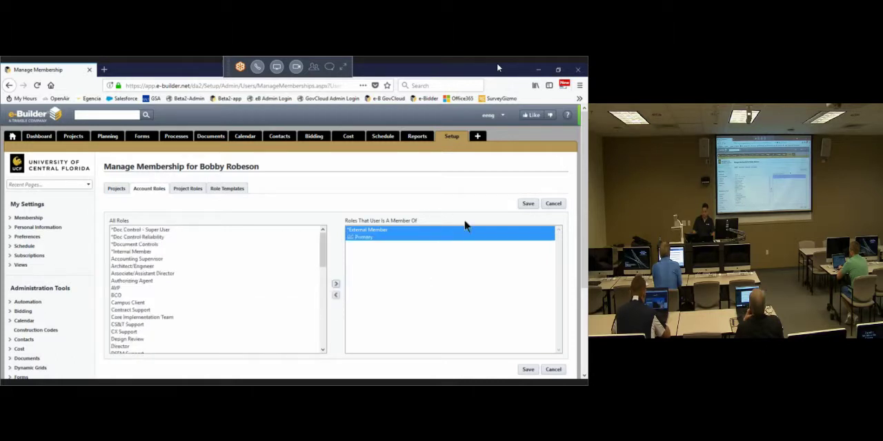
click(527, 204)
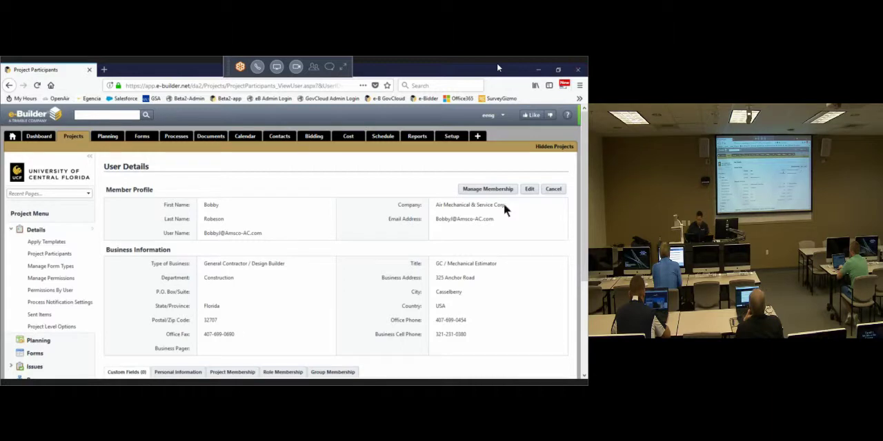
click(545, 191)
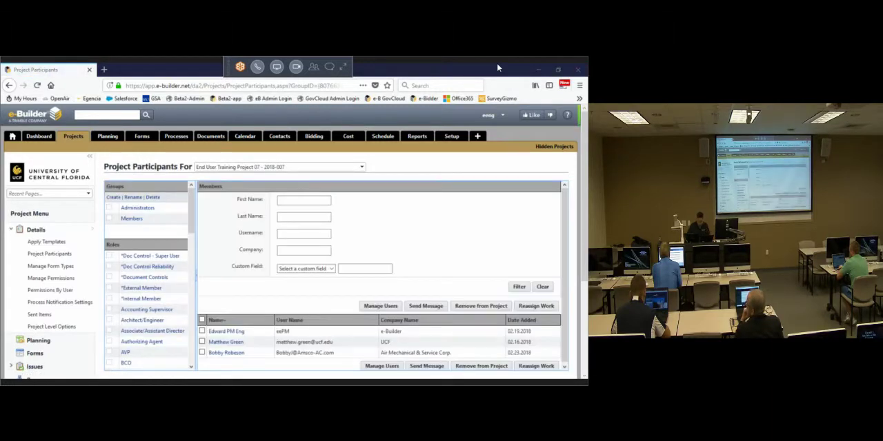
Step: Switch to End User Training Project 09 and remove the CPPI participant and both UCF participants added on 02.20.2018
click(362, 166)
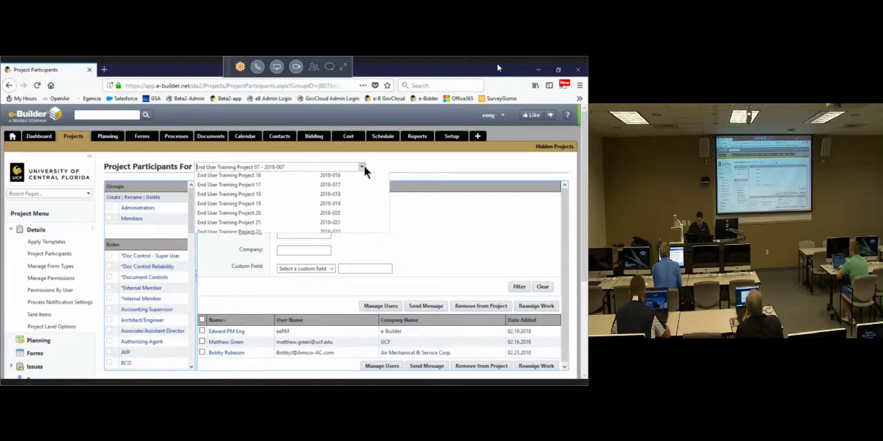
click(256, 221)
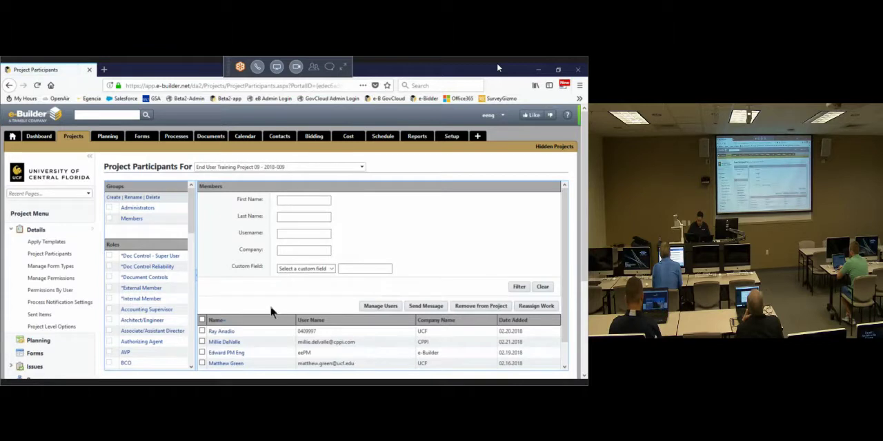
scroll(207, 303, down, 1)
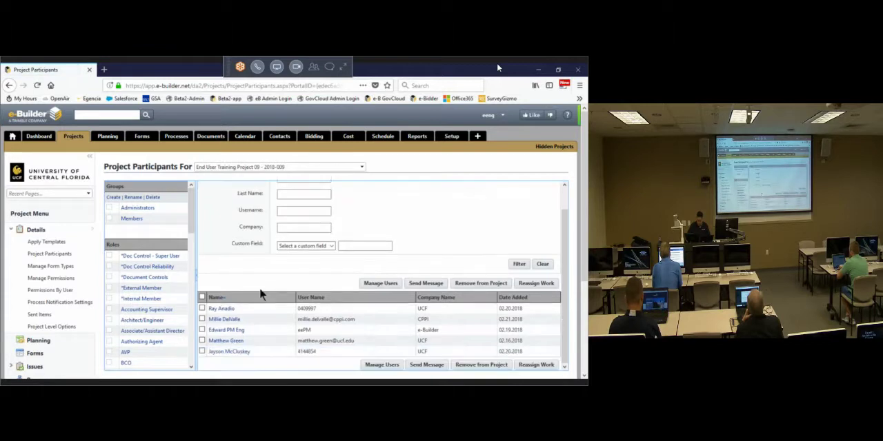
click(202, 308)
click(201, 320)
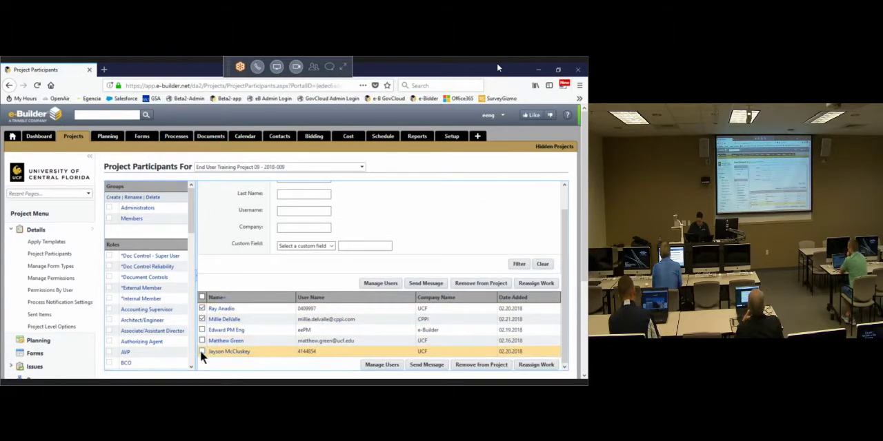
click(202, 352)
click(460, 287)
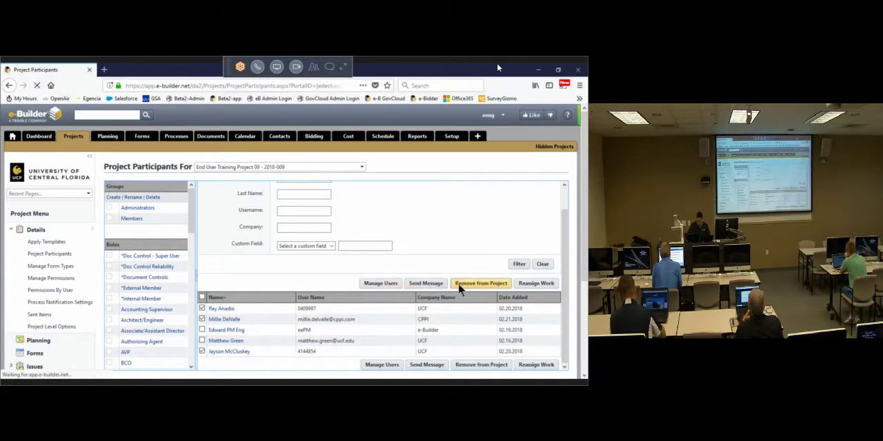
Step: Open user management for End User Training Project 09 and filter the available users by last names starting with "mer"
click(380, 307)
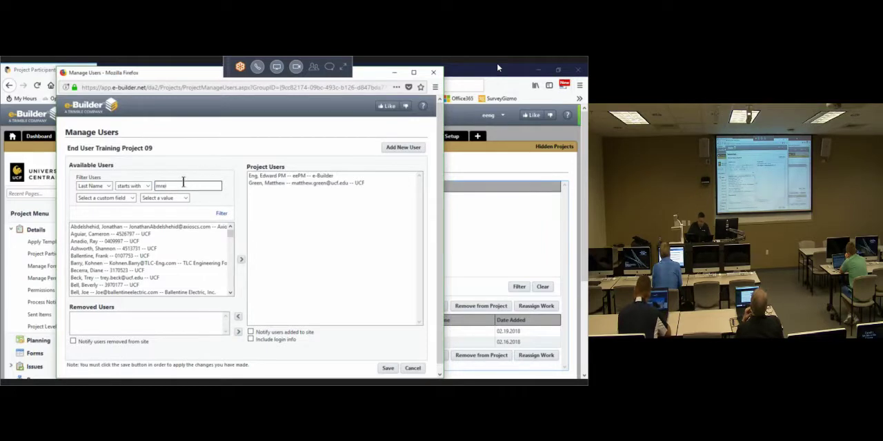
text(mrer)
key(BackSpace)
key(BackSpace)
key(BackSpace)
key(BackSpace)
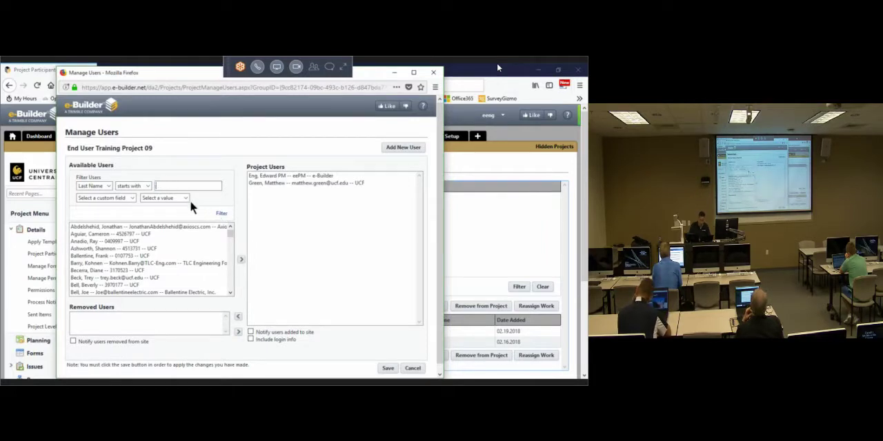
text(mer)
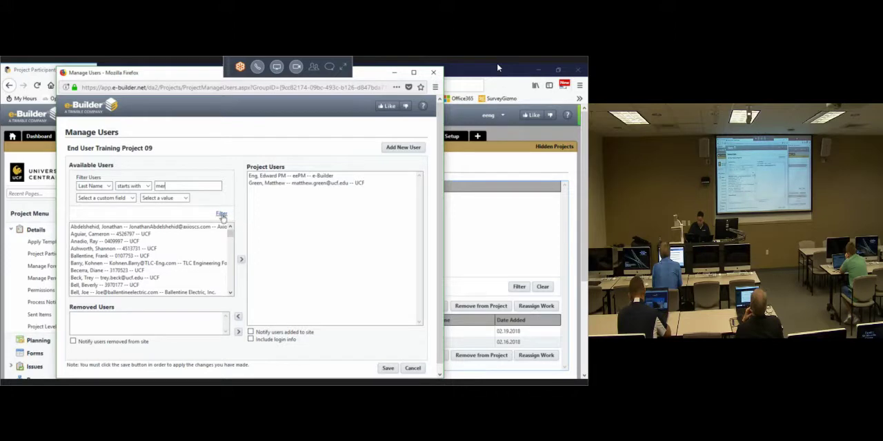
click(222, 215)
Step: Add the Merritt Contracting Corporation user to End User Training Project 09, save, and close user management
click(178, 226)
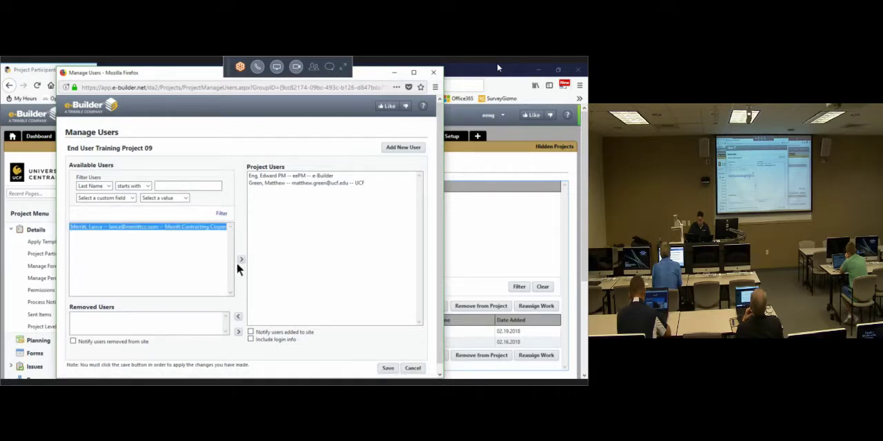
click(240, 261)
click(388, 369)
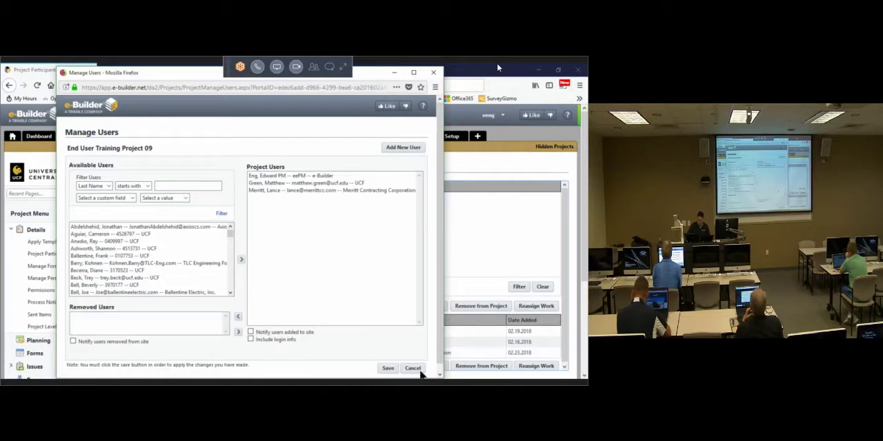
click(386, 369)
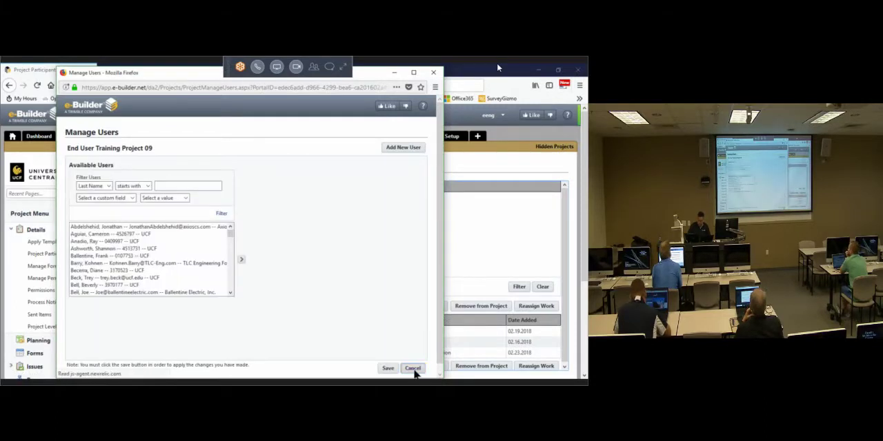
click(413, 369)
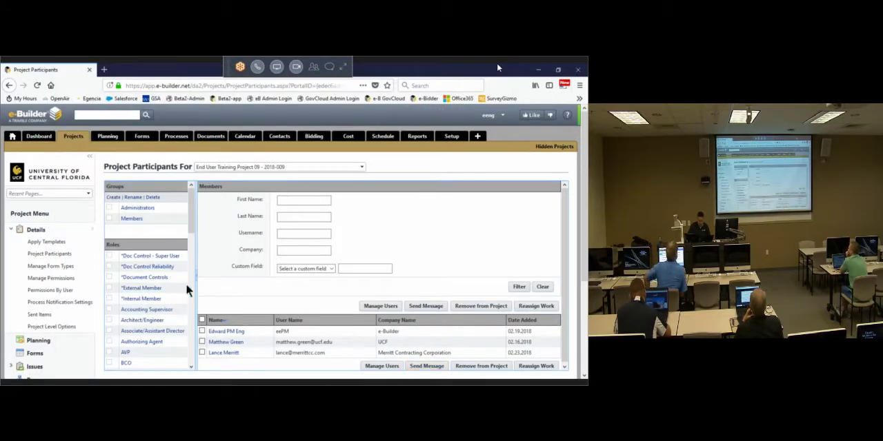
Step: Add the GC Primary account role to the Merritt Contracting Corporation participant, save, and return to the project participants
click(227, 353)
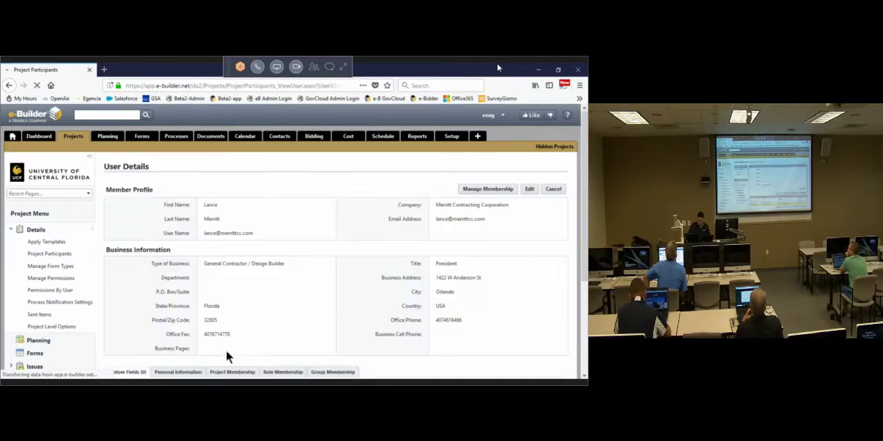
click(492, 188)
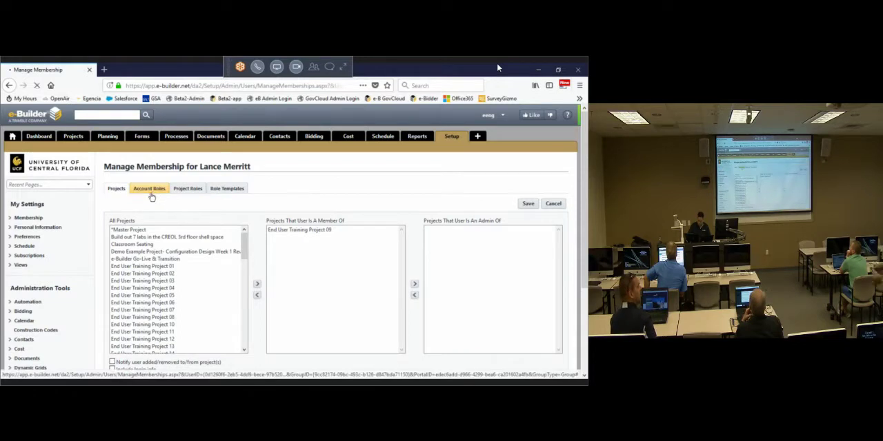
click(152, 195)
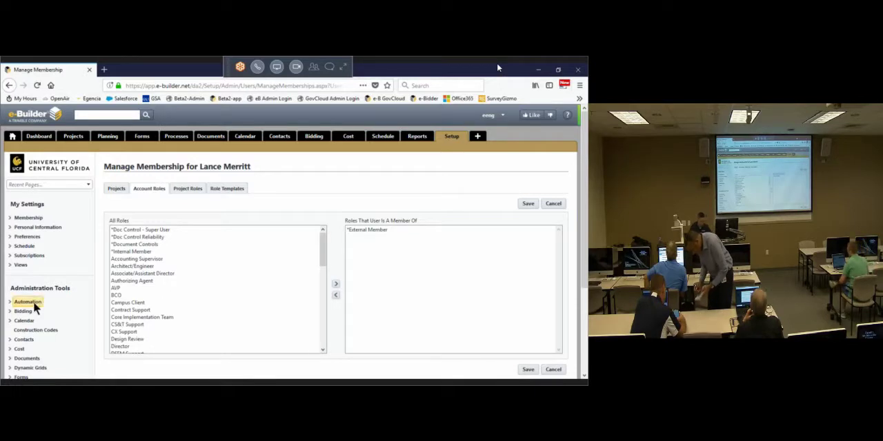
click(138, 273)
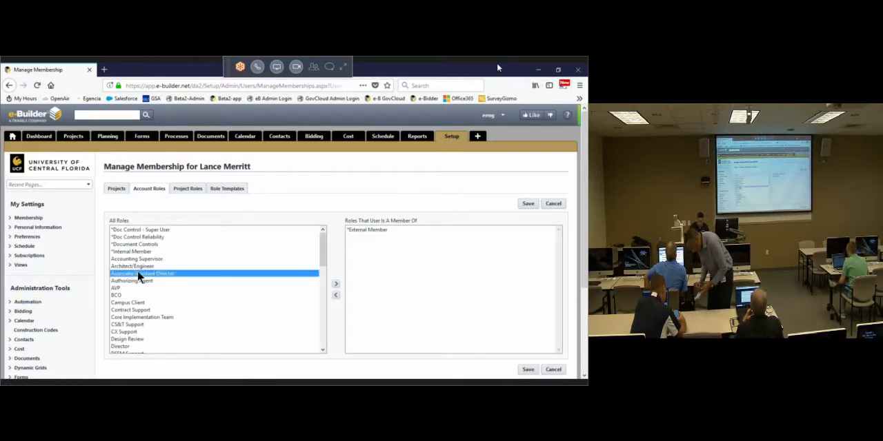
scroll(123, 293, down, 2)
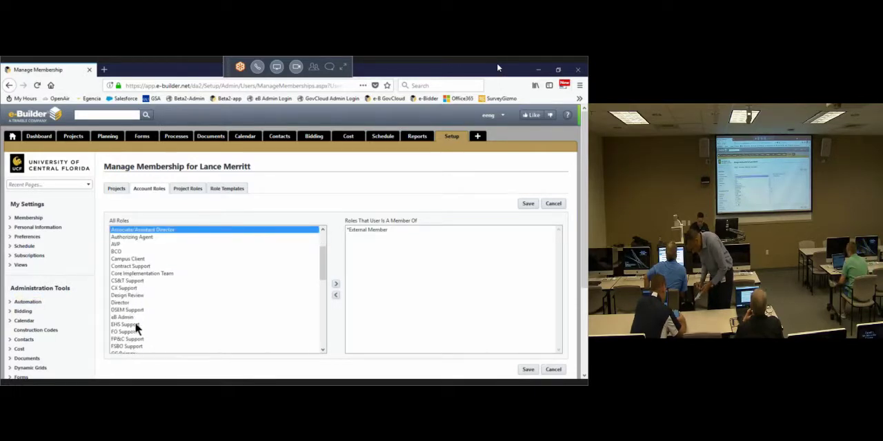
scroll(134, 322, down, 2)
click(132, 311)
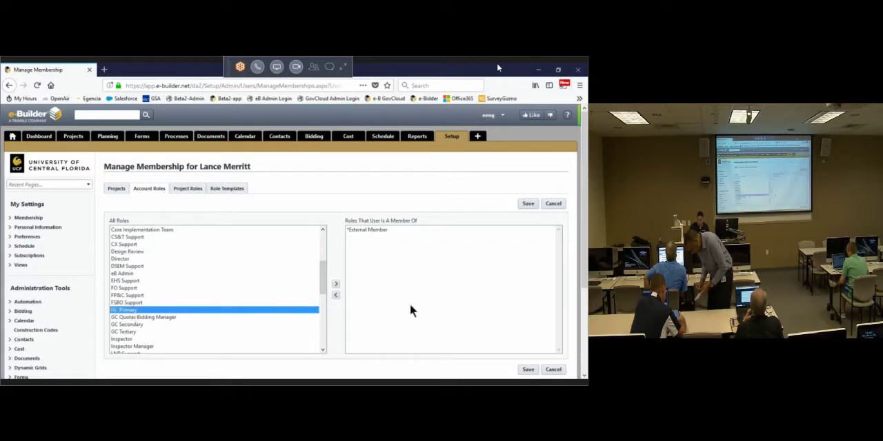
click(336, 285)
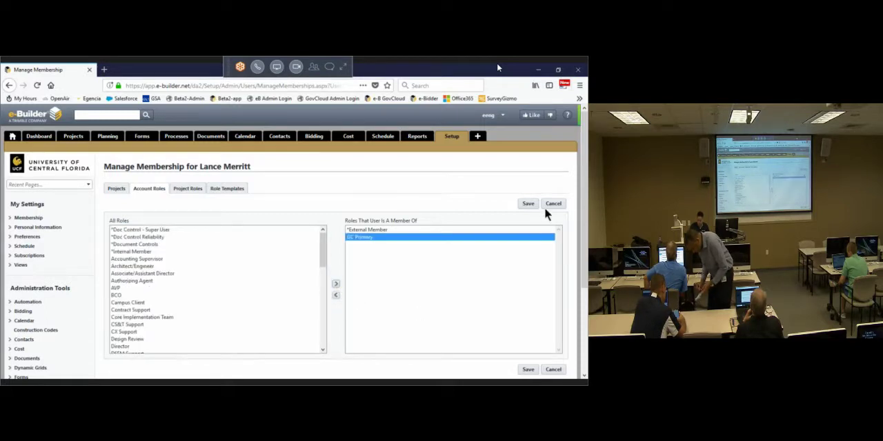
click(528, 204)
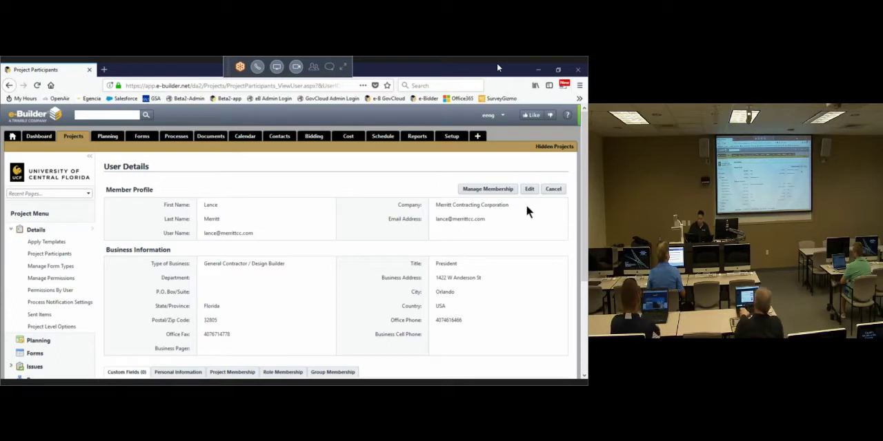
click(554, 189)
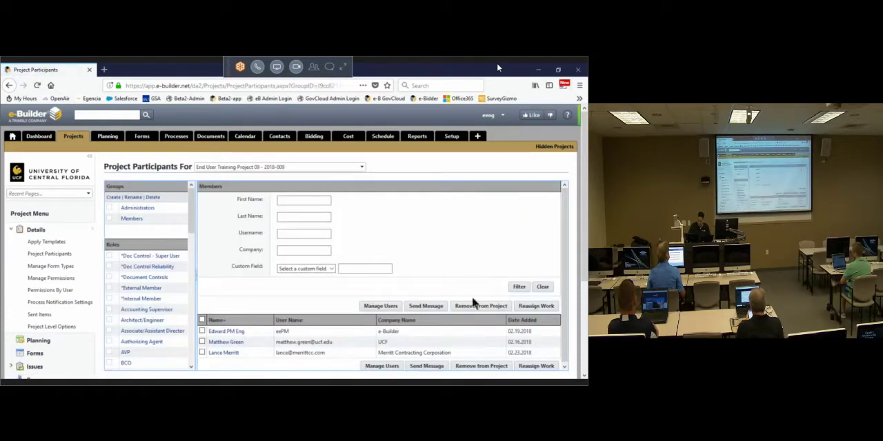
Step: Switch to End User Training Project 10 and remove the CPH Corp. participant and both UCF participants added on 02.20.2018
click(362, 167)
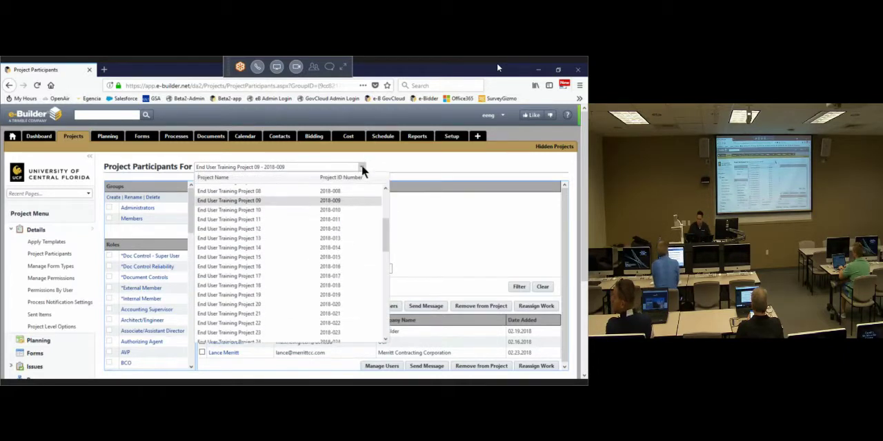
click(259, 211)
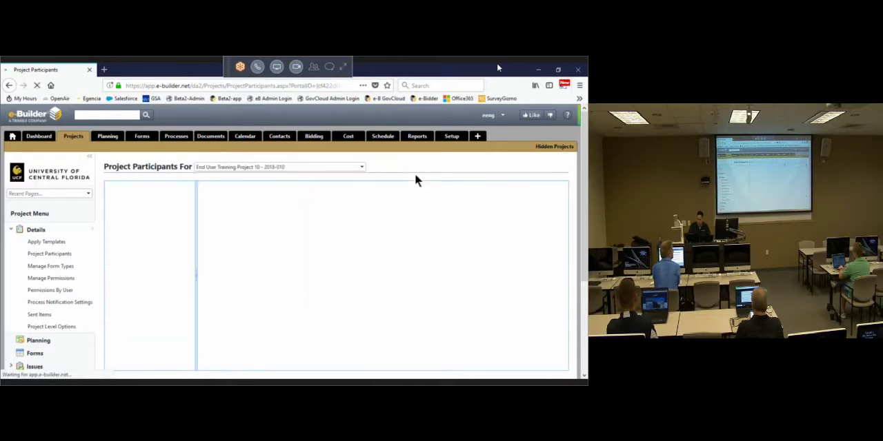
scroll(282, 280, down, 1)
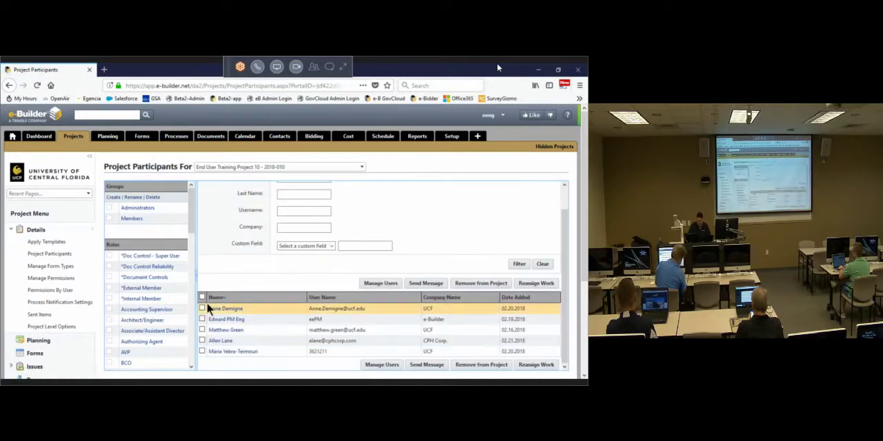
click(201, 308)
click(201, 340)
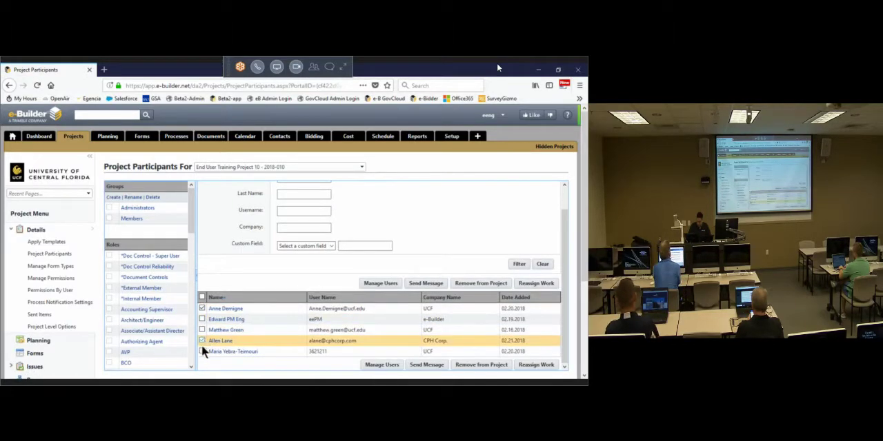
click(201, 351)
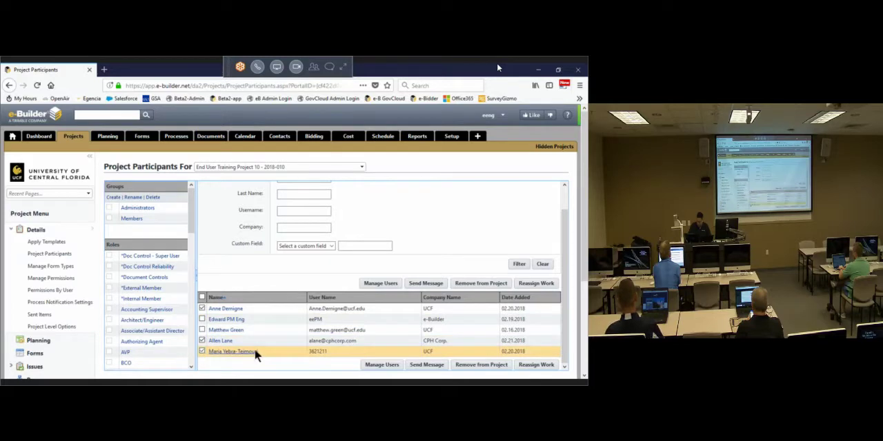
click(462, 283)
Step: Open user management for End User Training Project 10 and filter the available users by last names starting with "bar"
click(378, 308)
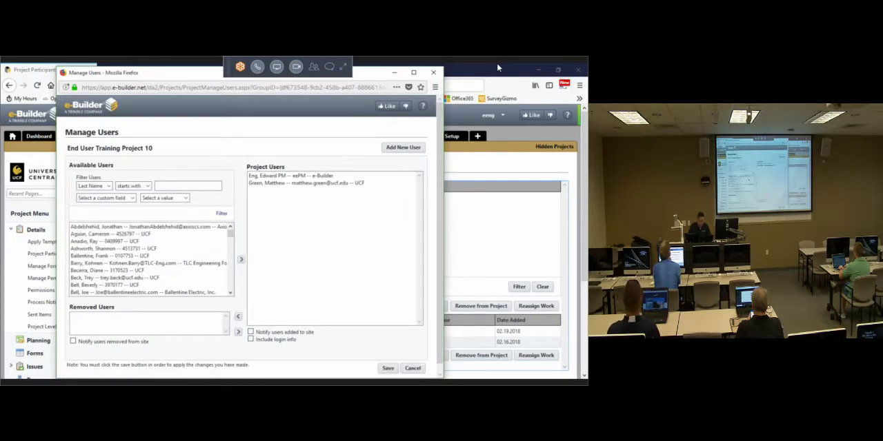
click(499, 67)
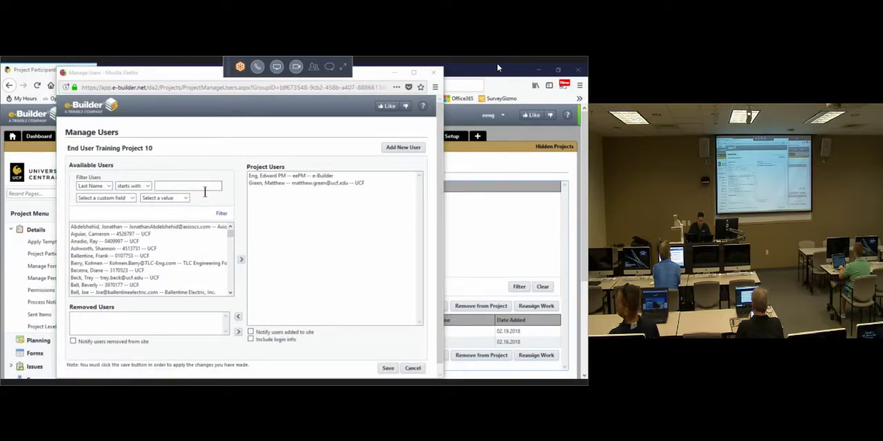
click(198, 185)
click(220, 214)
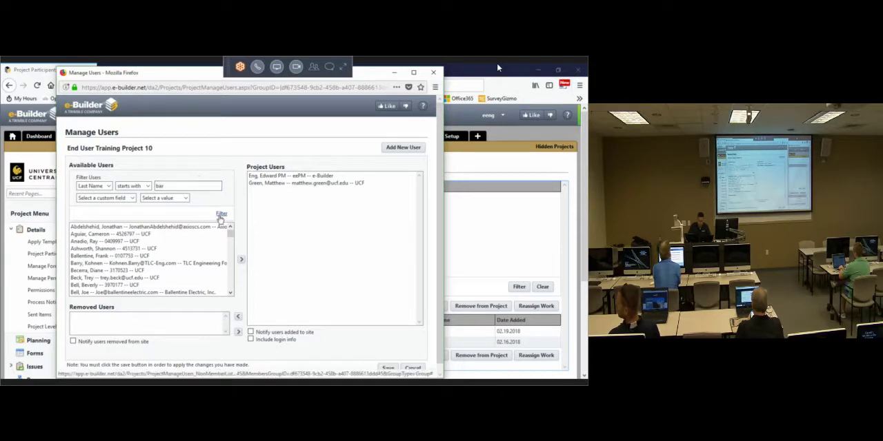
Step: Add the TLC Engineering For Architecture user to End User Training Project 10, save, and close user management
click(194, 227)
click(240, 261)
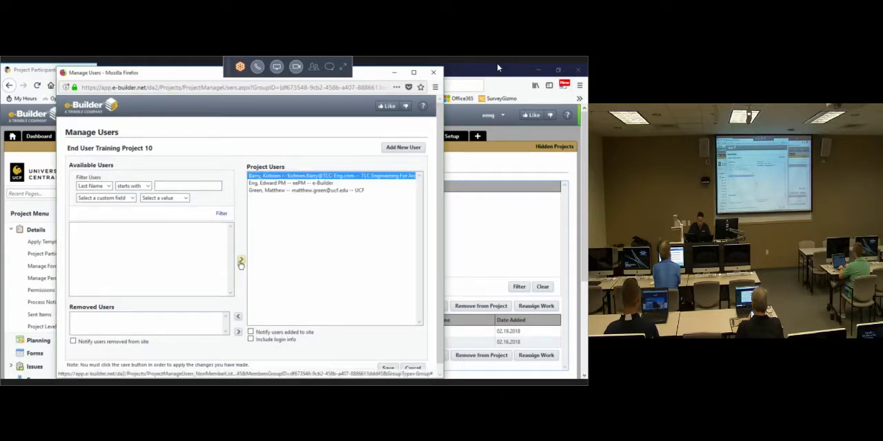
click(388, 368)
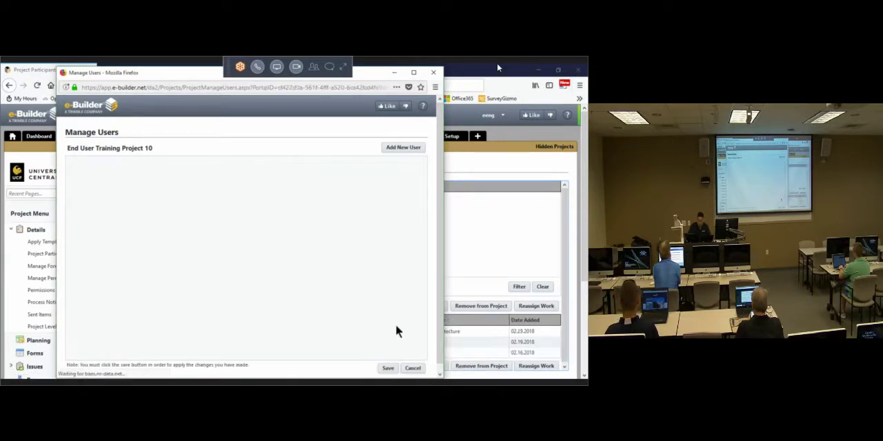
click(388, 369)
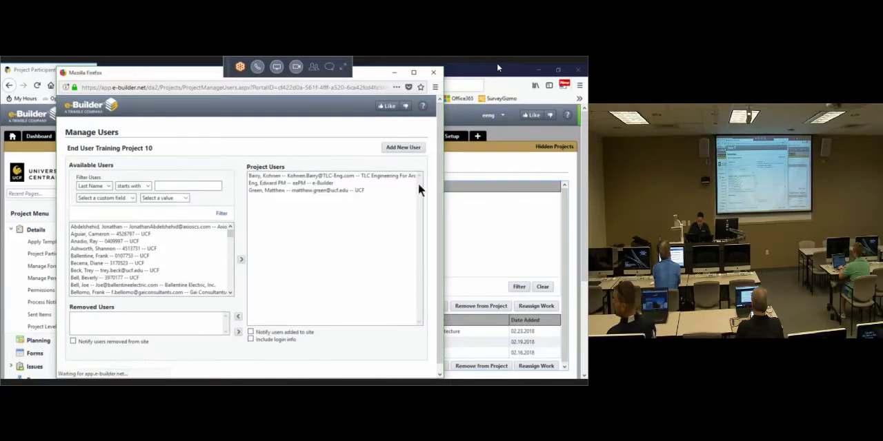
click(434, 72)
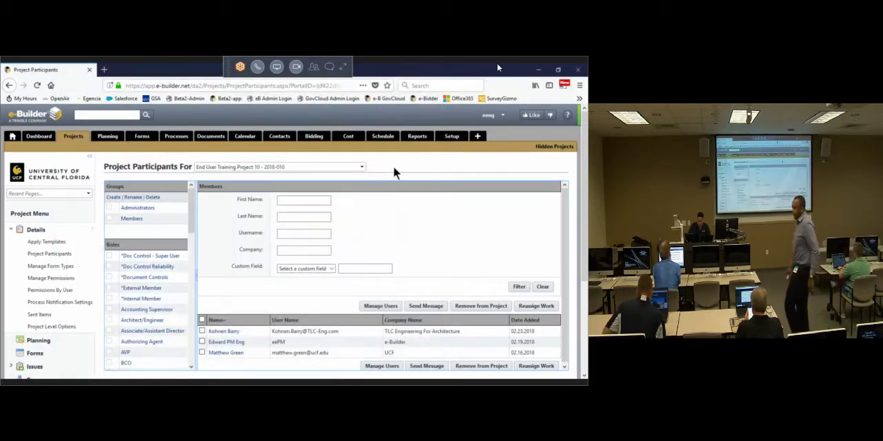
Step: Open the account role membership settings of the TLC Engineering For Architecture participant
click(225, 332)
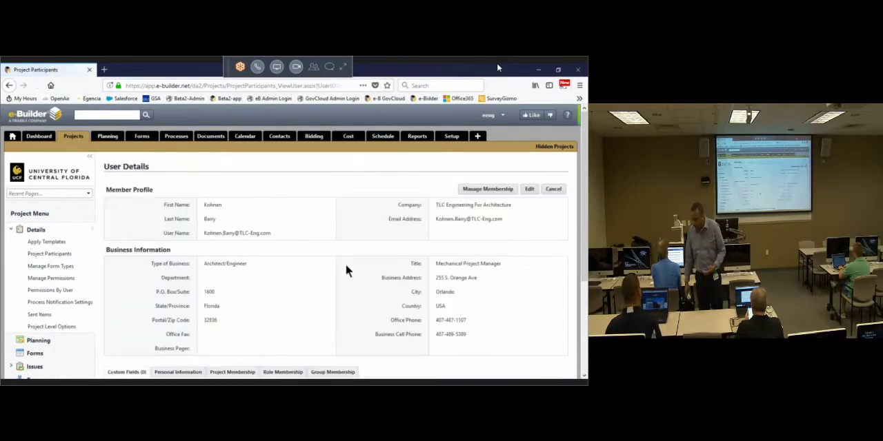
click(476, 188)
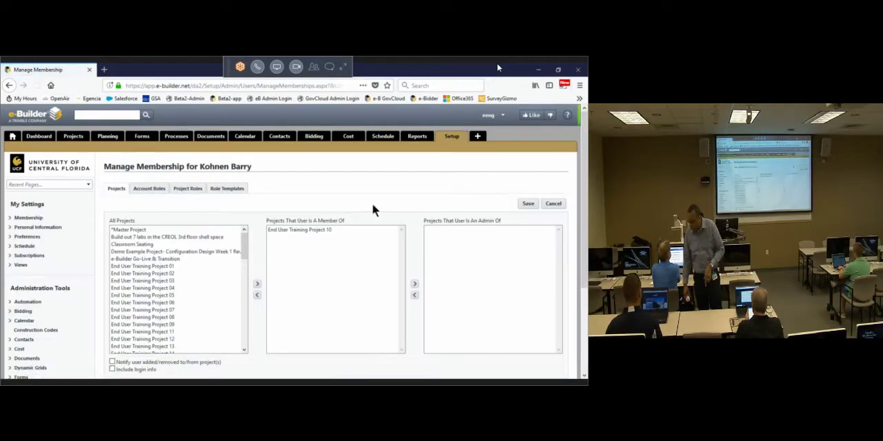
click(149, 188)
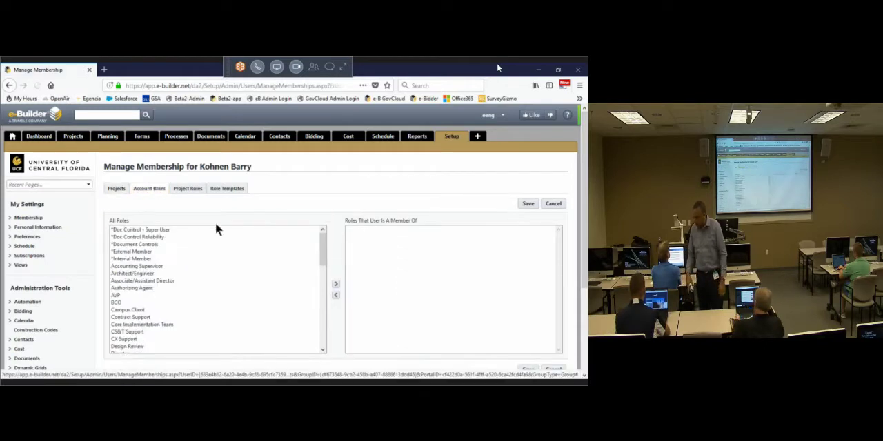
Step: Assign the *External Member and Architect/Engineer account roles to the TLC Engineering For Architecture participant, save, and return to the project participants
click(146, 252)
click(124, 310)
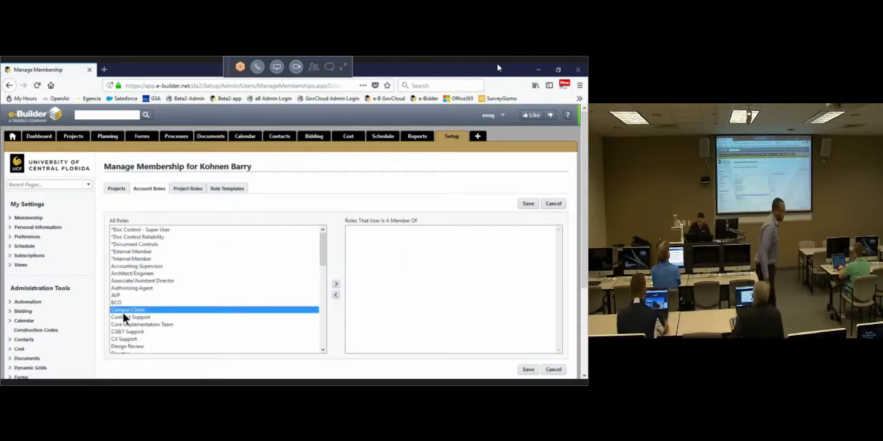
click(124, 303)
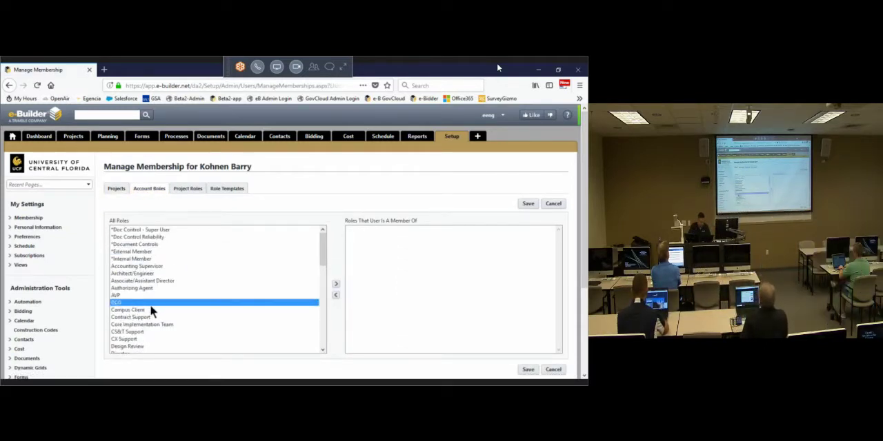
click(139, 274)
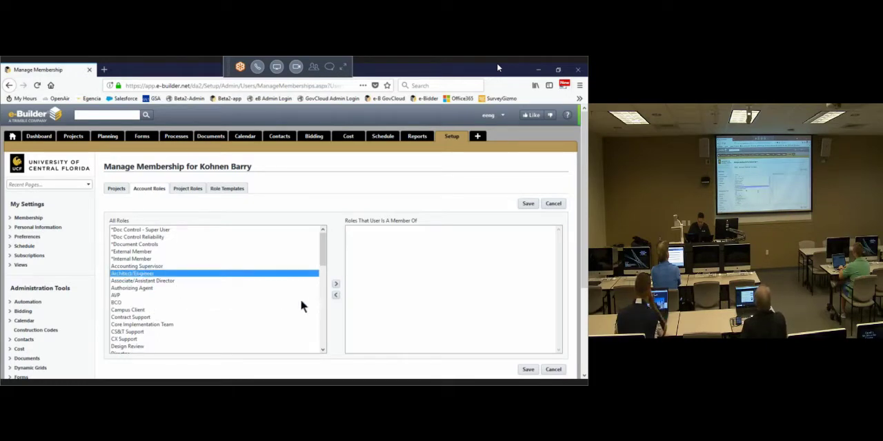
ctrl+click(129, 302)
ctrl+click(129, 305)
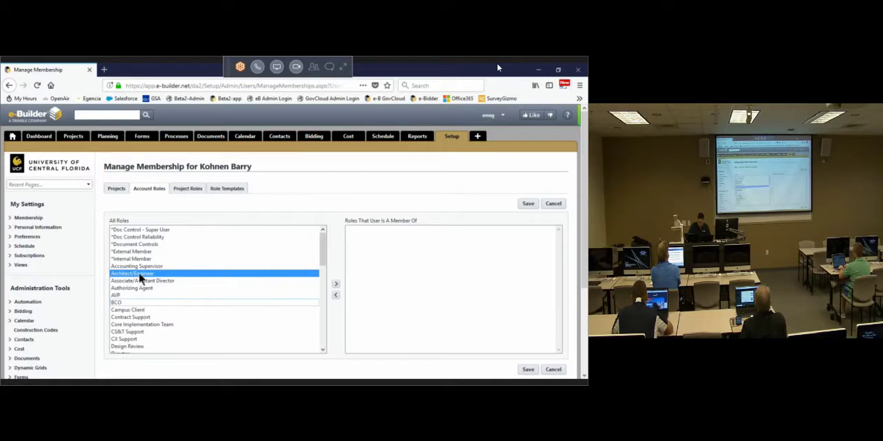
ctrl+click(135, 252)
click(337, 283)
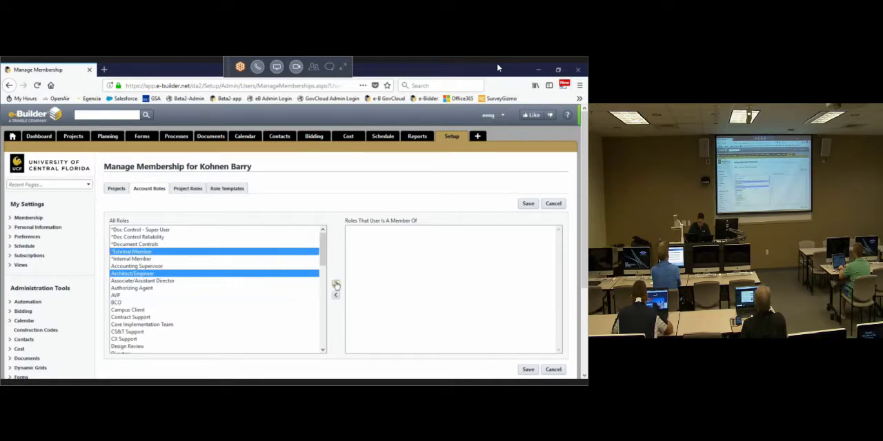
click(527, 204)
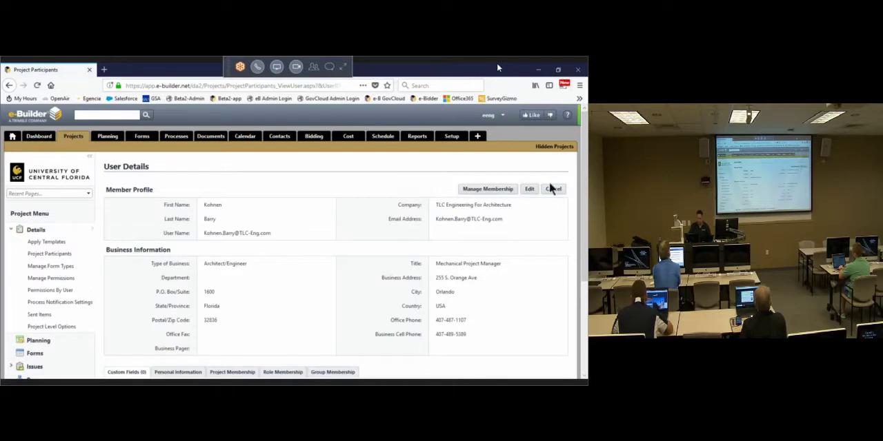
click(550, 190)
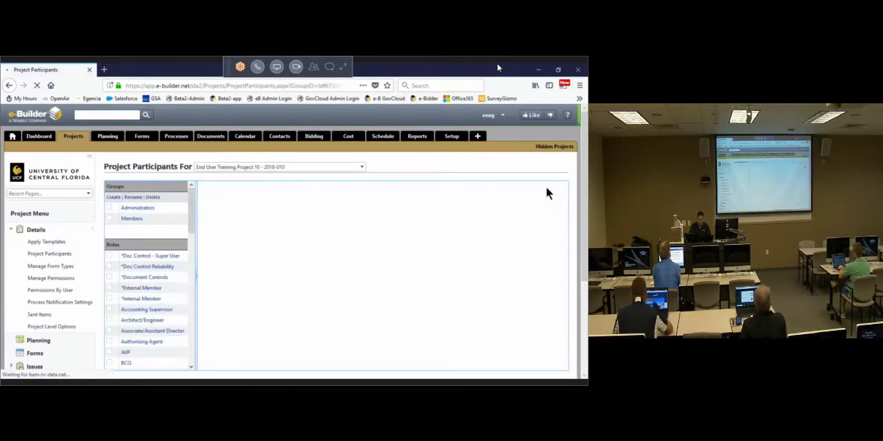
Step: Switch to End User Training Project 11 and remove the UCF participants added on 02.20.2018 and 02.21.2018
click(362, 168)
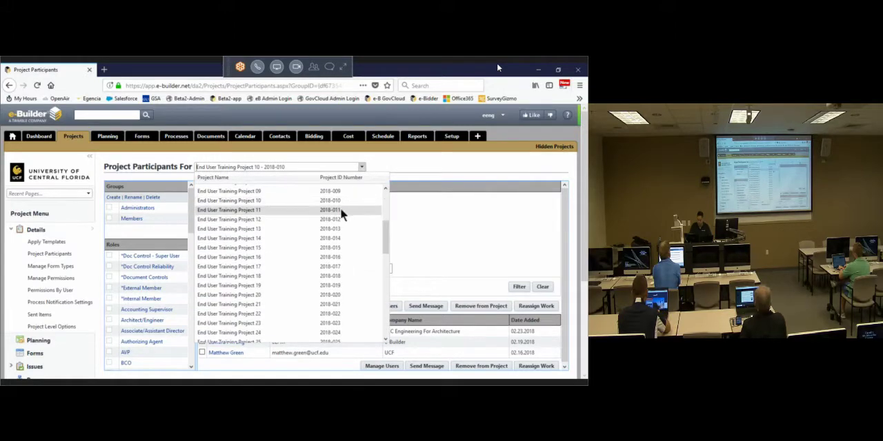
click(335, 212)
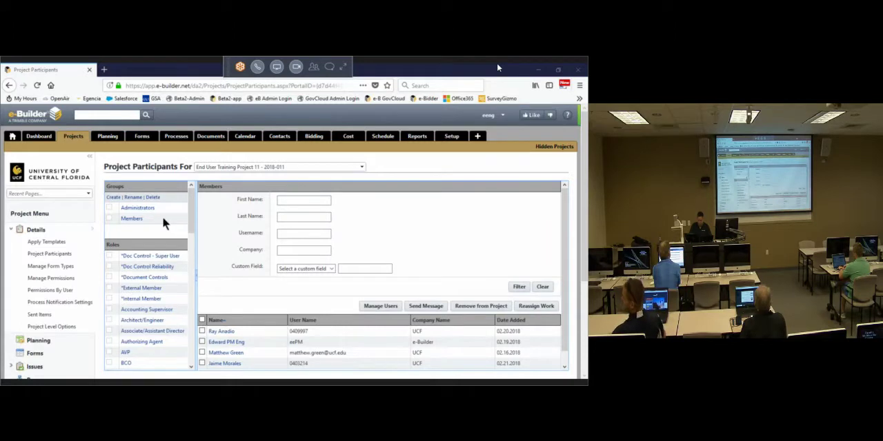
scroll(271, 322, down, 1)
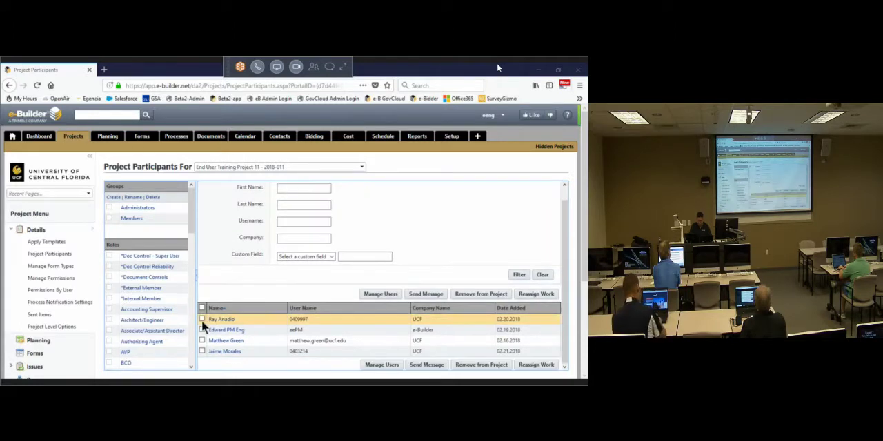
click(202, 319)
click(201, 351)
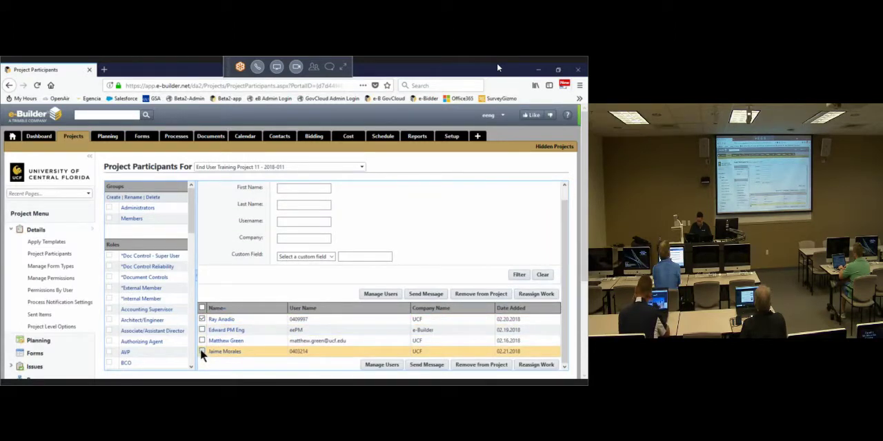
click(466, 294)
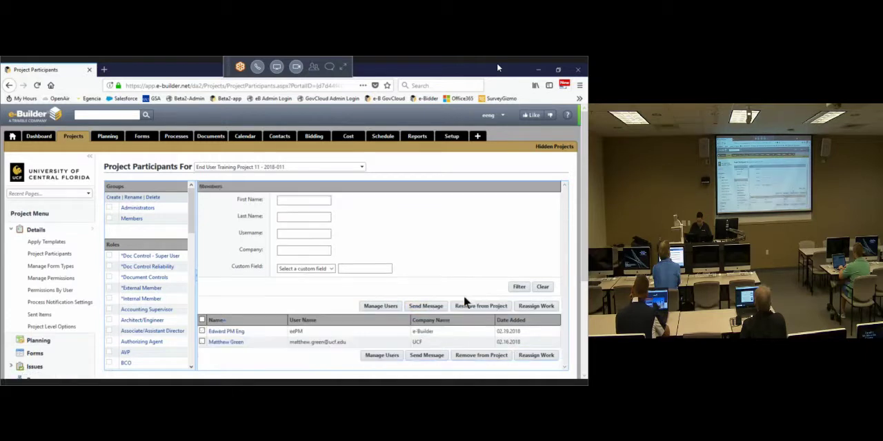
Step: Open user management for End User Training Project 11 and filter the available users by last names starting with "st"
click(381, 306)
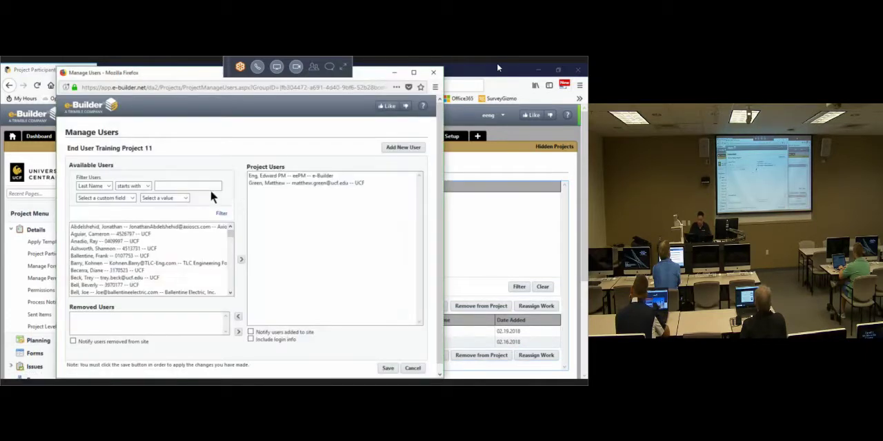
click(176, 185)
text(st)
click(221, 214)
Step: Add the Long & Associates Architects / Engineers user to End User Training Project 11, save, and close user management
click(135, 228)
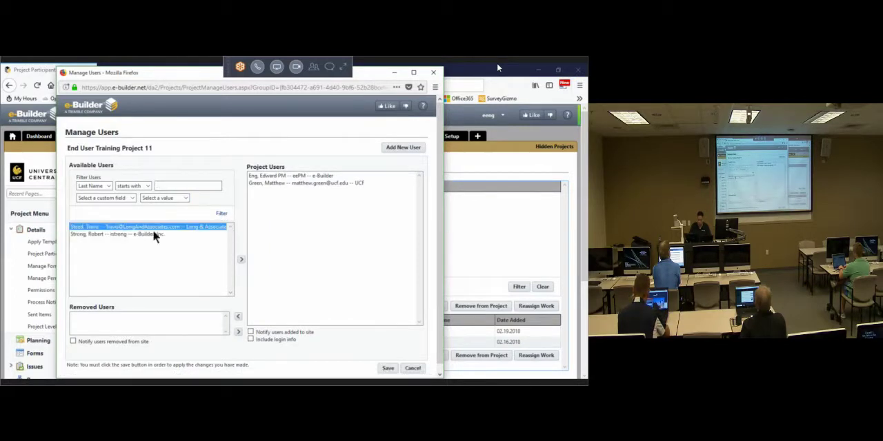
click(240, 261)
click(388, 367)
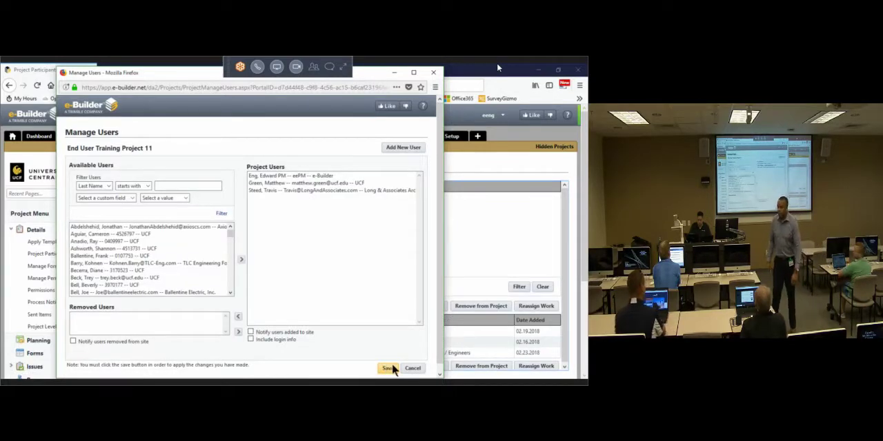
click(391, 369)
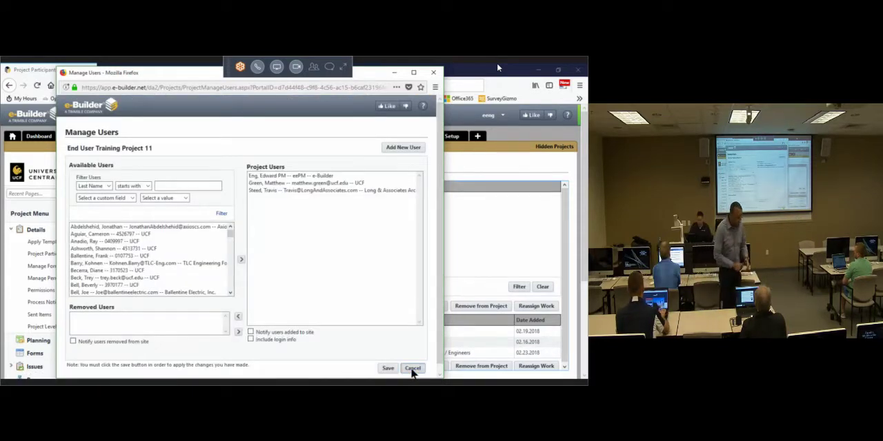
click(411, 369)
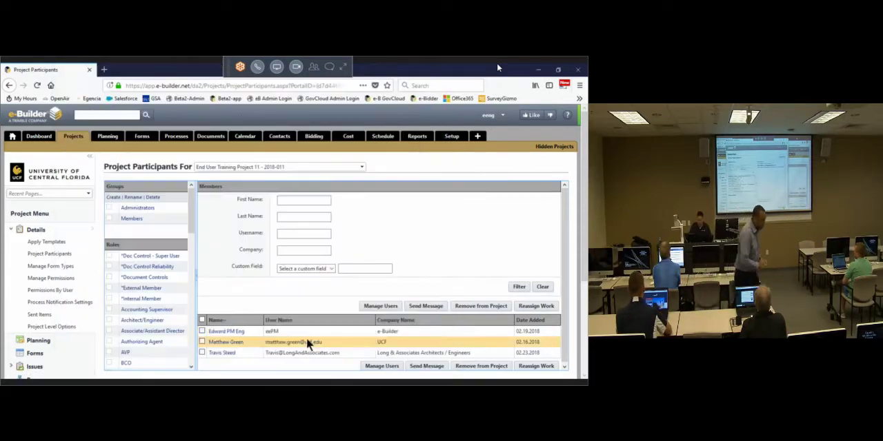
Step: Open the account role membership settings of the Long & Associates Architects / Engineers participant
click(222, 352)
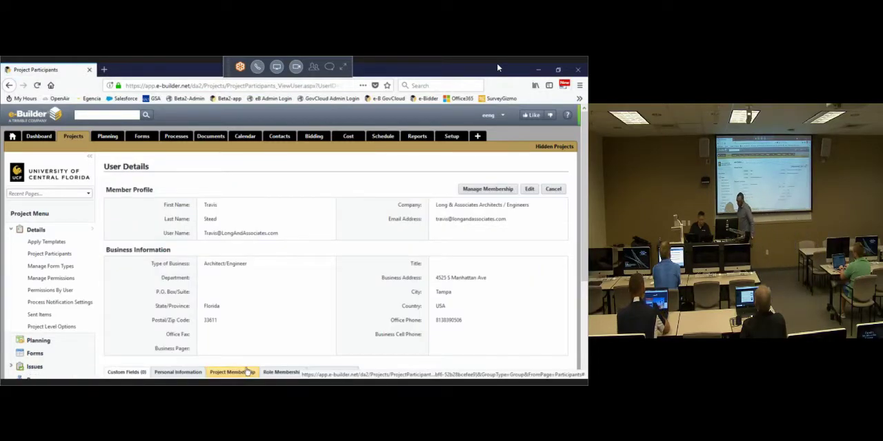
scroll(478, 177, down, 2)
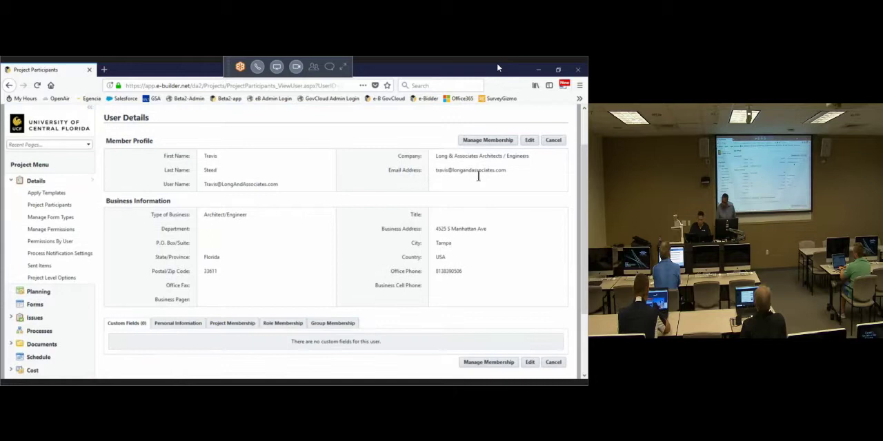
click(473, 142)
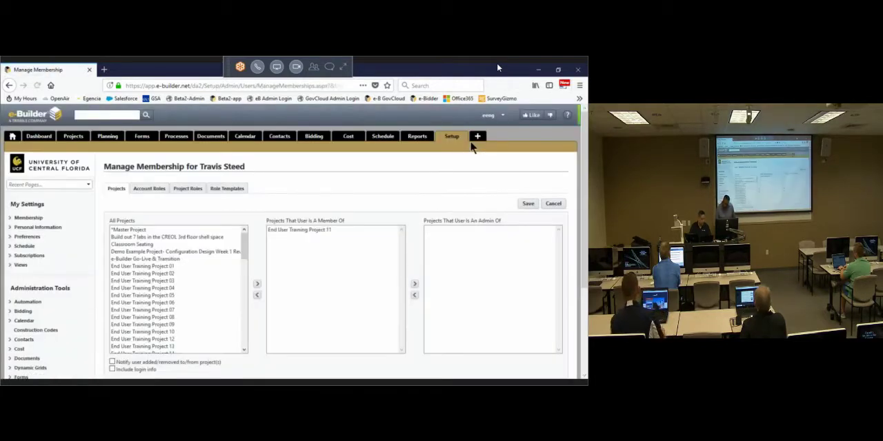
click(153, 191)
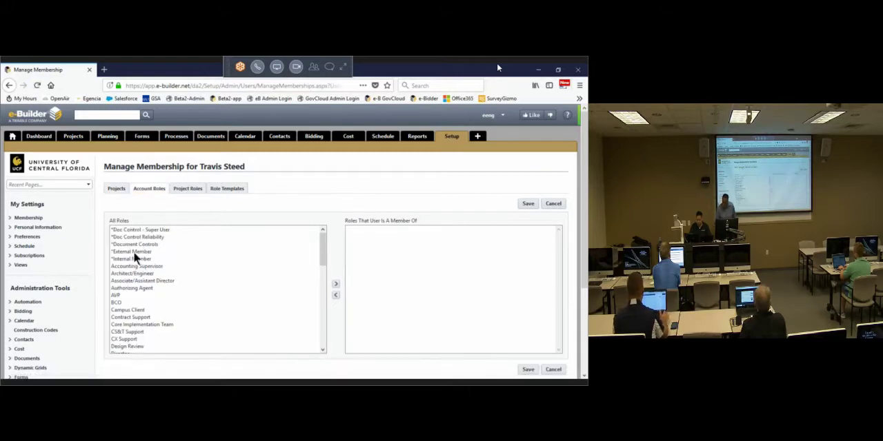
Step: Assign the *External Member and Architect/Engineer account roles to the Long & Associates participant, save, and return to the project participants
click(133, 251)
click(335, 284)
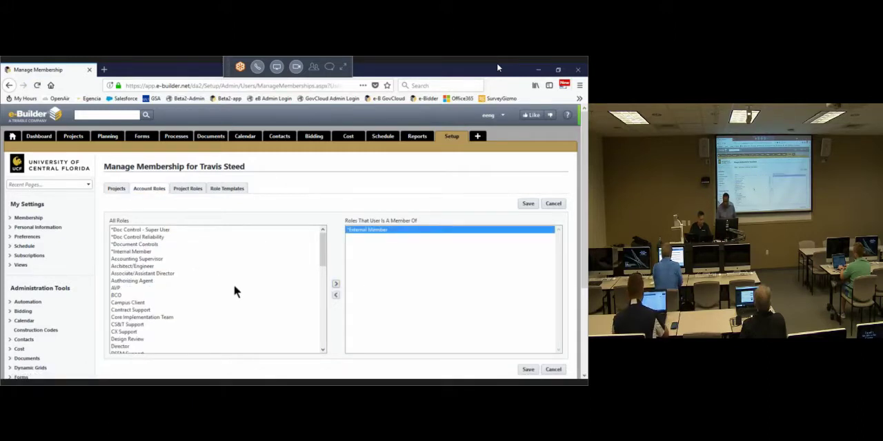
click(147, 267)
click(335, 284)
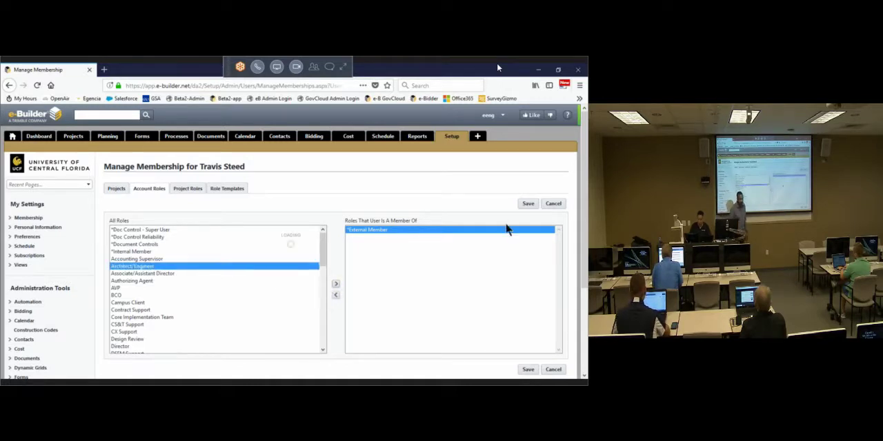
click(526, 201)
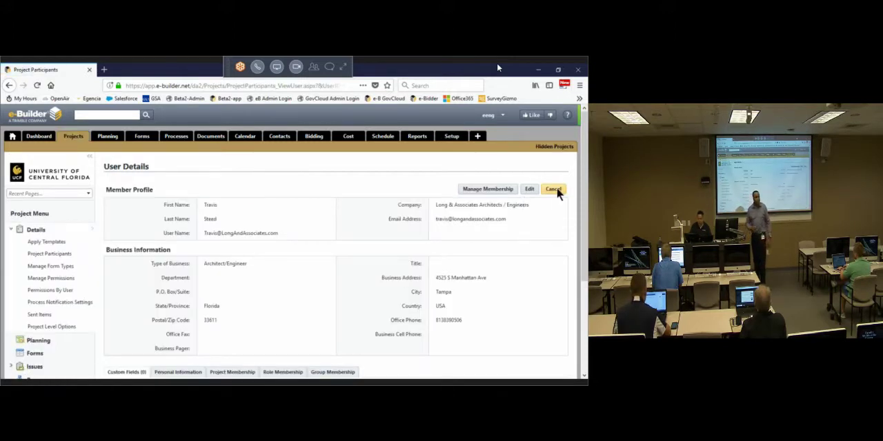
click(555, 191)
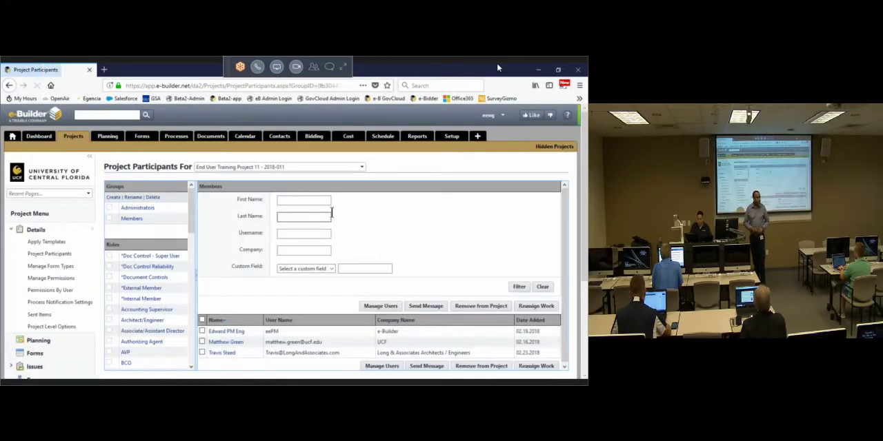
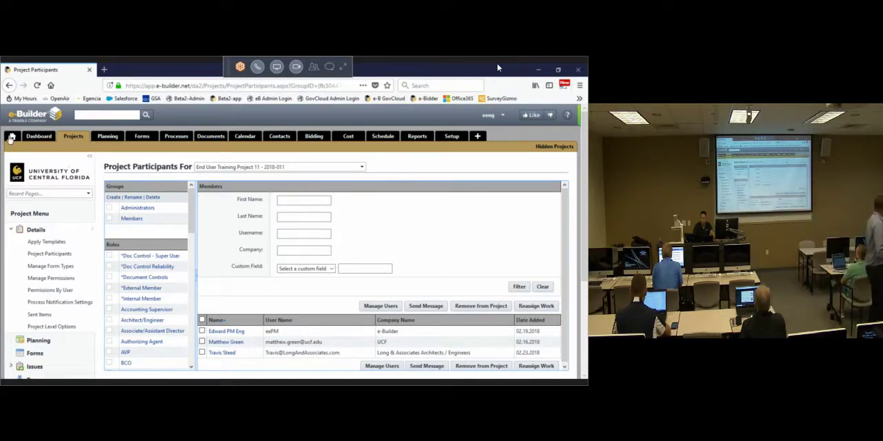
Step: Return to the e-Builder home page in both browsers, log out of the e-Builder Admin Tools, and close that browser tab
click(11, 137)
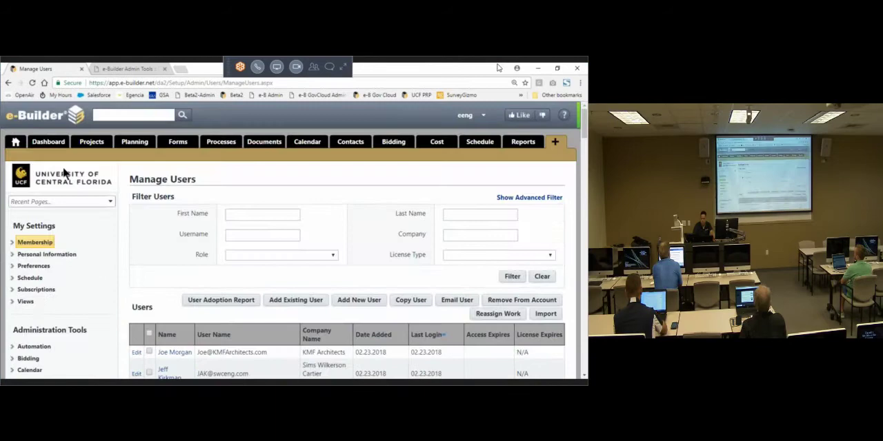
click(15, 143)
click(129, 70)
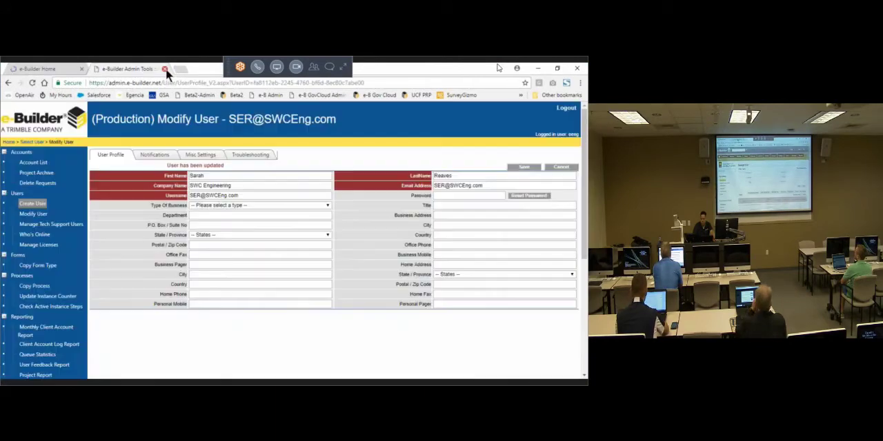
click(567, 109)
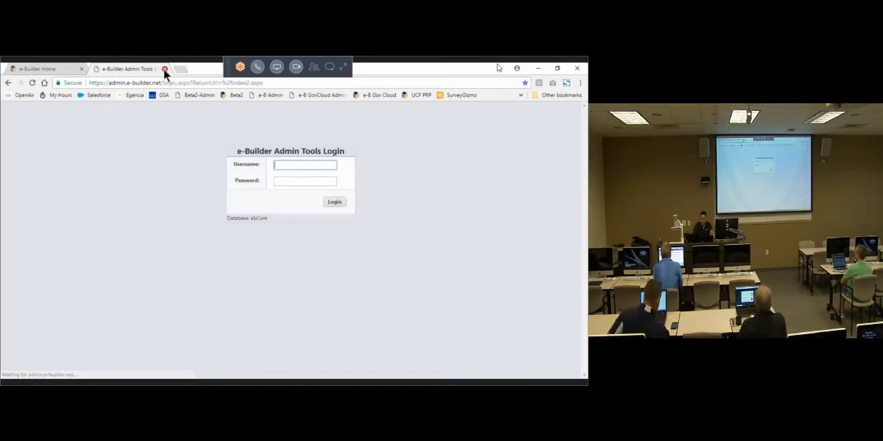
click(165, 69)
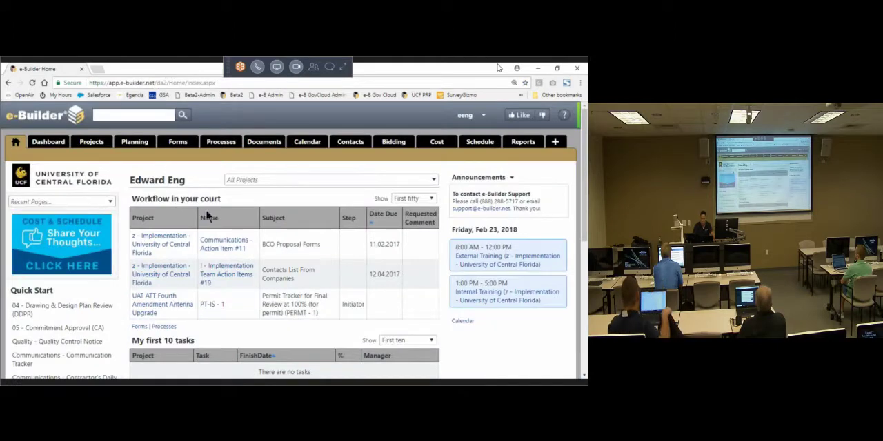
Step: Set the browser zoom of the e-Builder home page to 100%
click(580, 82)
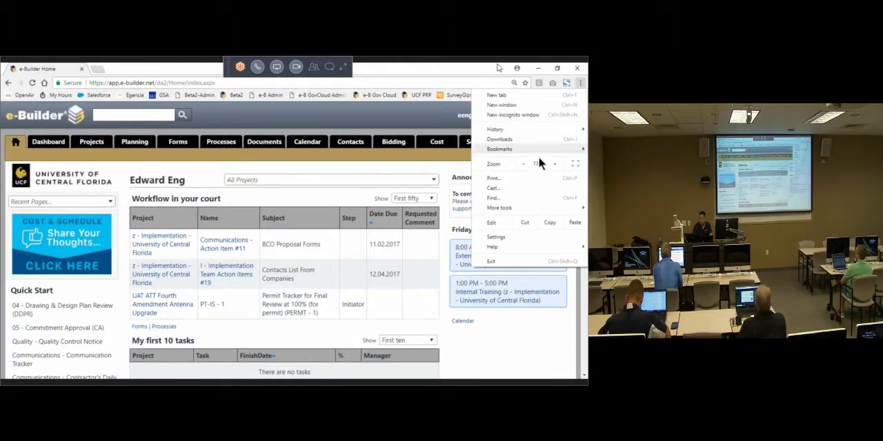
click(522, 163)
click(522, 163)
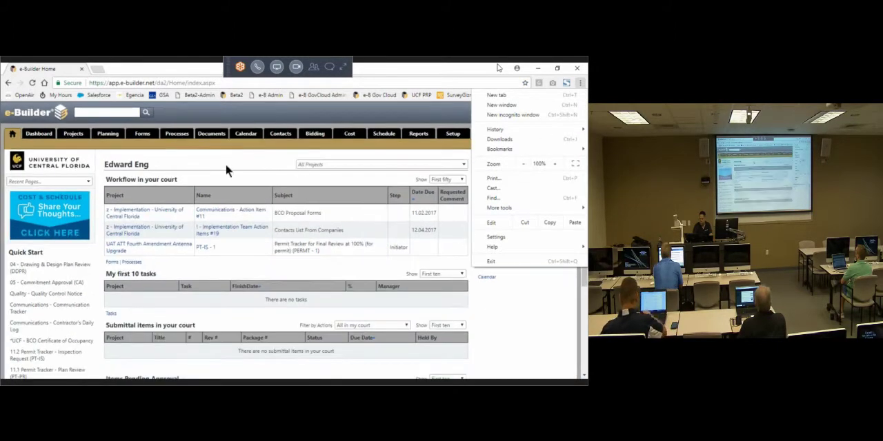
click(215, 240)
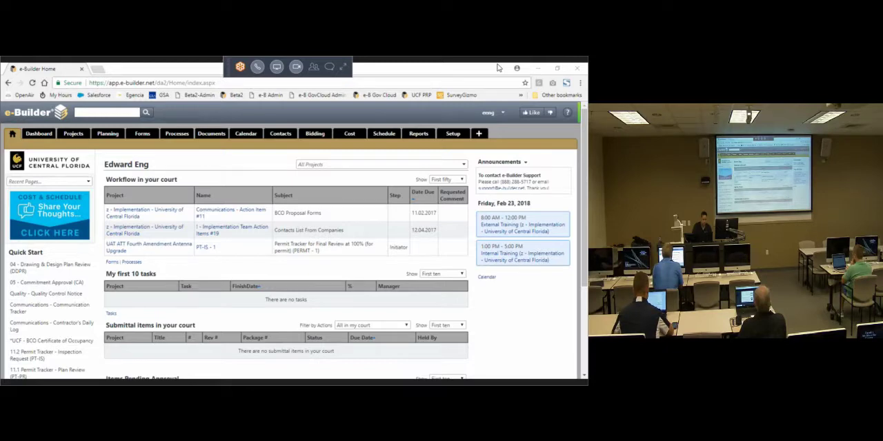
Step: Switch to the Word training agenda, review the External User Training – Friday Morning topics, and minimize the document
key(alt+Tab)
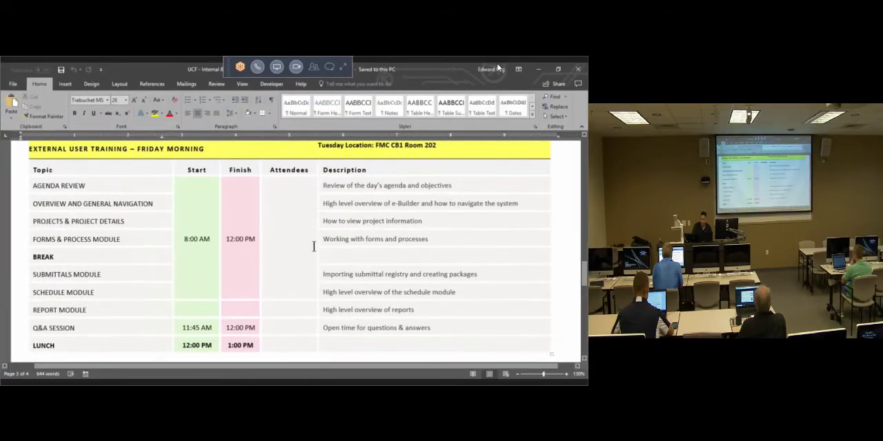
scroll(314, 246, down, 1)
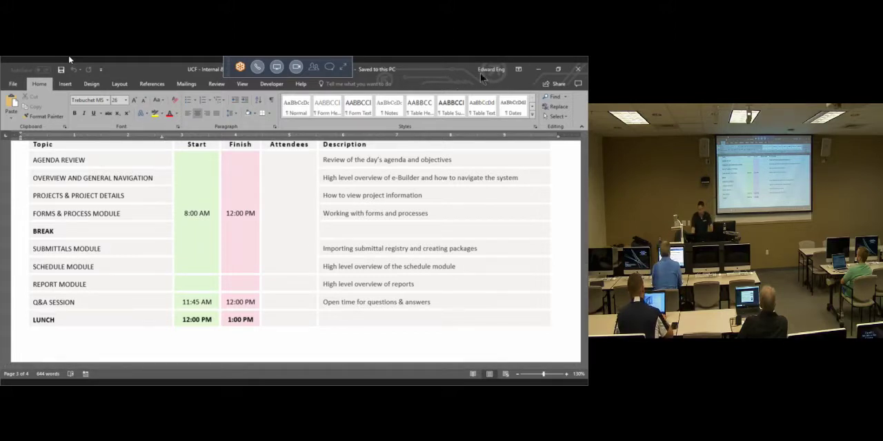
click(538, 70)
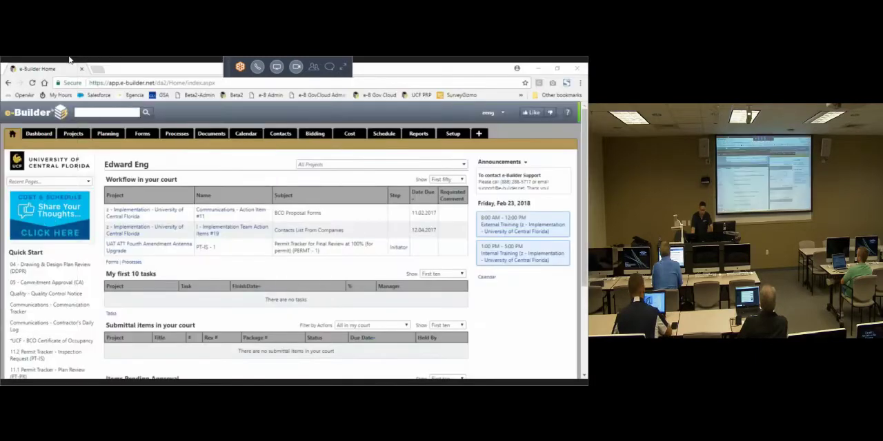
Step: Reload the e-Builder home page and open the browser's start page, the member login, in a new tab
click(12, 135)
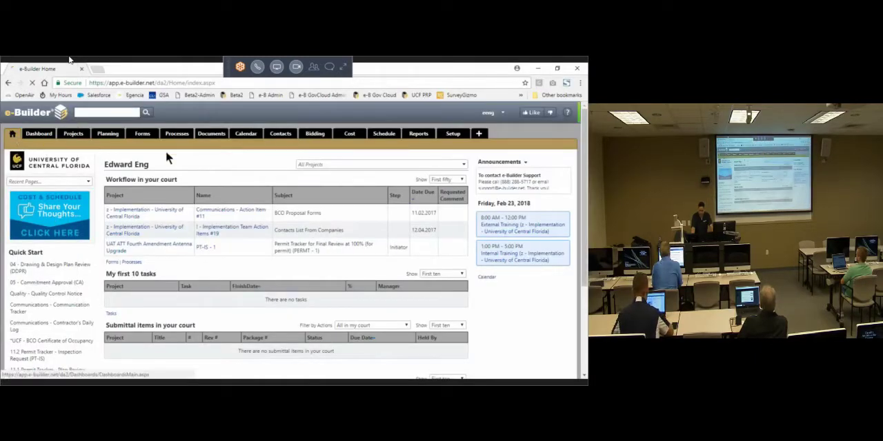
drag(166, 150, 131, 116)
click(97, 69)
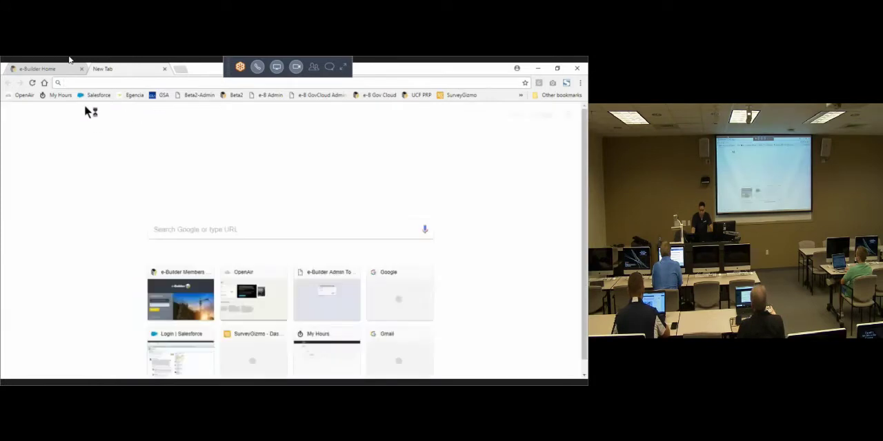
click(44, 82)
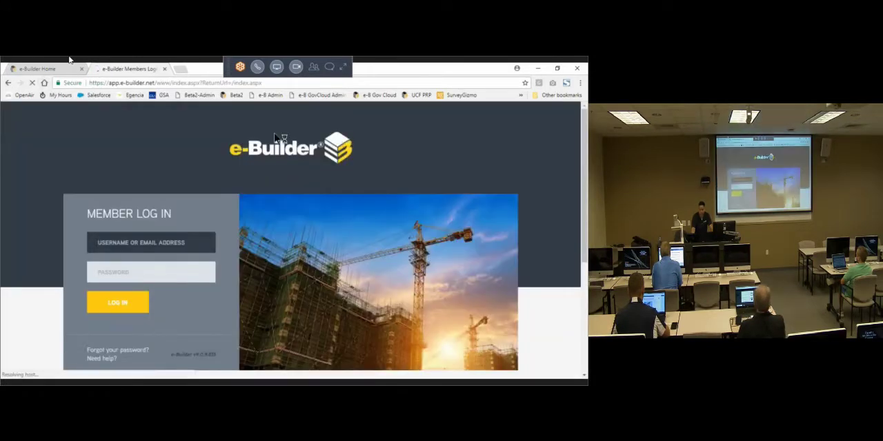
Step: Go to e-builder.net, open the member login page from the company website, and close that browser tab
click(151, 84)
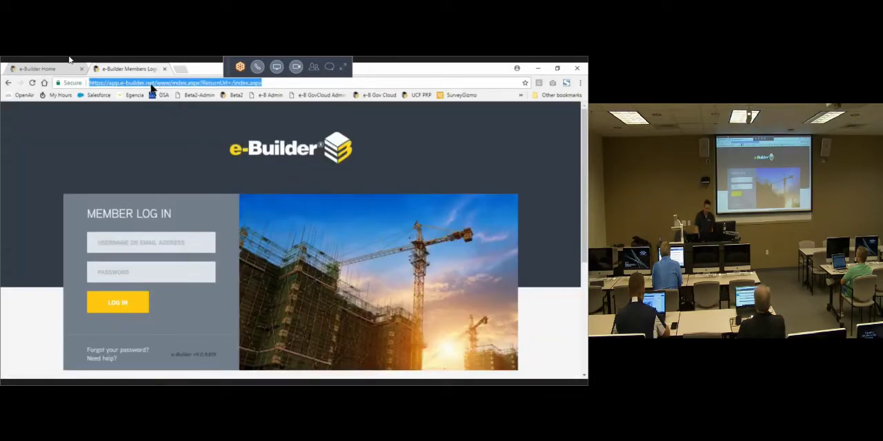
text(e-builder.ne)
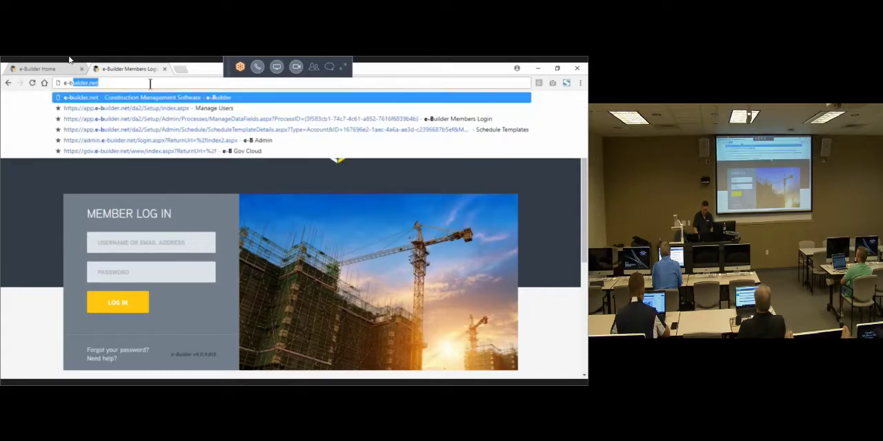
key(Return)
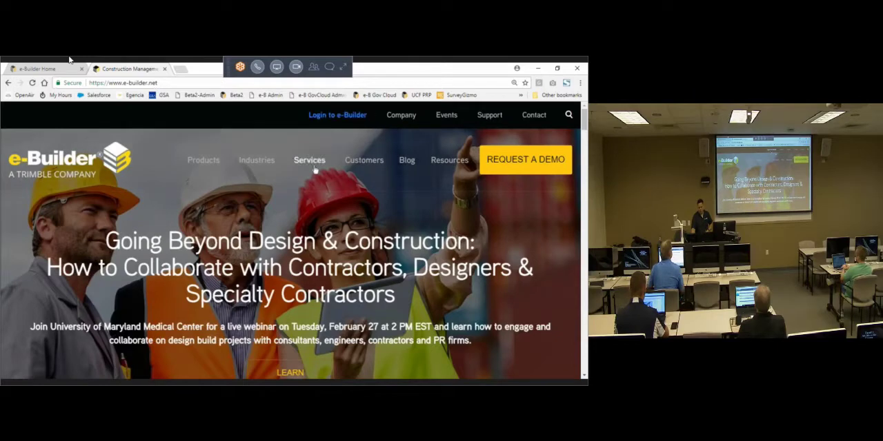
click(355, 116)
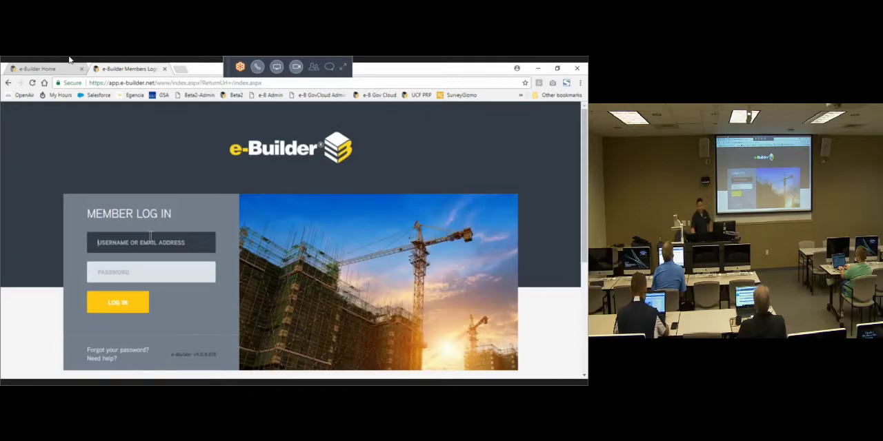
click(165, 70)
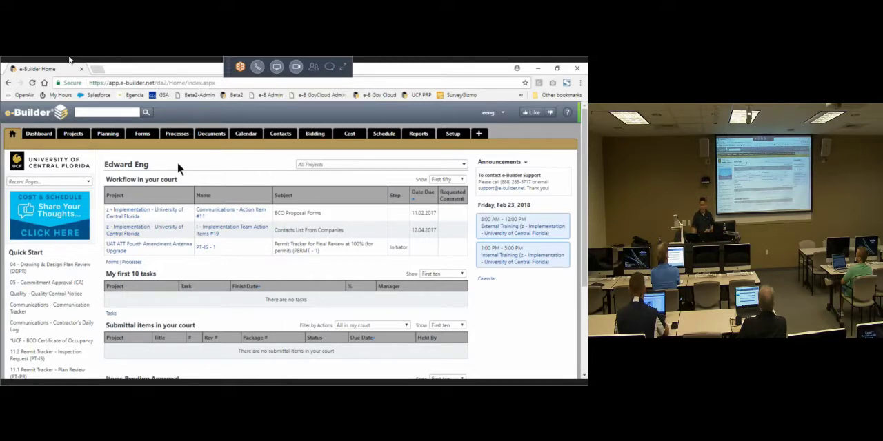
Step: View the Projects list and the open Processes list, and return to the home page
click(72, 135)
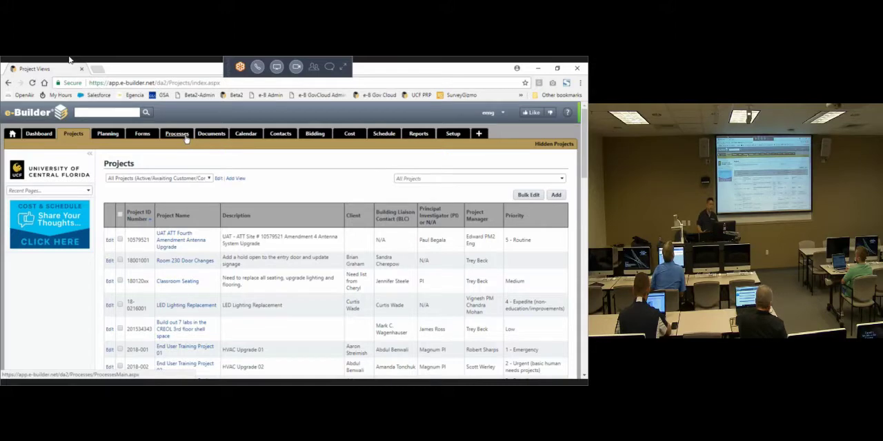
click(185, 137)
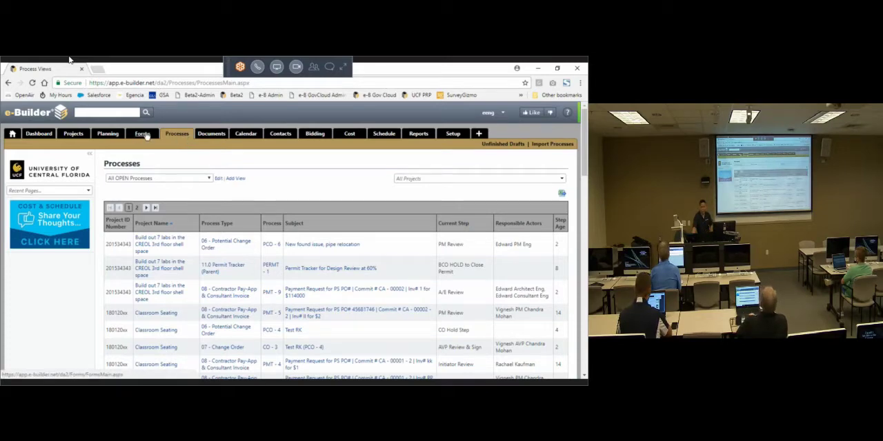
click(12, 134)
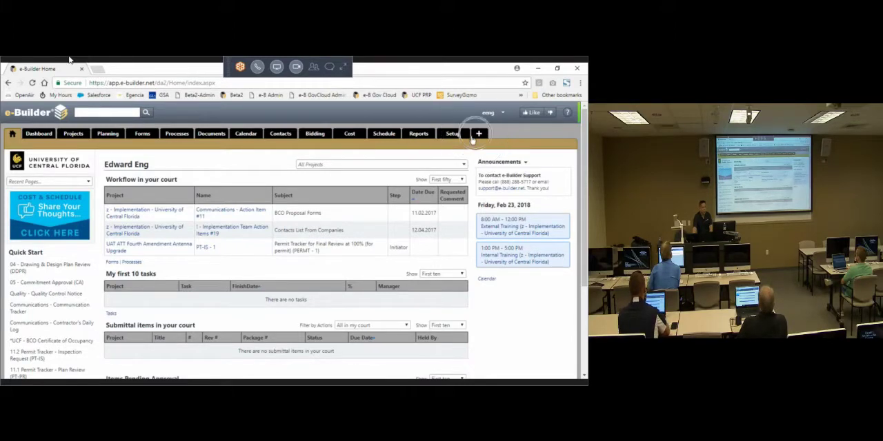
key(ctrl)
key(ctrl)
key(ctrl)
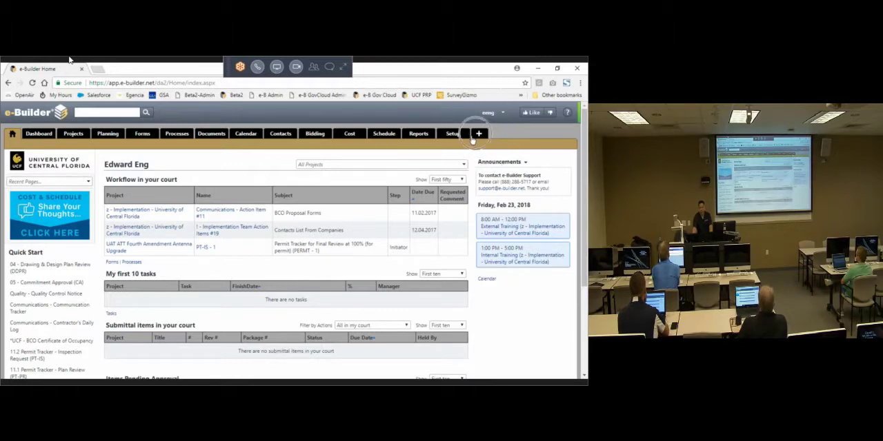
key(ctrl)
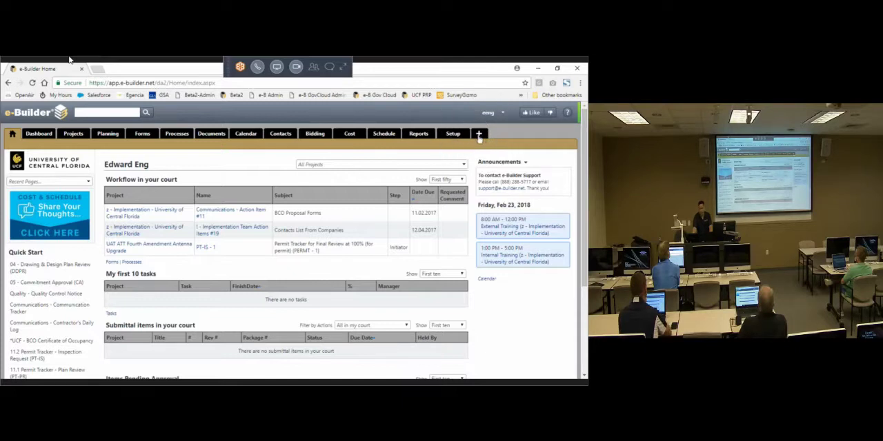
Step: Hide the Planning, Bidding, Documents and Dashboard modules from the navigation bar and save the selection
click(478, 136)
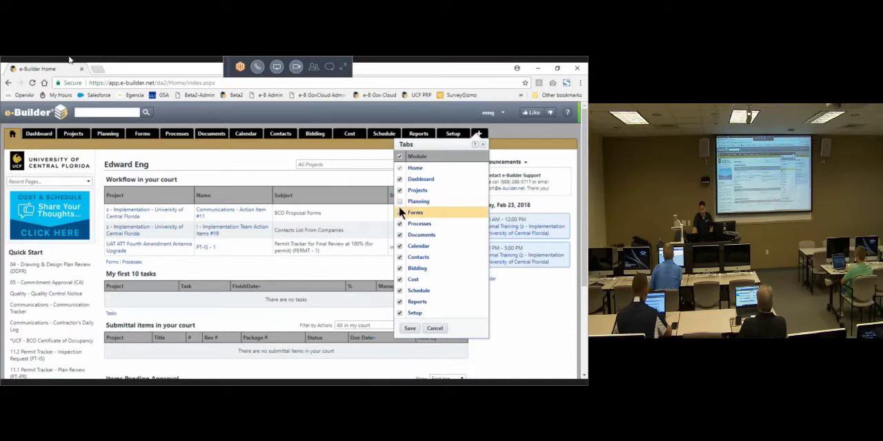
click(399, 202)
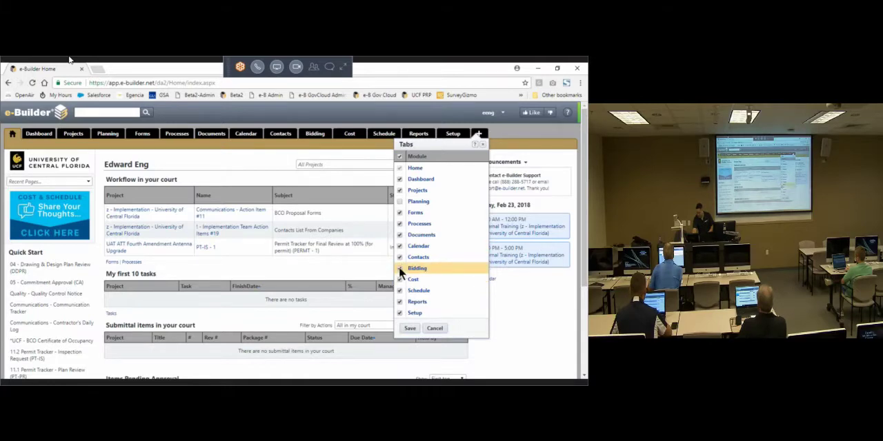
click(399, 235)
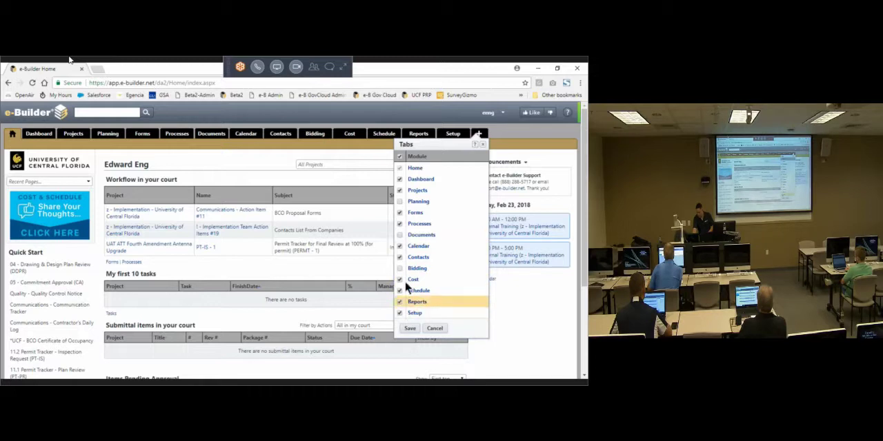
click(399, 179)
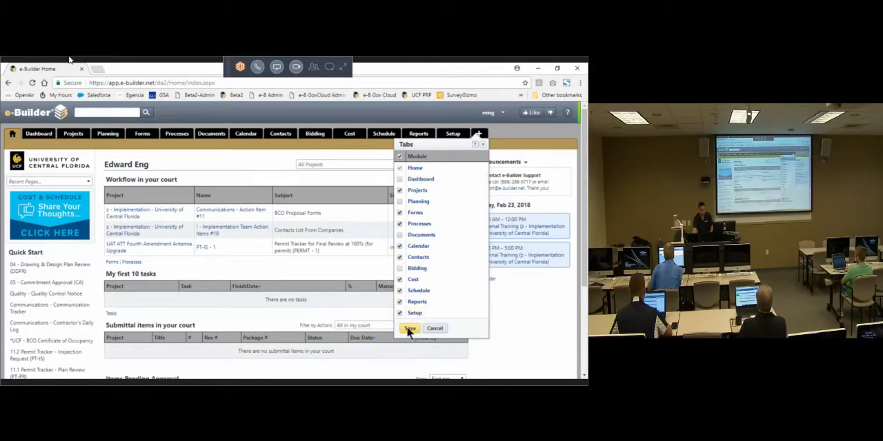
click(410, 330)
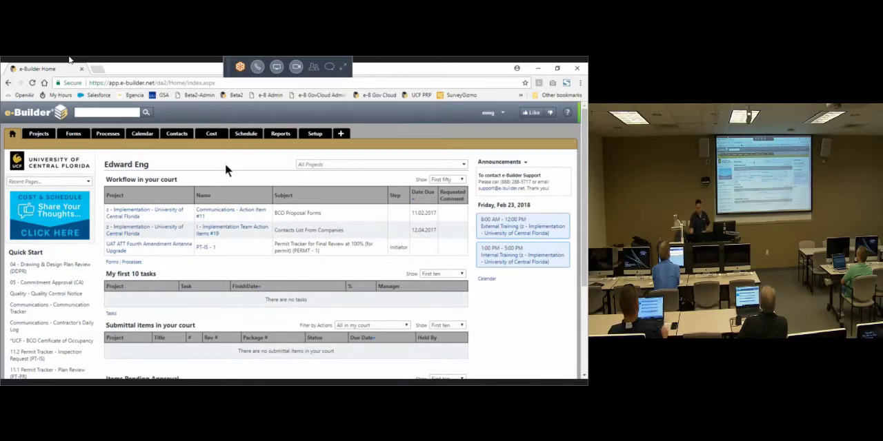
Step: Show the Planning, Dashboard, Documents and Bidding modules in the navigation bar again and save the selection
click(340, 133)
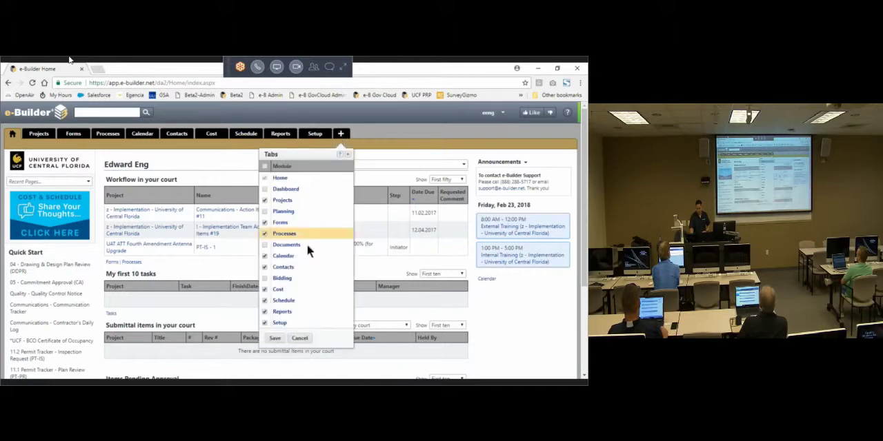
click(265, 211)
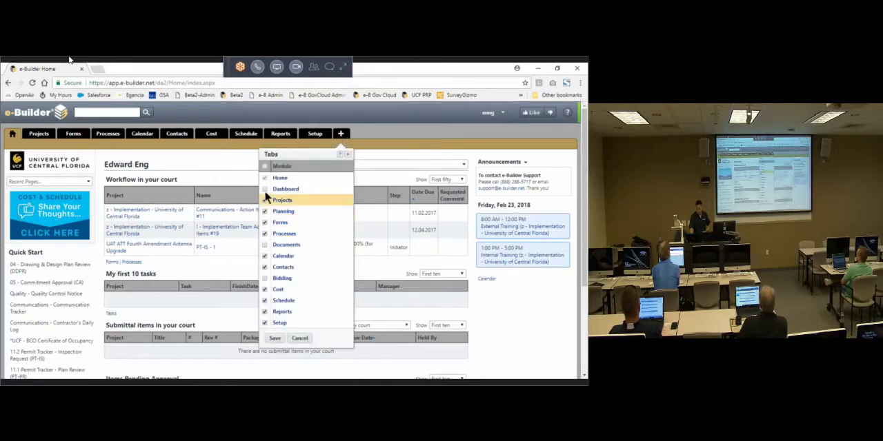
click(264, 190)
click(264, 244)
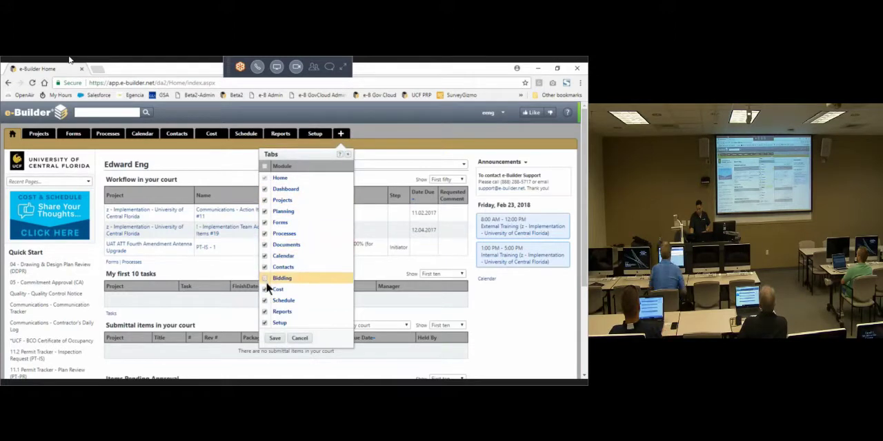
click(264, 279)
click(273, 338)
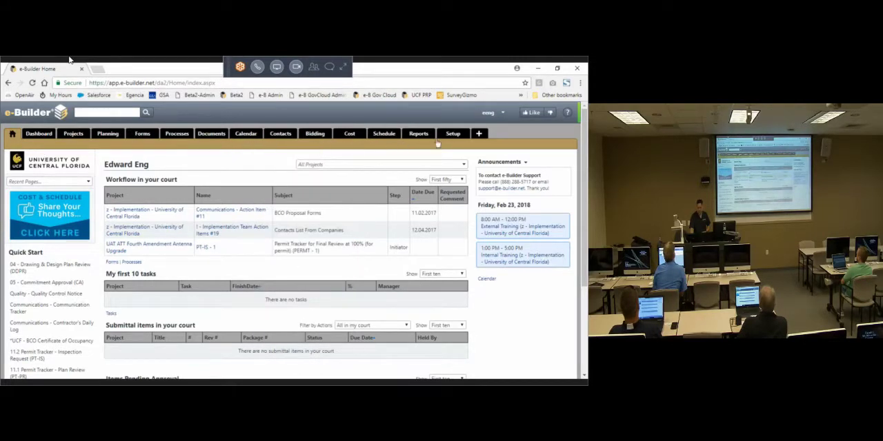
Step: Look over the user account options, close them, and open the online user guide for the Home module
click(491, 113)
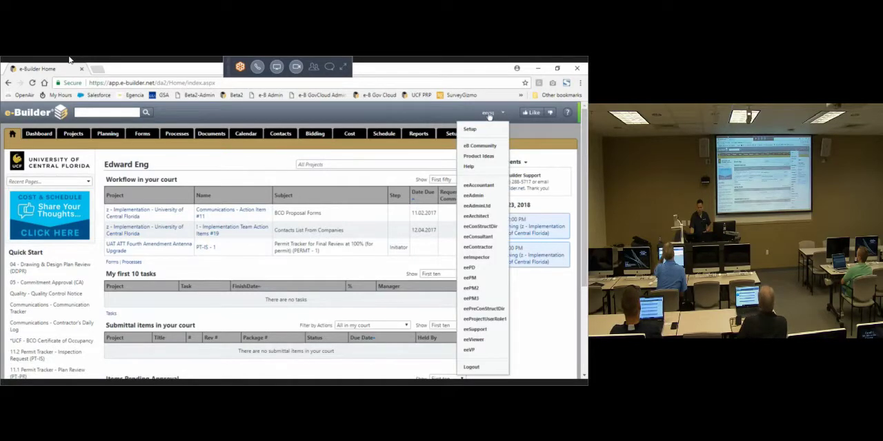
click(324, 151)
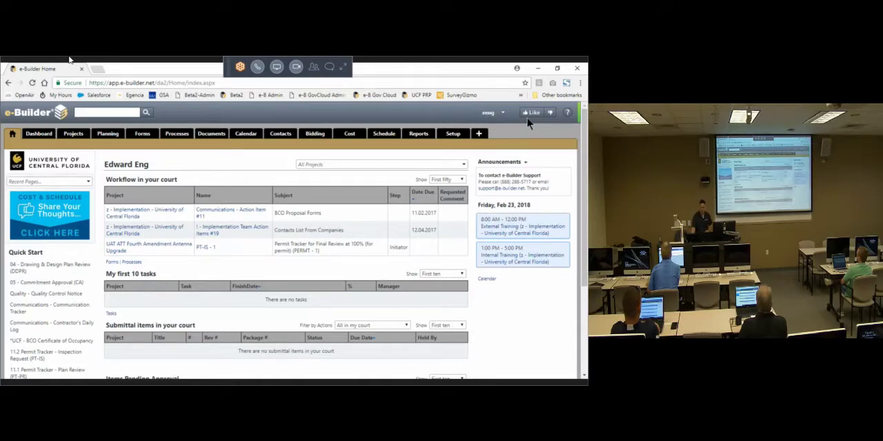
click(565, 113)
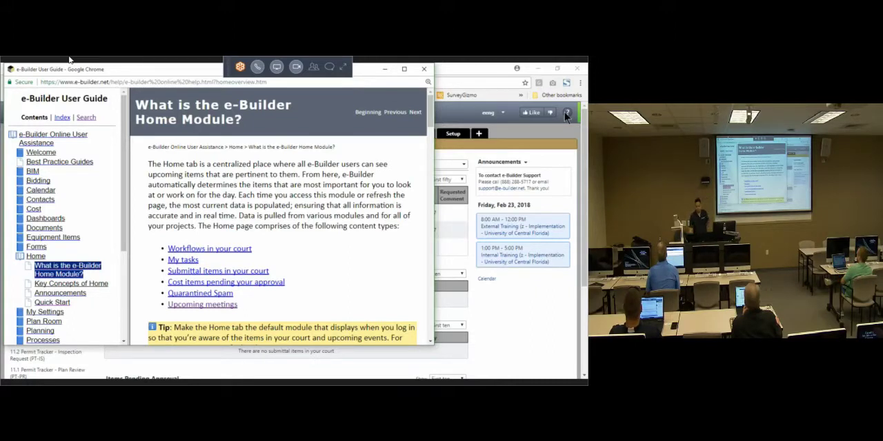
Step: Read the Home module guide's field descriptions for the Workflows in your court and My tasks sections
scroll(359, 240, down, 3)
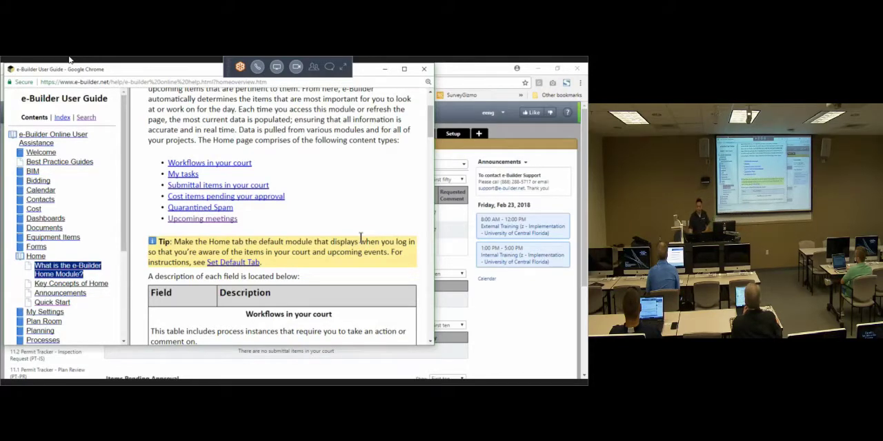
scroll(315, 266, down, 3)
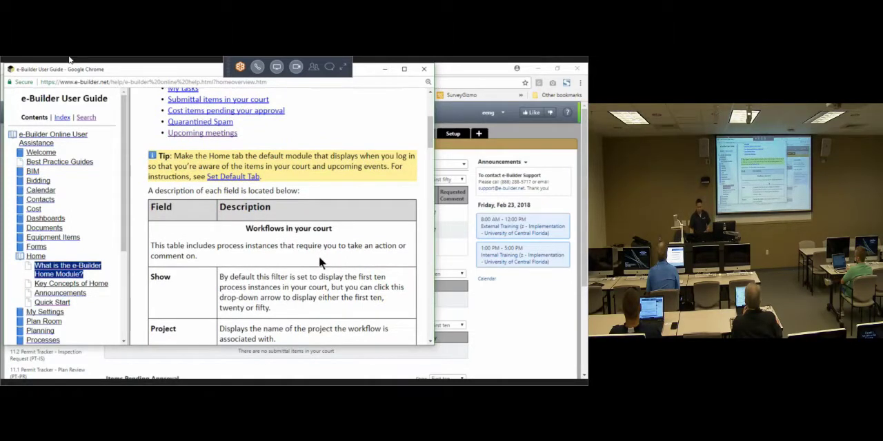
triple_click(311, 230)
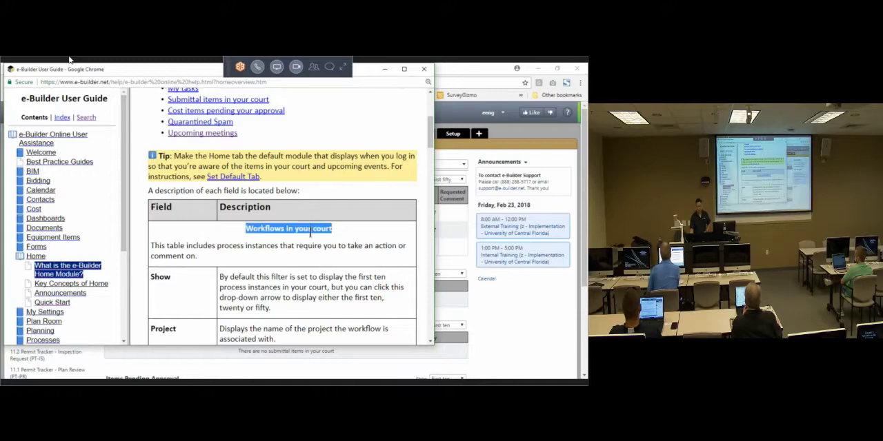
triple_click(311, 246)
scroll(318, 238, down, 6)
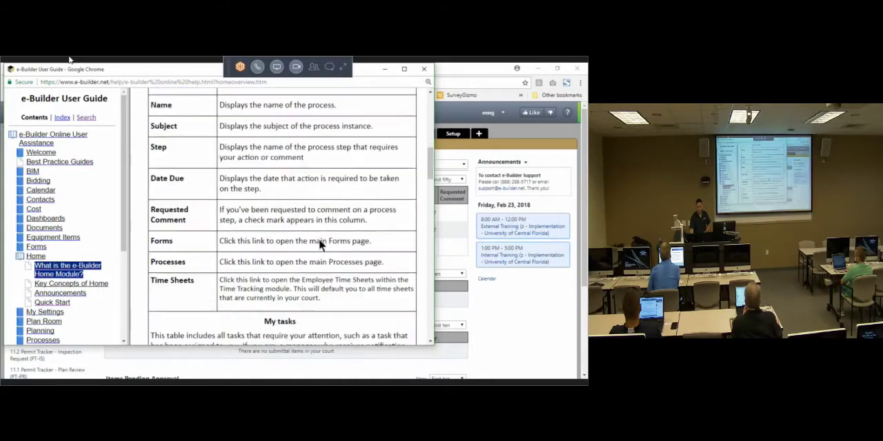
scroll(319, 238, down, 3)
triple_click(296, 235)
scroll(290, 248, down, 10)
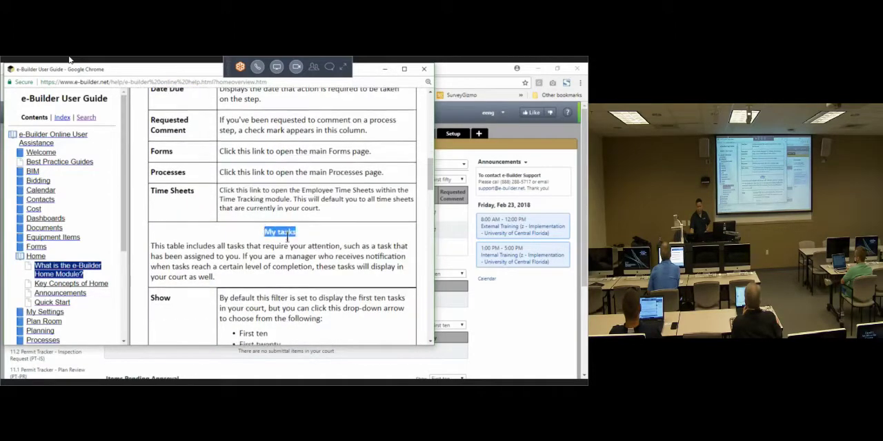
Step: Review the guide's filter and display options for Submittal items in your court, and close the user guide
scroll(288, 256, down, 4)
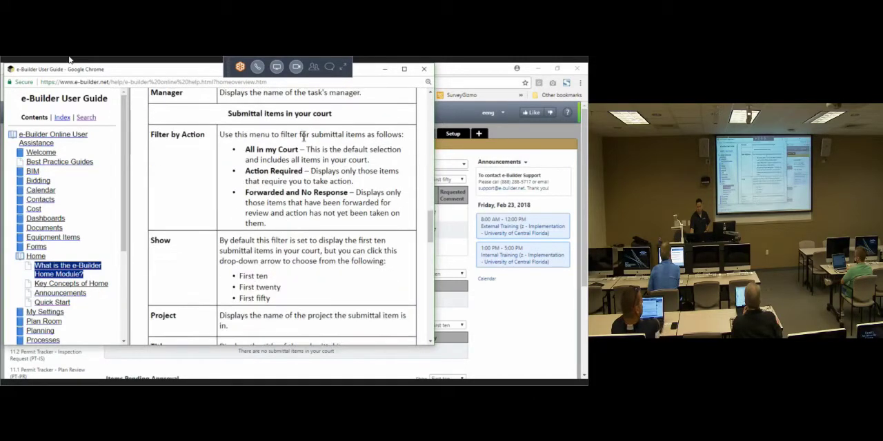
triple_click(303, 114)
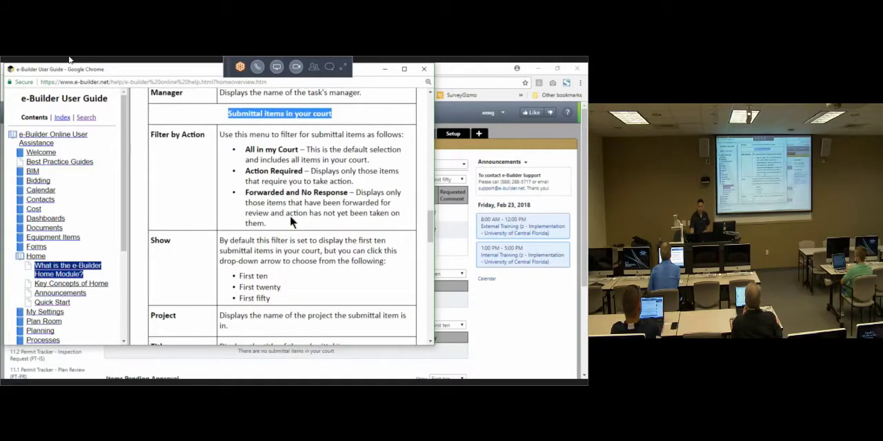
drag(171, 138, 269, 299)
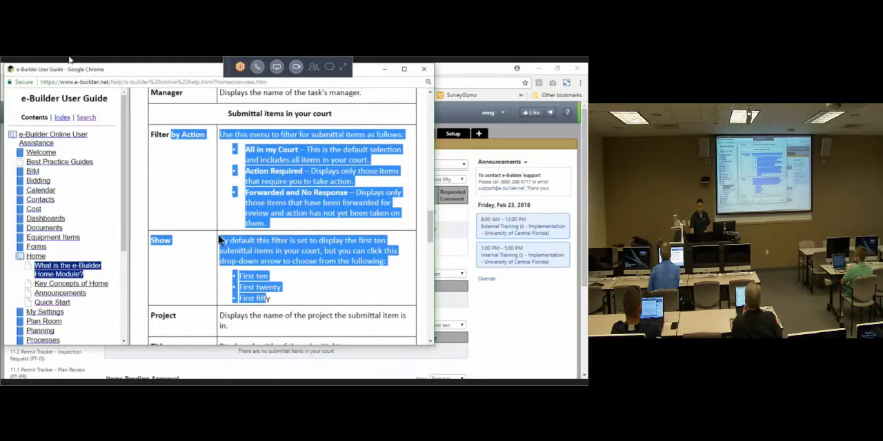
click(228, 212)
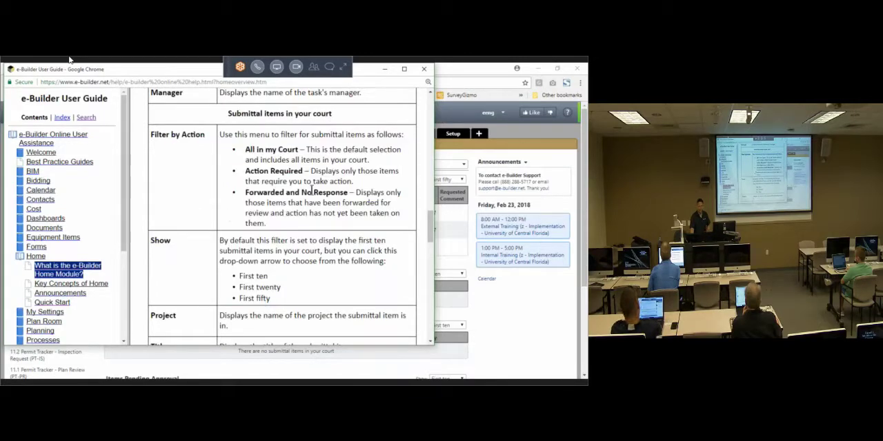
scroll(352, 242, up, 5)
scroll(351, 242, up, 5)
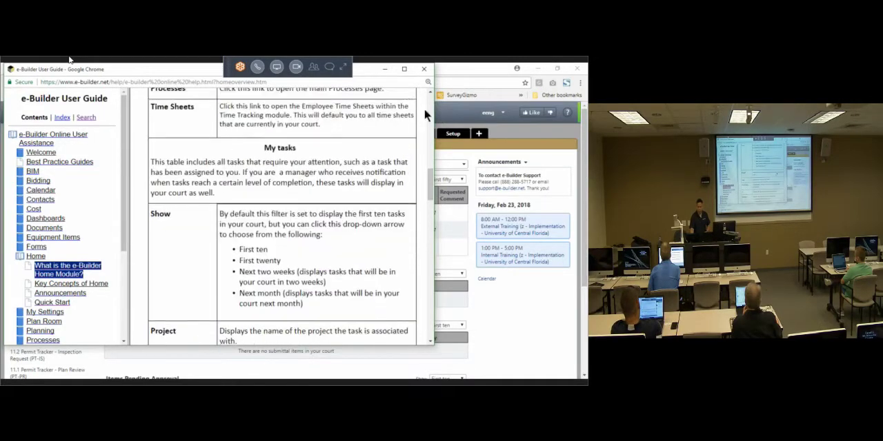
click(422, 70)
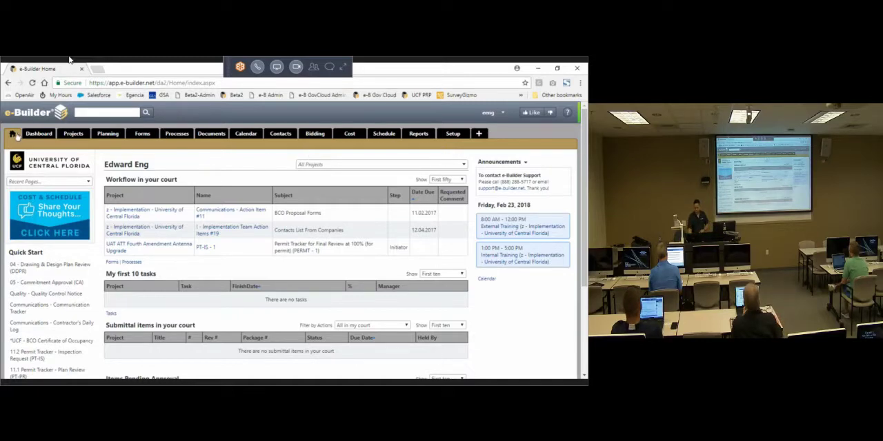
Step: Look over the home page's dated events, account holder name, and Workflow in your court section with its Forms and Processes links
click(22, 138)
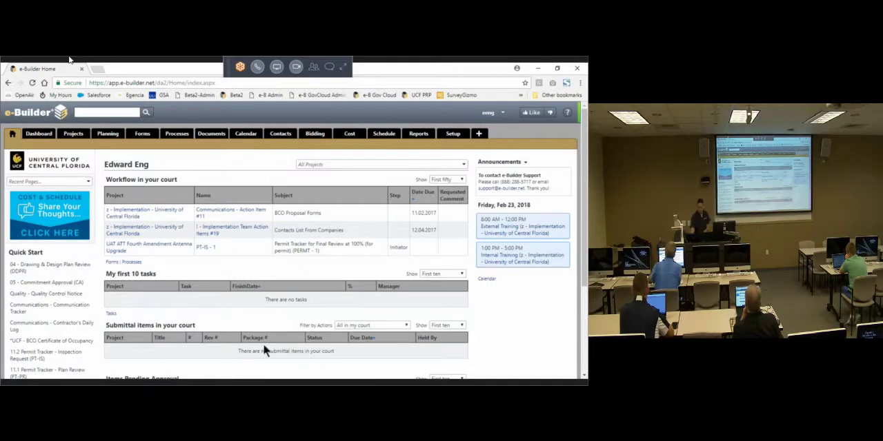
triple_click(506, 205)
click(545, 282)
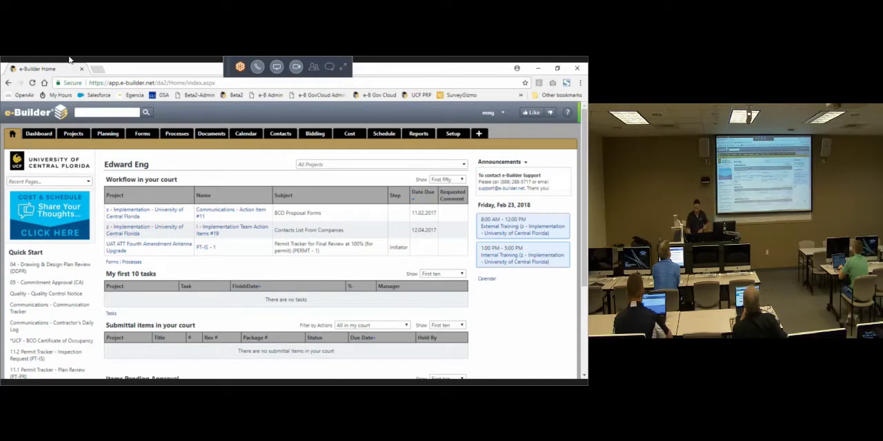
triple_click(133, 164)
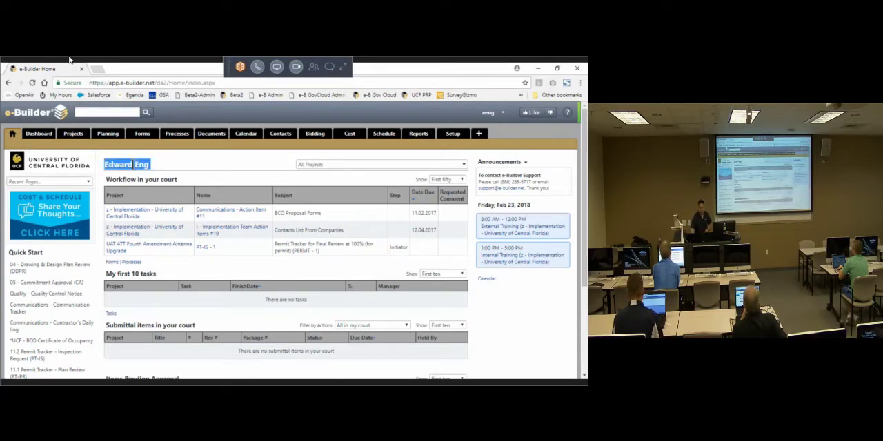
triple_click(144, 181)
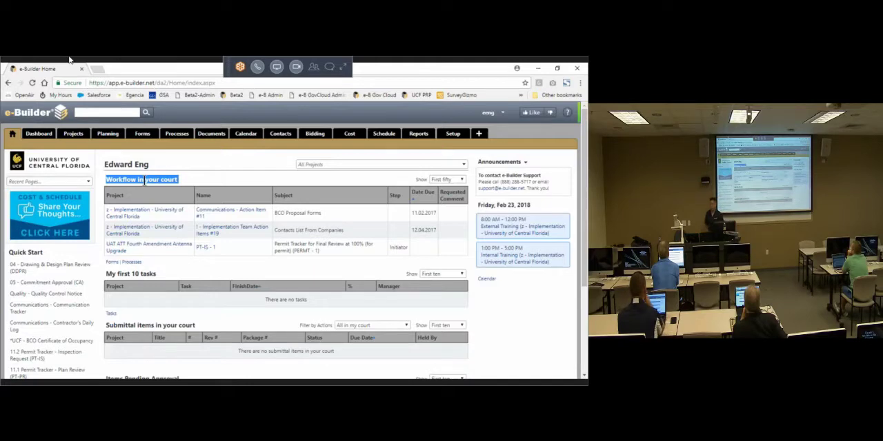
click(139, 266)
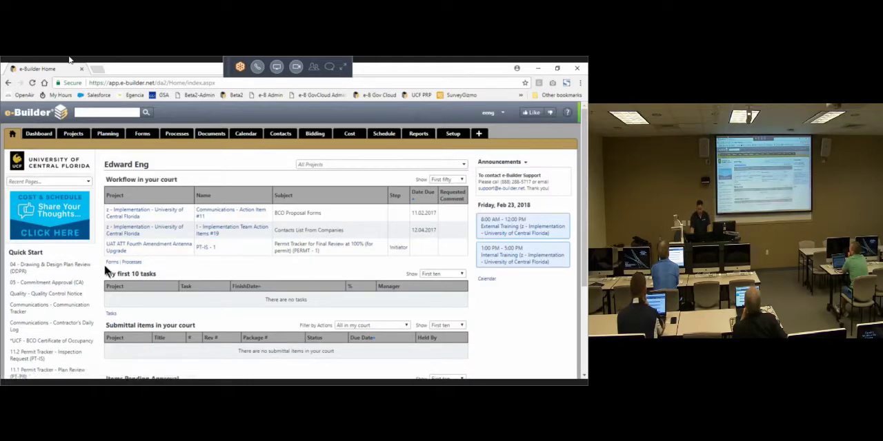
click(160, 265)
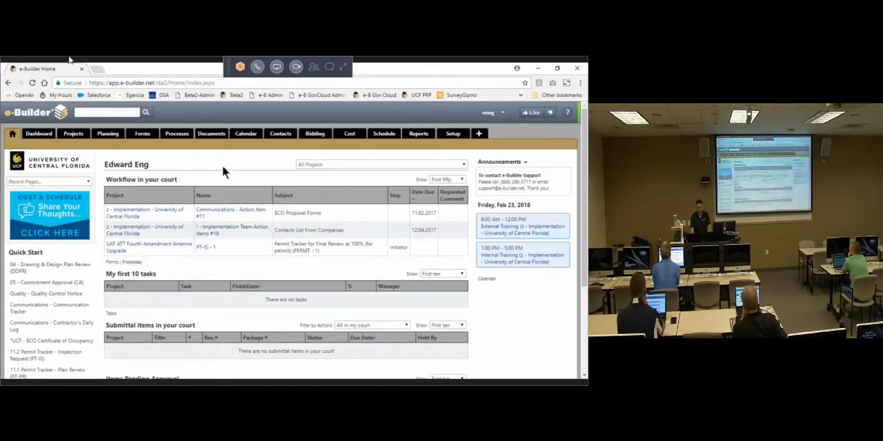
Step: Switch to the eeContractor user account and look over its home page
click(488, 112)
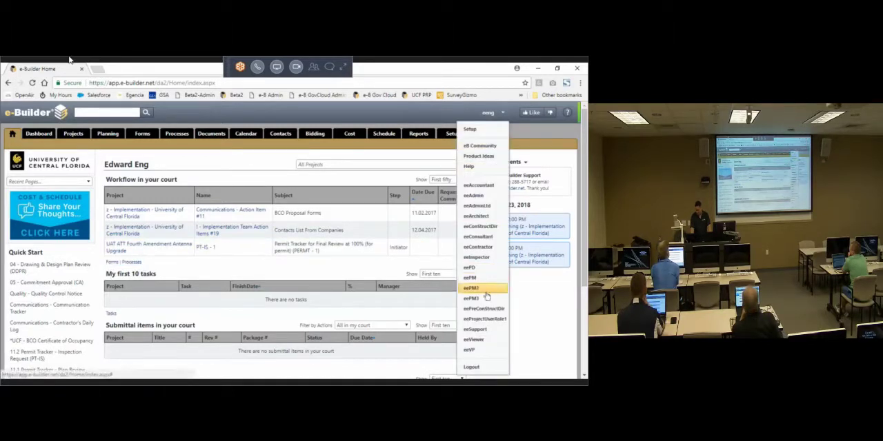
click(490, 250)
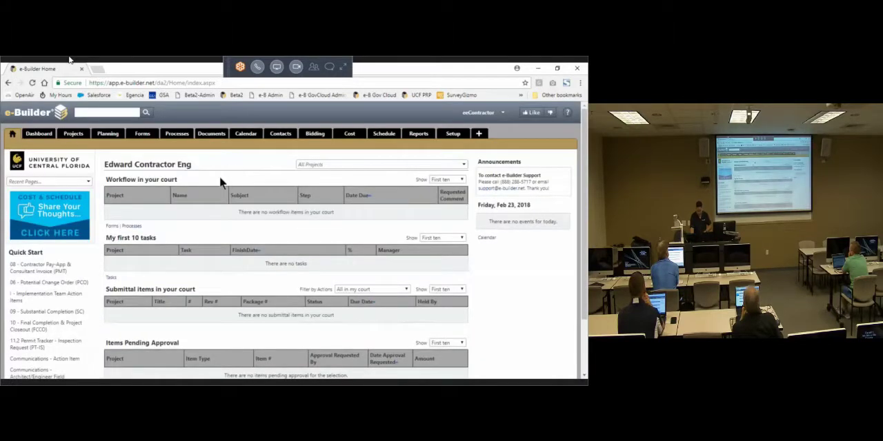
scroll(238, 234, down, 3)
scroll(235, 220, up, 3)
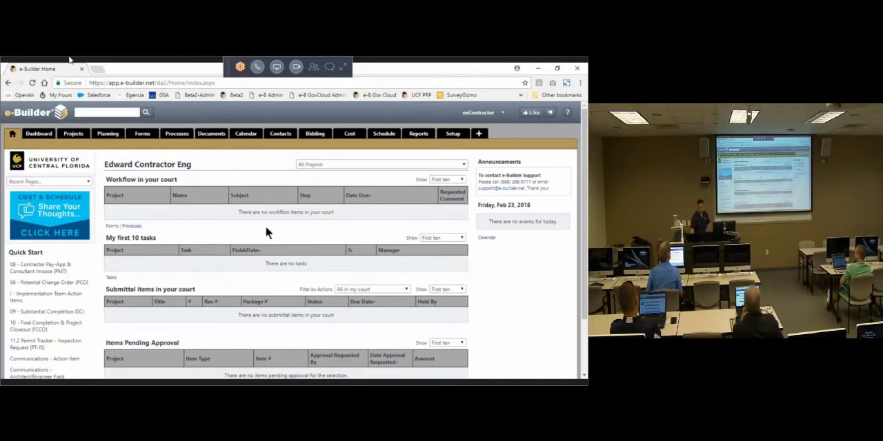
Step: Examine the Submittal items in your court and Items Pending Approval sections on the contractor's home page
scroll(272, 231, down, 1)
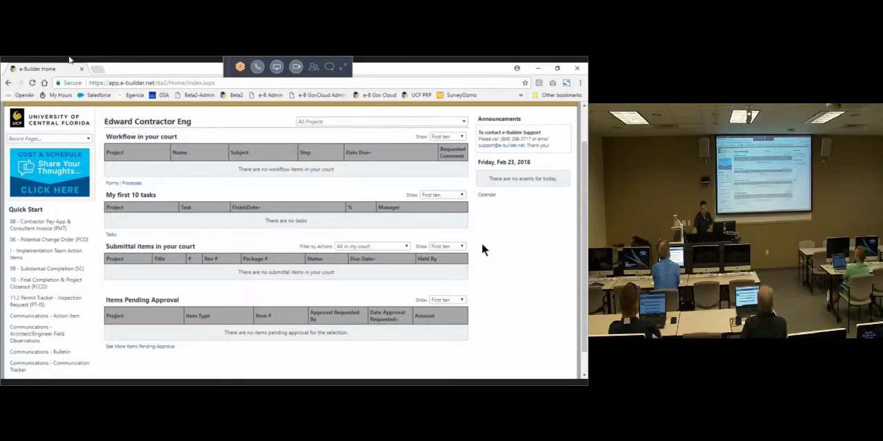
triple_click(159, 247)
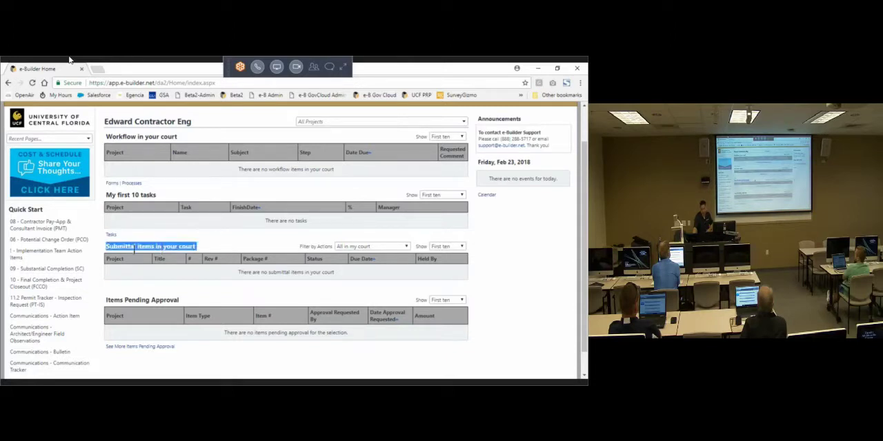
double_click(137, 251)
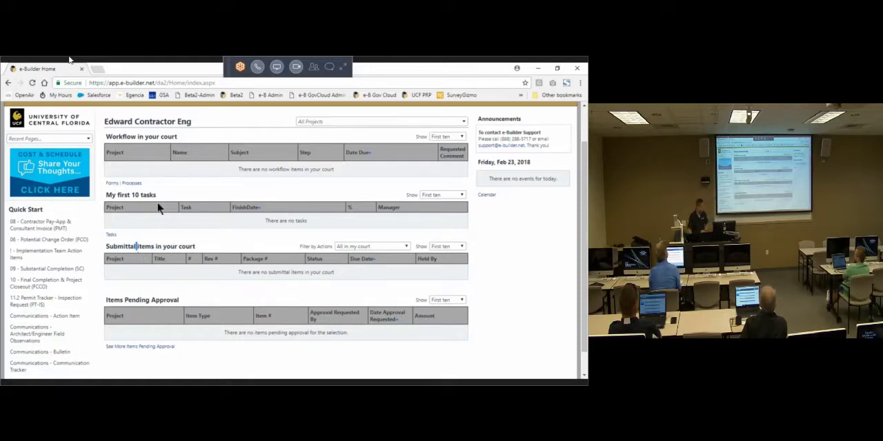
triple_click(150, 300)
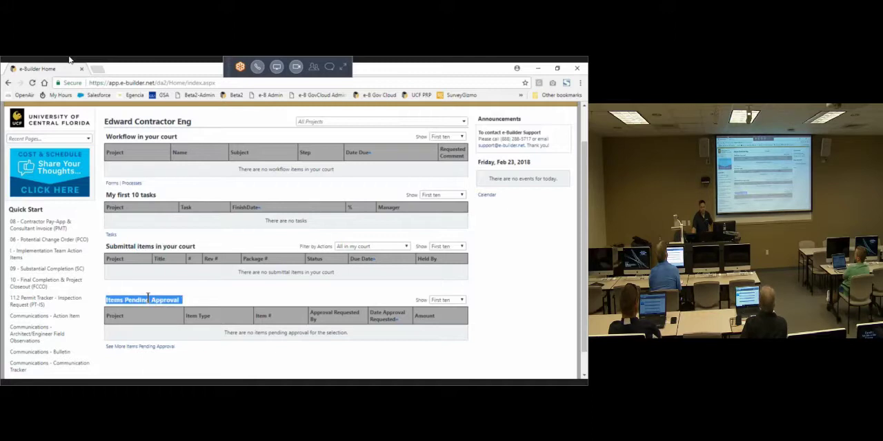
click(164, 294)
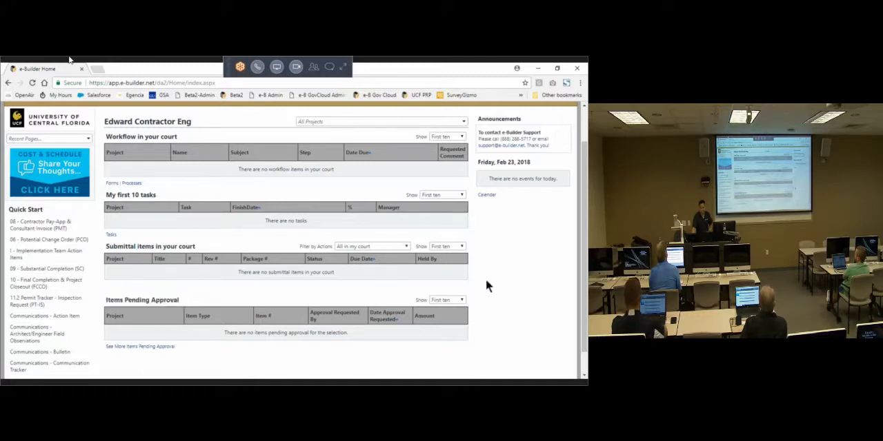
scroll(489, 280, up, 2)
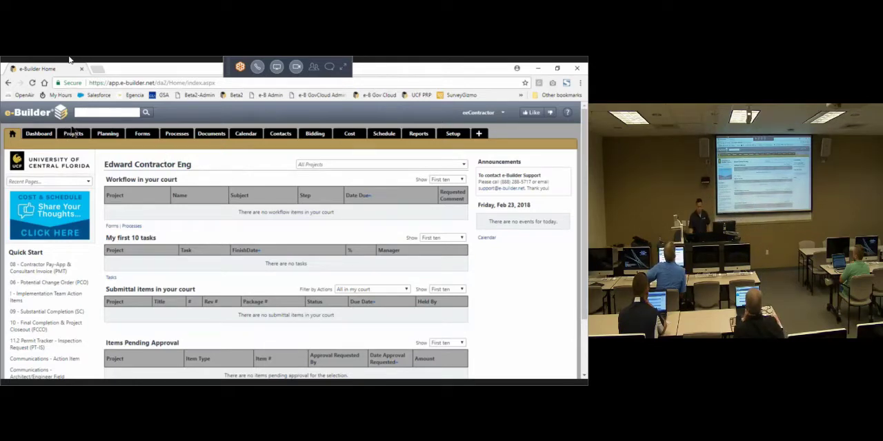
Step: Point out the Projects module, view the contractor's active projects, and return to the home page
click(72, 136)
key(ctrl)
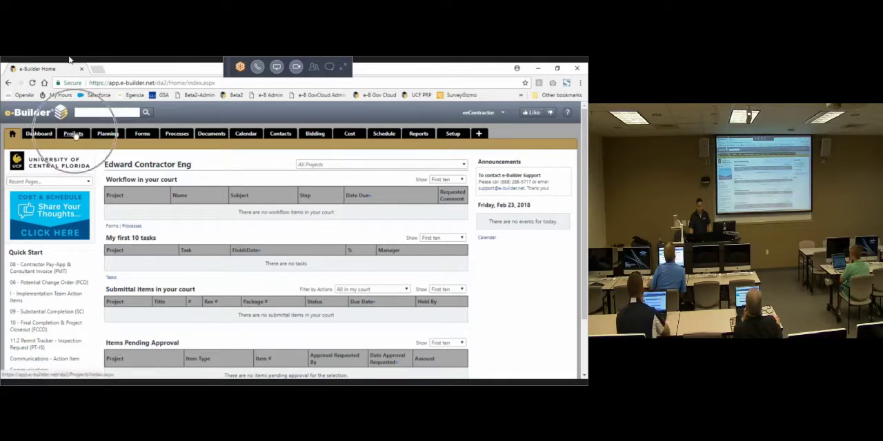
key(ctrl)
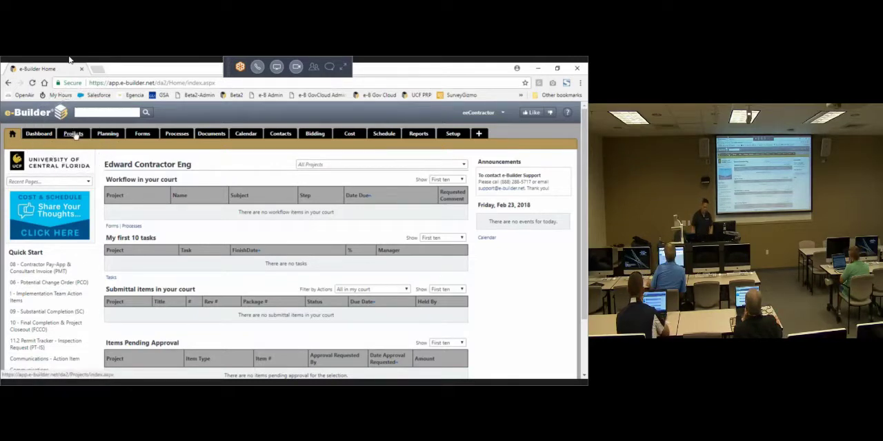
click(74, 135)
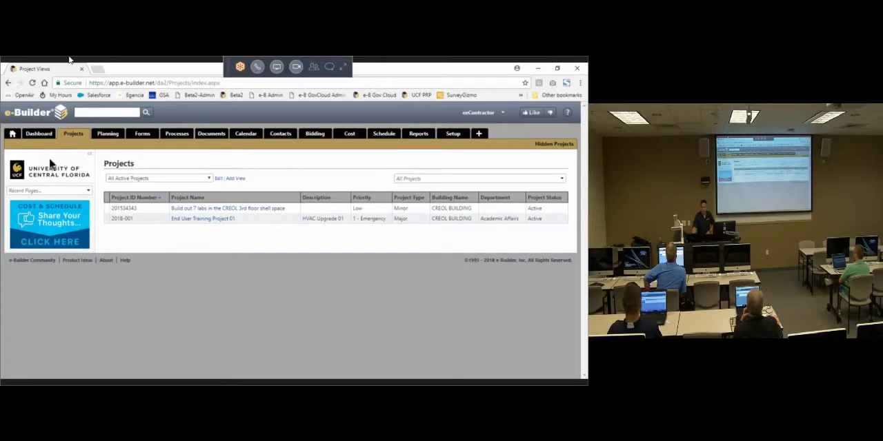
click(10, 135)
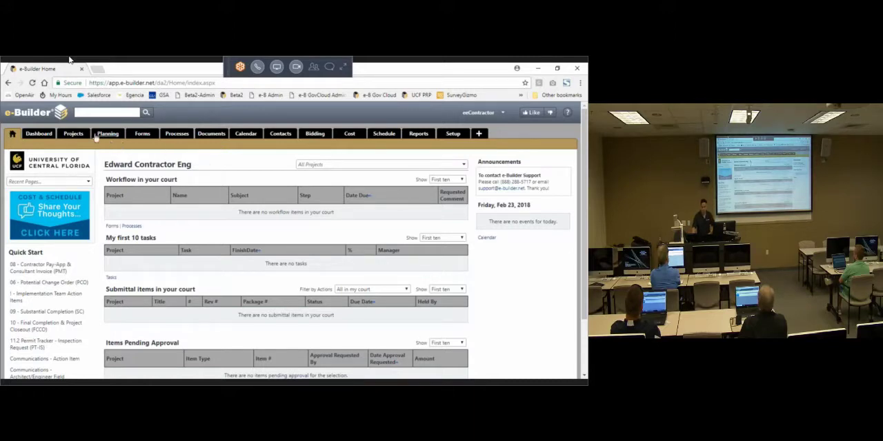
Step: Open End User Training Project 01 from the Projects list and examine its project details, highlighting the e-Builder Project Administrator field
click(74, 135)
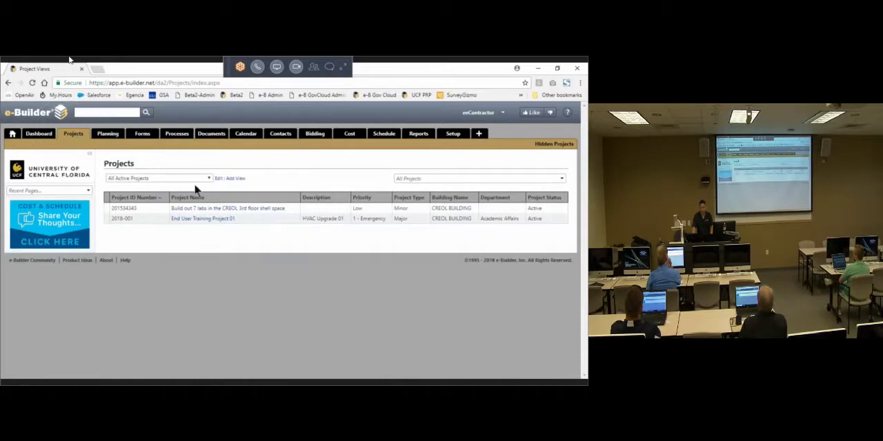
click(208, 221)
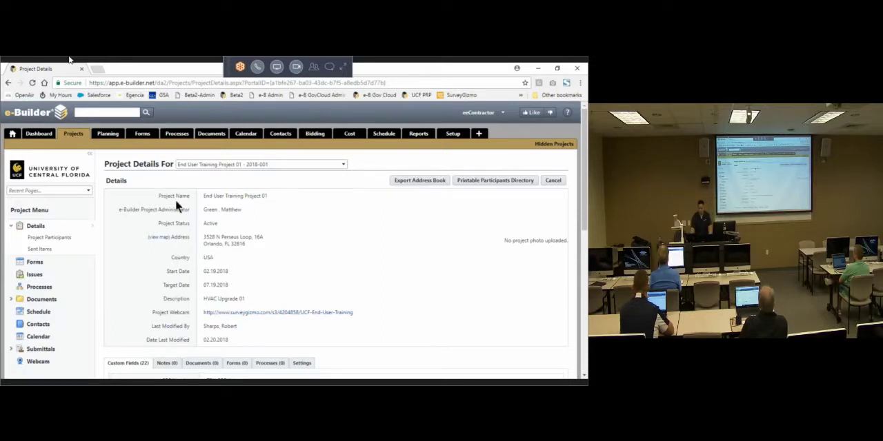
key(ctrl)
key(ctrl)
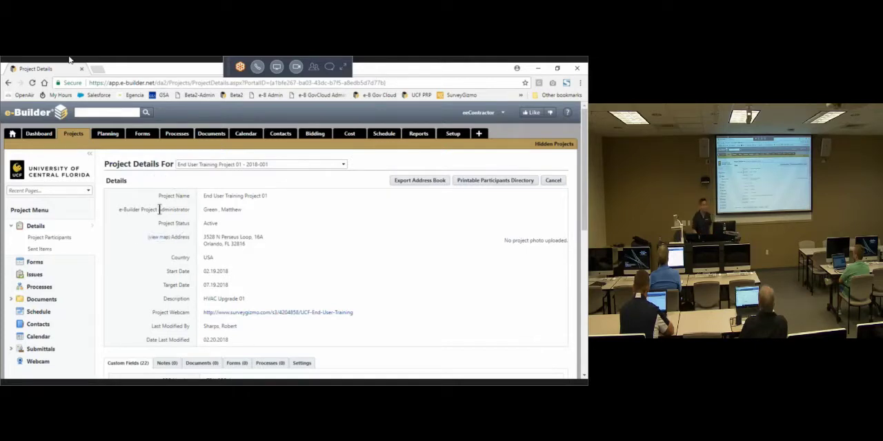
key(ctrl)
key(ctrl)
key(ctrl)
key(ctrl)
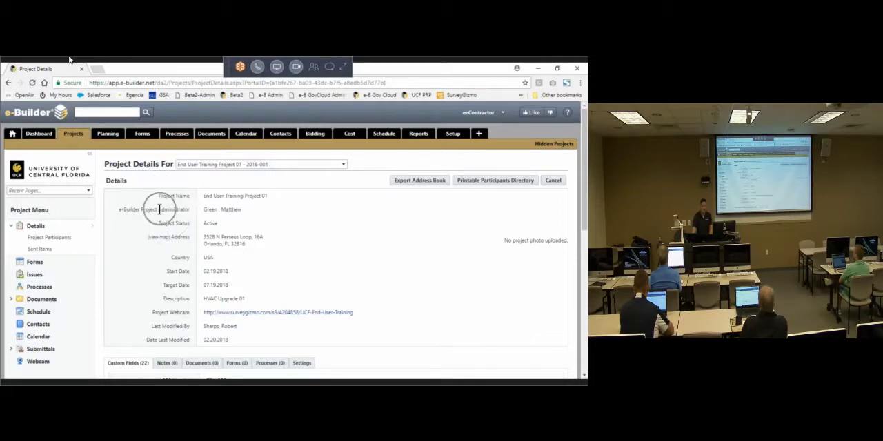
key(ctrl)
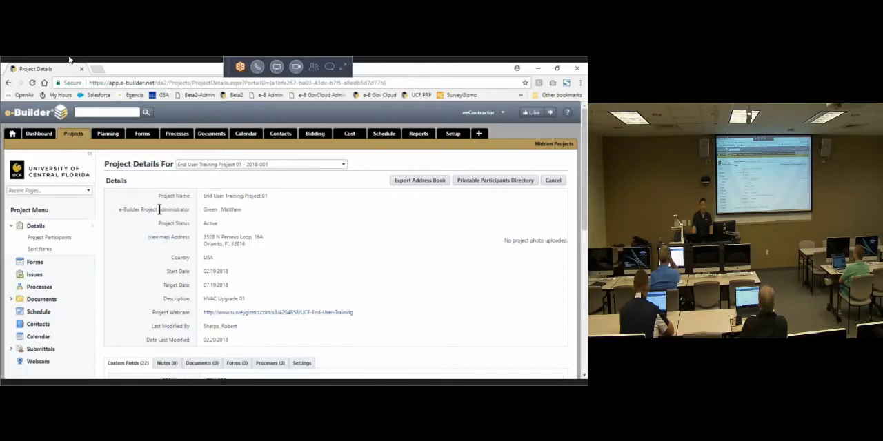
Step: Point out the e-Builder Project Administrator and Project Status fields in the project details
key(ctrl)
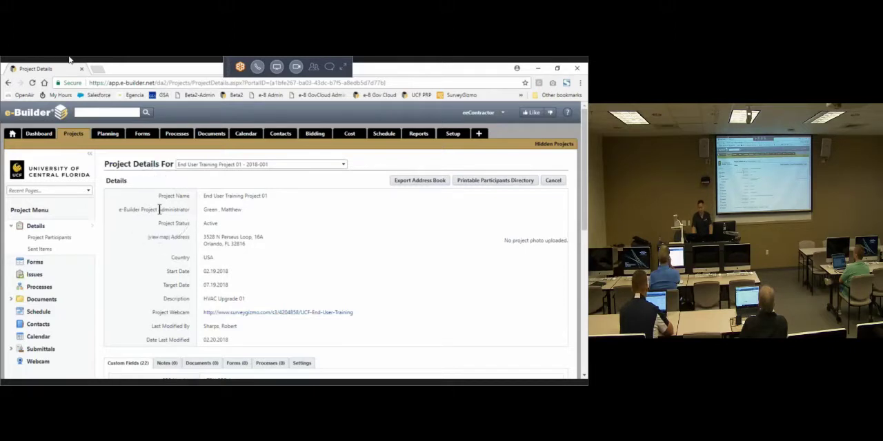
key(ctrl)
key(ctrl)
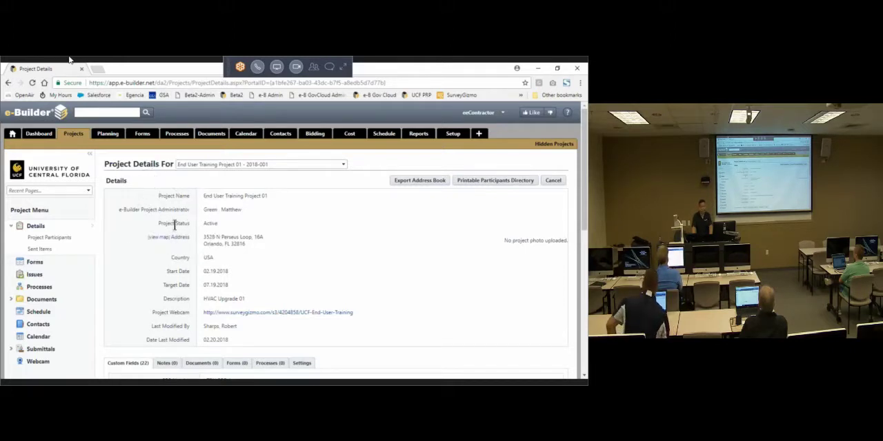
key(ctrl)
key(ctrl)
key(ctrl)
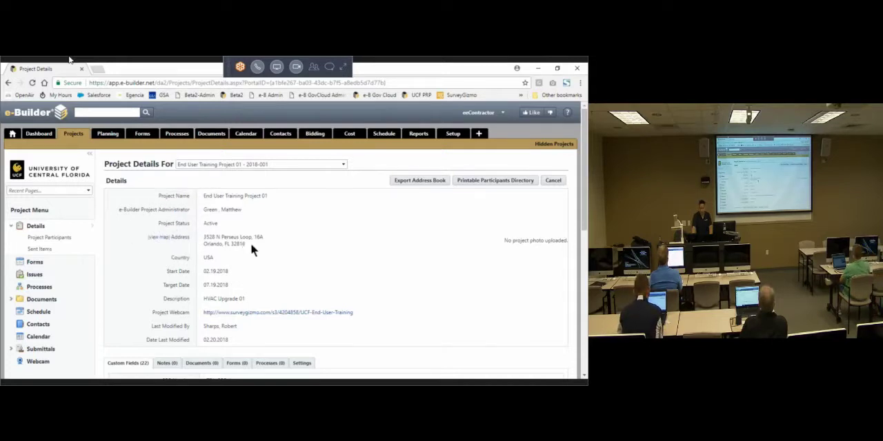
Step: Highlight the project's address, view its location on the map, and return to the project details
drag(251, 242, 221, 241)
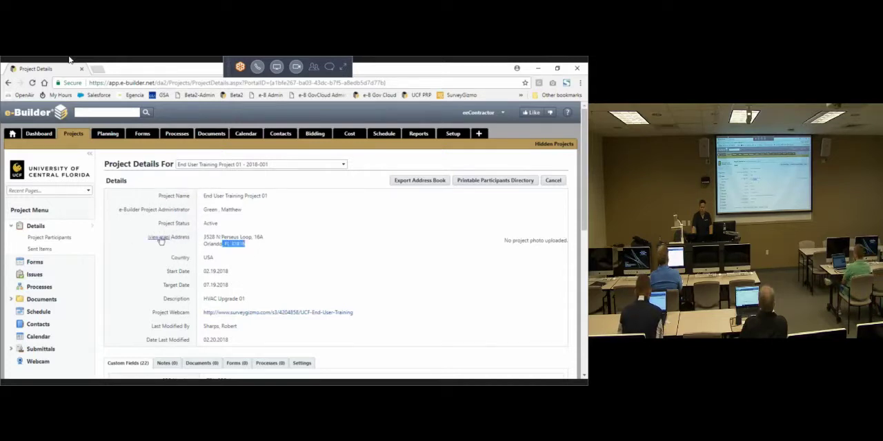
key(ctrl)
key(ctrl)
key(ctrl)
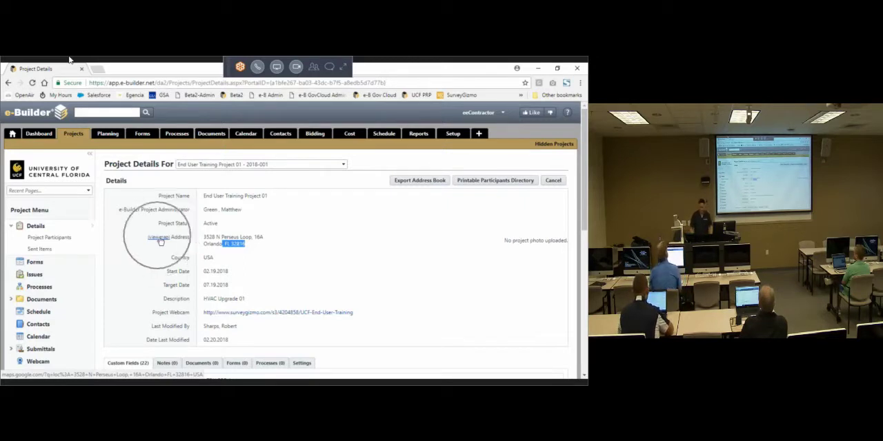
click(159, 238)
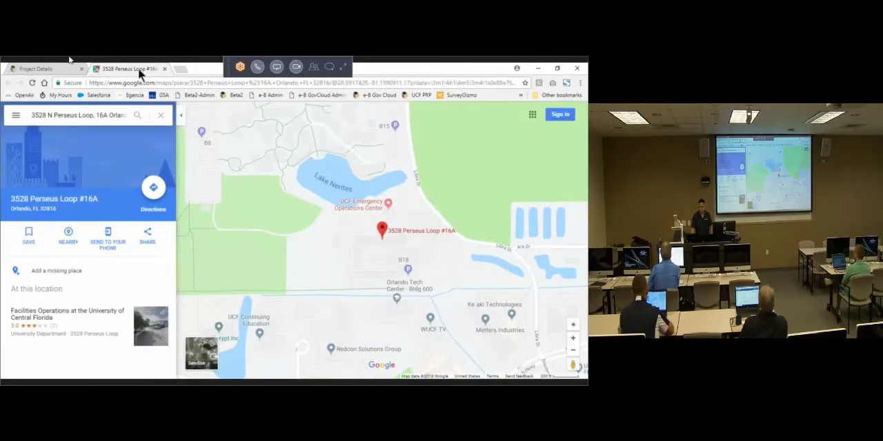
drag(366, 204, 356, 225)
scroll(356, 225, down, 3)
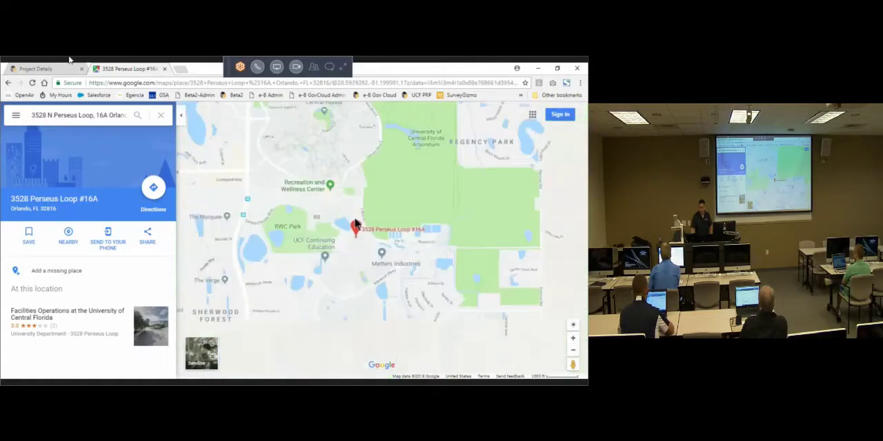
click(164, 69)
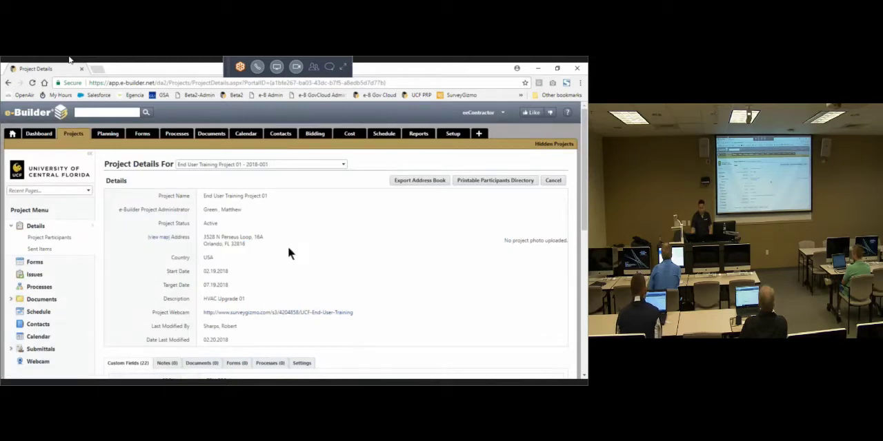
Step: Highlight the Start Date and Description fields in the project details
scroll(235, 256, down, 1)
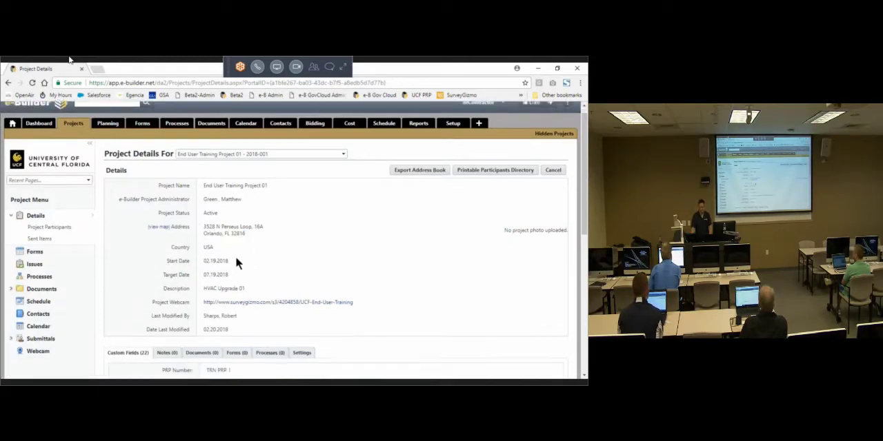
triple_click(180, 229)
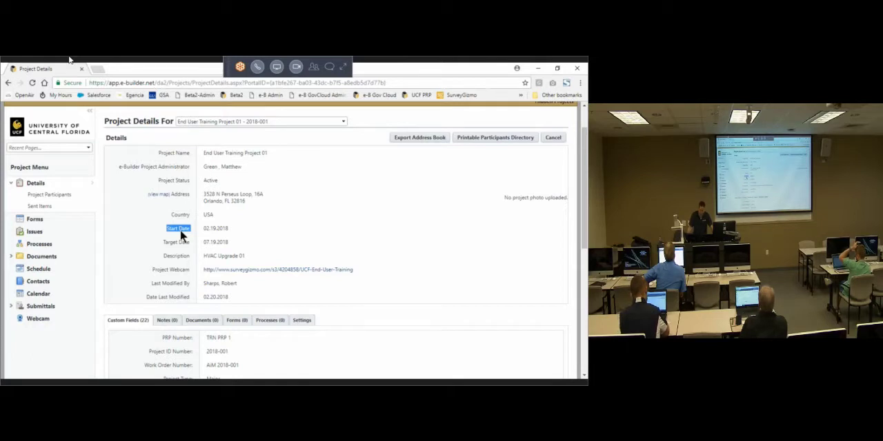
double_click(227, 255)
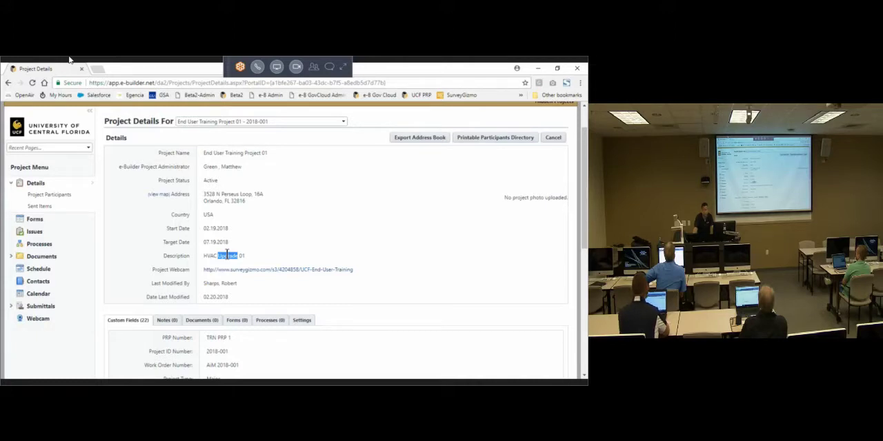
Step: Highlight the Project Webcam field and its link in the project details
scroll(155, 244, down, 1)
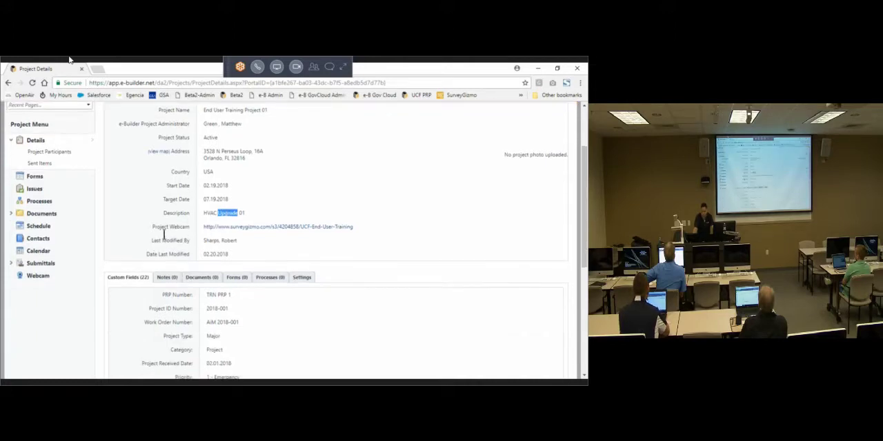
triple_click(164, 227)
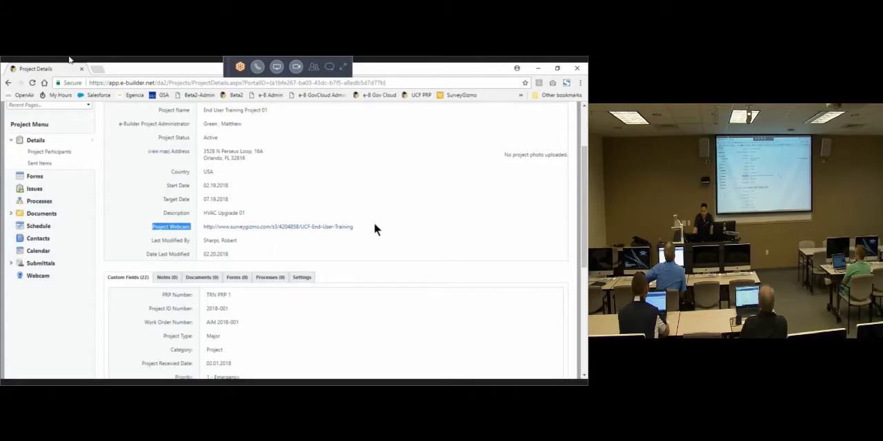
drag(374, 223, 173, 227)
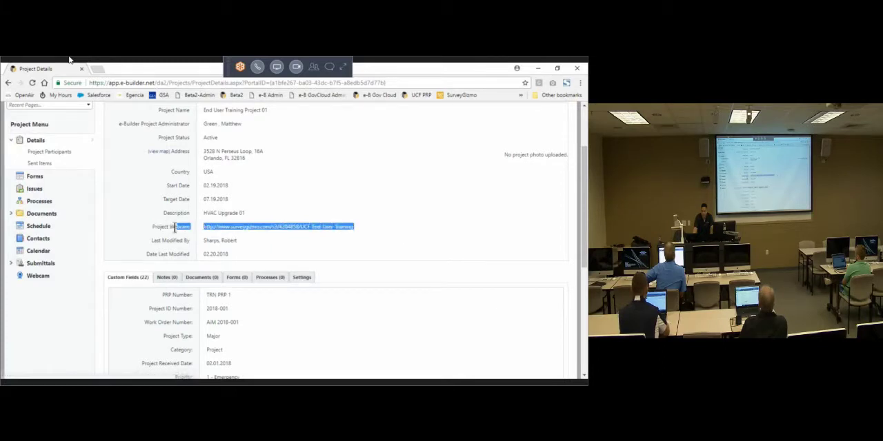
double_click(158, 229)
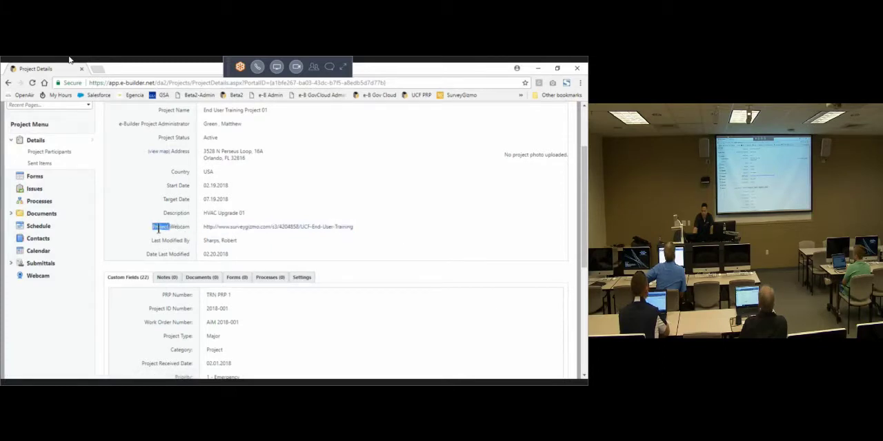
click(403, 229)
Step: Examine who last modified the project and when, highlighting the Last Modified By and Date Last Modified fields
scroll(411, 242, down, 1)
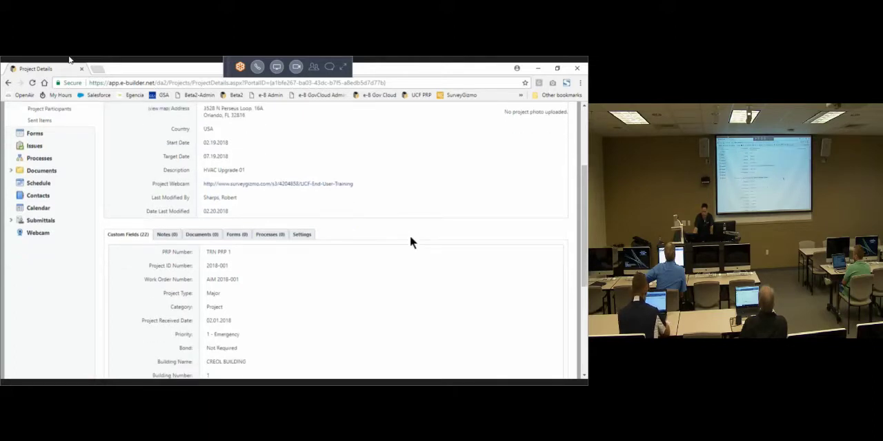
scroll(404, 237, down, 1)
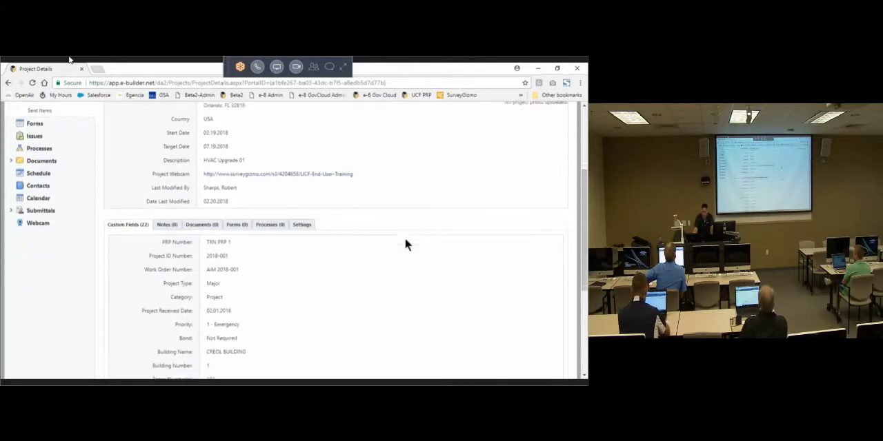
triple_click(158, 155)
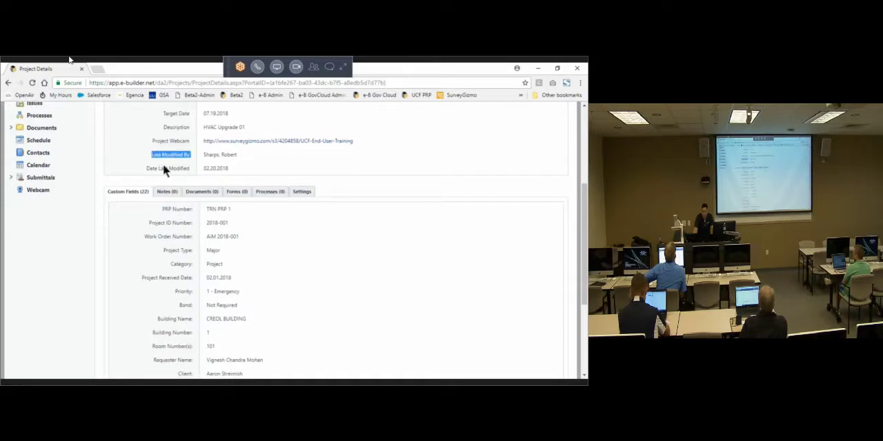
triple_click(160, 171)
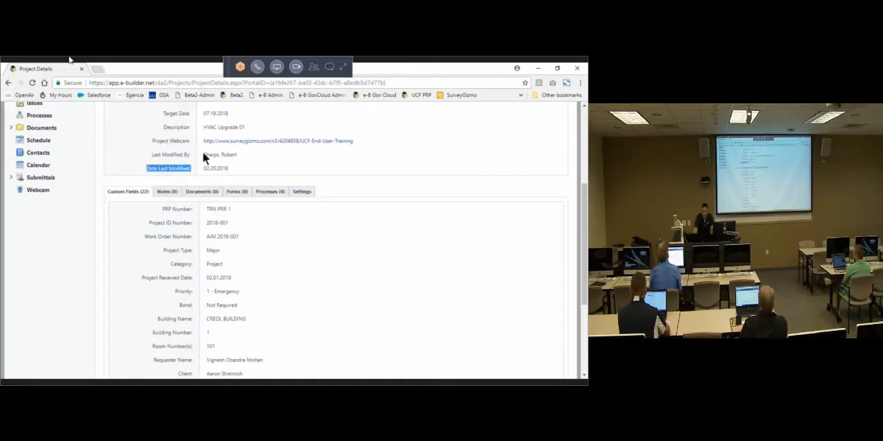
triple_click(171, 155)
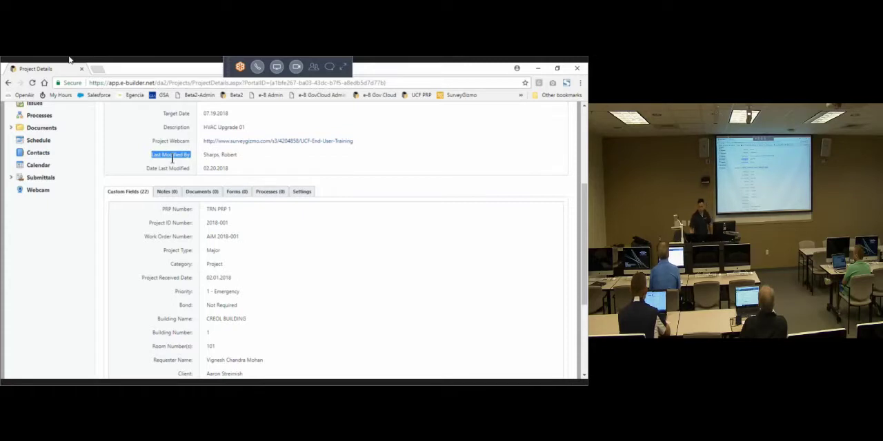
triple_click(221, 155)
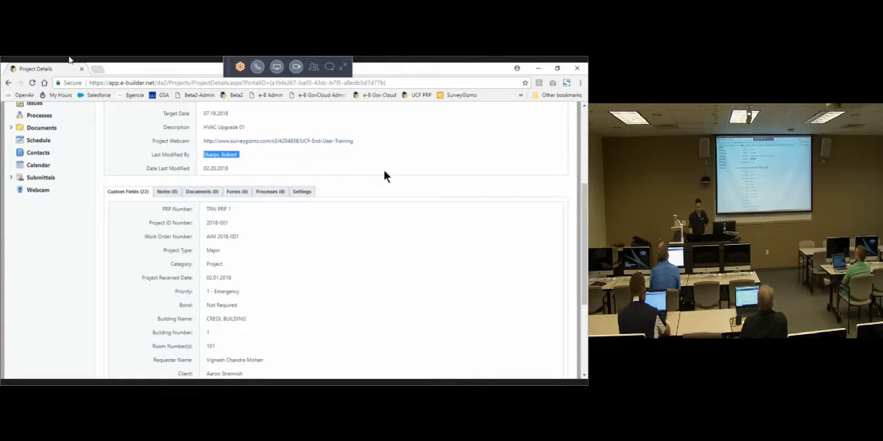
Step: Review the project's custom fields, highlighting the Project ID Number and Work Order Number with their values
scroll(420, 196, down, 1)
scroll(422, 191, down, 2)
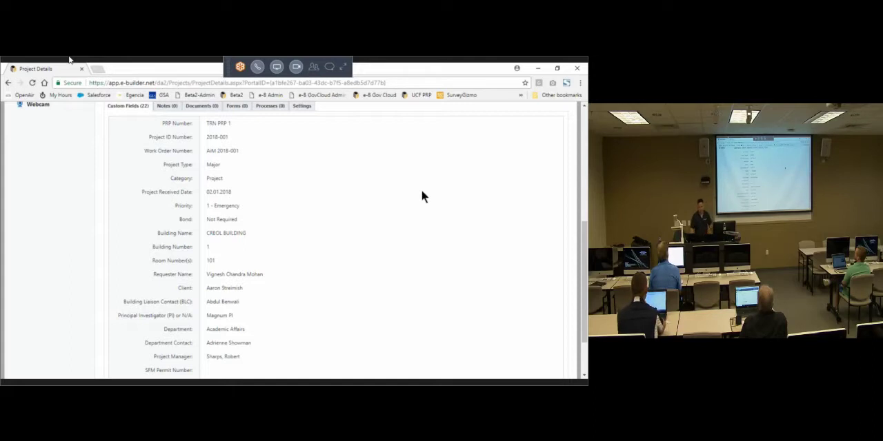
triple_click(174, 136)
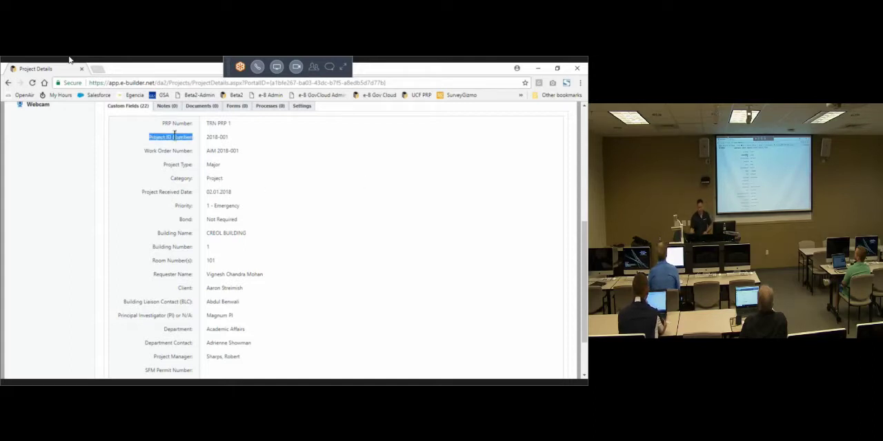
double_click(219, 136)
triple_click(218, 135)
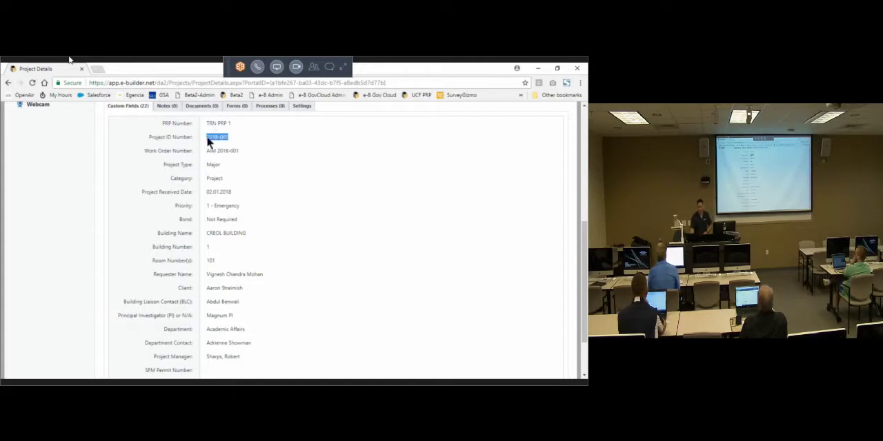
triple_click(173, 140)
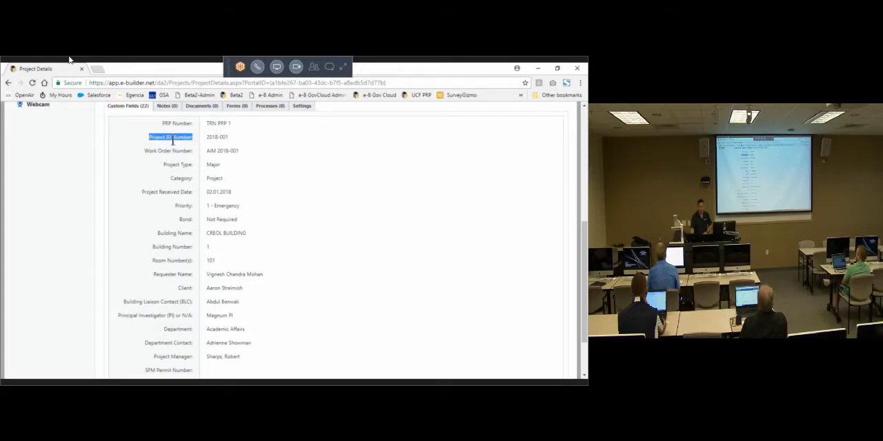
triple_click(182, 151)
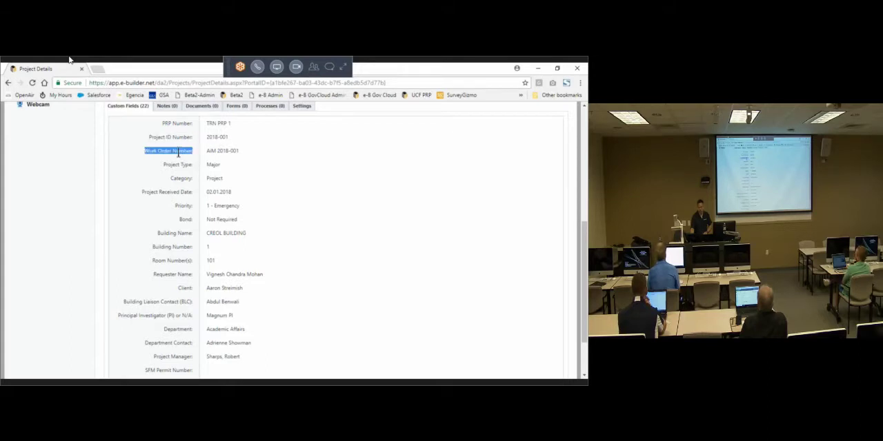
triple_click(226, 149)
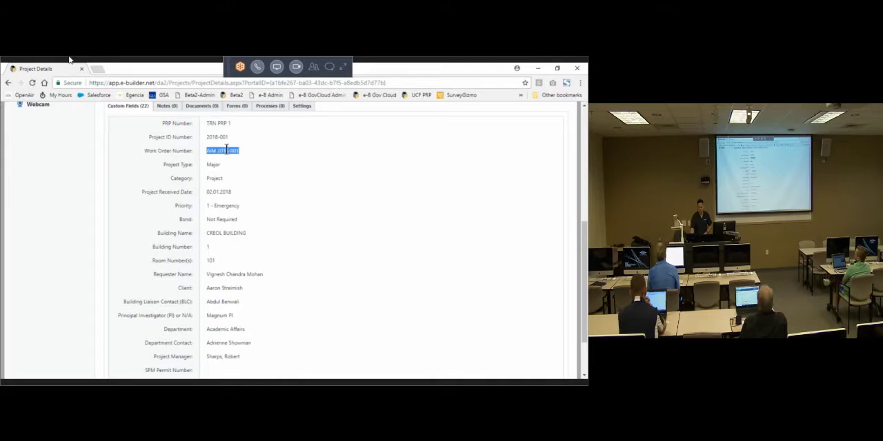
triple_click(219, 149)
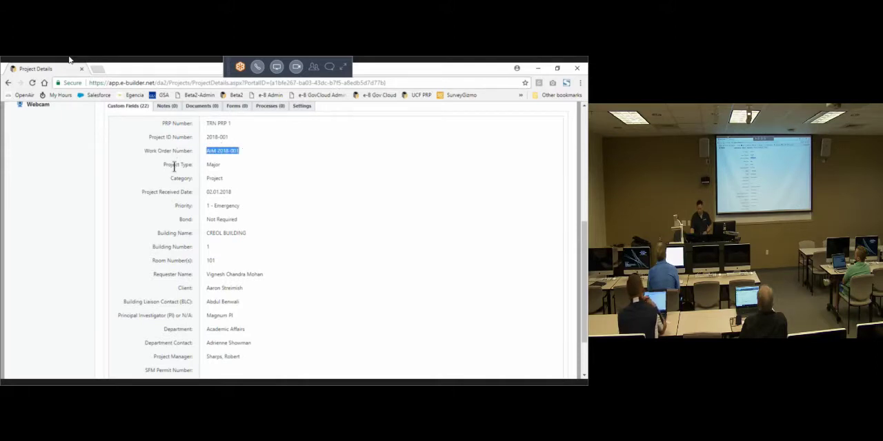
Step: Point out the Project Type, Category, Project Received Date, Priority and Bond custom fields
double_click(213, 165)
double_click(215, 179)
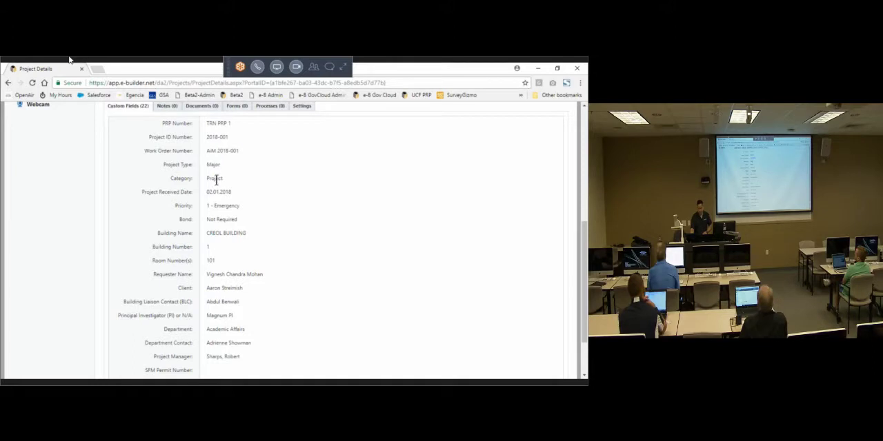
triple_click(187, 192)
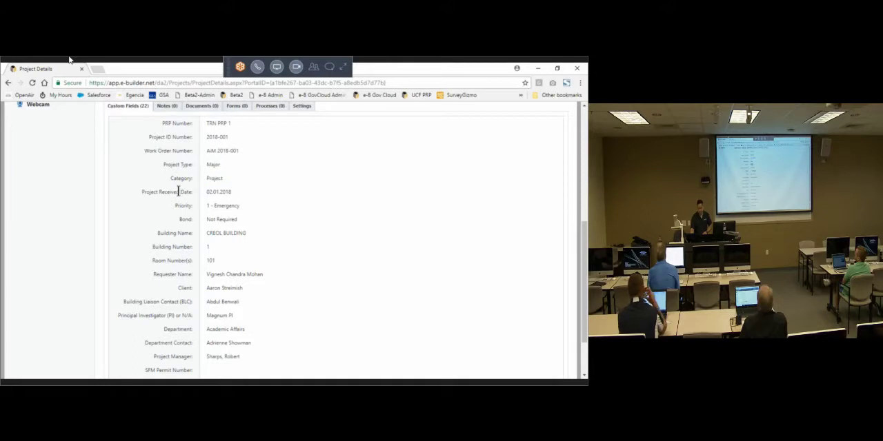
triple_click(219, 205)
triple_click(227, 219)
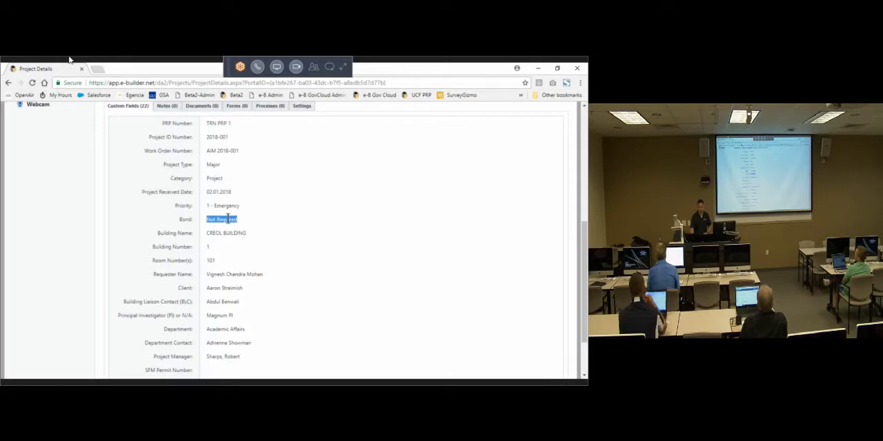
Step: Highlight the Building Number, Requester Name and Project Manager entries among the custom fields
scroll(227, 220, down, 1)
click(177, 200)
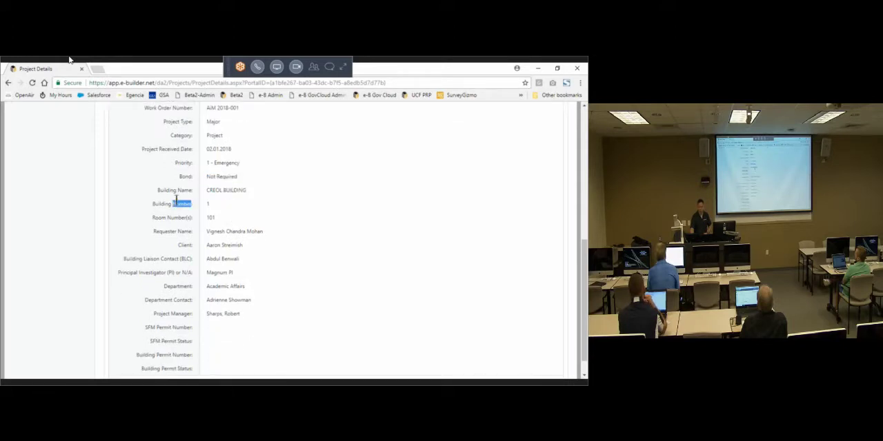
triple_click(235, 230)
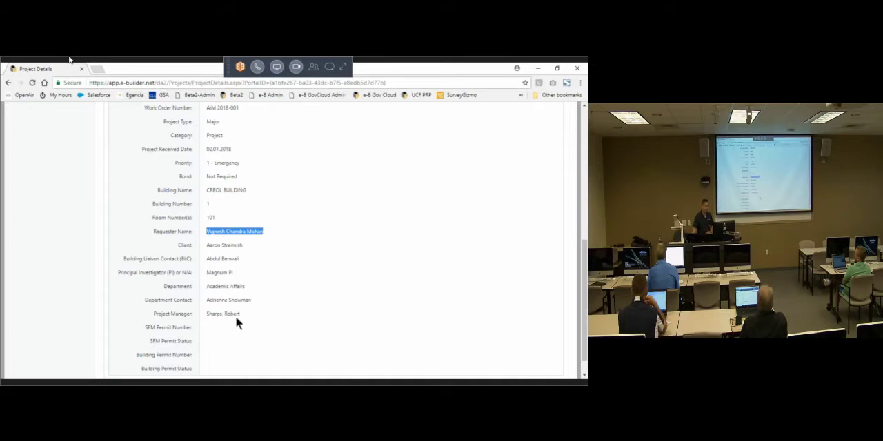
triple_click(214, 315)
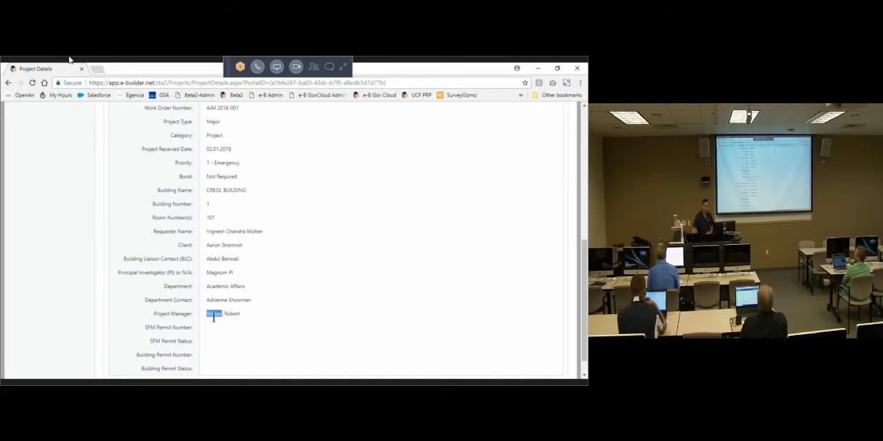
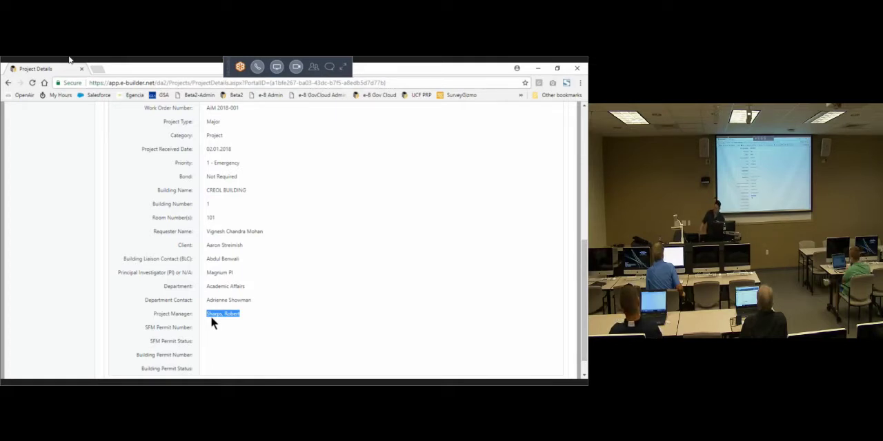
Step: Point out the project photo area of End User Training Project 01 and view the list of other selectable projects
scroll(311, 296, up, 3)
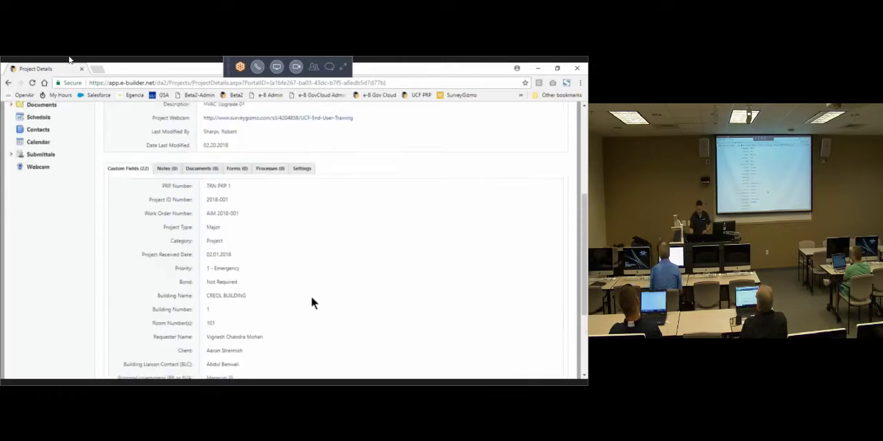
scroll(391, 298, up, 5)
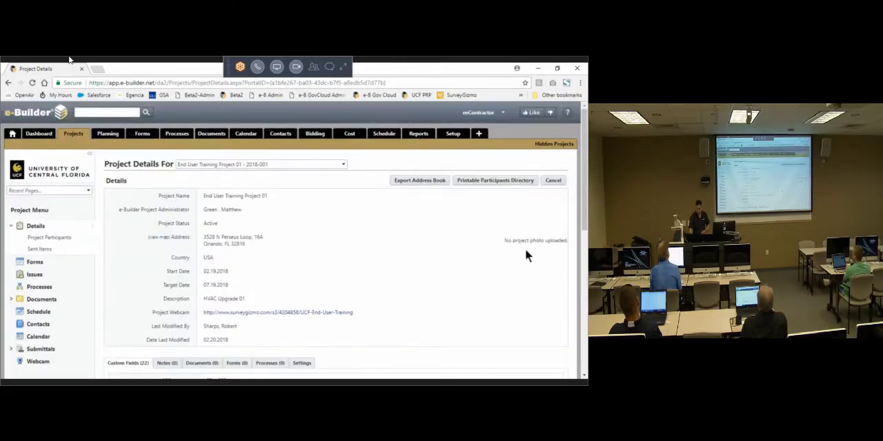
triple_click(527, 240)
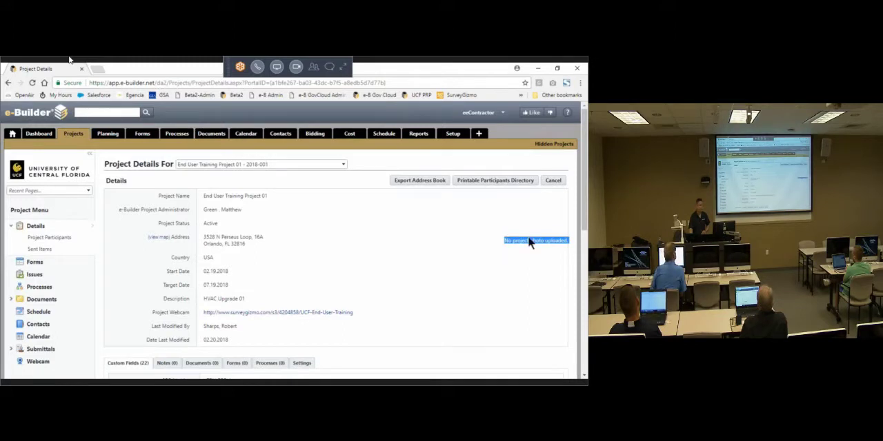
click(343, 166)
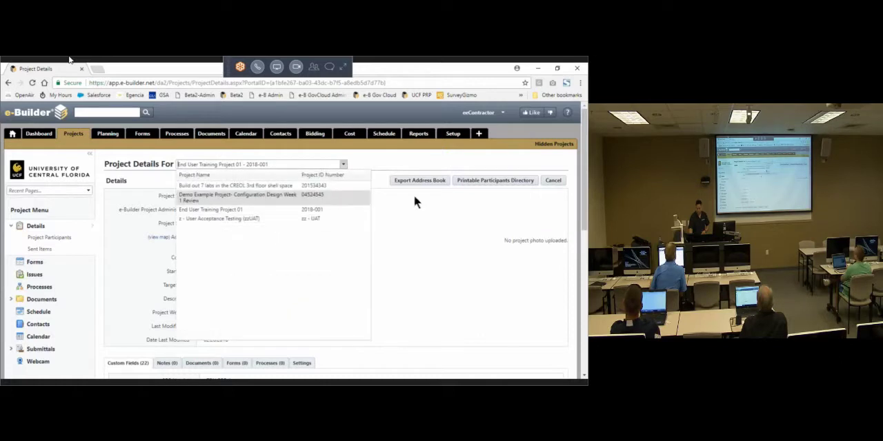
click(462, 164)
Step: Switch to the eeng account and open End User Training Project 08 from the project list
click(478, 113)
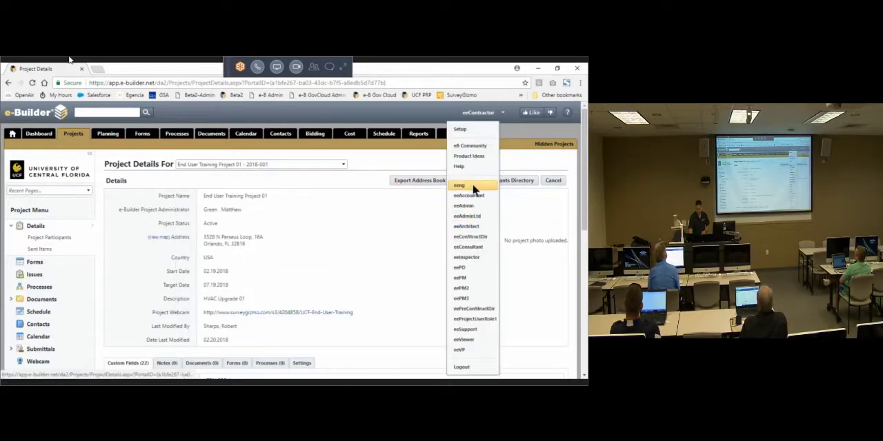
click(473, 187)
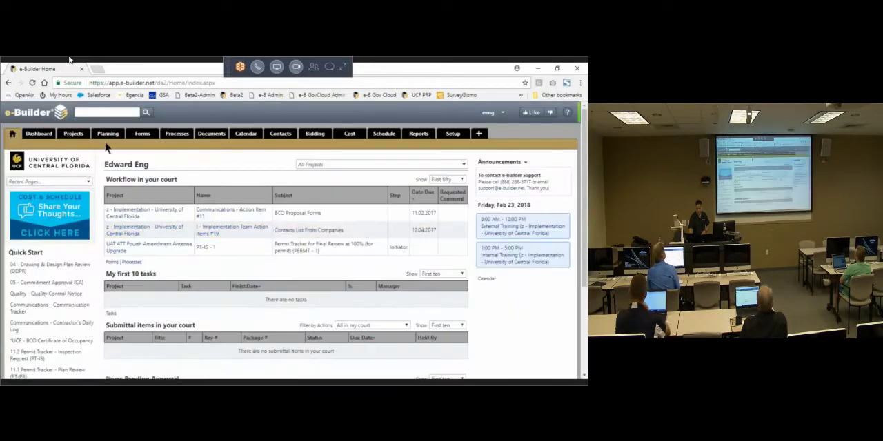
click(69, 138)
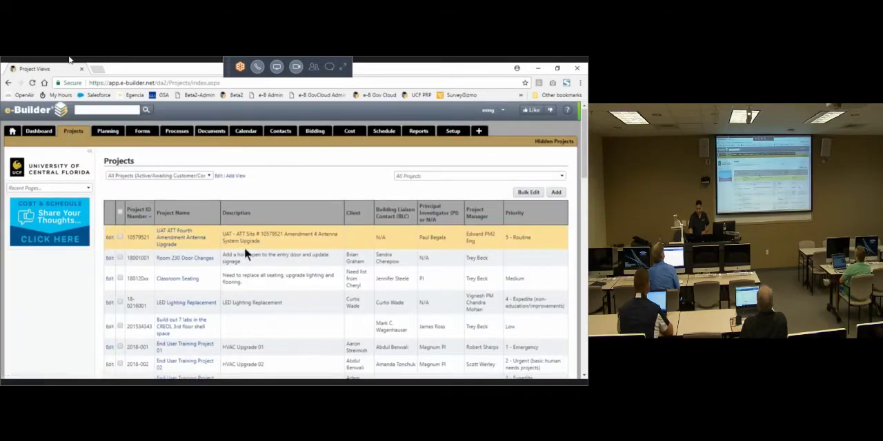
scroll(244, 247, down, 3)
scroll(241, 250, down, 4)
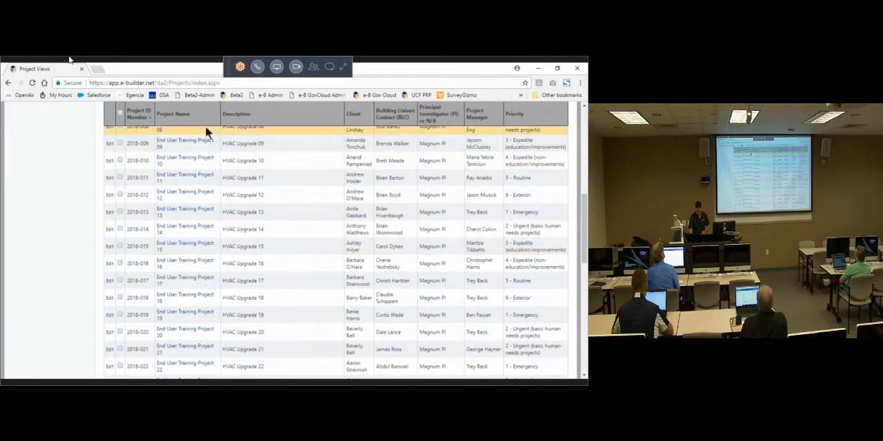
click(157, 130)
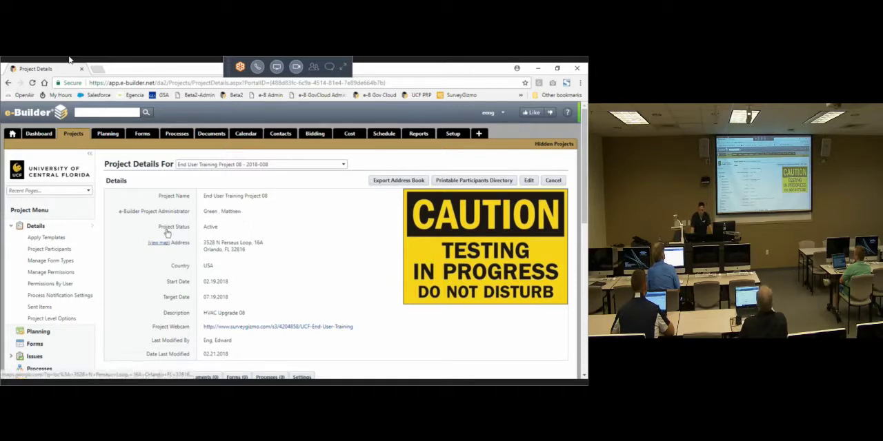
Step: Highlight the Project Details For heading and switch the project details to End User Training Project 16
drag(103, 164, 165, 165)
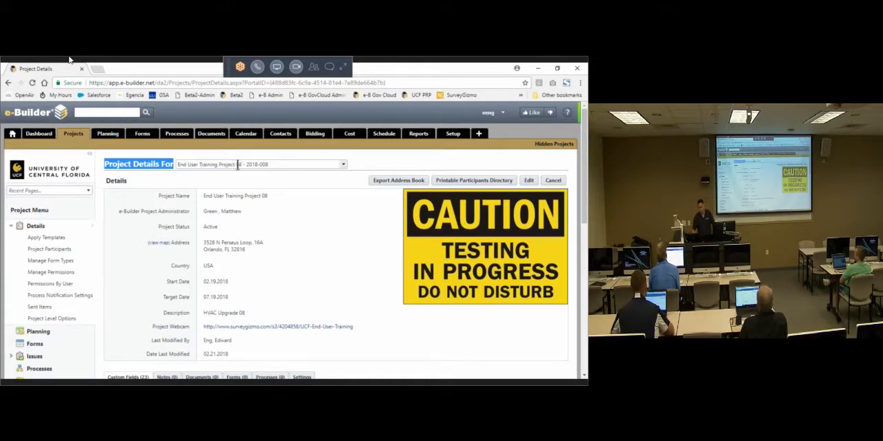
click(238, 165)
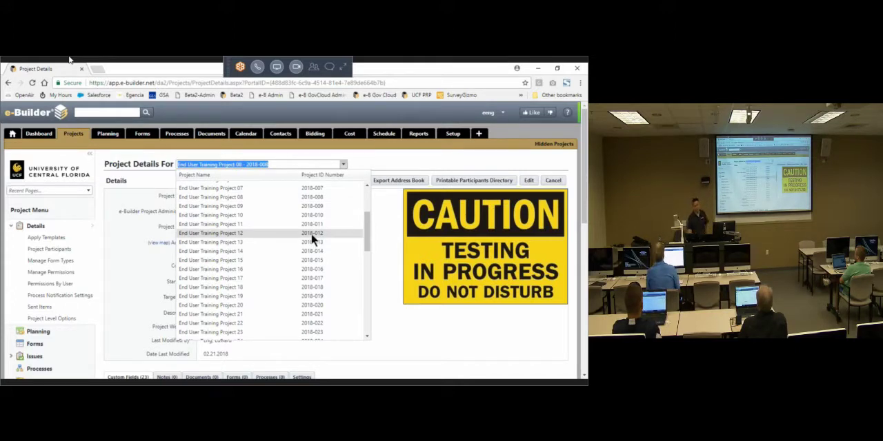
scroll(287, 232, down, 2)
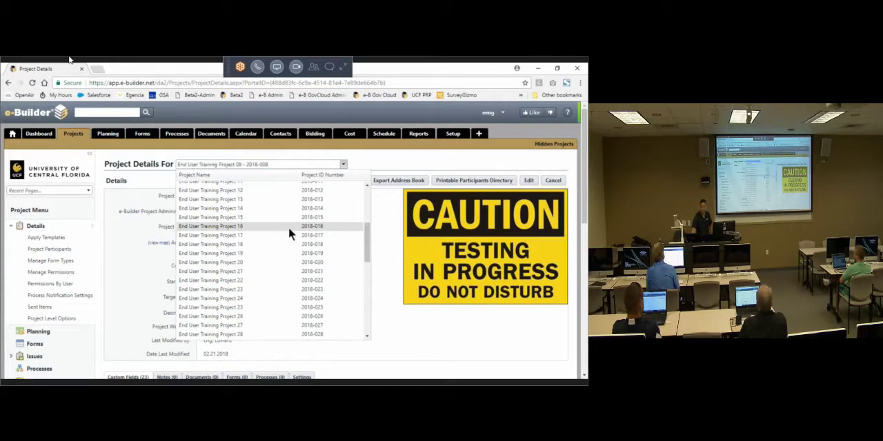
click(288, 227)
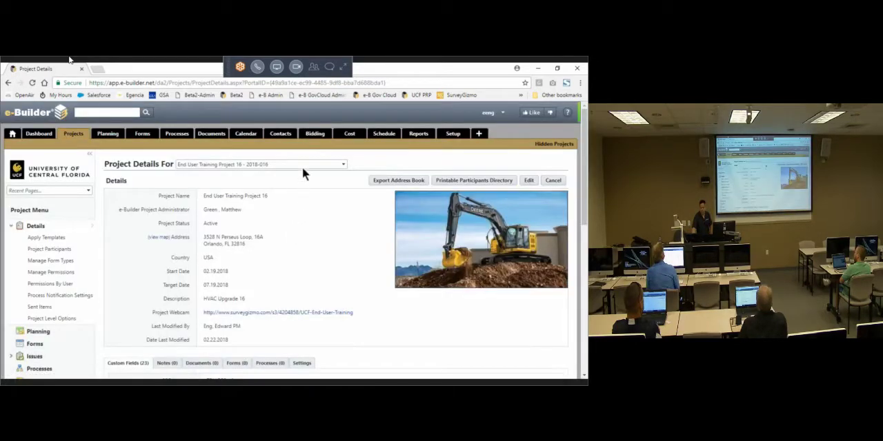
Step: Switch the project details to End User Training Project 25 and look over its page
click(303, 167)
click(256, 273)
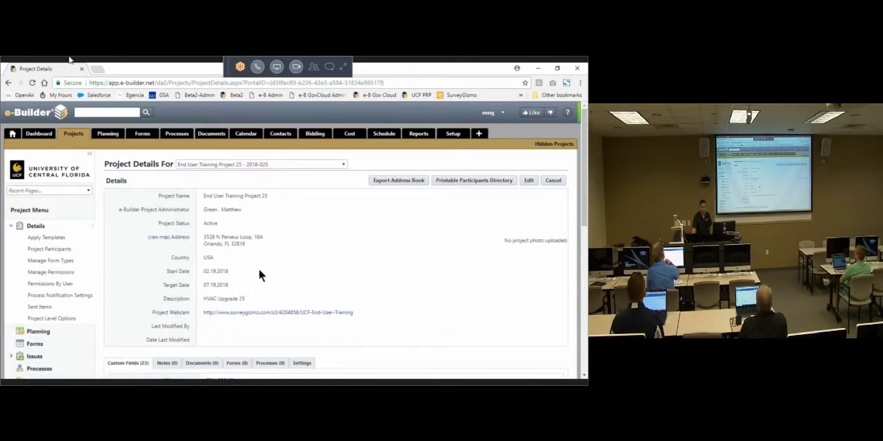
scroll(260, 268, down, 3)
scroll(260, 267, up, 3)
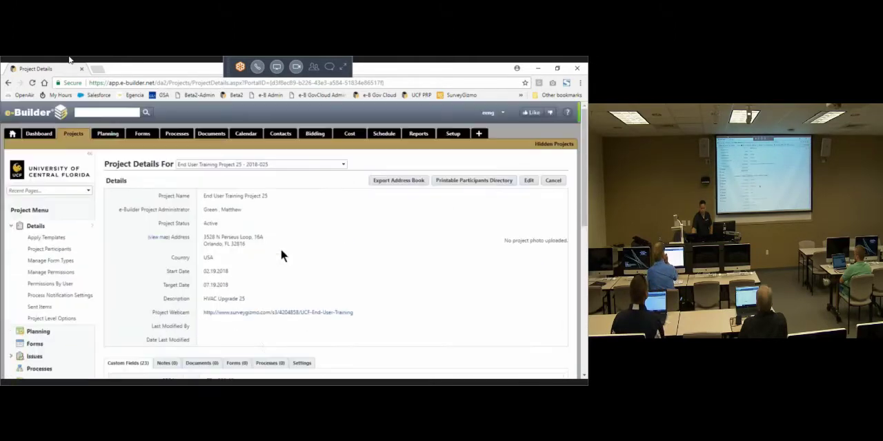
Step: Highlight the details page heading and return to End User Training Project 08 through the project selector
scroll(142, 138, down, 1)
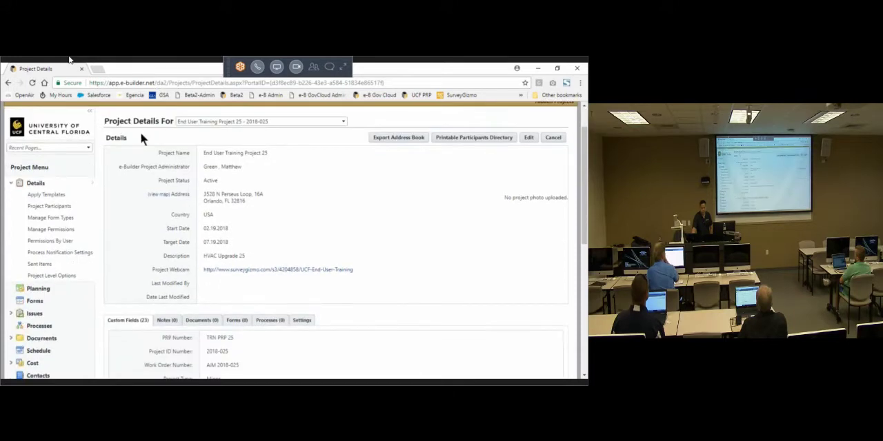
drag(104, 121, 169, 121)
click(227, 121)
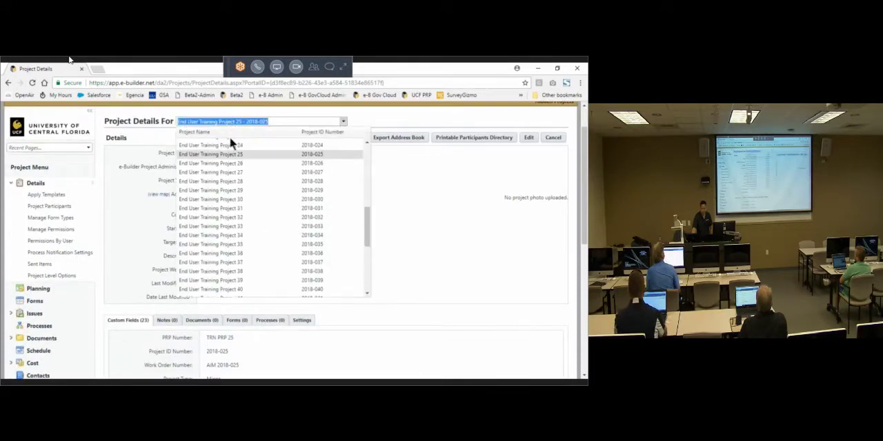
scroll(266, 204, up, 5)
scroll(264, 206, up, 2)
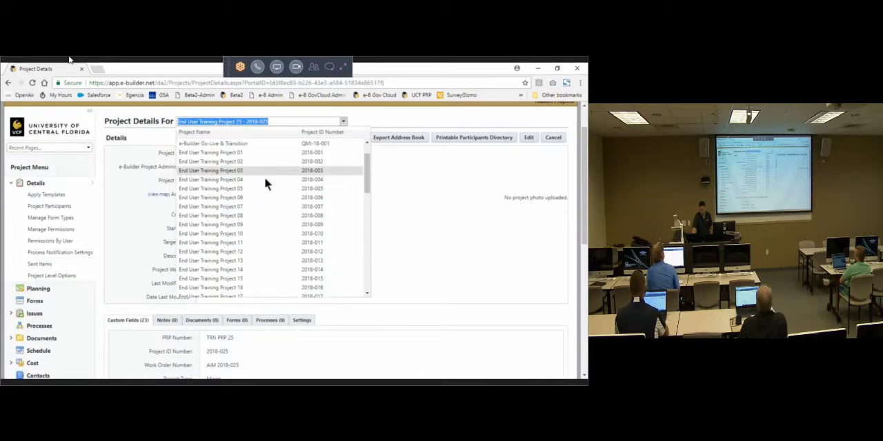
click(251, 214)
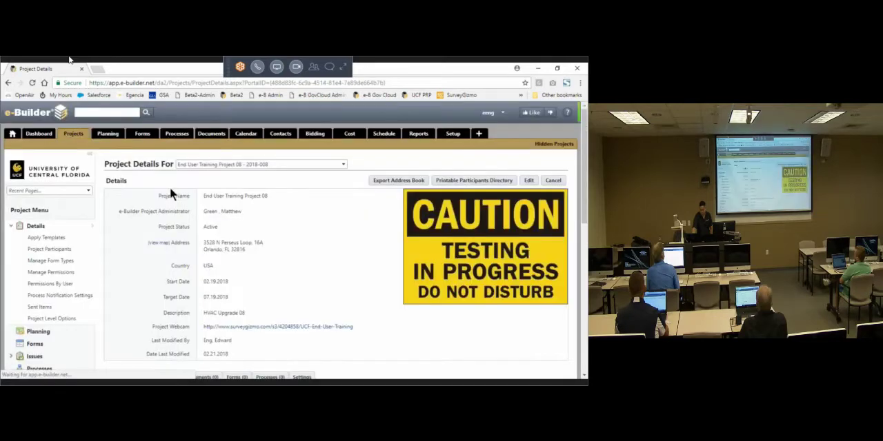
Step: Open the map for the project's address, close it, and look over the project menu and details
click(154, 207)
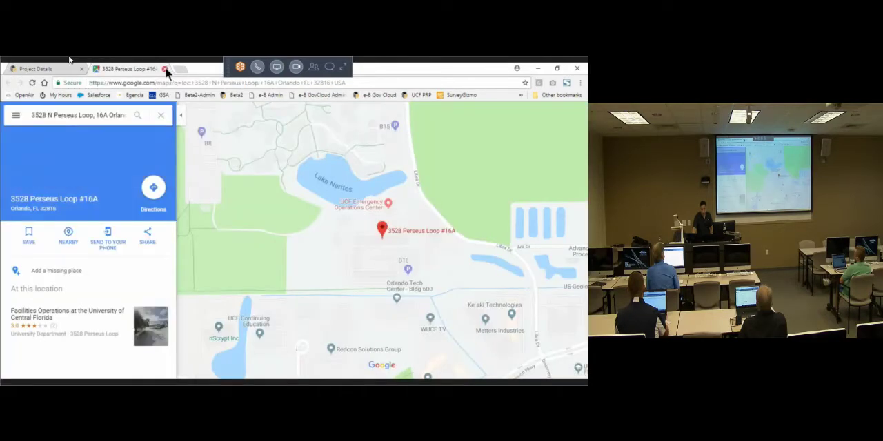
click(164, 69)
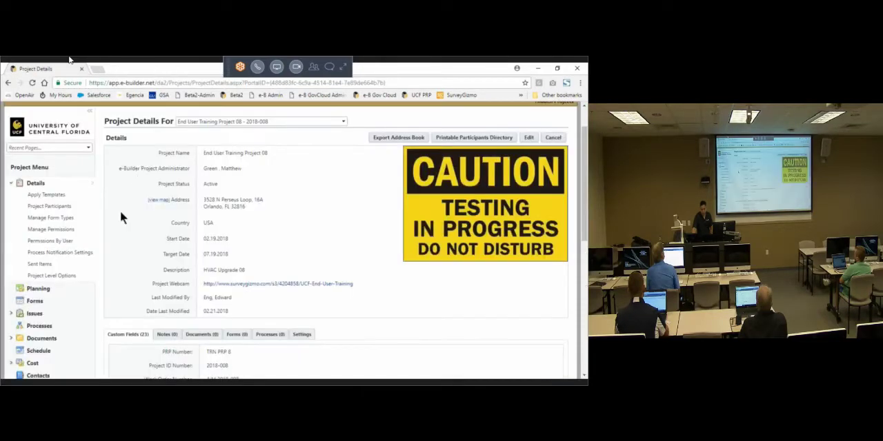
scroll(109, 236, down, 1)
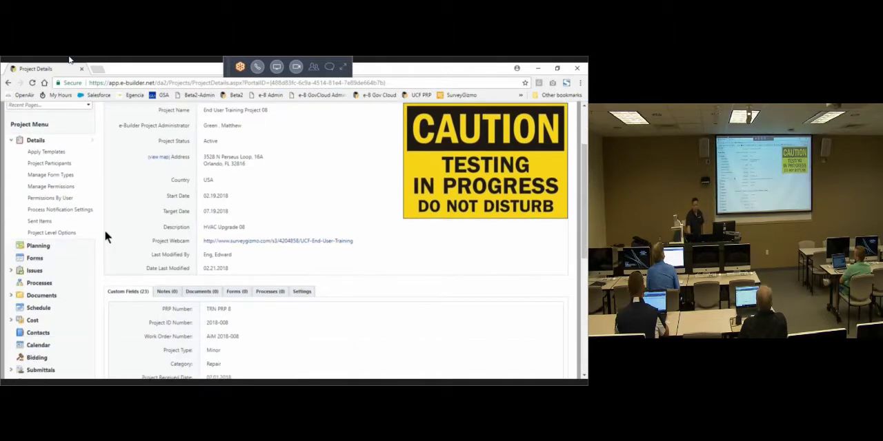
scroll(322, 333, up, 2)
Step: Switch to the eeContractor account and open End User Training Project 01 from its project list
click(502, 115)
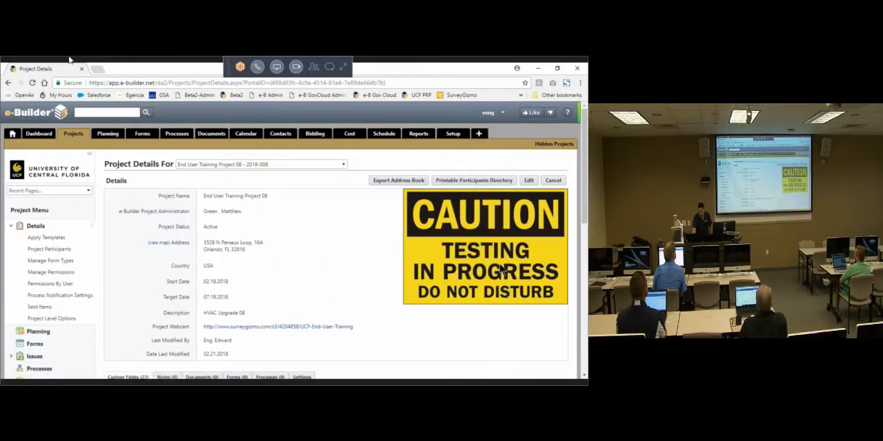
click(501, 122)
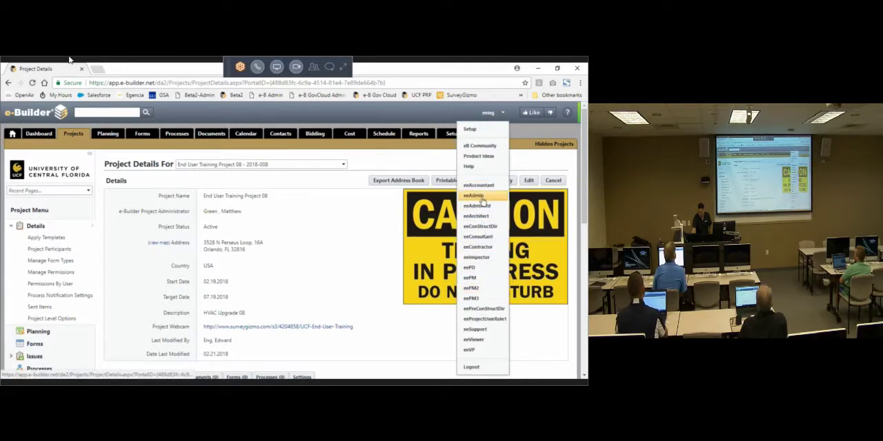
click(479, 248)
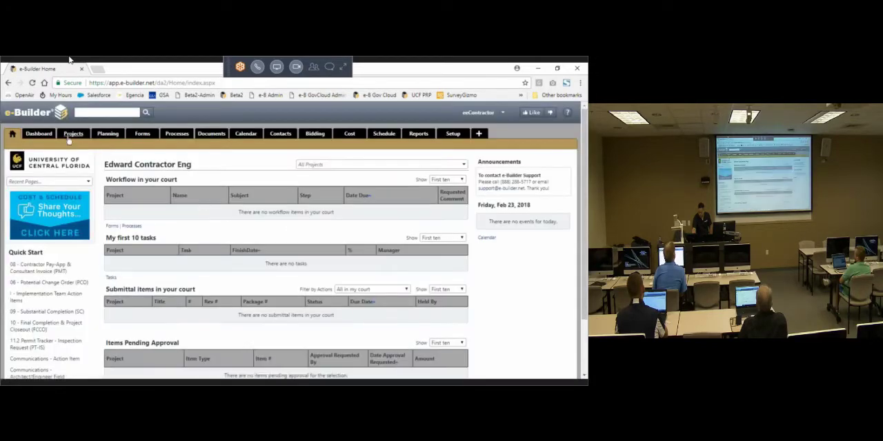
click(70, 136)
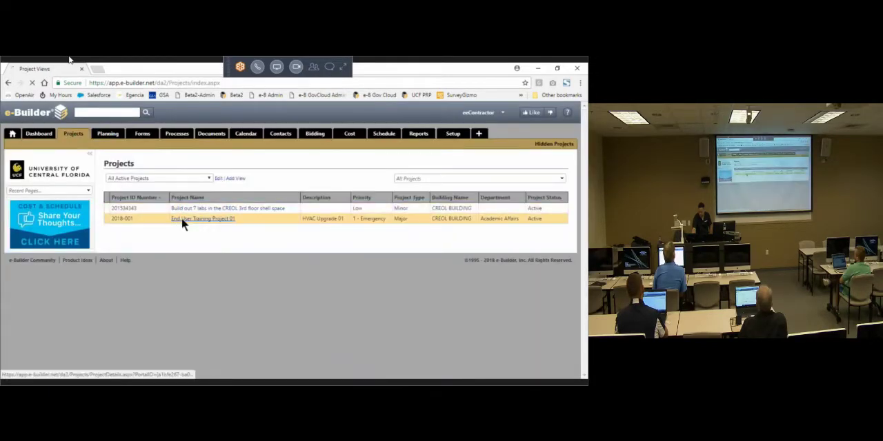
click(181, 220)
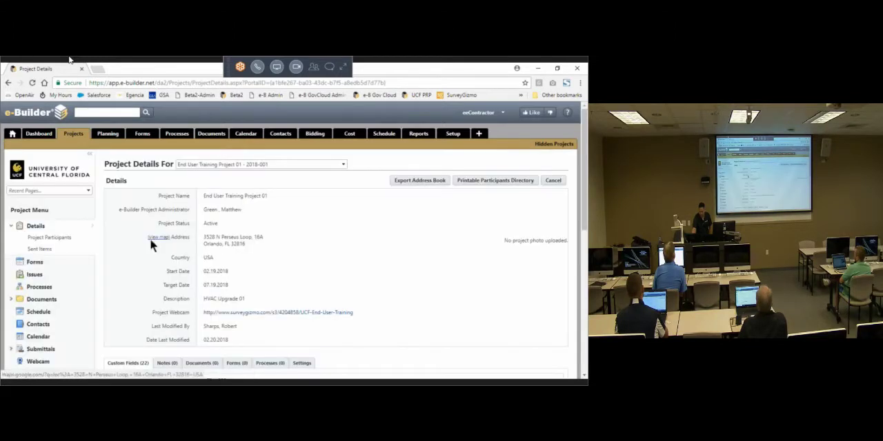
Step: Open the Forms page of End User Training Project 01
scroll(142, 237, down, 3)
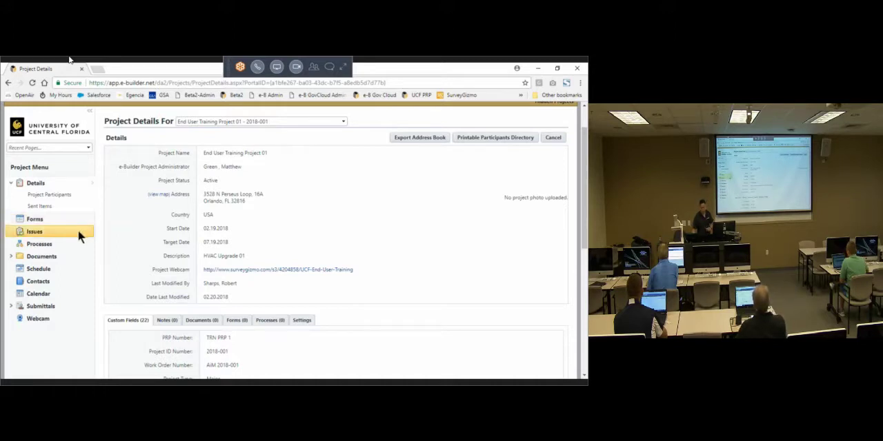
click(44, 222)
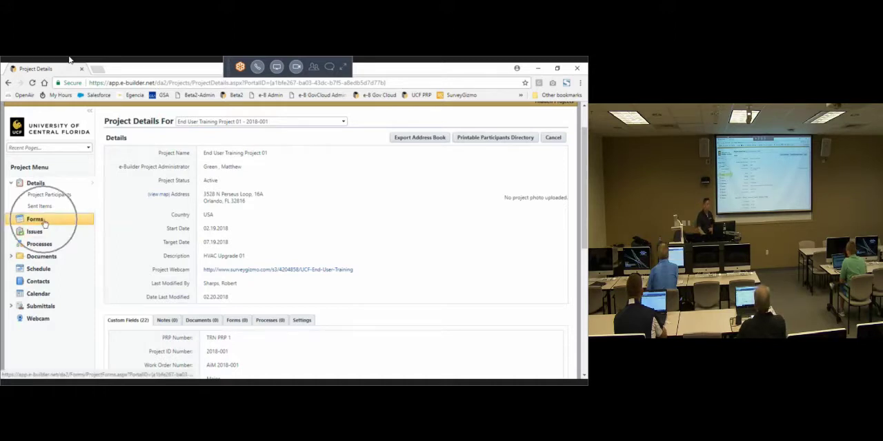
click(42, 219)
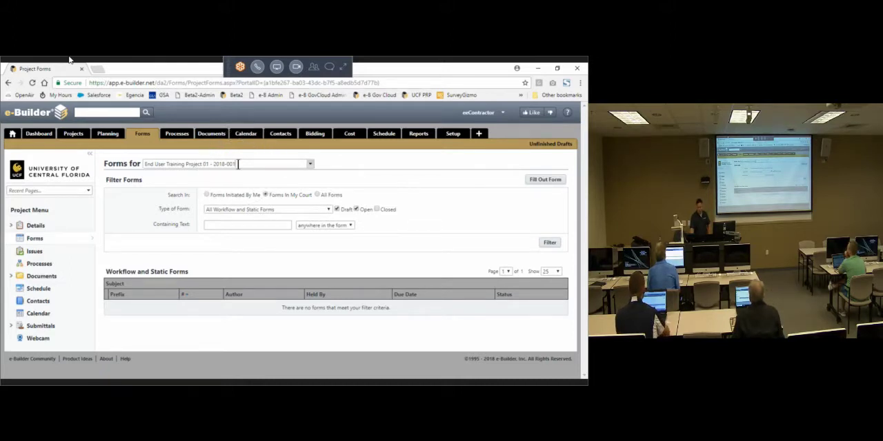
Step: Switch the Forms page to the Build out 7 labs in the CREOL 3rd floor shell space project and back to End User Training Project 01
click(238, 164)
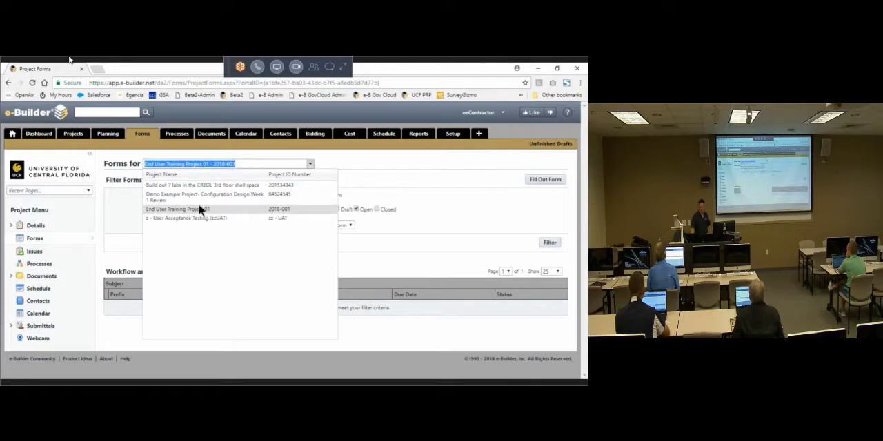
click(197, 187)
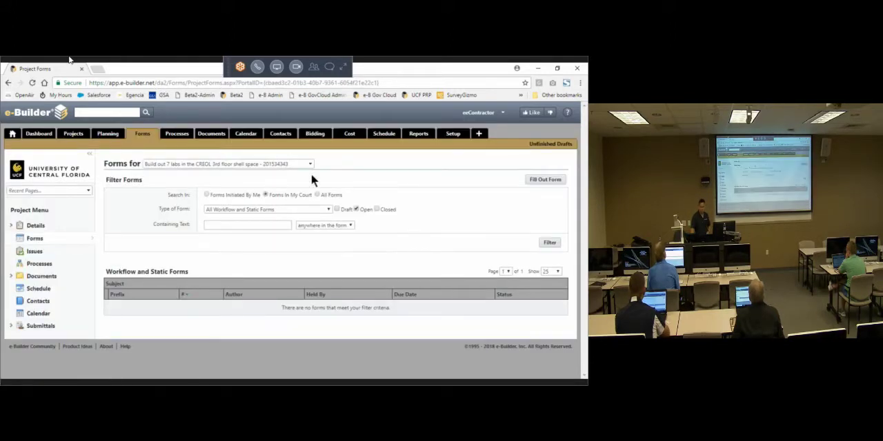
click(310, 163)
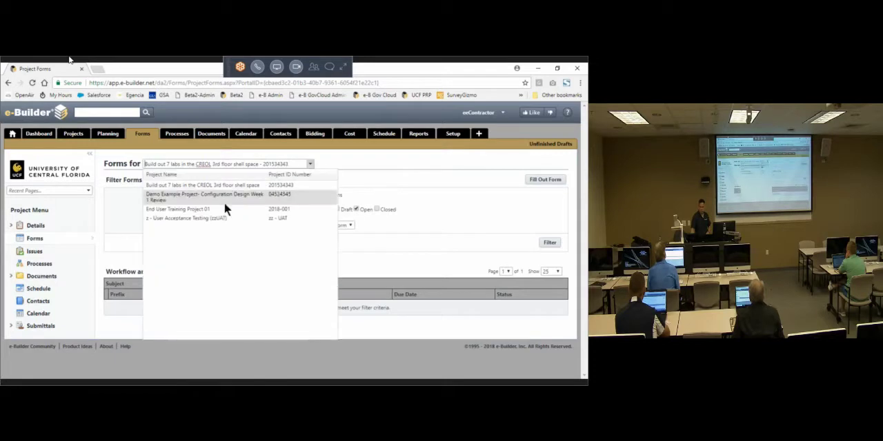
click(178, 209)
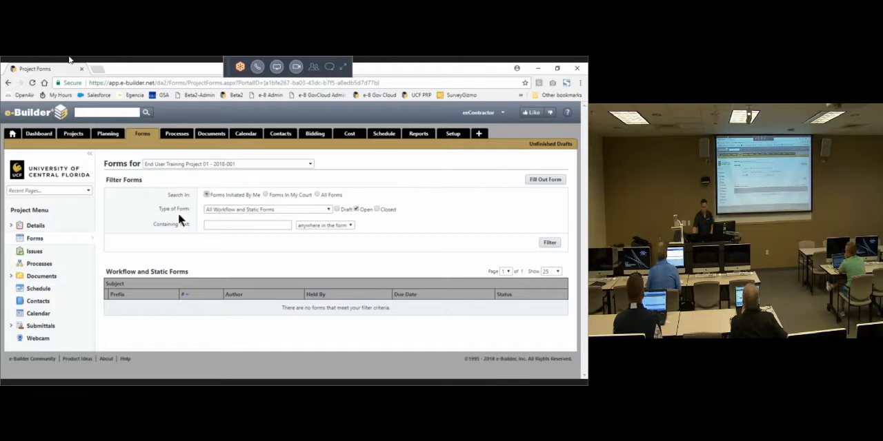
Step: Look through the workflow and static form types offered in the Type of Form filter without choosing another one
click(271, 208)
scroll(291, 256, down, 5)
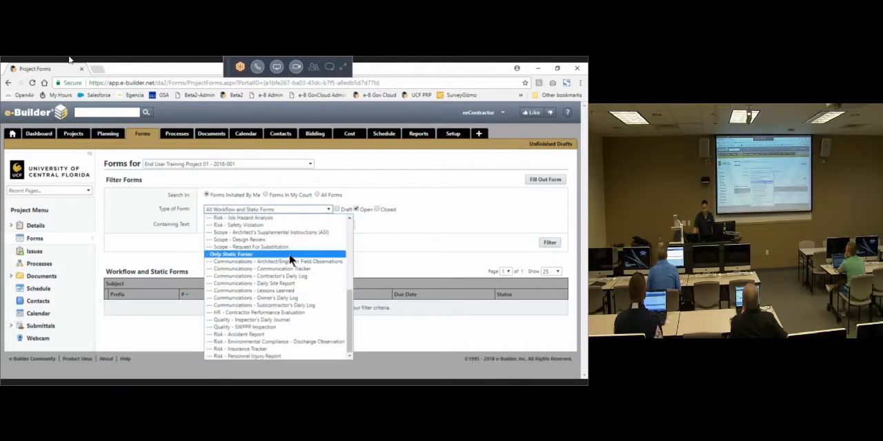
scroll(294, 255, up, 4)
scroll(295, 255, down, 4)
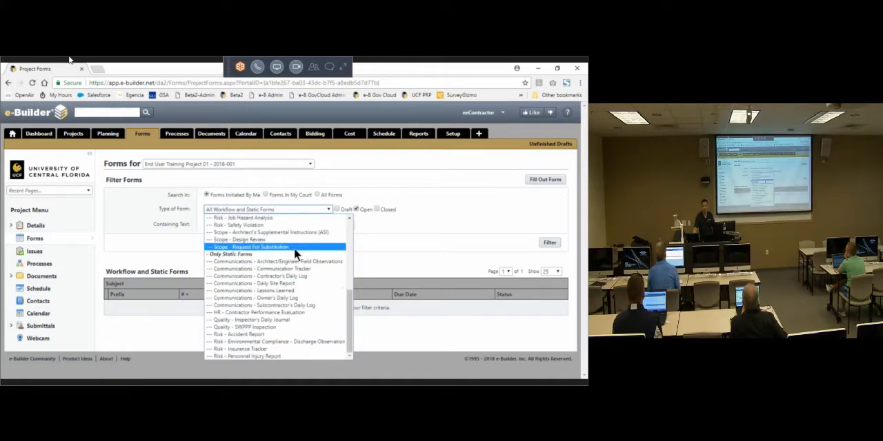
scroll(294, 248, down, 2)
click(397, 233)
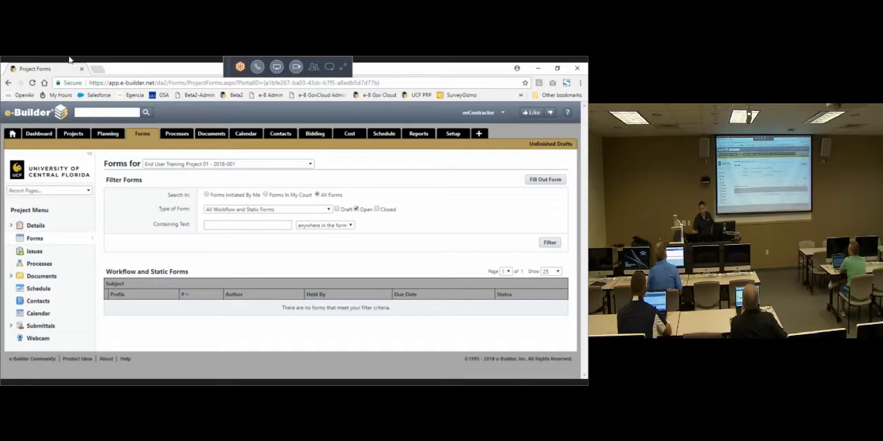
Step: Open the home page in a separate browser tab, look at the Workflow in your court section, and return to the project's Forms page
right_click(12, 133)
click(41, 140)
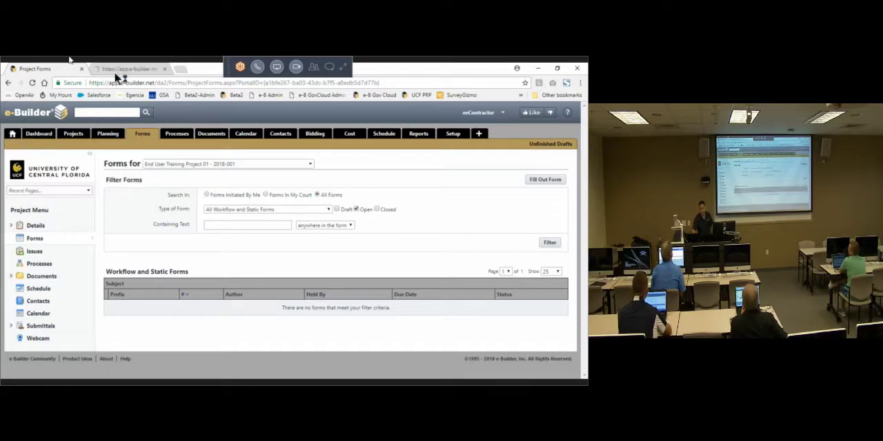
click(121, 69)
triple_click(131, 180)
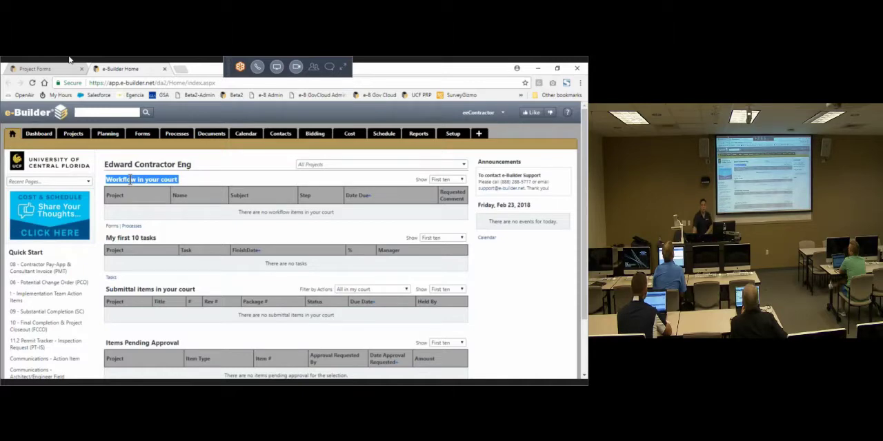
click(41, 69)
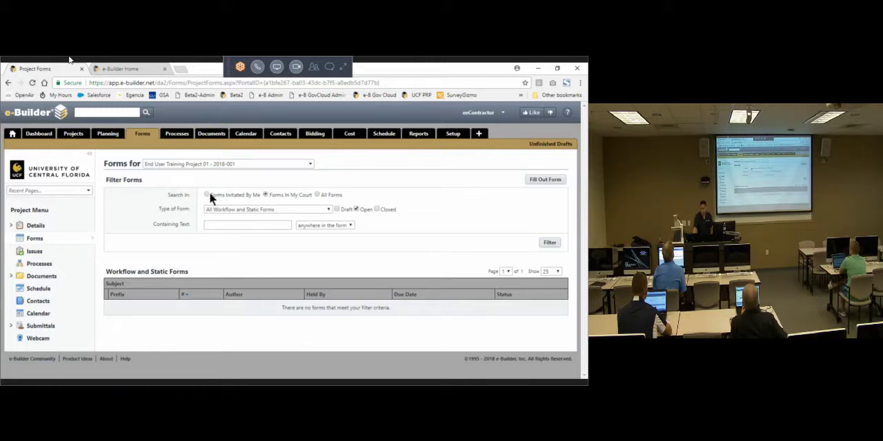
Step: Filter the project's forms to All Forms of every workflow and static type, including Draft, Open and Closed statuses
click(318, 196)
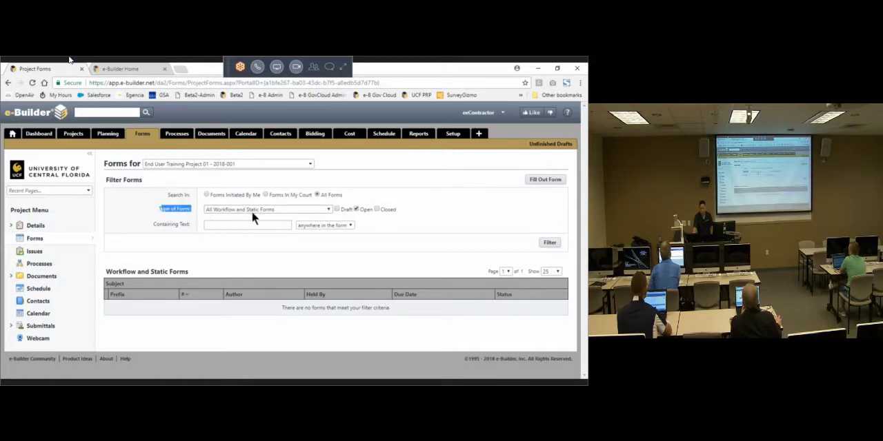
click(386, 193)
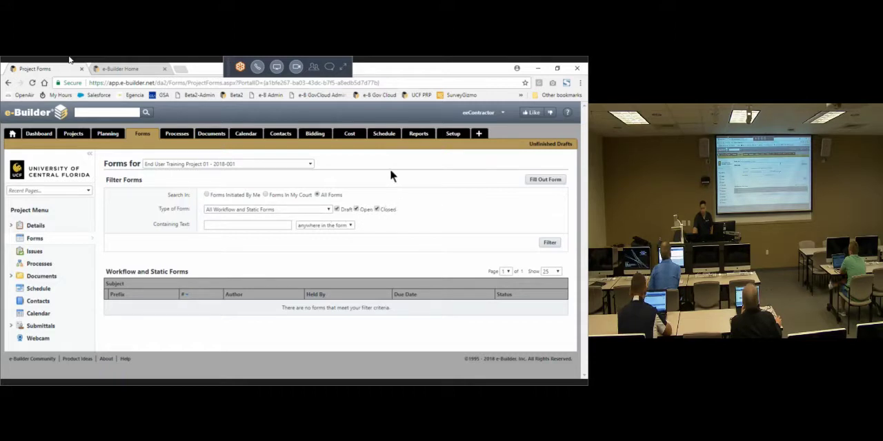
drag(401, 208, 333, 212)
click(402, 180)
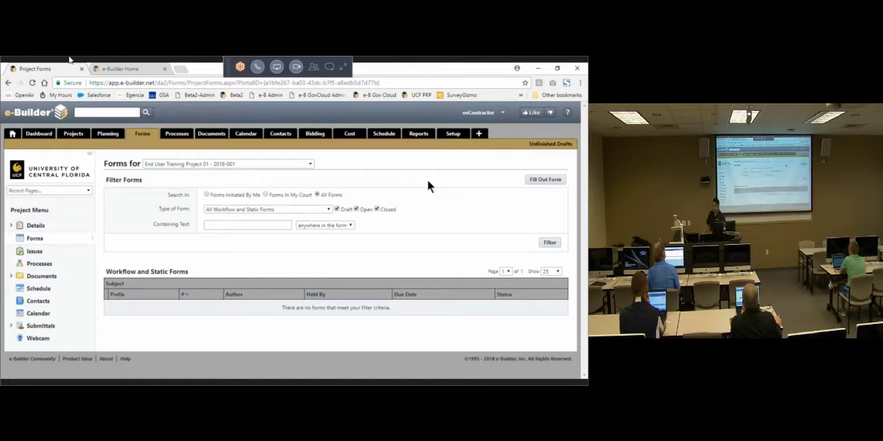
click(553, 243)
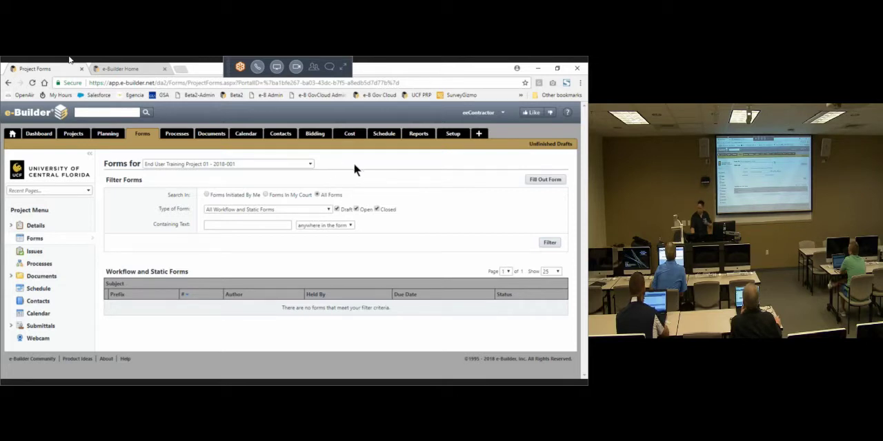
Step: Open the list of forms that can be filled out, look over its Workflow Forms and Static Forms sections, and close it
click(537, 181)
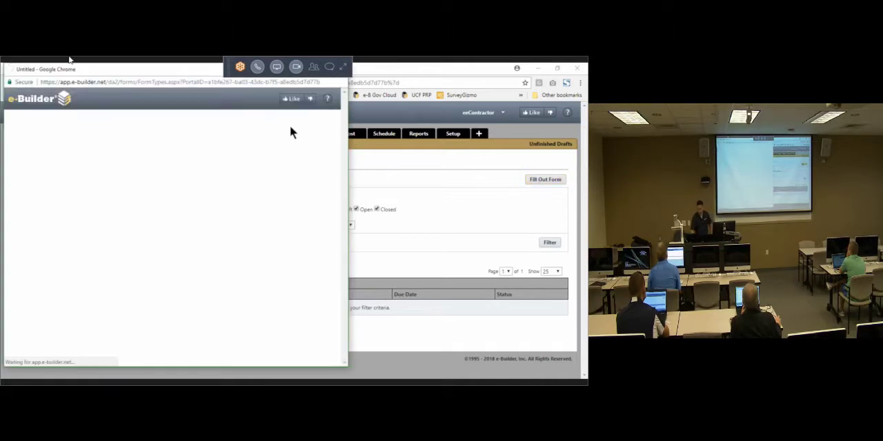
click(320, 69)
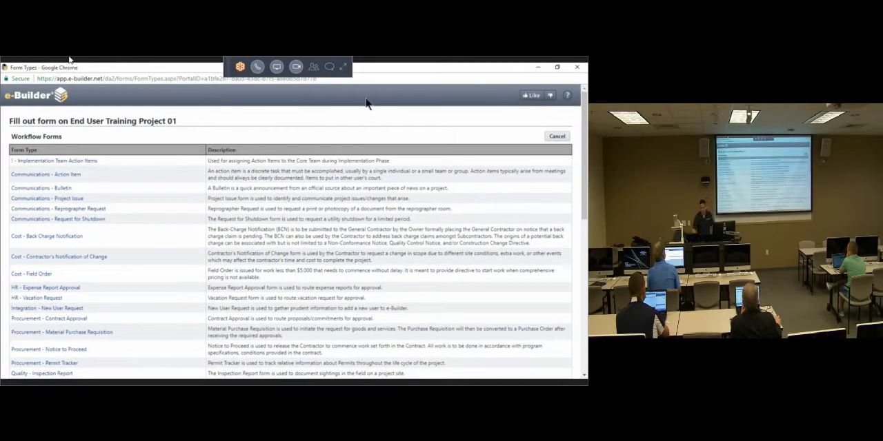
scroll(369, 167, down, 5)
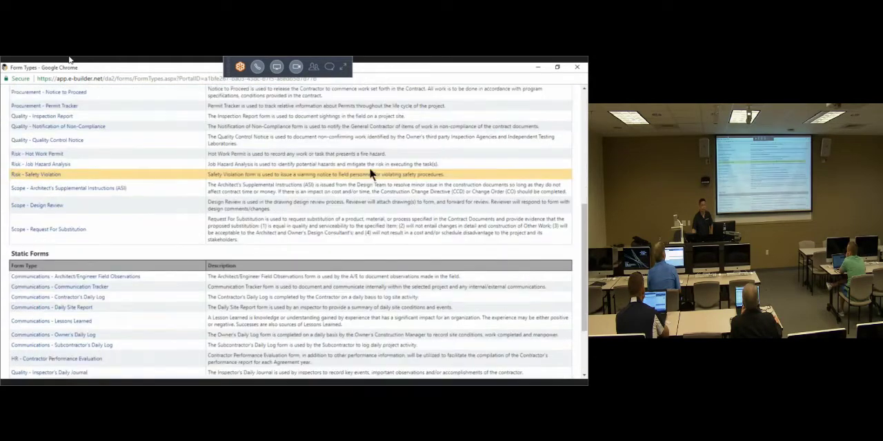
scroll(369, 173, down, 2)
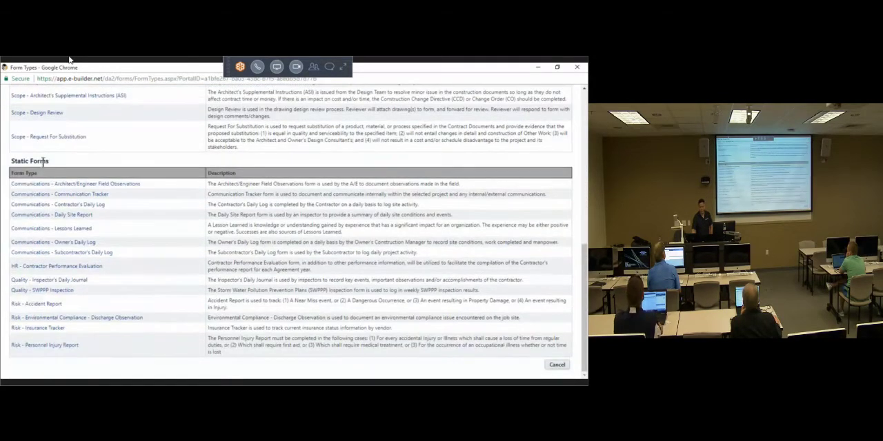
triple_click(34, 160)
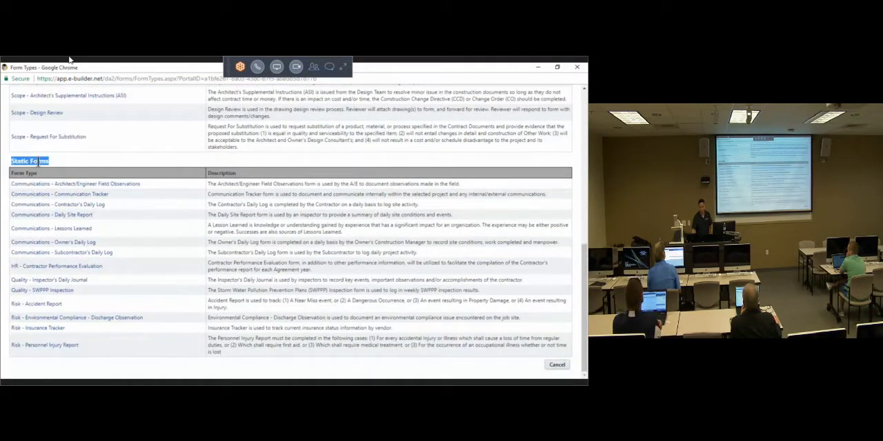
click(390, 171)
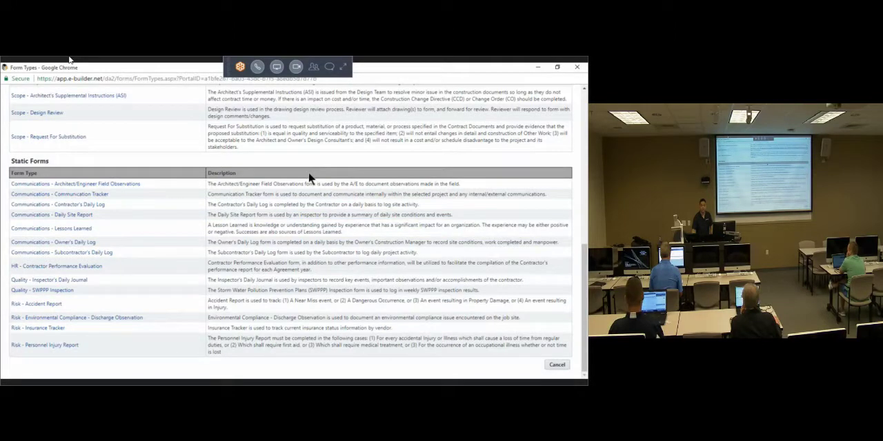
scroll(376, 178, up, 5)
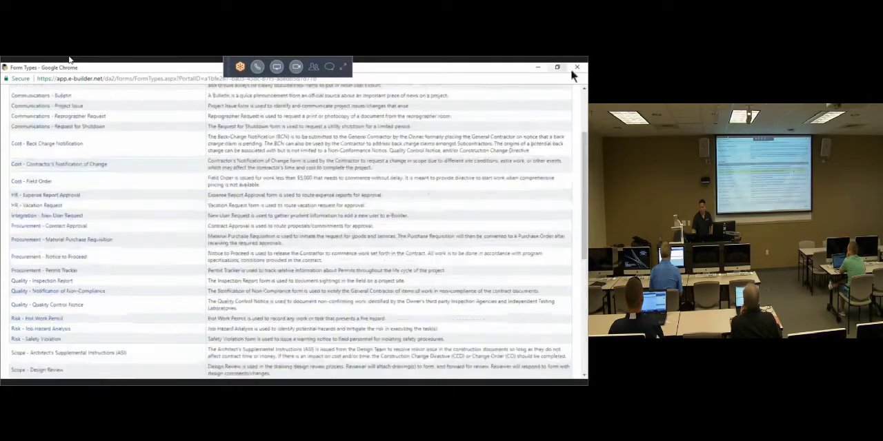
click(577, 67)
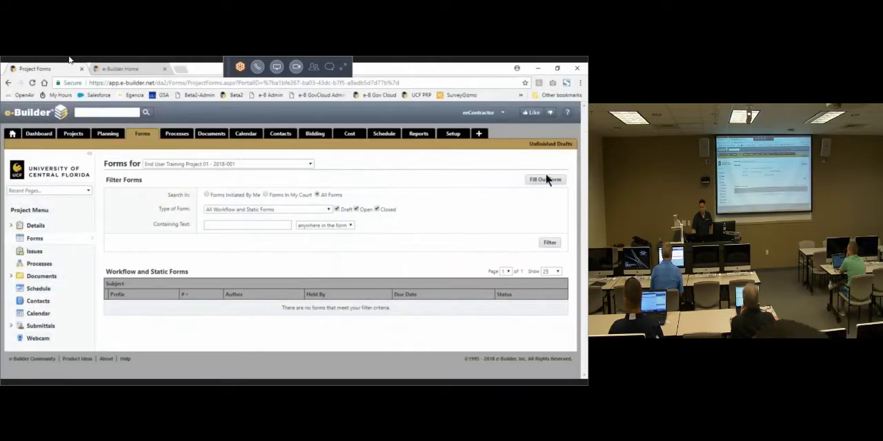
key(ctrl)
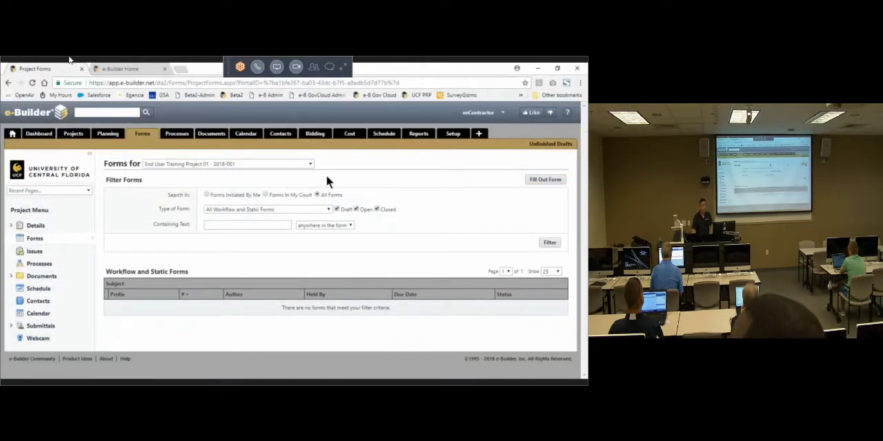
Step: Reopen the list of forms to fill out for End User Training Project 01 and review its Workflow Forms and Static Forms sections
click(534, 181)
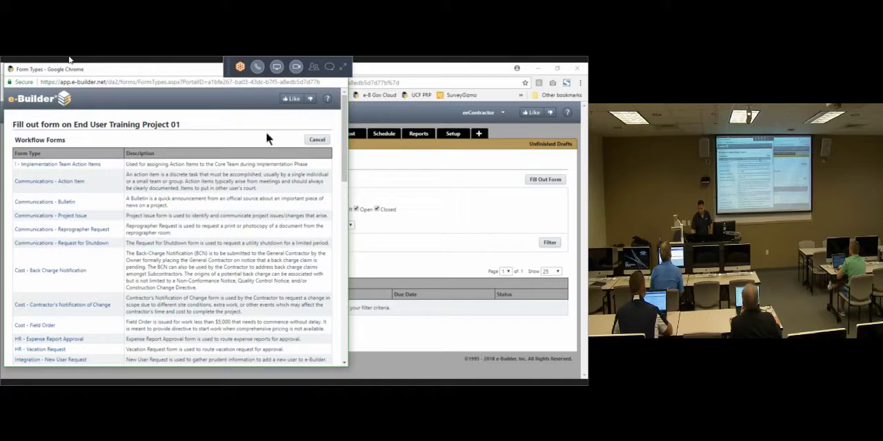
click(318, 70)
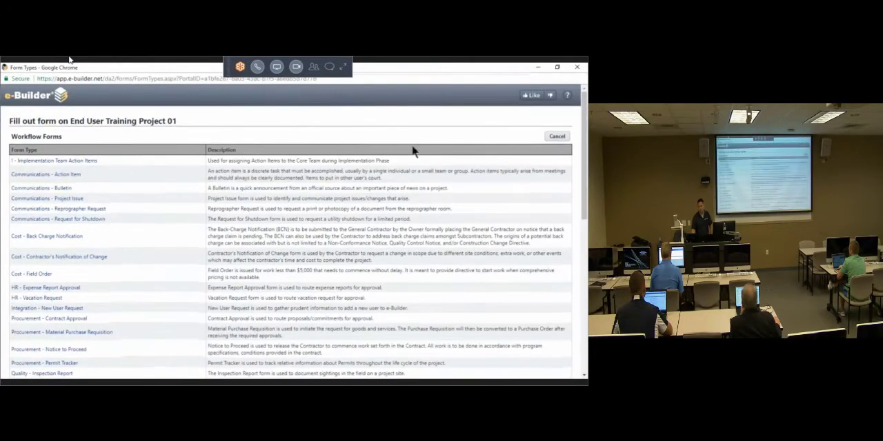
triple_click(49, 137)
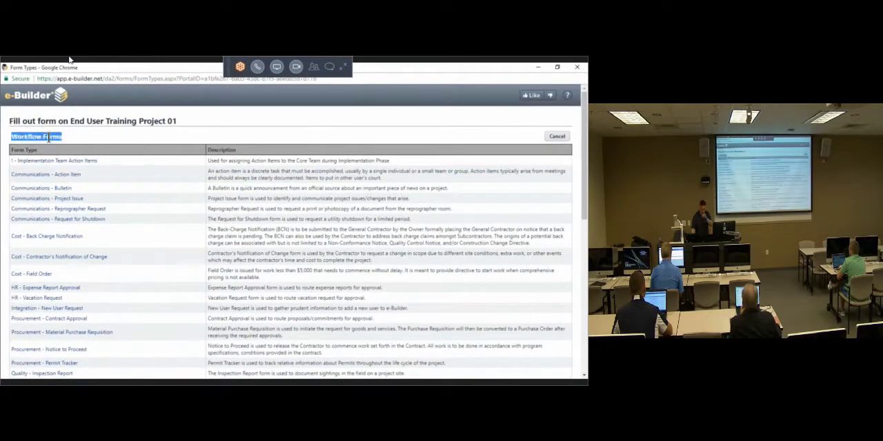
double_click(123, 121)
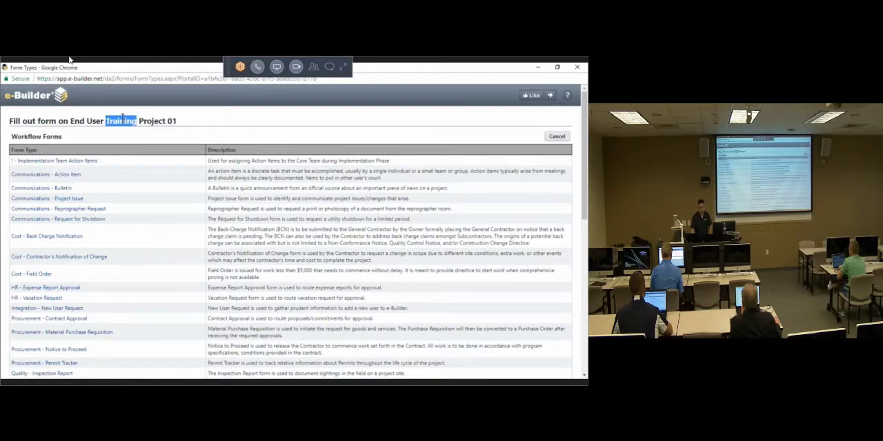
click(122, 117)
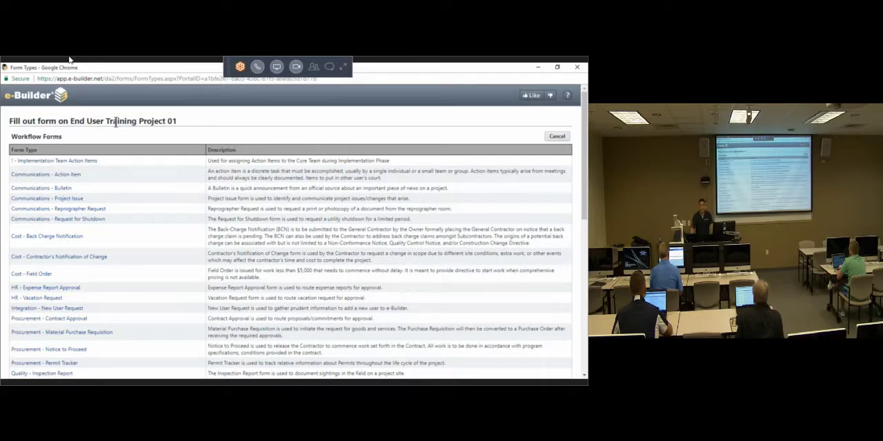
drag(71, 121, 164, 121)
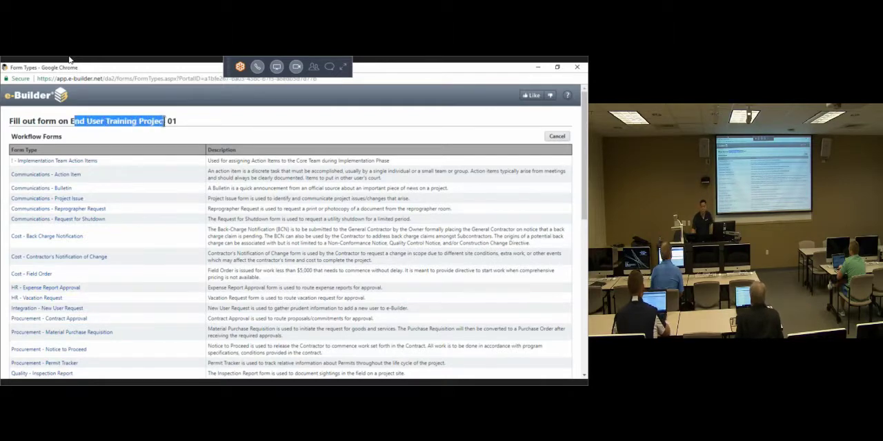
click(43, 148)
double_click(28, 136)
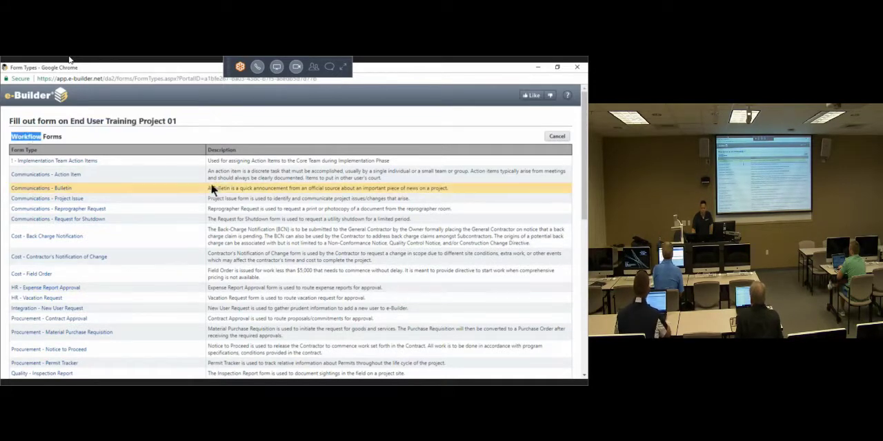
triple_click(15, 136)
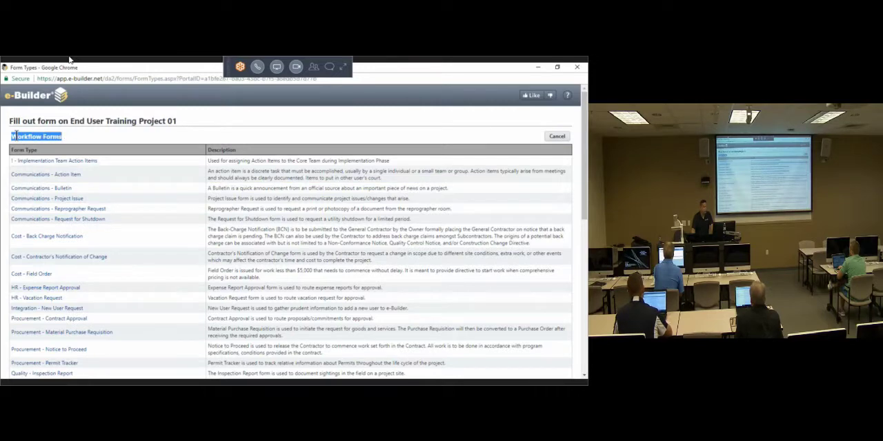
scroll(214, 220, down, 5)
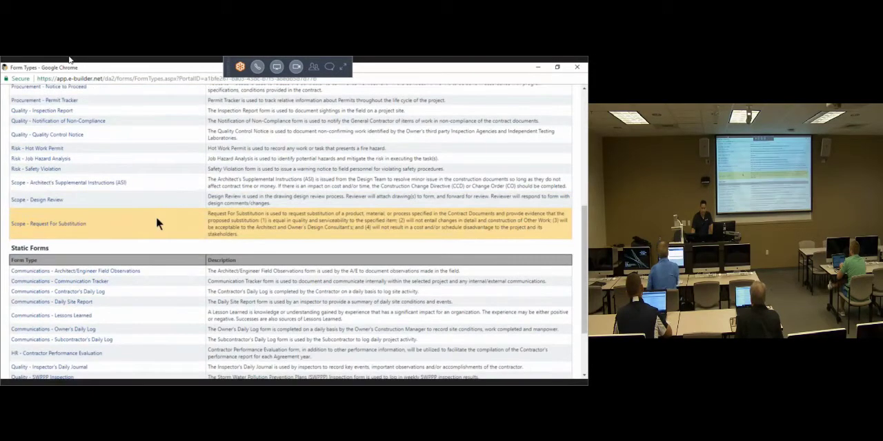
scroll(156, 216, down, 2)
triple_click(27, 161)
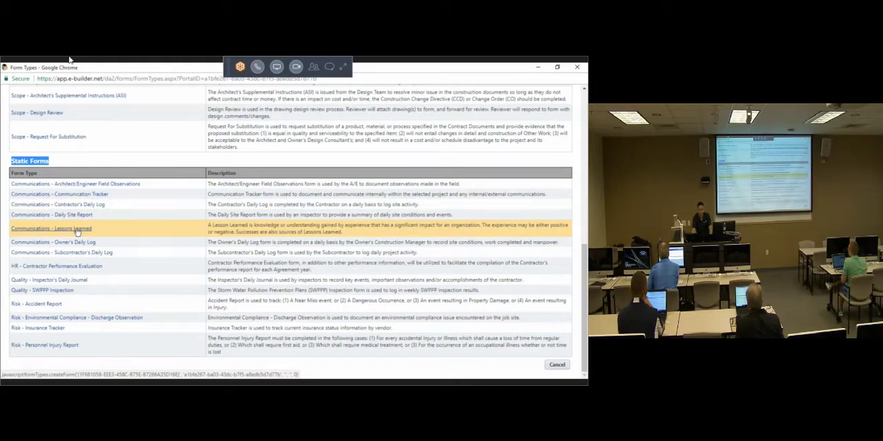
Step: Start a Communications - Lessons Learned static form and look over its fields, including the project and form type
key(ctrl)
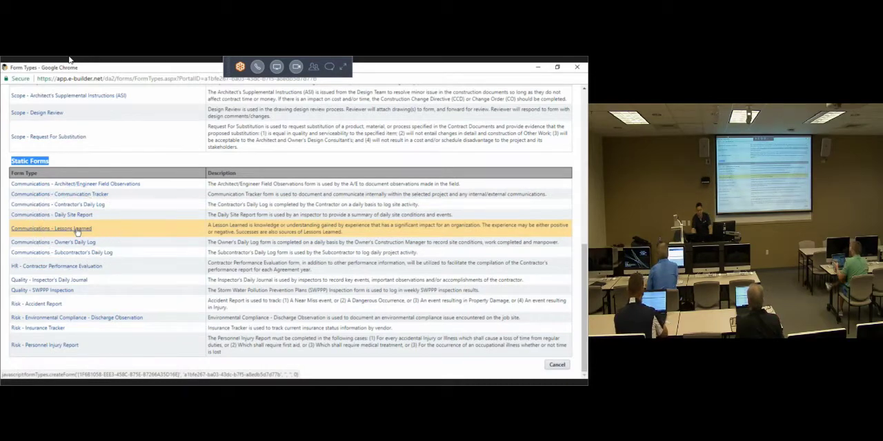
key(ctrl)
click(77, 232)
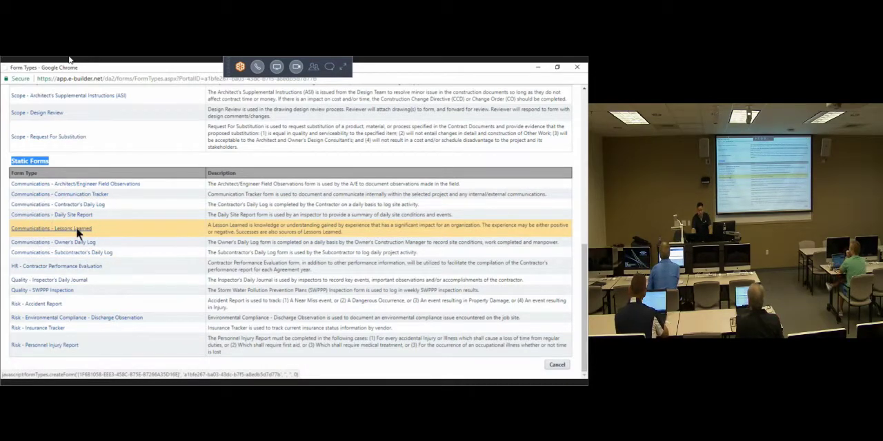
scroll(59, 220, down, 3)
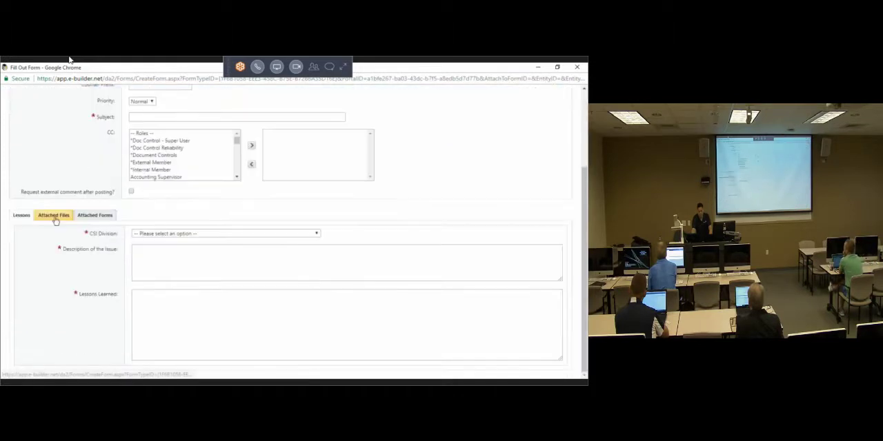
scroll(57, 221, up, 3)
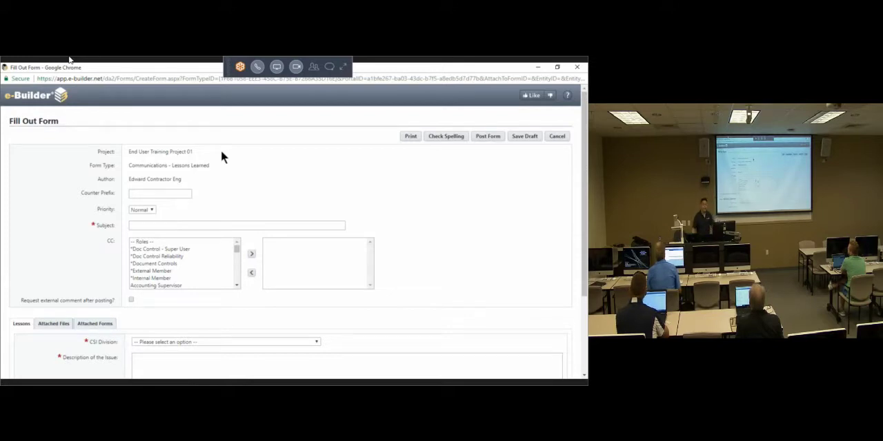
triple_click(150, 152)
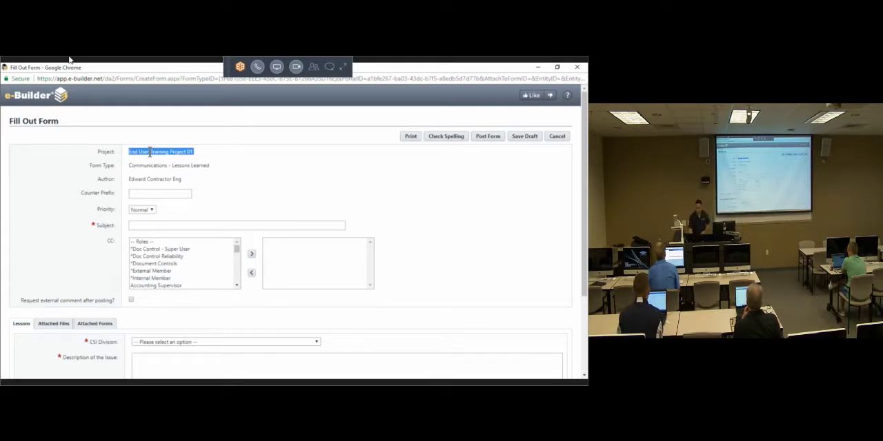
triple_click(151, 166)
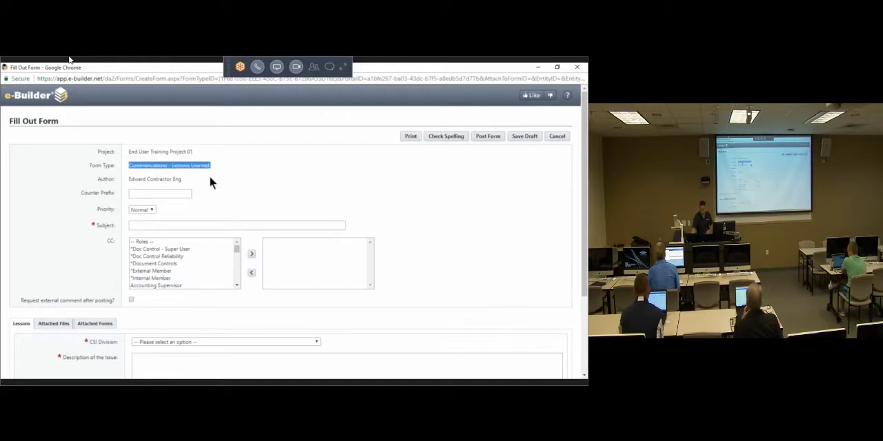
Step: Review the form's author, counter prefix and Priority options, keeping the priority at Normal
double_click(150, 181)
triple_click(150, 181)
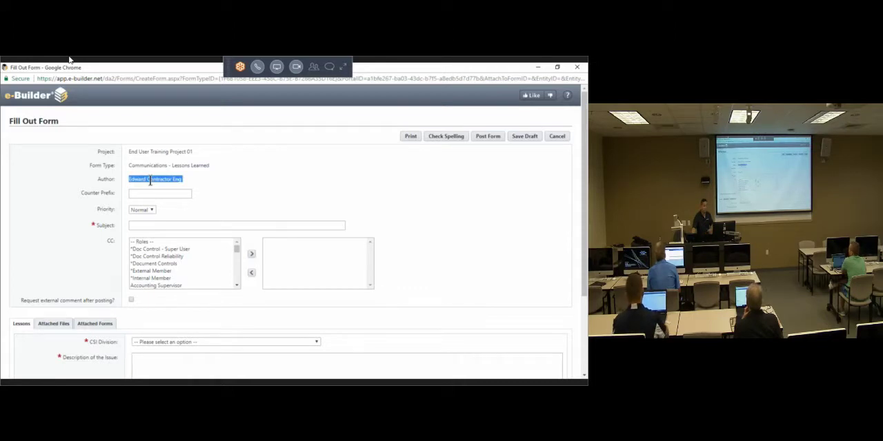
click(234, 182)
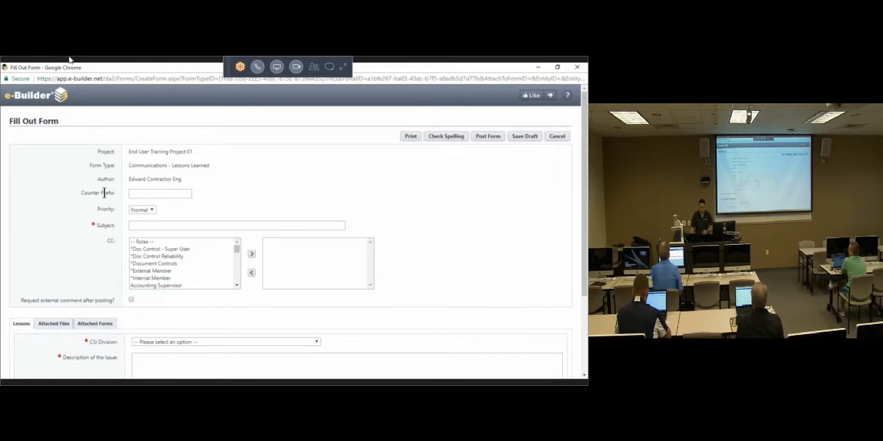
click(142, 210)
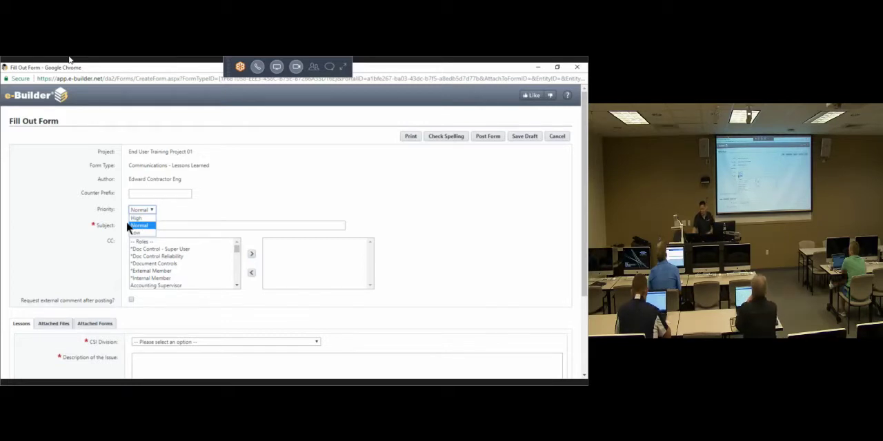
click(145, 226)
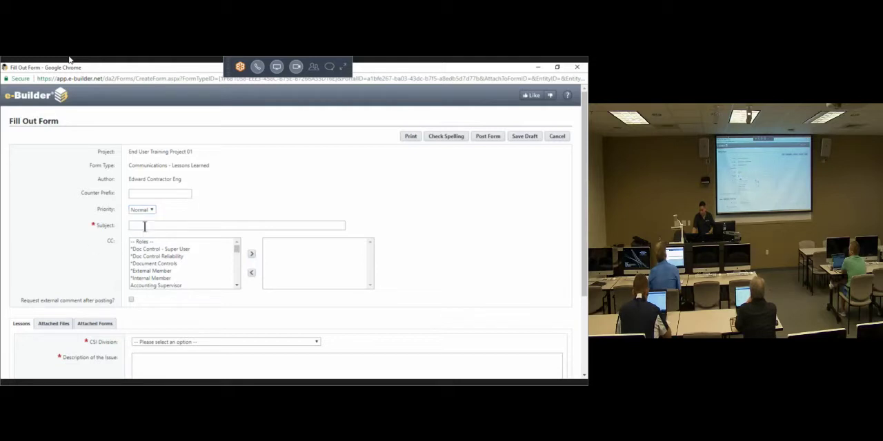
Step: Enter "Training Session was Intense" as the form's subject
click(145, 226)
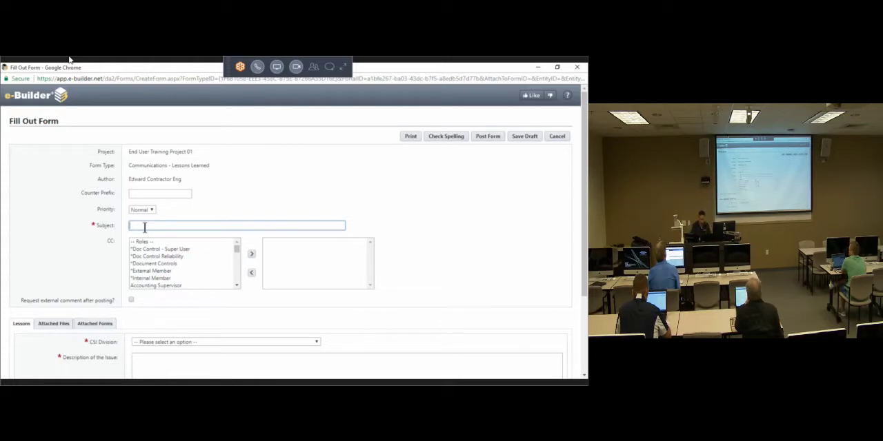
text(Training)
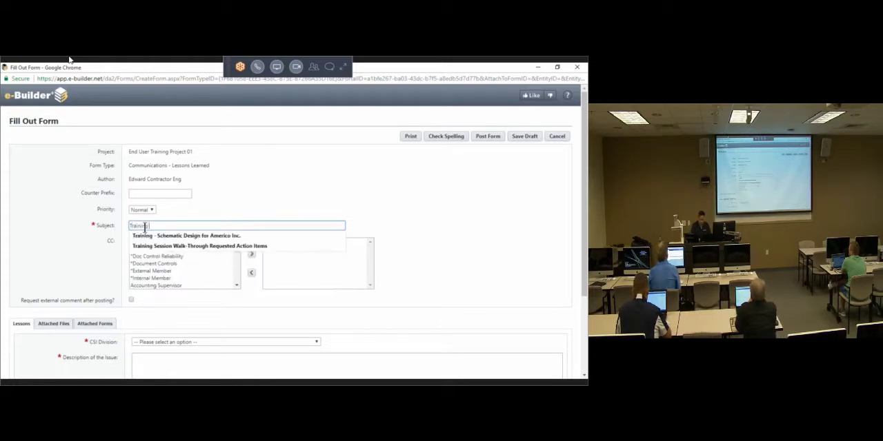
text( Session w)
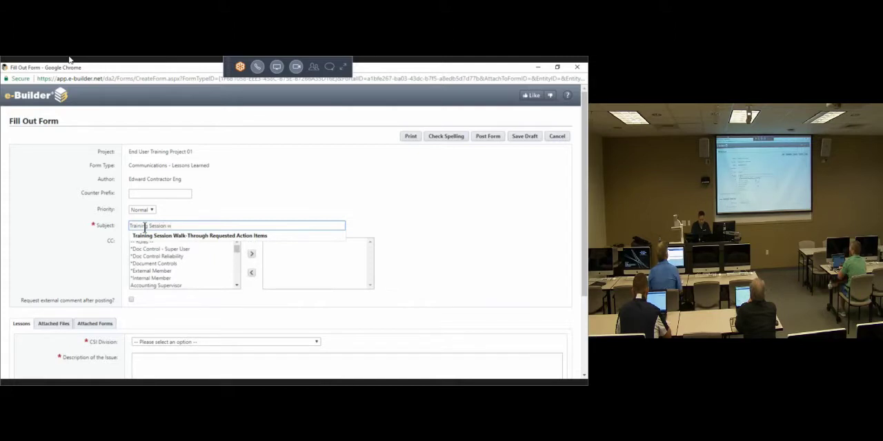
text(as Intense)
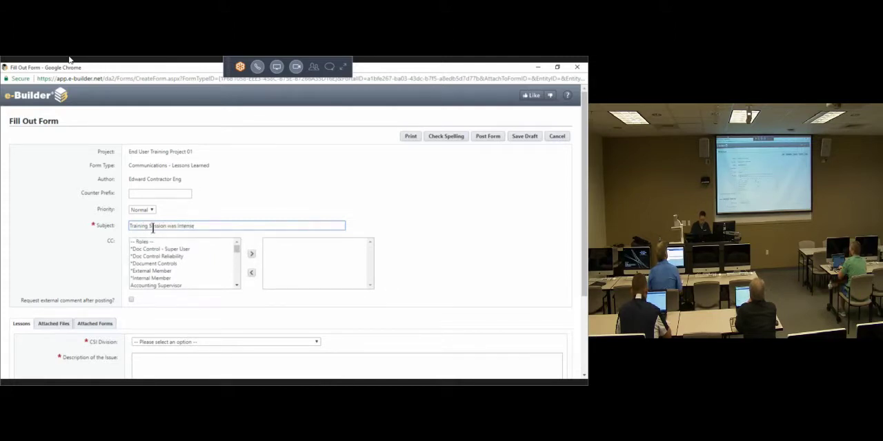
click(496, 224)
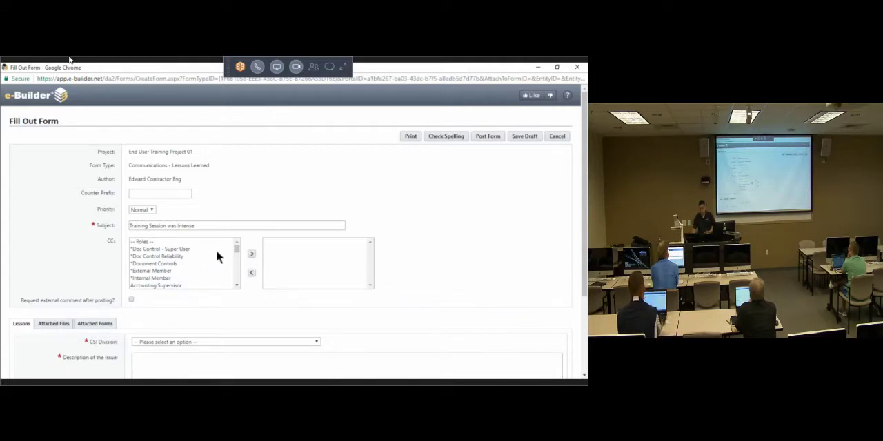
Step: Look through the roles and users available for CC and add the KMF Architects user to the CC recipients
click(162, 255)
scroll(162, 260, down, 1)
scroll(163, 262, down, 1)
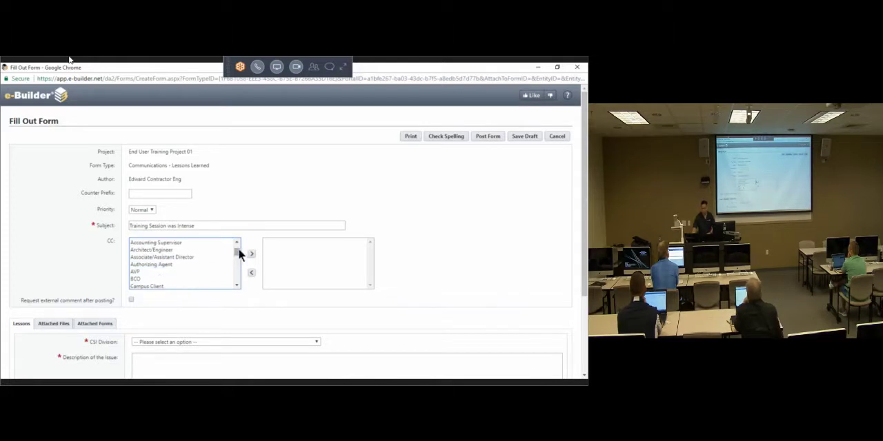
drag(235, 254, 238, 278)
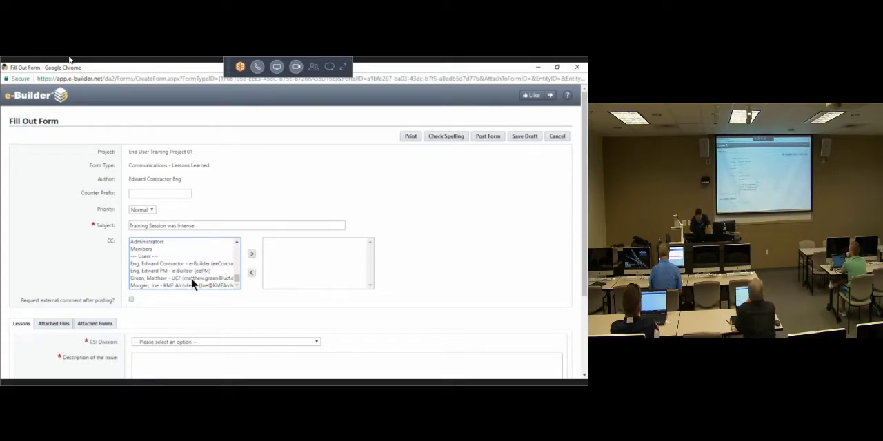
click(186, 285)
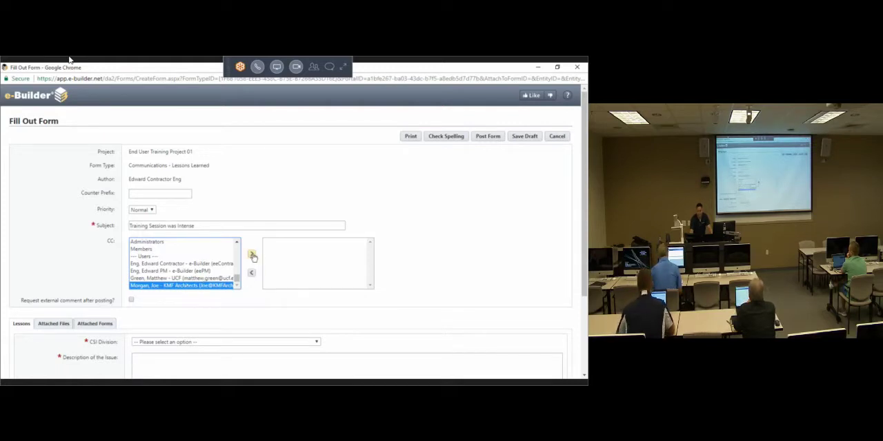
click(253, 254)
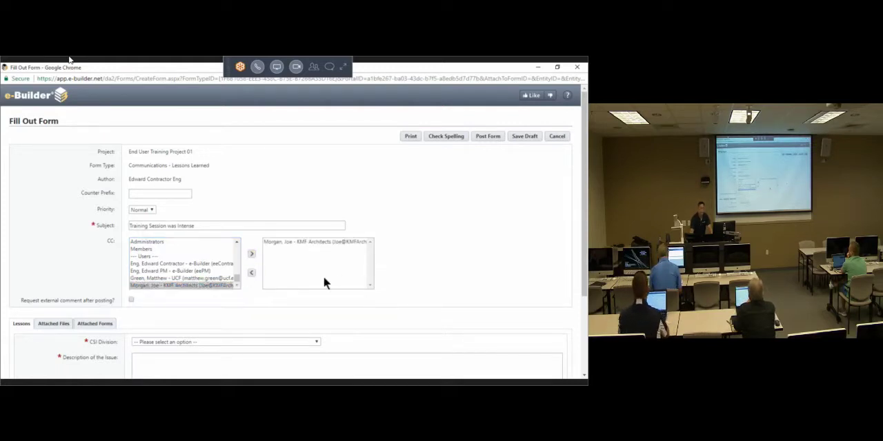
Step: Point out the required lesson fields and set the CSI Division to Division 26 - Electrical
scroll(420, 290, down, 2)
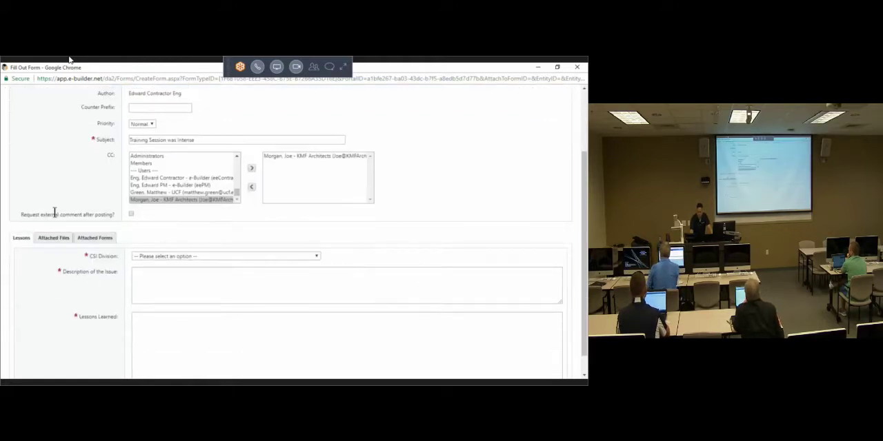
scroll(58, 283, down, 1)
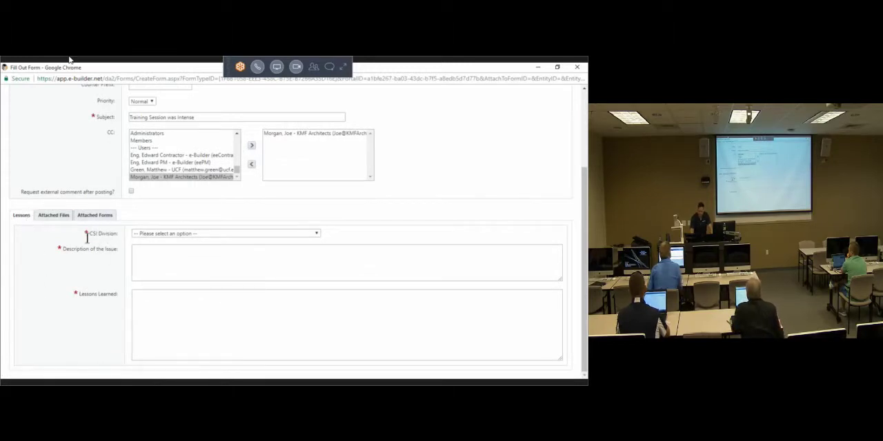
drag(87, 236, 59, 269)
click(56, 311)
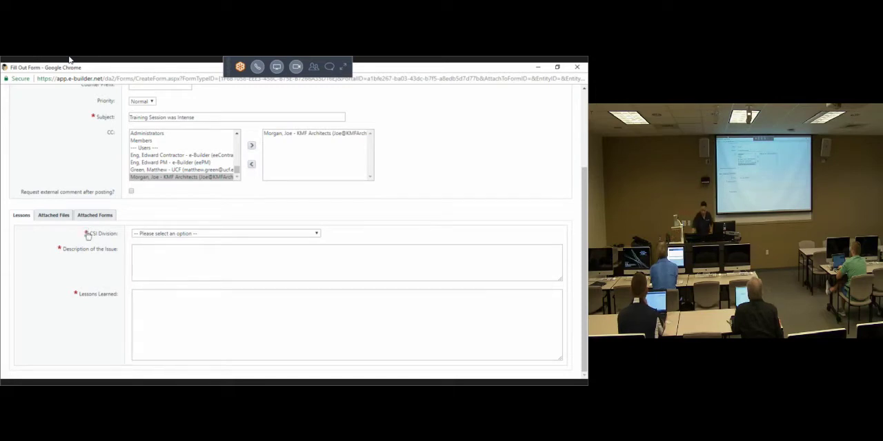
click(138, 233)
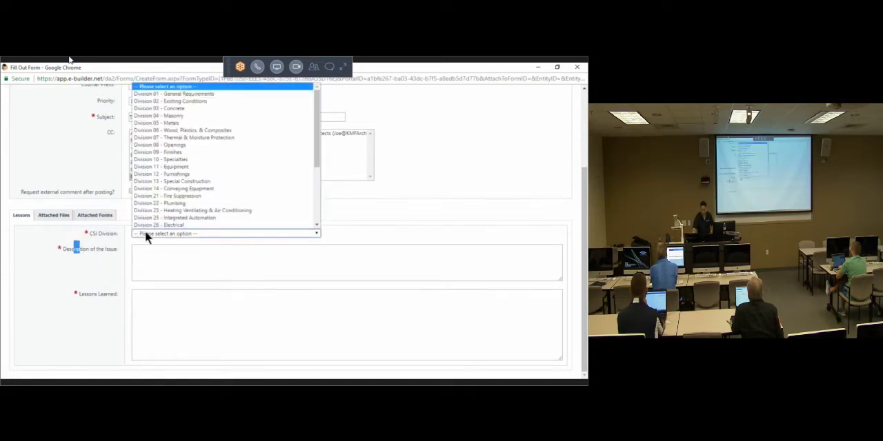
scroll(203, 184, down, 3)
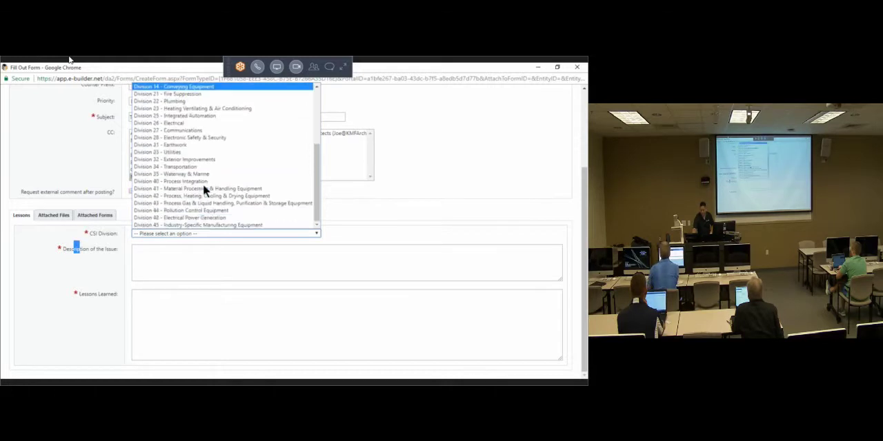
click(191, 123)
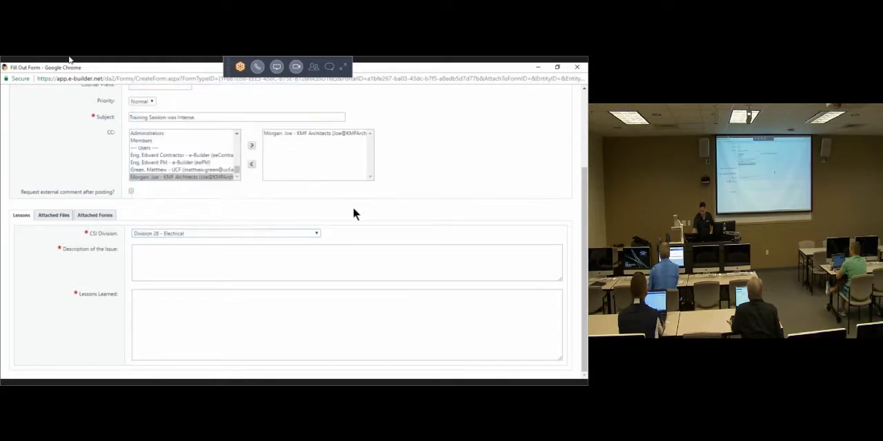
Step: Fill in the Description of the Issue with "It wsa intense"
click(169, 258)
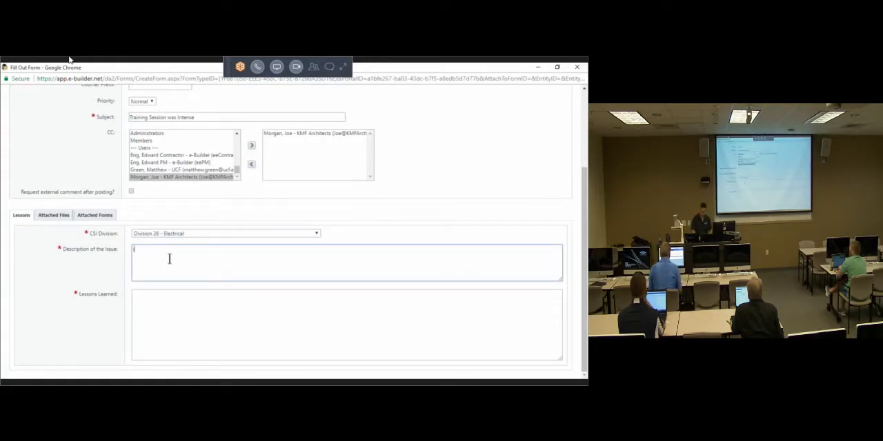
text(It is)
text( in)
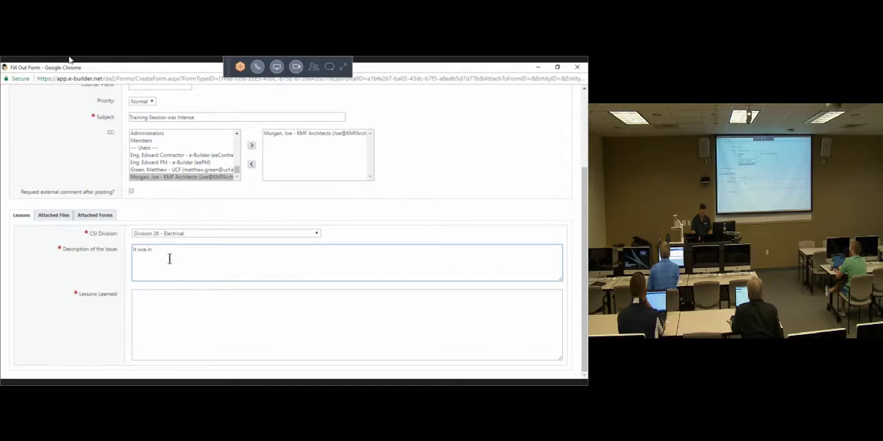
text(tense)
key(Tab)
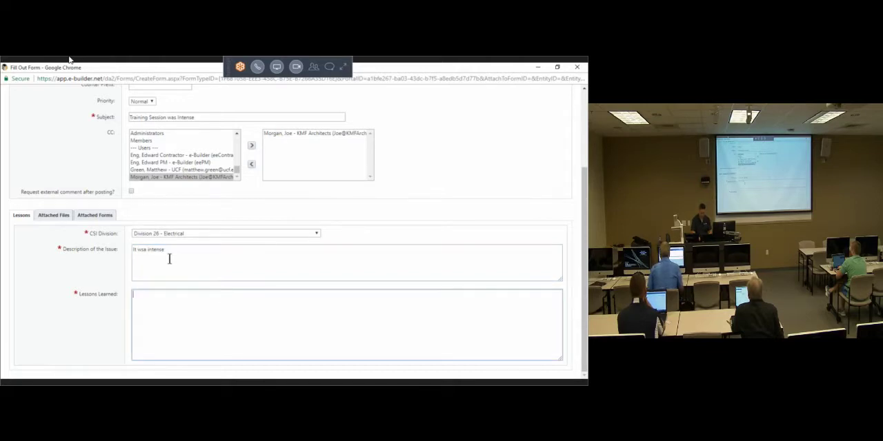
Step: Fill in the Lessons Learned field with "I needed more coffee for this."
text(I needed mo)
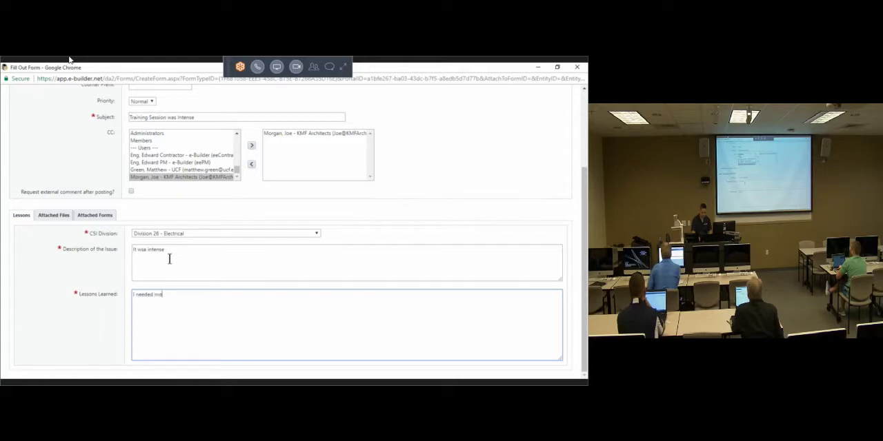
text(re coffee for this.)
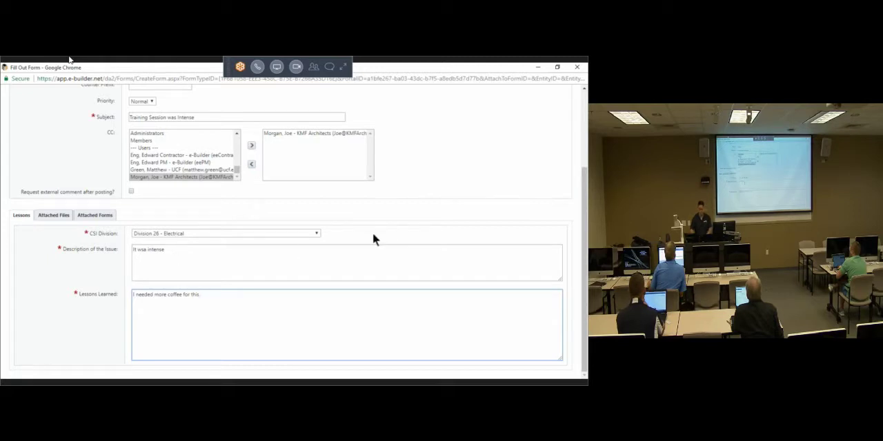
click(395, 228)
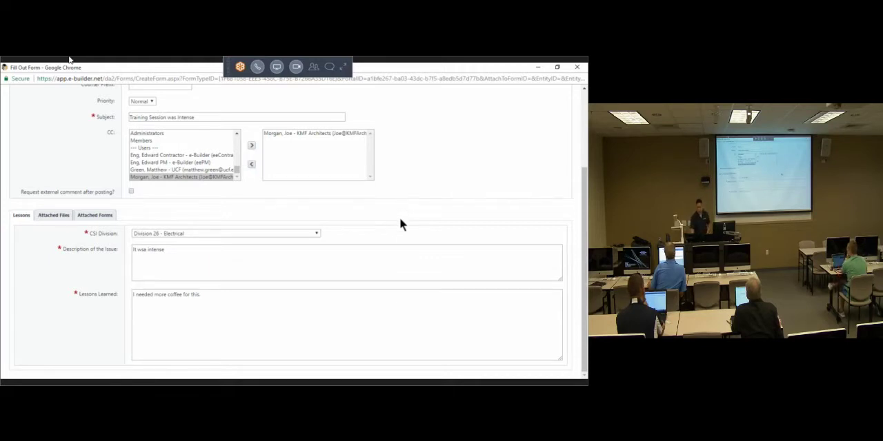
Step: Save the completed Lessons Learned form as a draft and close it to return to the project's forms
scroll(428, 184, up, 3)
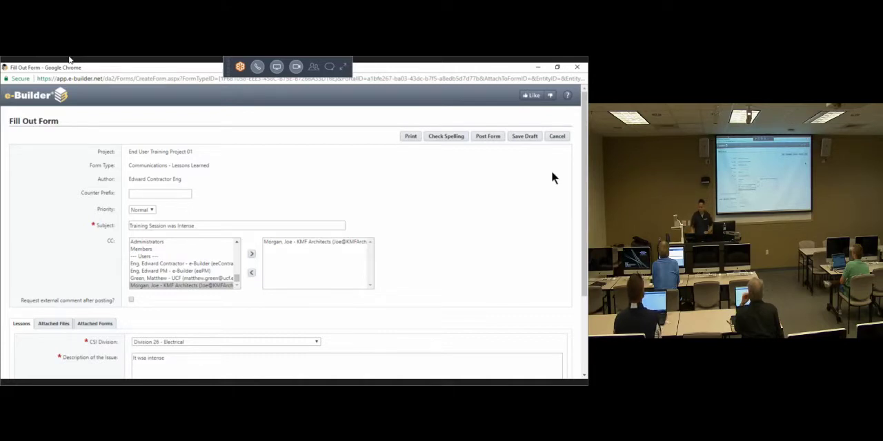
click(522, 137)
click(522, 137)
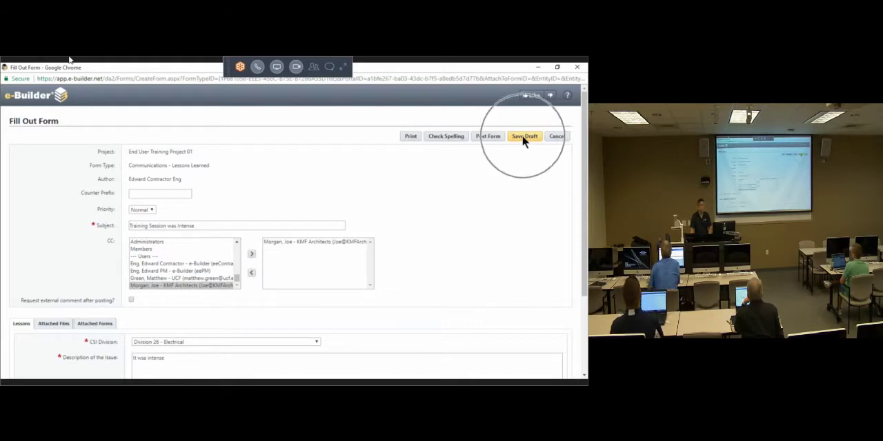
click(522, 138)
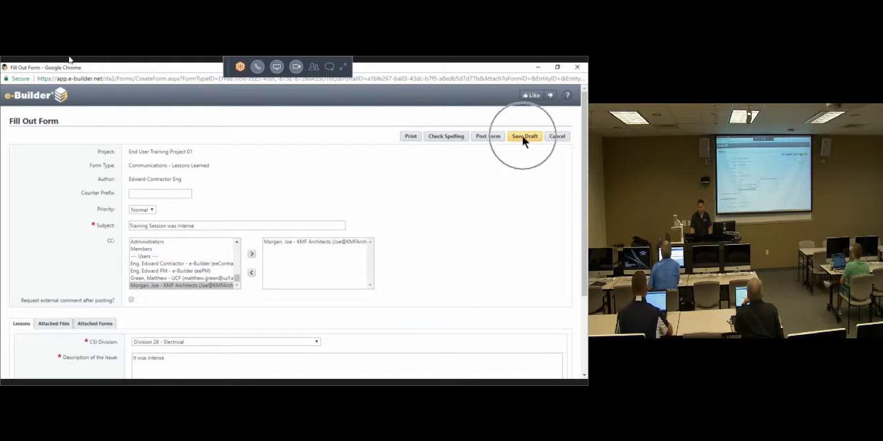
click(522, 137)
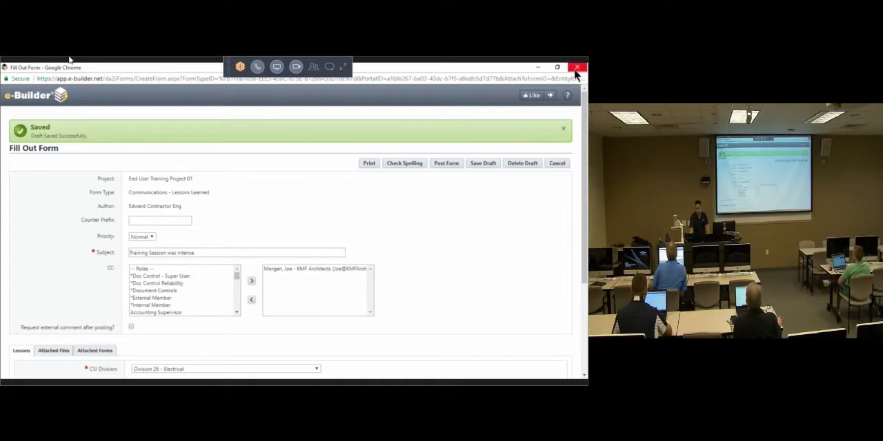
click(562, 164)
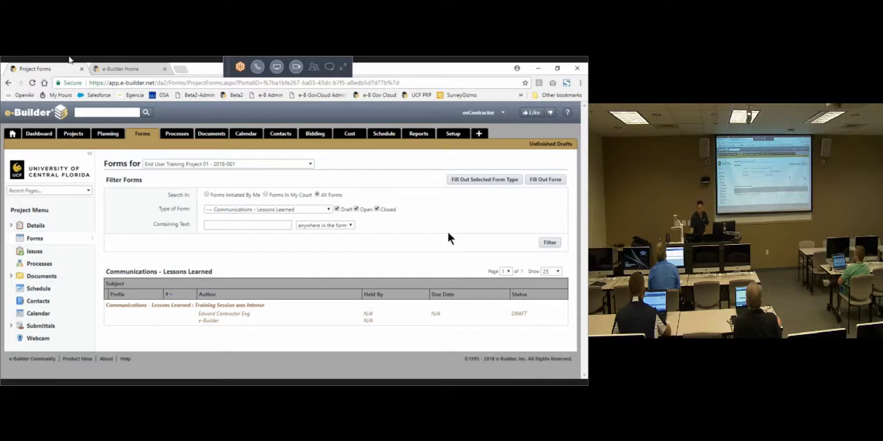
Step: Start another form of the selected Communications - Lessons Learned type, maximize its window and activate the Subject field
click(477, 179)
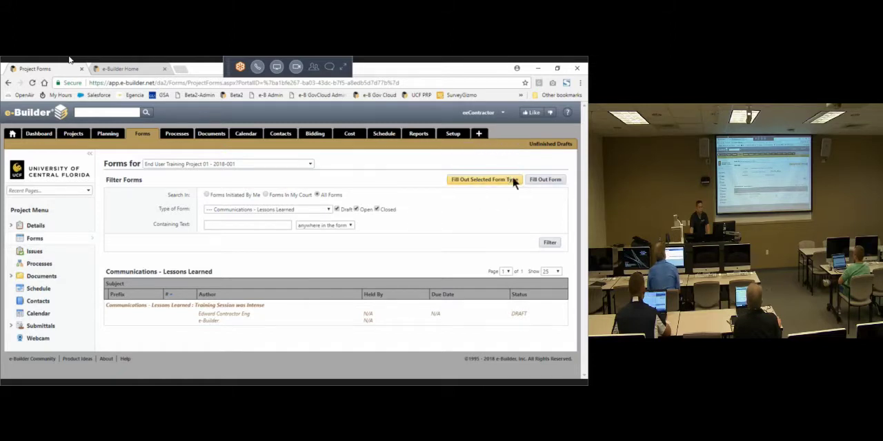
click(472, 180)
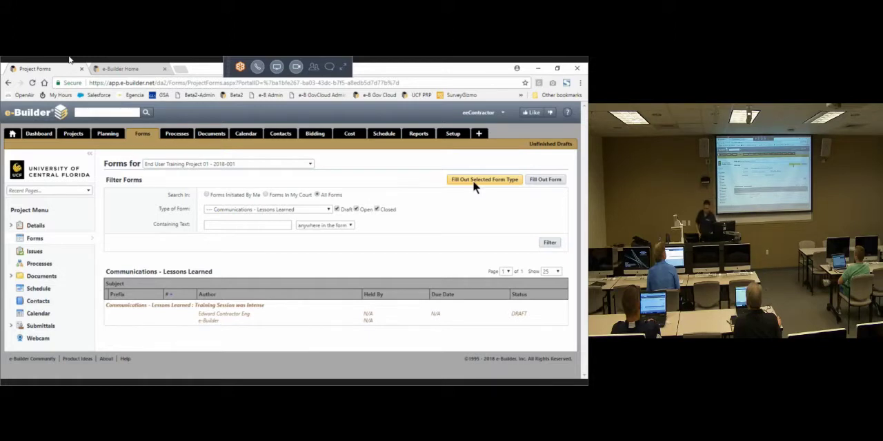
click(473, 182)
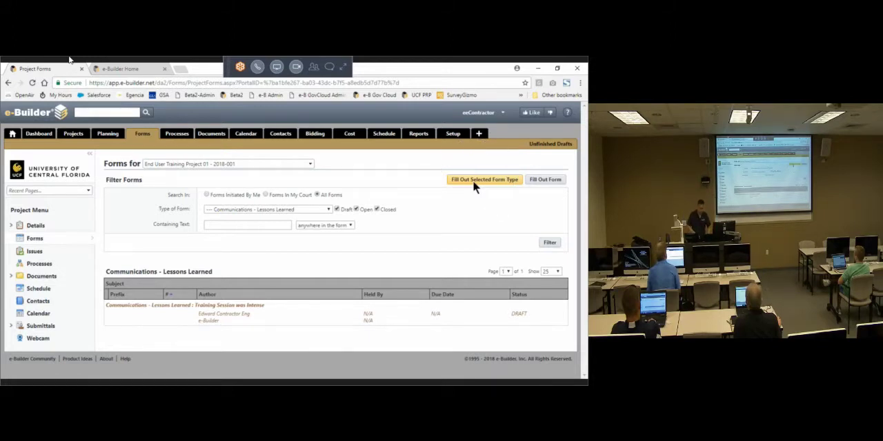
click(472, 180)
click(473, 180)
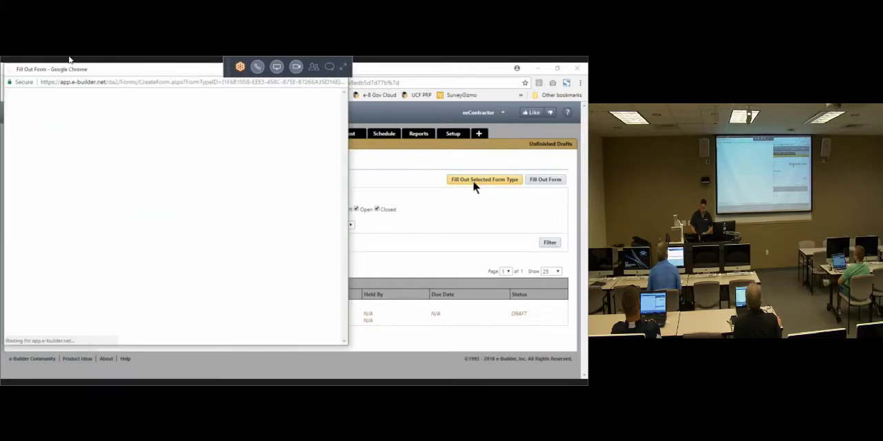
click(319, 71)
click(179, 228)
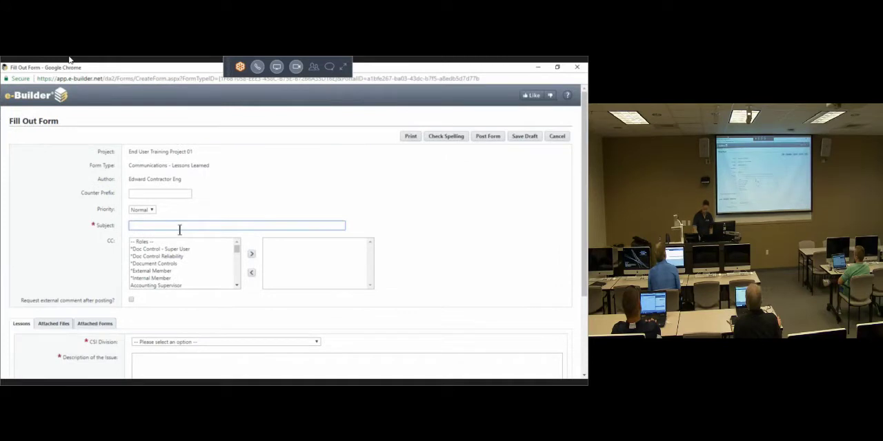
Step: Enter "This is an Open Form" as the form's Subject
text(This is)
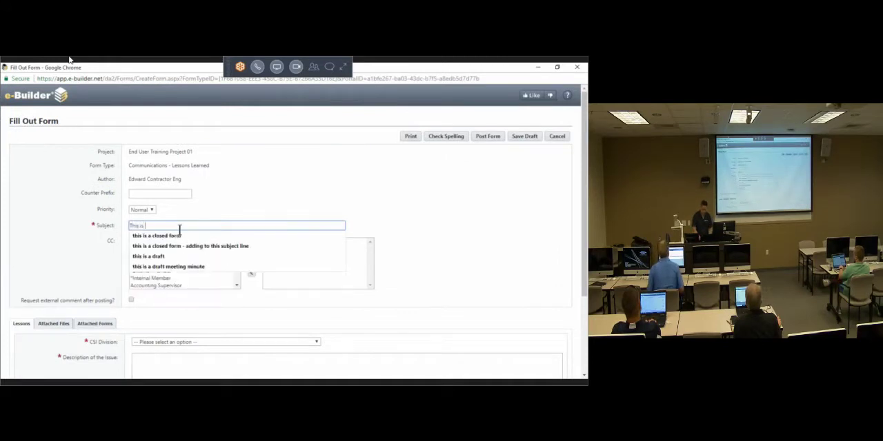
text( an Open Form)
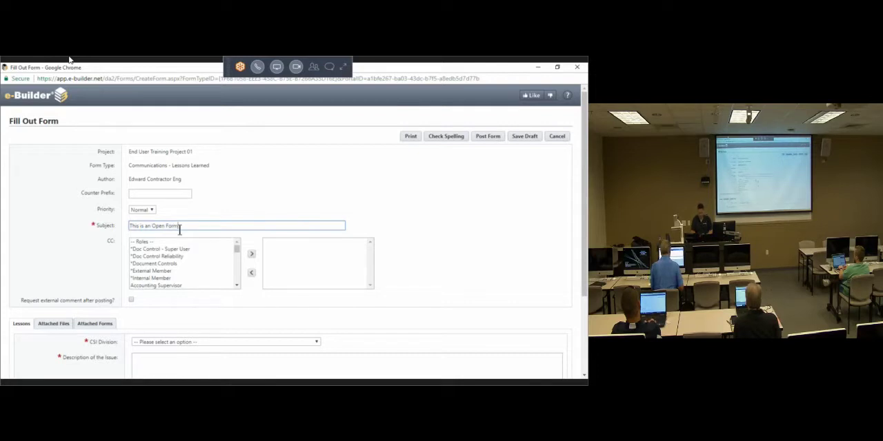
click(408, 229)
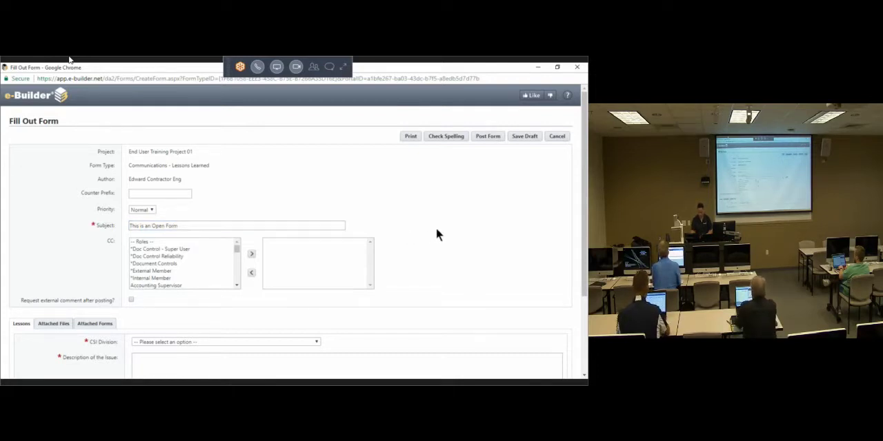
Step: Set the form's CSI Division to "Division 08 - Openings"
scroll(436, 228, down, 2)
click(254, 279)
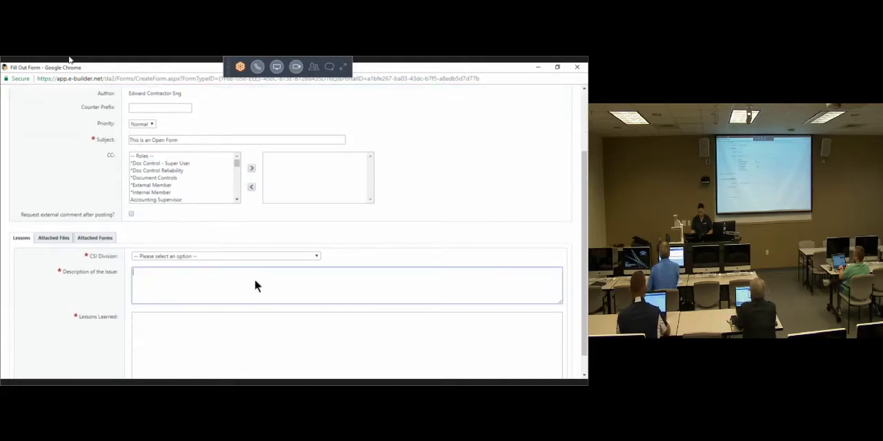
scroll(250, 289, down, 1)
click(229, 233)
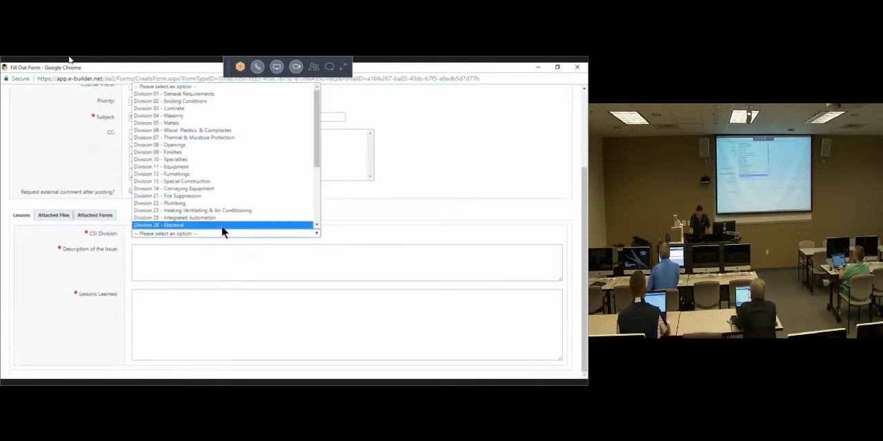
click(194, 151)
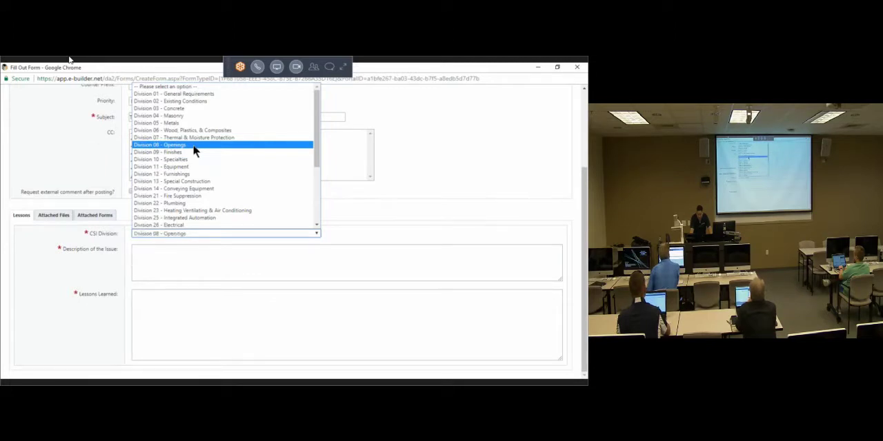
Step: Fill in the Description of the Issue with "This is an Open Form from my training"
click(156, 262)
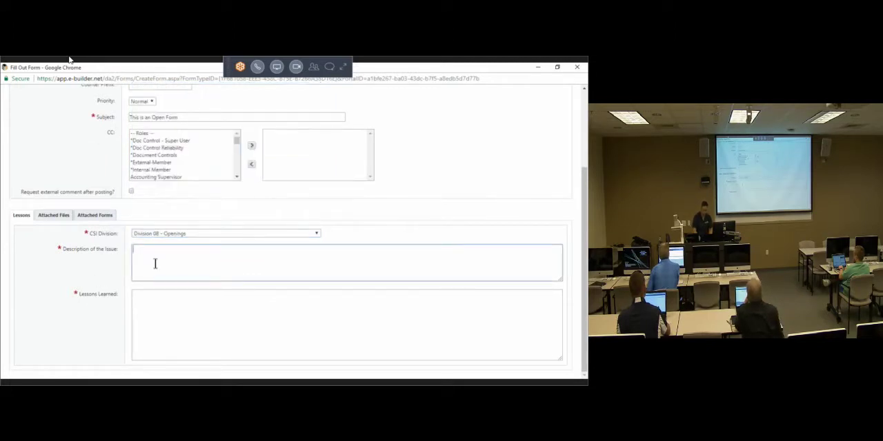
text(This is)
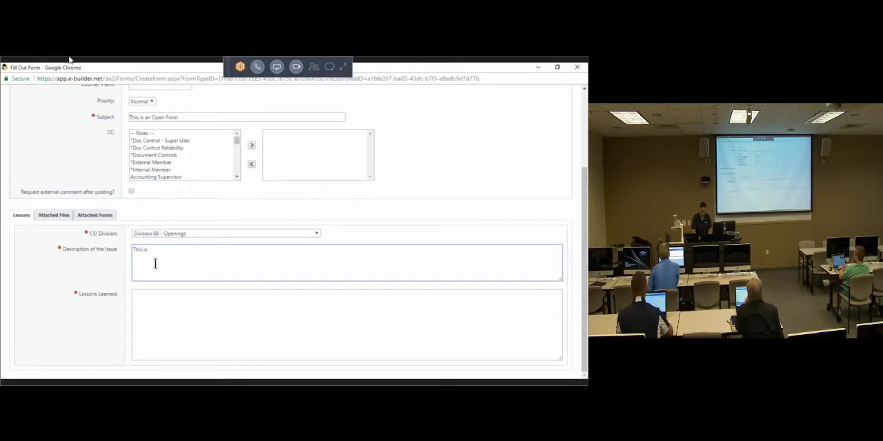
text( an Open Fo)
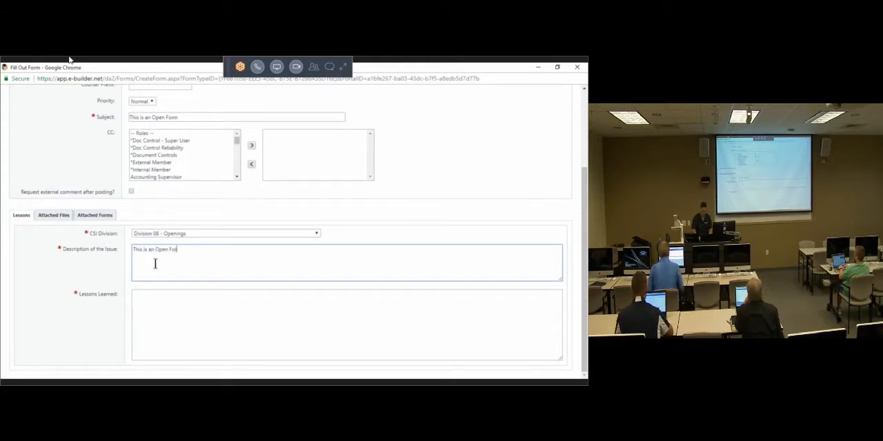
text(rm from my)
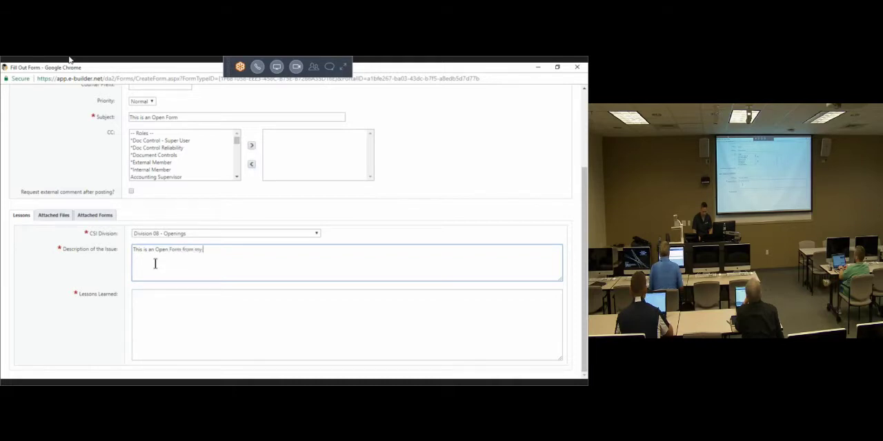
text( training)
key(Tab)
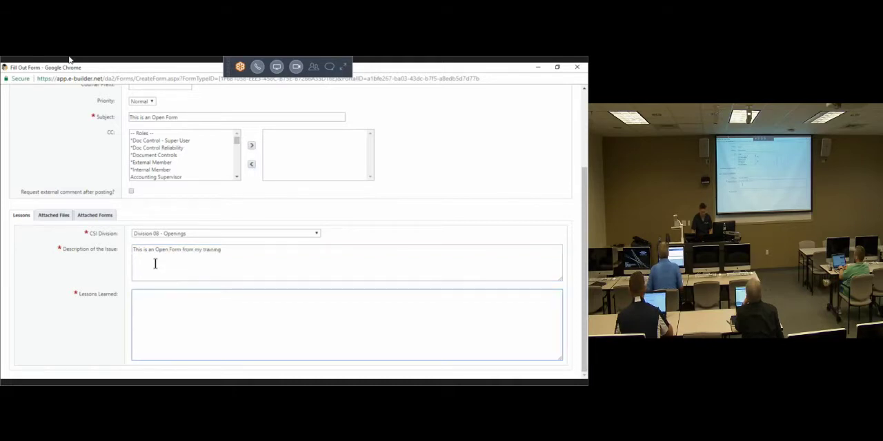
Step: Fill in the Lessons Learned field with "I am learning about Static forms; Open, Closed, and Draft."
text(I am learning)
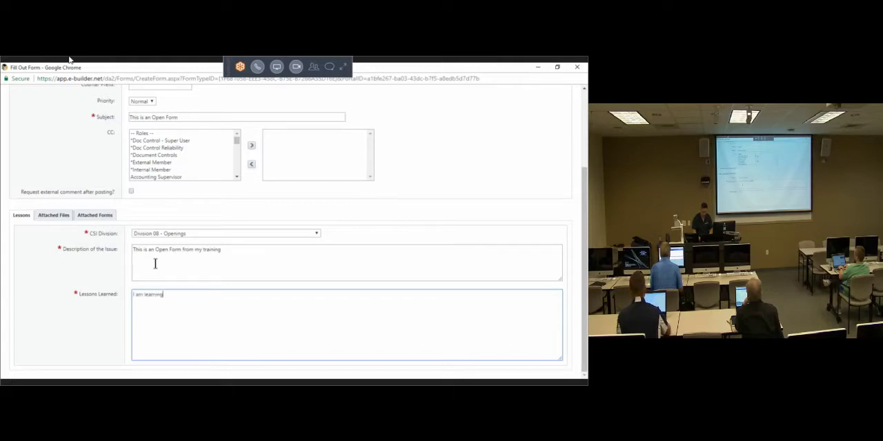
text(.)
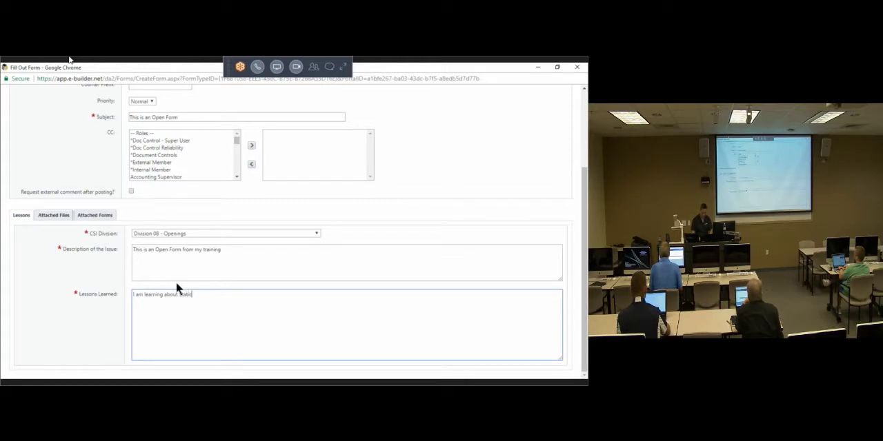
text(about static forms)
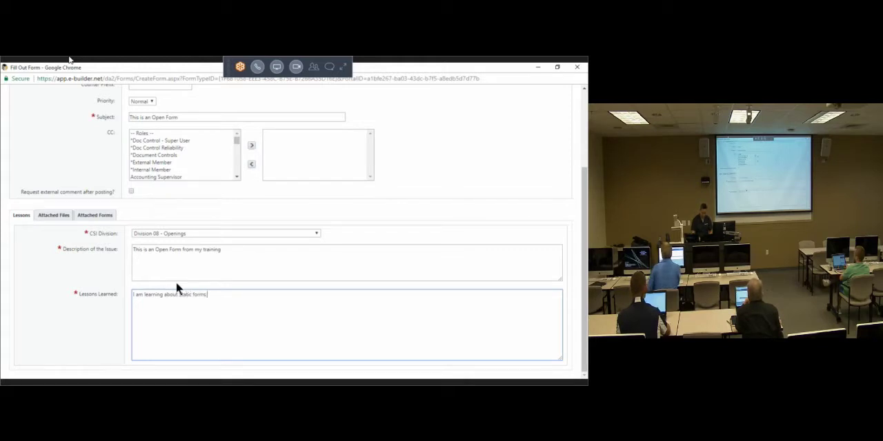
text(: Open. C)
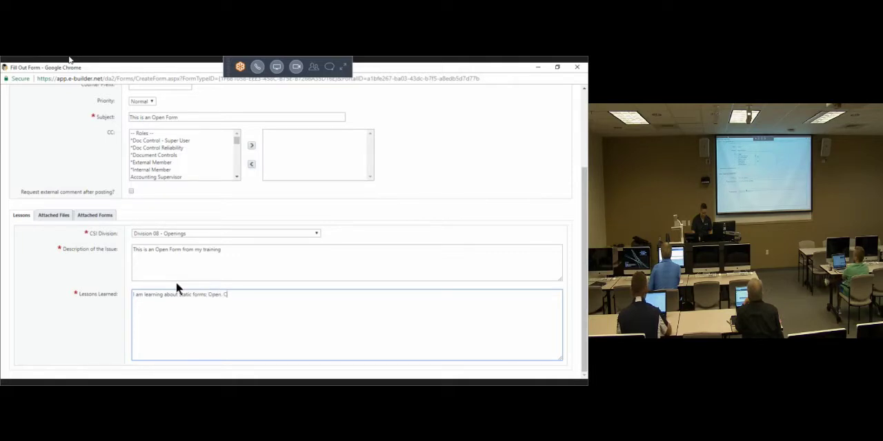
text(losed, and Draft.)
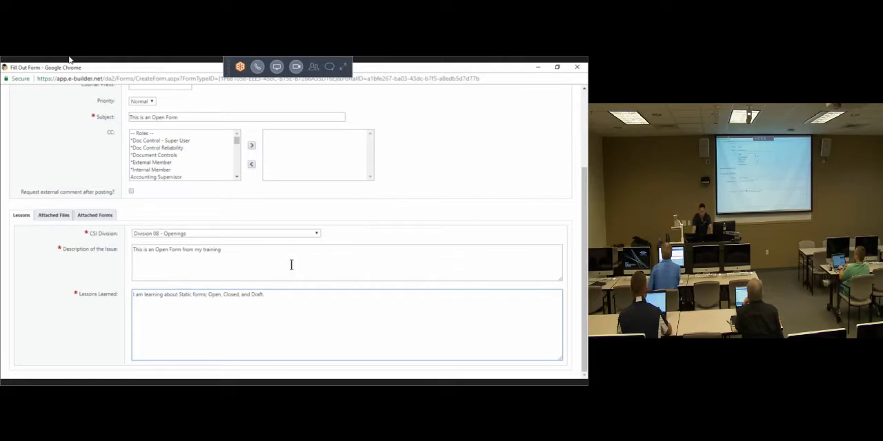
click(368, 228)
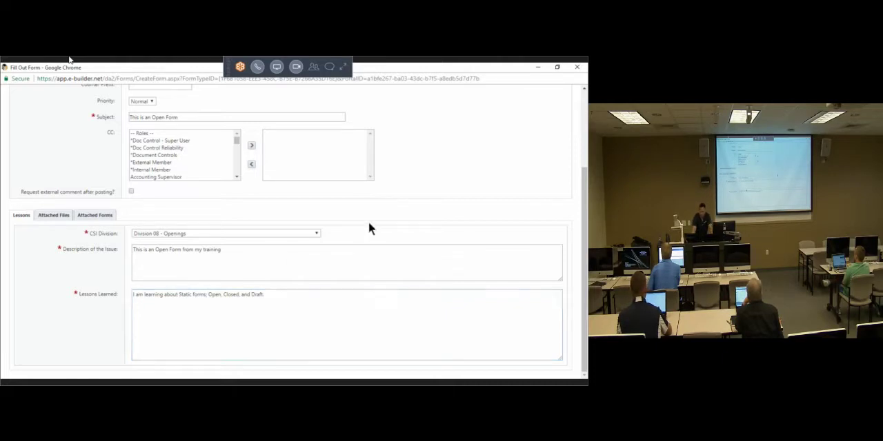
double_click(446, 225)
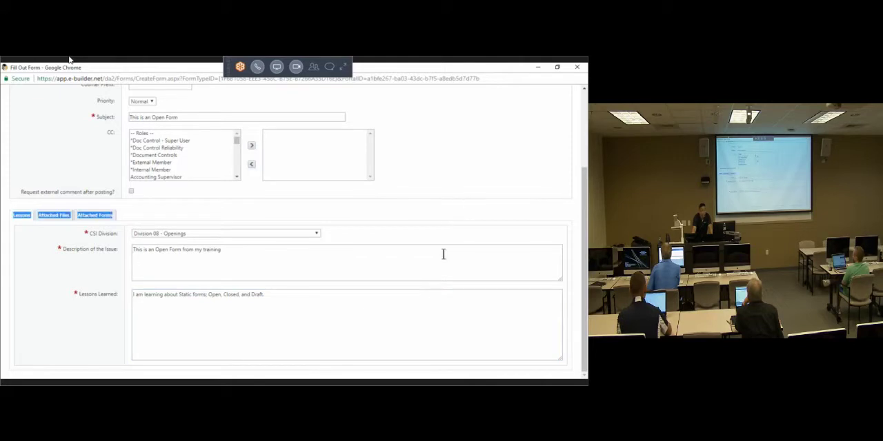
click(475, 232)
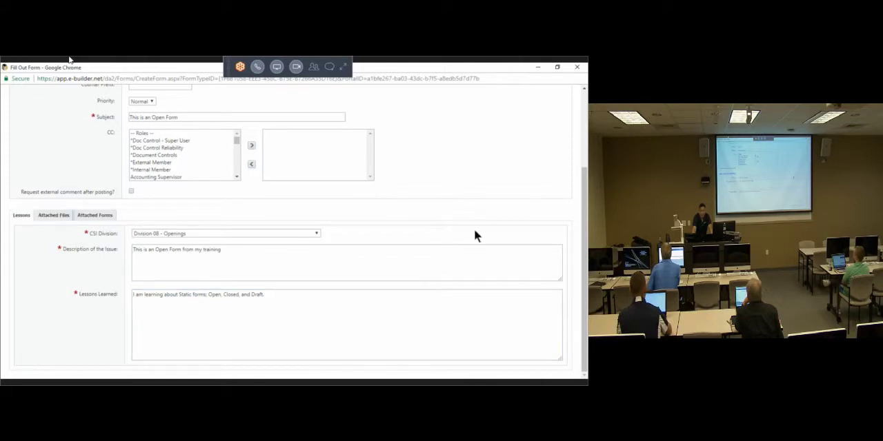
Step: Post the completed Lessons Learned form to the project
drag(79, 238, 95, 283)
click(453, 152)
scroll(474, 220, up, 1)
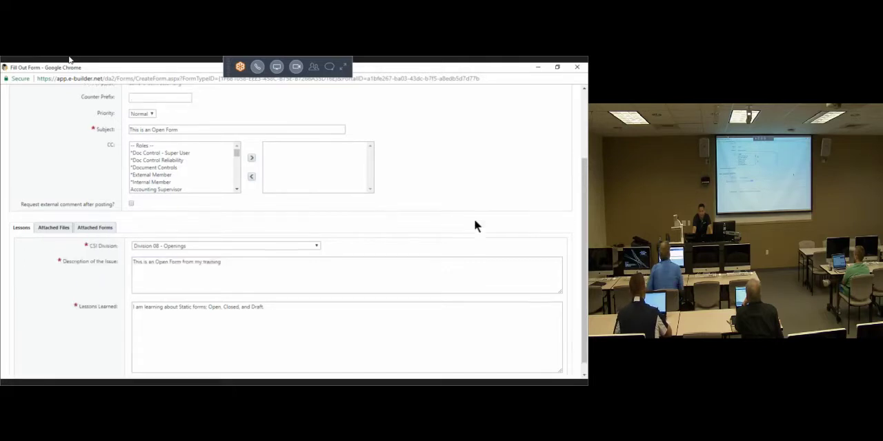
scroll(474, 218, up, 3)
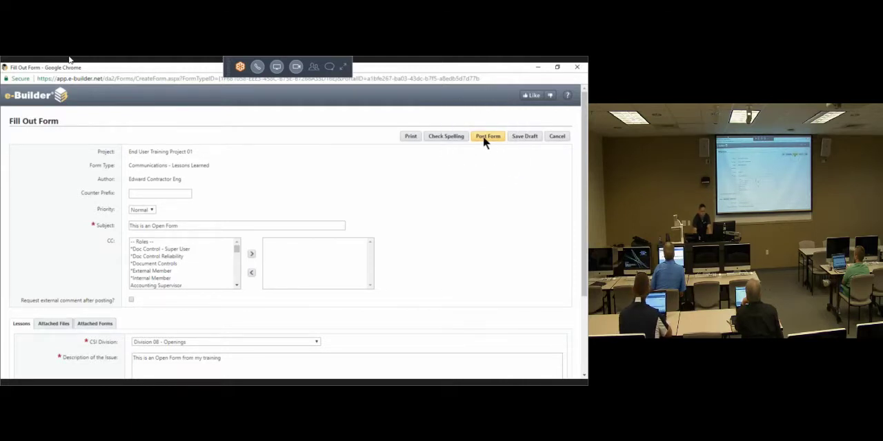
click(483, 136)
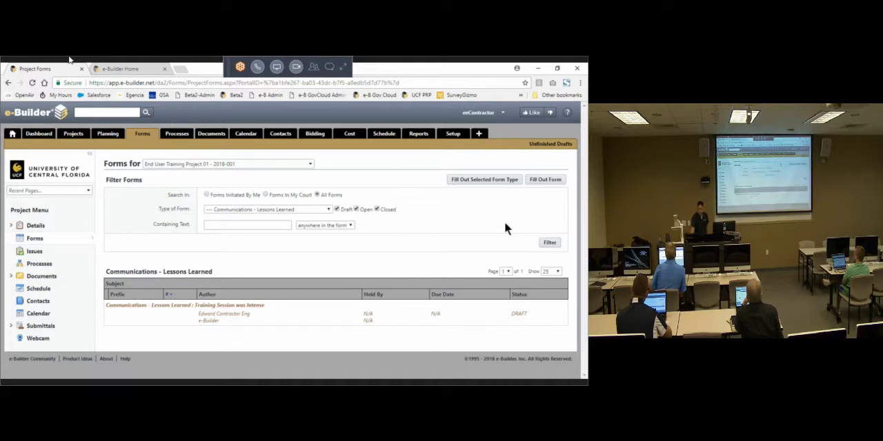
Step: Refresh the project's Communications - Lessons Learned list by reapplying the form filter
click(549, 243)
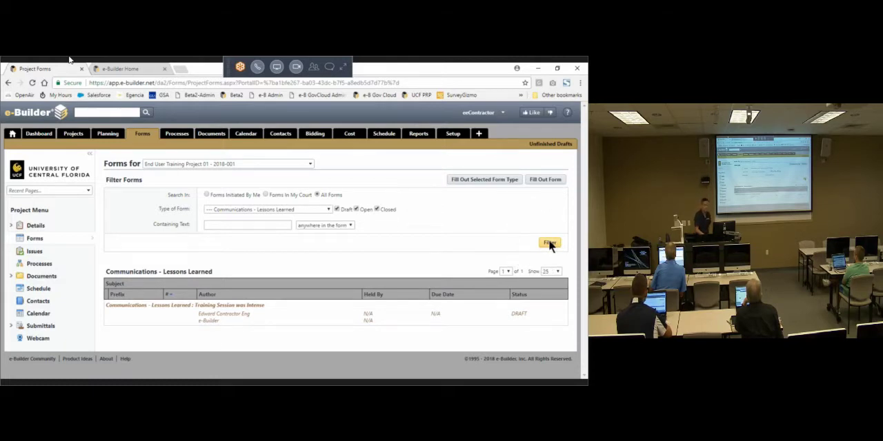
key(ctrl)
key(ctrl)
key(ctrl)
key(ctrl)
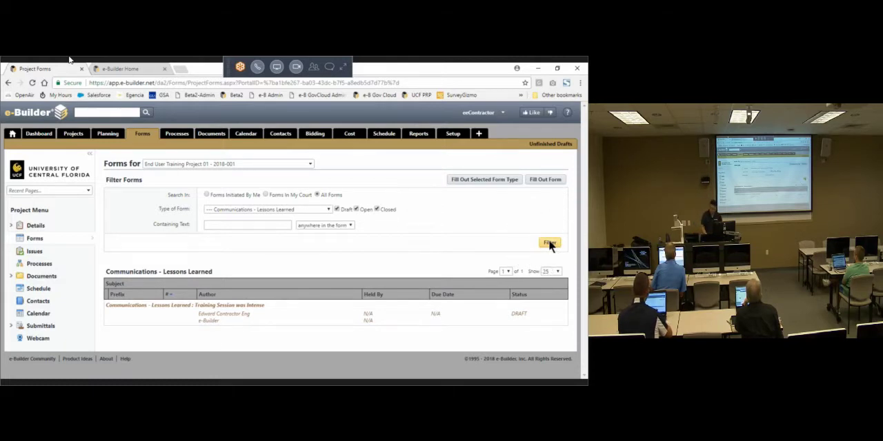
key(ctrl)
key(ctrl)
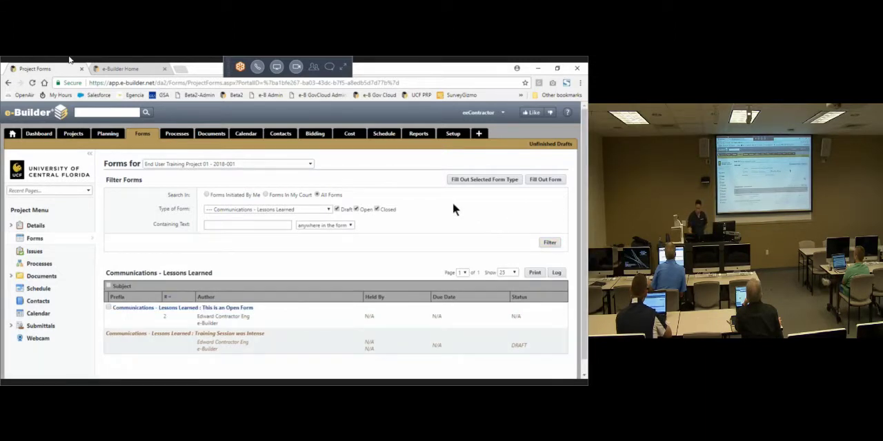
Step: Start another Communications - Lessons Learned form with the Subject "Closed Form Example" and maximize its window
scroll(453, 203, down, 1)
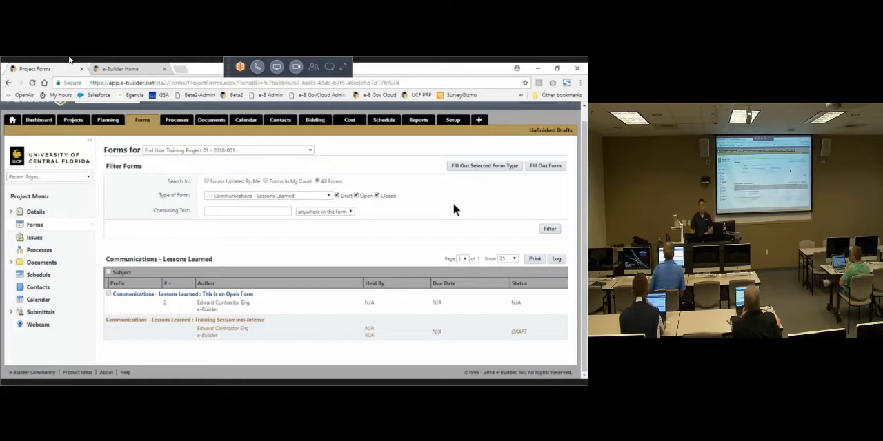
click(492, 166)
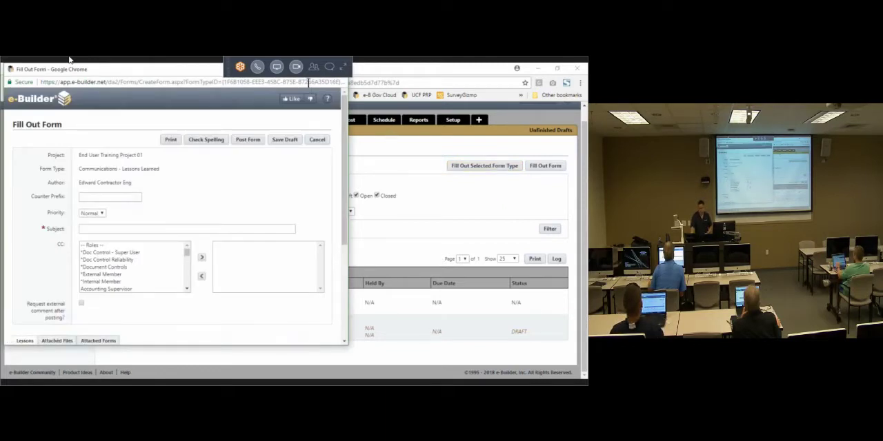
click(173, 229)
text(Close)
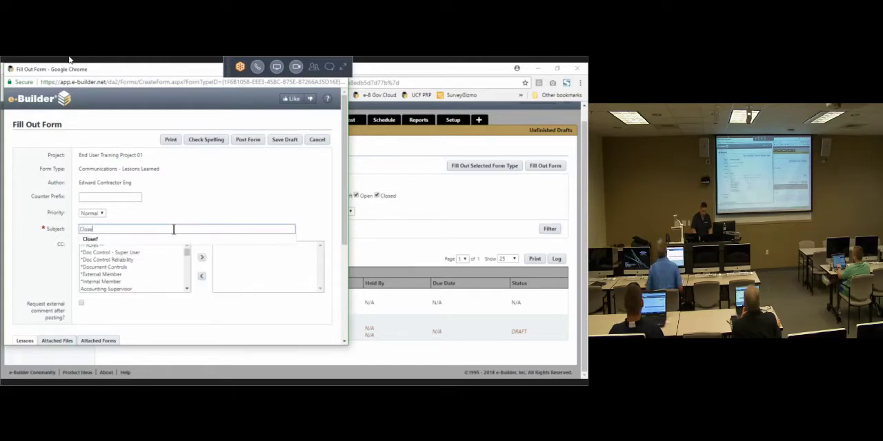
text(d Form Exam)
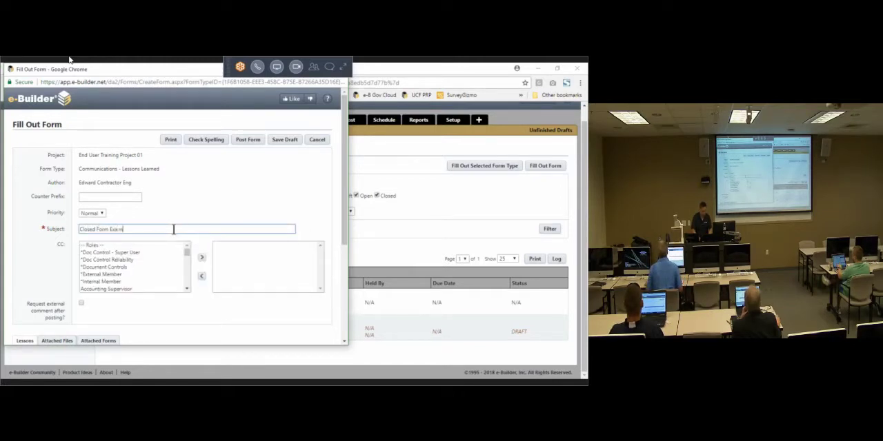
text(ple)
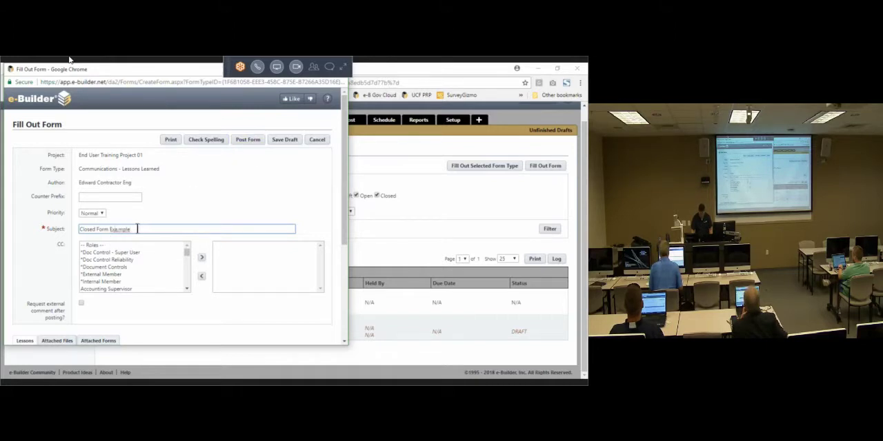
click(318, 70)
click(402, 202)
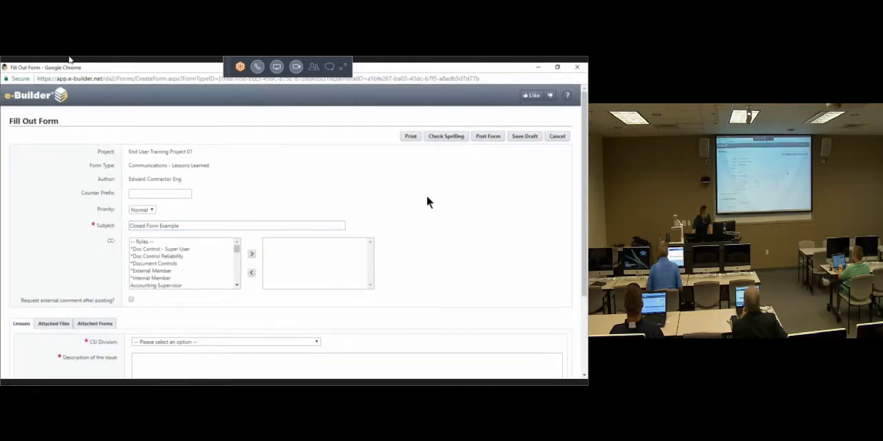
Step: Set the CSI Division to "Division 35 - Waterway & Marine" and activate the Description of the Issue field
key(ctrl+plus)
key(ctrl+plus)
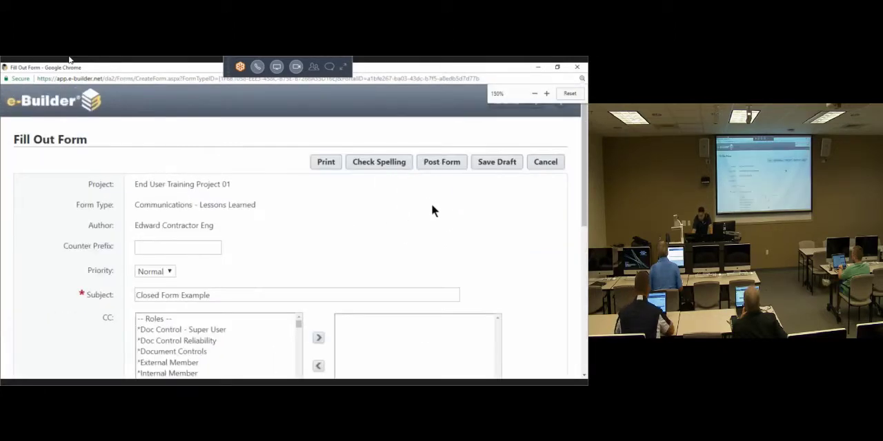
scroll(453, 232, down, 3)
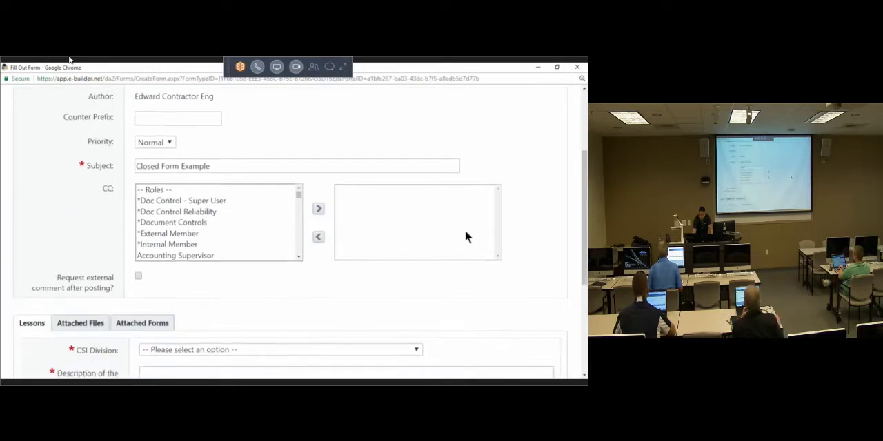
scroll(465, 236, down, 1)
click(238, 222)
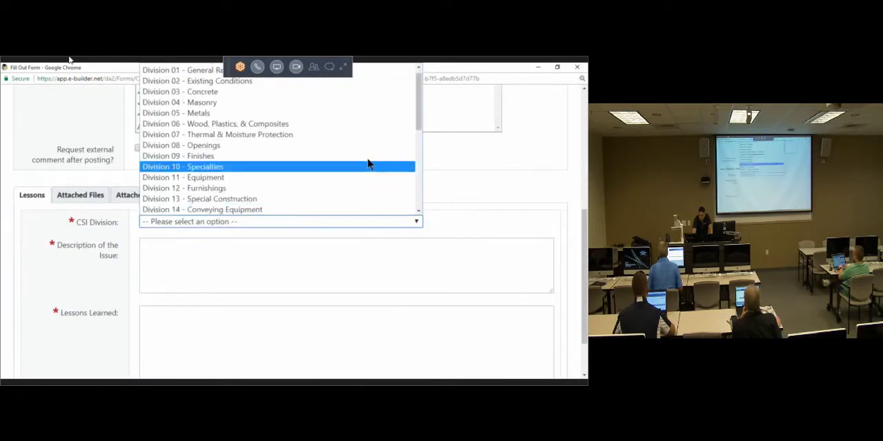
drag(420, 117, 420, 213)
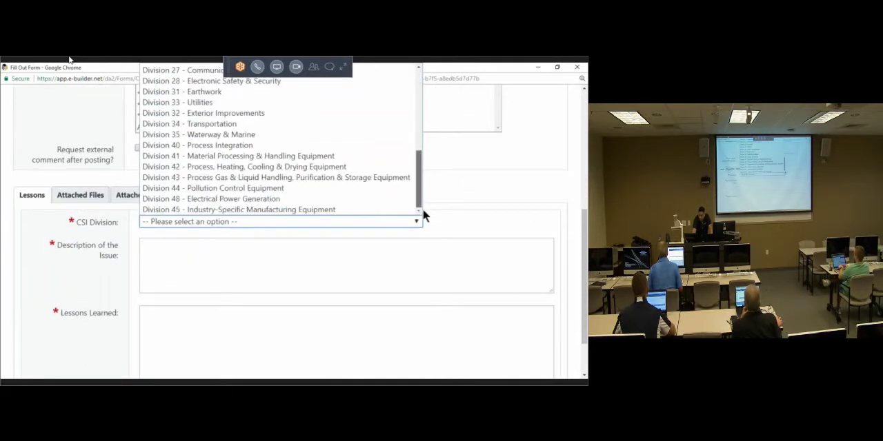
click(244, 136)
click(200, 263)
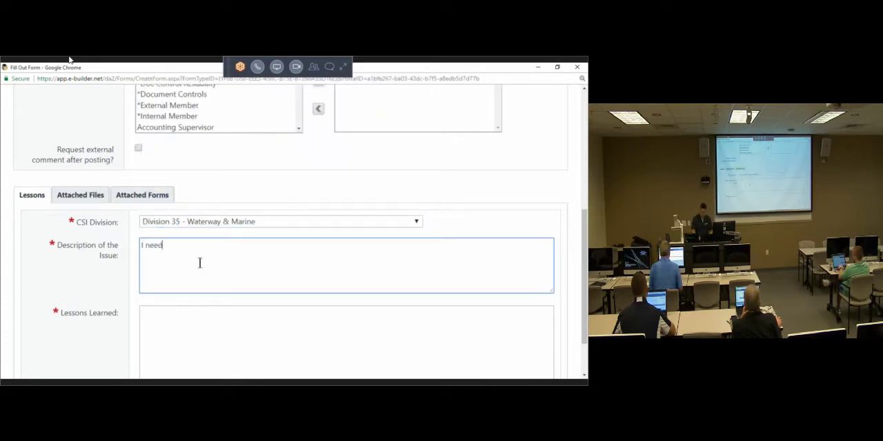
Step: Enter "I need to find a closed form" as the issue description and "I learned to close this form." as the lesson learned
text(I need to find)
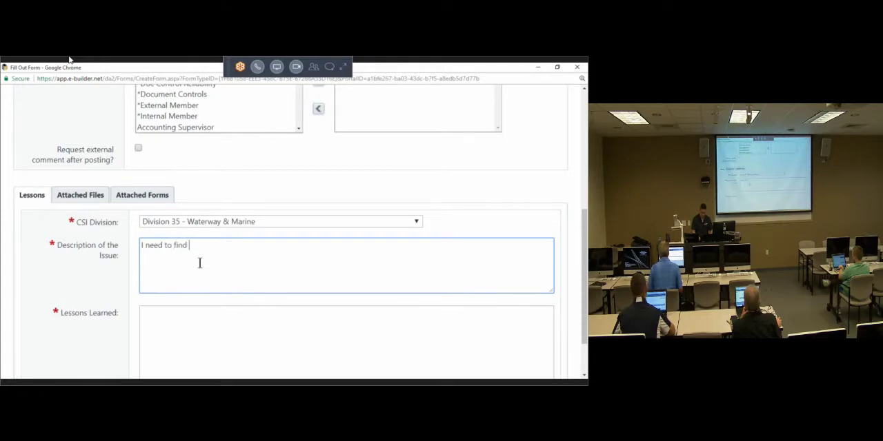
text( a closed form)
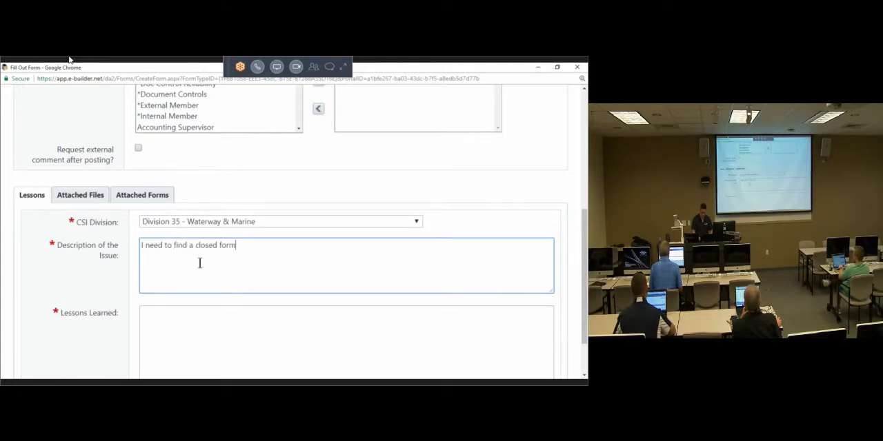
key(Tab)
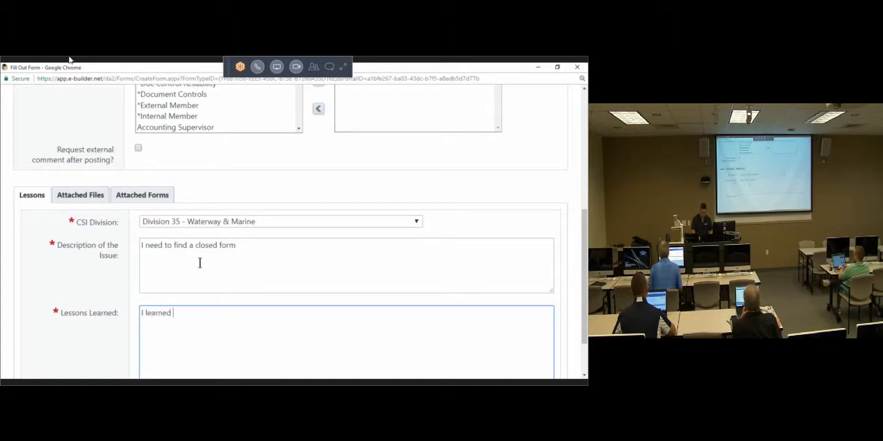
text(I learned to close this form.)
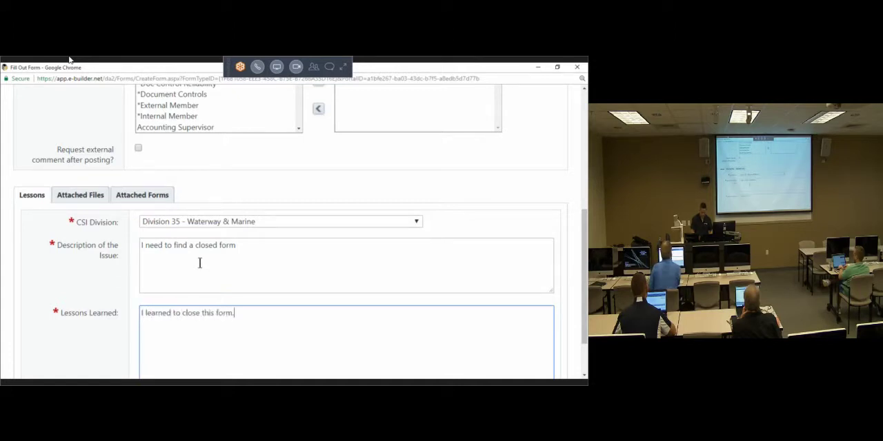
Step: Post the completed Lessons Learned form and refresh the project's forms list by reapplying the filter
click(472, 198)
scroll(524, 213, up, 10)
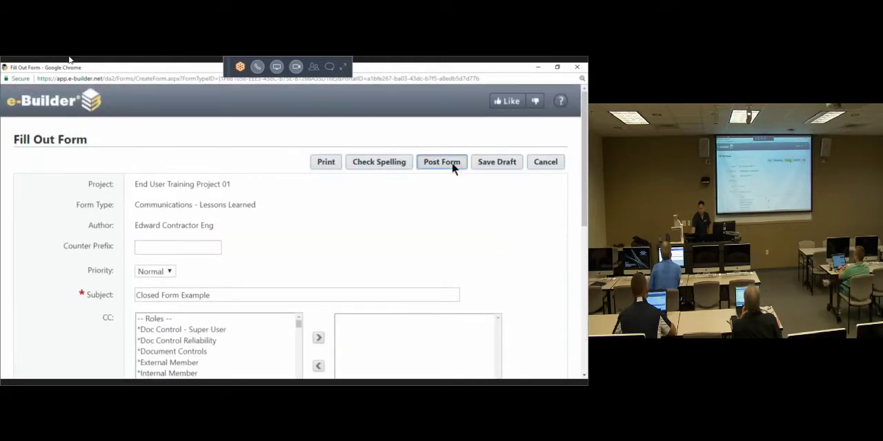
click(452, 167)
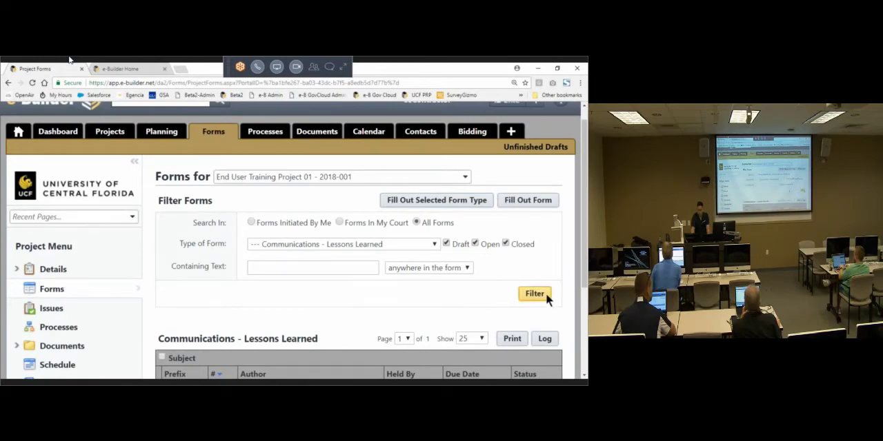
click(538, 300)
scroll(376, 286, down, 3)
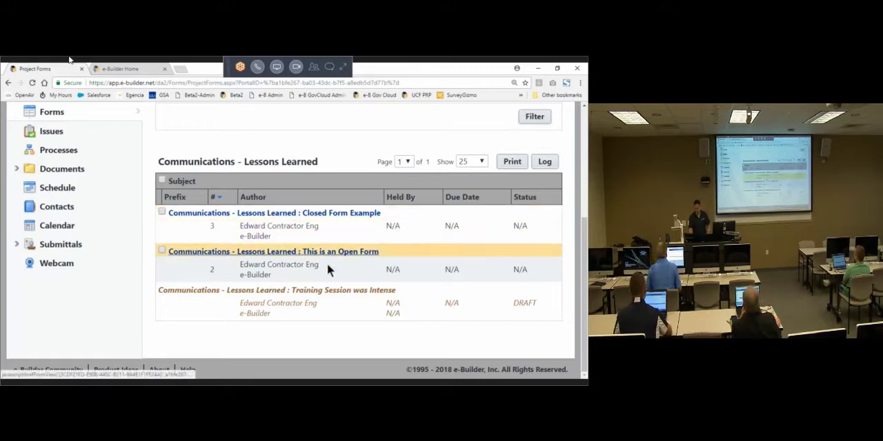
Step: Open the posted "Closed Form Example" form for editing in a maximized window and bring up its Lessons fields
click(345, 219)
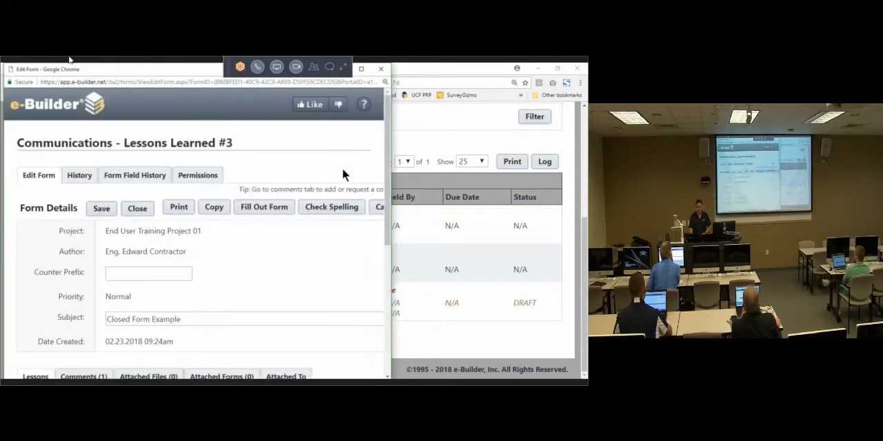
click(359, 68)
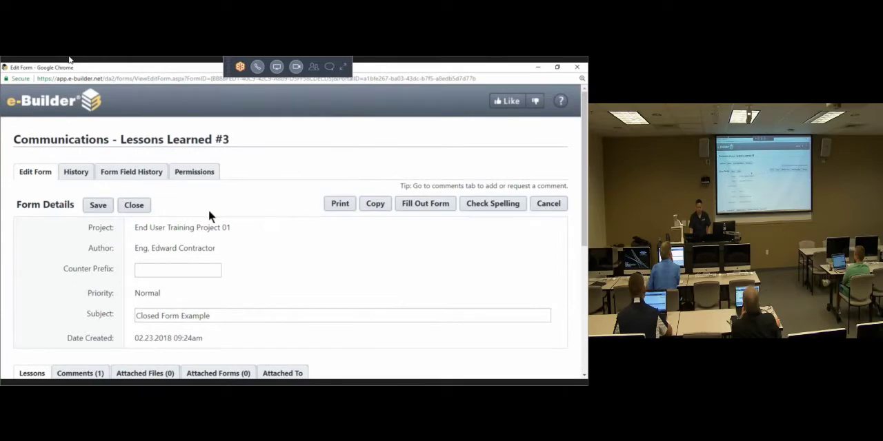
scroll(208, 210, down, 1)
click(98, 164)
click(133, 164)
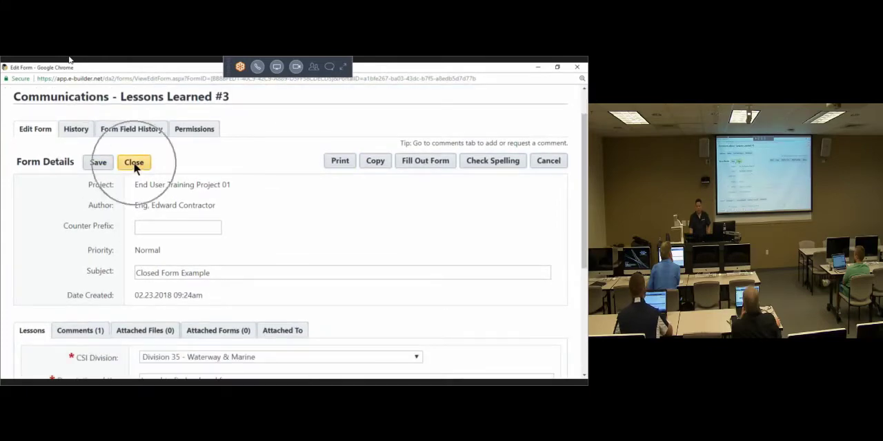
scroll(251, 250, down, 5)
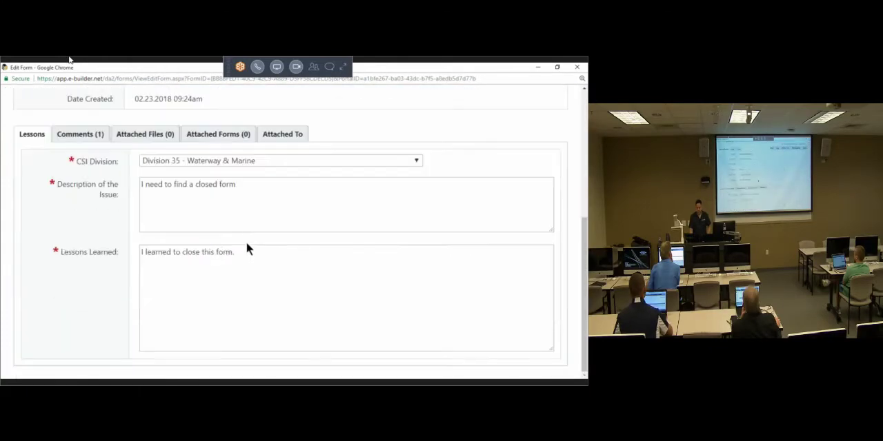
Step: Append ". add some additional info somewhre" to the Description of the Issue and save the form
click(280, 195)
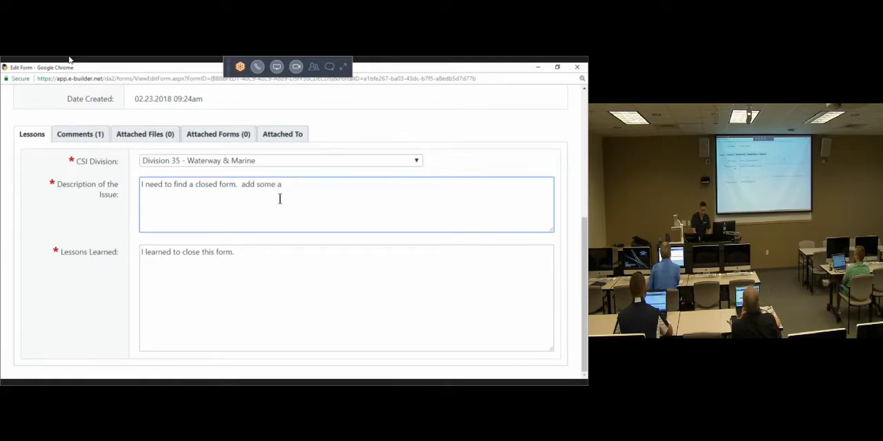
text(add some additional info)
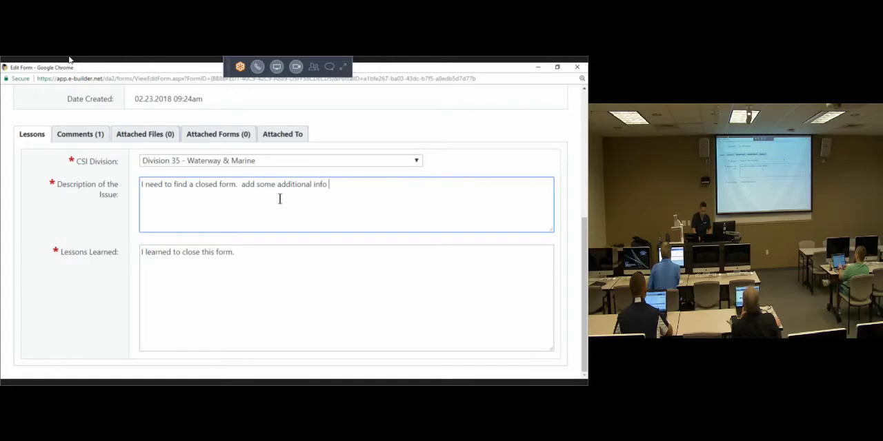
text( somewhre)
scroll(284, 181, up, 3)
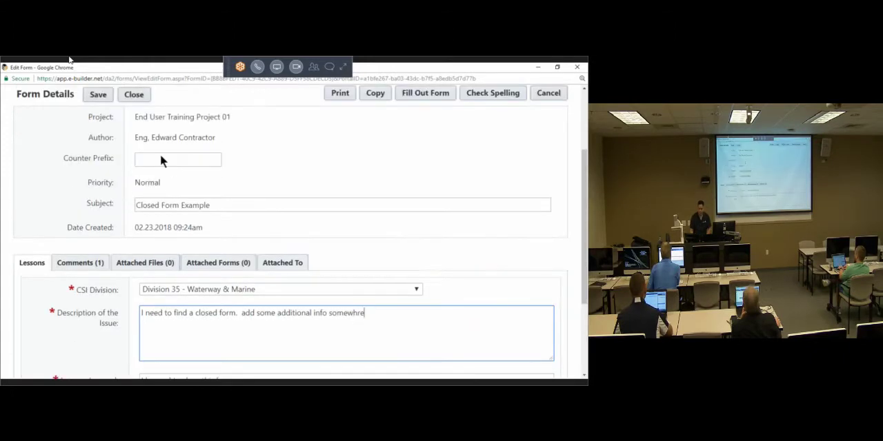
scroll(193, 200, up, 3)
click(98, 204)
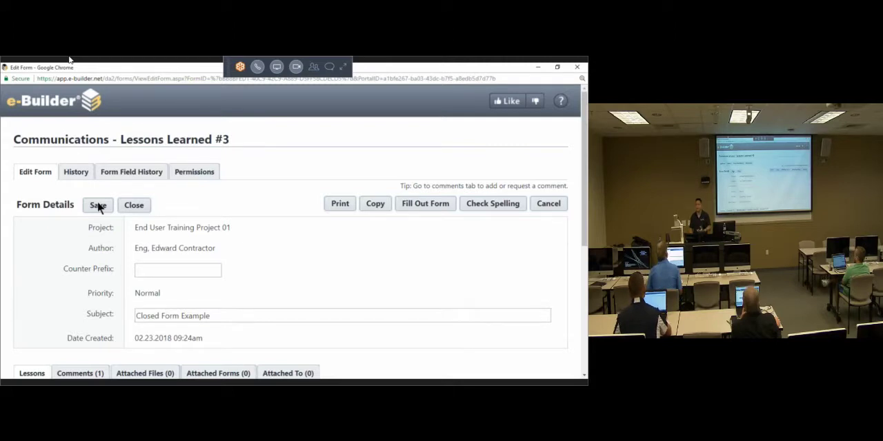
scroll(45, 276, down, 3)
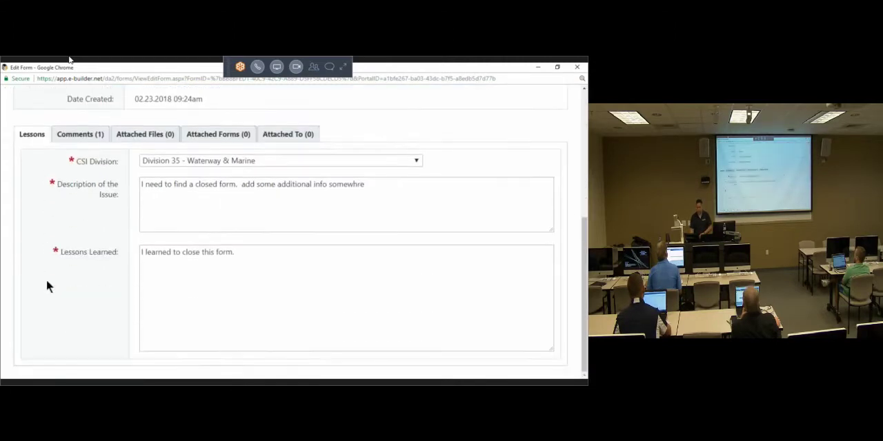
Step: Start closing the "Closed Form Example" form and maximize the Close Form window
scroll(46, 283, up, 3)
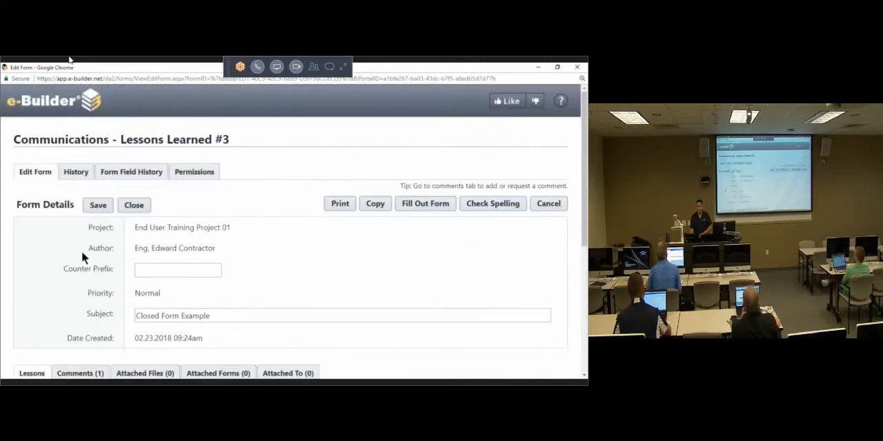
click(136, 207)
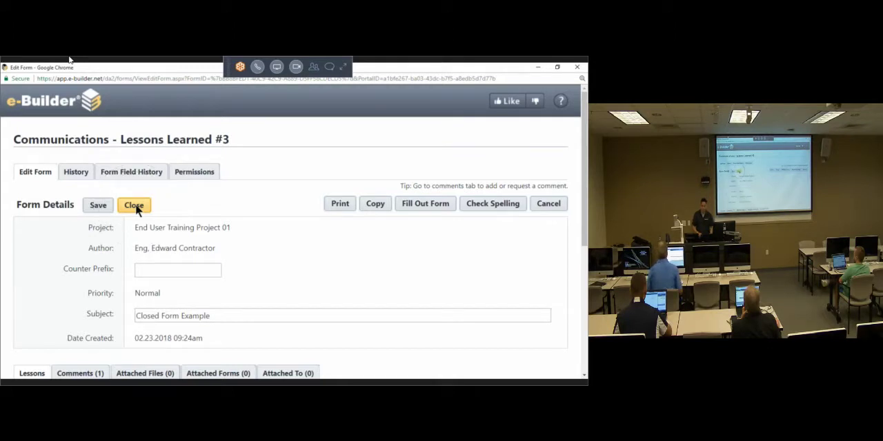
click(136, 207)
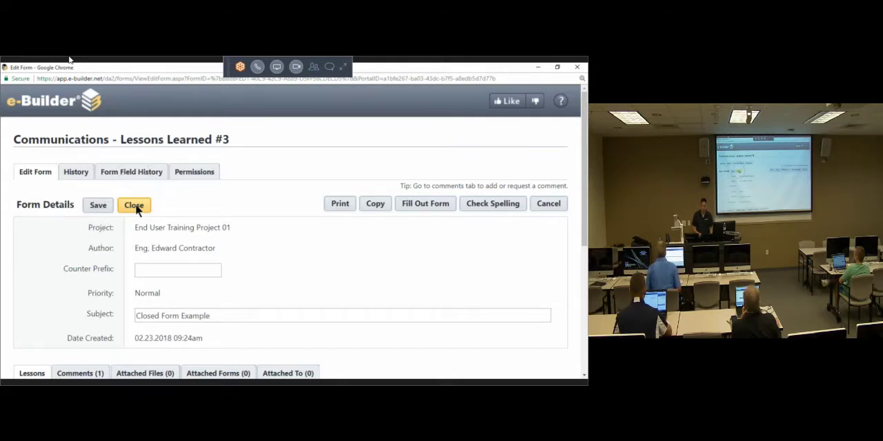
click(134, 206)
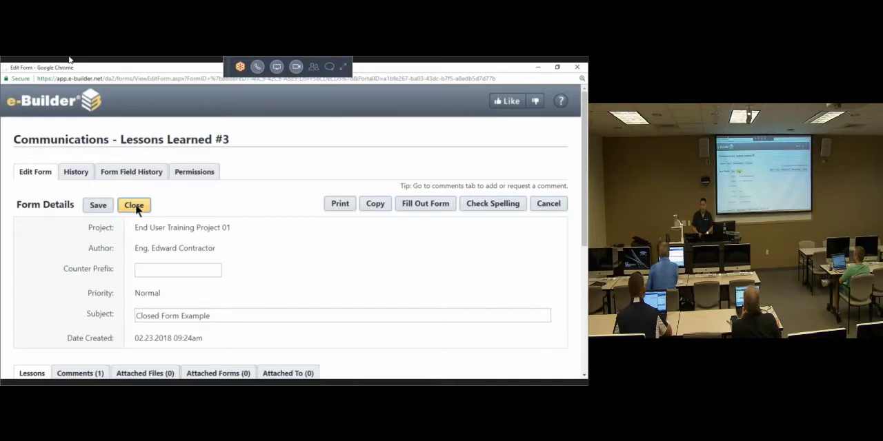
double_click(149, 66)
Step: Add the closing comment "Received Training. Closing Form." and close the form
click(247, 256)
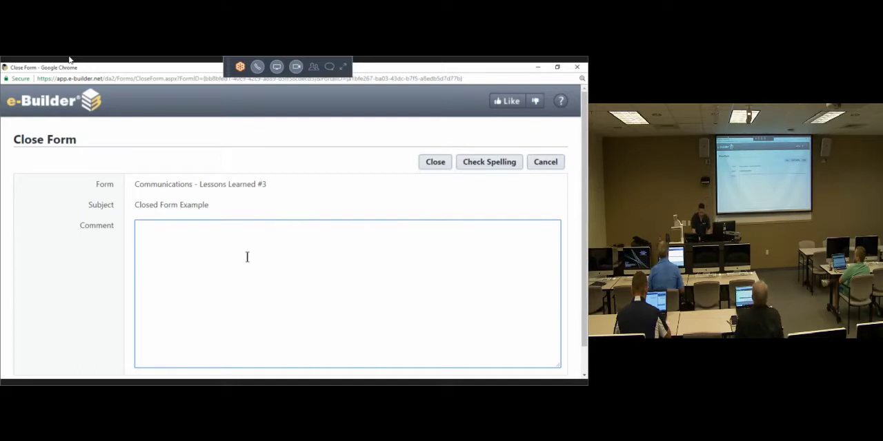
click(58, 287)
scroll(97, 286, down, 2)
scroll(134, 286, up, 2)
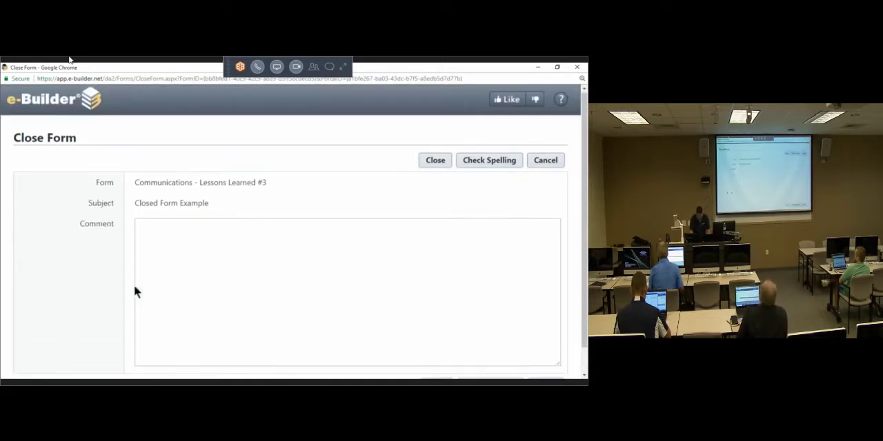
click(199, 282)
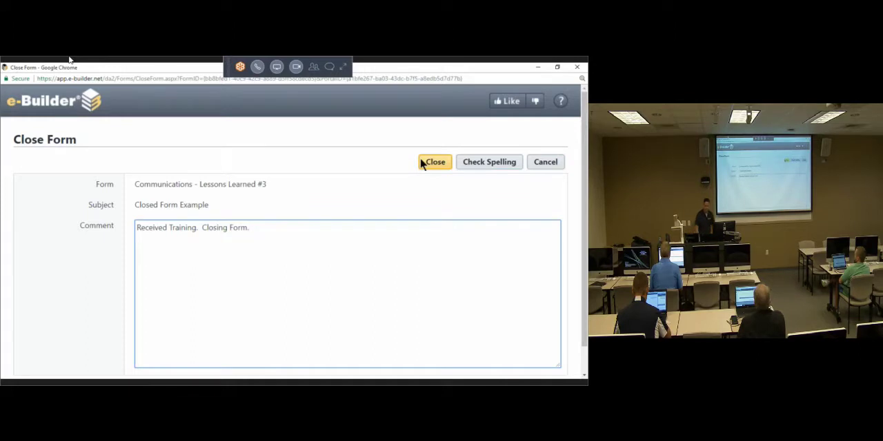
click(332, 169)
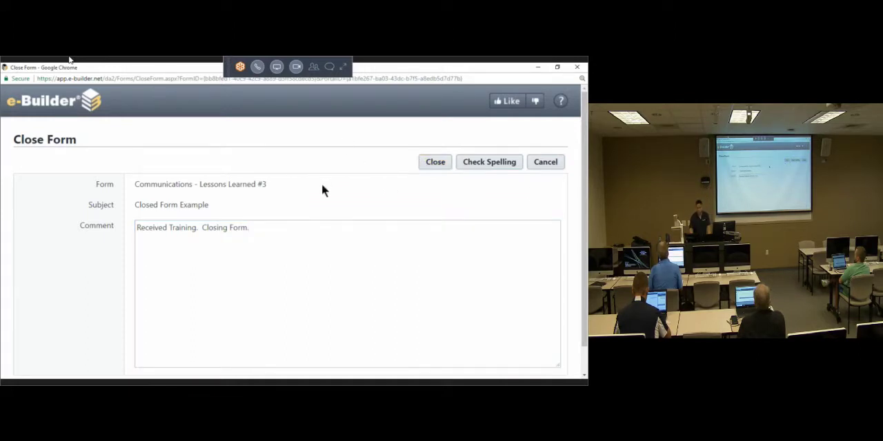
key(ctrl+minus)
key(ctrl+plus)
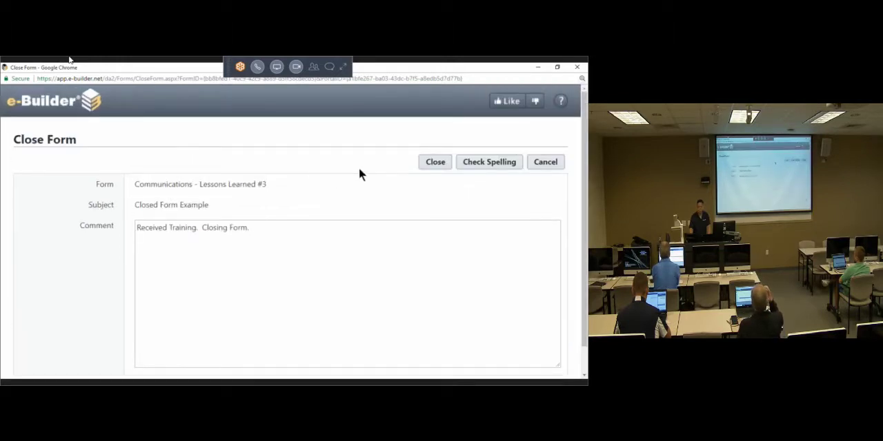
click(443, 166)
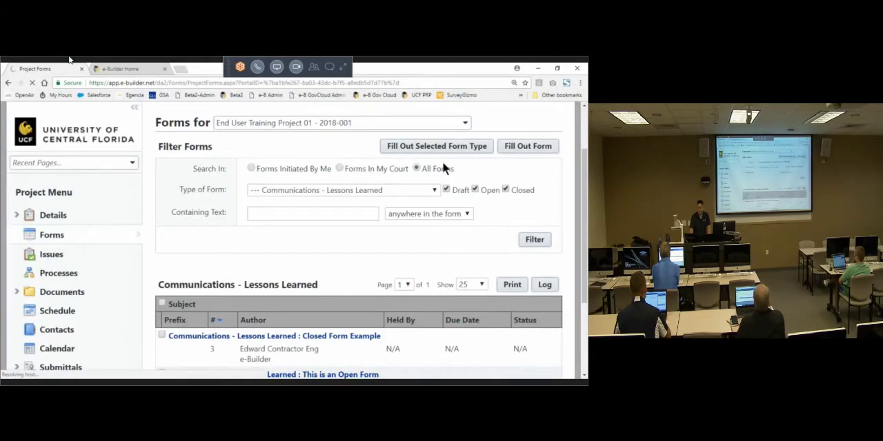
Step: Open the "This is an Open Form" form in a maximized window and review its Lessons, Comments, Attached Files and Attached Forms sections
scroll(440, 224, down, 3)
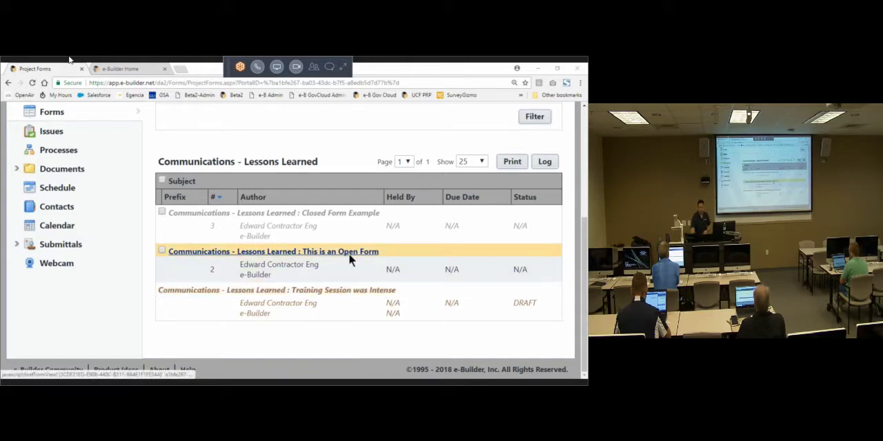
click(349, 253)
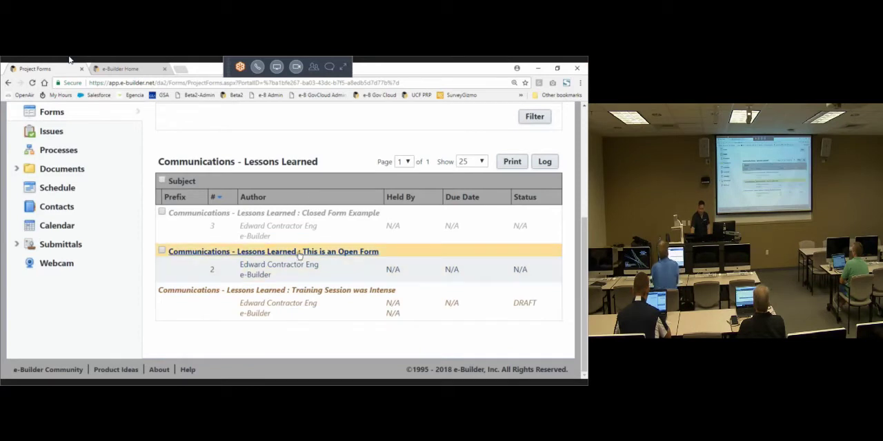
click(308, 251)
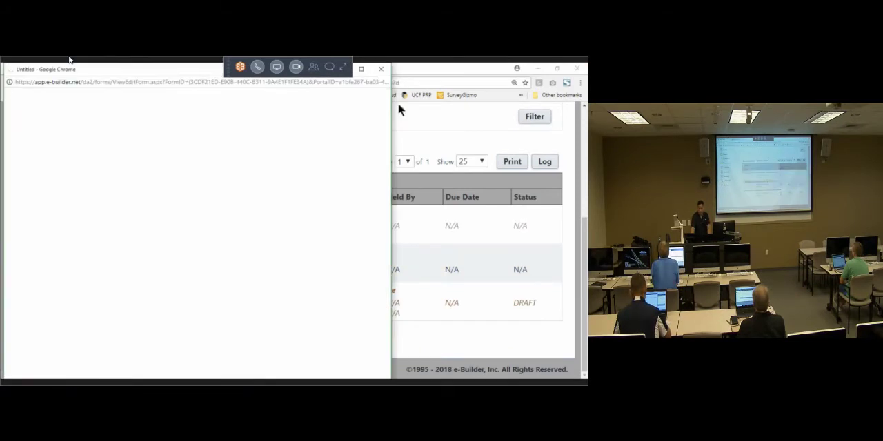
click(361, 69)
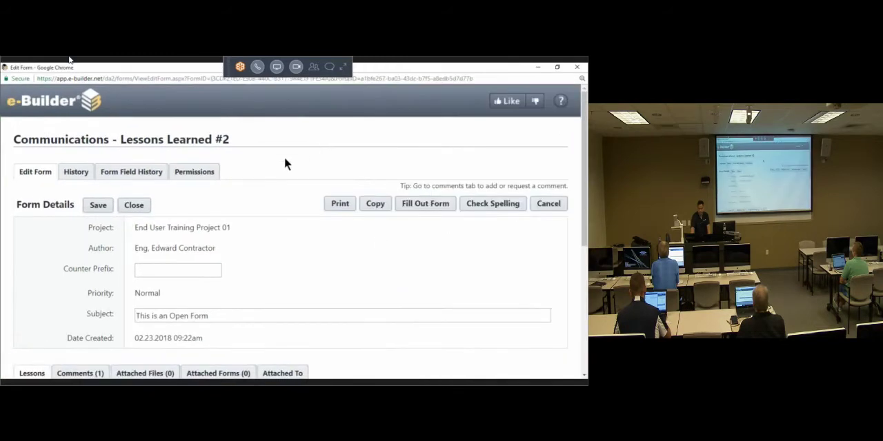
scroll(284, 159, down, 2)
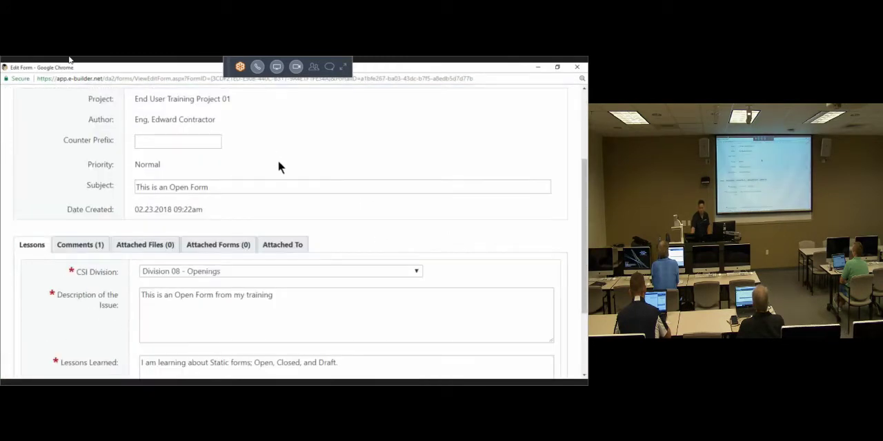
scroll(278, 165, down, 1)
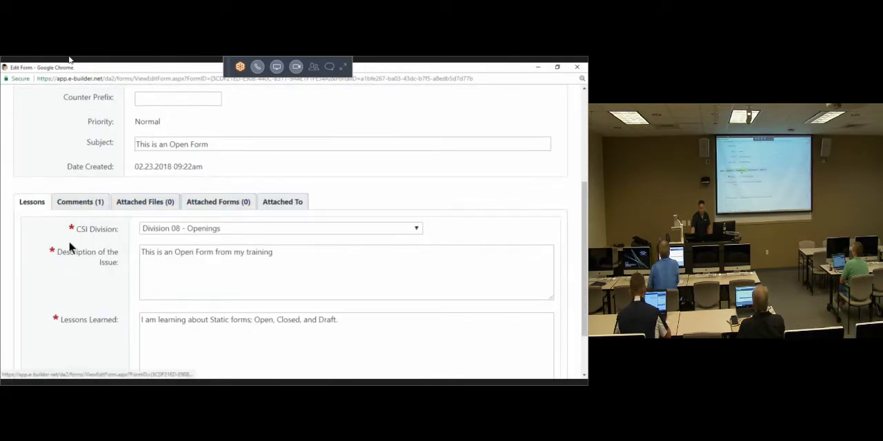
click(23, 205)
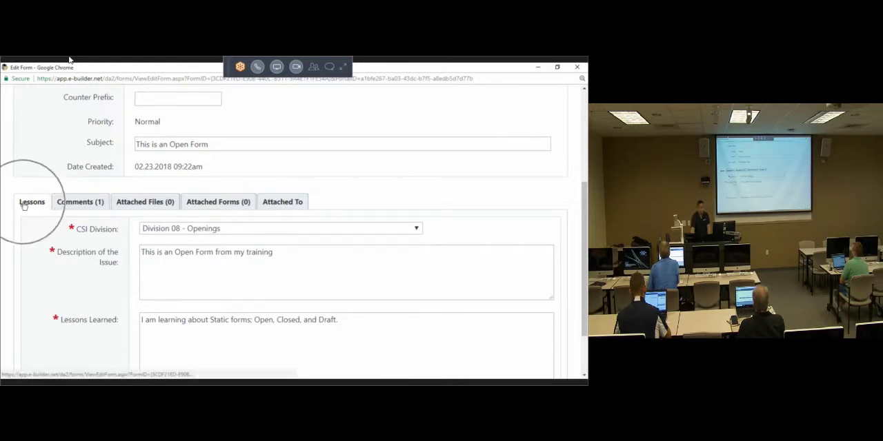
click(72, 207)
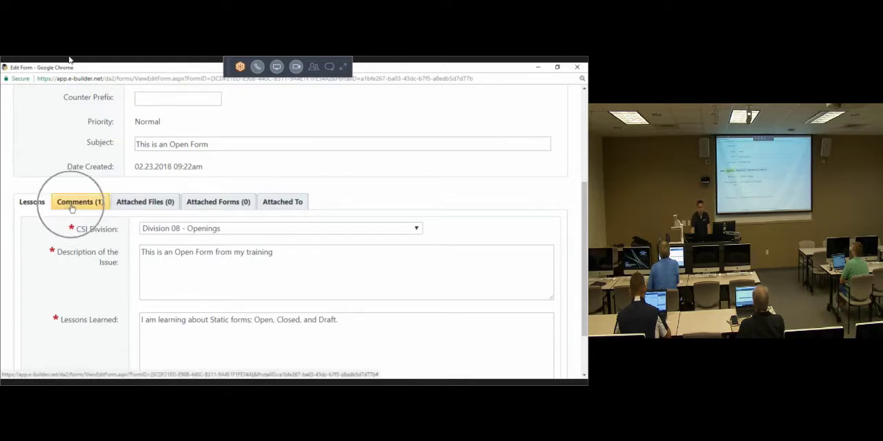
click(138, 204)
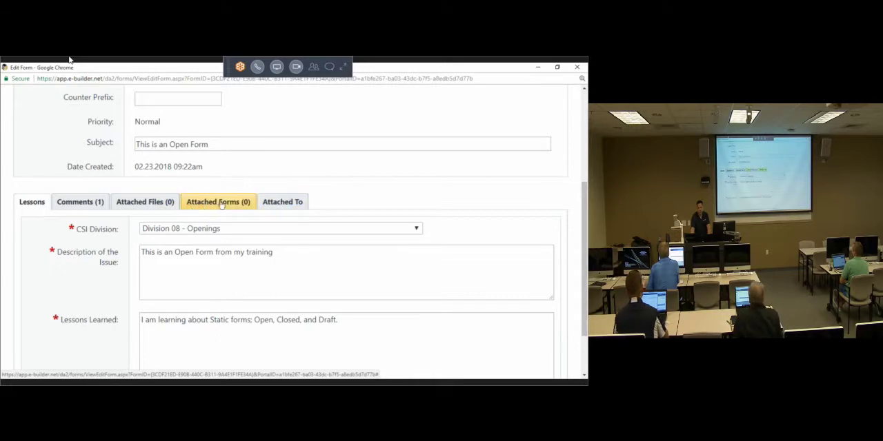
Step: Show the comments of the "This is an Open Form" form and start a new comment in a maximized window
click(76, 204)
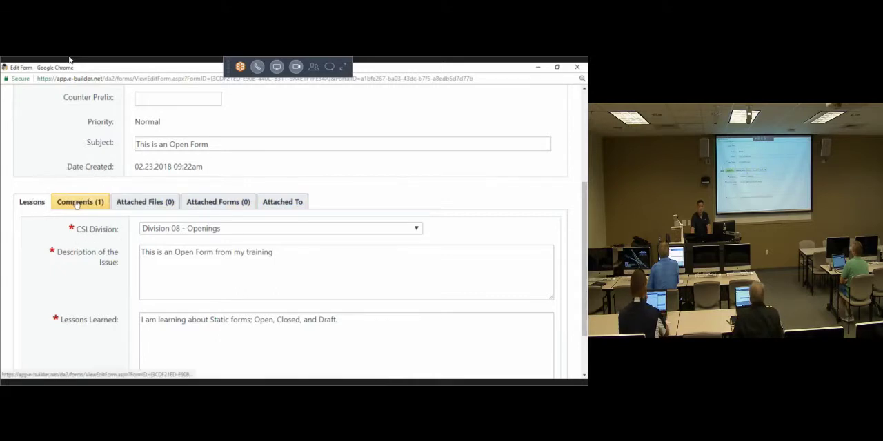
key(ctrl)
key(ctrl)
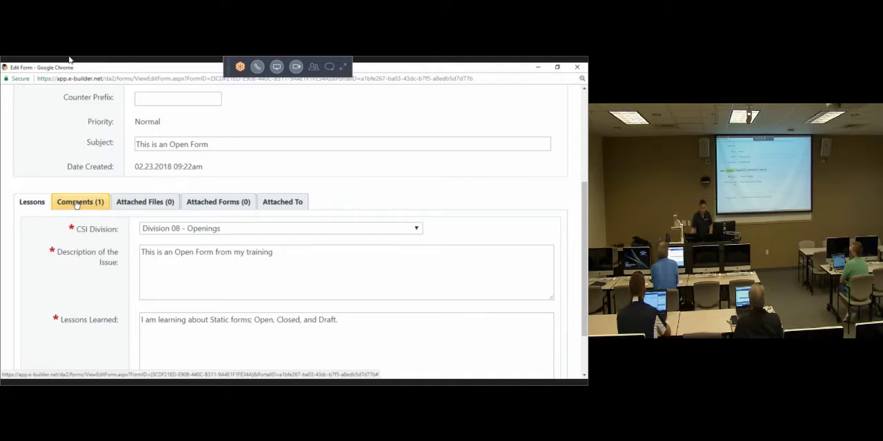
click(77, 203)
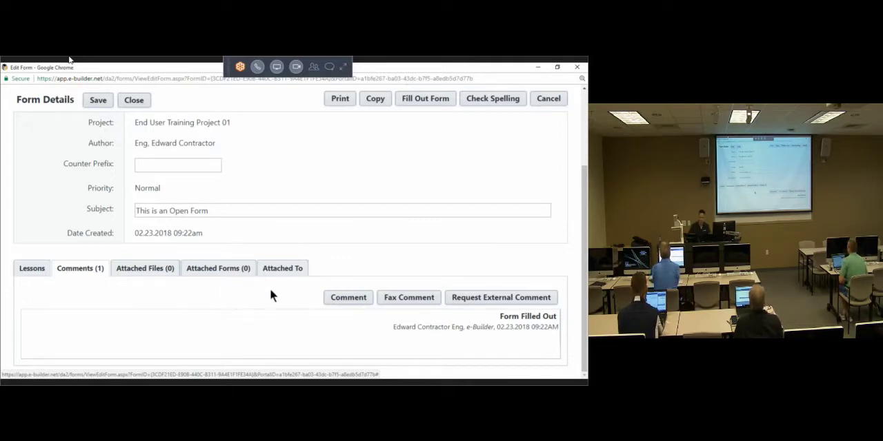
click(331, 301)
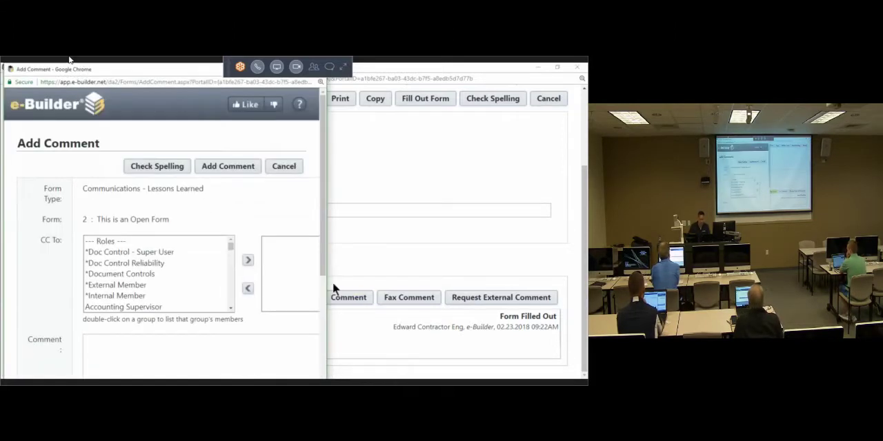
click(296, 69)
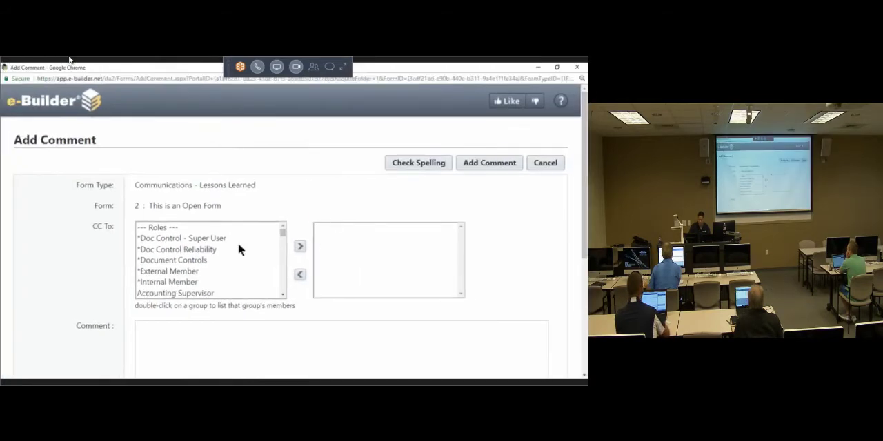
Step: Write the comment "This is a comment to this form." and add it to the form
scroll(70, 265, down, 1)
click(240, 331)
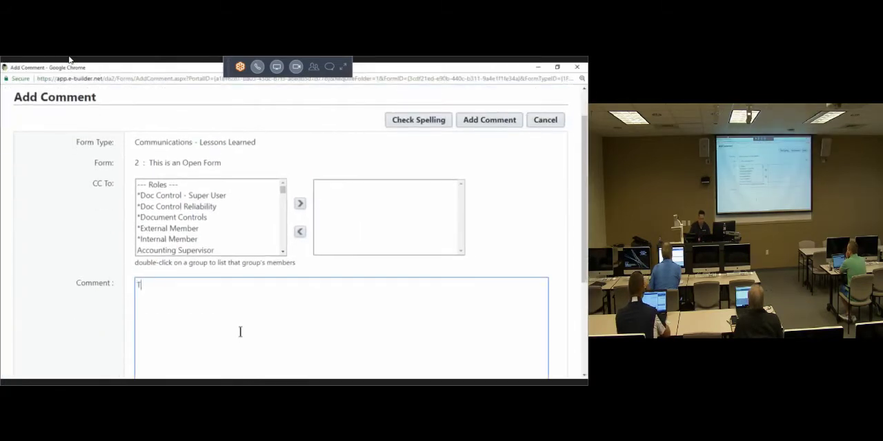
text(This is a comment to this form.)
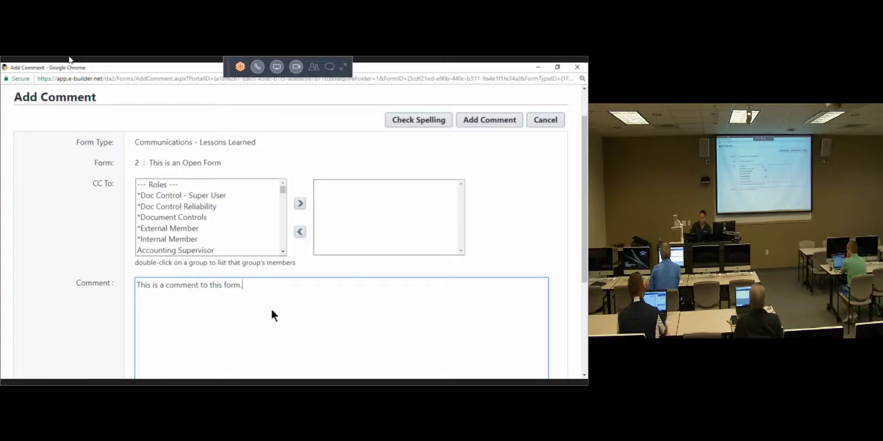
click(477, 122)
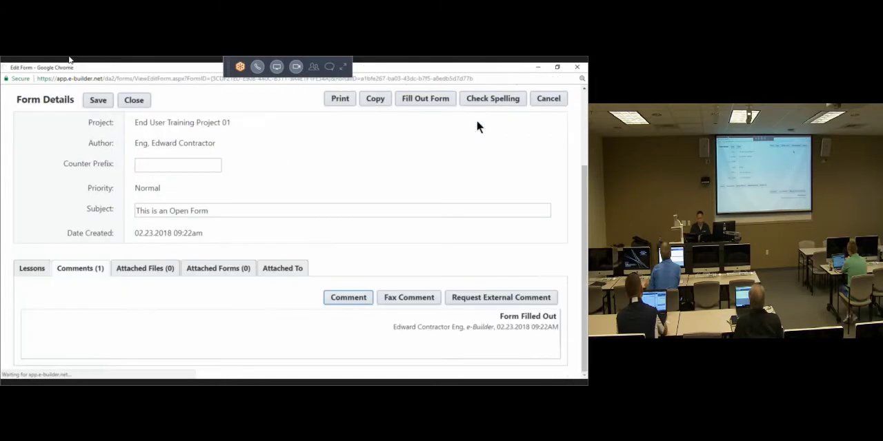
Step: Examine the new comment's text, author and date stamp in the form's comments
scroll(57, 257, down, 3)
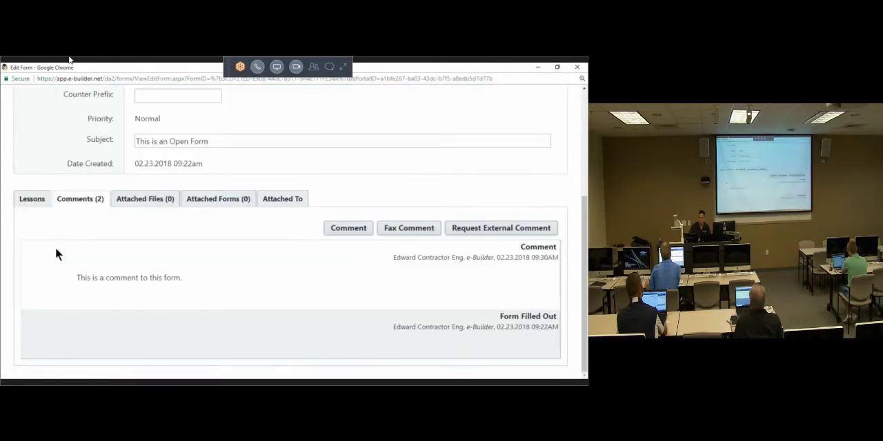
triple_click(110, 274)
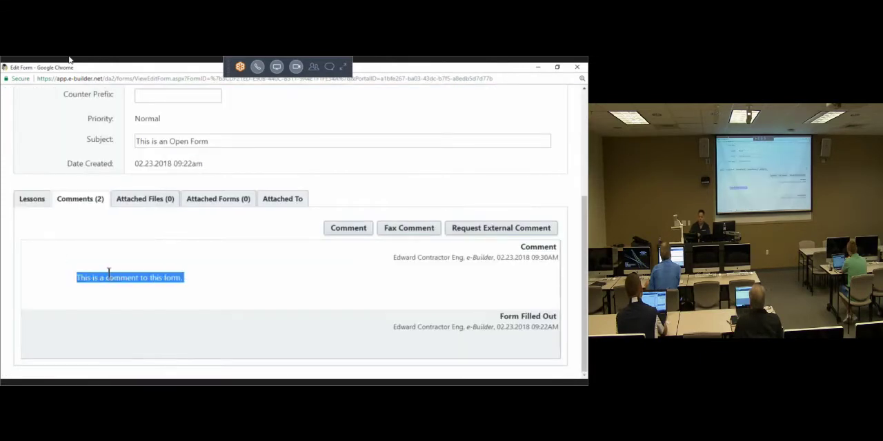
drag(395, 255, 530, 256)
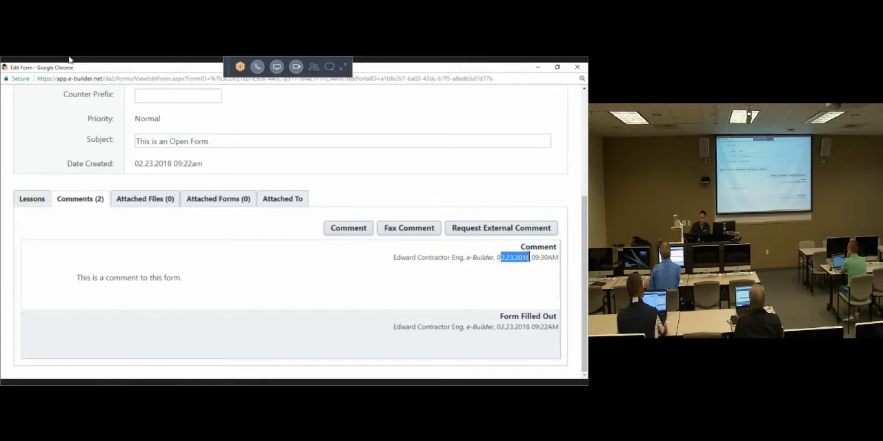
click(131, 276)
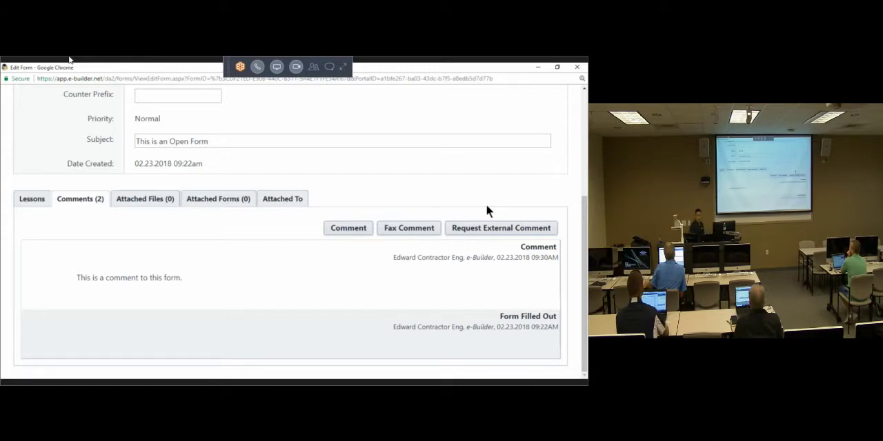
Step: Start an external comment request for the form, using Email as the sending method
click(511, 226)
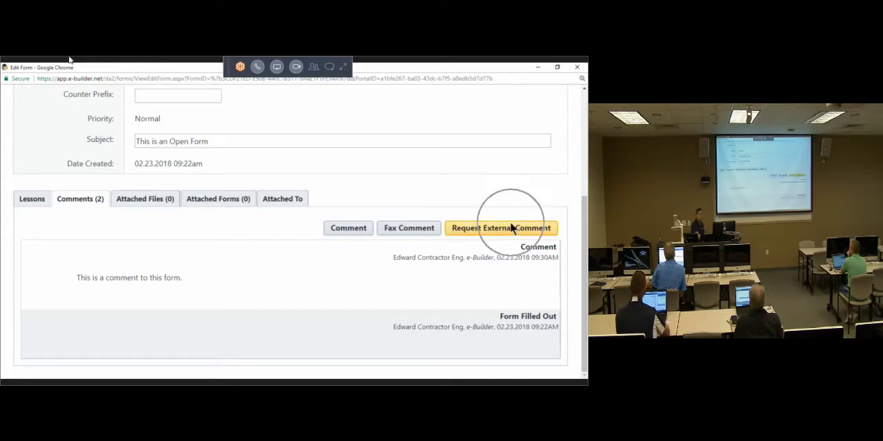
click(511, 228)
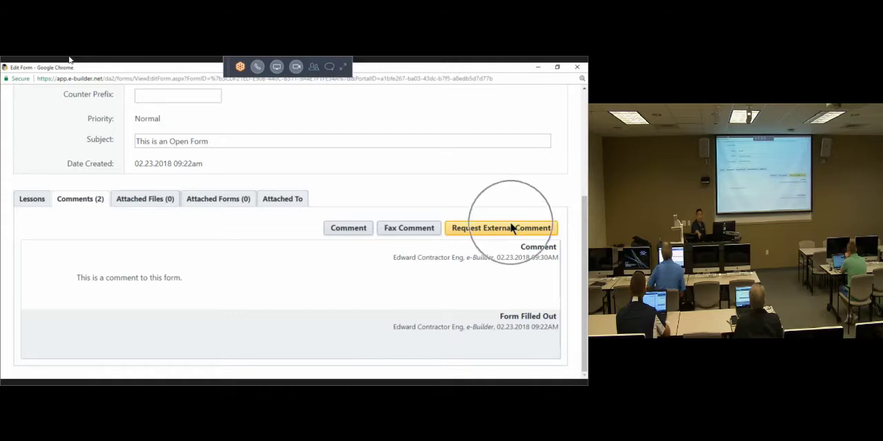
click(511, 228)
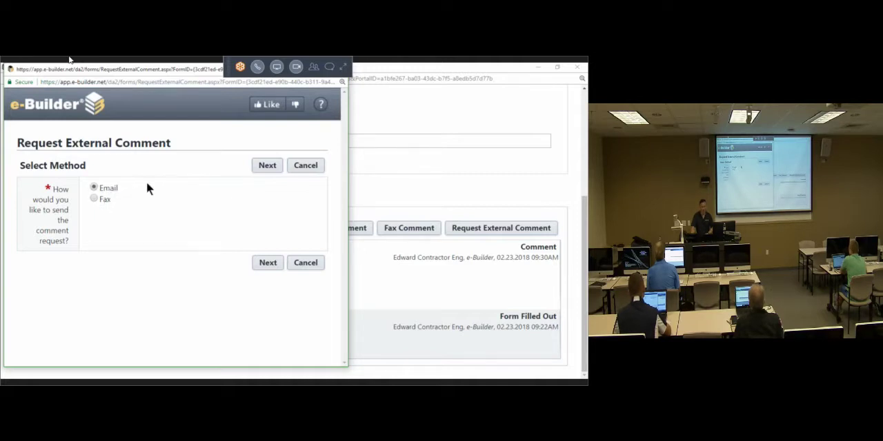
click(269, 166)
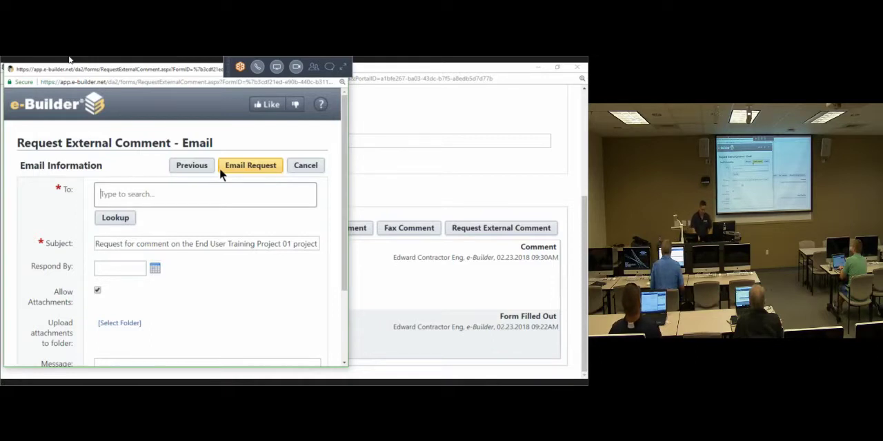
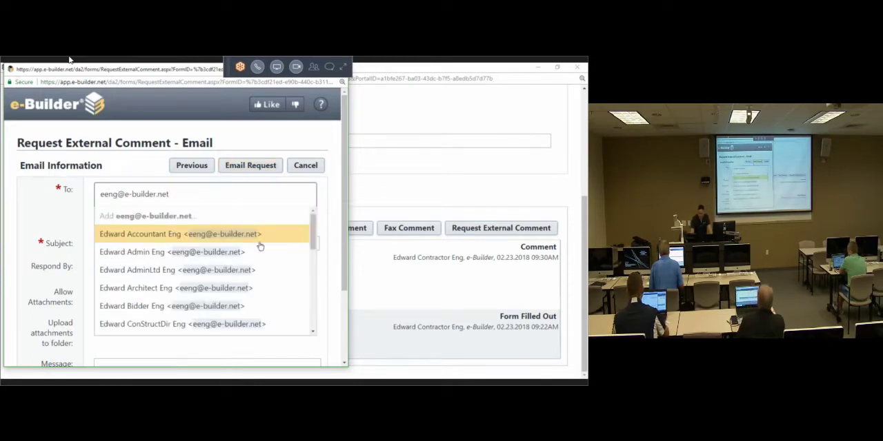
Step: Look up the recipient by e-mail address, add the matching contact to the request and maximize its window
scroll(253, 252, down, 3)
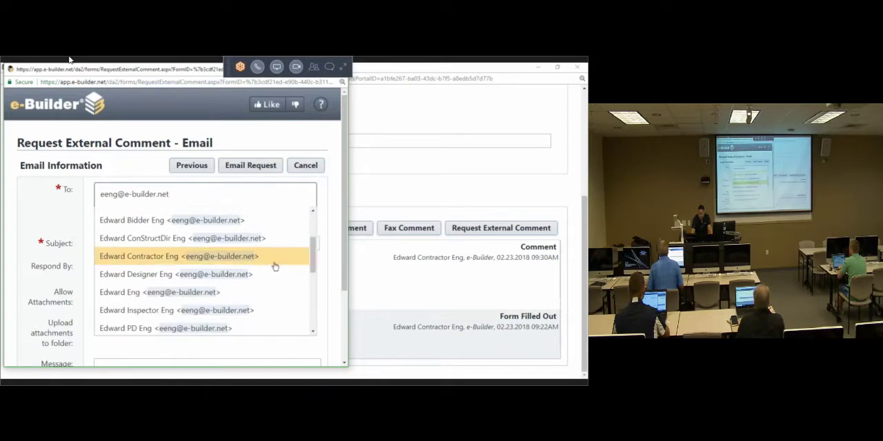
click(228, 292)
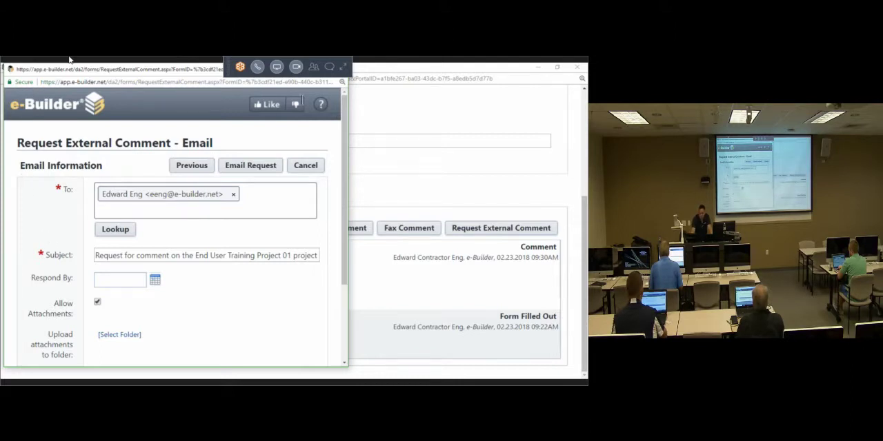
click(318, 69)
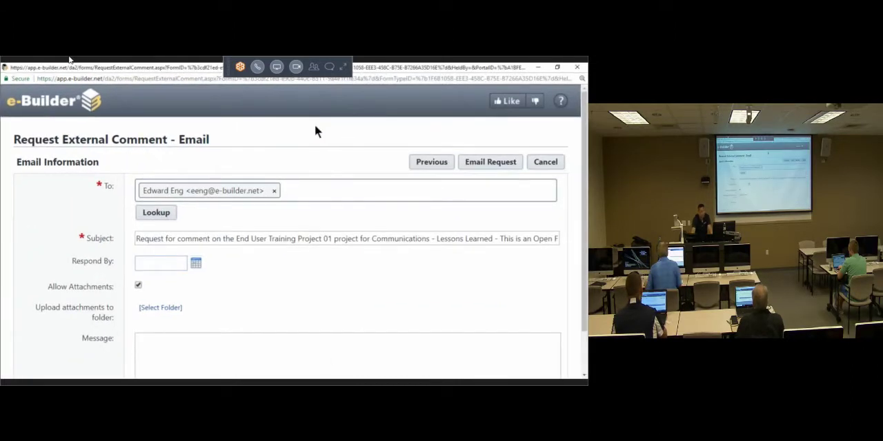
Step: Replace the request's subject with "Request Ext Comment From Training"
triple_click(230, 241)
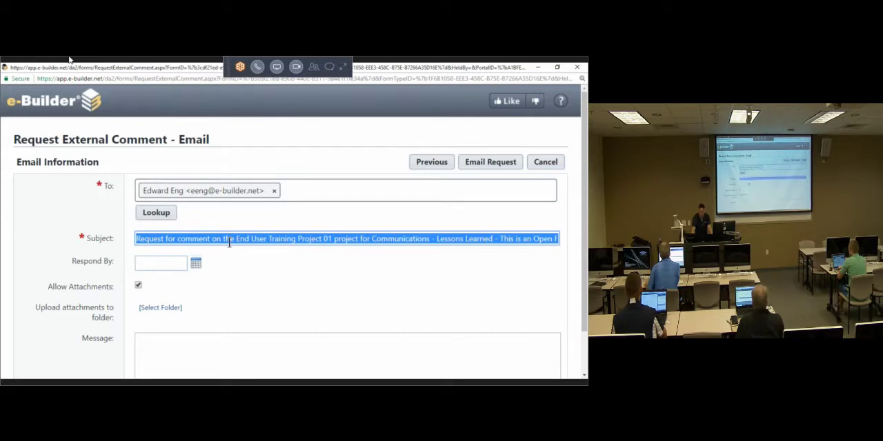
triple_click(229, 241)
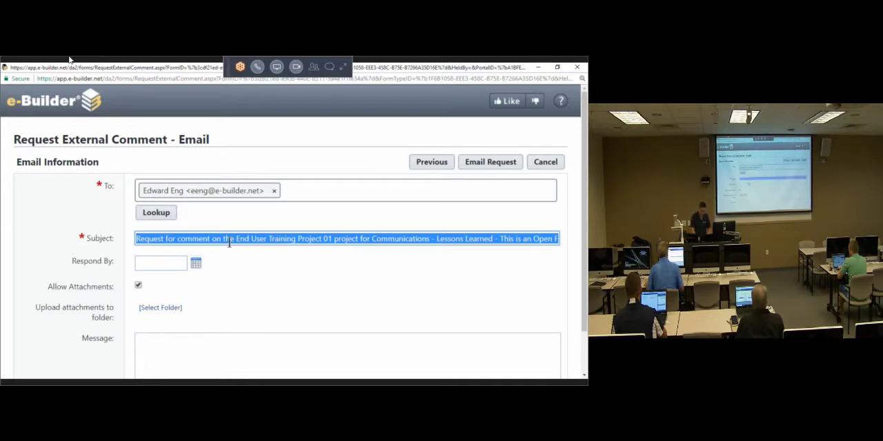
text(Request)
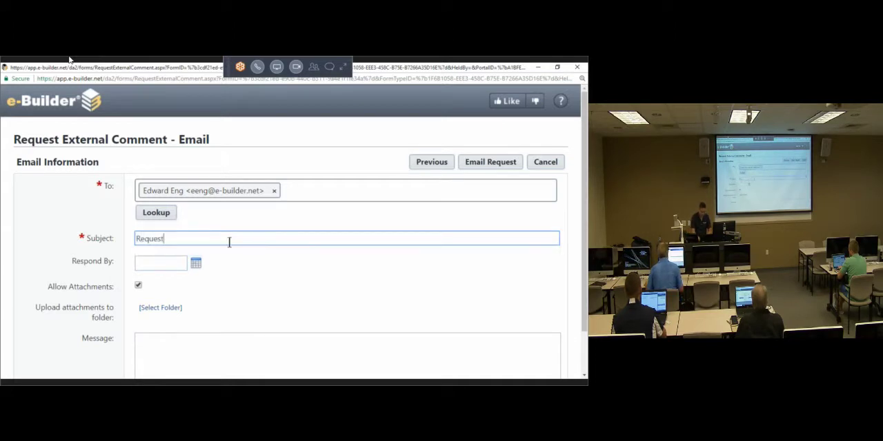
text( Ext Comment From Training)
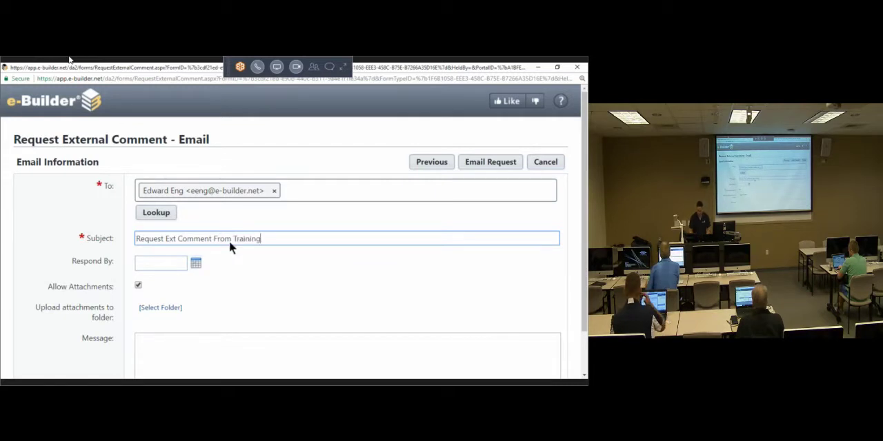
Step: Set the request's respond-by date to 03.08.2018 and point out the required recipient and subject fields
click(196, 265)
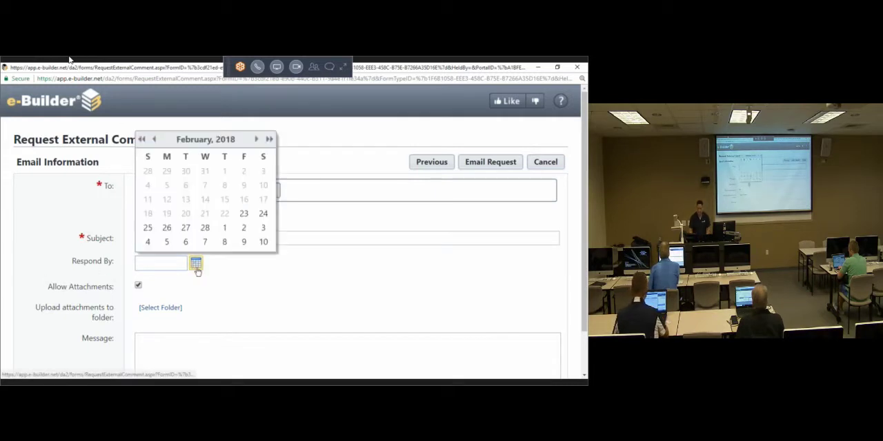
click(224, 241)
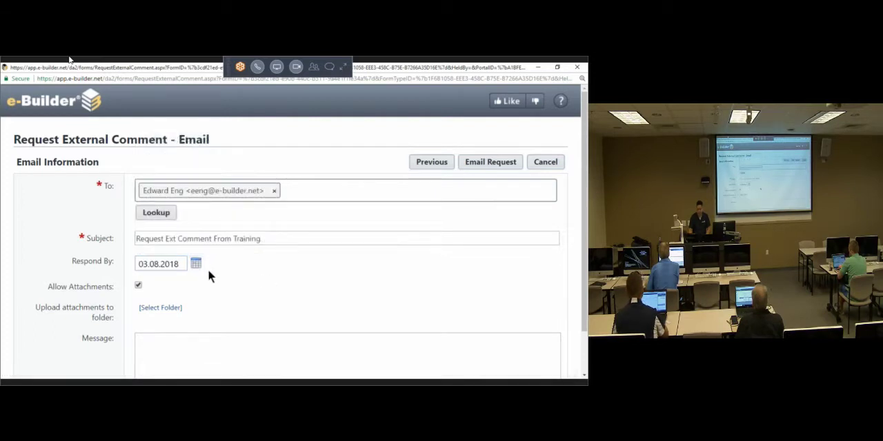
double_click(98, 185)
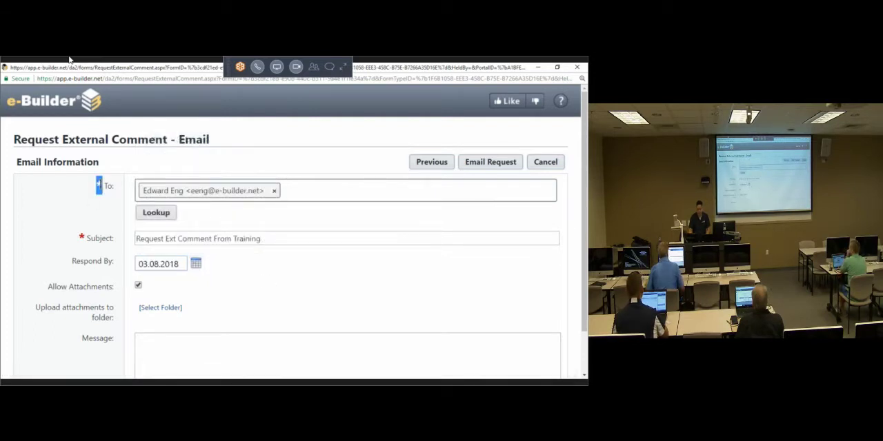
double_click(82, 238)
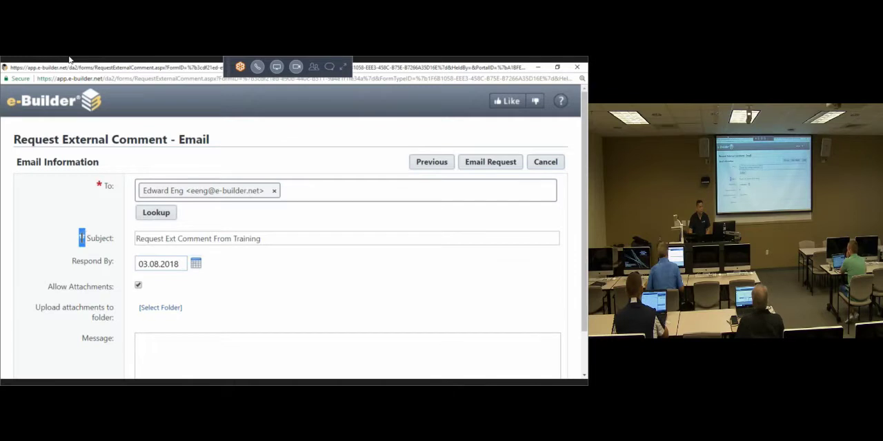
Step: View the folder choices for uploaded attachments and leave without selecting a folder
scroll(63, 264, down, 2)
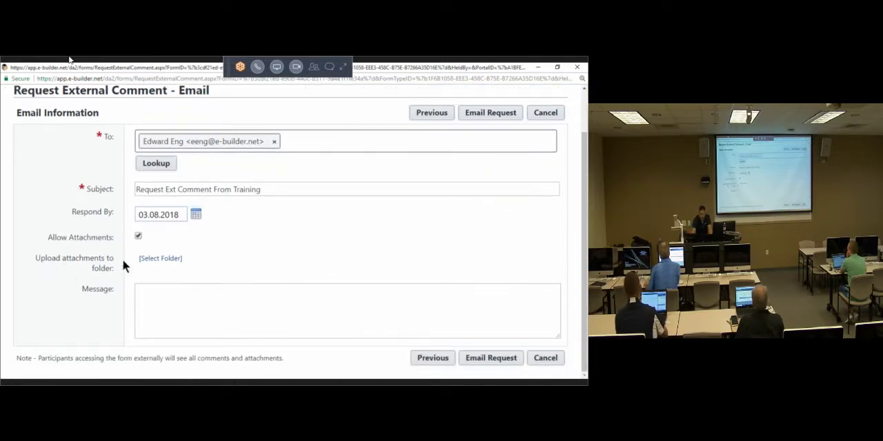
click(157, 260)
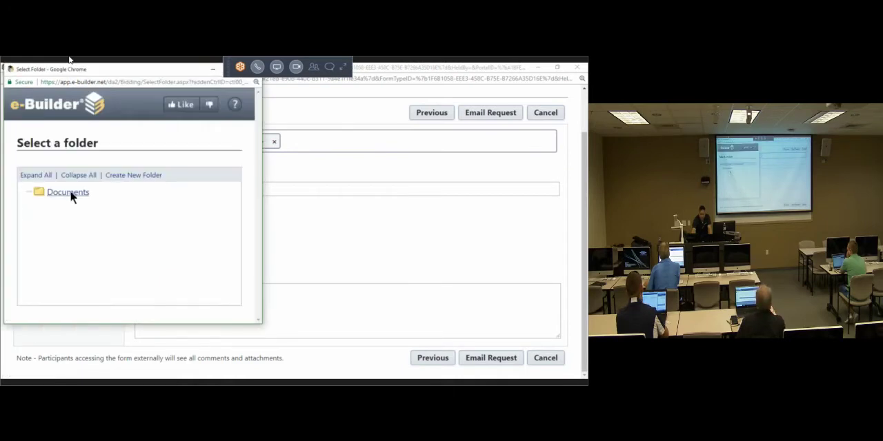
click(253, 70)
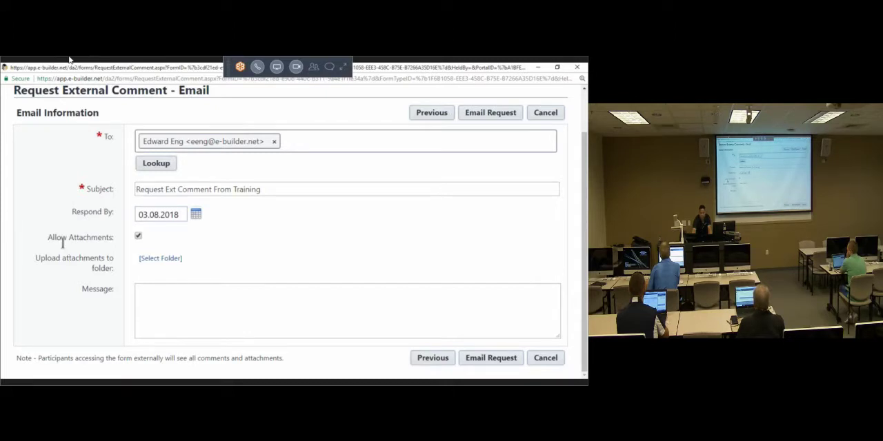
Step: Write the request's message: "Please take a look at this lesson's learned from training and provide your thoughts."
click(142, 316)
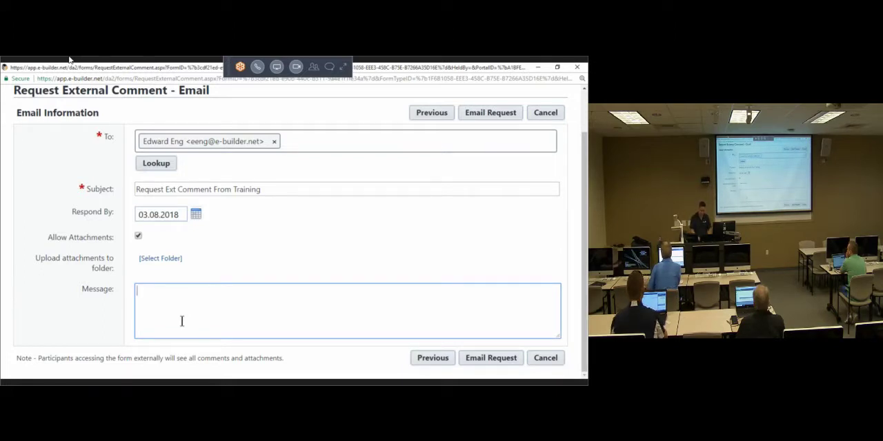
text(Plesae )
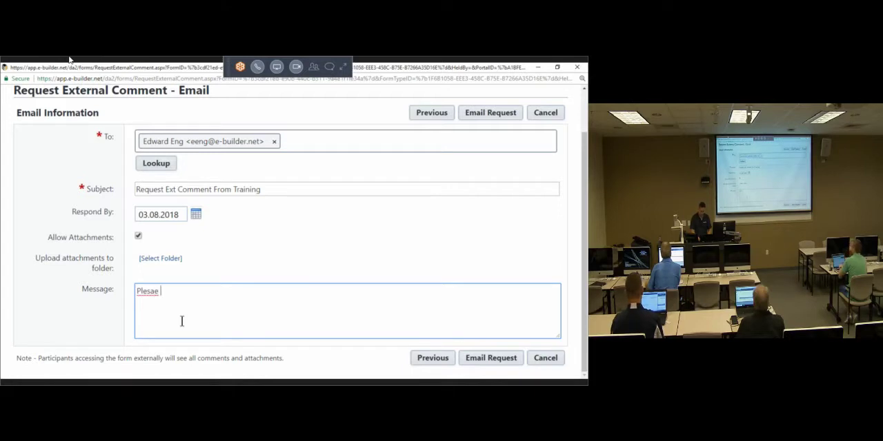
text(take a look )
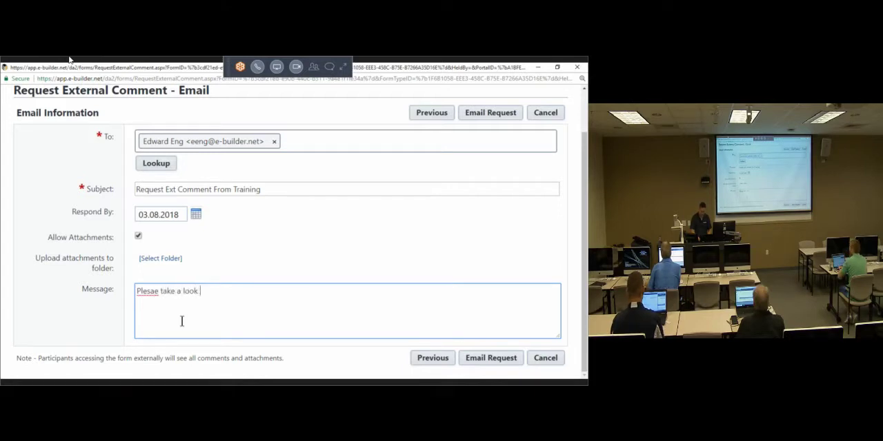
text(at this lessi)
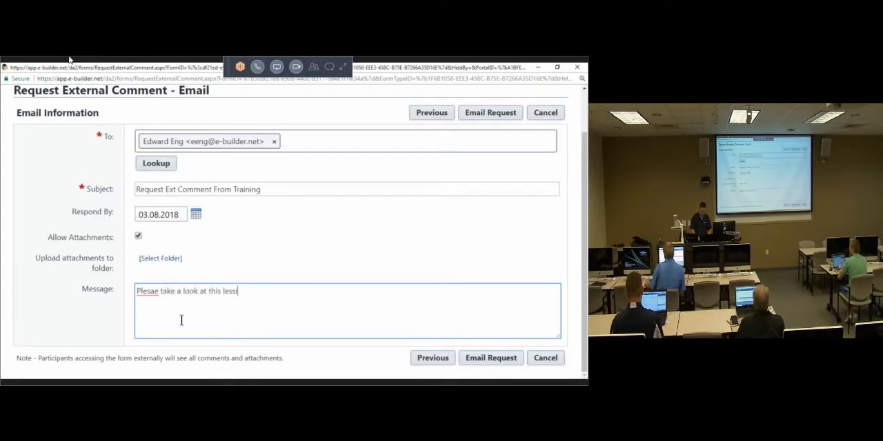
text(o)
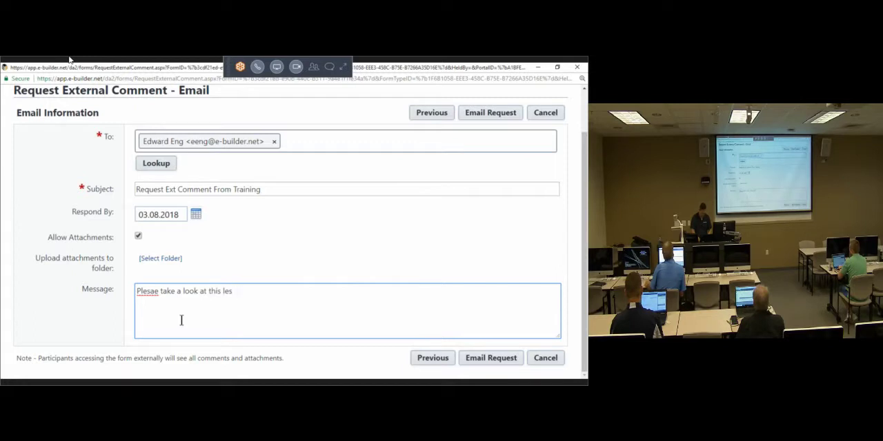
text(n's learned)
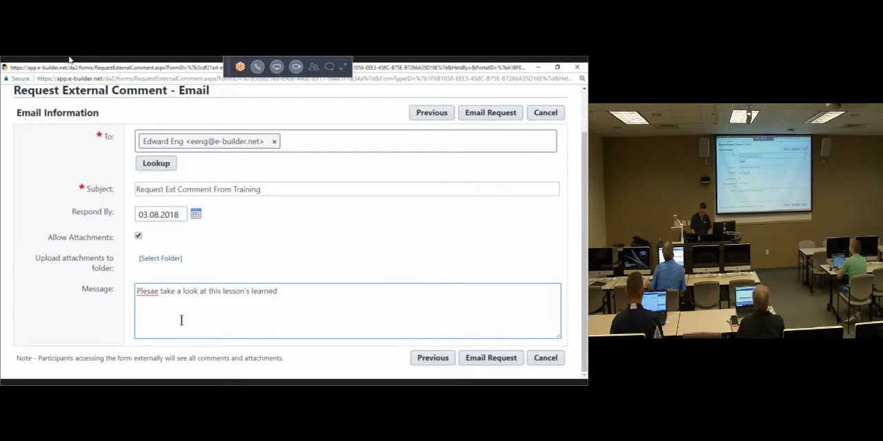
text( from training)
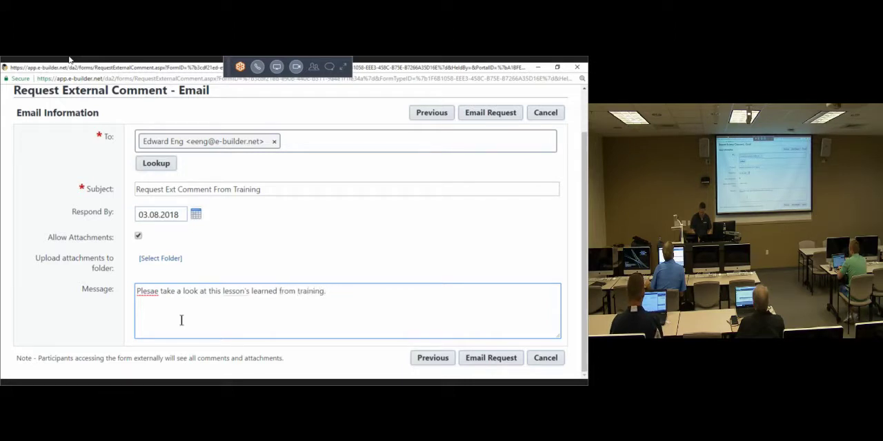
text( and pro)
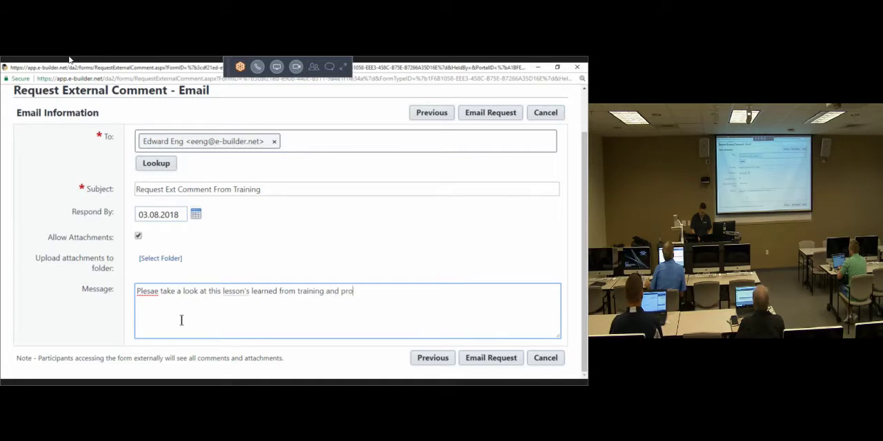
text(vide your thought)
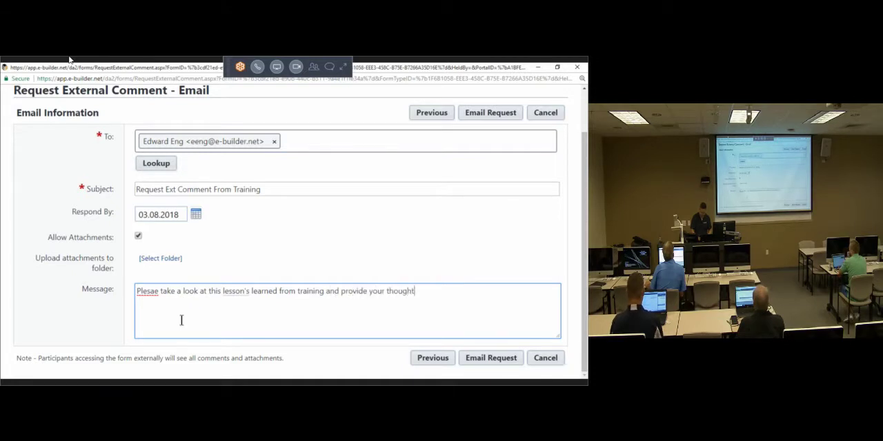
text(s.)
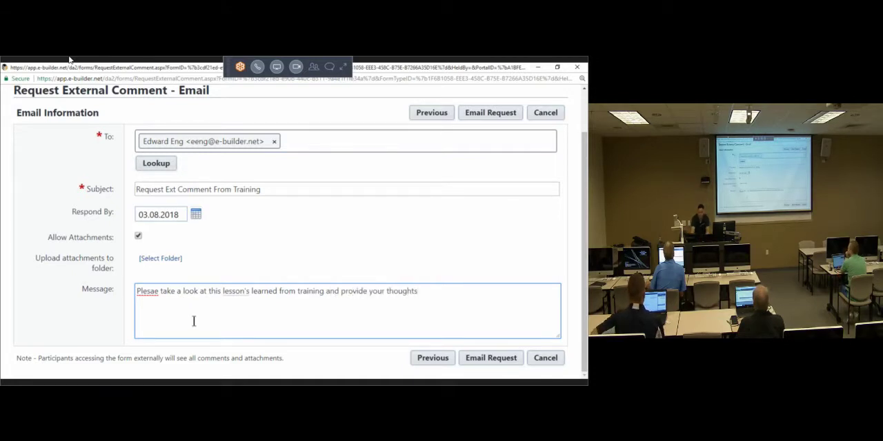
Step: Correct the misspelled first word of the message to "Please" and email the external comment request
right_click(149, 293)
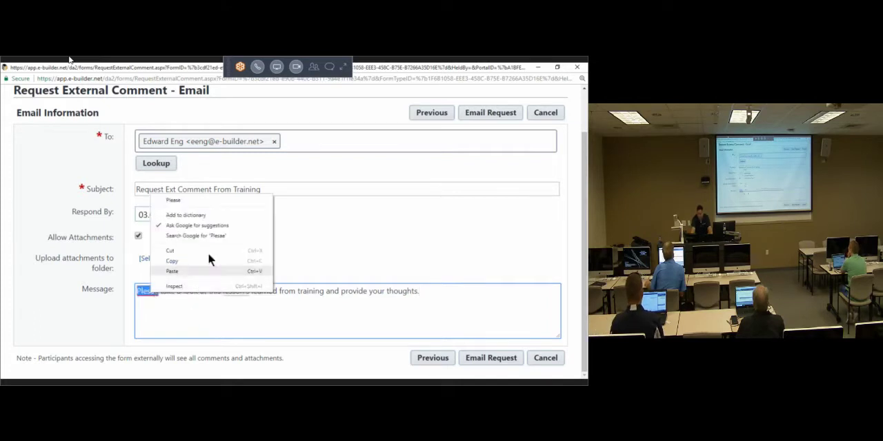
click(203, 201)
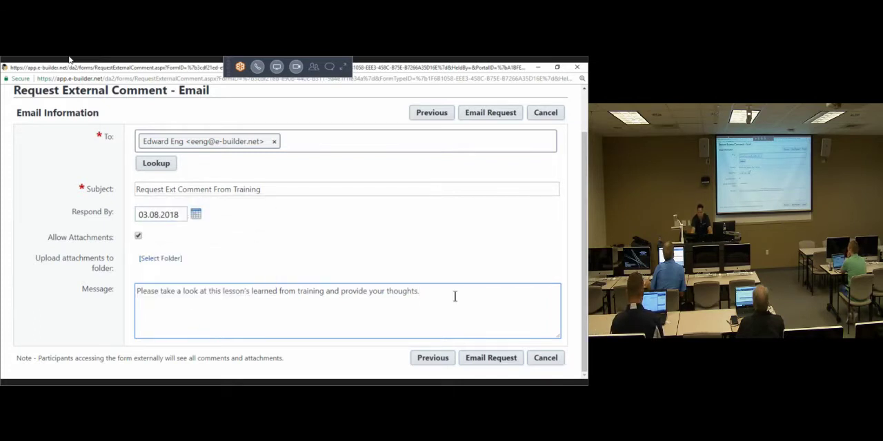
click(464, 262)
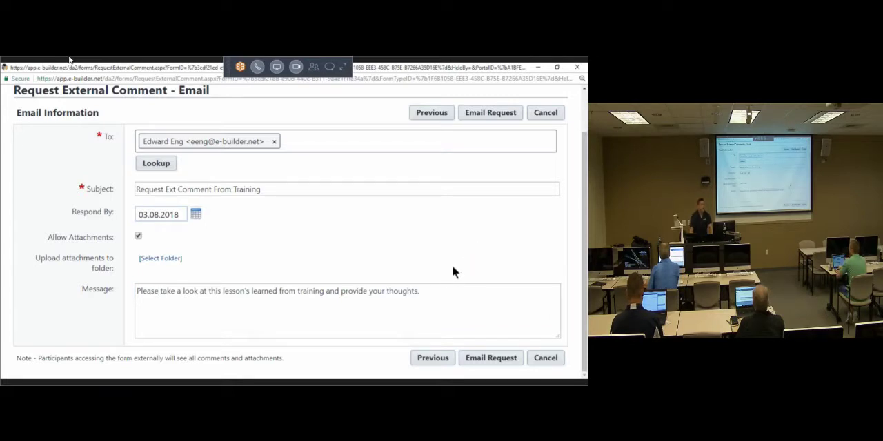
click(491, 113)
click(491, 113)
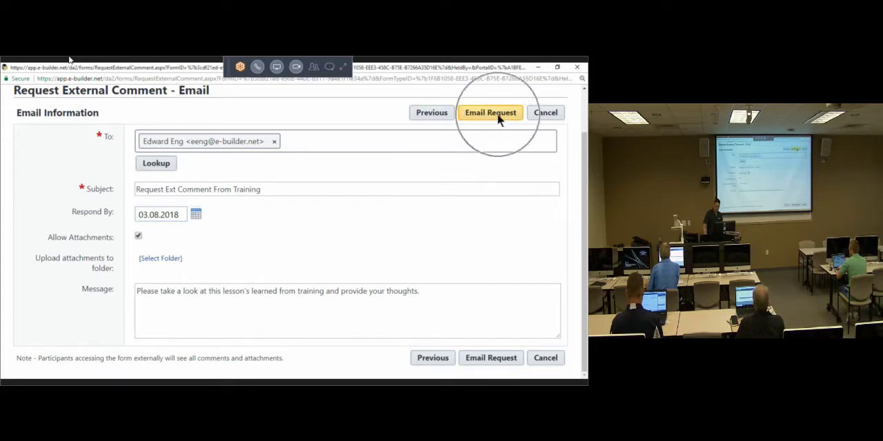
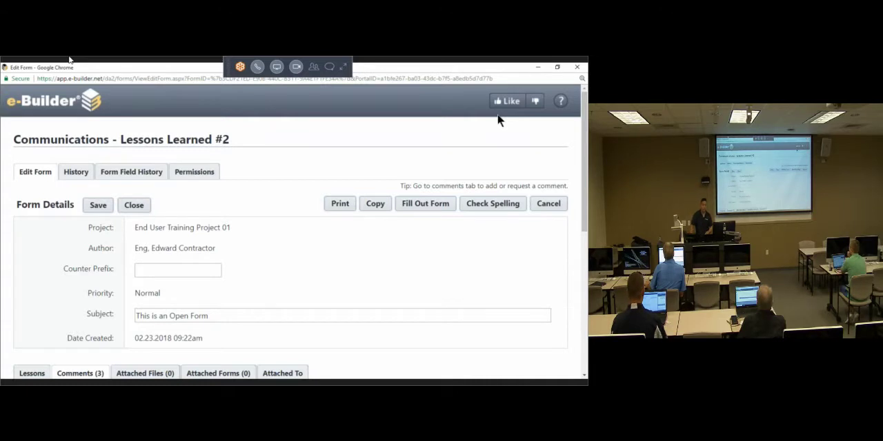
Step: Review the logged external comment request in the form's comments, highlighting its message and respond-by date
scroll(205, 241, down, 5)
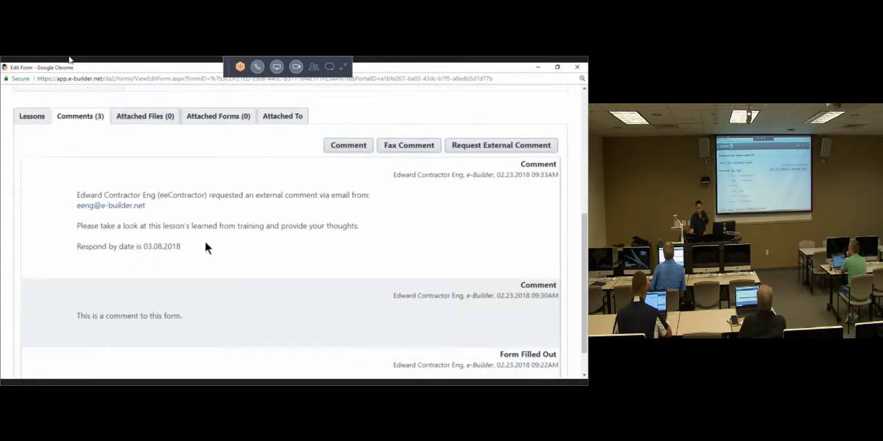
scroll(202, 241, down, 1)
triple_click(187, 205)
drag(187, 212, 69, 163)
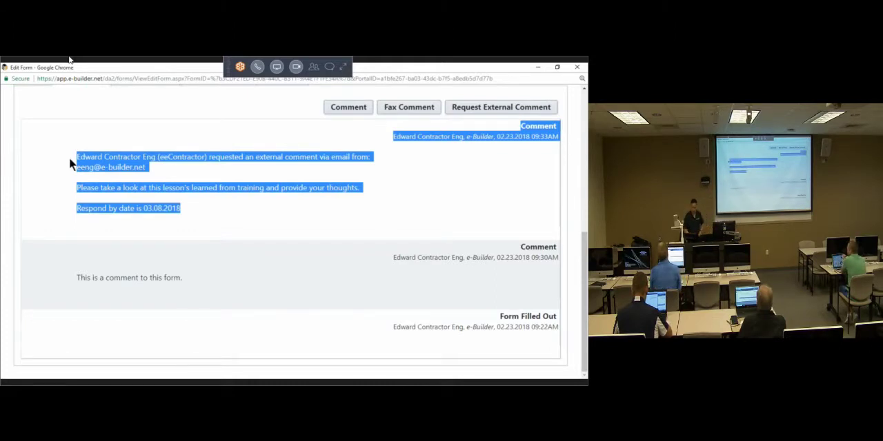
click(237, 190)
scroll(317, 191, up, 2)
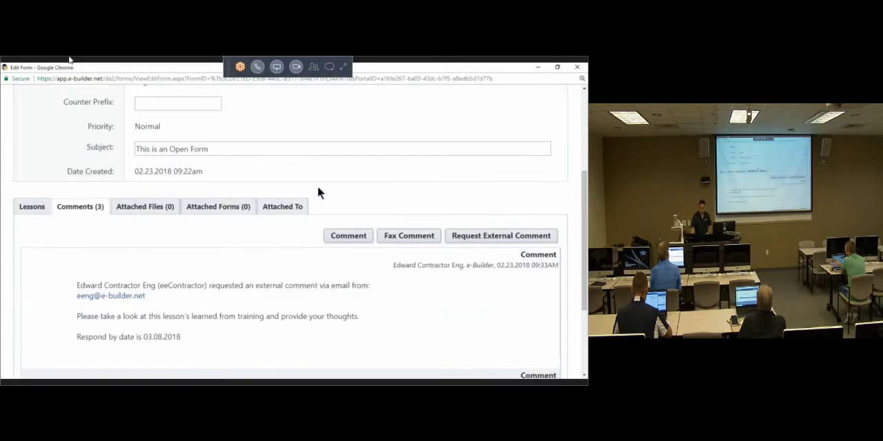
Step: View the Lessons Learned #2 form's attached files and its options for uploading files
click(145, 206)
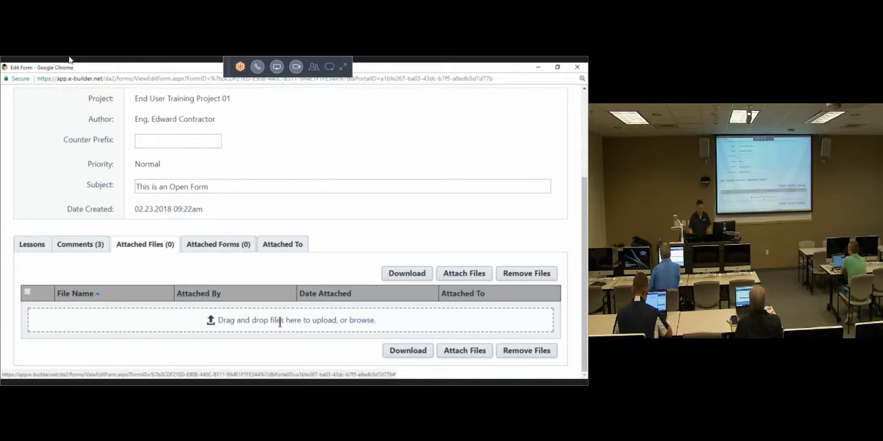
key(ctrl)
key(ctrl)
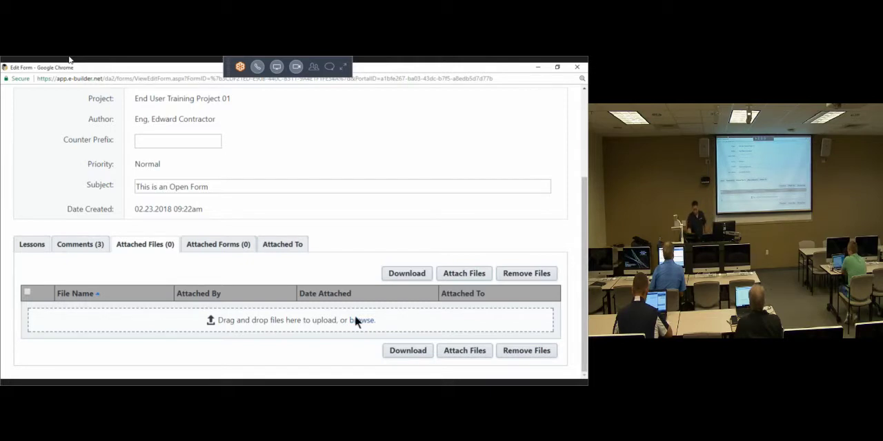
scroll(467, 223, up, 2)
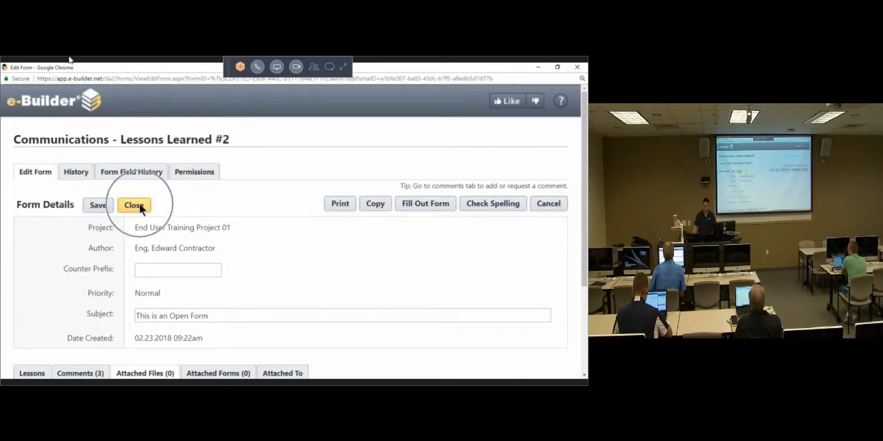
Step: Return to the form's lesson details and review the CSI division, issue description and lessons learned
scroll(131, 282, down, 2)
click(32, 248)
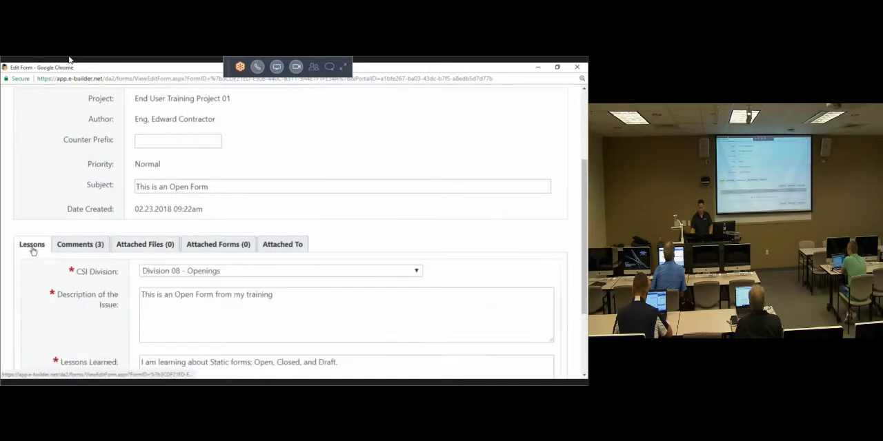
key(ctrl)
scroll(66, 268, up, 3)
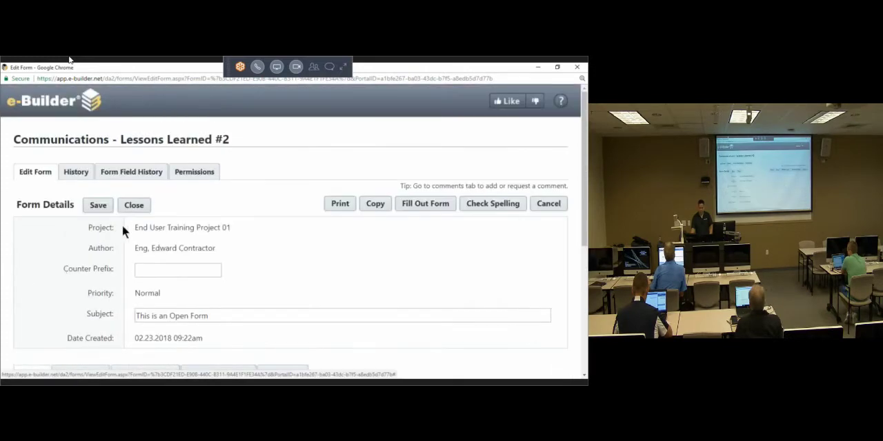
scroll(120, 341, down, 3)
scroll(61, 328, up, 5)
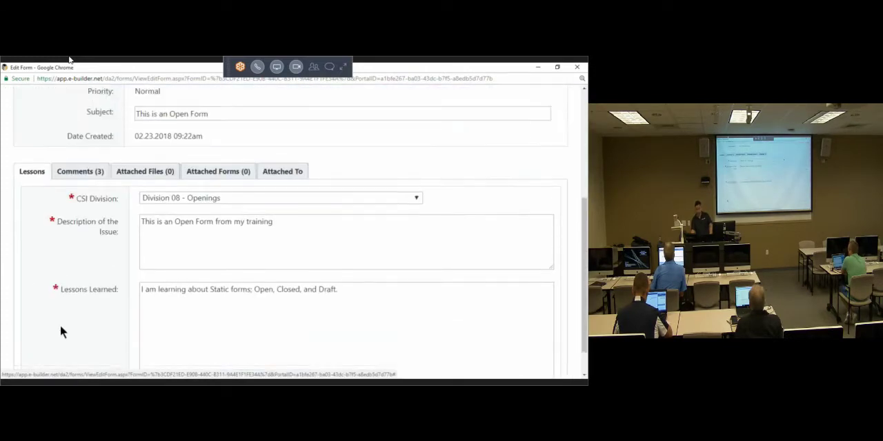
key(ctrl)
Step: Close the Lessons Learned #2 form with the comment "Lesson taught, closing the open form."
click(134, 206)
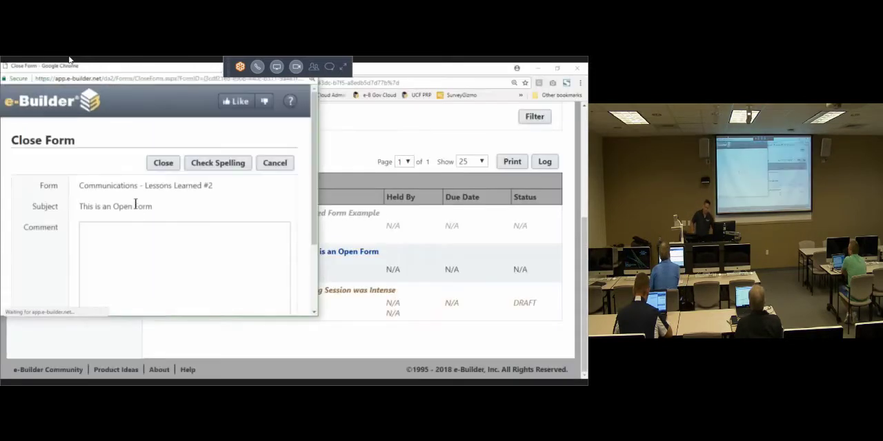
click(167, 270)
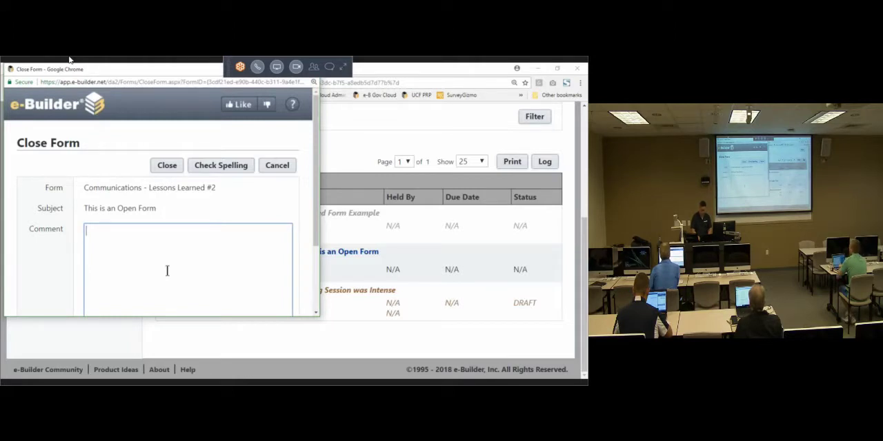
text(Lesson T)
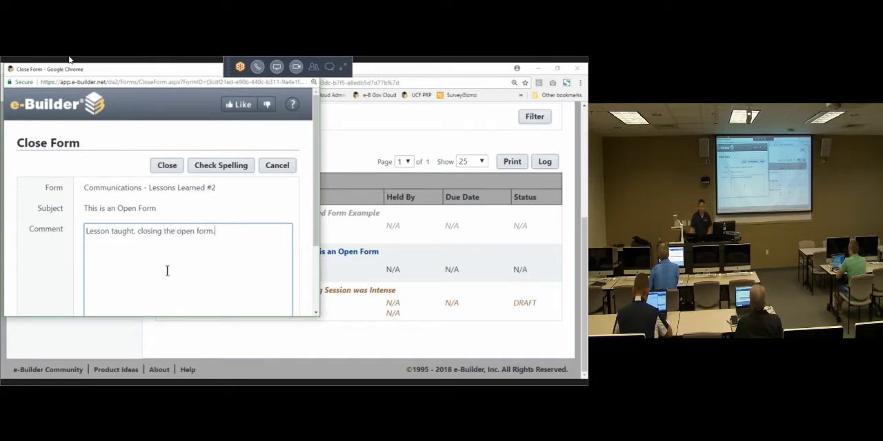
click(174, 168)
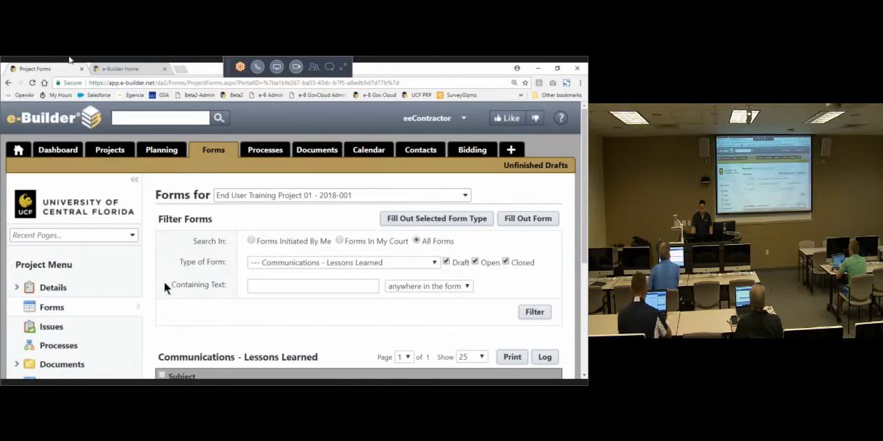
Step: Open the draft Lessons Learned form "Training Session was Intense" and delete the draft
scroll(163, 284, down, 2)
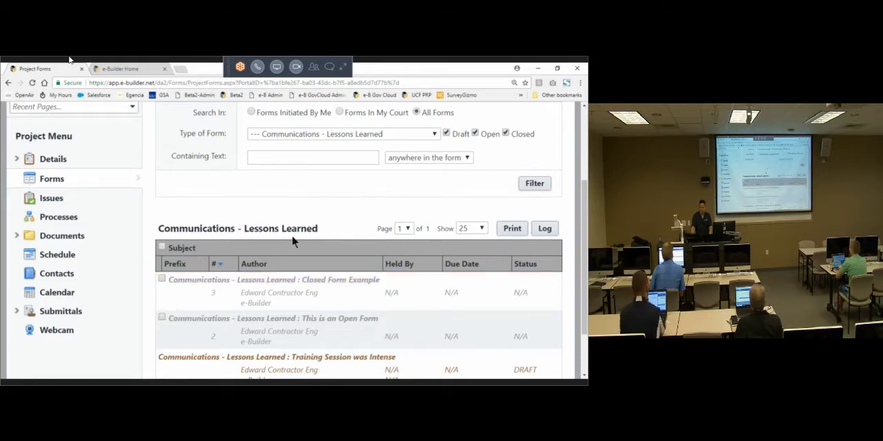
scroll(292, 241, down, 1)
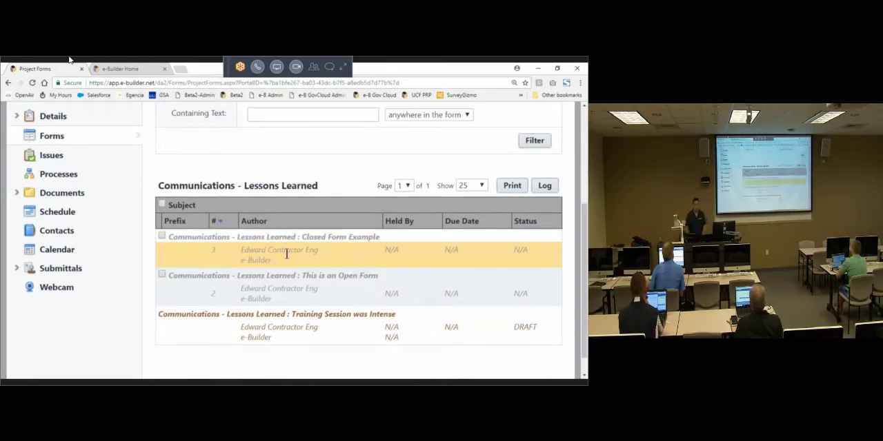
click(278, 318)
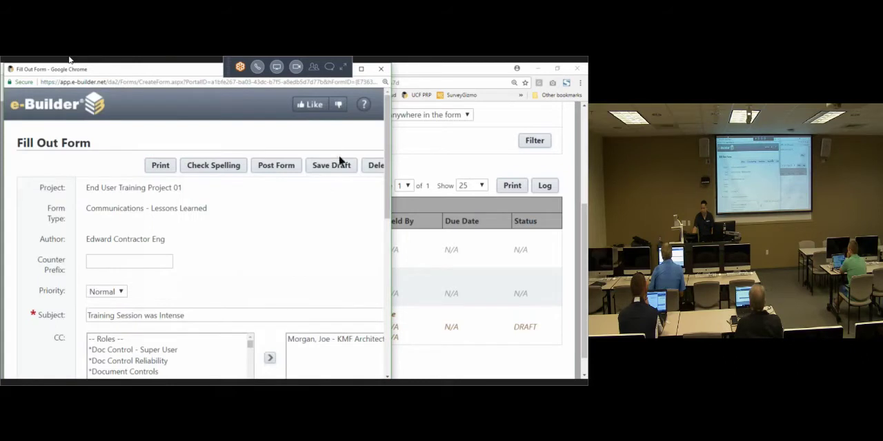
click(360, 69)
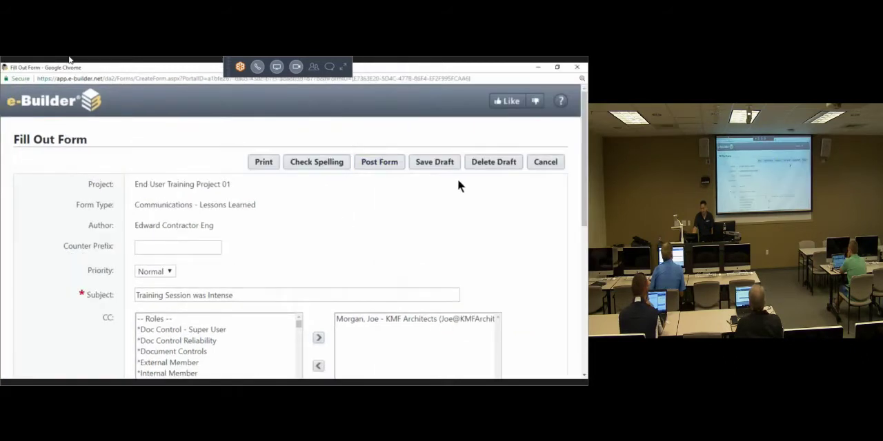
click(485, 163)
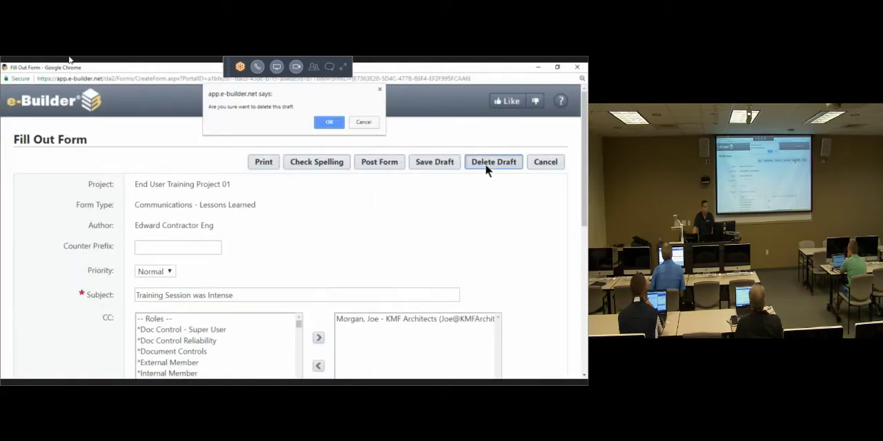
click(329, 123)
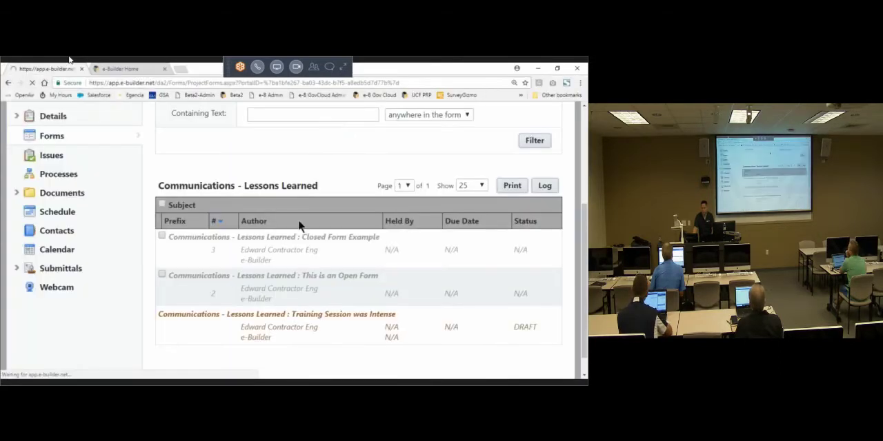
scroll(300, 261, down, 3)
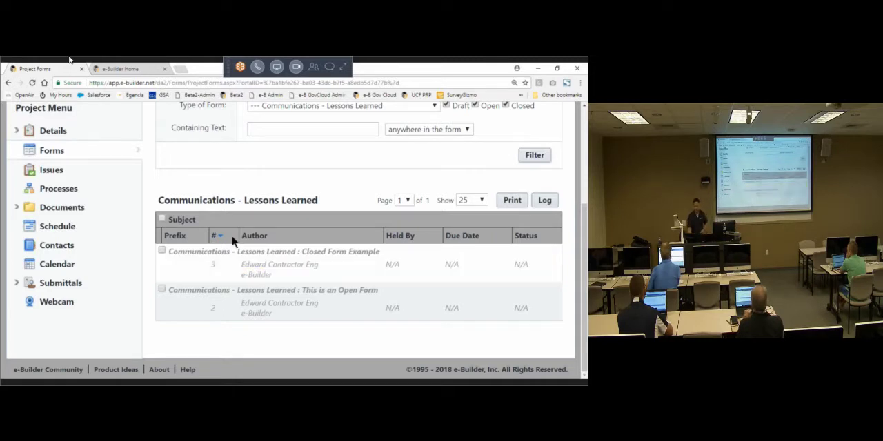
scroll(313, 185, up, 3)
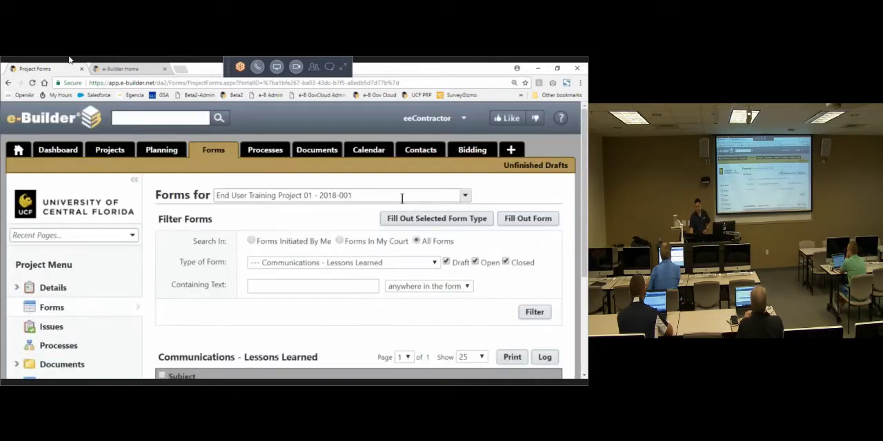
click(528, 219)
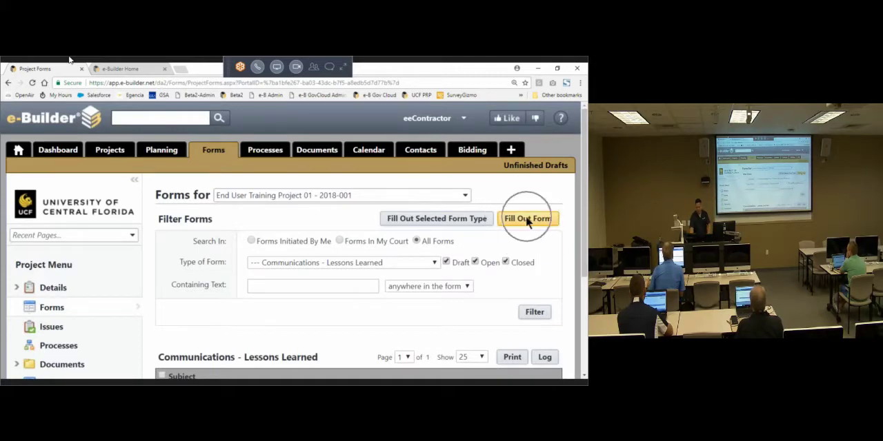
click(318, 69)
scroll(286, 171, down, 3)
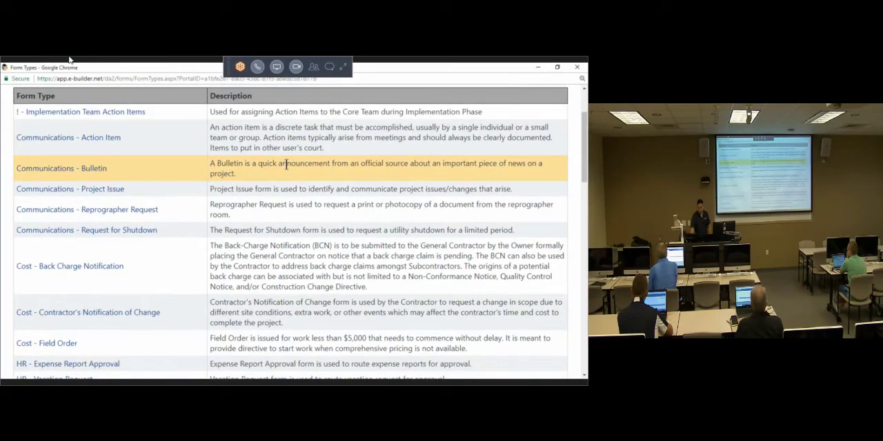
scroll(286, 165, down, 5)
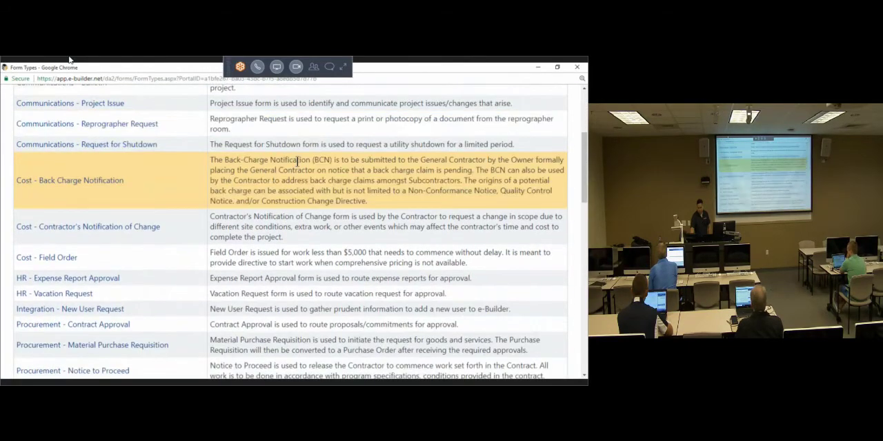
scroll(194, 200, down, 2)
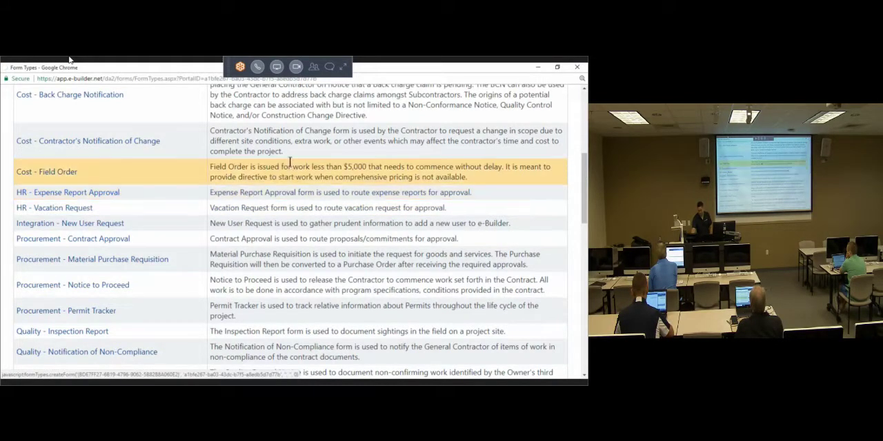
scroll(324, 231, down, 5)
scroll(334, 224, down, 2)
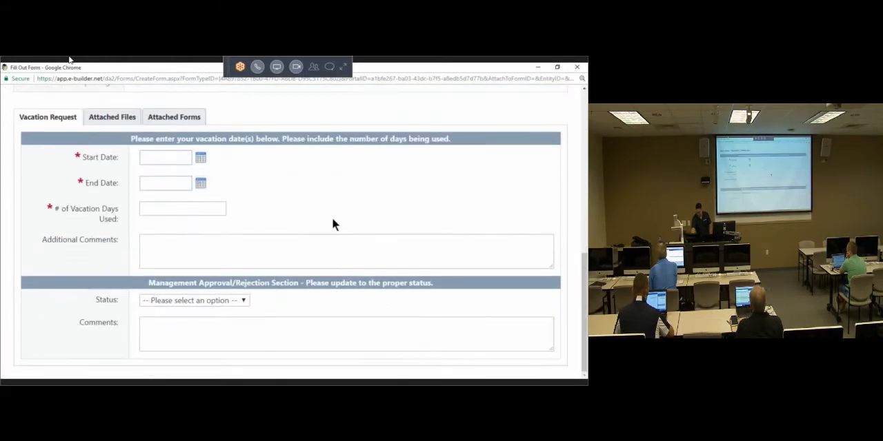
scroll(333, 219, up, 6)
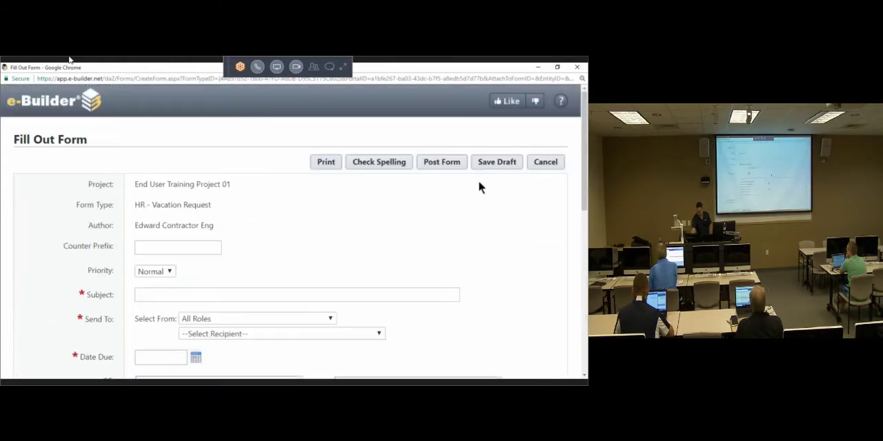
click(546, 162)
Step: Bring up the form types for filling out, highlight the Workflow Forms heading, and start an HR - Vacation Request form
click(529, 218)
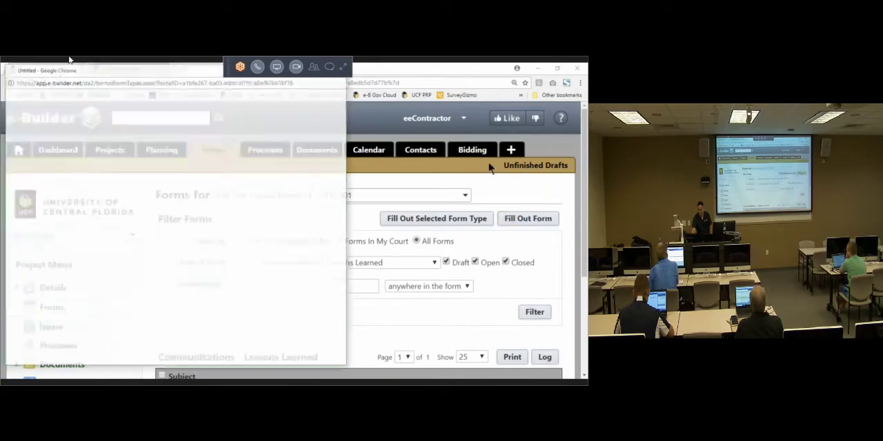
click(316, 71)
scroll(185, 239, down, 2)
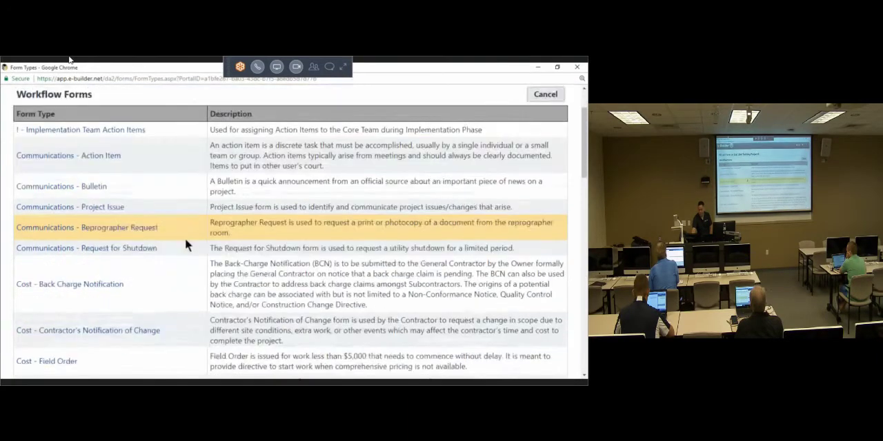
scroll(47, 106, up, 3)
double_click(46, 163)
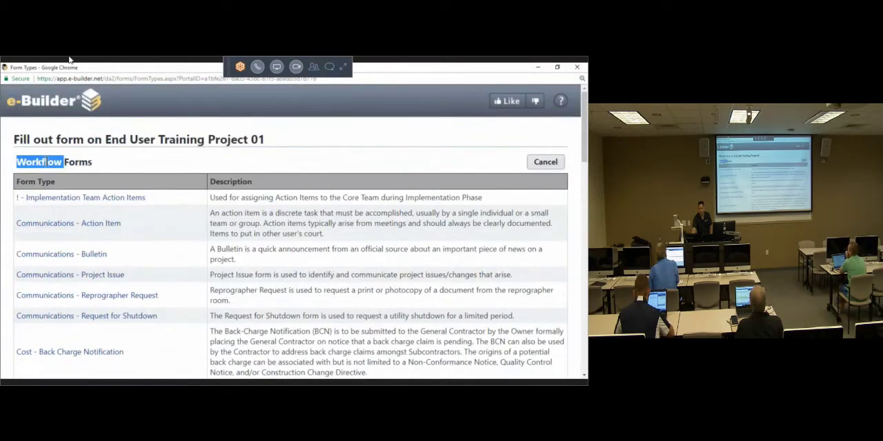
triple_click(51, 163)
scroll(142, 197, down, 4)
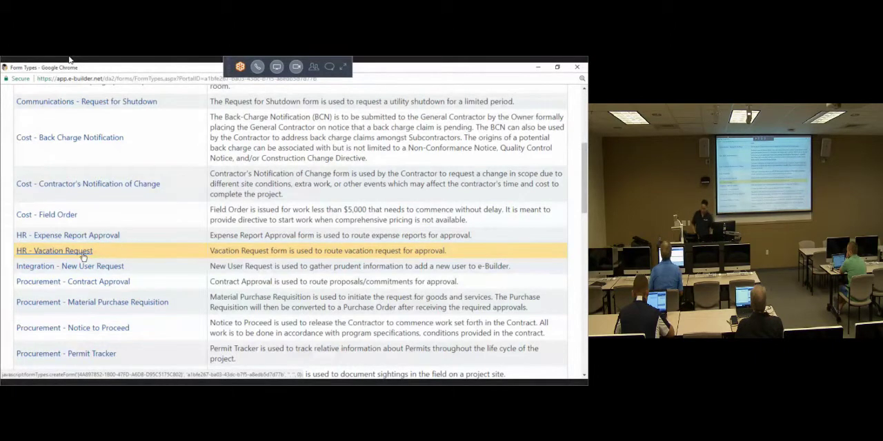
click(82, 252)
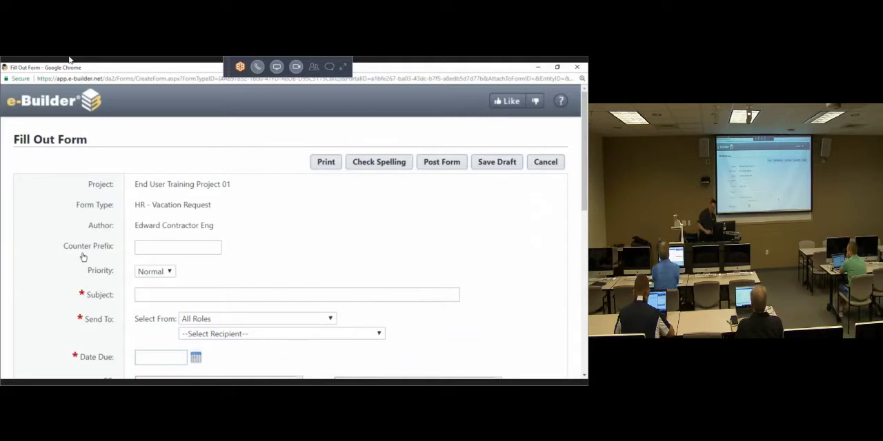
Step: Point out the project, form type and author details of the new vacation request
scroll(234, 183, down, 1)
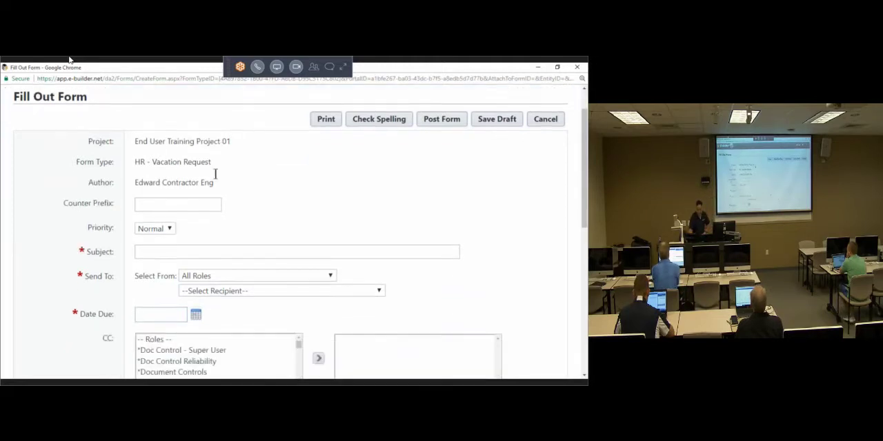
triple_click(205, 142)
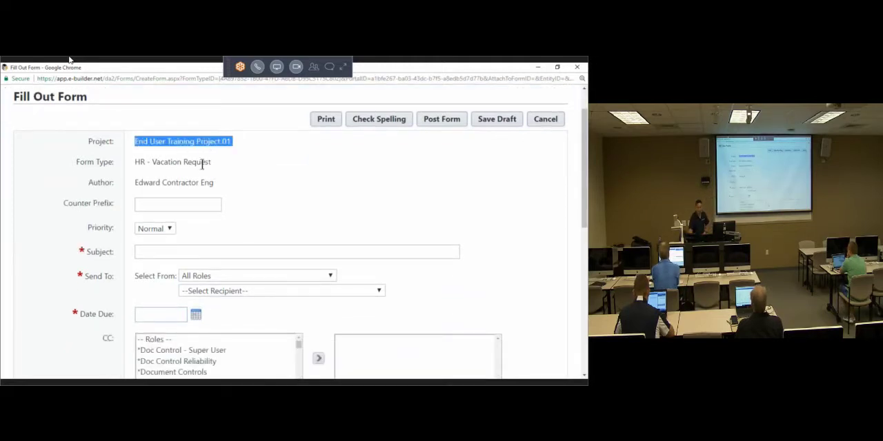
click(202, 165)
double_click(202, 163)
double_click(184, 182)
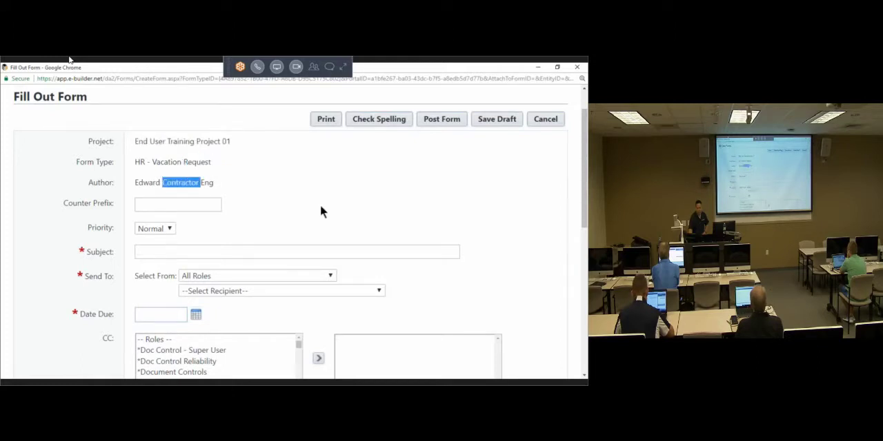
Step: Set the request's priority to High and enter a subject stating that the employee "Needs a vacation"
scroll(320, 205, down, 1)
click(163, 184)
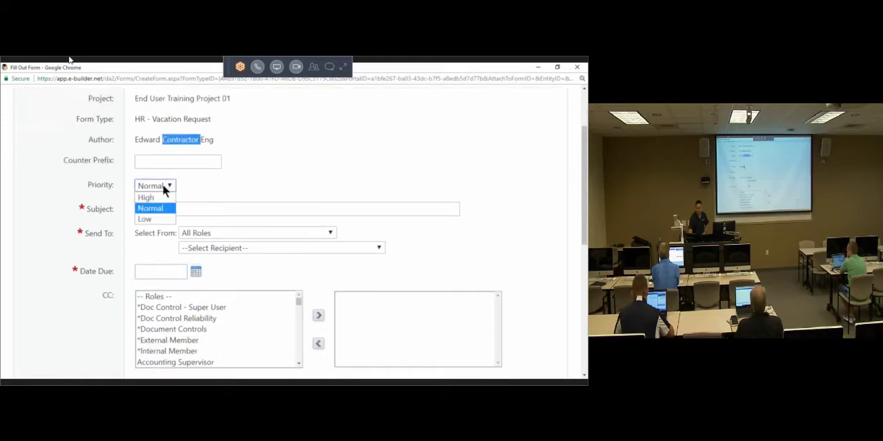
click(86, 209)
scroll(184, 142, down, 2)
click(182, 123)
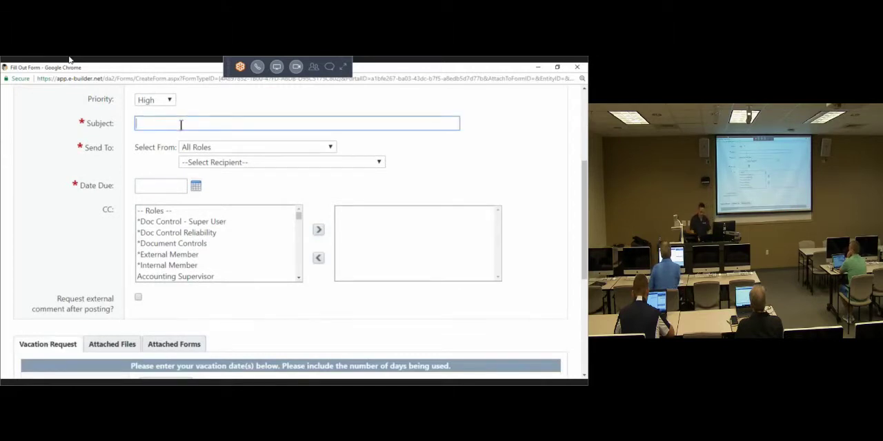
text(Edward Needs a vacation)
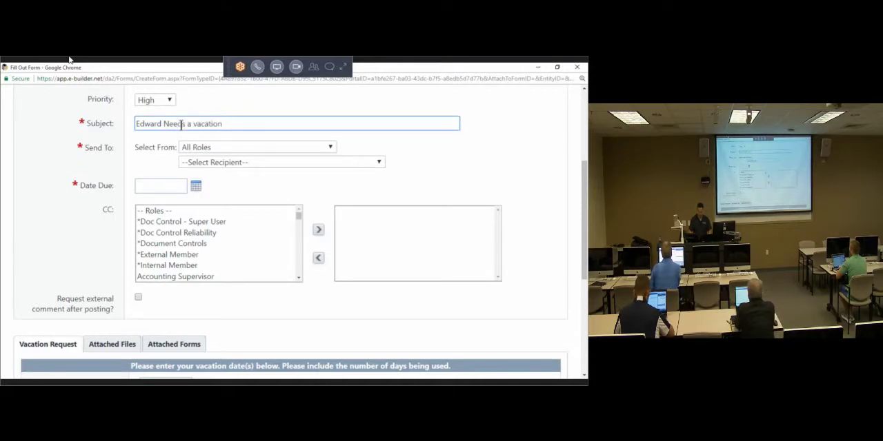
Step: Examine the Send To settings, including the role filter choices and the recipient list
click(94, 145)
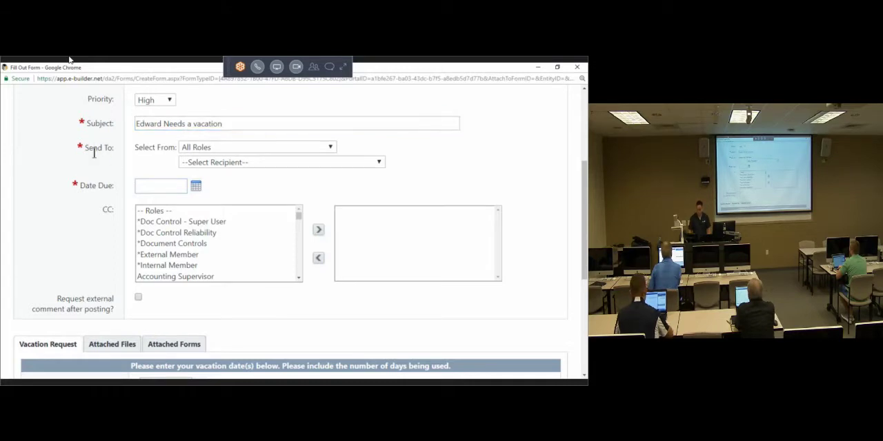
click(215, 148)
click(115, 157)
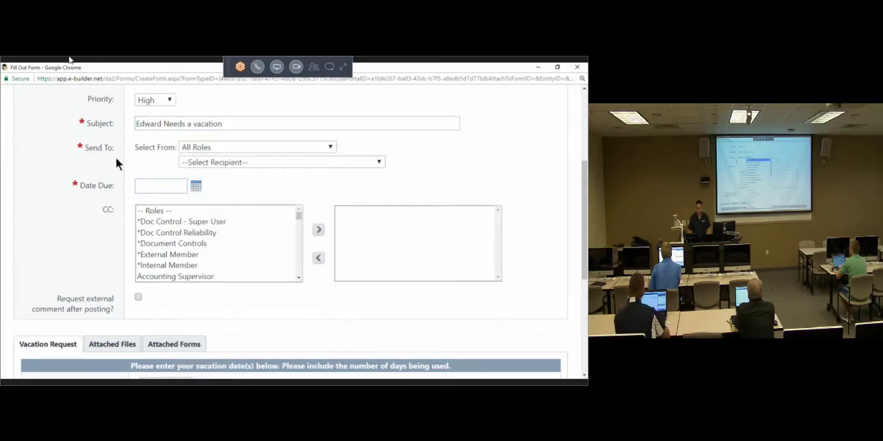
drag(152, 149, 175, 152)
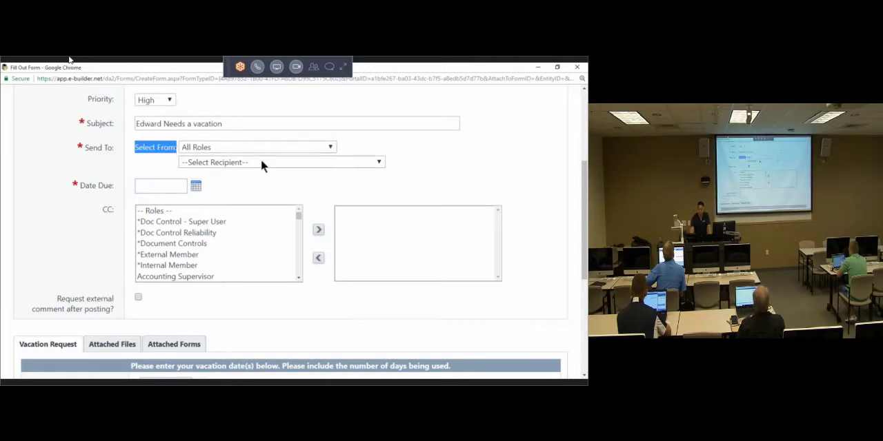
key(ctrl)
key(ctrl)
key(ctrl)
key(ctrl)
key(ctrl)
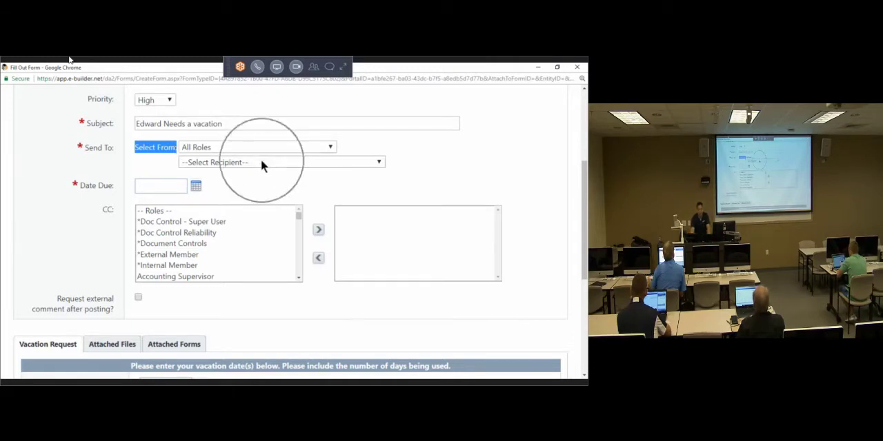
key(ctrl)
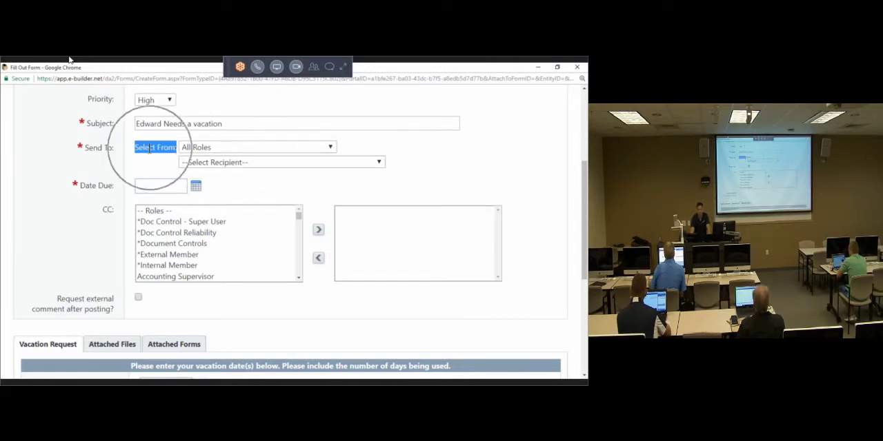
click(275, 146)
click(276, 145)
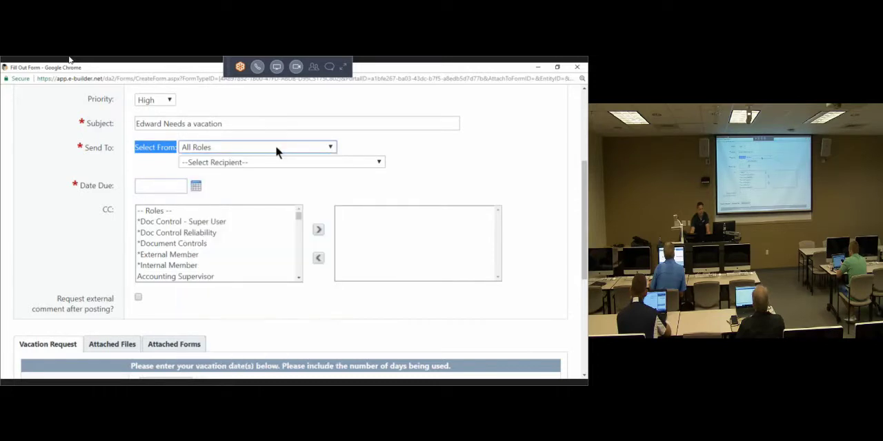
click(275, 147)
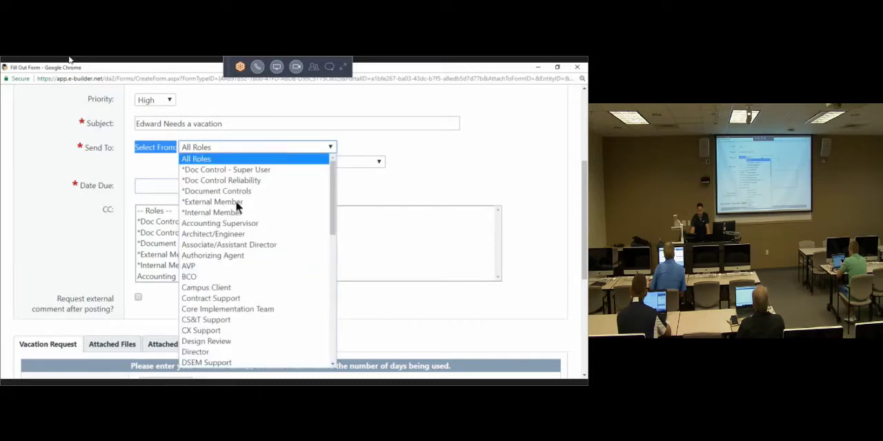
scroll(235, 214, down, 8)
click(114, 189)
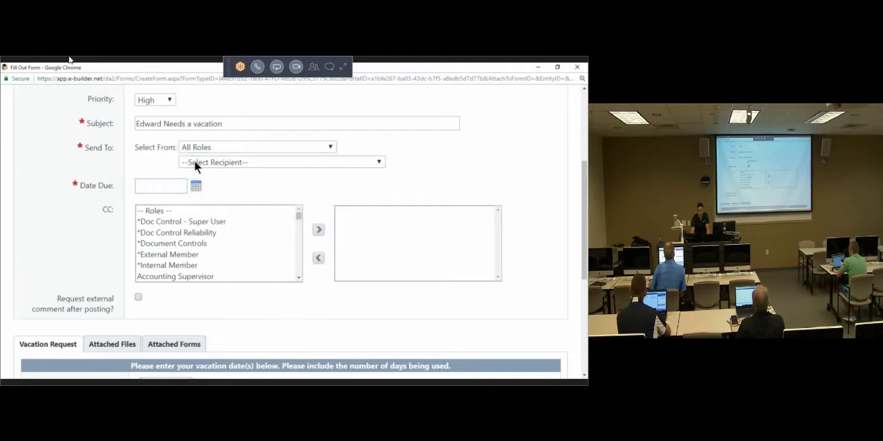
click(193, 162)
click(135, 169)
Step: Filter the Send To recipients by the CX Support role, and reset the filter to All Roles
click(201, 148)
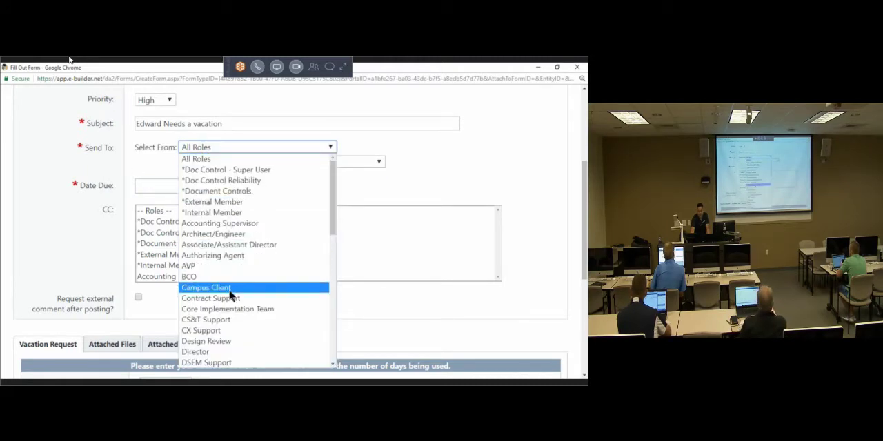
scroll(231, 295, down, 5)
scroll(221, 255, up, 3)
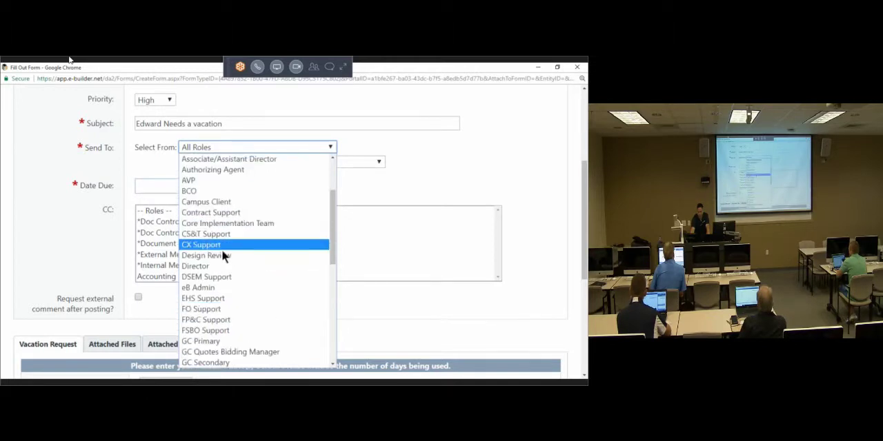
click(221, 249)
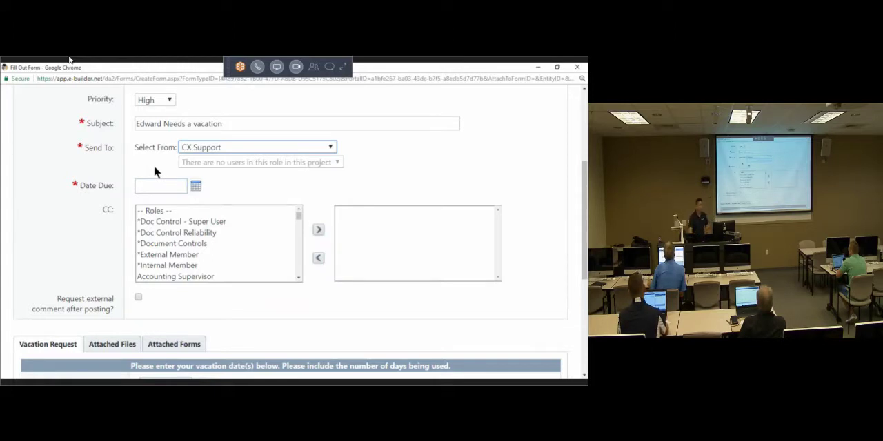
click(242, 150)
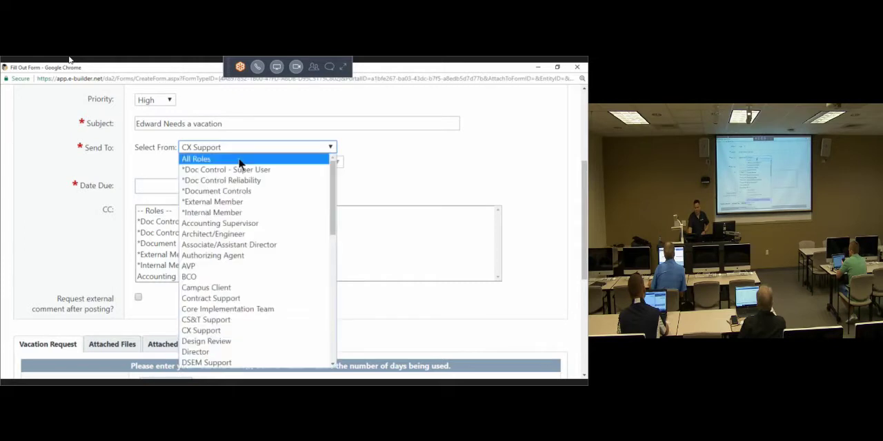
click(238, 156)
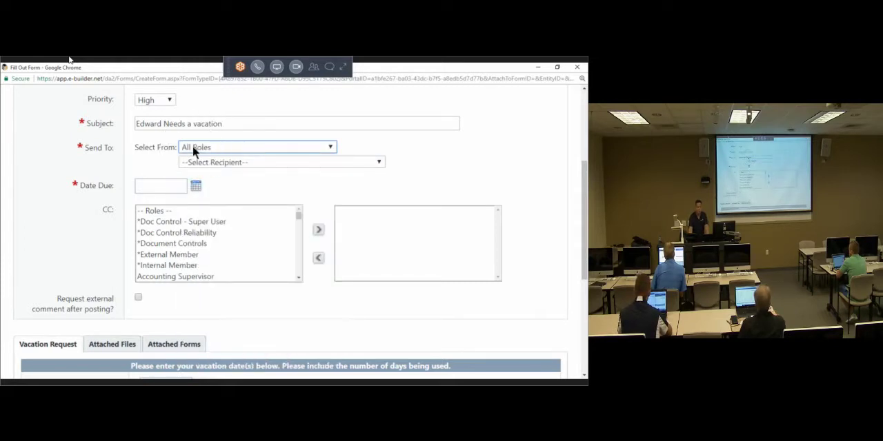
Step: Choose the e-Builder PM user as the recipient and set the due date to 02.23.2018
click(361, 162)
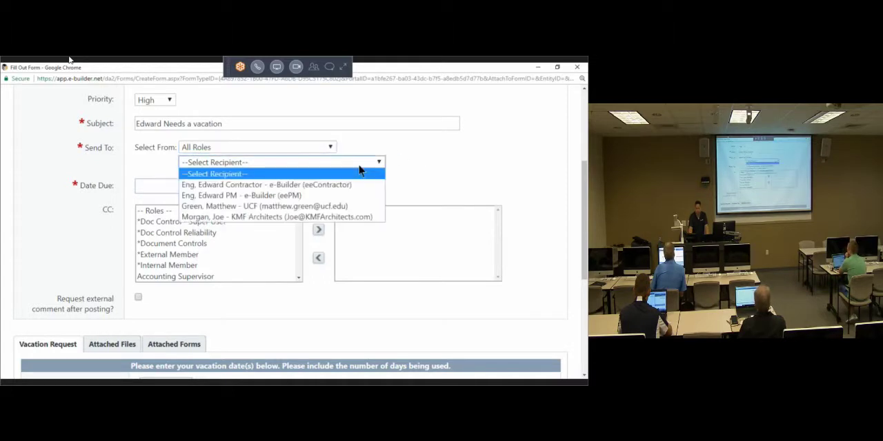
click(291, 198)
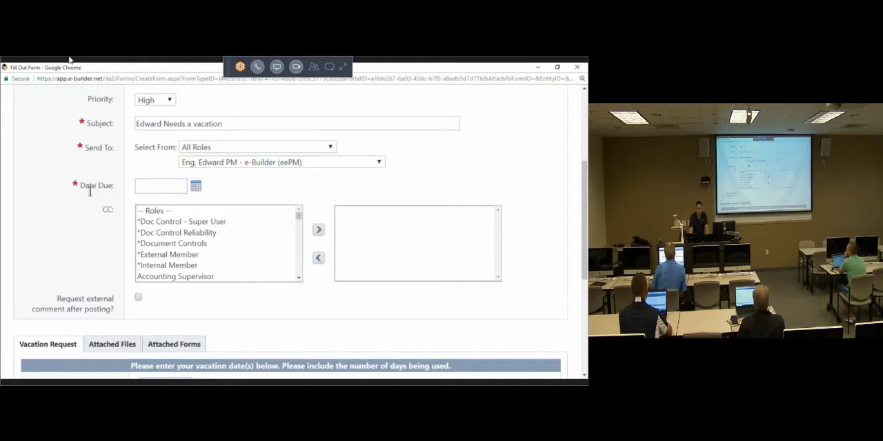
click(197, 187)
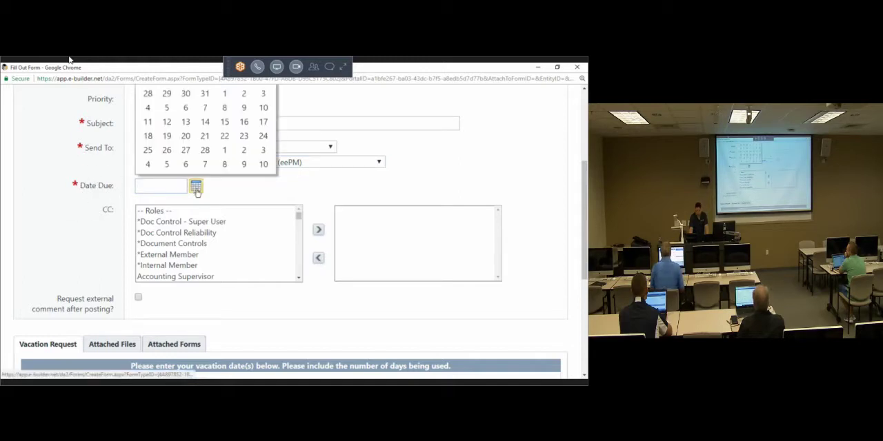
click(244, 136)
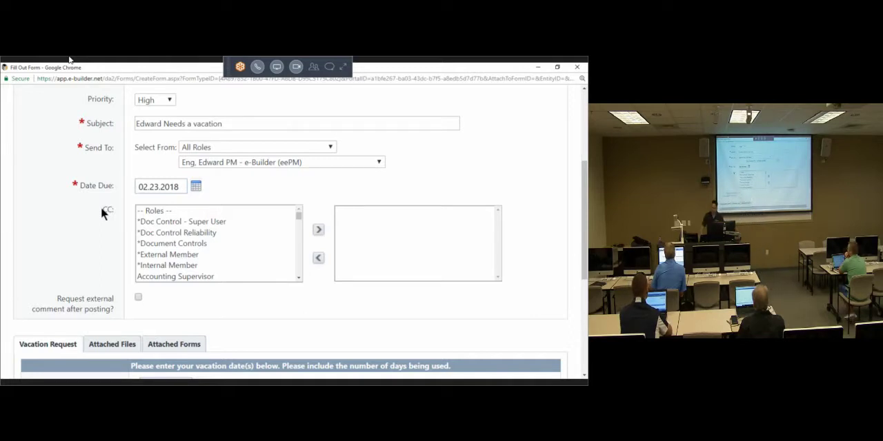
Step: Highlight all the individual users at the end of the available CC list
drag(298, 216, 301, 286)
drag(242, 247, 222, 300)
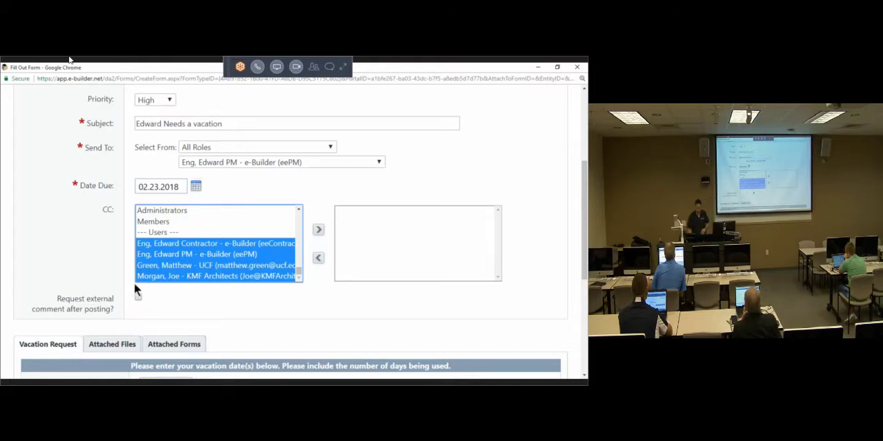
click(60, 272)
Step: Set the vacation start date to 02.24.2018 and the end date to 03.10.2018
scroll(64, 271, down, 1)
scroll(65, 275, down, 1)
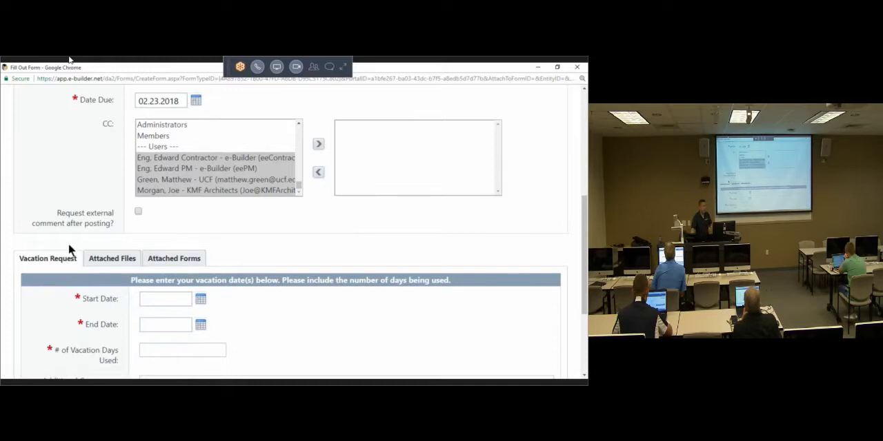
scroll(62, 244, down, 3)
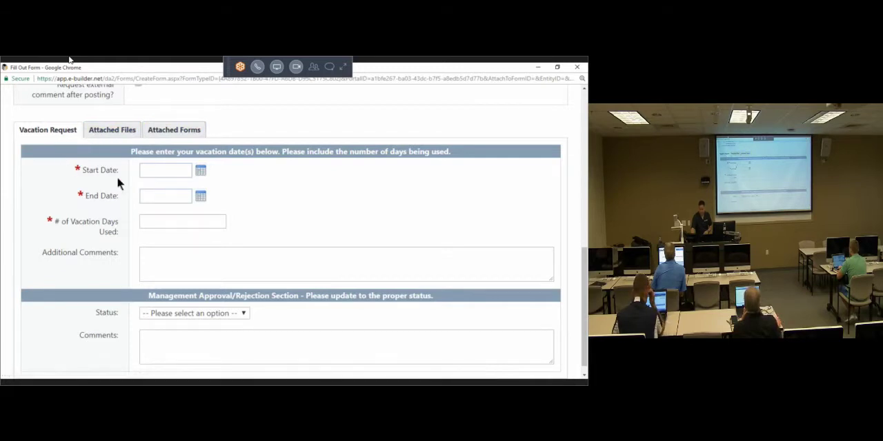
click(200, 172)
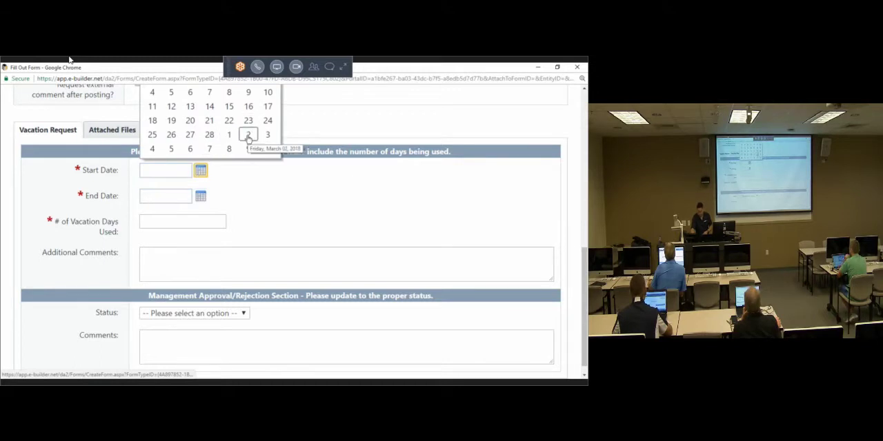
click(268, 120)
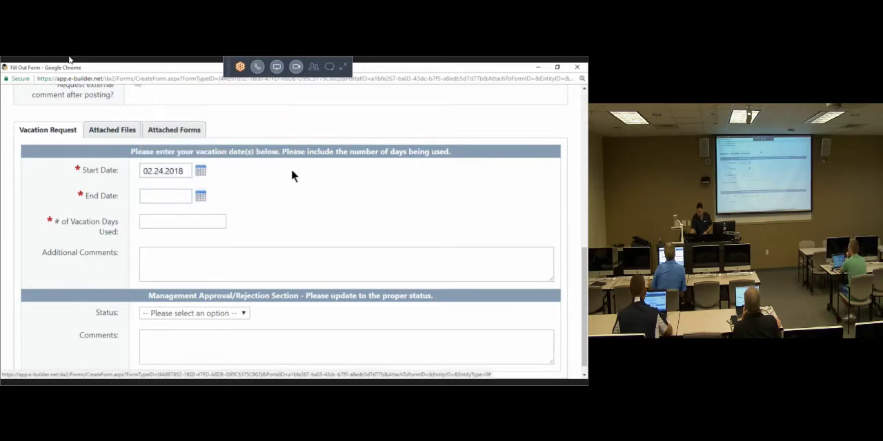
click(201, 198)
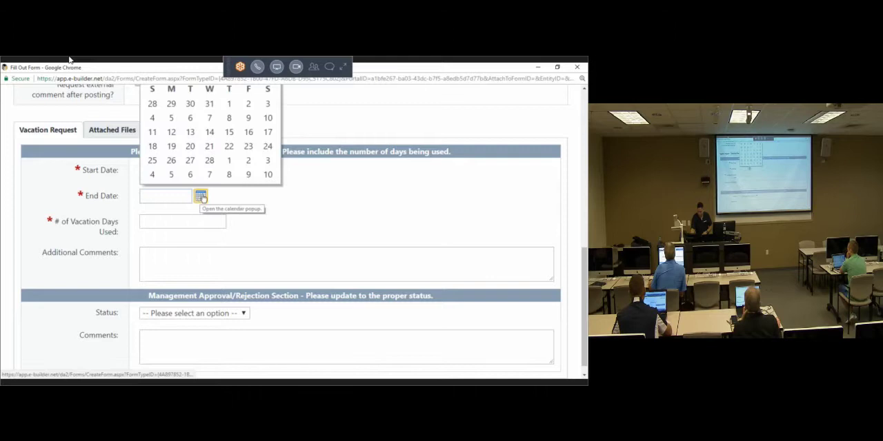
click(268, 175)
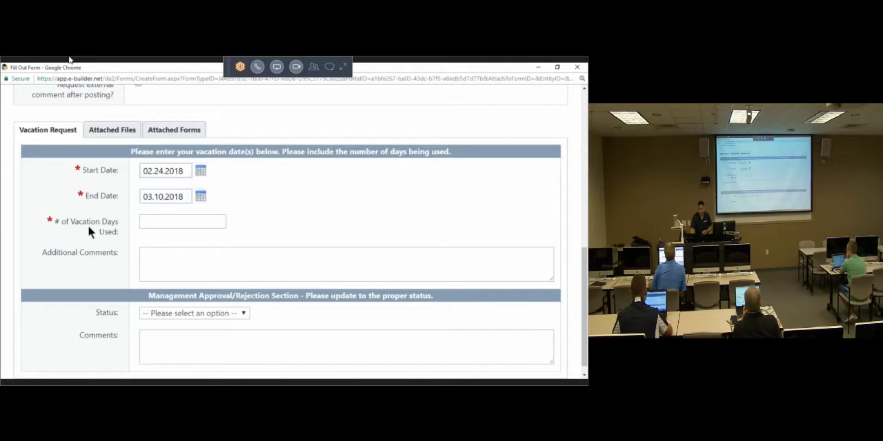
Step: Enter 10 as the number of vacation days used and add the additional comment "I need a vacation"
click(201, 197)
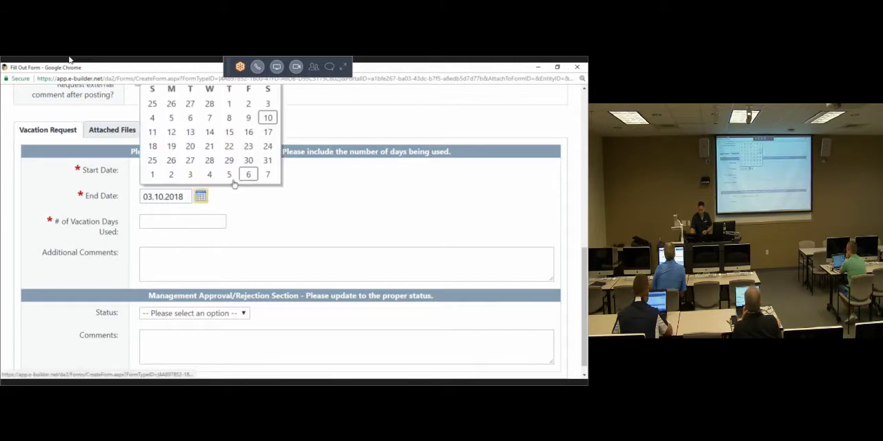
click(213, 220)
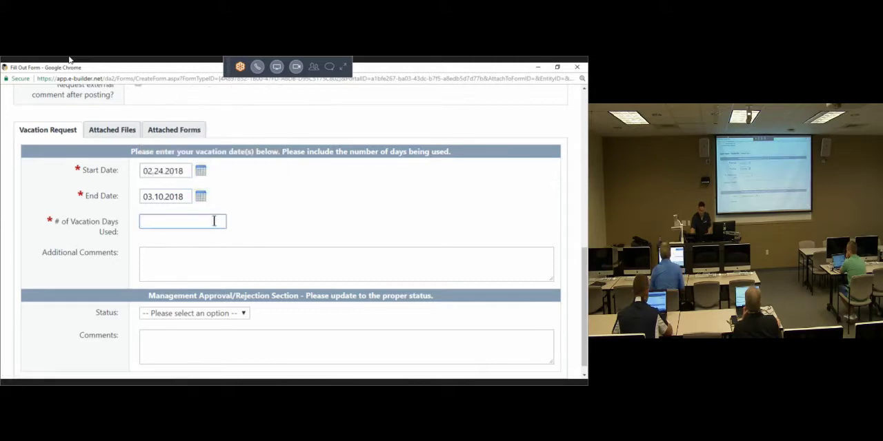
text(10)
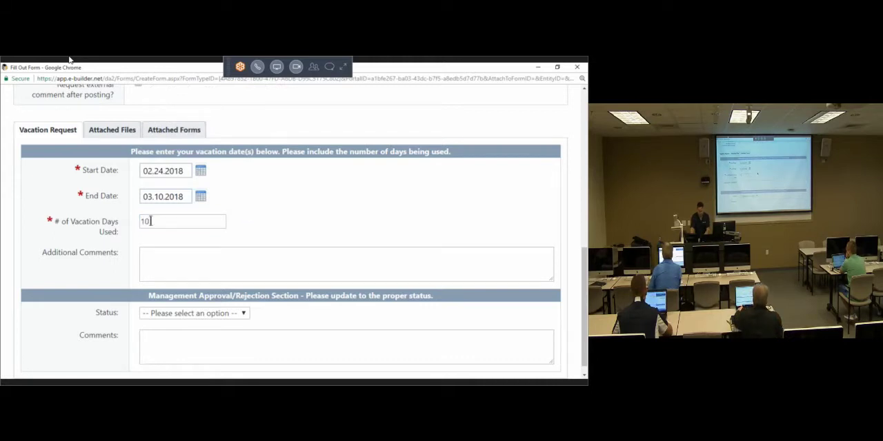
scroll(87, 236, down, 1)
click(196, 243)
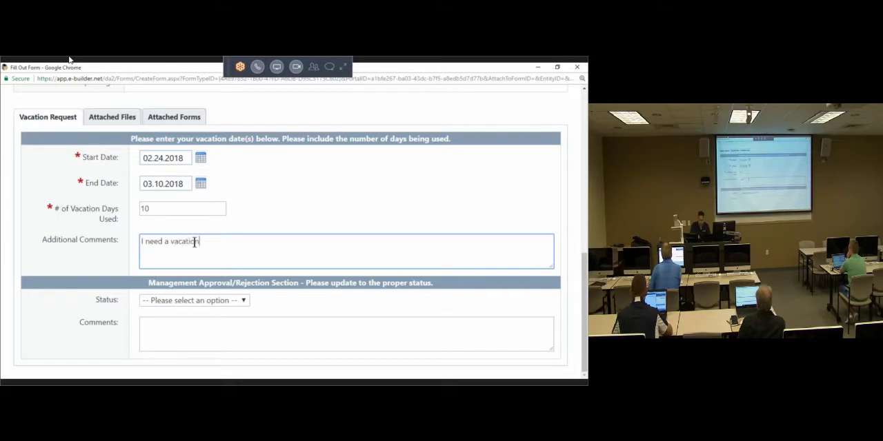
Step: Review the approval status choices, and highlight the Management section heading and the vacation date instructions
click(215, 304)
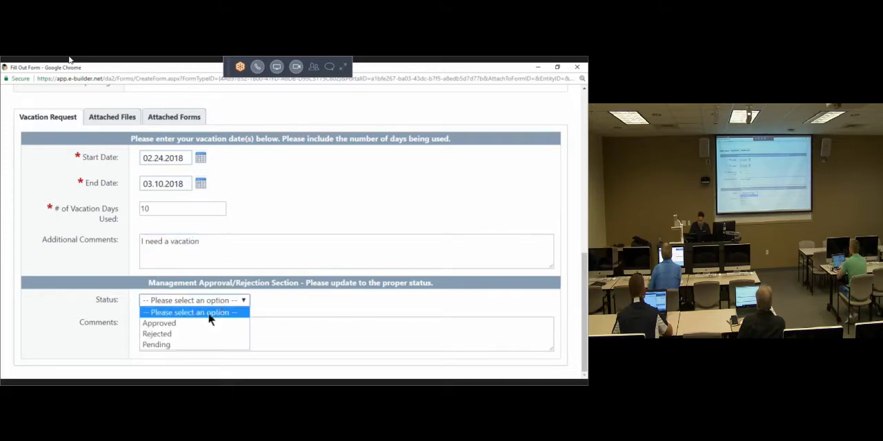
click(196, 301)
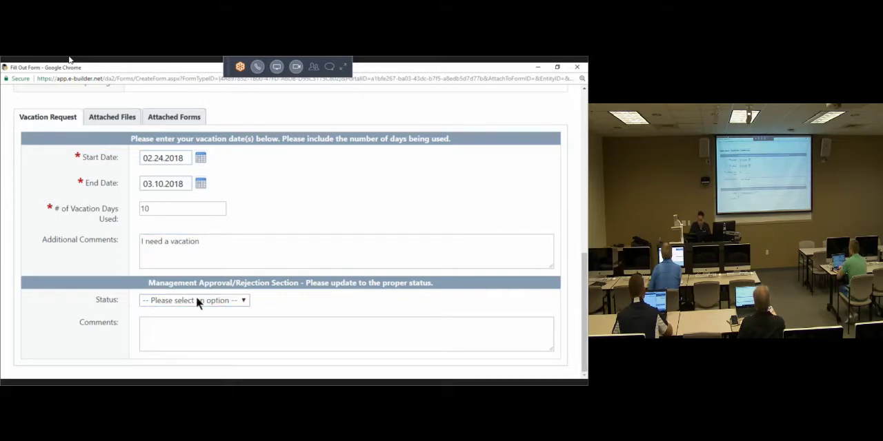
double_click(194, 285)
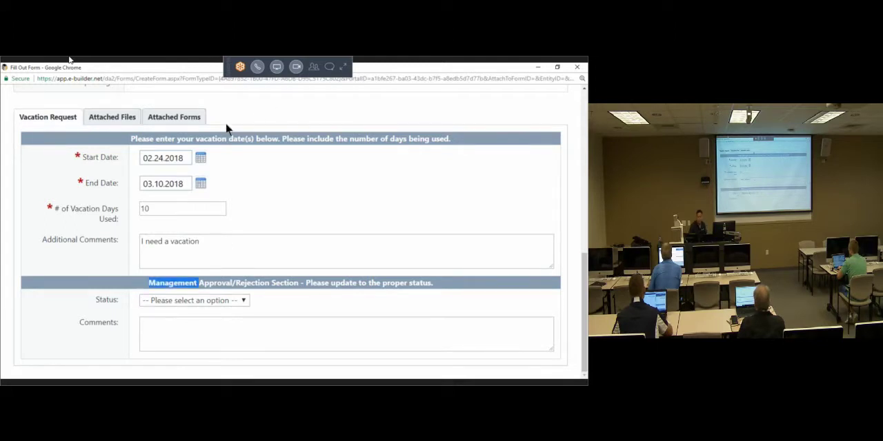
drag(135, 136, 459, 141)
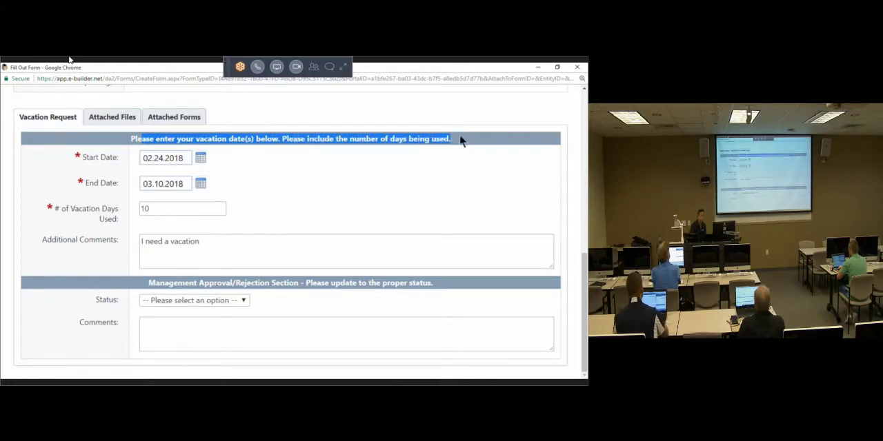
Step: Highlight the Management Approval/Rejection heading and examine the form's attached files section before returning to the vacation request details
drag(141, 282, 428, 283)
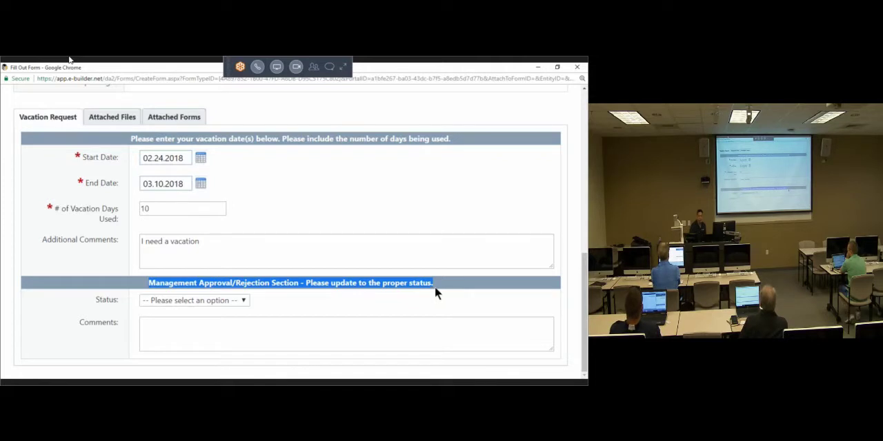
click(391, 246)
scroll(386, 204, up, 2)
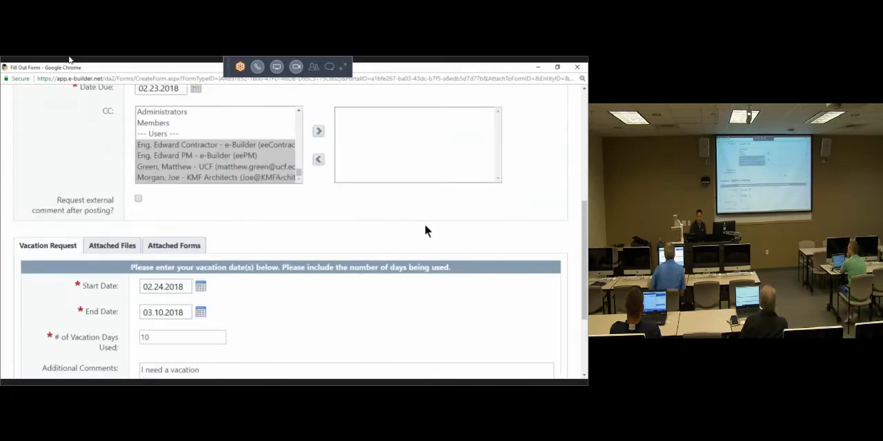
click(105, 248)
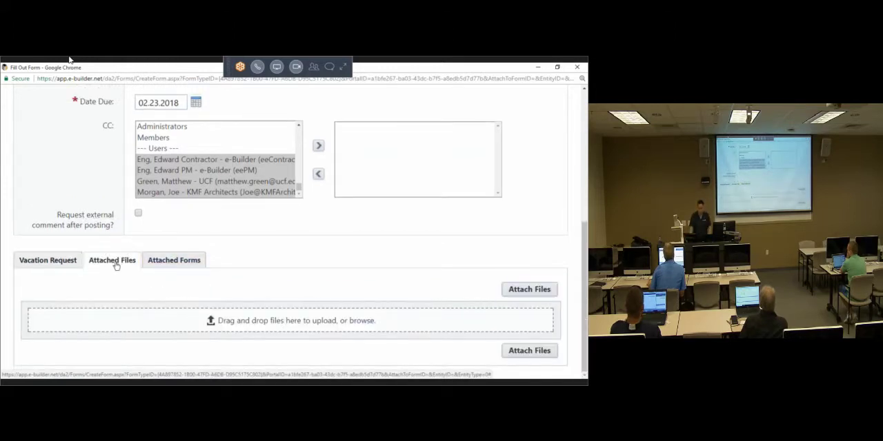
click(115, 266)
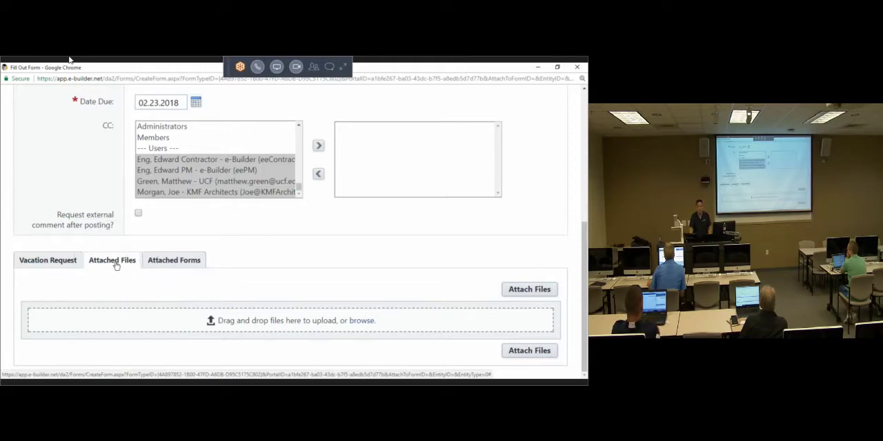
click(116, 265)
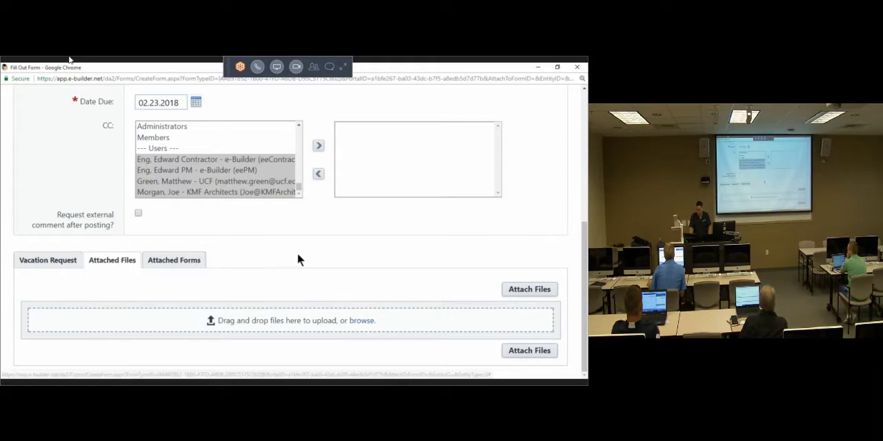
click(202, 262)
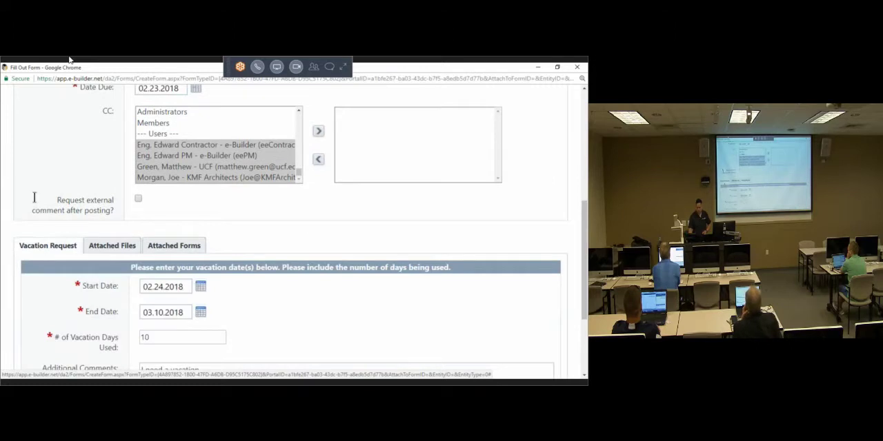
Step: Submit the completed vacation request and look over the Communications - Lessons Learned forms listed for the project
scroll(55, 234, up, 4)
click(439, 150)
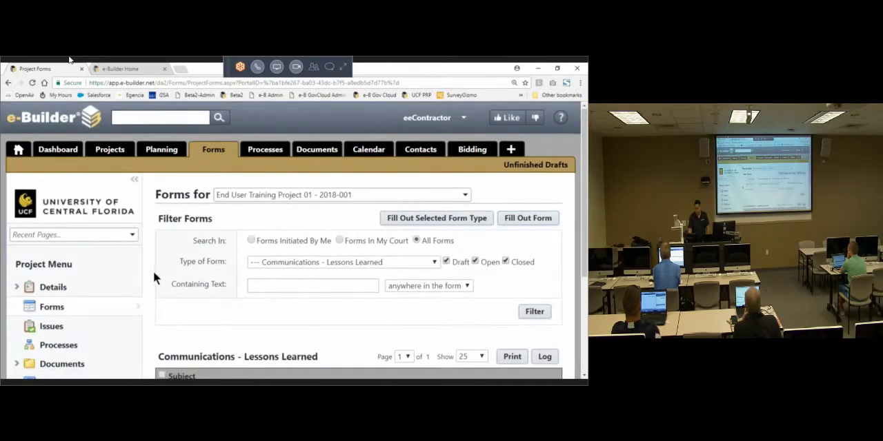
scroll(153, 276, down, 3)
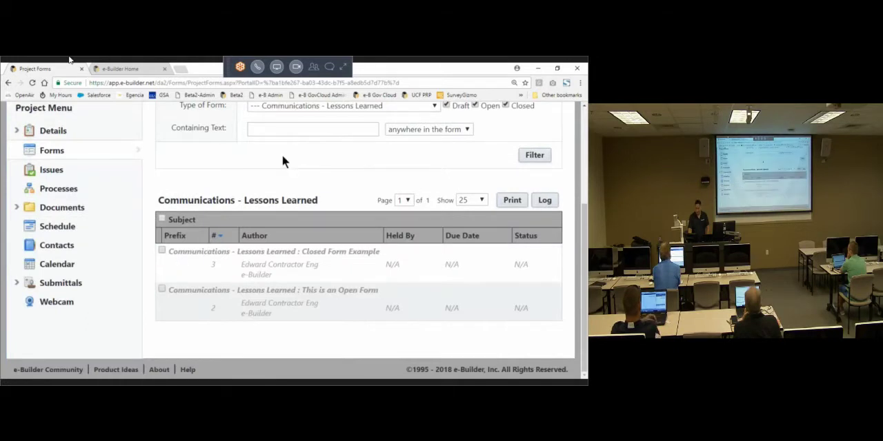
scroll(331, 186, up, 3)
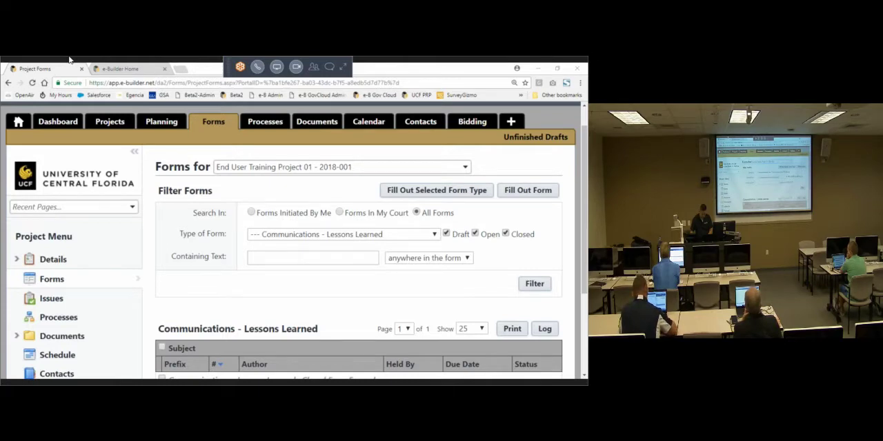
Step: Switch to the project manager's e-Builder home page in Firefox and review the vacation requests under Workflow in your court
drag(2, 177, 227, 61)
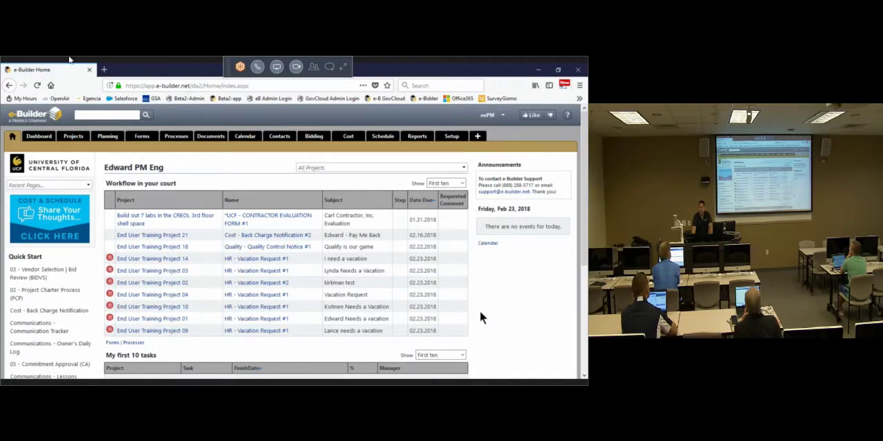
drag(421, 263, 124, 329)
click(527, 306)
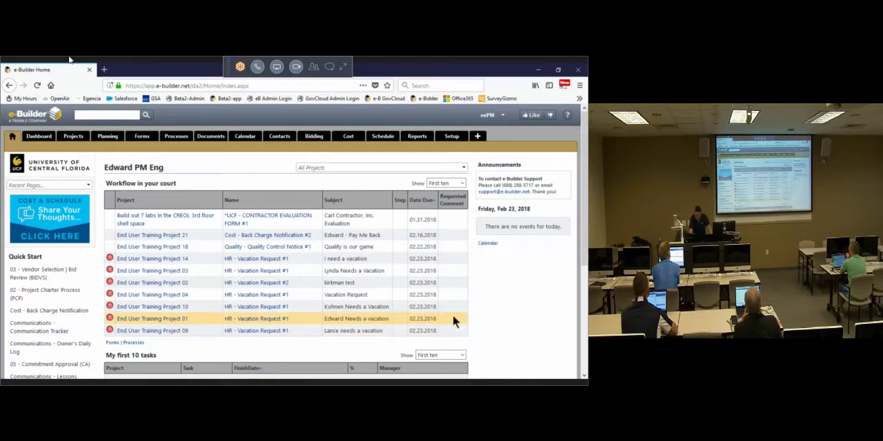
Step: Open the End User Training Project 14 vacation request and set its status to Approved with the management comment "have3 a ball"
click(278, 260)
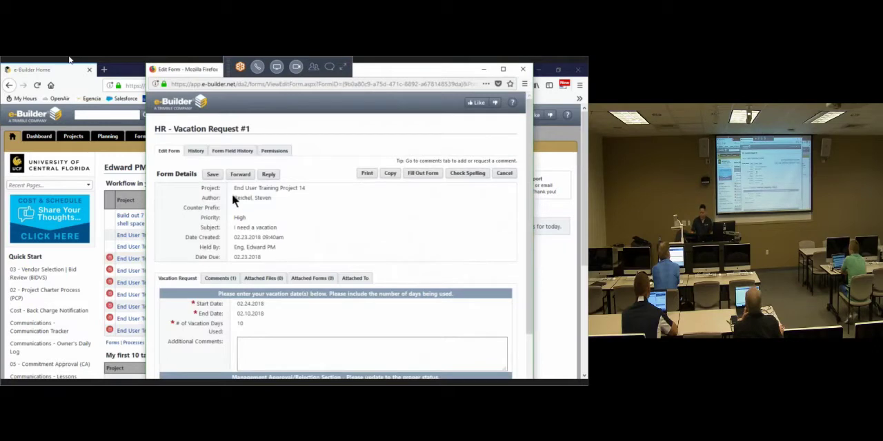
click(267, 176)
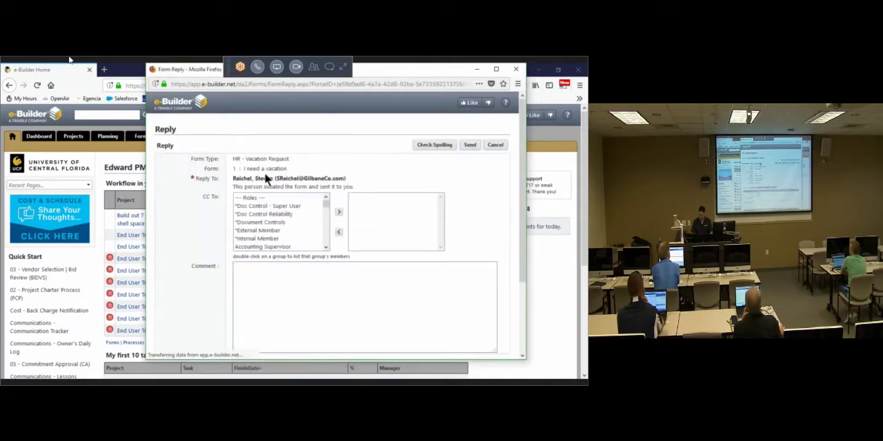
click(495, 146)
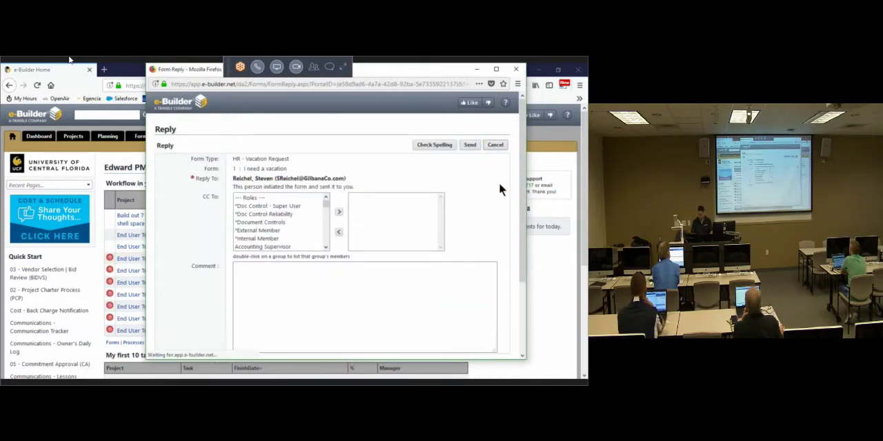
scroll(335, 262, down, 3)
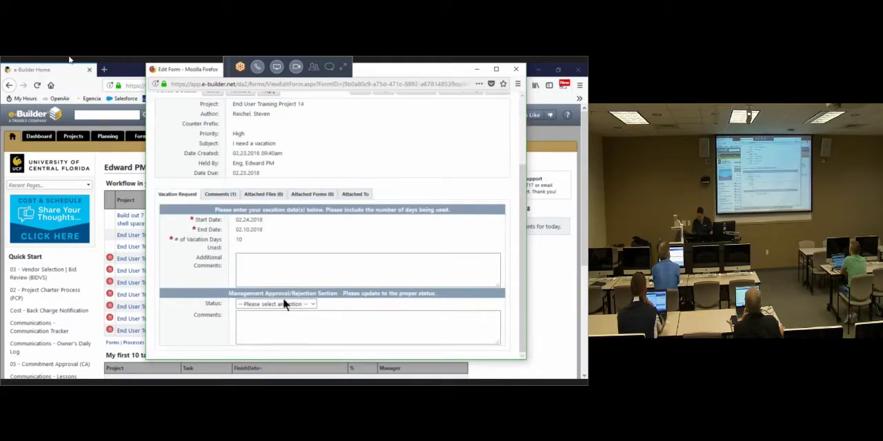
click(301, 304)
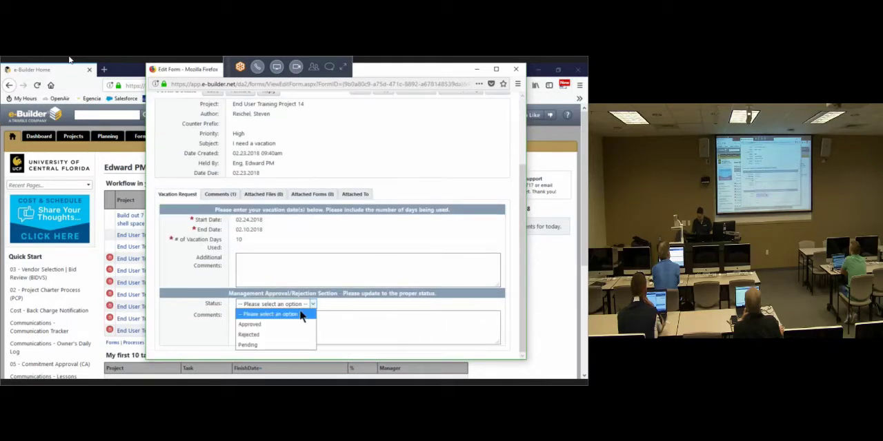
click(278, 326)
click(281, 335)
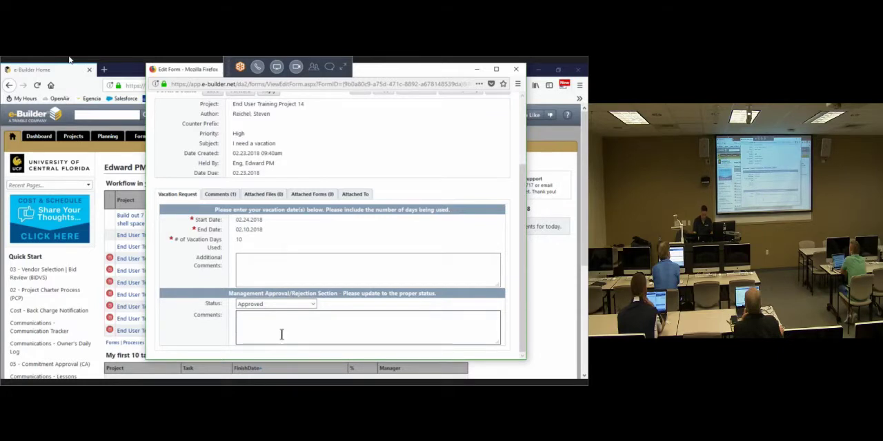
text(Have3 a )
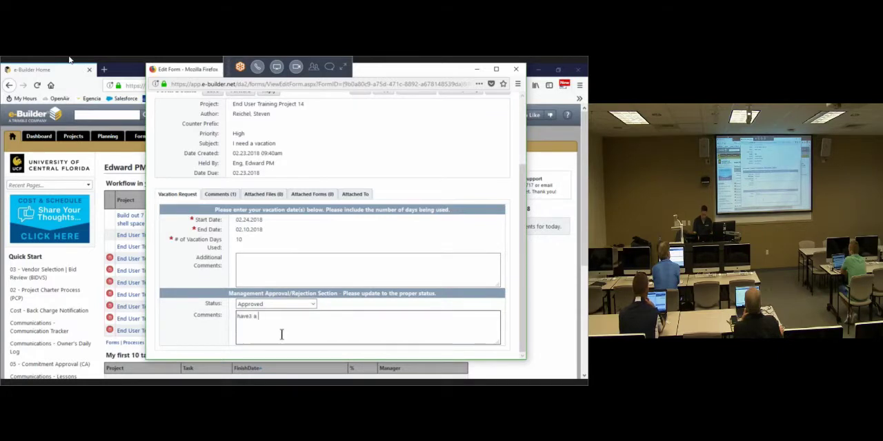
text(ball)
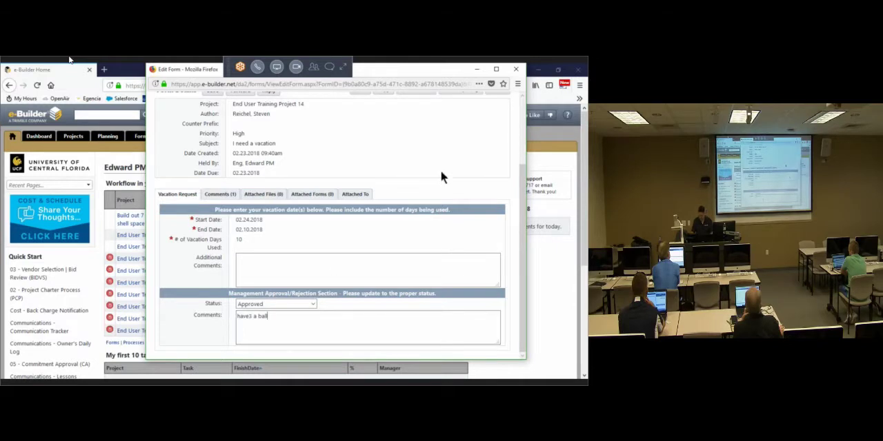
Step: Send the approved Project 14 vacation request back to its initiator as a reply without a reply comment
scroll(442, 177, up, 3)
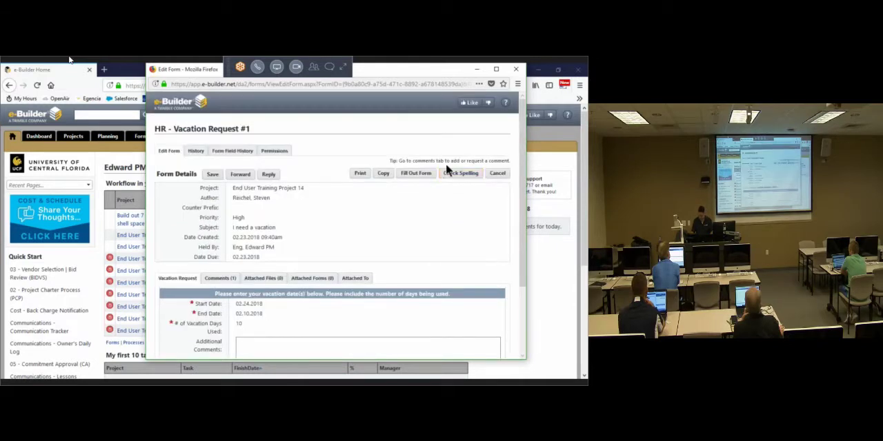
click(268, 175)
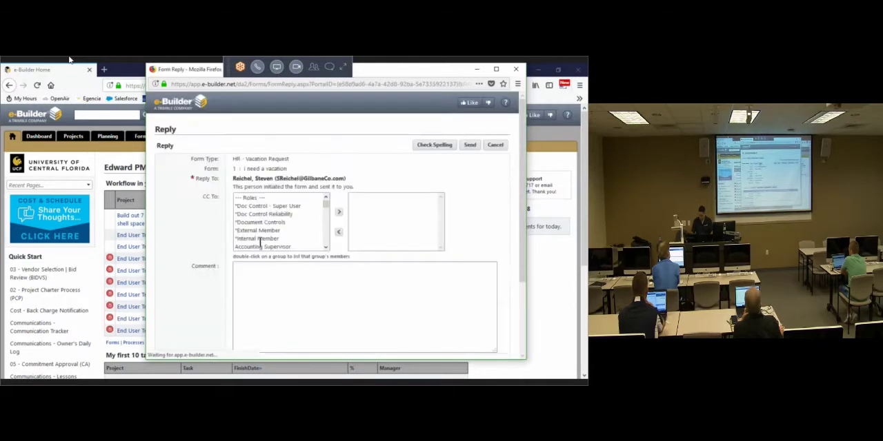
click(469, 144)
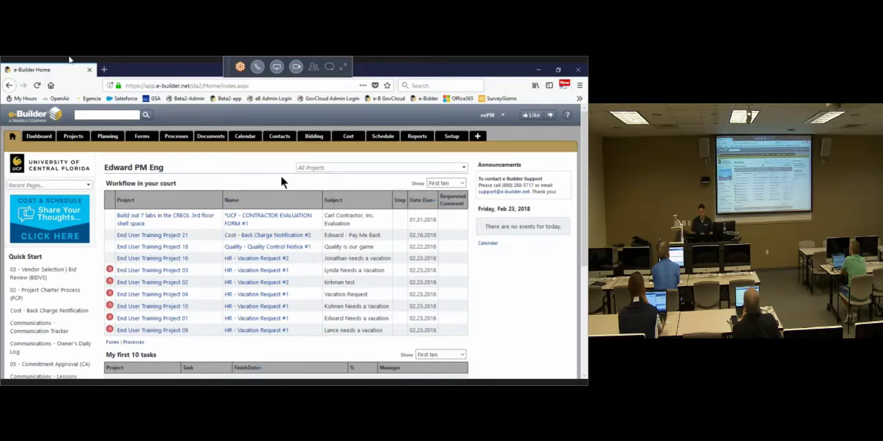
Step: Open the End User Training Project 03 vacation request in a maximized window and review its dates and comments section
click(267, 273)
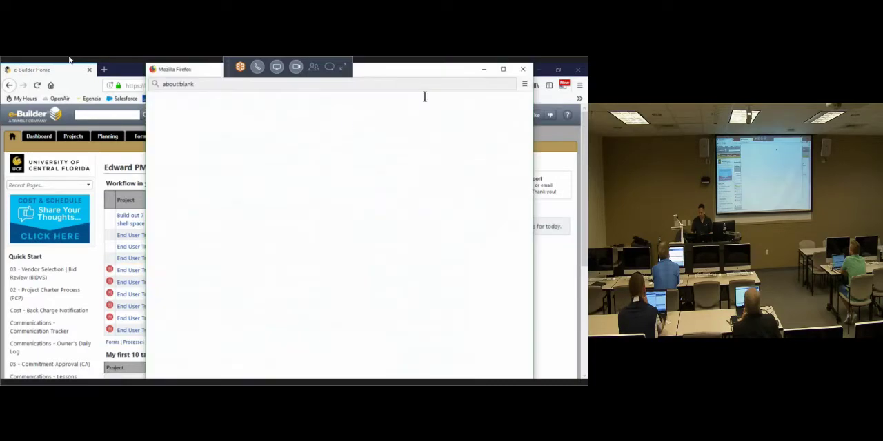
click(525, 71)
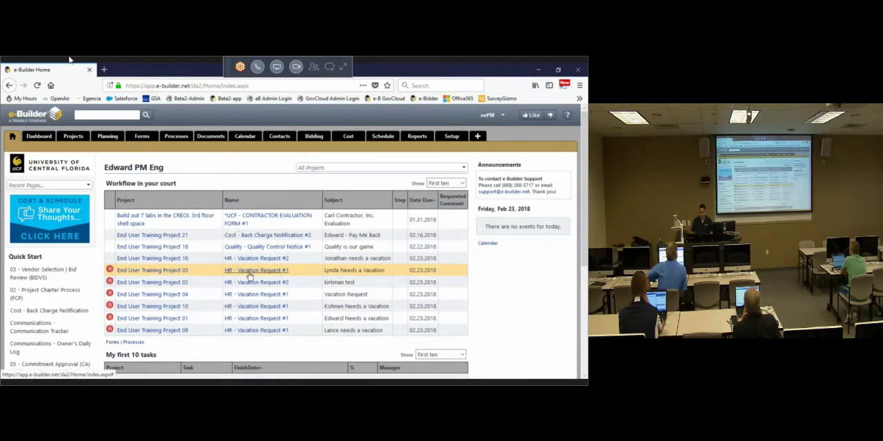
click(249, 275)
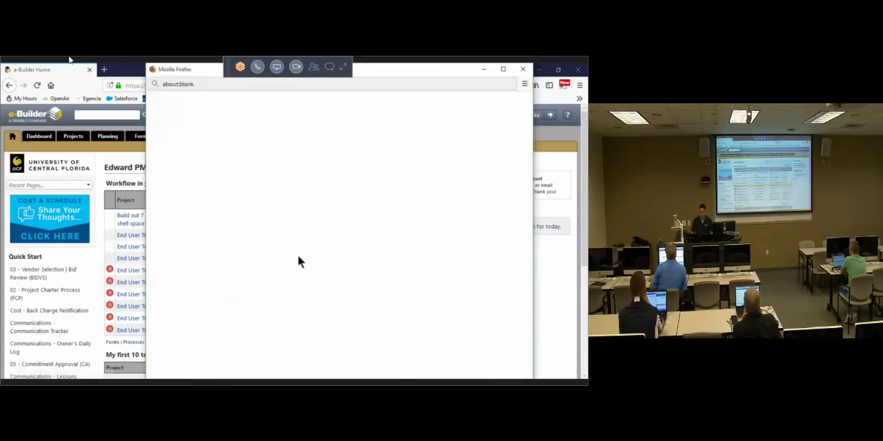
double_click(503, 68)
scroll(121, 244, down, 1)
drag(117, 247, 160, 259)
drag(69, 278, 75, 277)
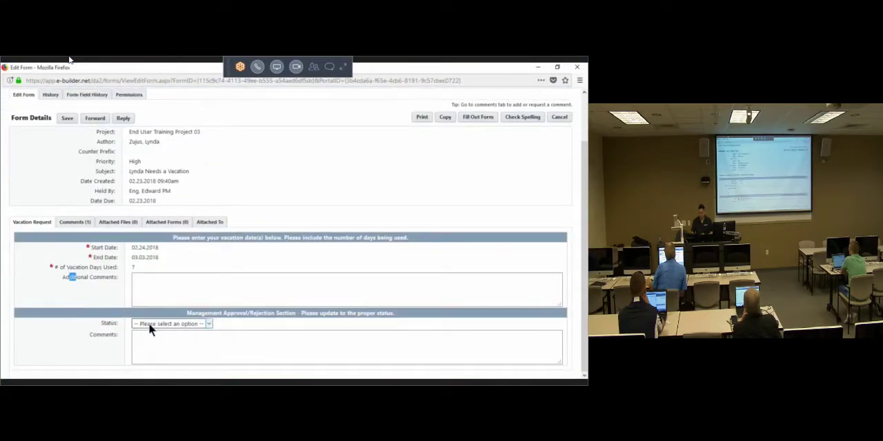
Step: Set the Project 03 request's status to Rejected and enter the management comment "No vacation for you"
click(165, 323)
click(172, 354)
click(166, 354)
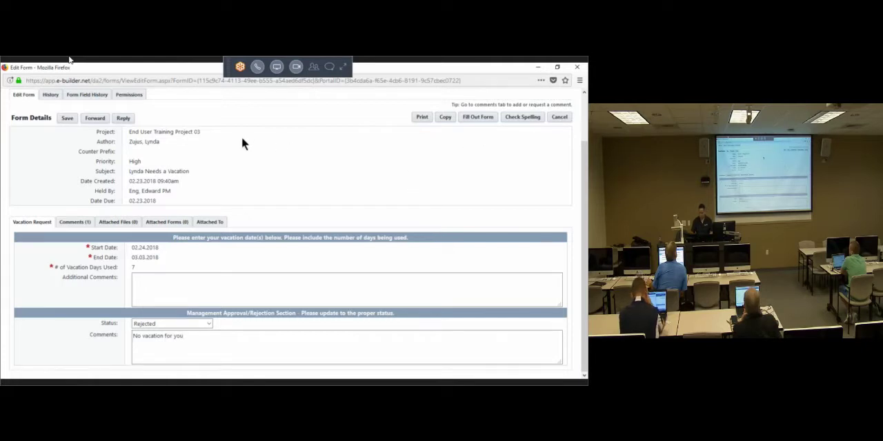
Step: Reply to the initiator of the rejected request with a comment beginning "i replied..." and send it
click(122, 119)
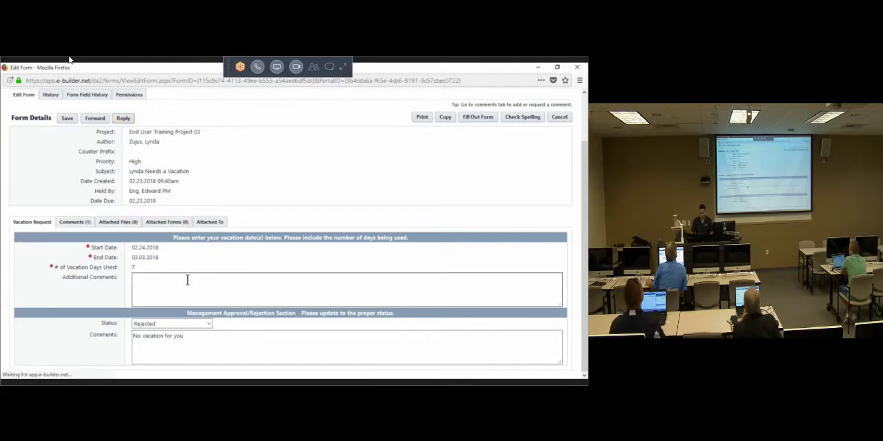
click(327, 321)
text(i)
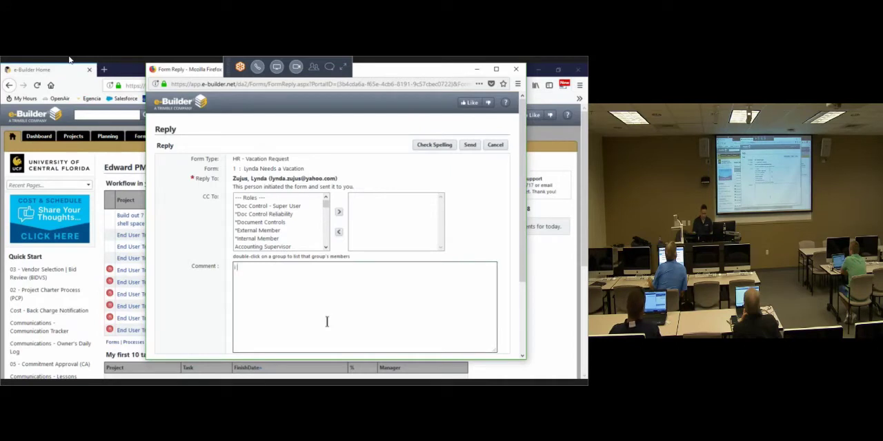
text( replied...rejected)
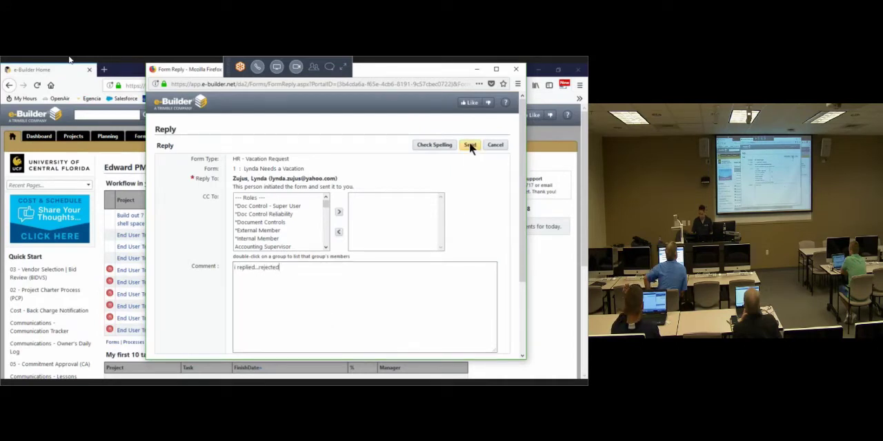
click(470, 145)
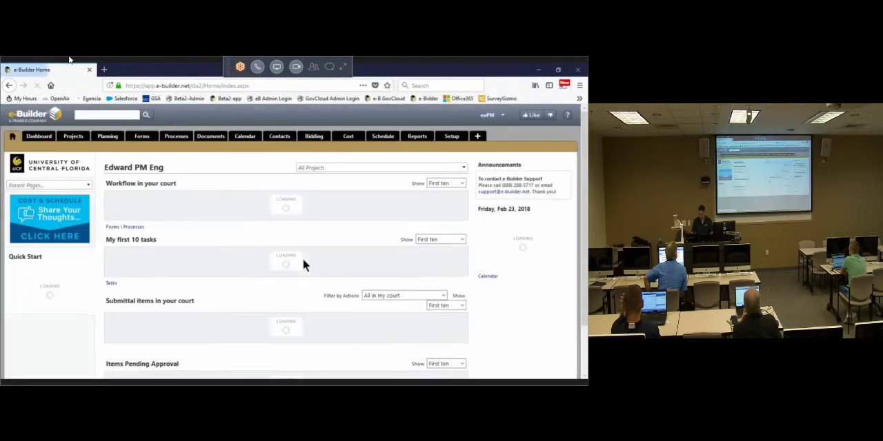
Step: Open the End User Training Project 01 vacation request, set its status to Pending and enter the management comment "maybe...need to finish this project"
click(256, 308)
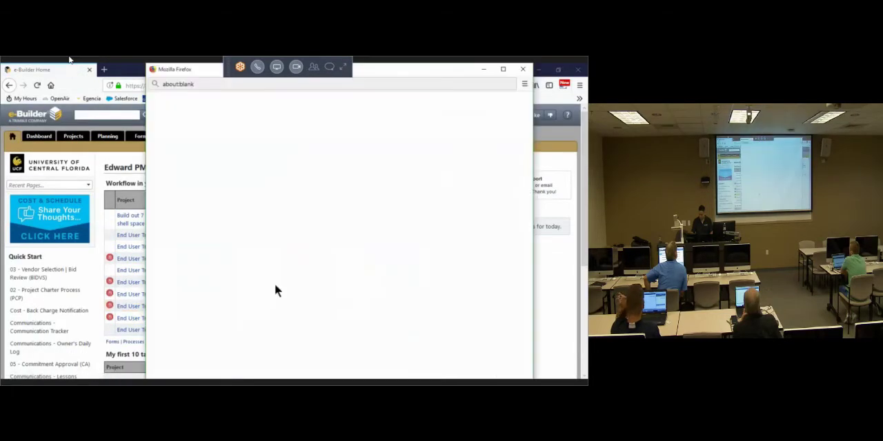
double_click(401, 66)
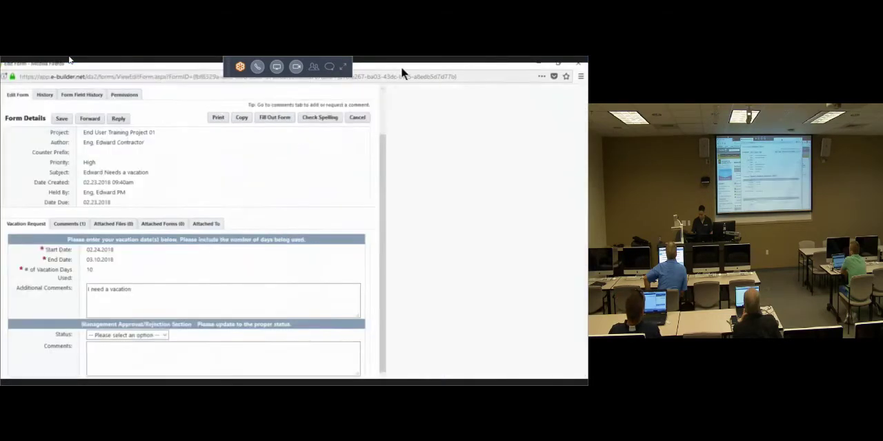
click(165, 328)
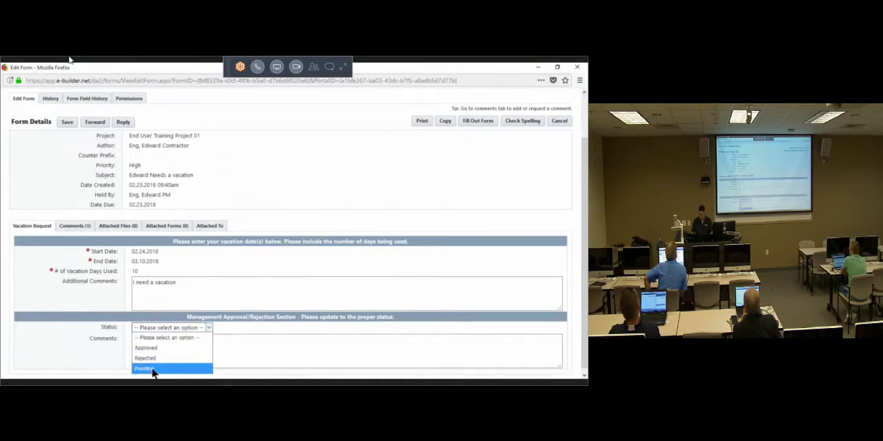
click(146, 368)
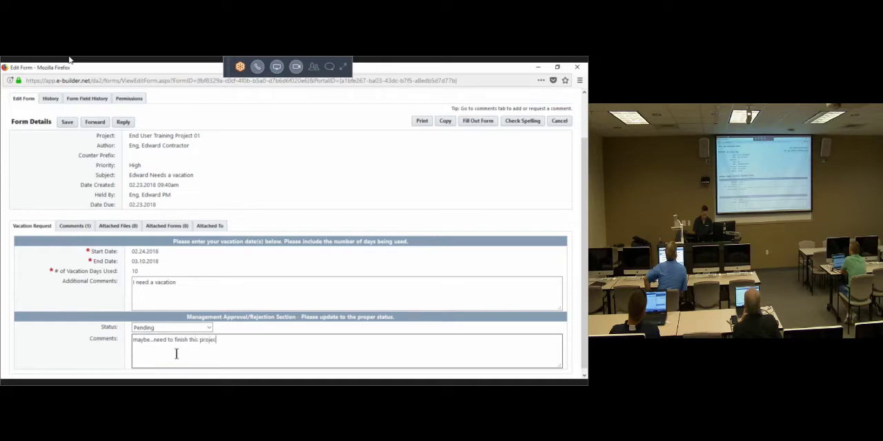
Step: Reply to the initiator of the pending request with the comment "finish the project first, they i will say yes" and send it
click(124, 124)
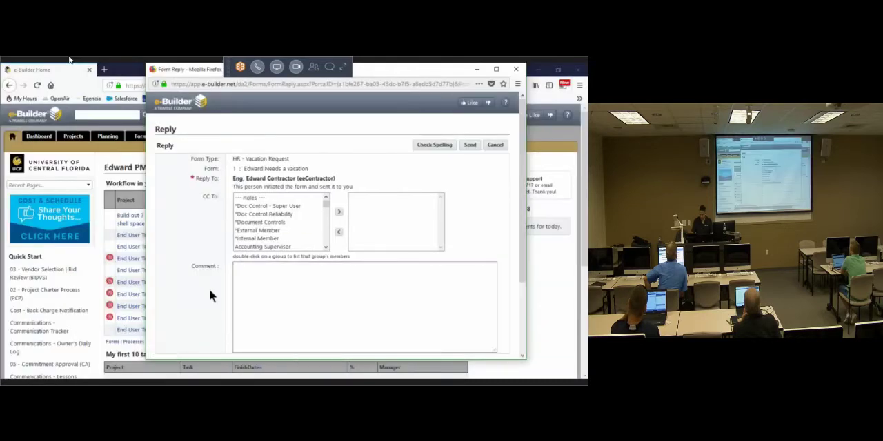
text(finish the)
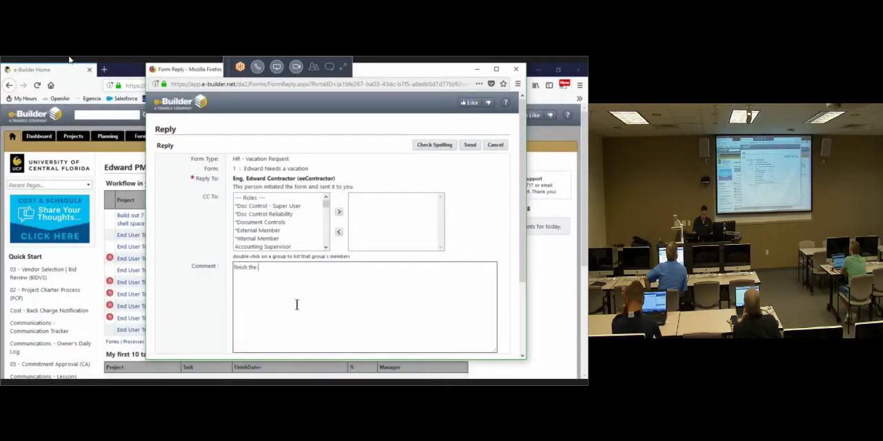
text( project first, they i wi)
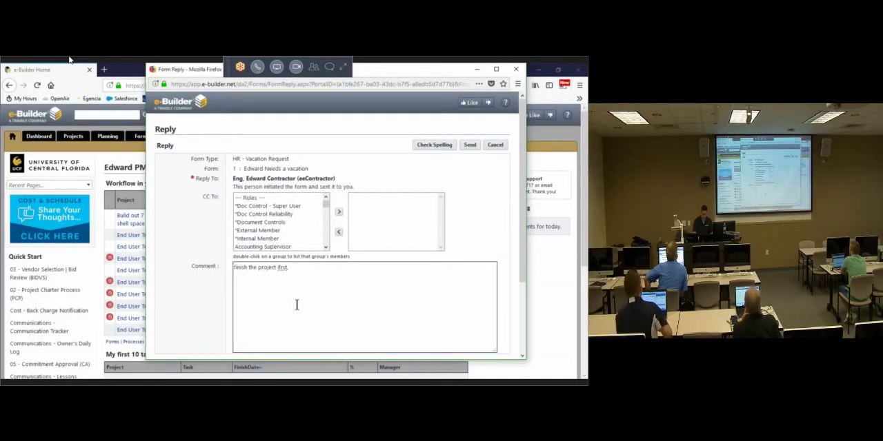
text(ll say yes)
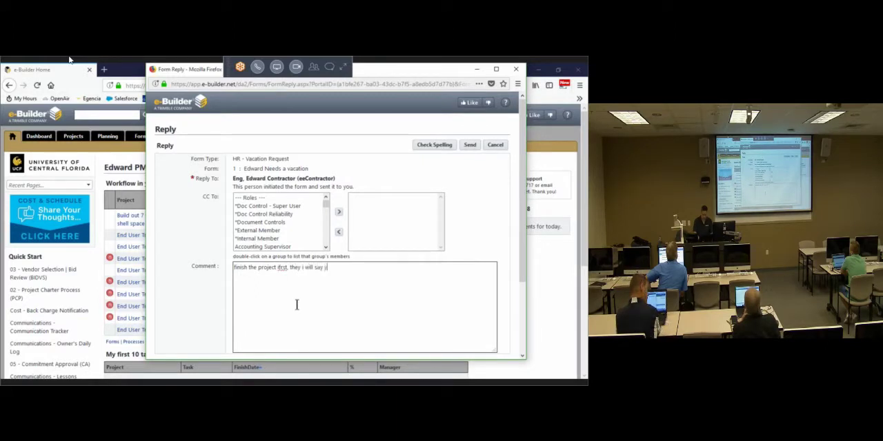
click(465, 144)
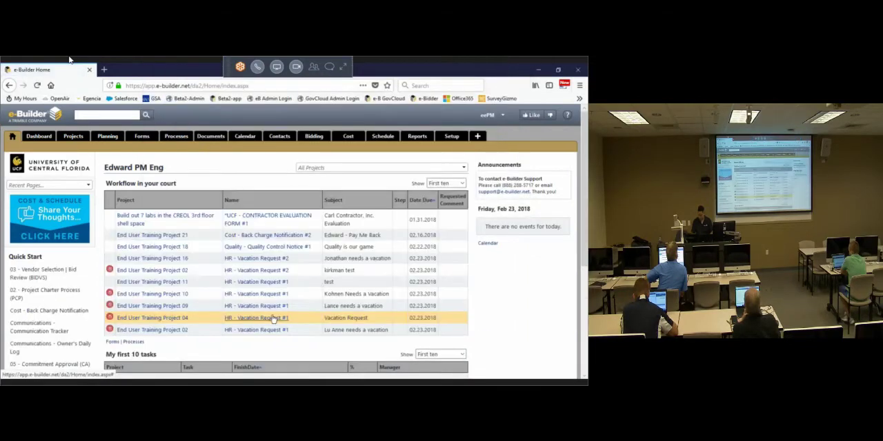
Step: Approve Project 02's Vacation Request #1 with the comment "ok, with sugar on top" and send its initiator a reply comment beginning "gra"
click(274, 320)
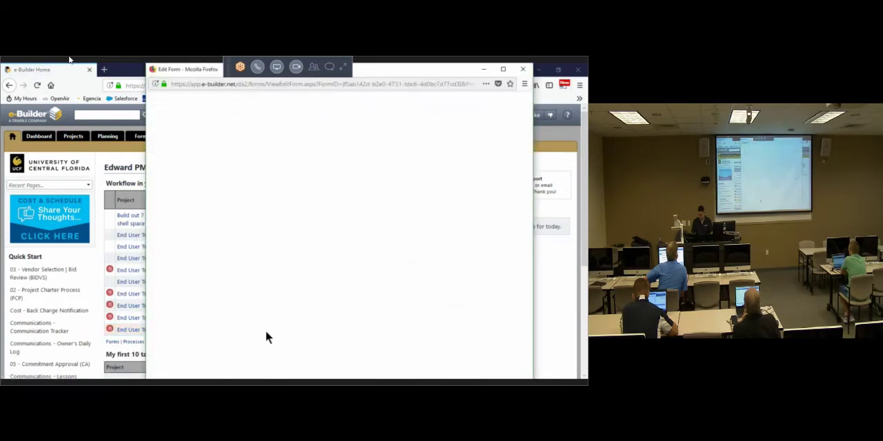
scroll(276, 327, down, 2)
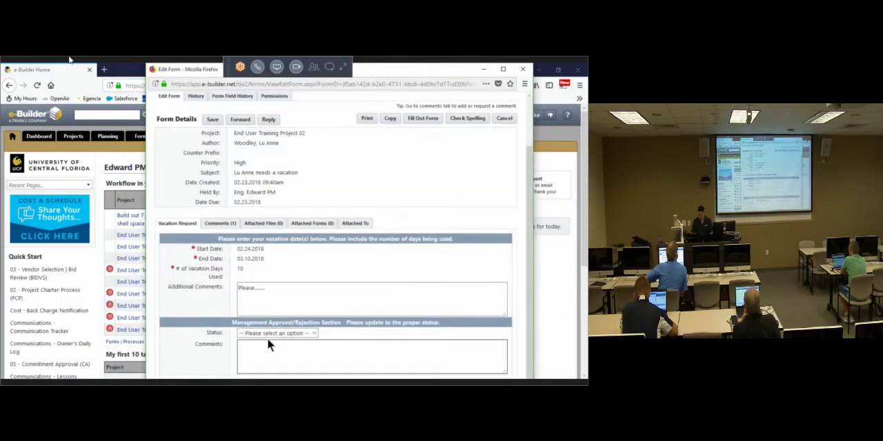
click(267, 334)
click(258, 352)
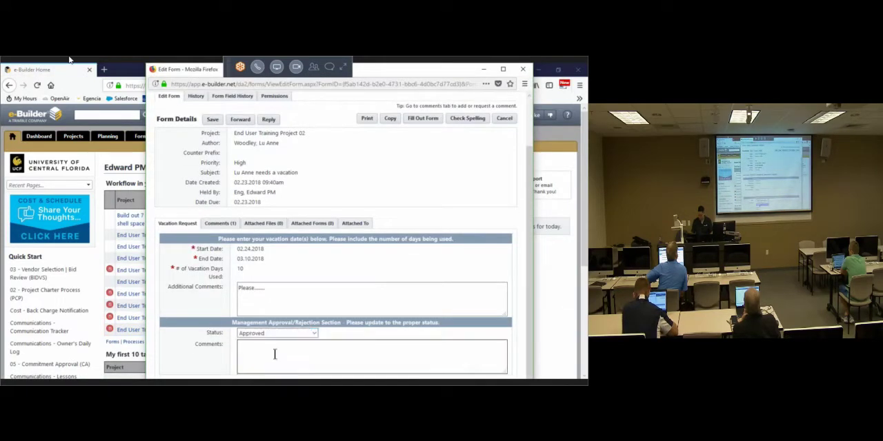
click(284, 356)
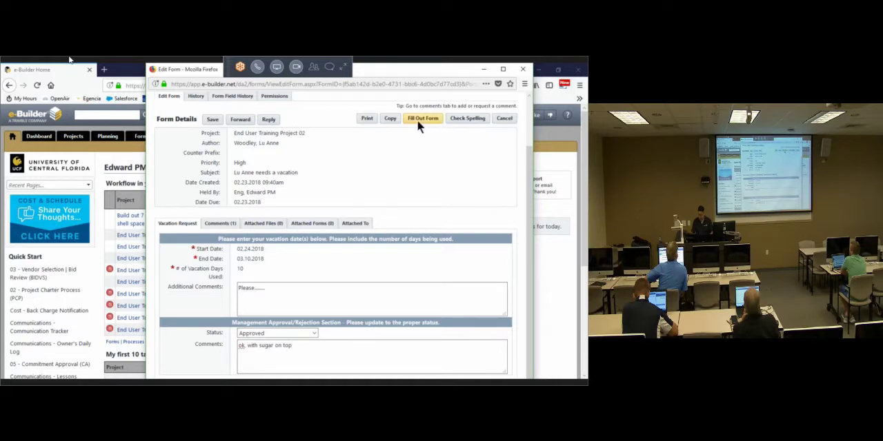
click(269, 120)
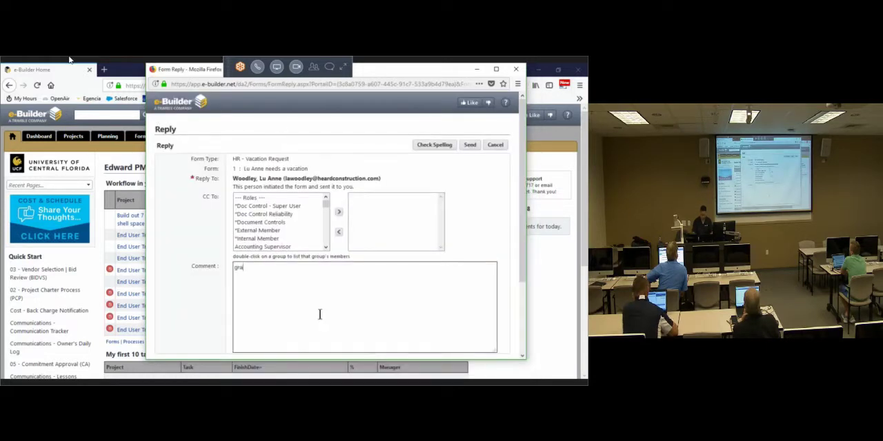
click(469, 146)
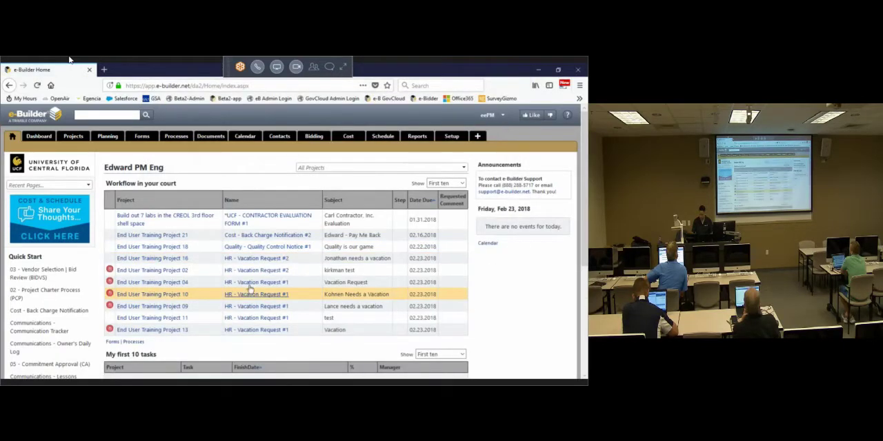
Step: Open HR - Vacation Request #2 of End User Training Project 02 in a maximized window and review its dates and vacation days
click(251, 272)
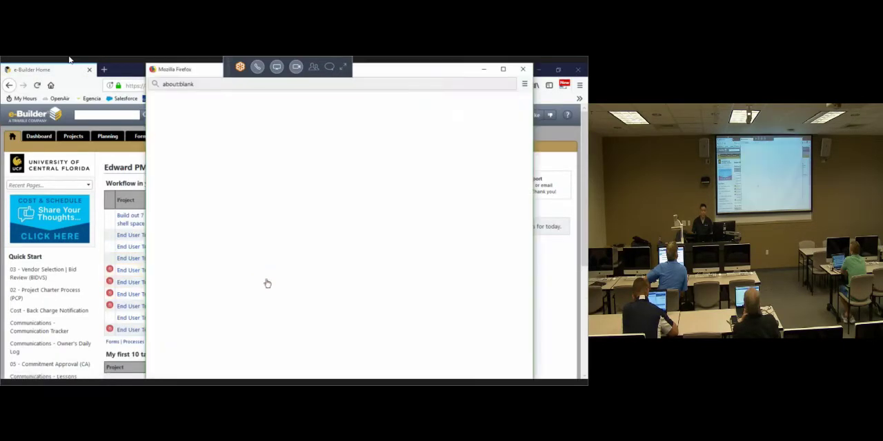
click(503, 69)
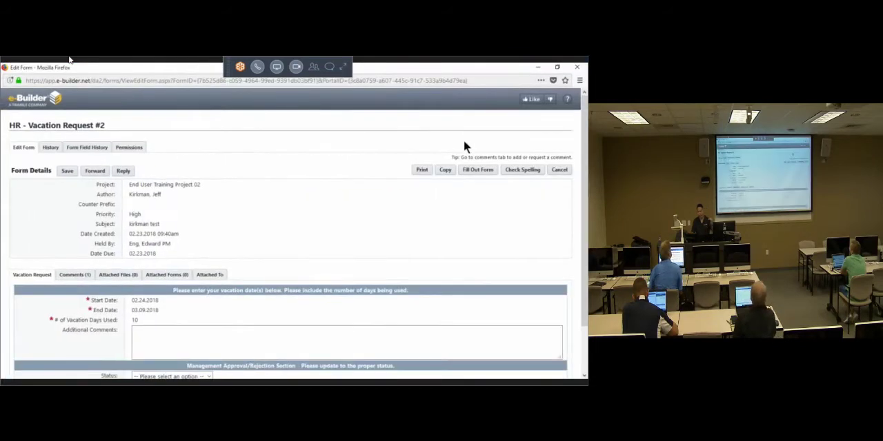
scroll(202, 256, down, 1)
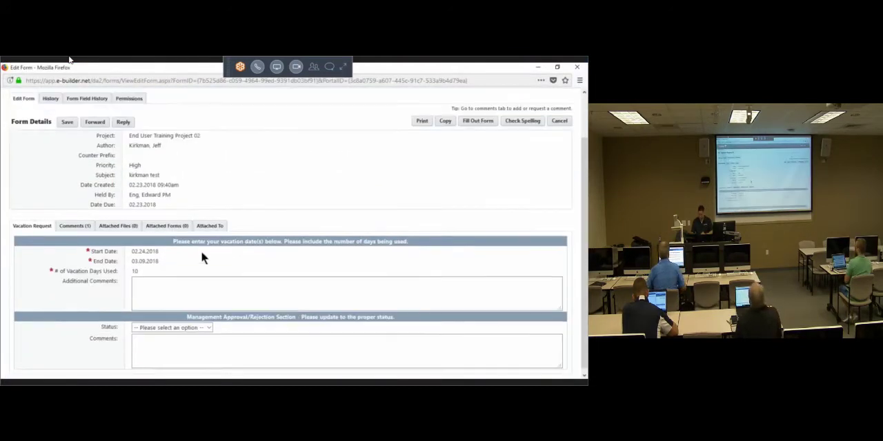
drag(134, 248, 156, 262)
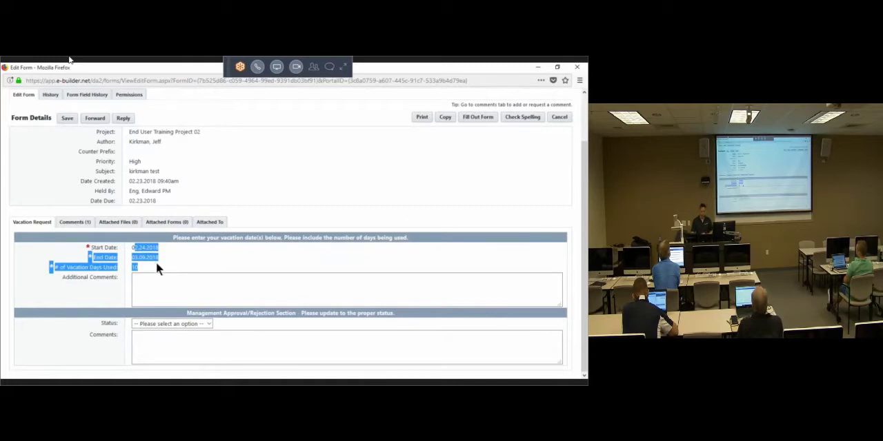
click(139, 273)
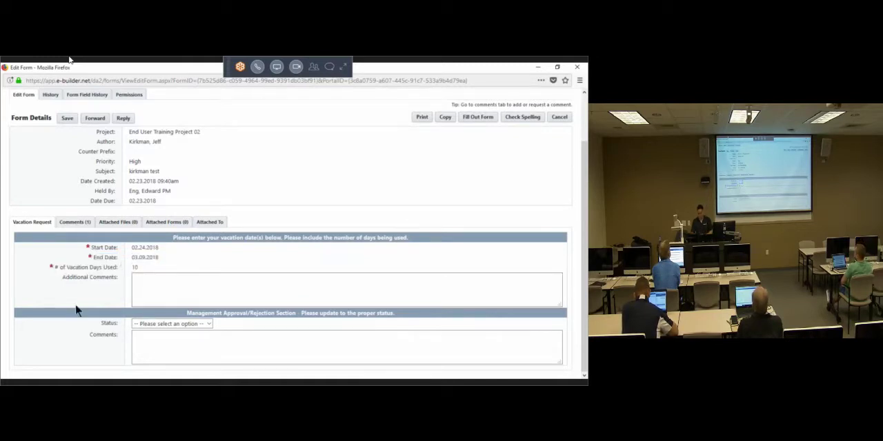
Step: Set the status of Project 02's Vacation Request #2 to Rejected and enter the management comment "can only grant 5 days"
click(184, 324)
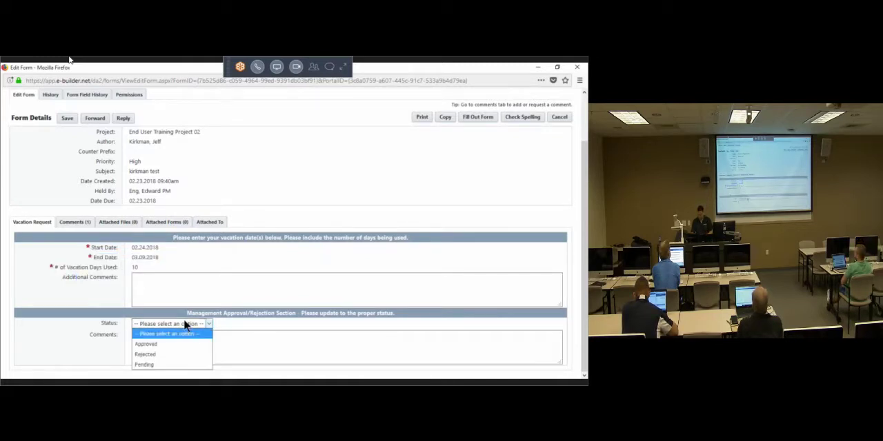
click(176, 356)
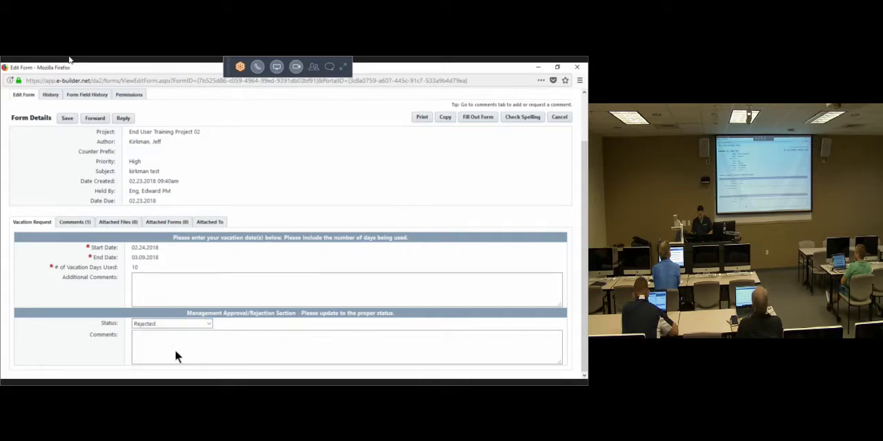
click(195, 352)
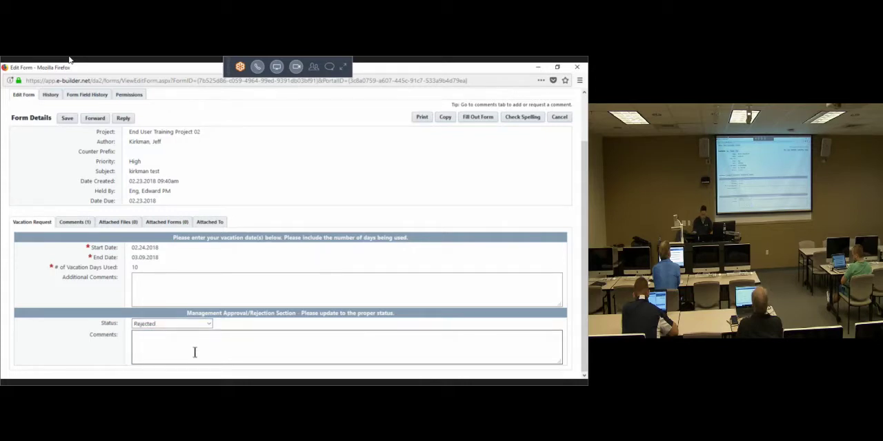
text(oo)
key(BackSpace)
key(BackSpace)
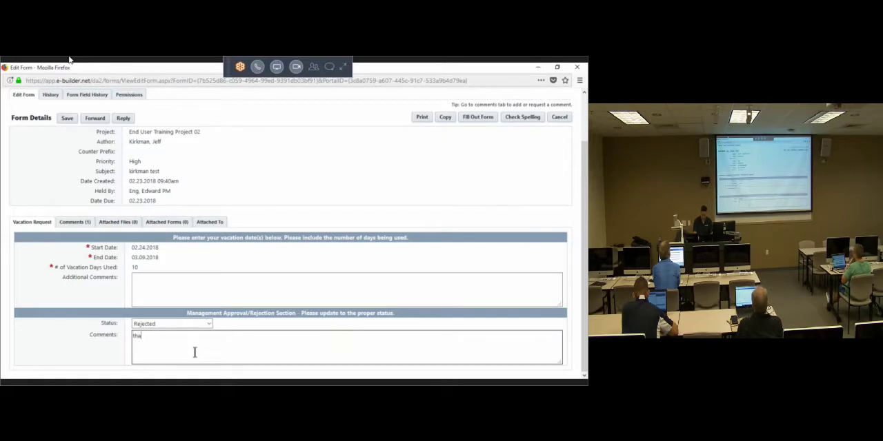
text(can only grant 5)
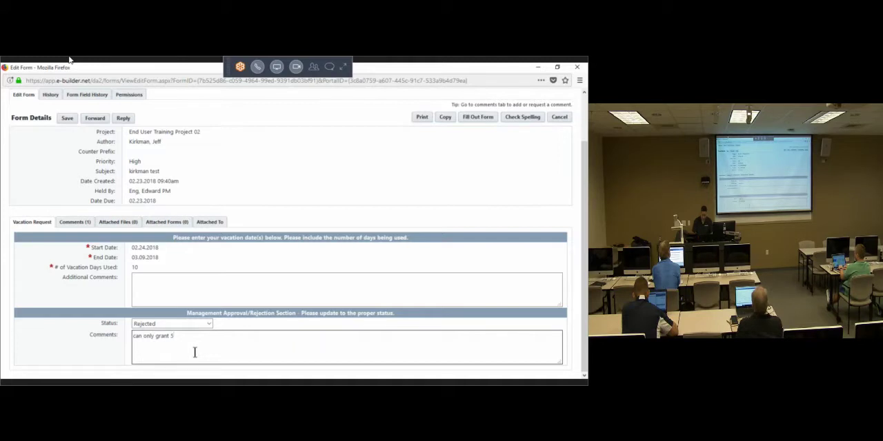
text( days)
Step: Reply to the initiator of the rejected Project 02 request with a comment beginning "onl" and send it
click(123, 120)
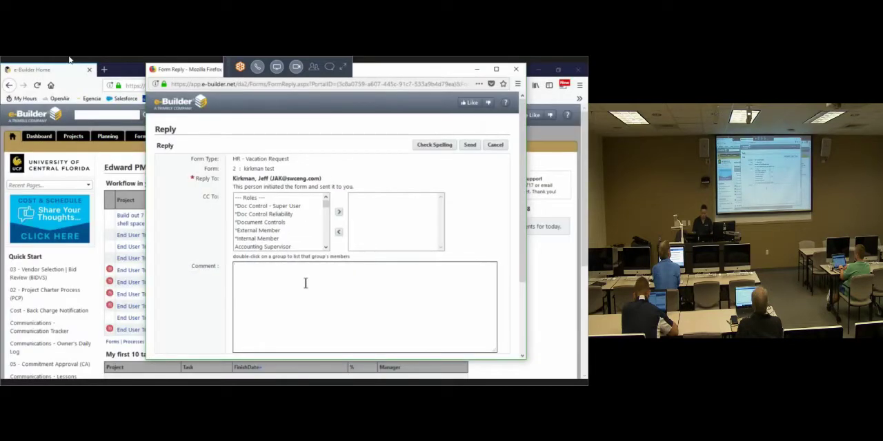
text(only 5 day)
click(471, 146)
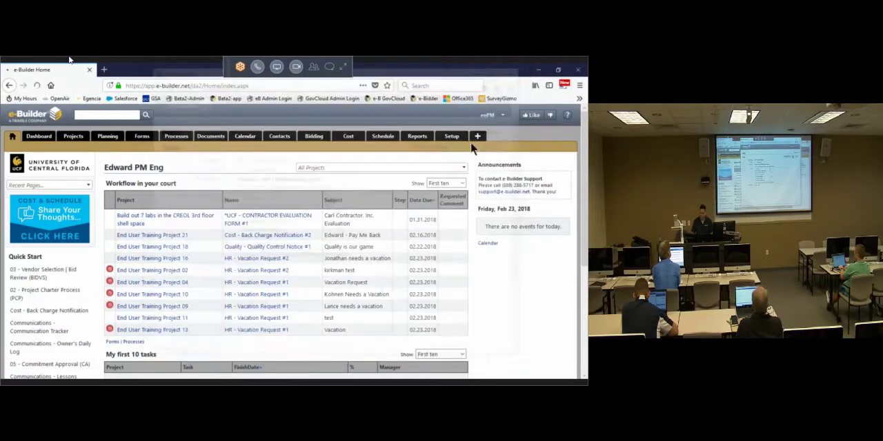
Step: Open the End User Training Project 04 vacation request, set its status to Approved and enter the management comment "Florida has GREAT mountains"
click(248, 283)
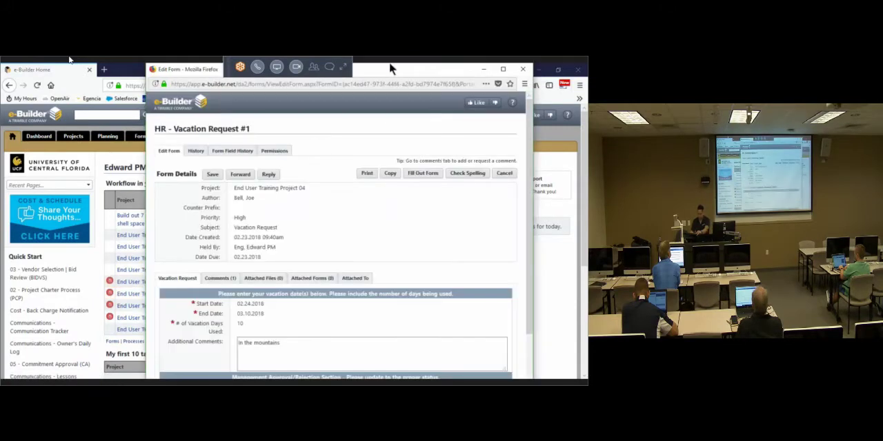
scroll(231, 345, down, 2)
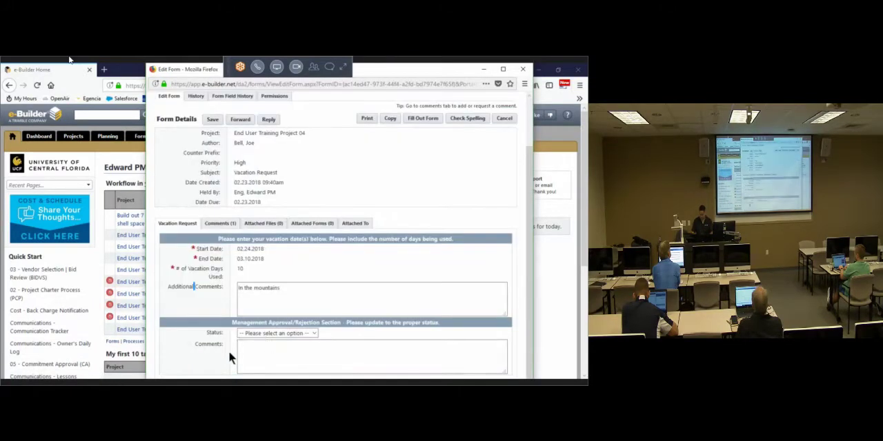
click(266, 334)
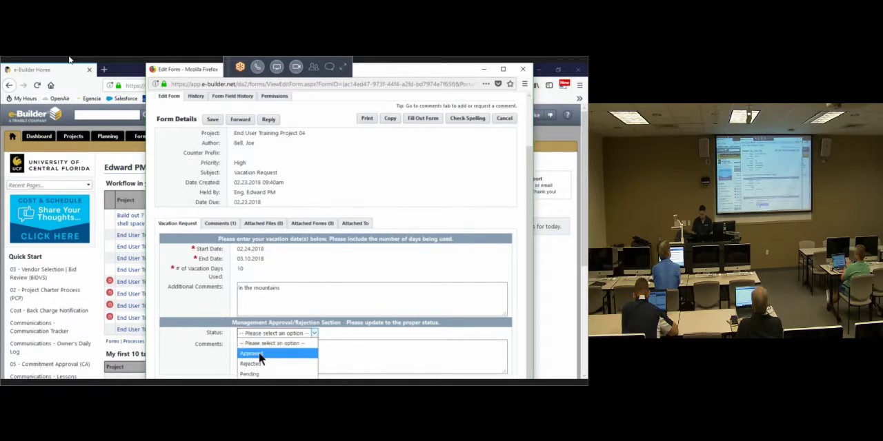
click(257, 362)
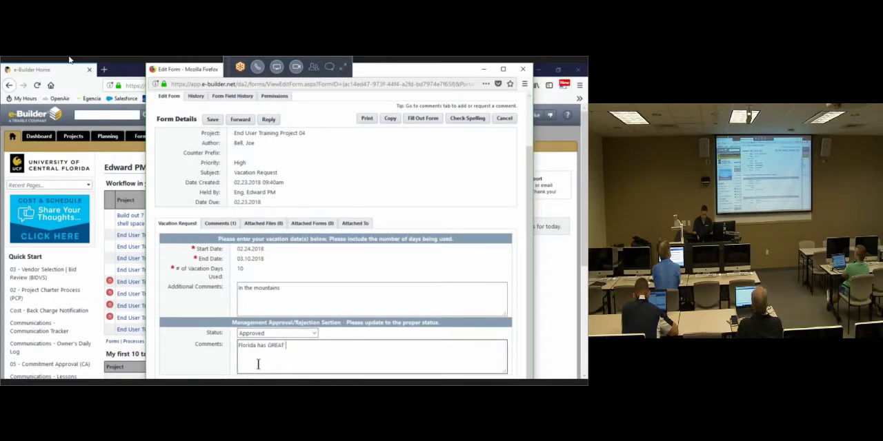
text(ntains)
drag(337, 357, 116, 345)
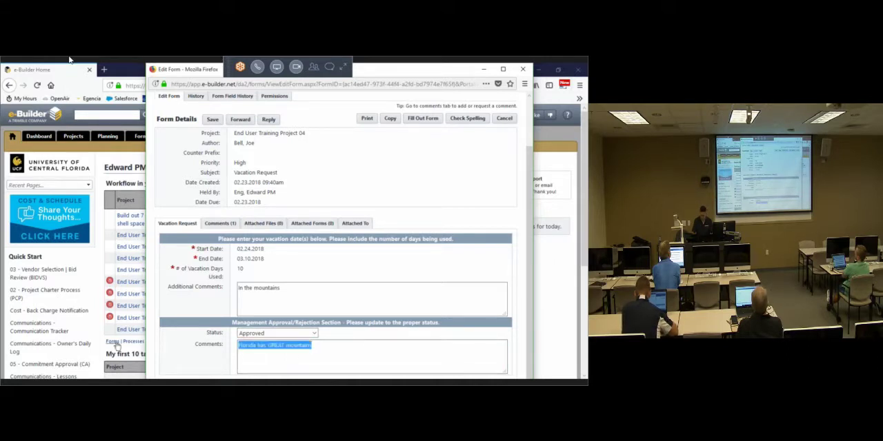
Step: Reply to the initiator of the approved Project 04 vacation request with the comment "no mountains here..." and send it
click(275, 119)
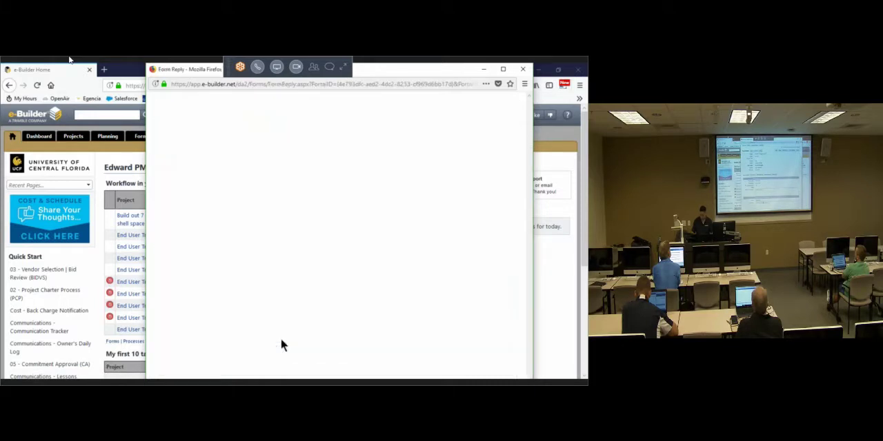
text(no)
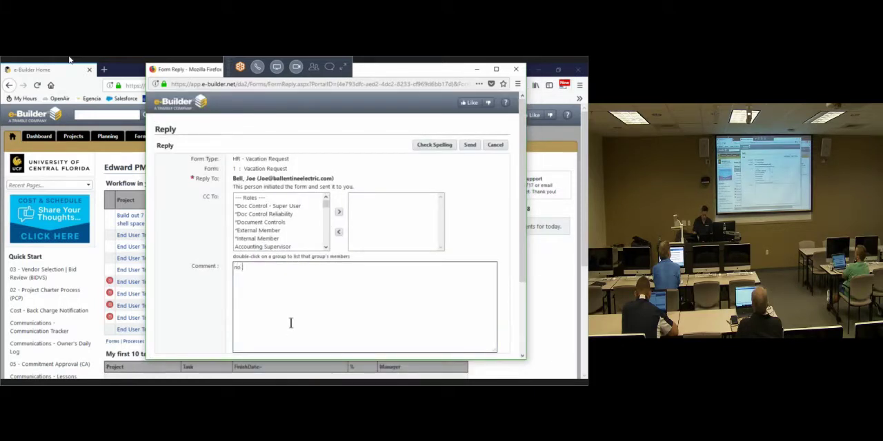
text( mountains)
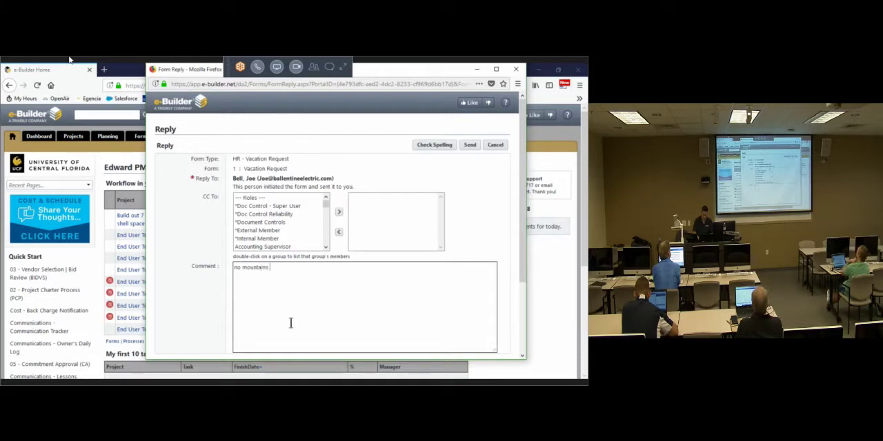
text( here...)
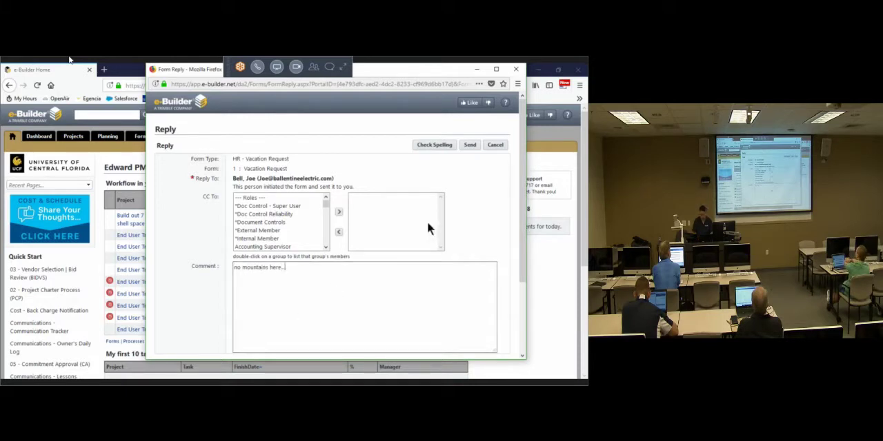
click(469, 146)
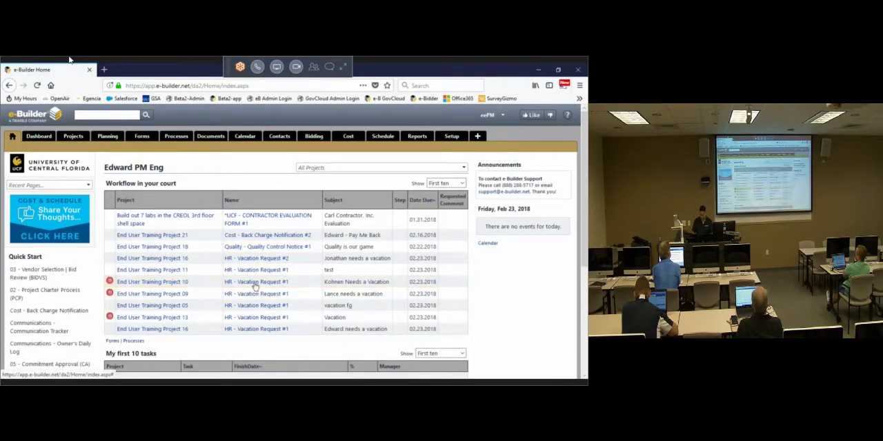
Step: Open the End User Training Project 10 vacation request, enter the management comment "they are, you get 2 days of vacation" and set its status to Pending
click(255, 283)
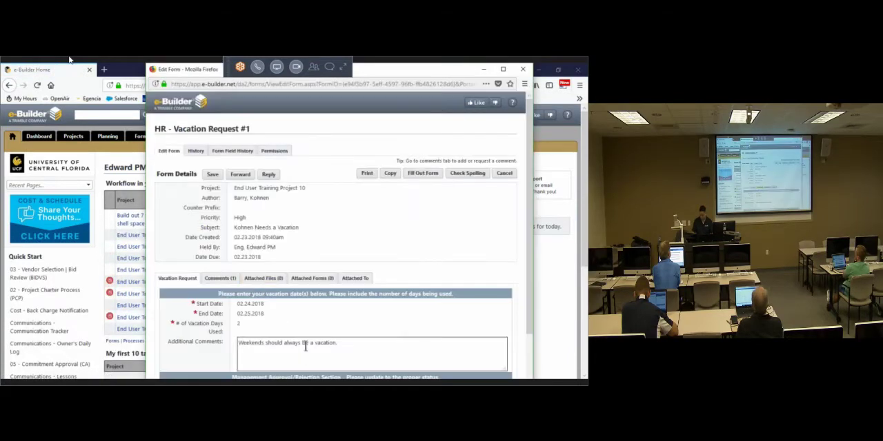
scroll(189, 344, down, 2)
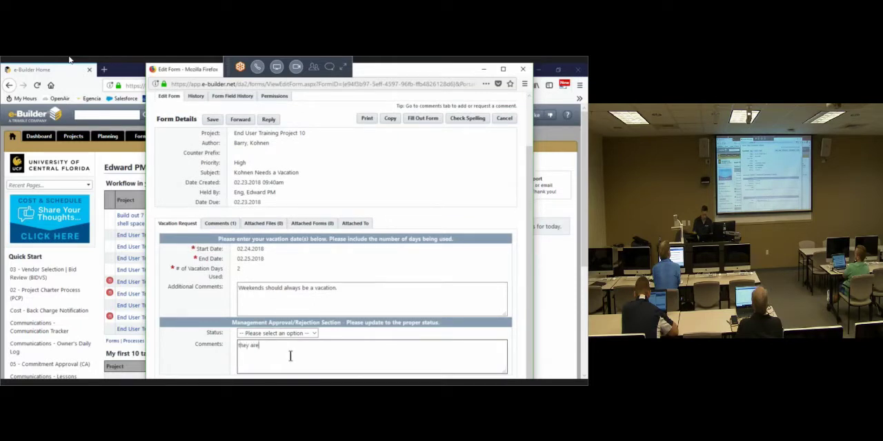
text(, you get 2 )
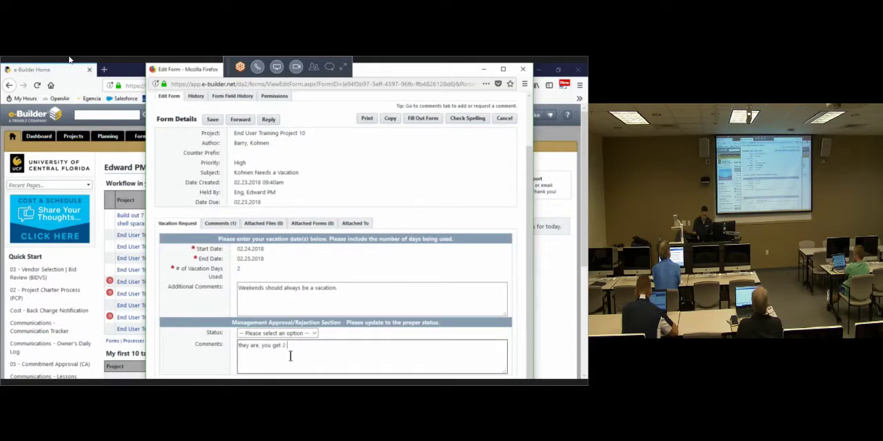
text(days of vacation)
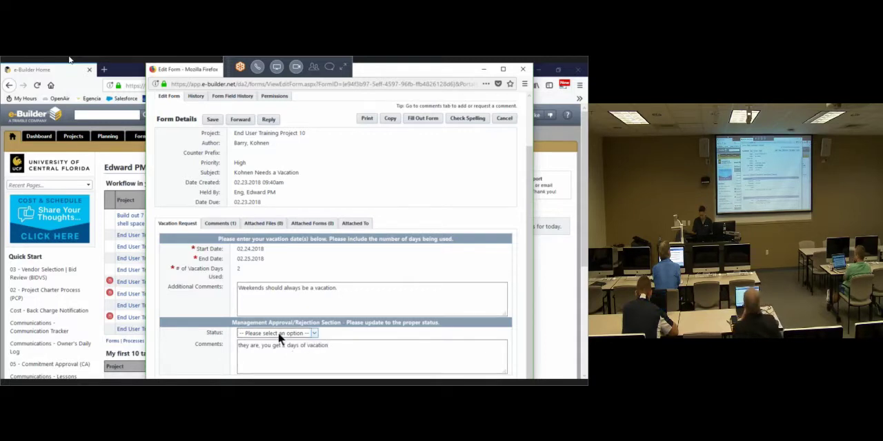
click(278, 333)
click(259, 375)
Step: Reply to the initiator of the Project 10 vacation request with the comment "pending..." and send it
click(266, 119)
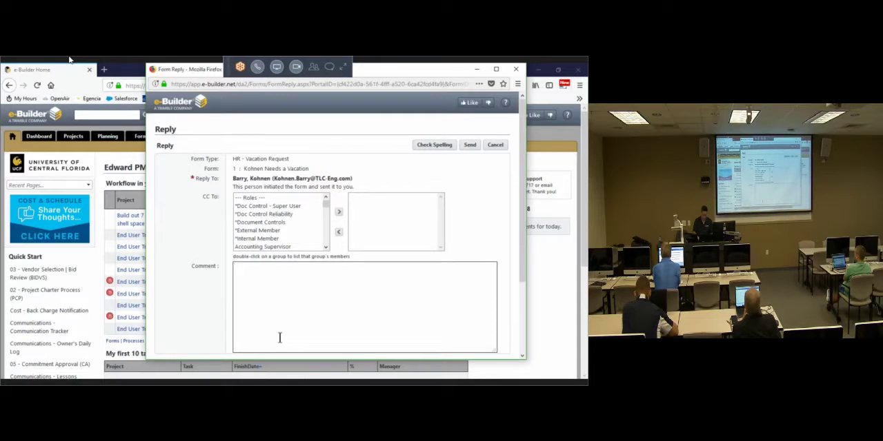
text(pending...)
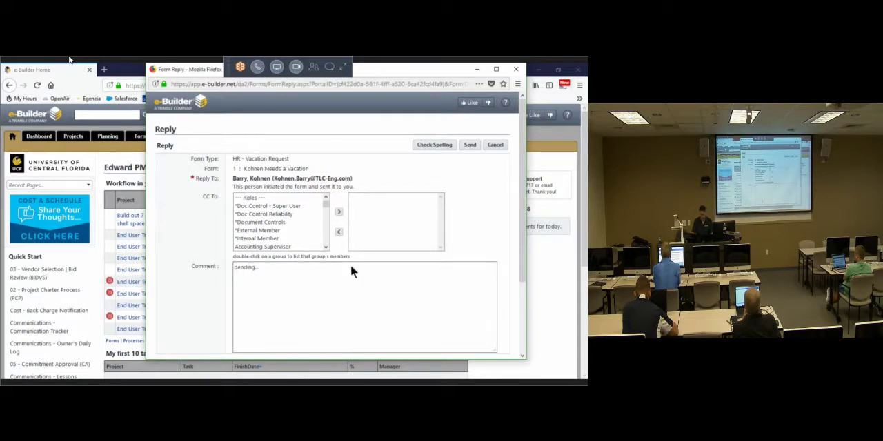
click(469, 147)
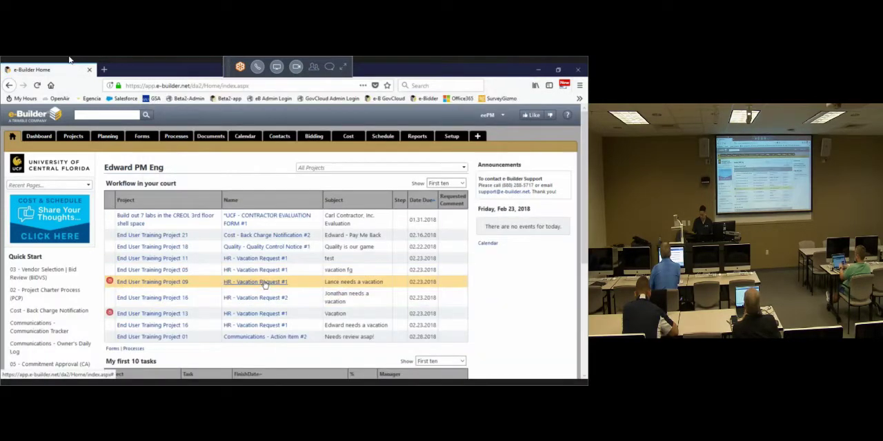
Step: Open the End User Training Project 09 vacation request, enter the management comment "going, gone" and set its status to Approved
click(265, 282)
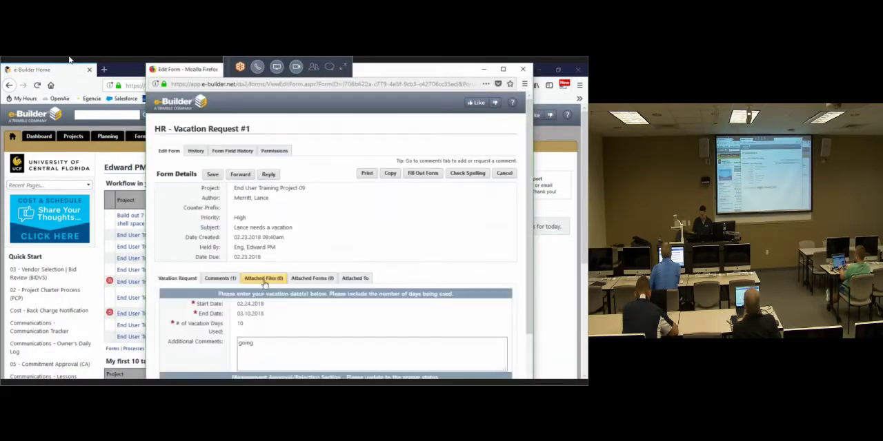
click(284, 365)
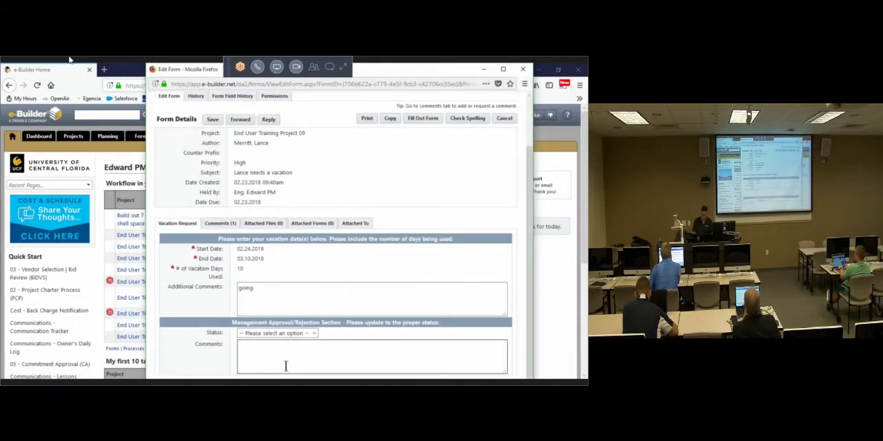
text(going. goi)
click(291, 334)
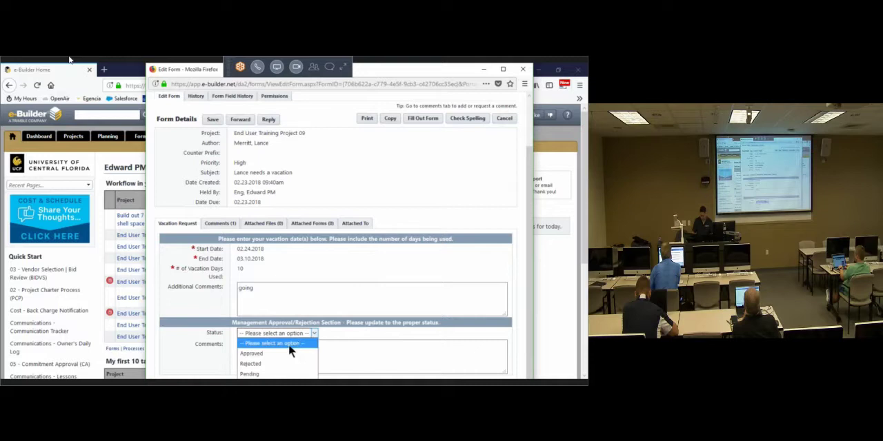
click(252, 353)
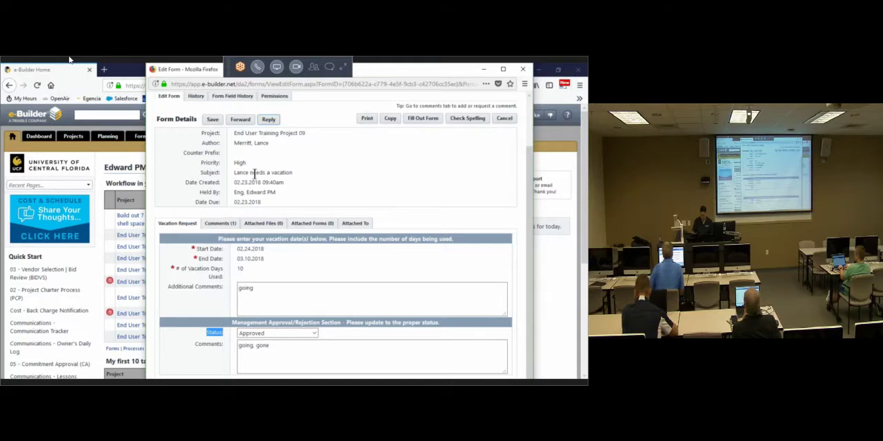
Step: Reply to the initiator of the Project 09 vacation request with a comment beginning "gone" and send it
click(291, 117)
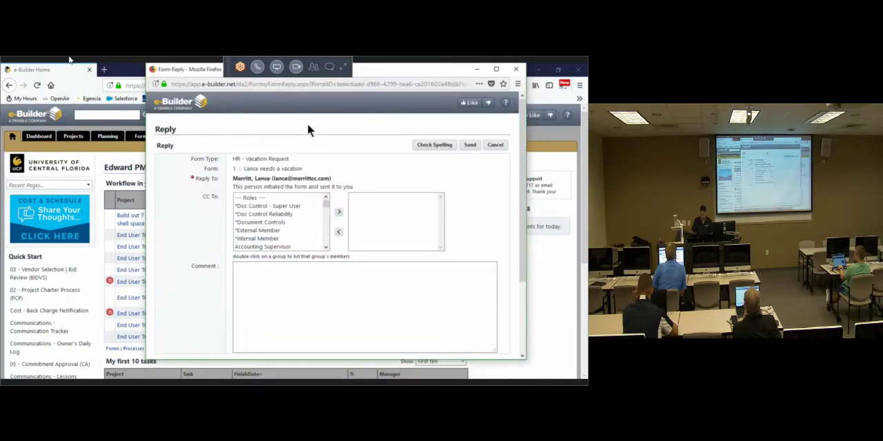
click(310, 293)
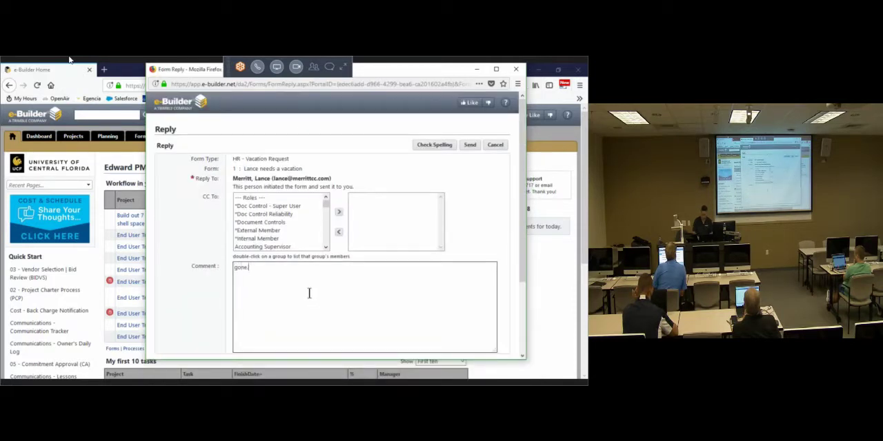
click(471, 145)
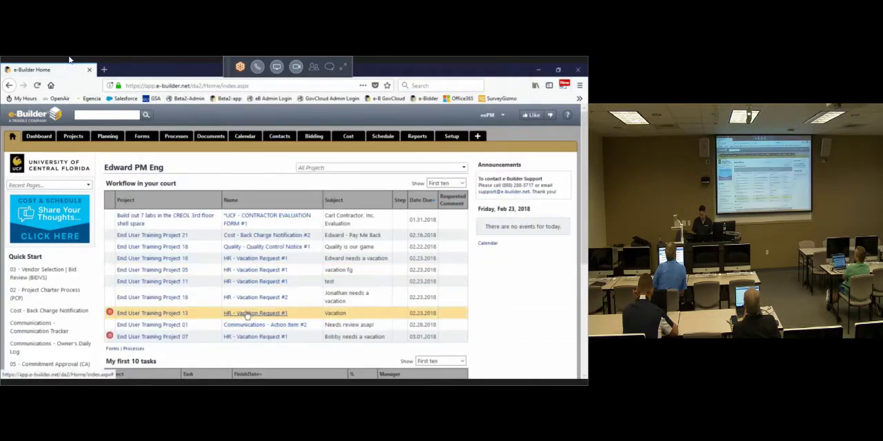
Step: Open the End User Training Project 13 vacation request, set its status to Pending and enter the management comment "no comment, no vacation"
click(247, 314)
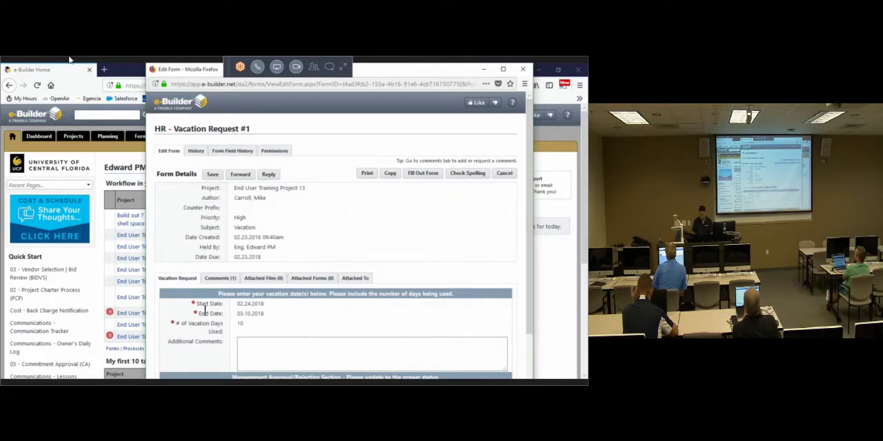
scroll(204, 310, down, 2)
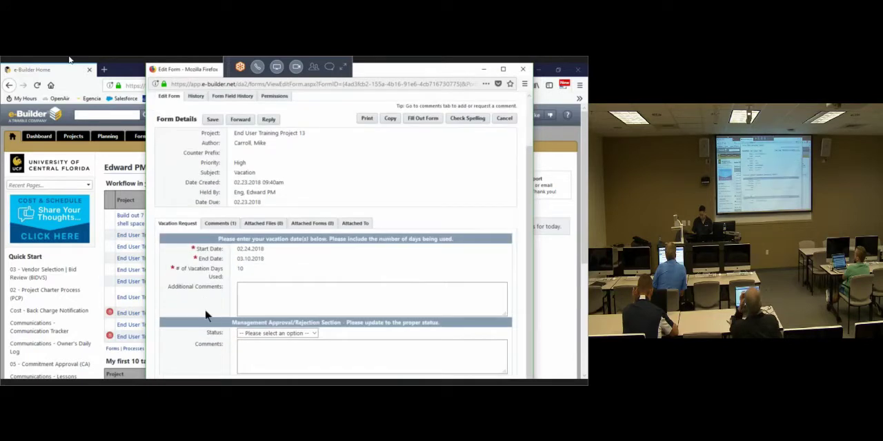
click(290, 334)
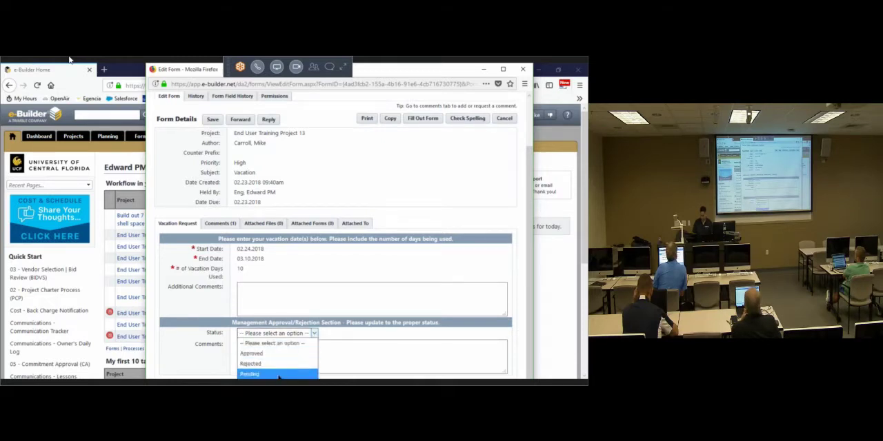
click(283, 374)
click(270, 367)
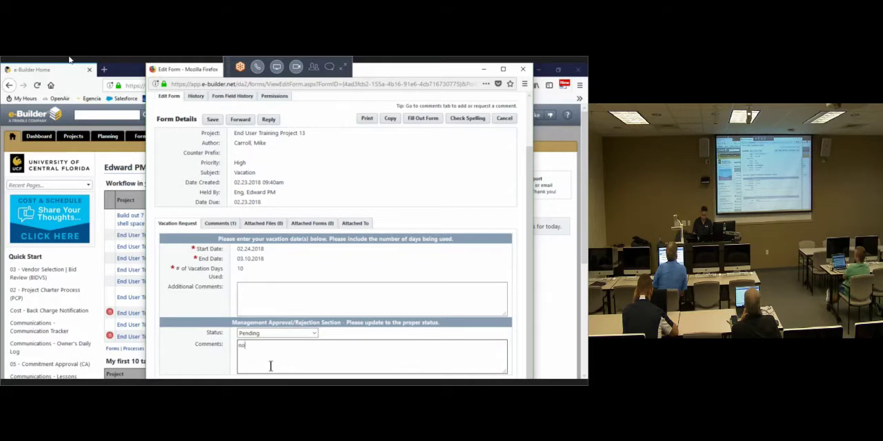
text(no comment,)
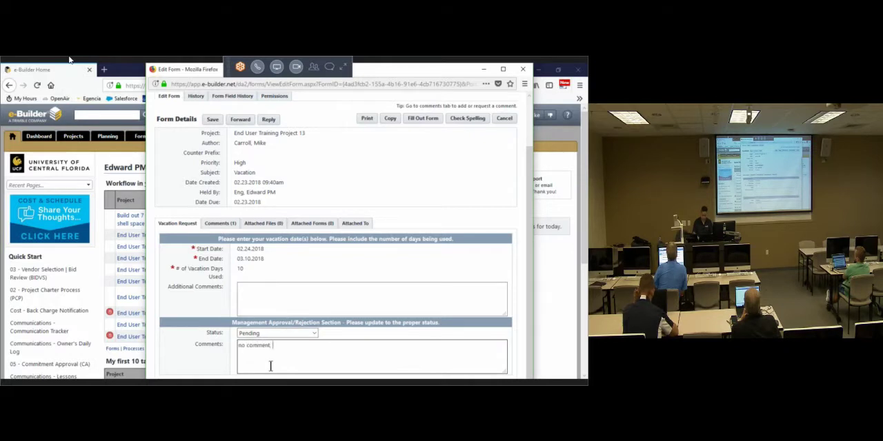
text( no vacation)
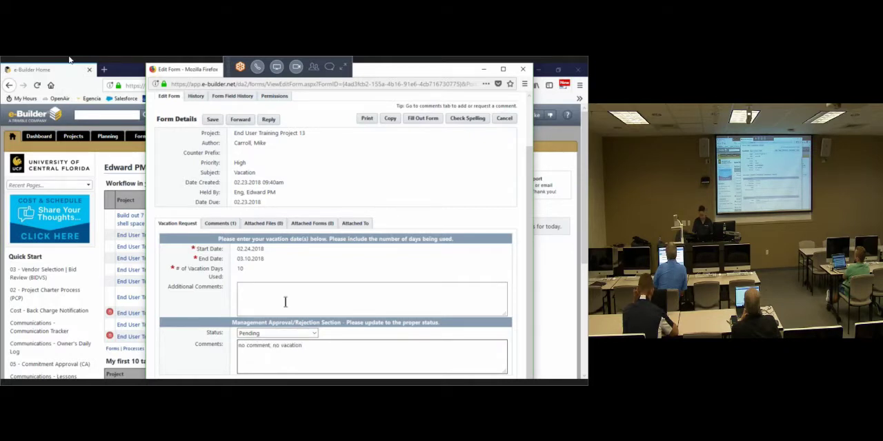
Step: Change the Project 13 request's status to Rejected and send its initiator a reply with the comment "need a reason"
click(281, 333)
click(266, 364)
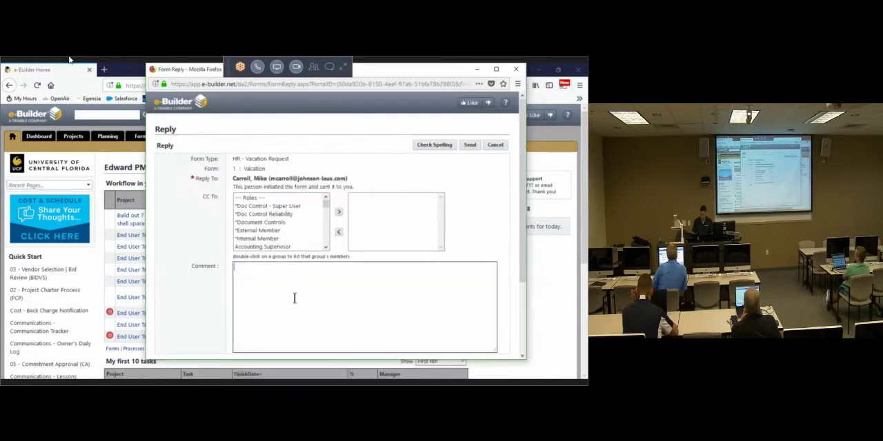
text(eed a reason)
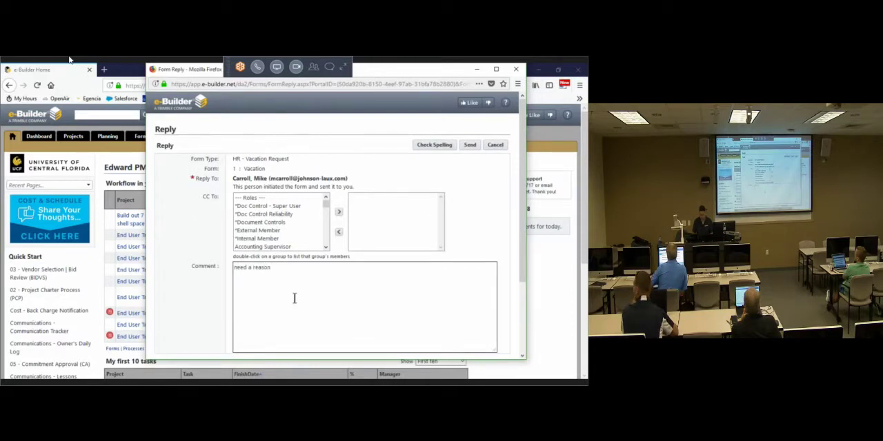
click(468, 146)
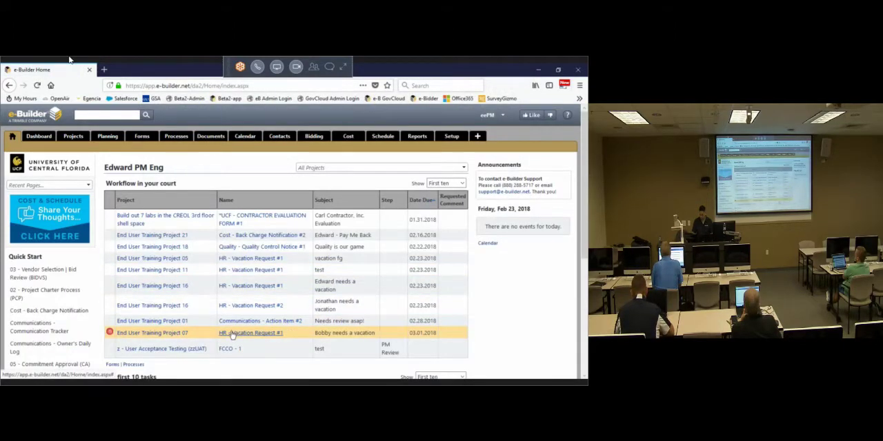
Step: Open the End User Training Project 07 vacation request, set its status to Approved and enter the management comment "Have fun!"
click(233, 334)
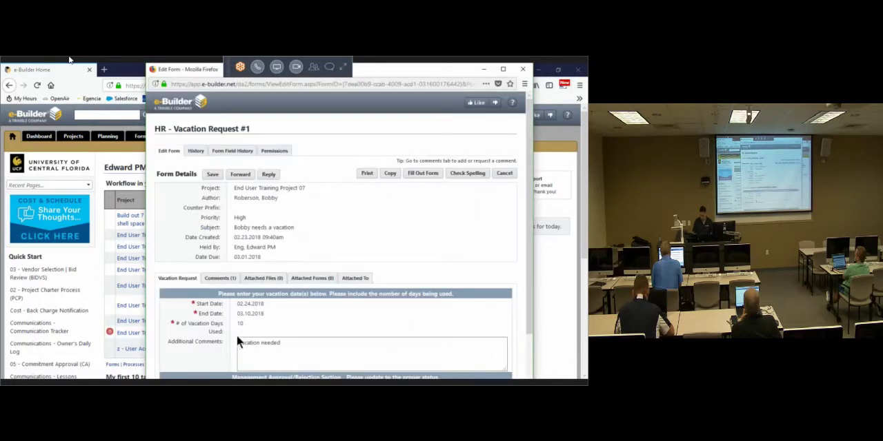
scroll(209, 353, down, 2)
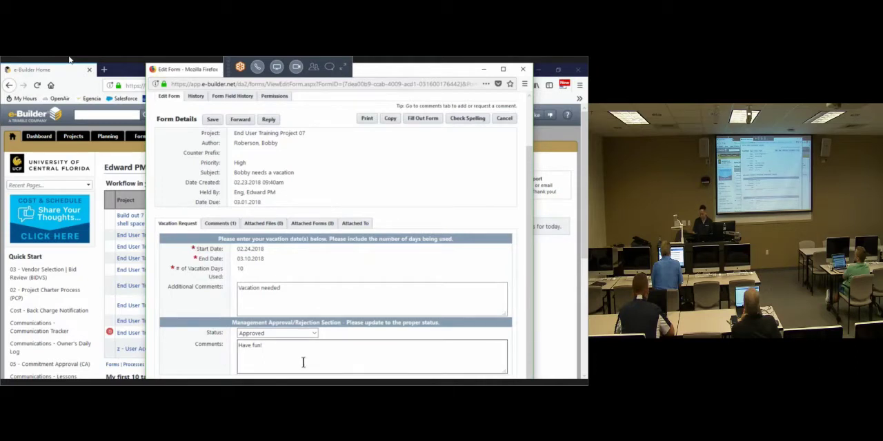
drag(317, 359, 166, 308)
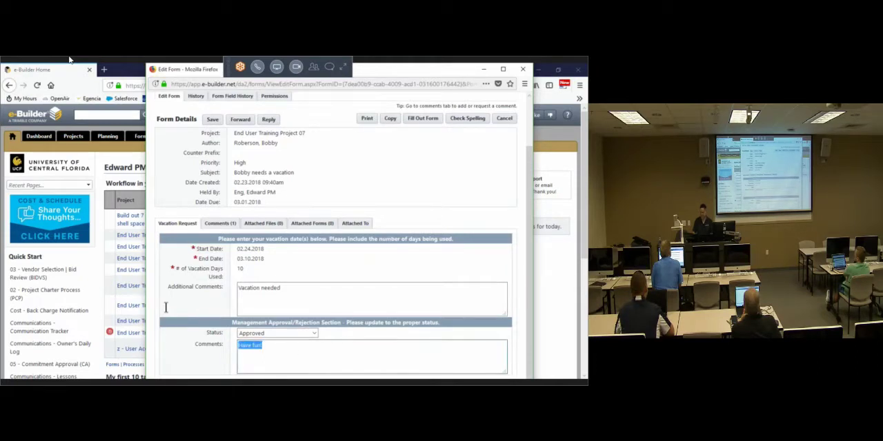
click(394, 196)
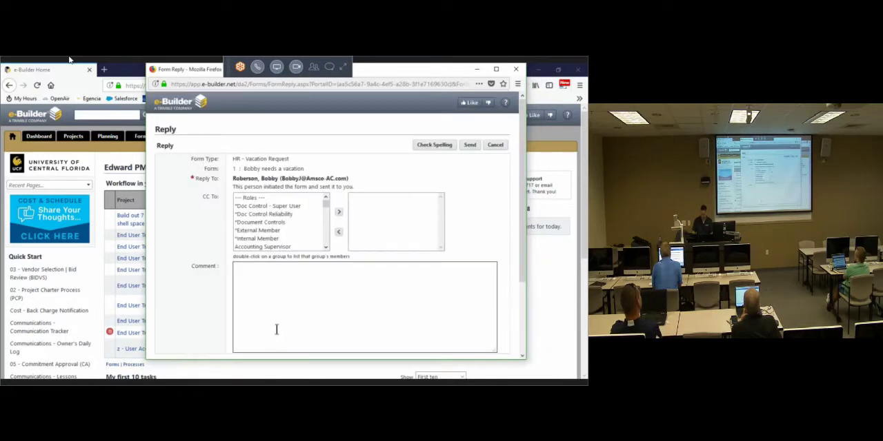
Step: Reply to the initiator of the Project 07 vacation request with the comment "enjoy", send it and check the remaining workflow items
text(enjoy)
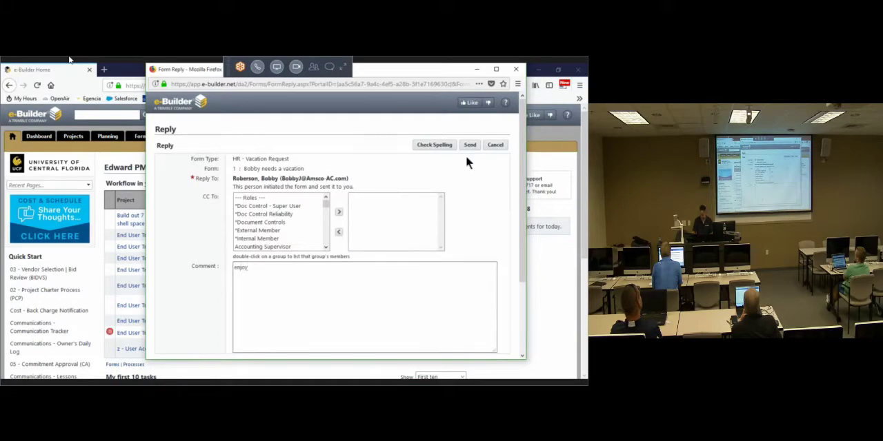
click(470, 145)
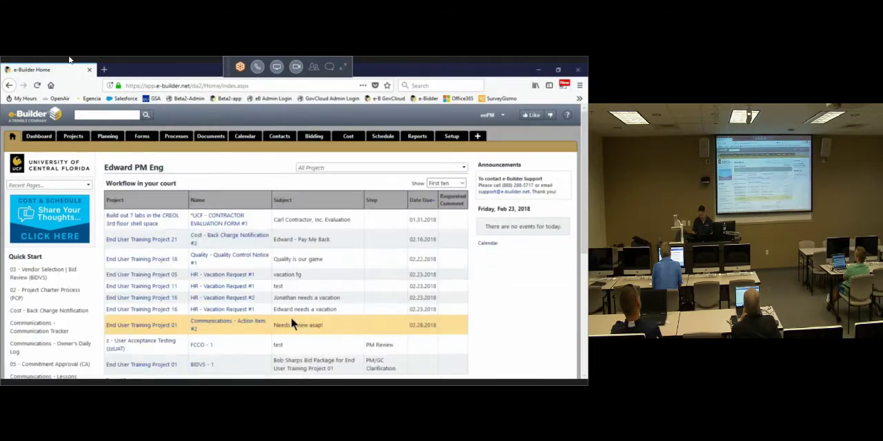
scroll(291, 318, down, 3)
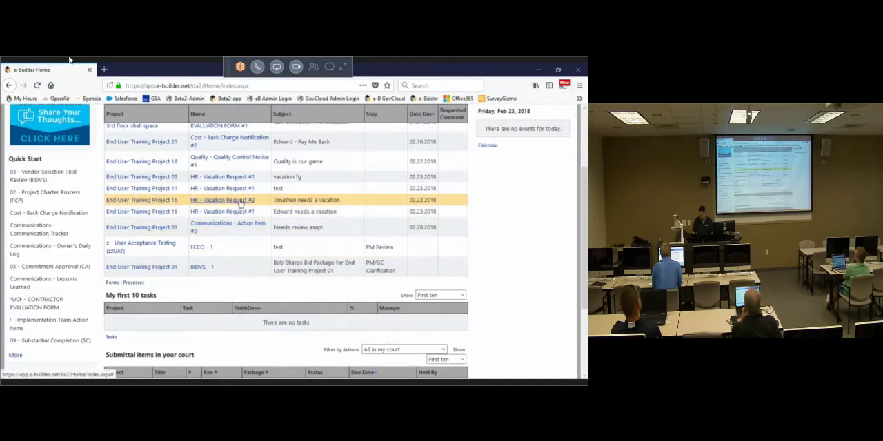
Step: Open End User Training Project 16's HR - Vacation Request #2, set its status to Approved and enter the management comment "Have a ball"
click(241, 200)
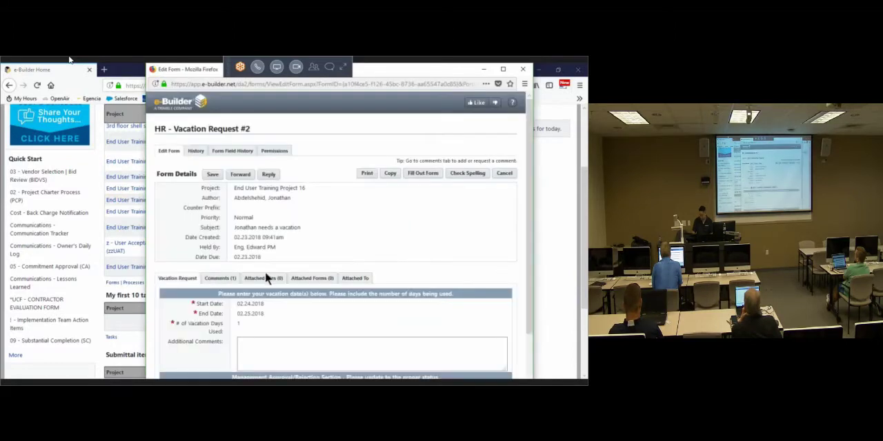
click(276, 333)
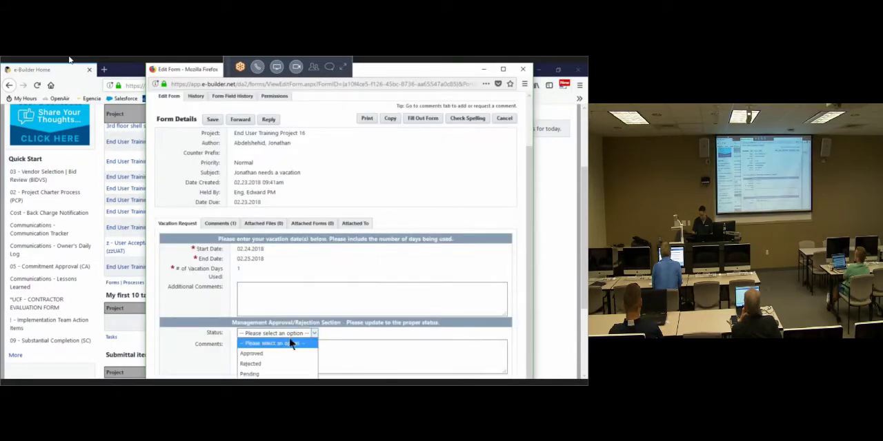
click(270, 355)
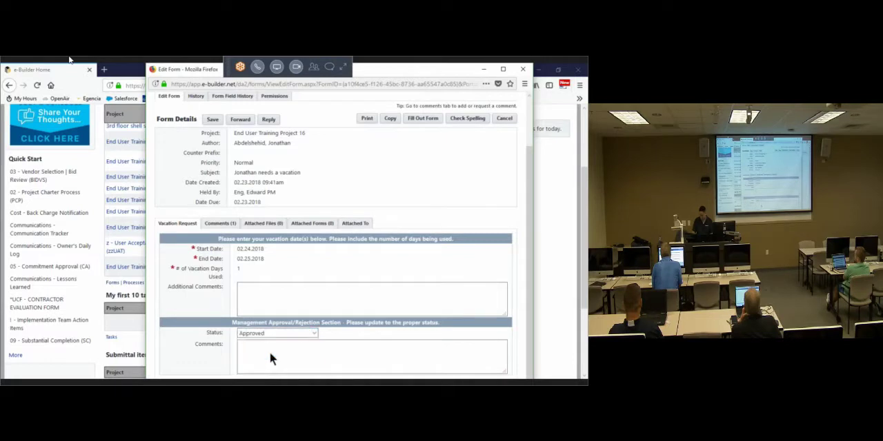
click(271, 356)
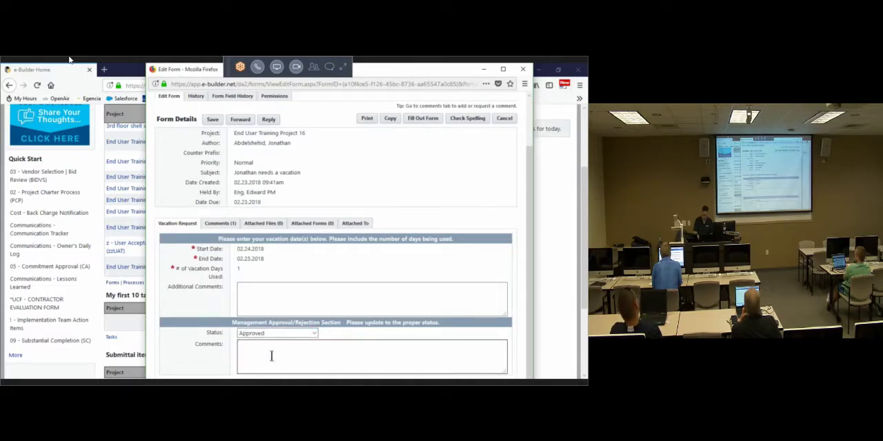
text(Have a ball)
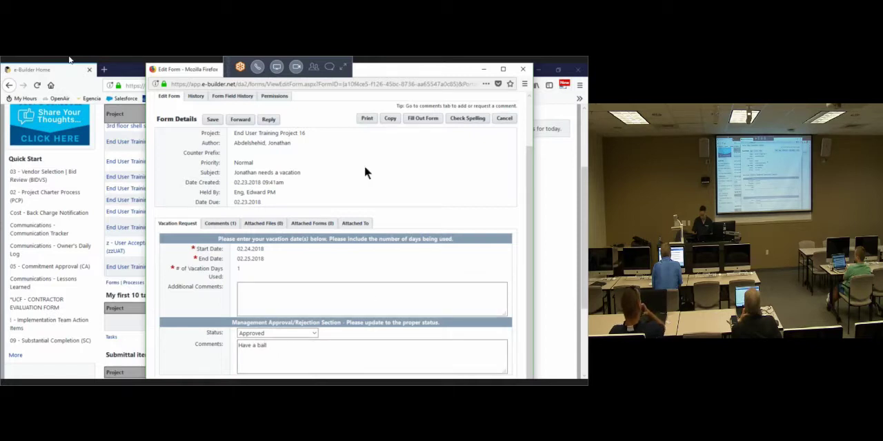
Step: Reply to the initiator of Project 16's Vacation Request #2 with the comment "bring me a post card" and send it
click(269, 119)
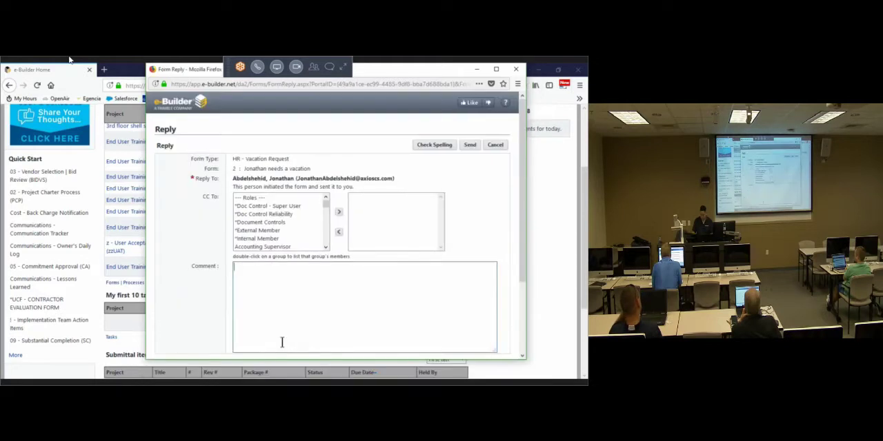
text(ing me a post card)
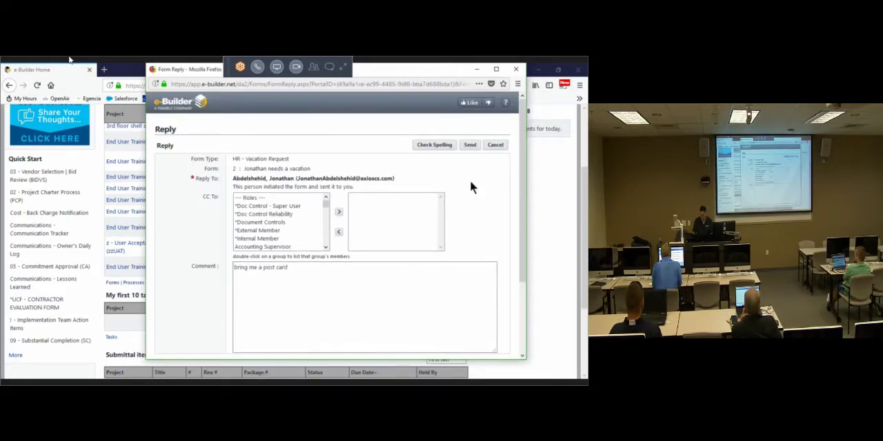
click(468, 145)
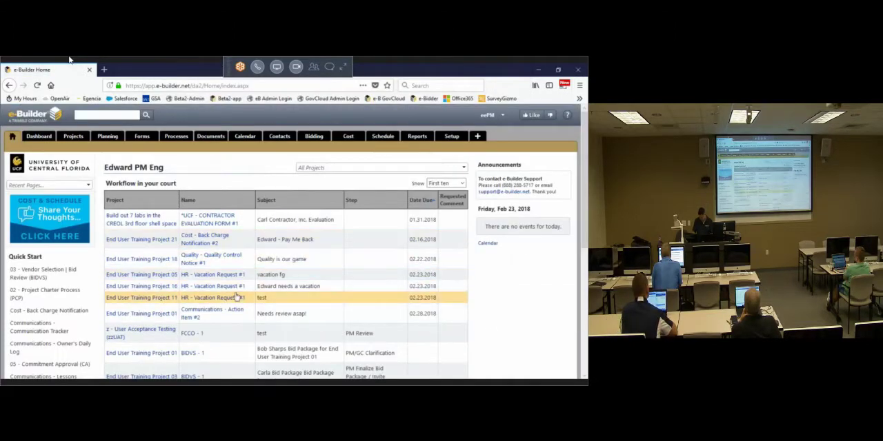
Step: Open the End User Training Project 05 vacation request, enter the management comment "1 day of vacation is called a sick day" and set its status to Rejected
click(233, 276)
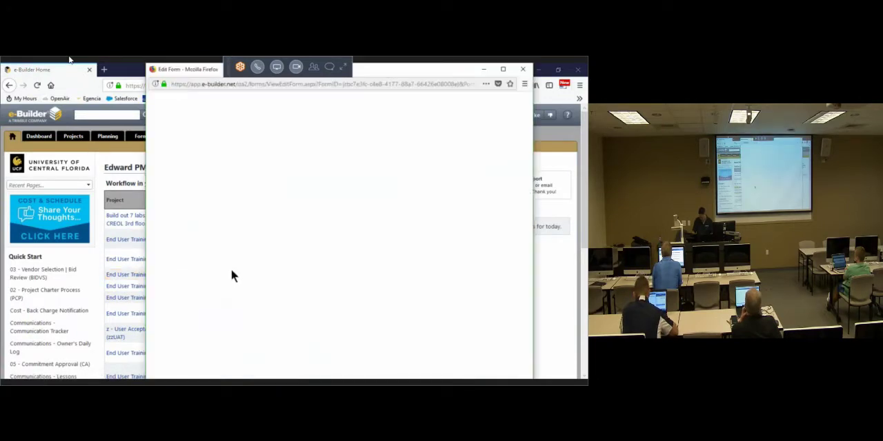
click(272, 355)
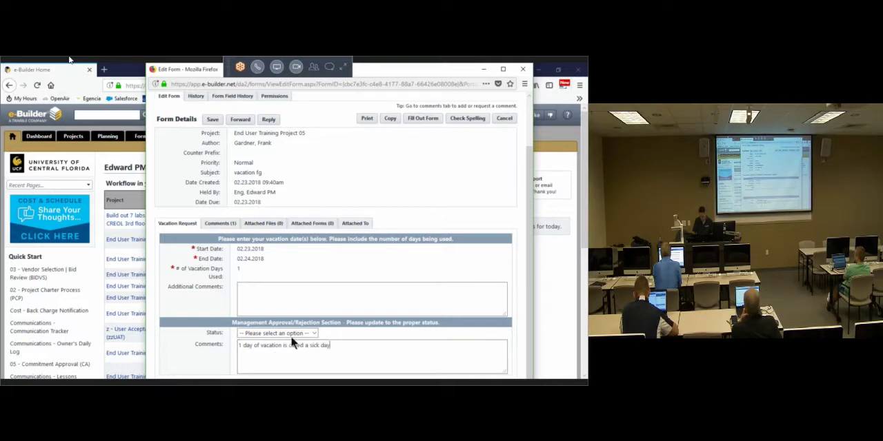
click(290, 334)
click(265, 364)
Step: Reply to the initiator of the Project 05 vacation request with a get-well comment and send it
click(269, 120)
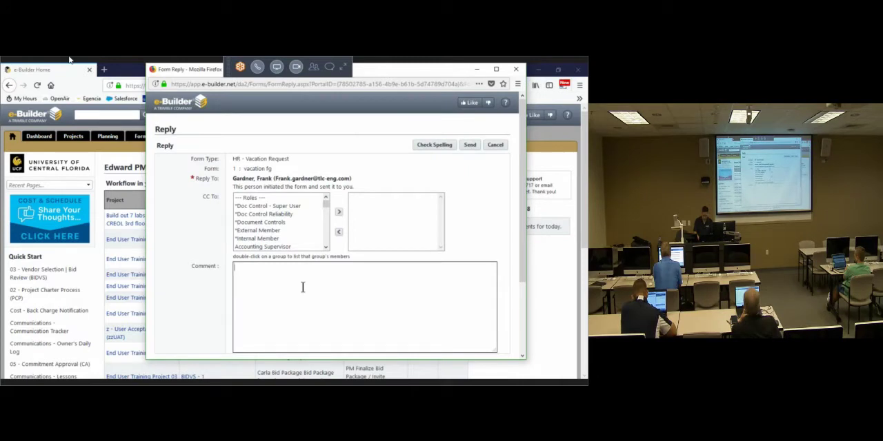
text(get well soon)
click(469, 145)
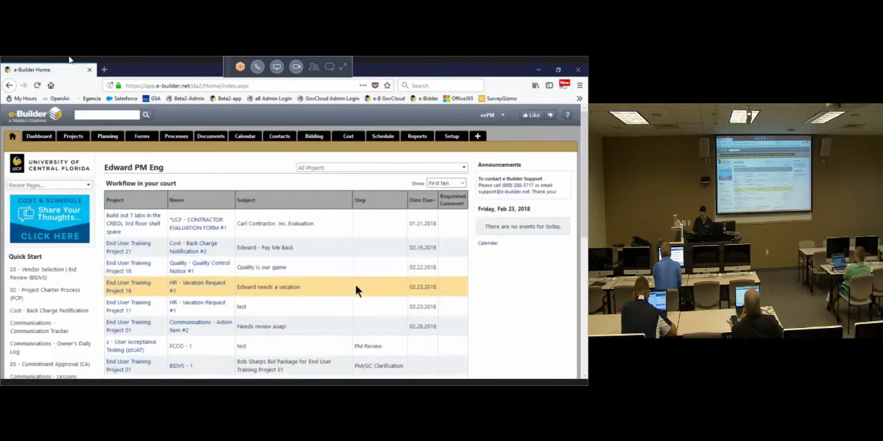
Step: Open the End User Training Project 11 vacation request, enter the management comment "tested" and set its status to Approved
click(203, 306)
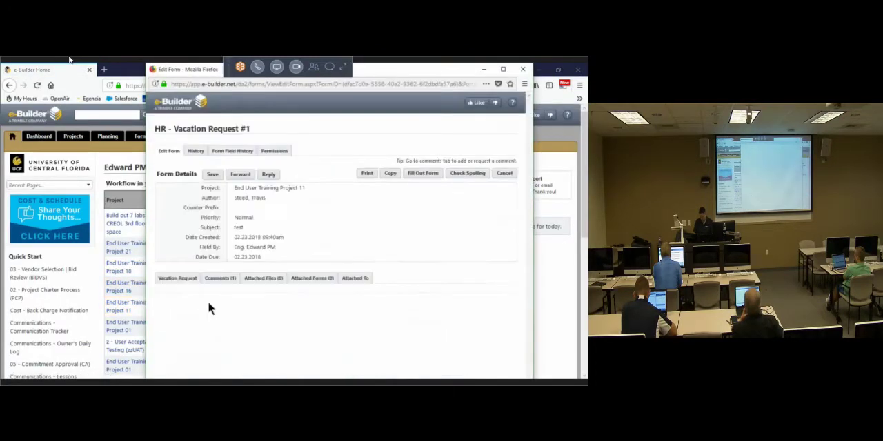
scroll(272, 357, down, 2)
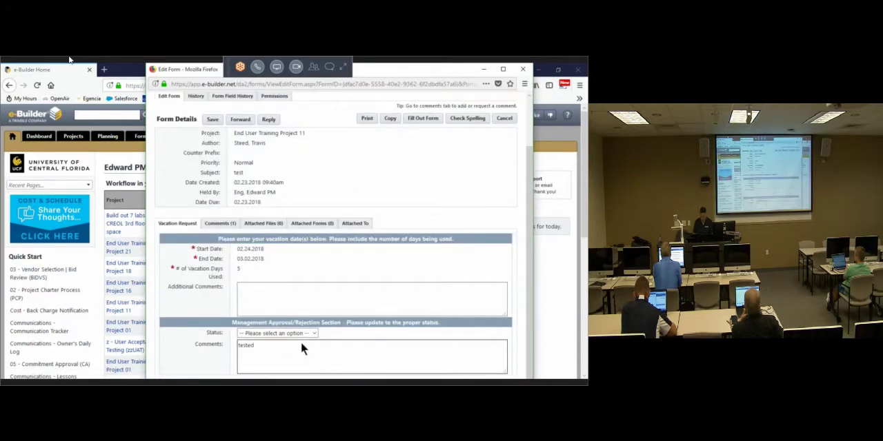
click(283, 333)
click(266, 352)
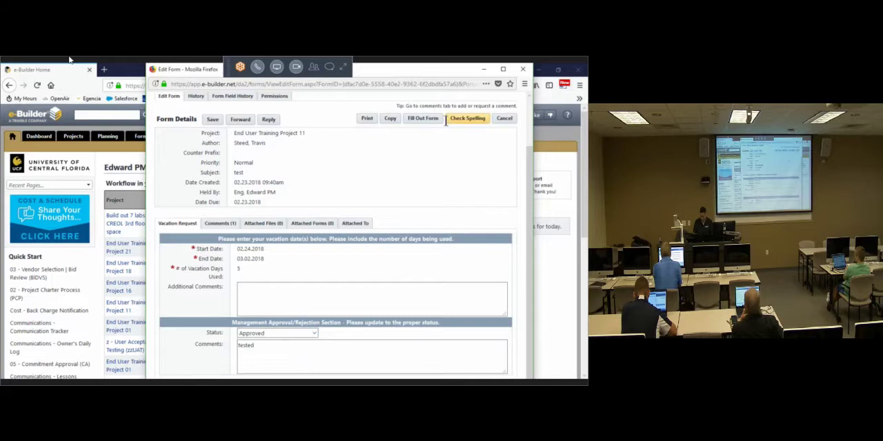
Step: Reply to the initiator of the Project 11 vacation request with the comment "test worked" and send it
click(266, 120)
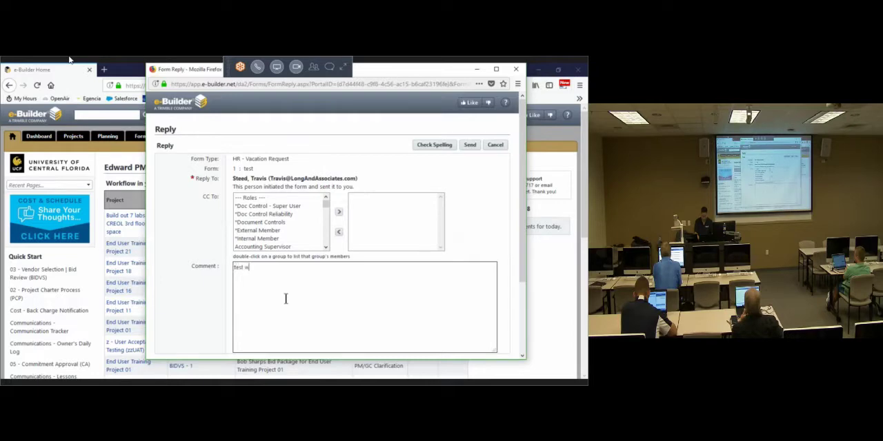
text(test worked)
click(470, 147)
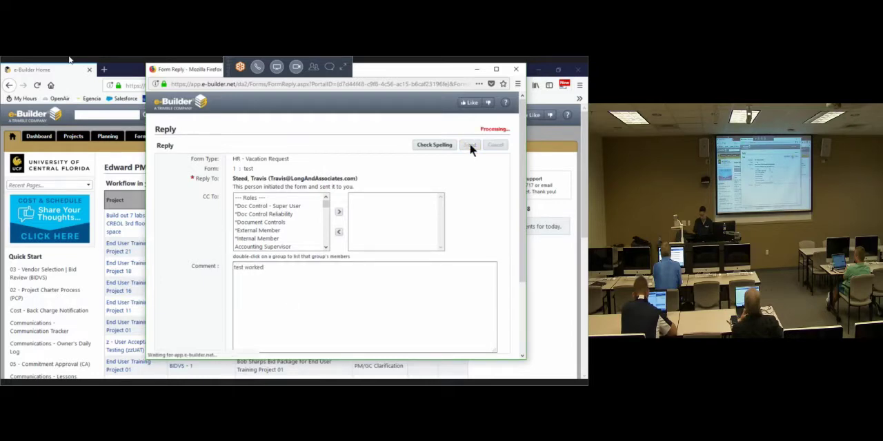
Step: Open End User Training Project 16's HR - Vacation Request #1, enter the management comment "house party" and set its status to Approved
scroll(272, 237, down, 5)
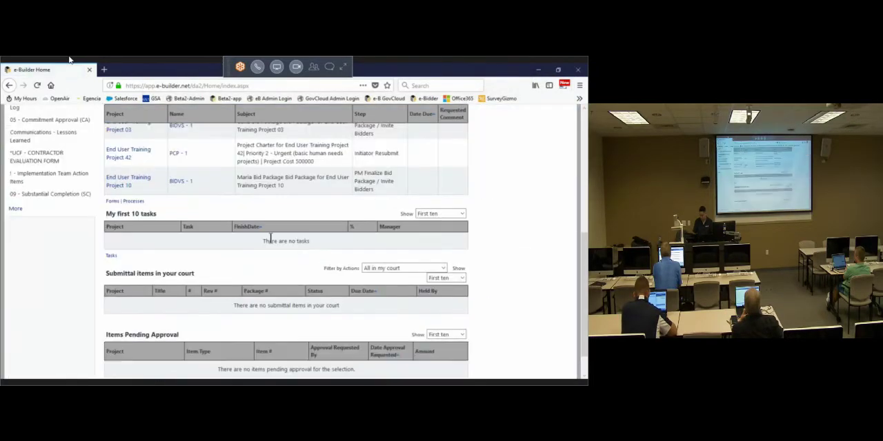
scroll(271, 236, up, 2)
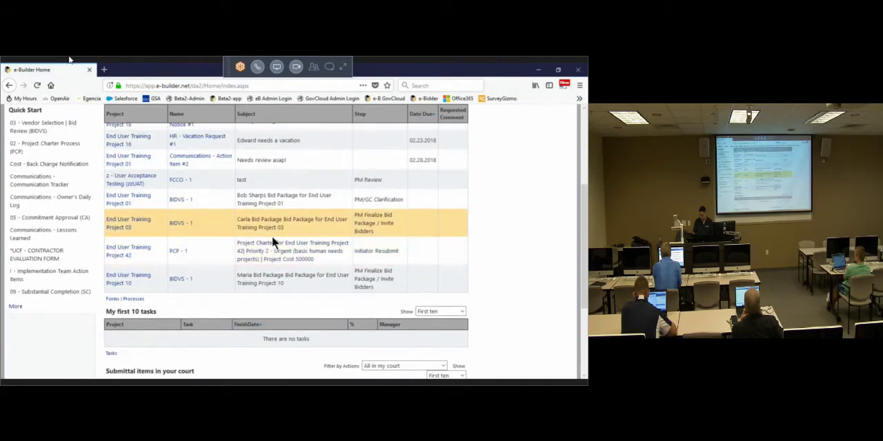
scroll(249, 172, up, 2)
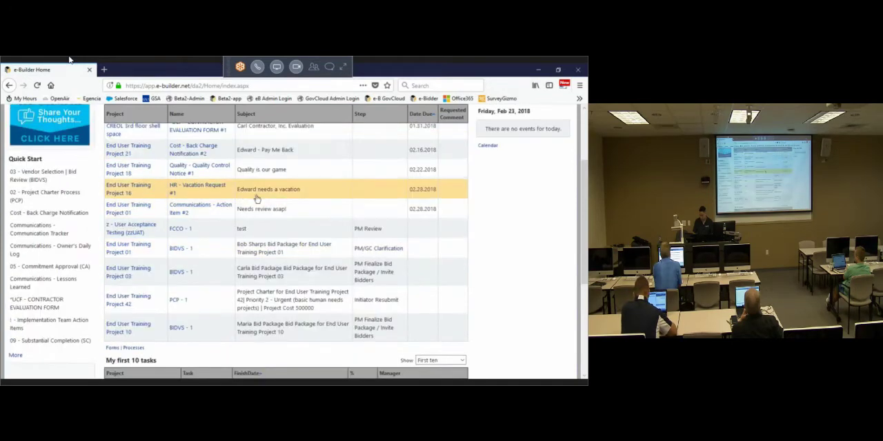
click(200, 189)
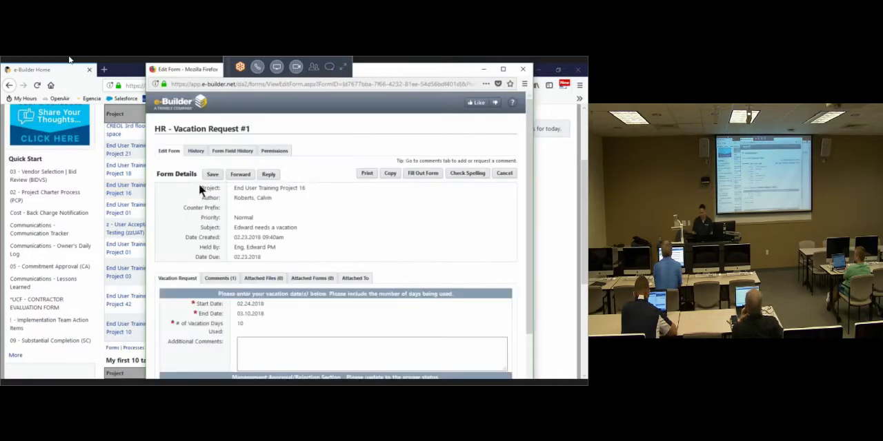
scroll(274, 301, down, 2)
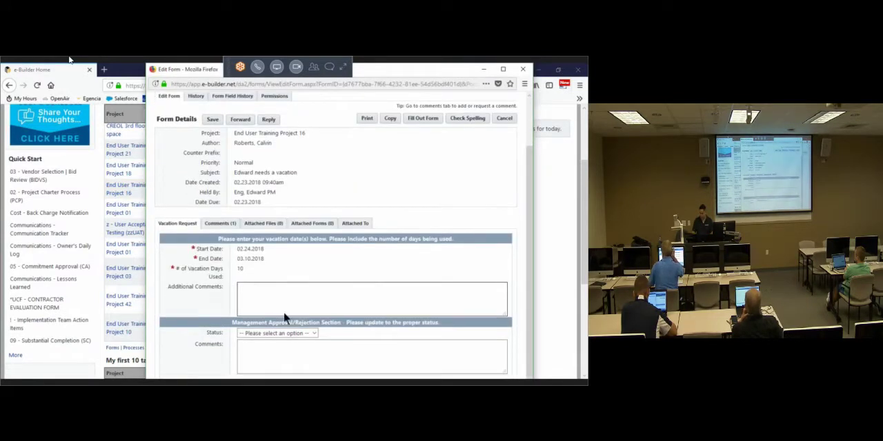
click(285, 349)
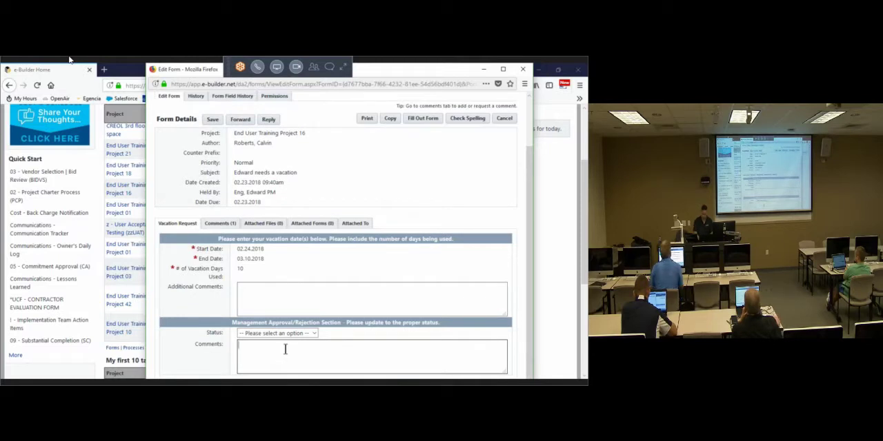
text(house party)
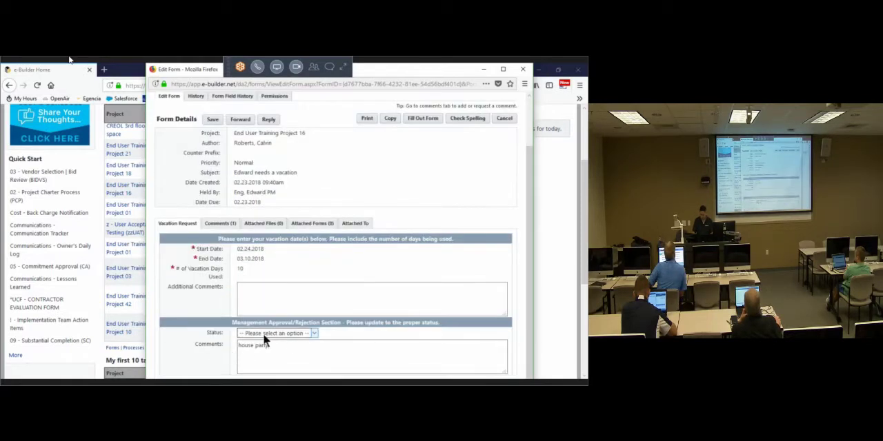
click(263, 334)
click(263, 354)
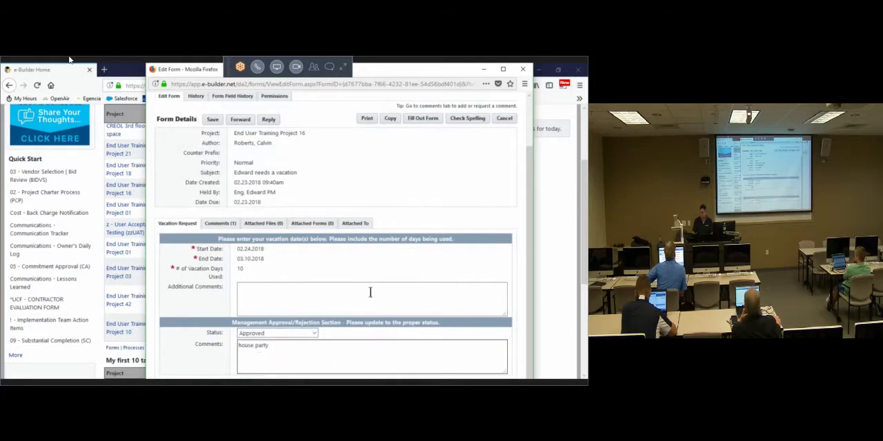
Step: Send a reply to the initiator of Project 16's Vacation Request #1 and reload the home page
click(268, 121)
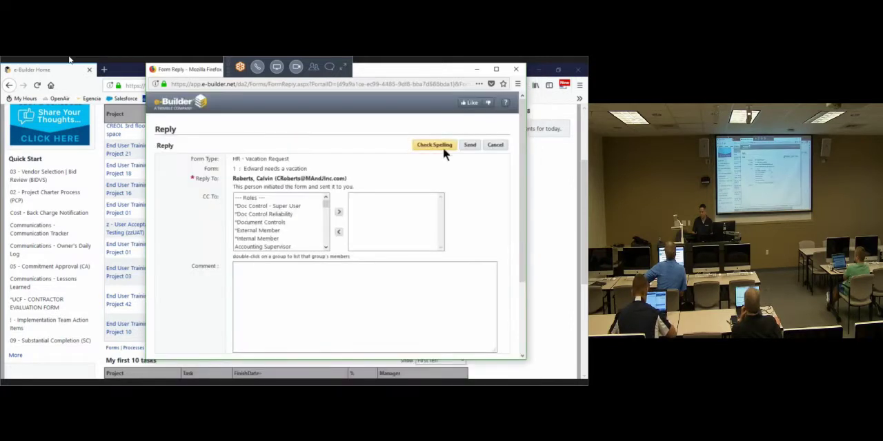
click(470, 146)
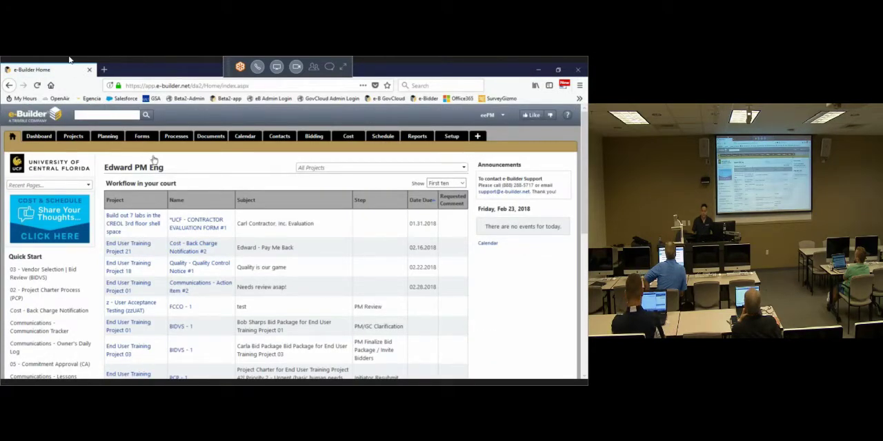
key(ctrl)
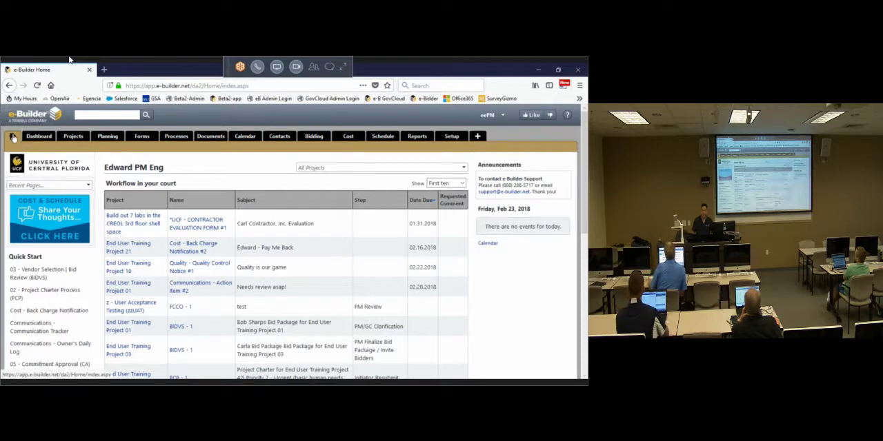
key(ctrl)
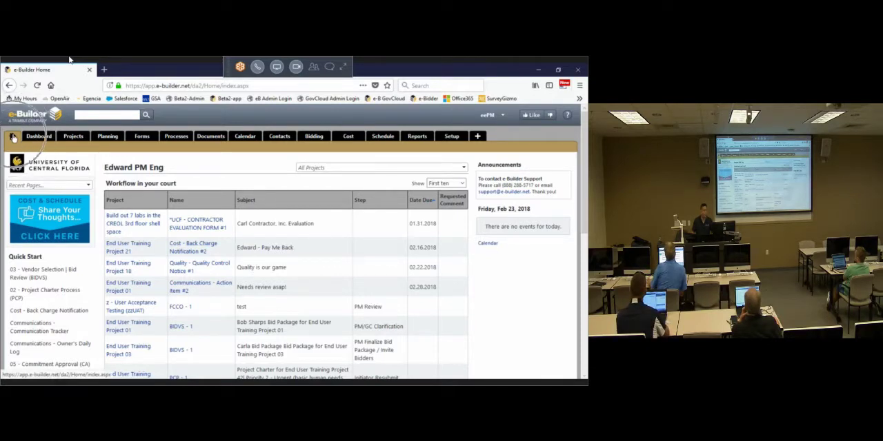
key(ctrl)
click(13, 138)
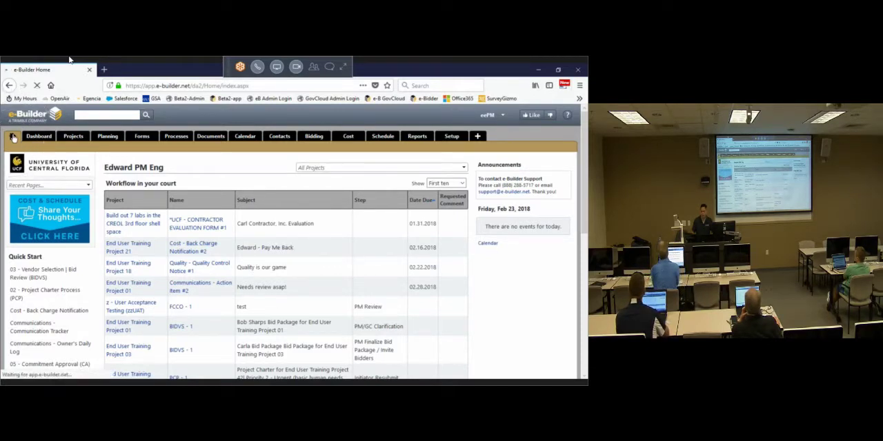
Step: Examine the remaining items in the Workflow in your court list
triple_click(158, 184)
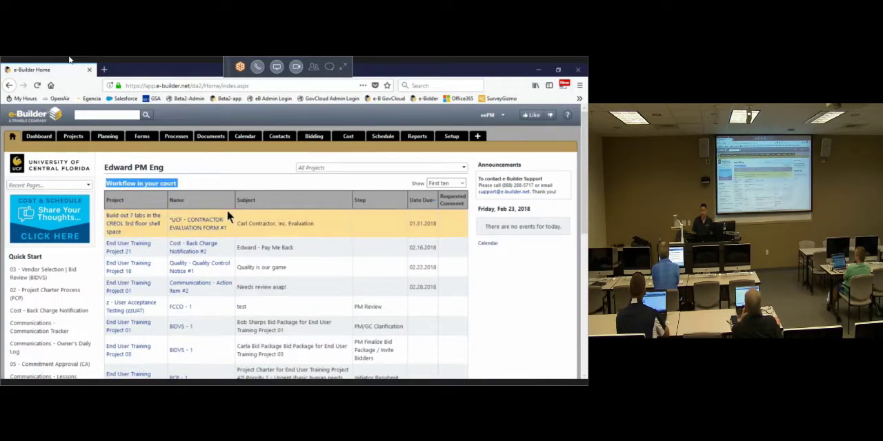
key(ctrl)
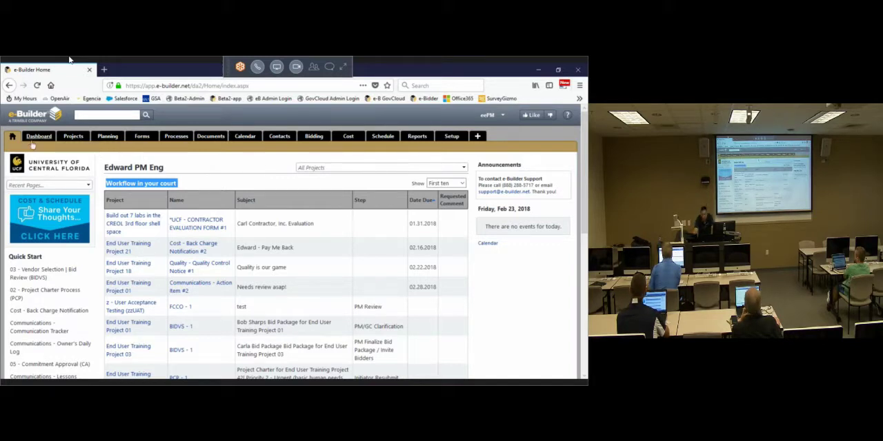
scroll(163, 193, down, 3)
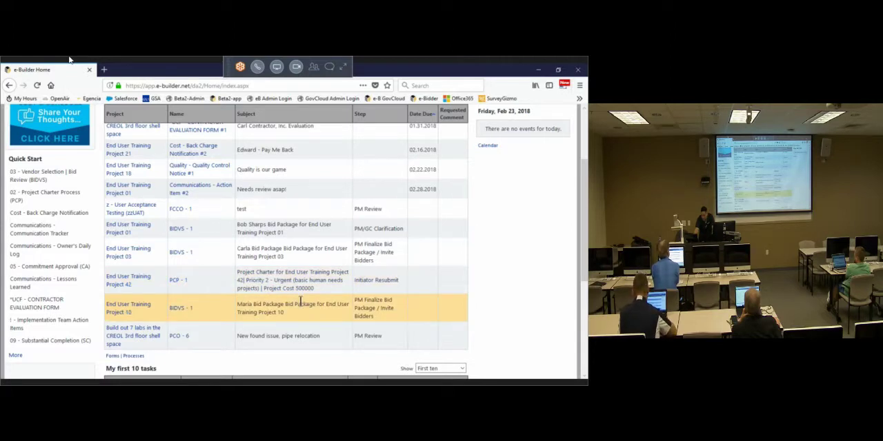
scroll(301, 301, up, 5)
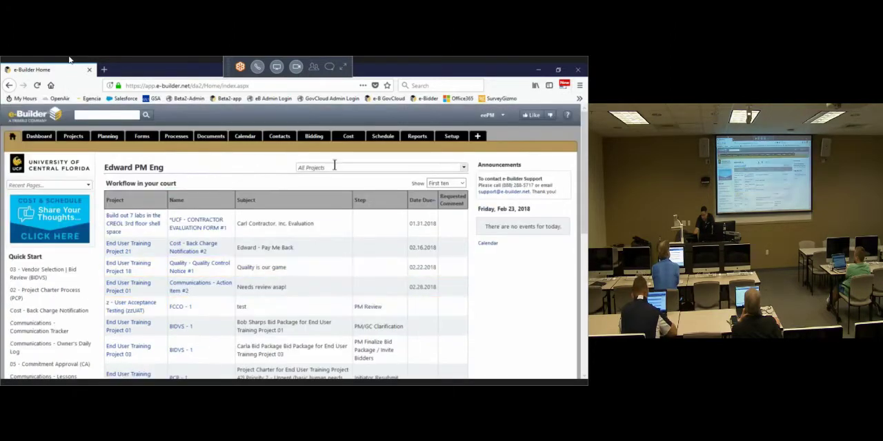
Step: Open End User Training Project 11 from the home page's project list
click(335, 166)
click(170, 152)
click(325, 167)
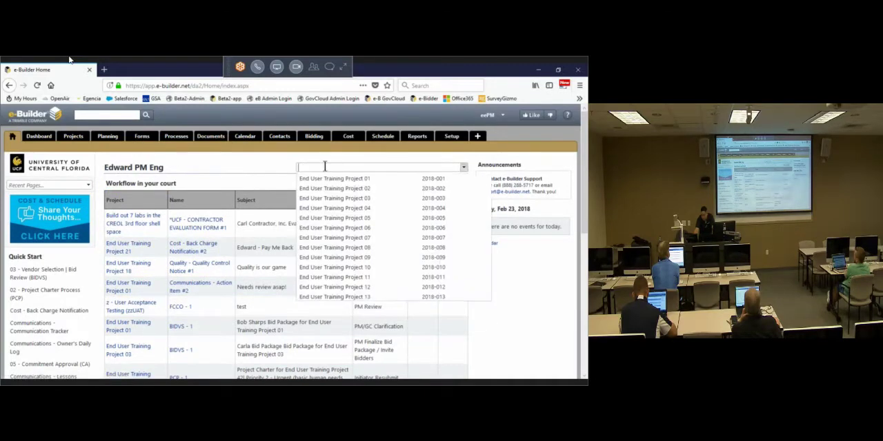
click(373, 319)
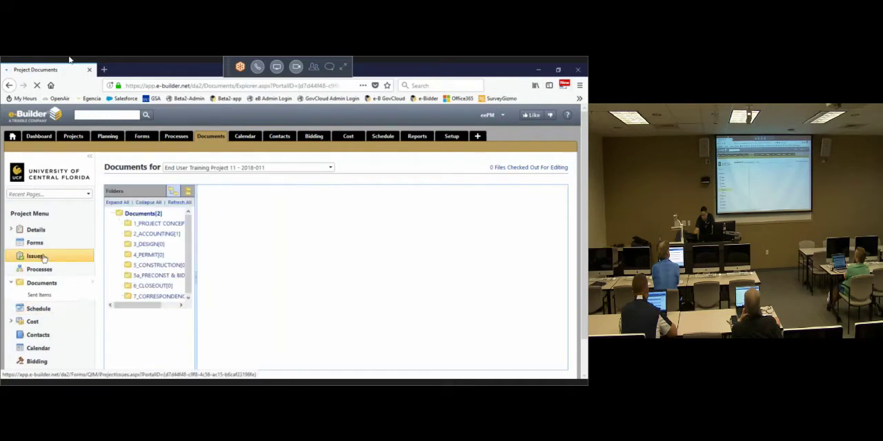
Step: Filter Project 11's forms to all open workflow and static forms and check who holds the HR - Vacation Request
click(40, 245)
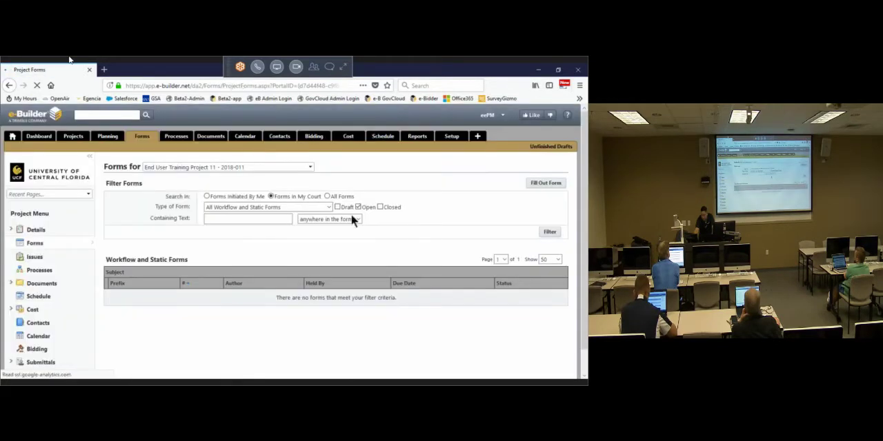
click(347, 197)
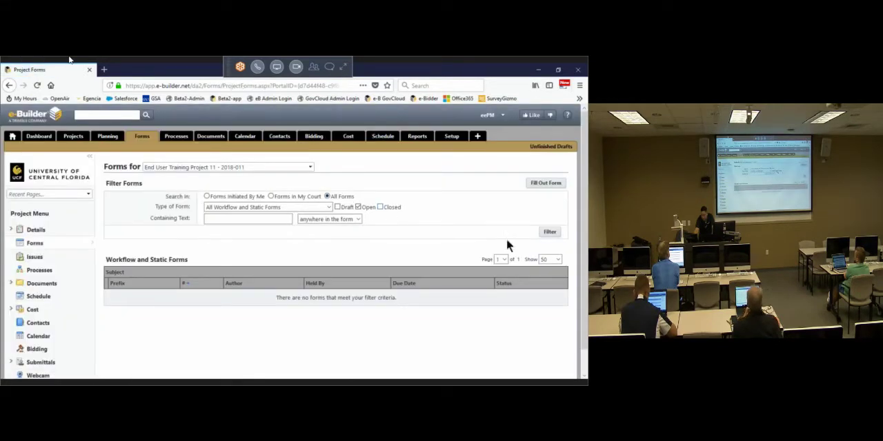
click(548, 231)
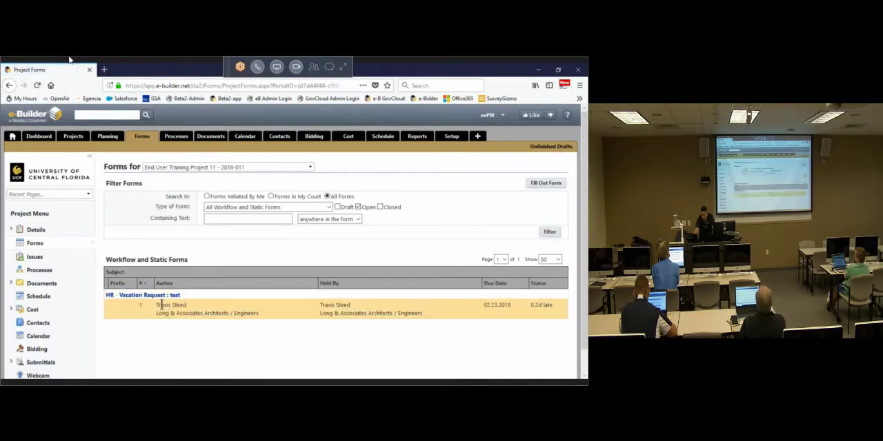
triple_click(338, 304)
click(345, 305)
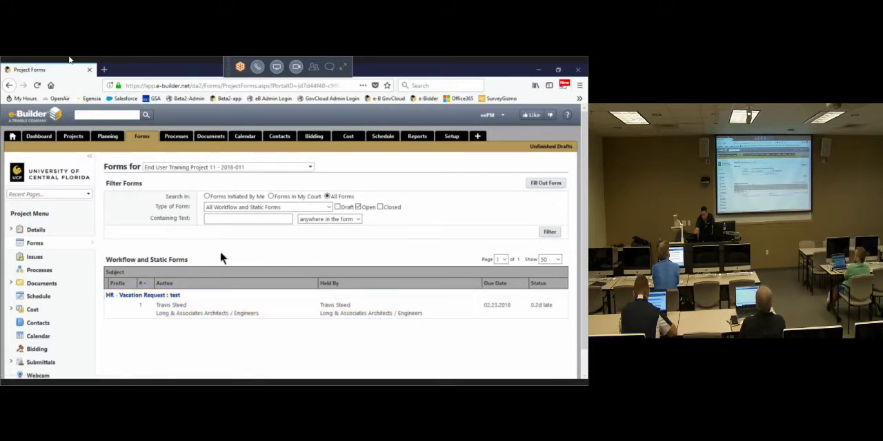
Step: Return to the home page and examine the names, steps and due dates of the items in the Workflow in your court
click(12, 138)
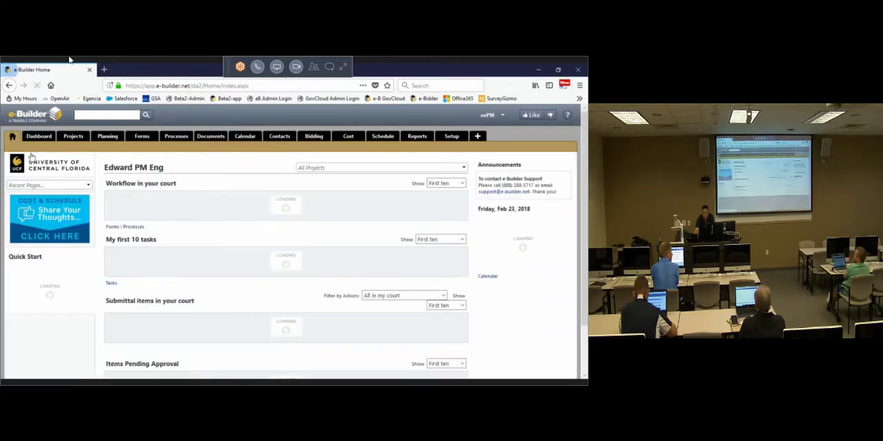
scroll(183, 196, down, 3)
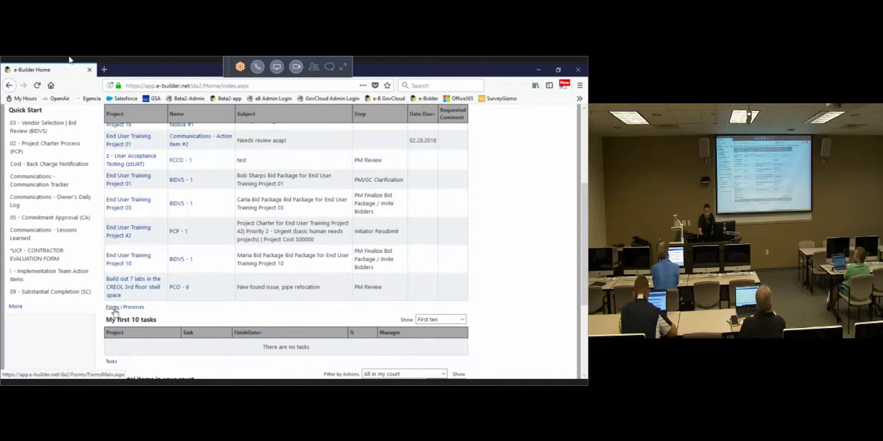
right_click(288, 266)
click(499, 246)
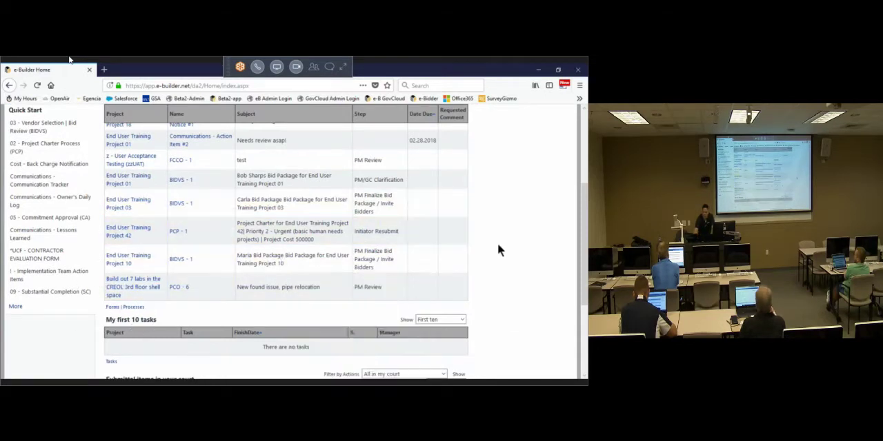
scroll(499, 248, up, 3)
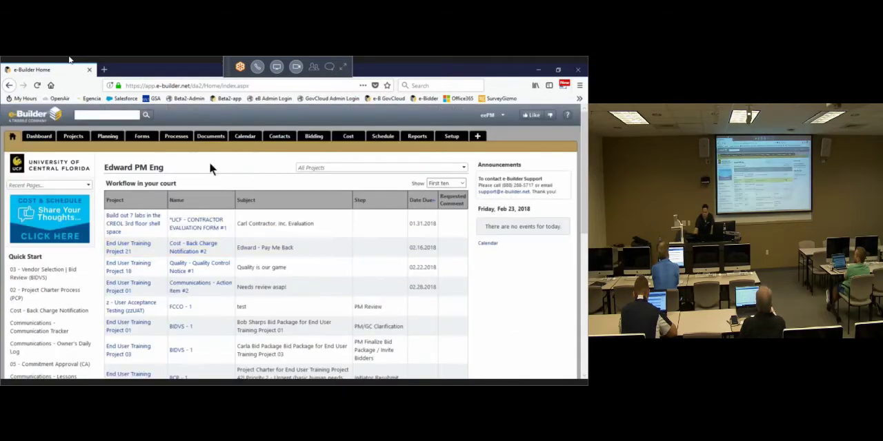
click(12, 139)
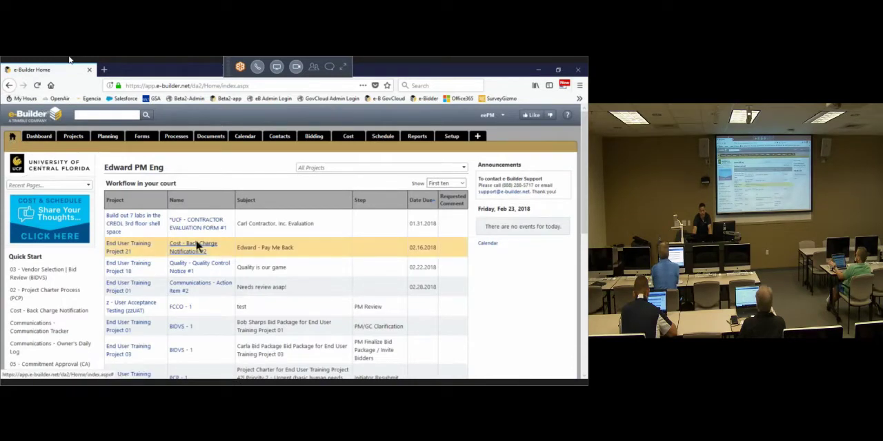
drag(453, 231, 180, 226)
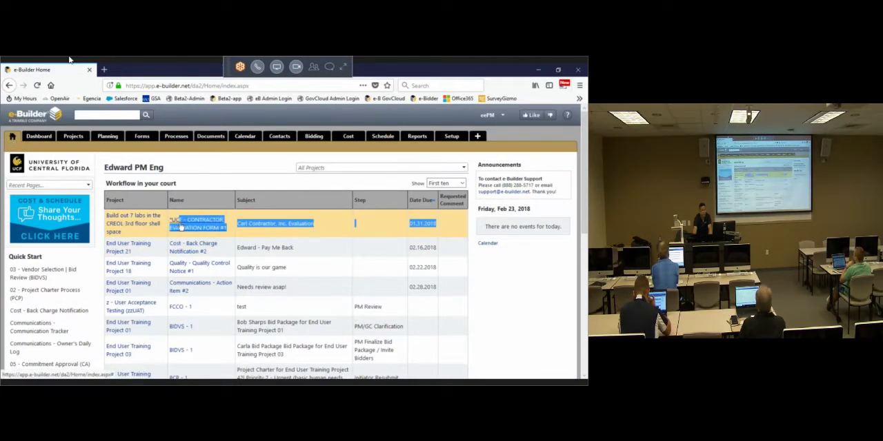
click(227, 166)
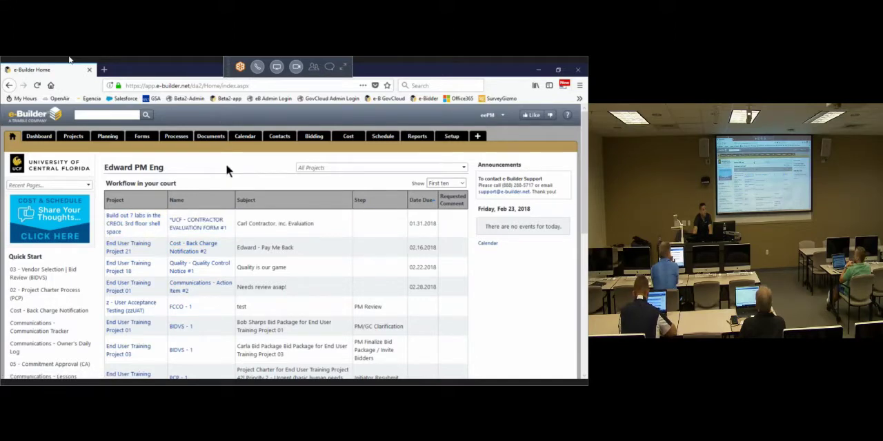
scroll(221, 236, down, 3)
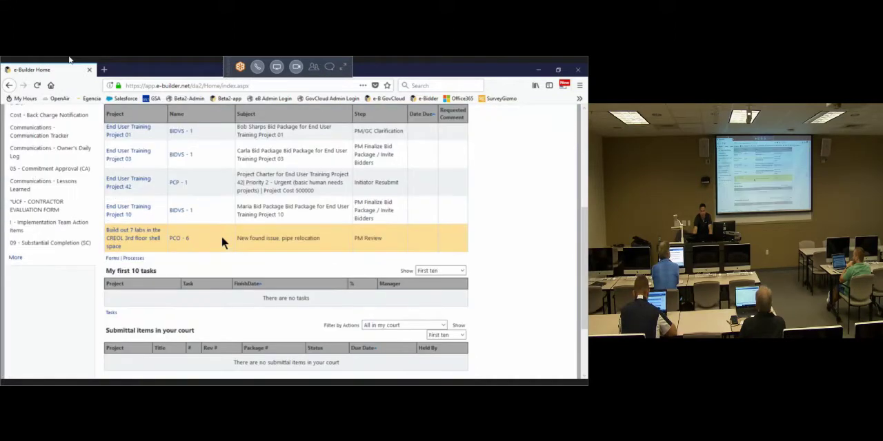
scroll(216, 219, up, 3)
scroll(406, 180, down, 3)
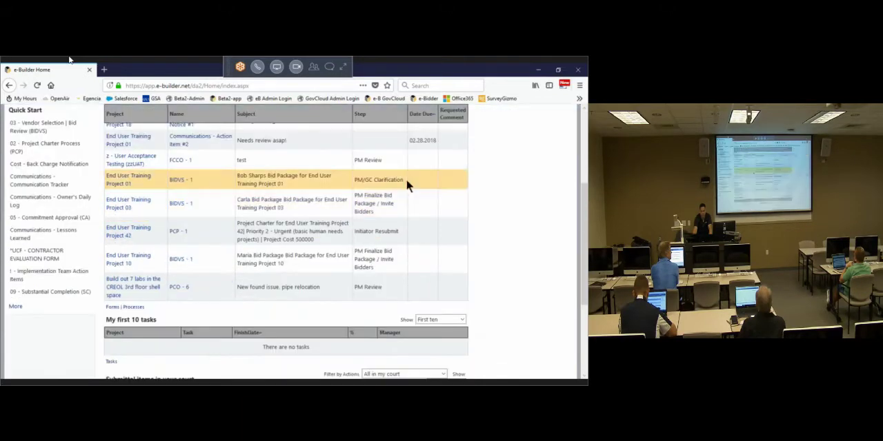
scroll(471, 195, up, 3)
Step: Show the first fifty items of the Workflow in your court and look through the longer list
click(463, 185)
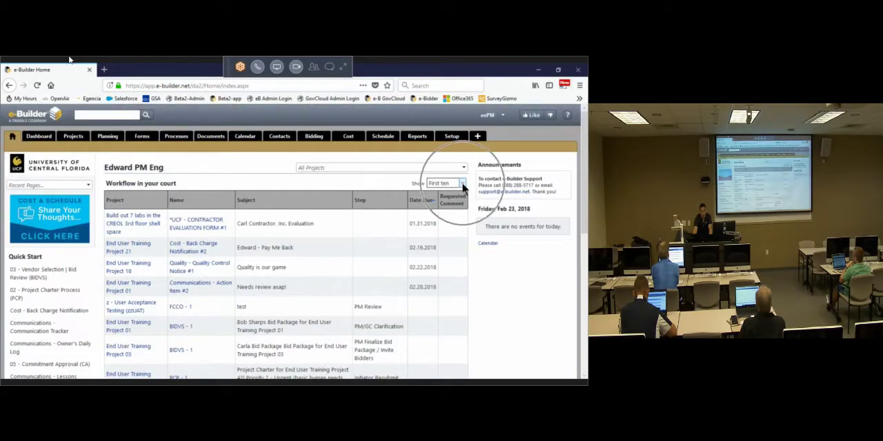
click(463, 185)
key(ctrl)
key(ctrl)
click(463, 184)
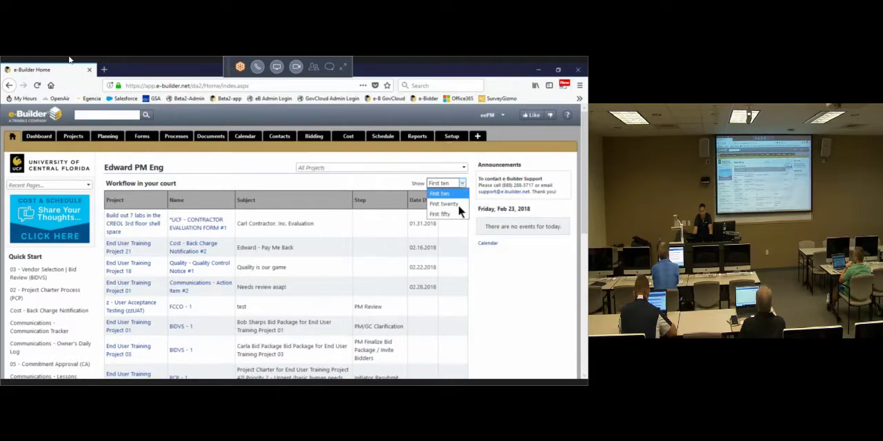
scroll(495, 280, down, 8)
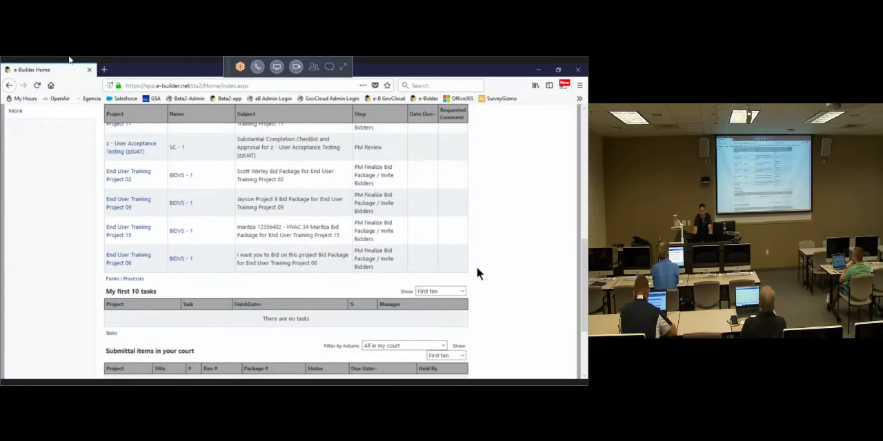
scroll(475, 269, up, 5)
scroll(314, 247, up, 3)
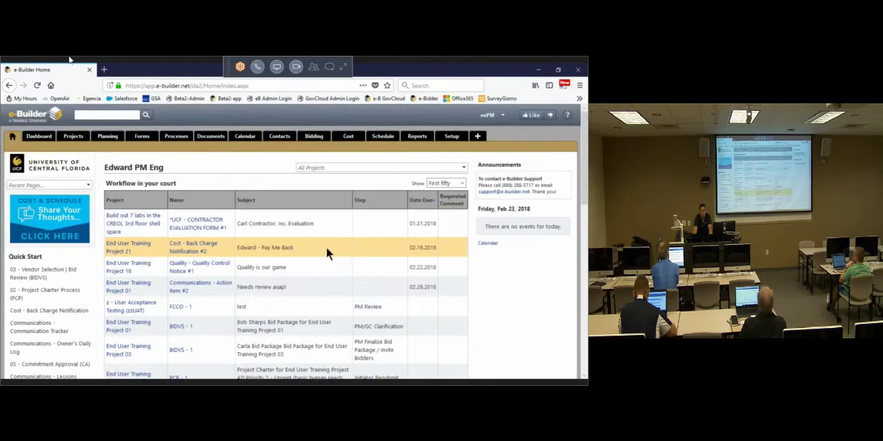
Step: Limit the Workflow in your court to the first ten items again
click(462, 190)
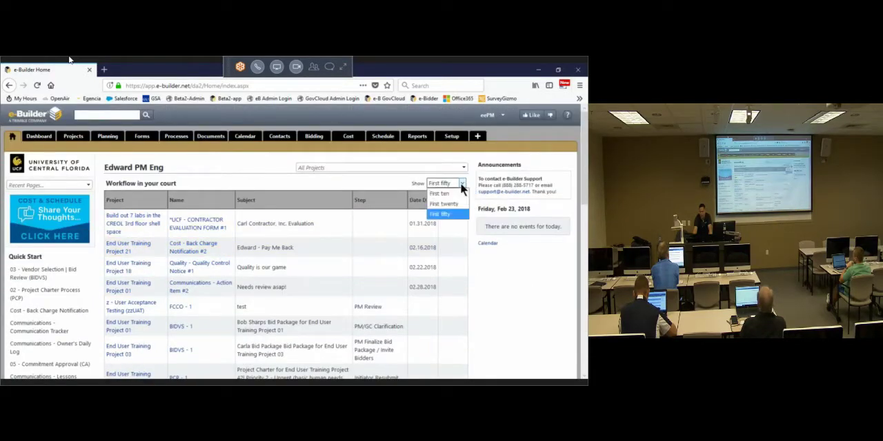
click(445, 193)
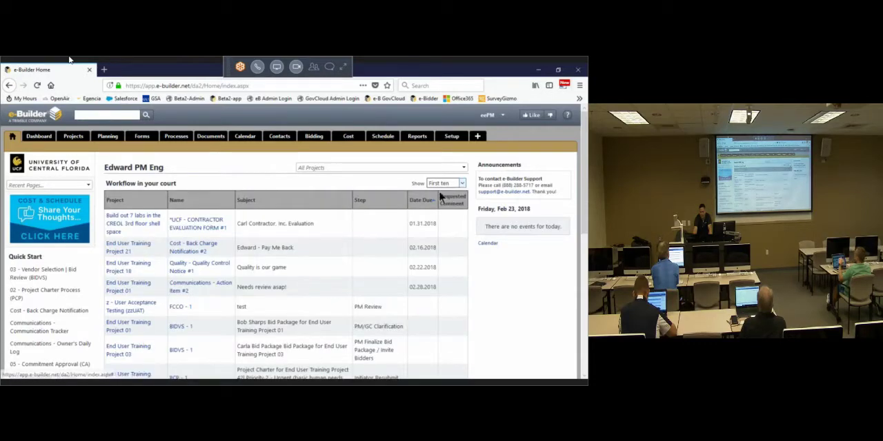
scroll(207, 269, down, 3)
scroll(193, 279, up, 3)
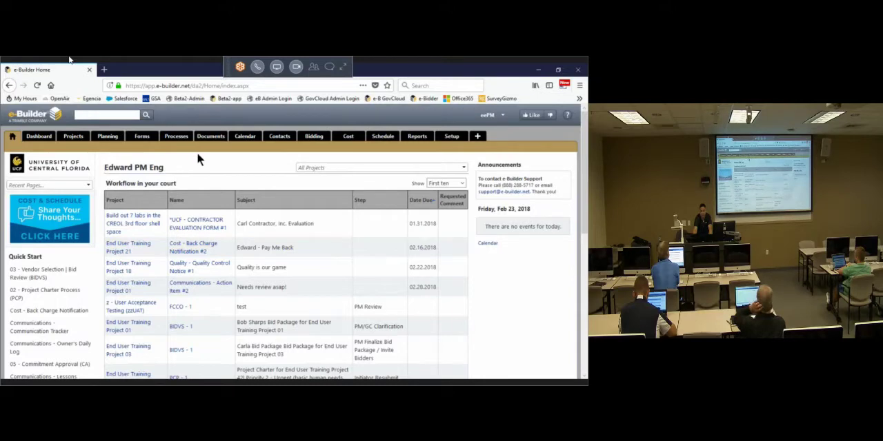
Step: Open the full forms list from the home page's workflow section and look over the All Forms (Closed) view
scroll(117, 264, down, 3)
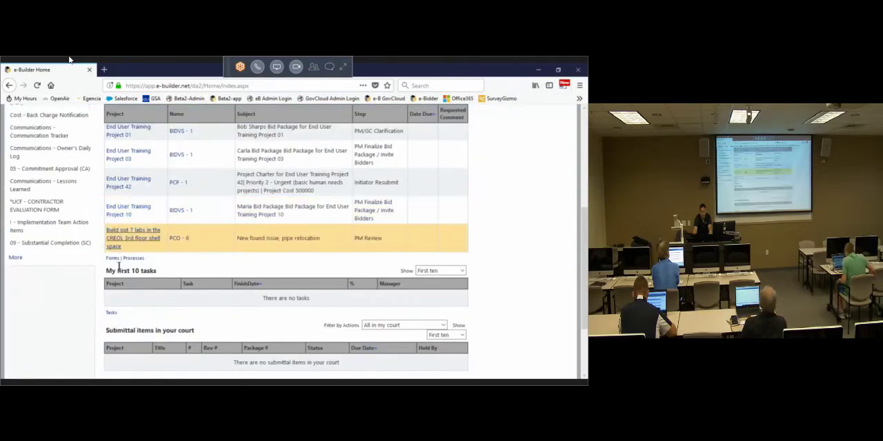
click(116, 262)
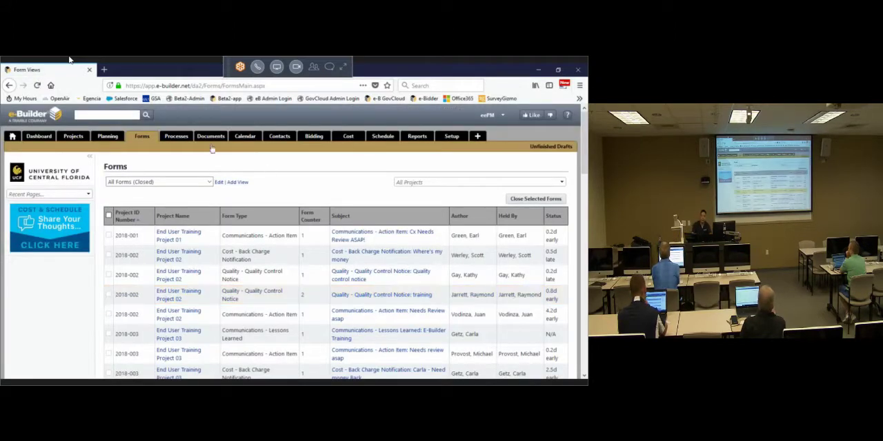
scroll(205, 234, down, 3)
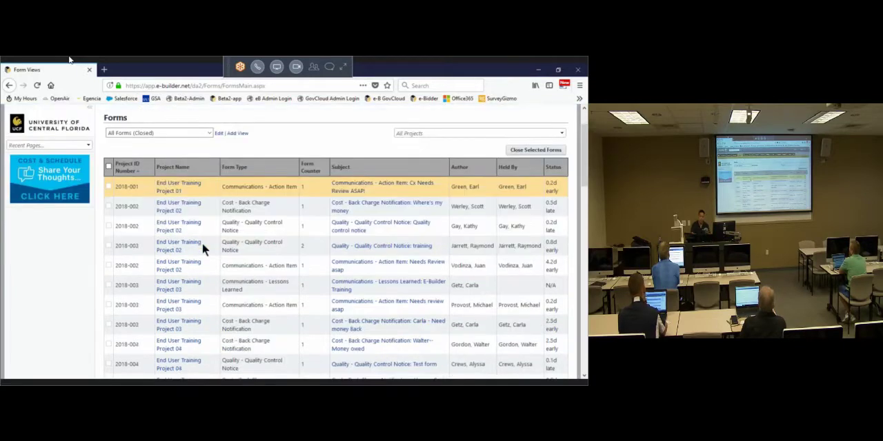
scroll(276, 232, up, 3)
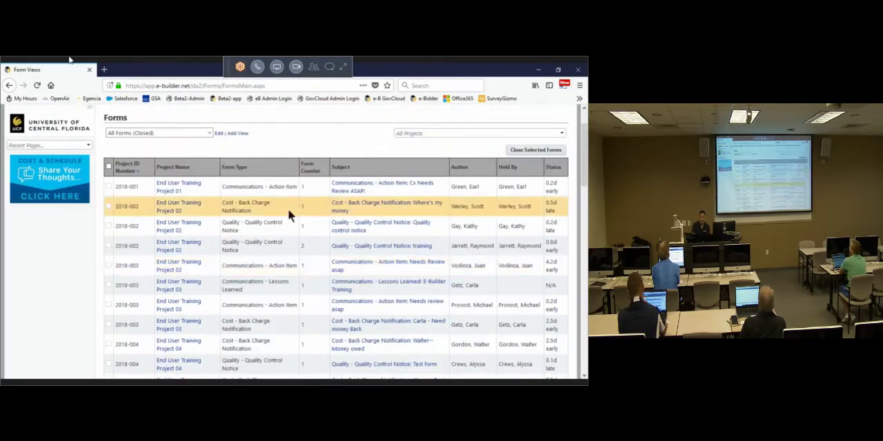
Step: Go back to the home page, open the Forms module and examine the closed forms across all projects
click(11, 137)
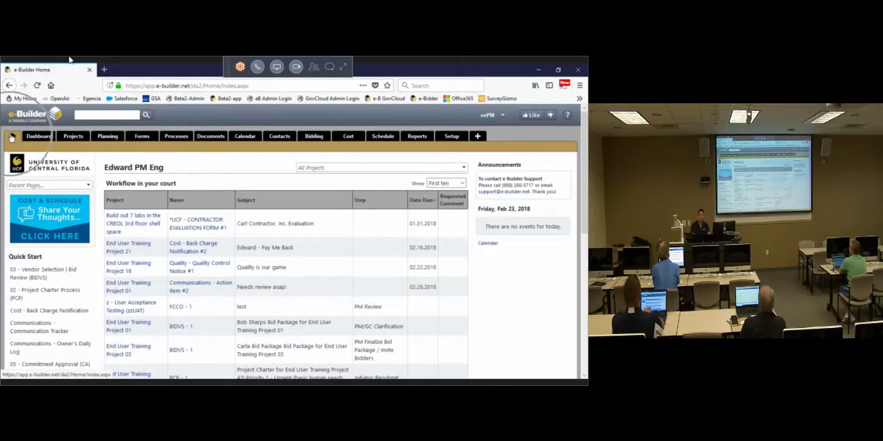
click(143, 137)
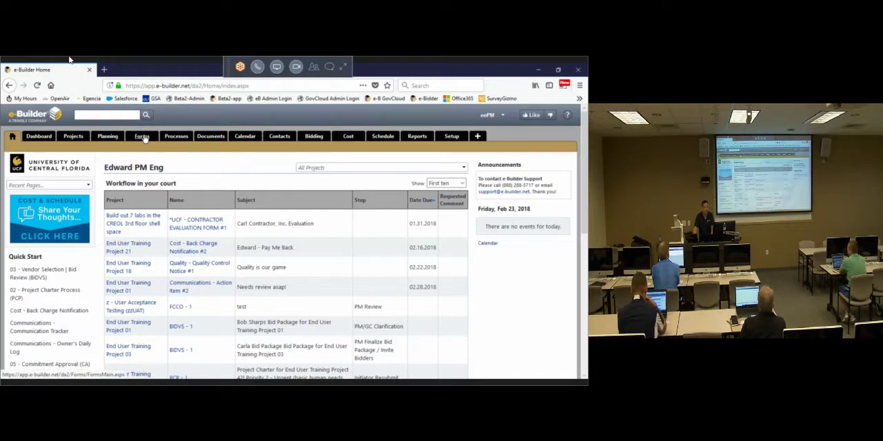
click(143, 136)
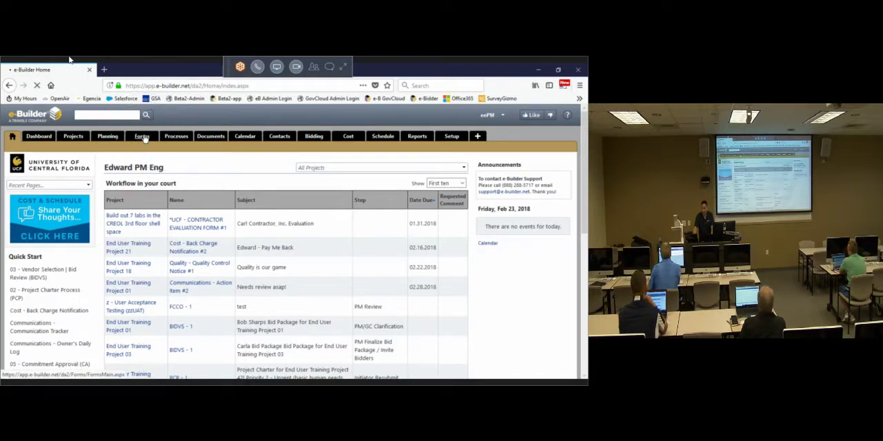
click(145, 138)
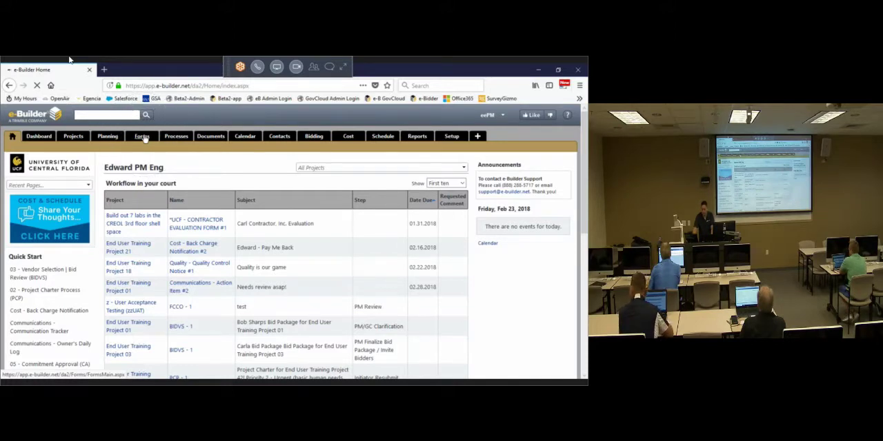
click(144, 138)
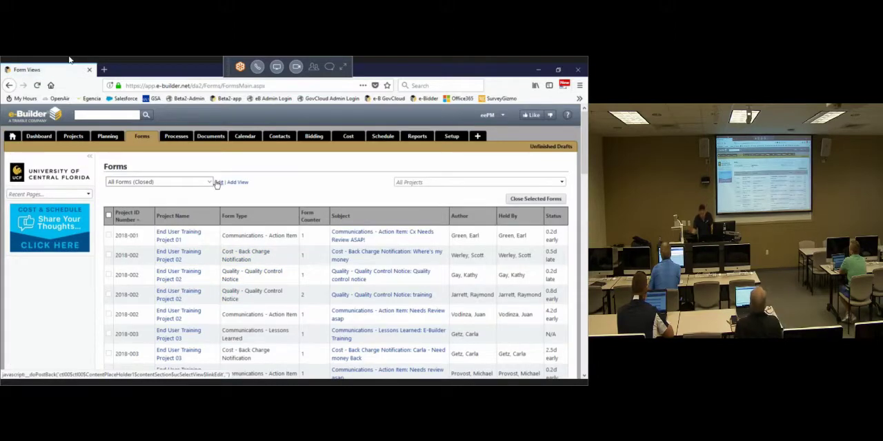
scroll(223, 214, down, 4)
scroll(205, 299, down, 3)
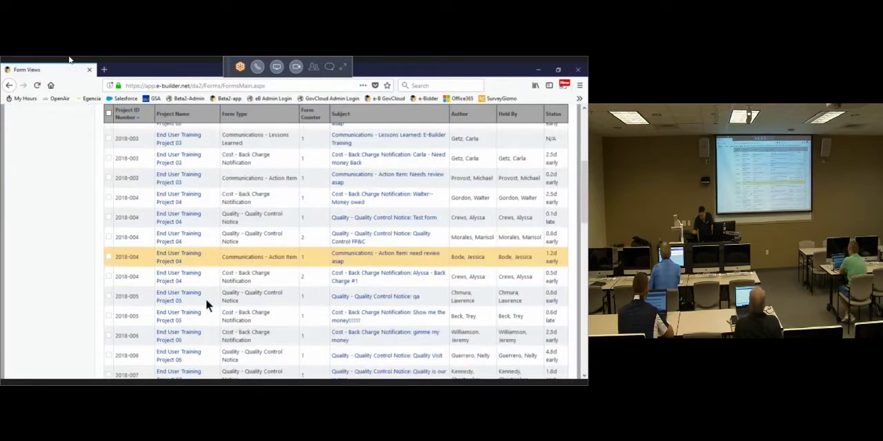
scroll(191, 350, down, 2)
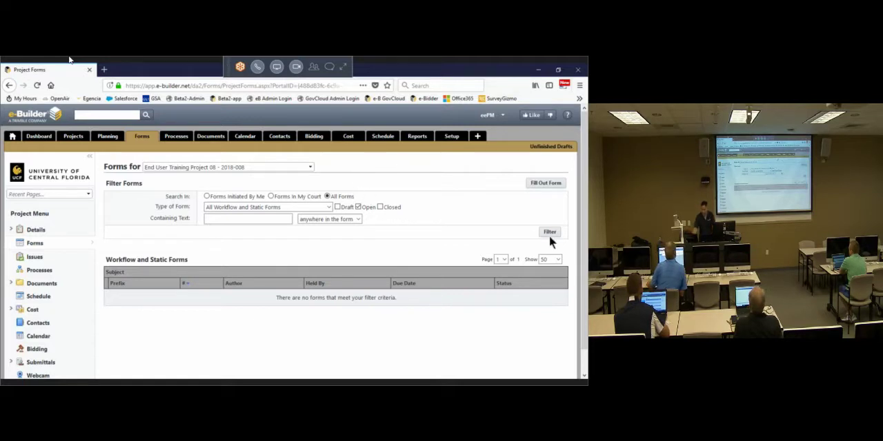
Step: Include closed forms in the filter for End User Training Project 08 and review the resulting workflow and static forms
click(385, 207)
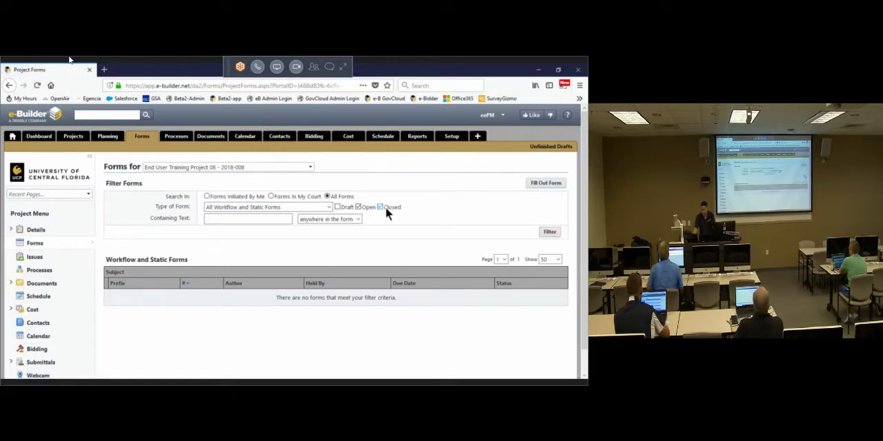
click(550, 233)
scroll(438, 220, down, 2)
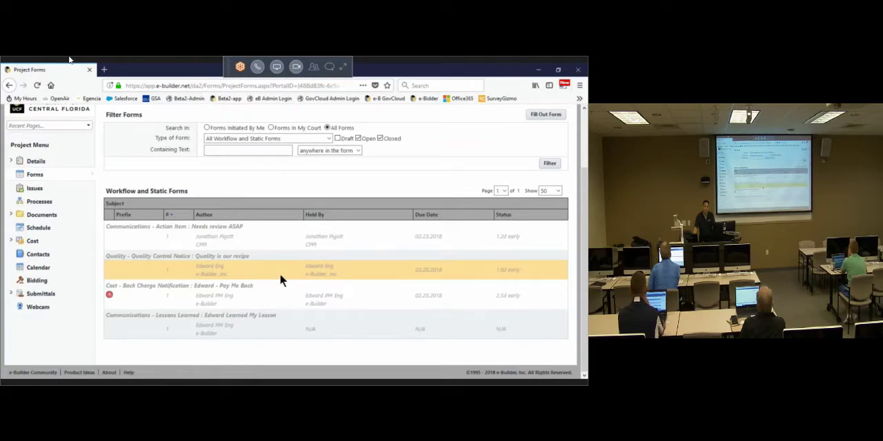
Step: Return to the home page, view Quality Control Notice #1 for End User Training Project 18 from the workflow list, and close its window
scroll(317, 257, up, 2)
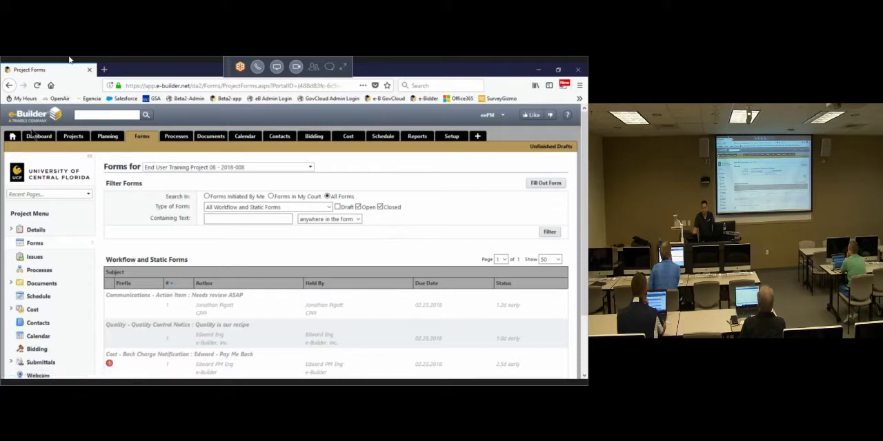
click(12, 137)
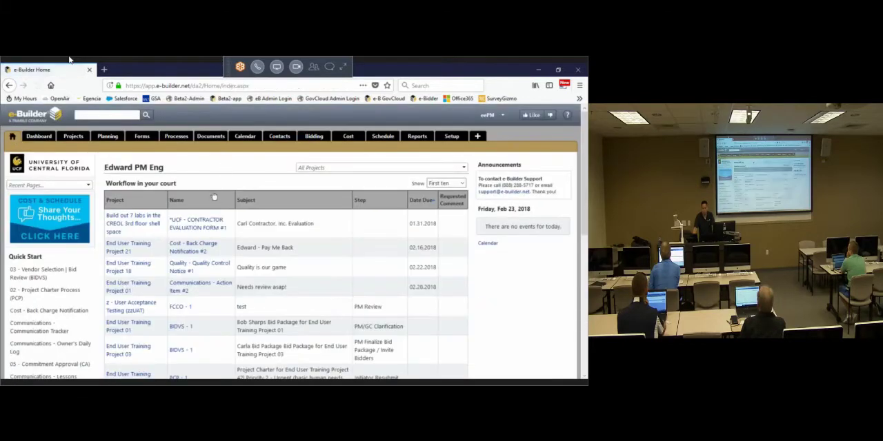
scroll(193, 276, down, 1)
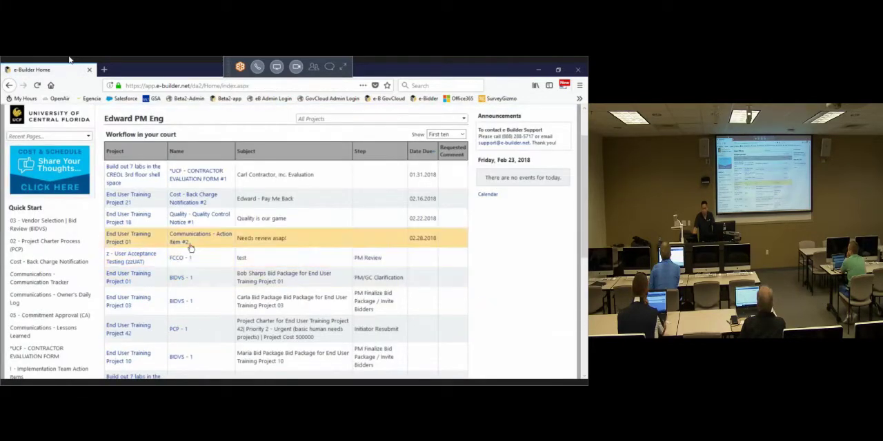
key(ctrl)
key(ctrl)
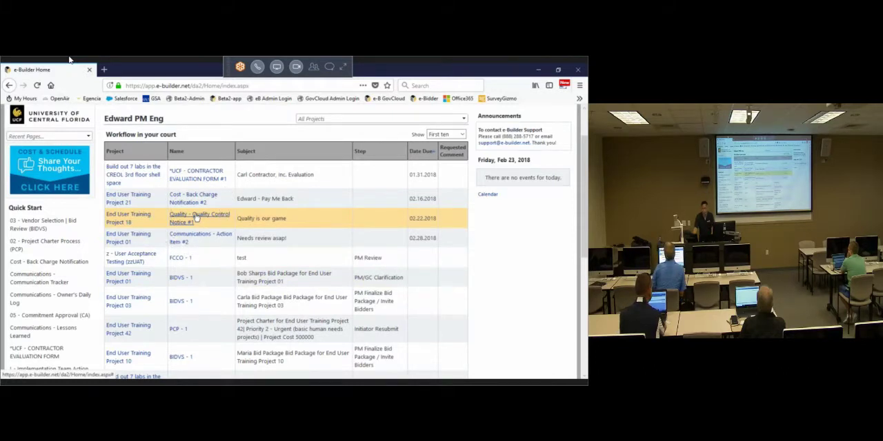
click(196, 218)
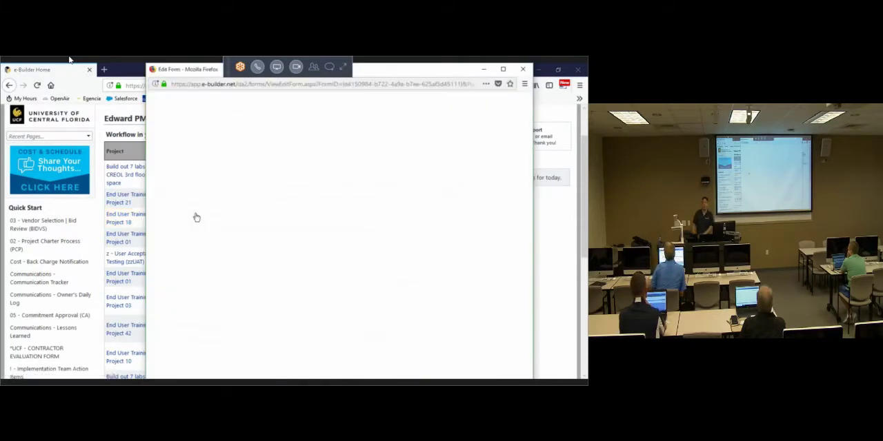
click(523, 72)
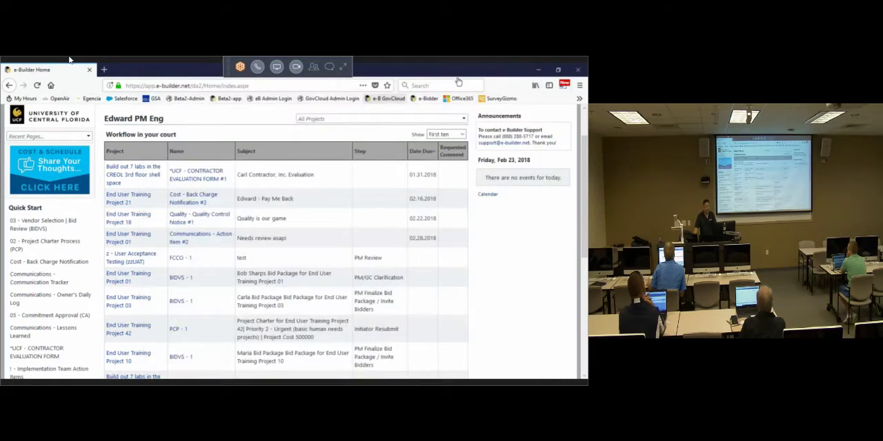
Step: Open the forms page of End User Training Project 18 from the workflow list and open its Quality Control Notice
click(114, 217)
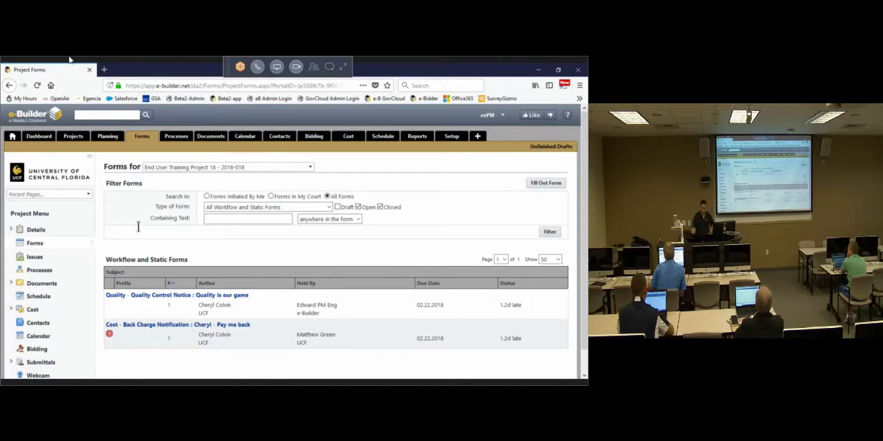
click(198, 297)
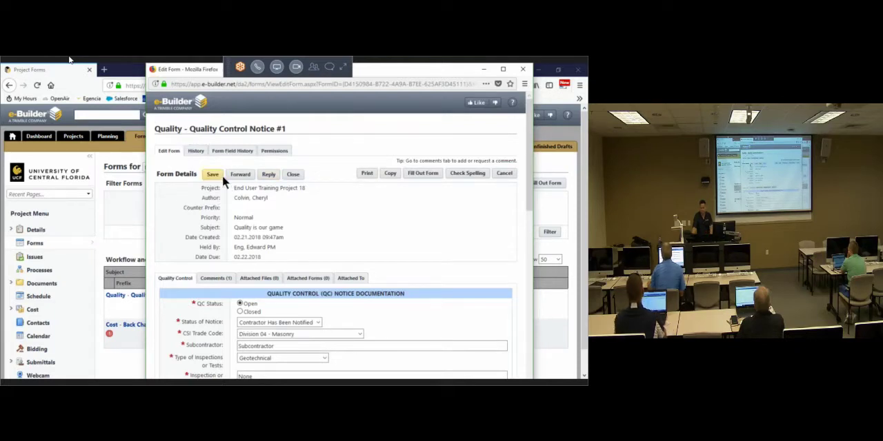
click(297, 176)
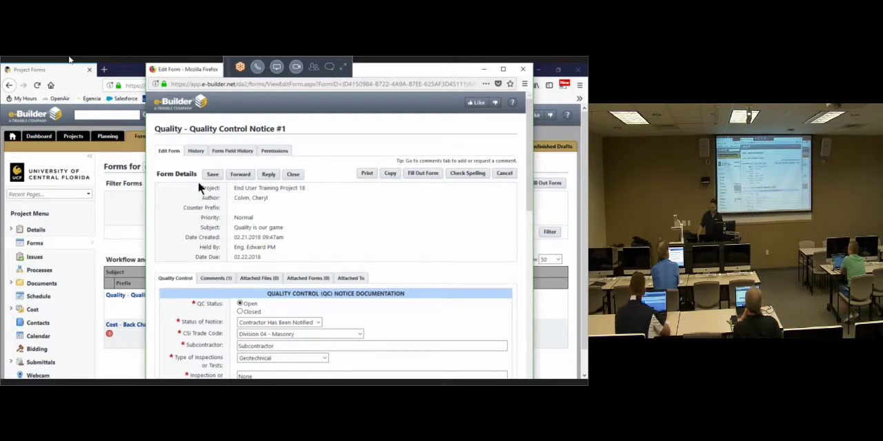
Step: Examine the recipient and CC choices for forwarding the Quality Control Notice, select both listed CC users, and cancel without sending
click(240, 174)
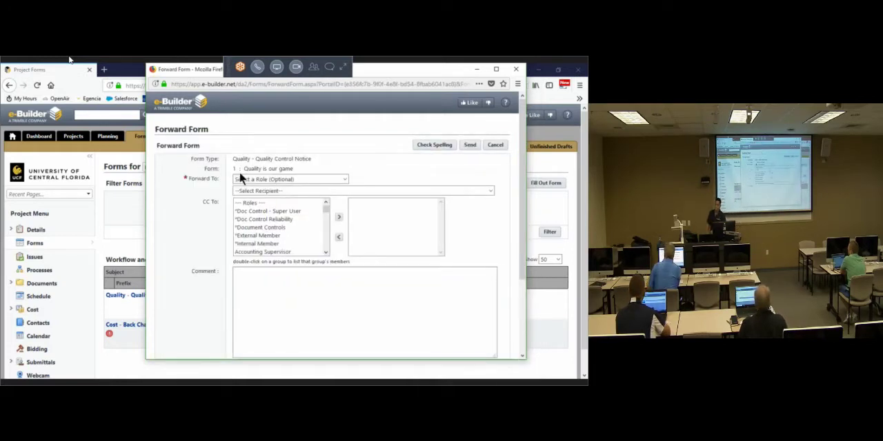
click(320, 191)
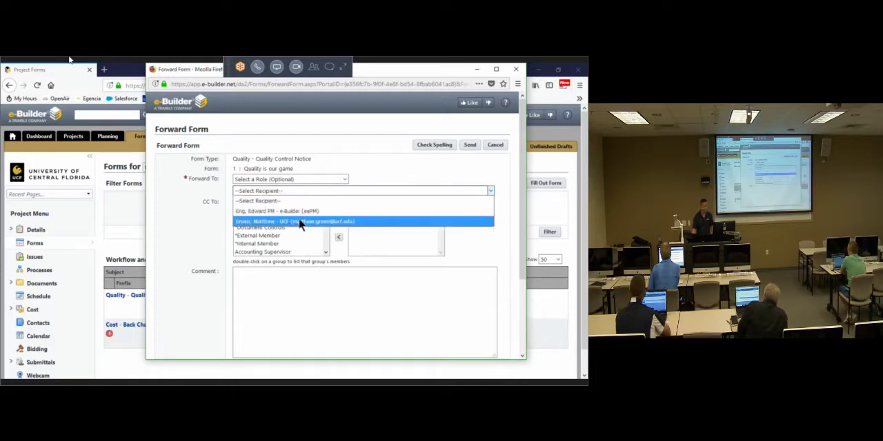
click(318, 149)
drag(274, 217, 278, 243)
drag(326, 210, 296, 252)
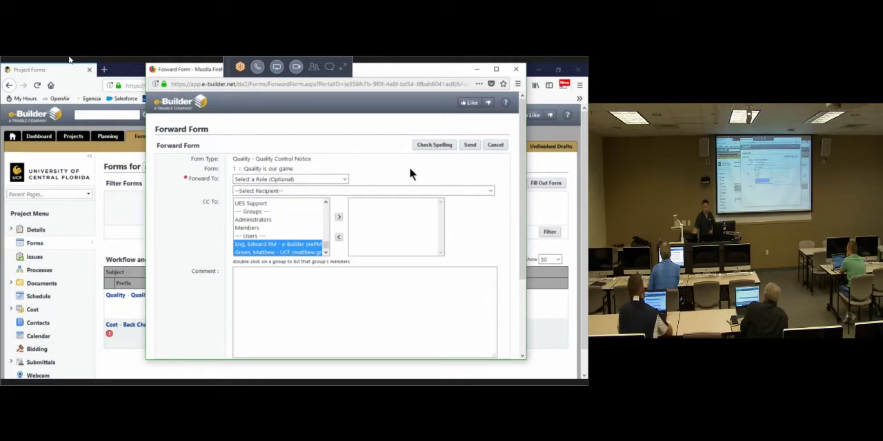
click(495, 145)
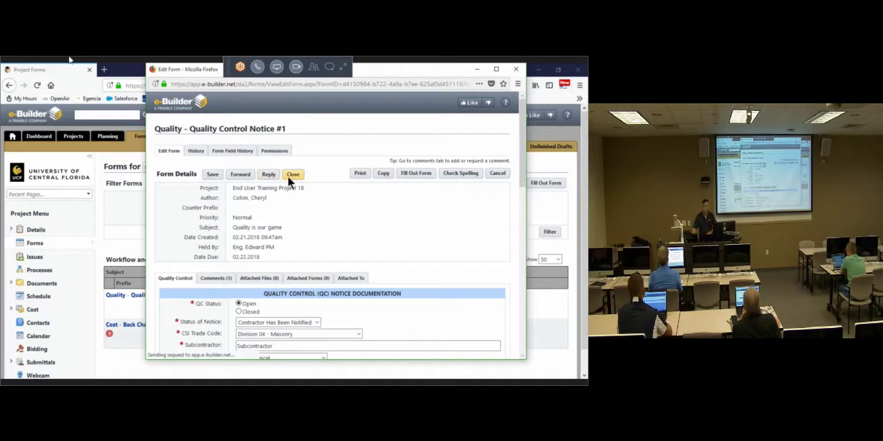
Step: Start closing the Quality Control Notice with the comment "i got my answer closing form.", cancel the closure and leave the notice
click(291, 177)
click(296, 227)
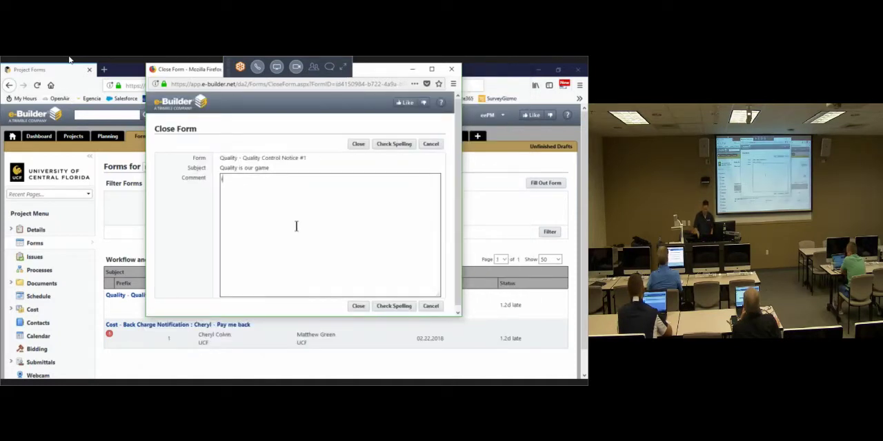
text(i got my answer)
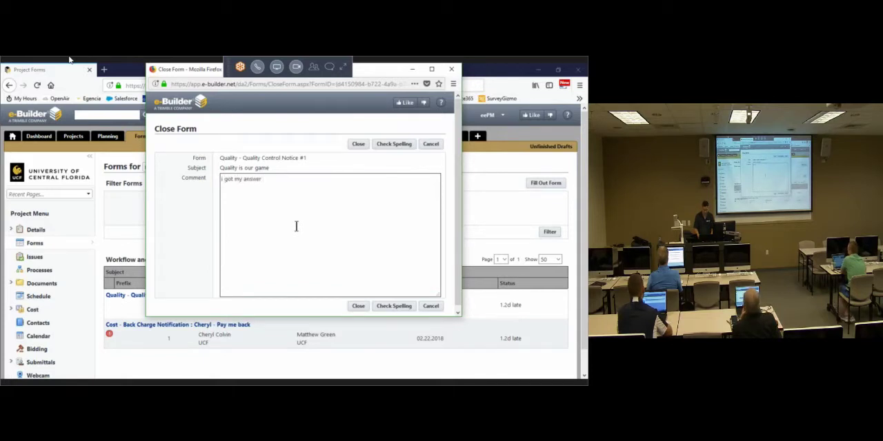
text( closing form.)
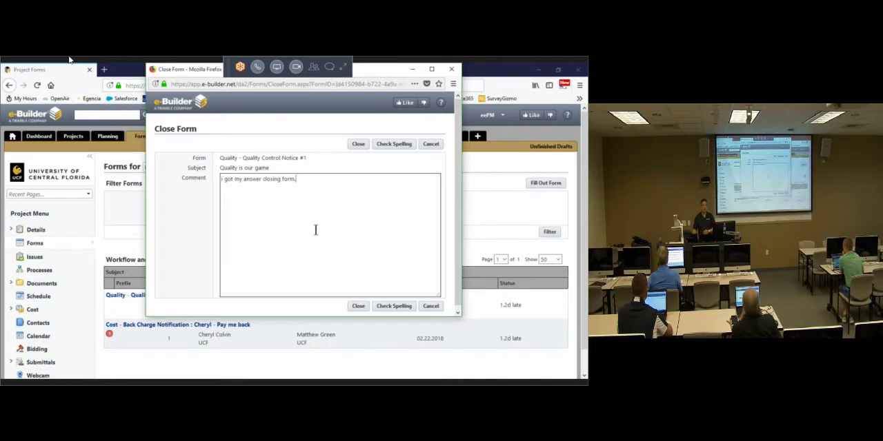
click(435, 145)
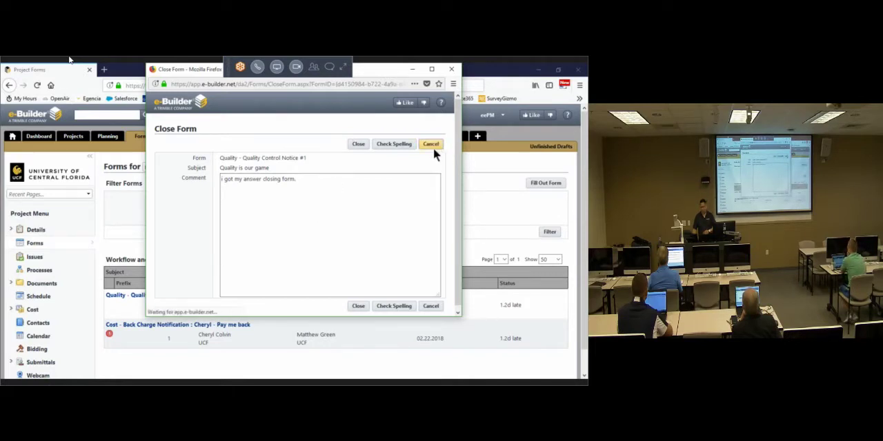
click(437, 180)
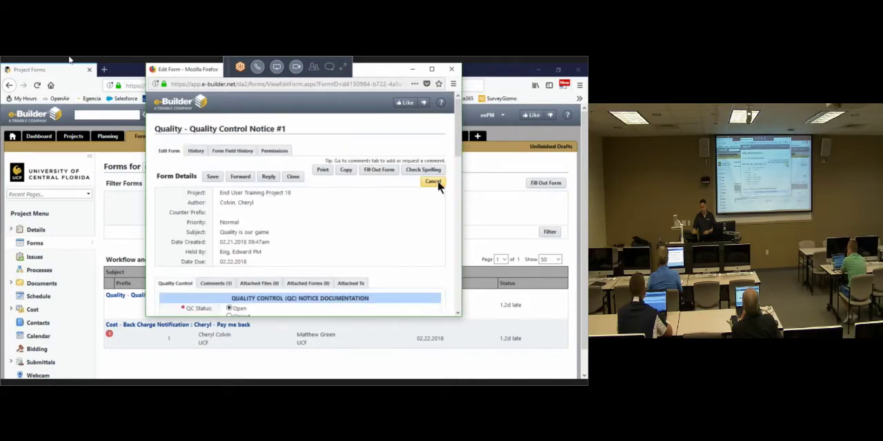
Step: Open the form types available to fill out for End User Training Project 18, maximize the window, review the workflow forms, and cancel
click(537, 183)
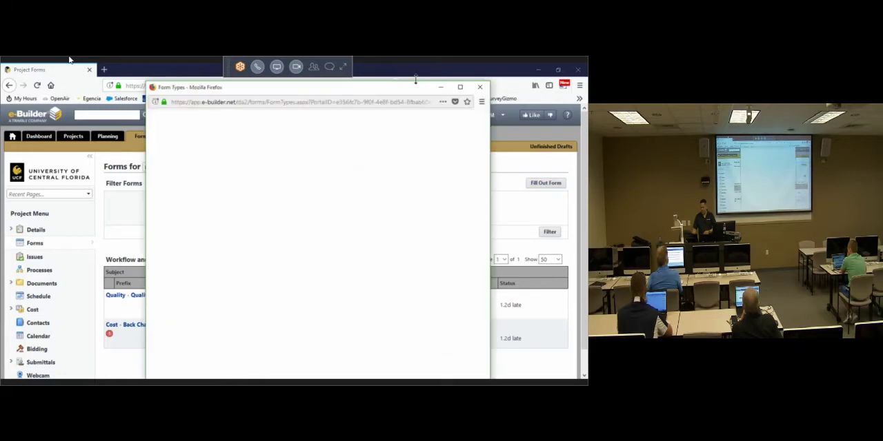
drag(415, 77, 348, 82)
double_click(348, 82)
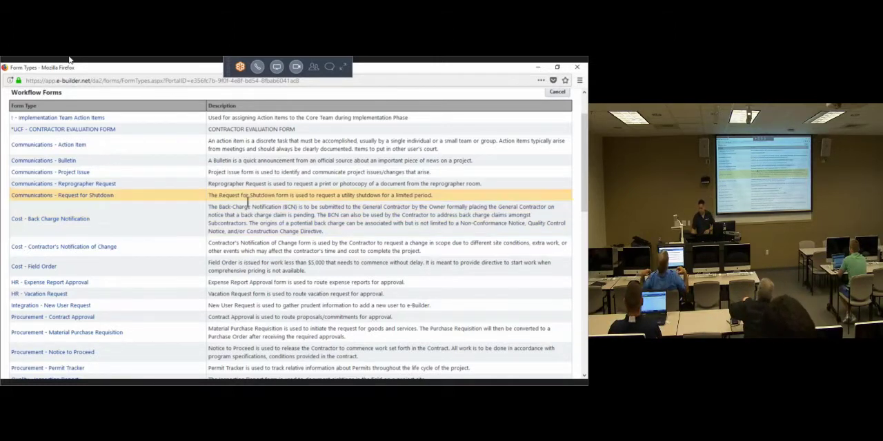
scroll(517, 159, up, 2)
click(560, 141)
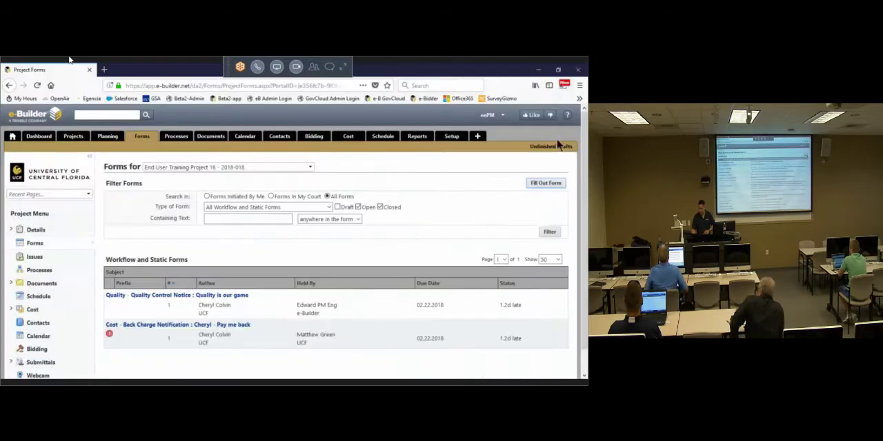
Step: From the home page, open HR - Vacation Request #1 for End User Training Project 10 and send its initiator the reply "ok, ok"
click(12, 136)
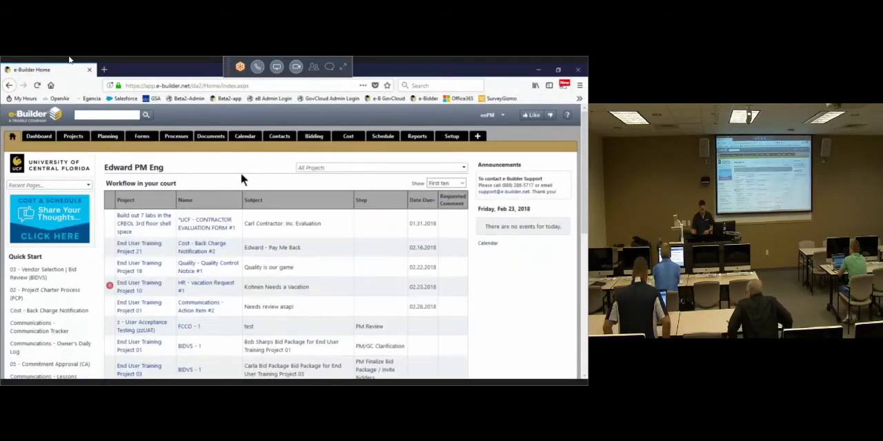
click(202, 286)
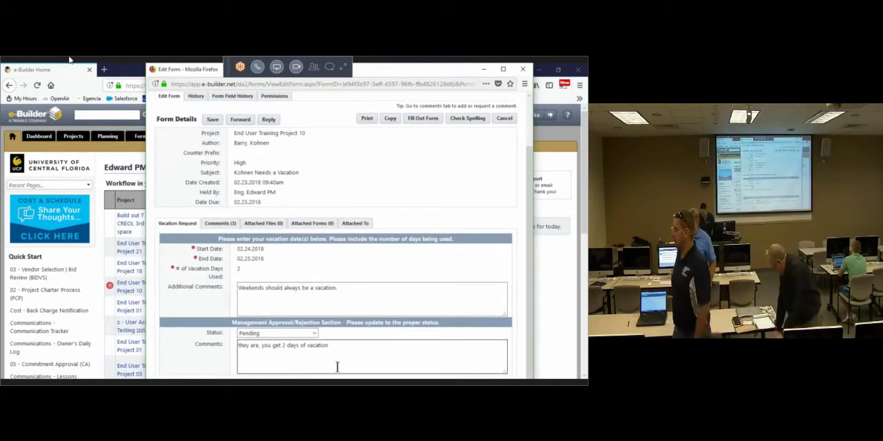
click(268, 119)
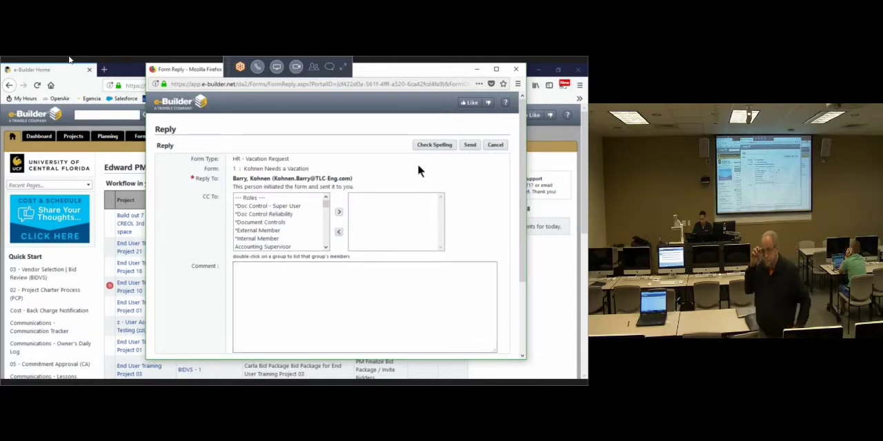
text(ok, ok)
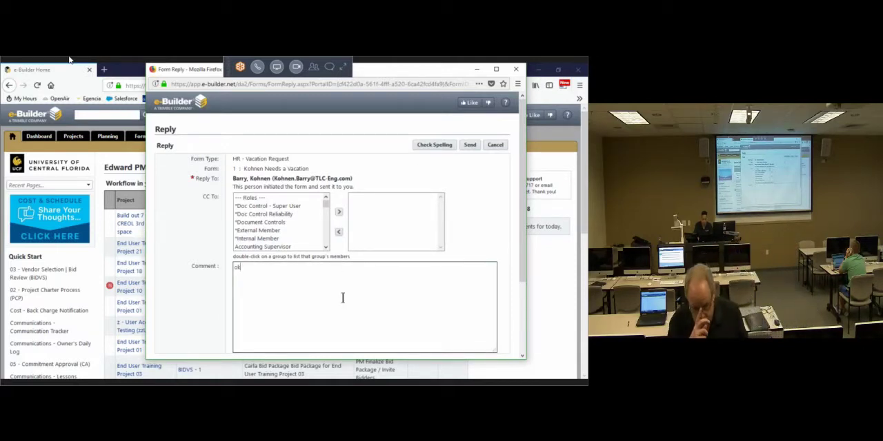
click(467, 145)
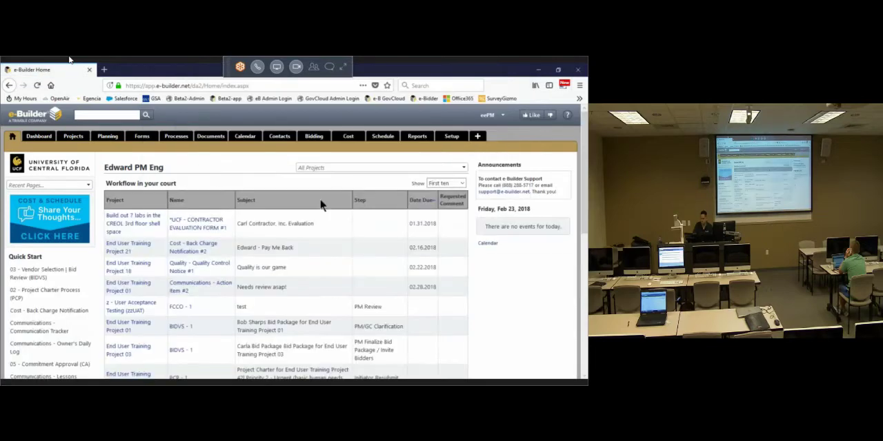
Step: Look over the home page, switch to the Chrome session with the End User Training Project 01 forms, zoom out to 110% and go home
scroll(320, 198, down, 3)
scroll(324, 207, down, 4)
scroll(276, 193, up, 6)
drag(452, 71, 2, 79)
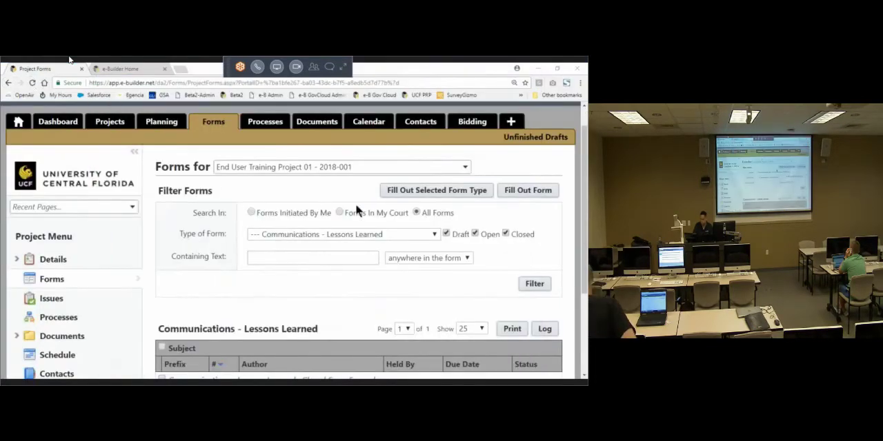
key(ctrl+minus)
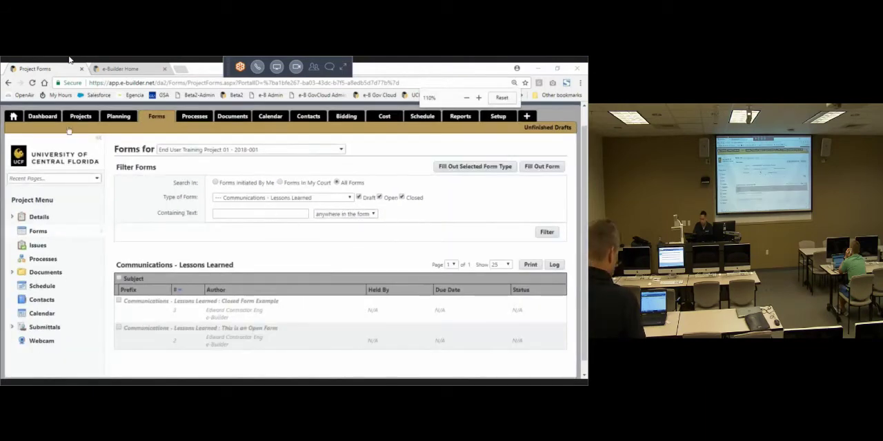
click(13, 117)
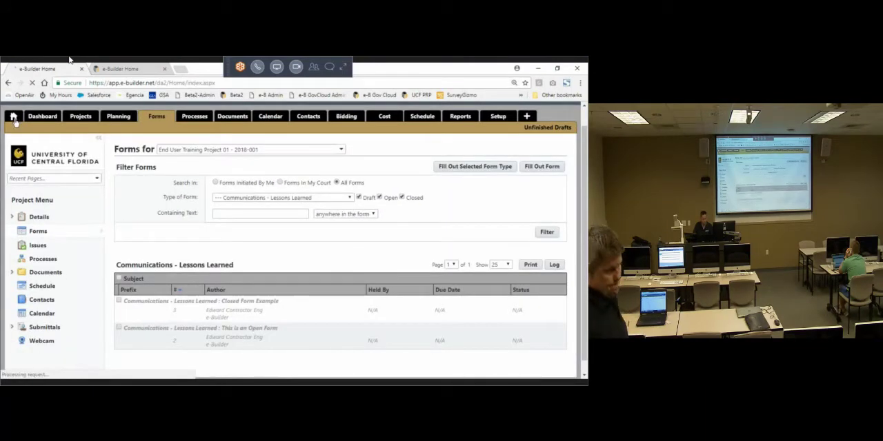
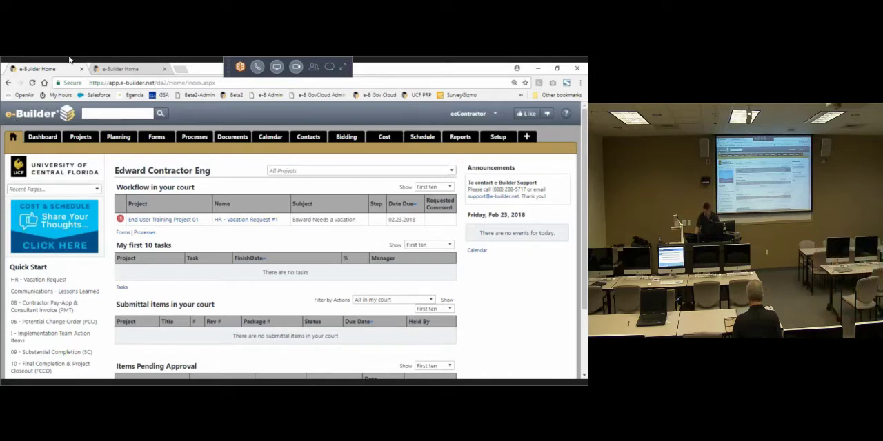
Step: Open the HR - Vacation Request #1 form from the workflow items, close it without a comment, and reload the home page
click(263, 222)
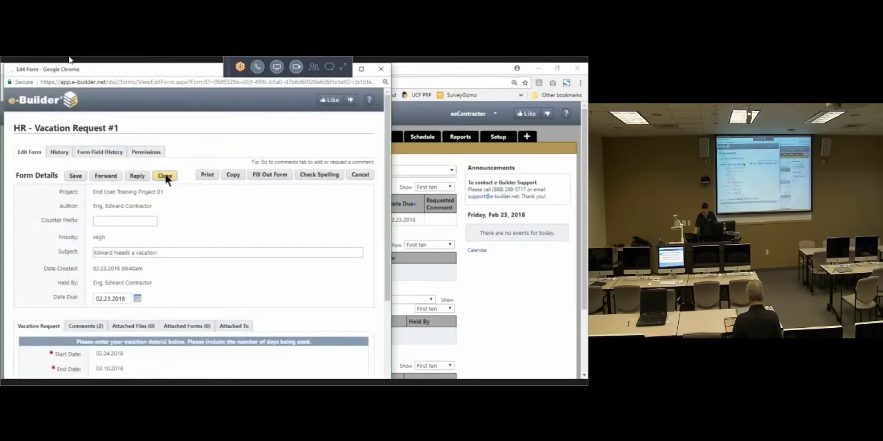
click(165, 176)
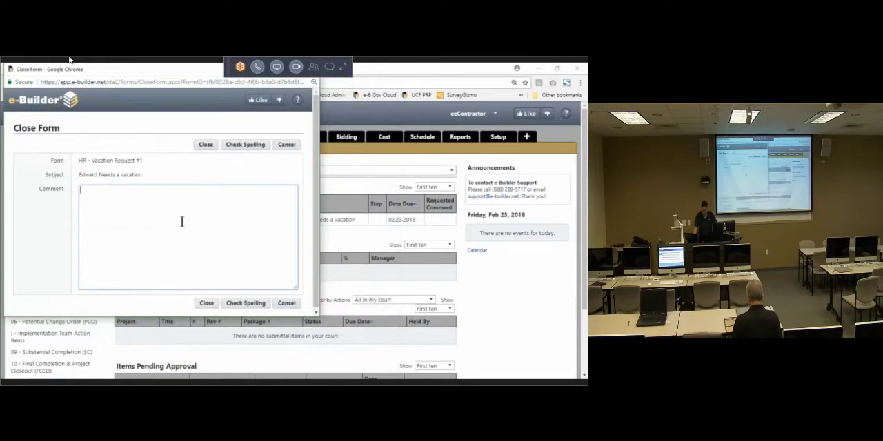
click(206, 145)
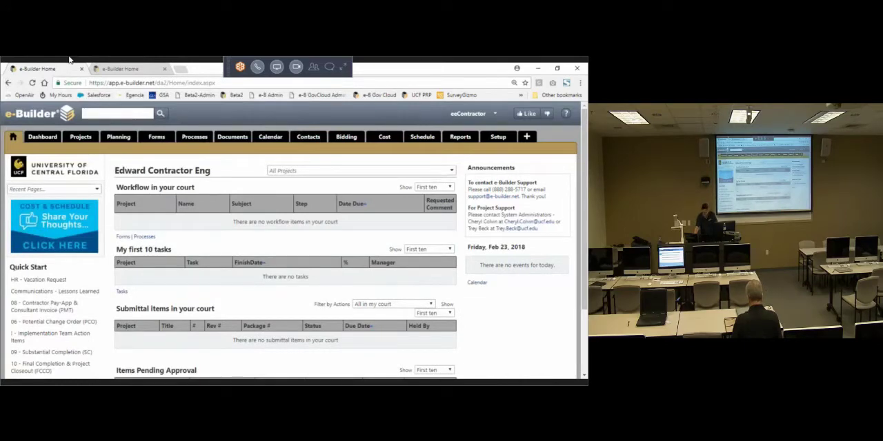
click(13, 138)
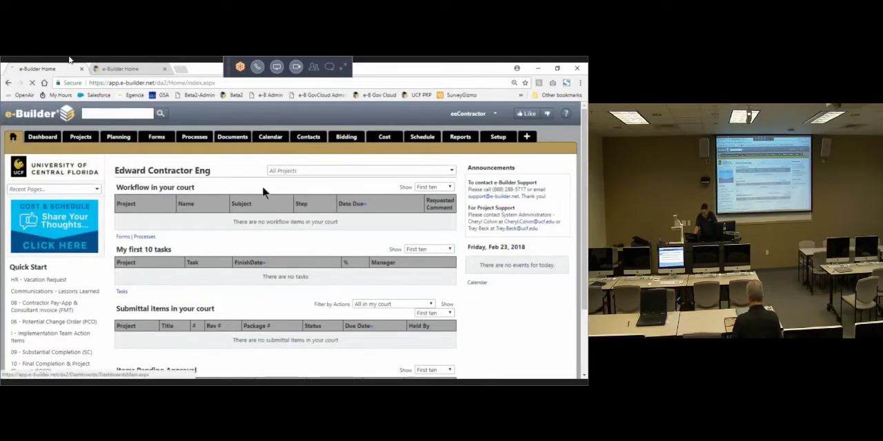
scroll(507, 336, down, 3)
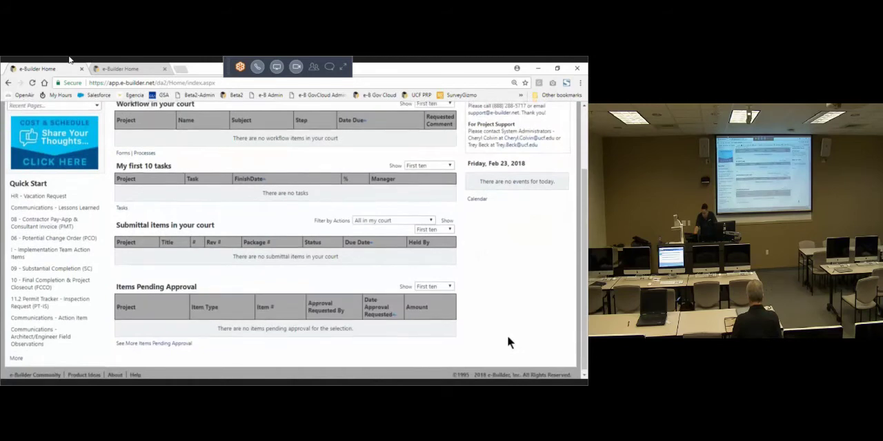
scroll(507, 337, up, 3)
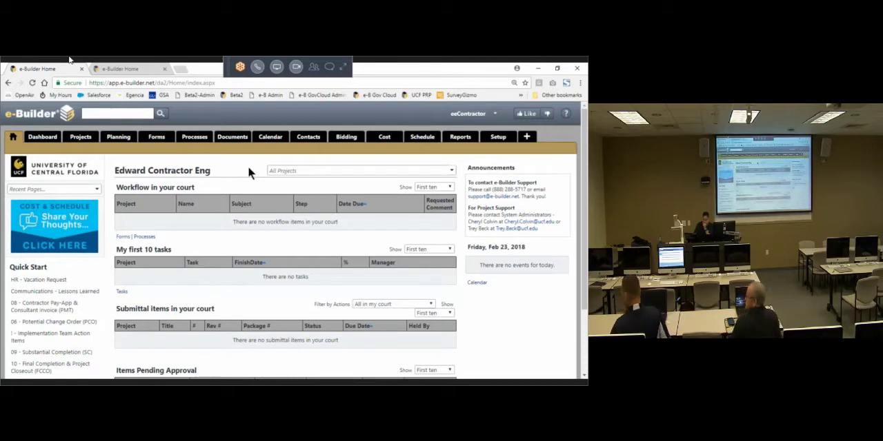
Step: Select End User Training Project 01 and check its project documents
click(302, 171)
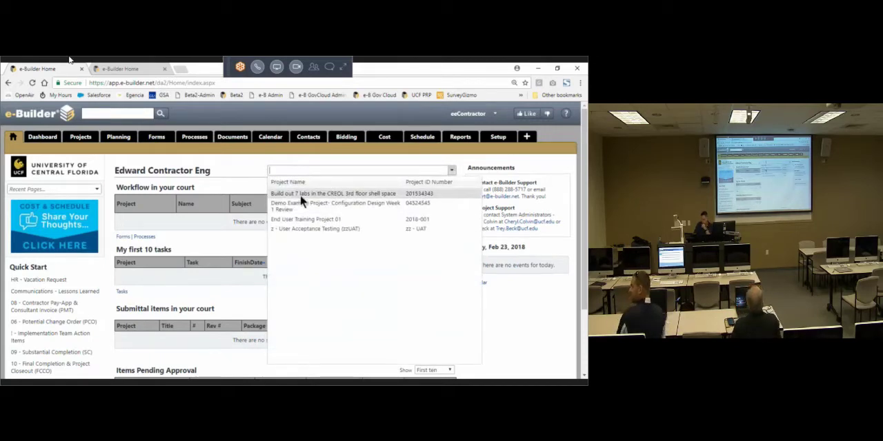
click(306, 219)
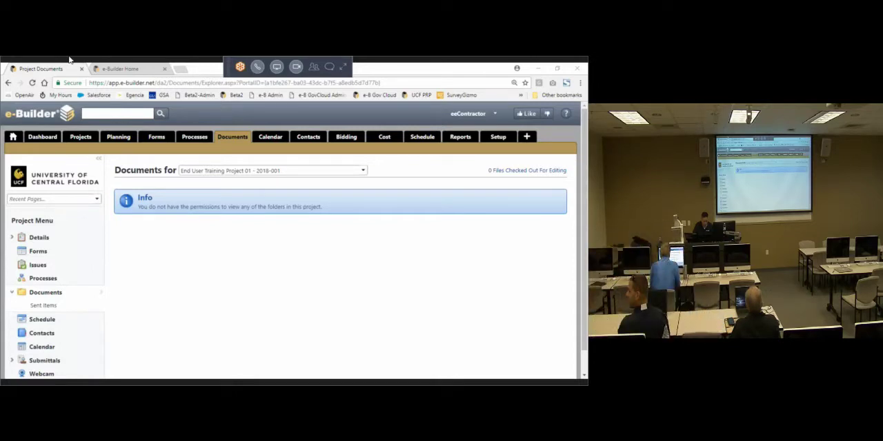
drag(220, 207, 211, 208)
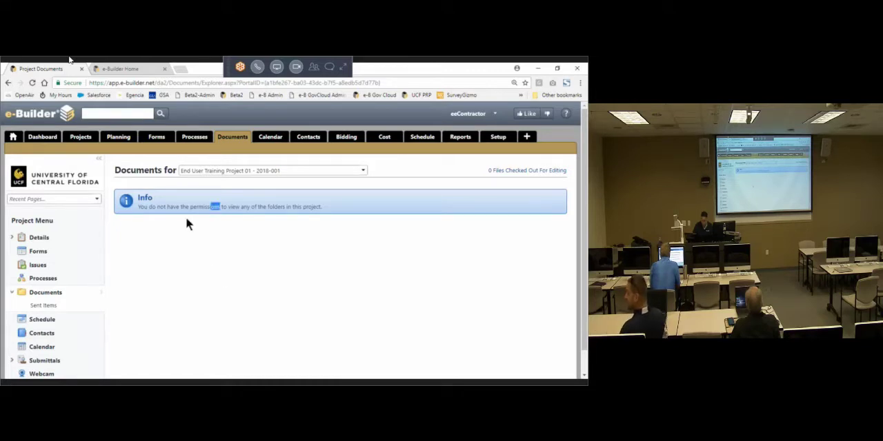
Step: View the details of End User Training Project 08 and return to the home page
click(81, 137)
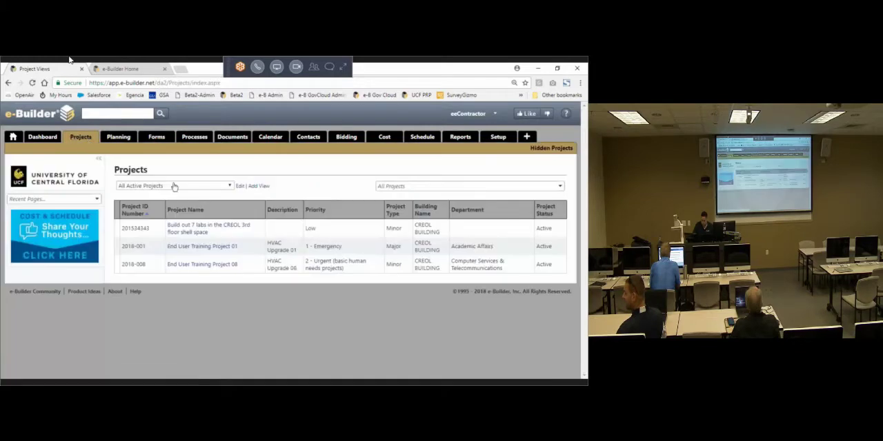
click(211, 266)
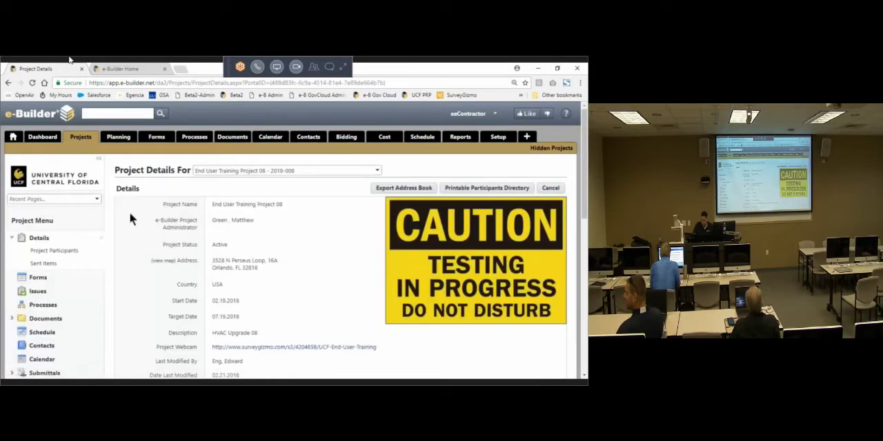
click(13, 137)
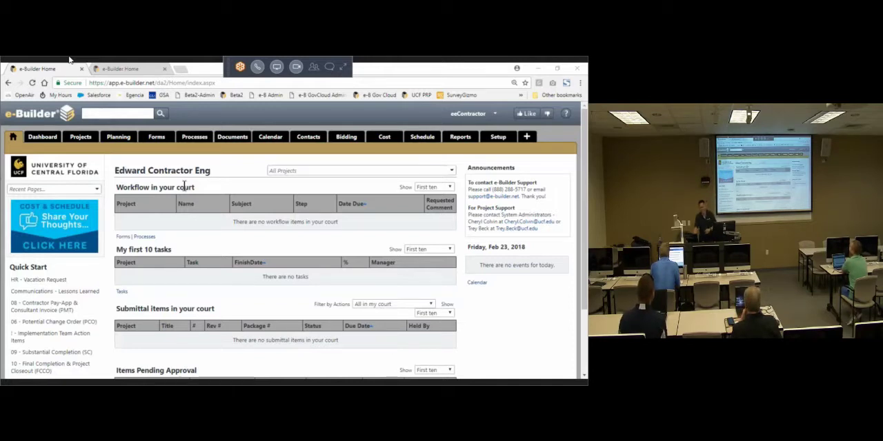
click(238, 172)
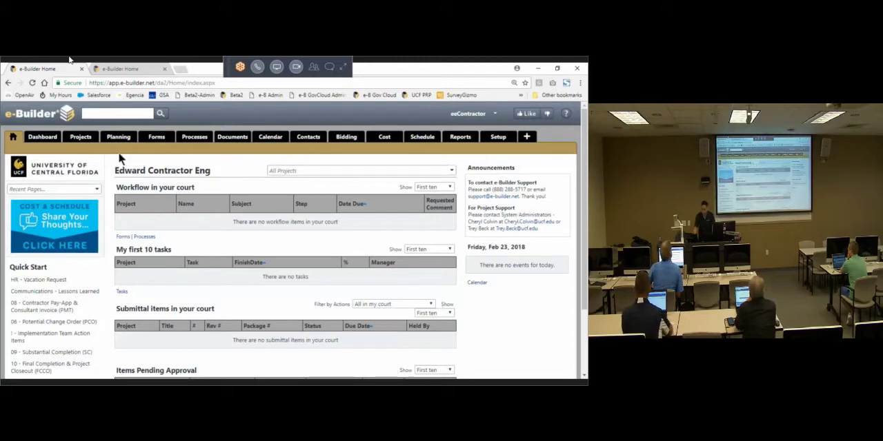
Step: Open the details of End User Training Project 08 from the list of active projects
click(82, 138)
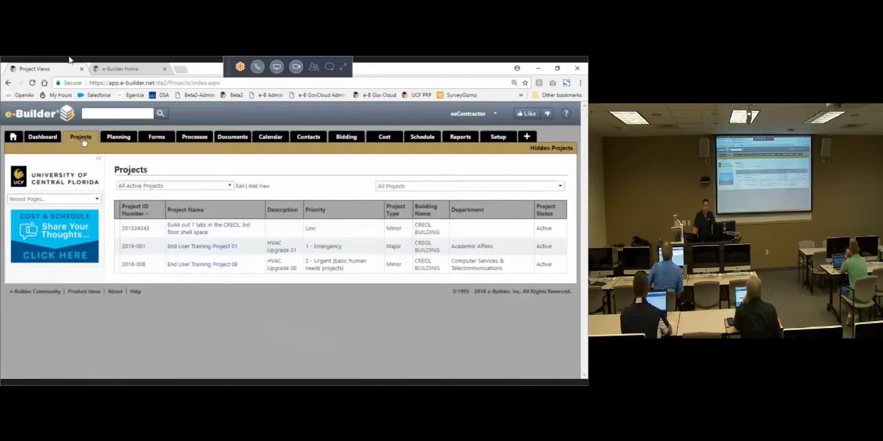
key(ctrl)
key(ctrl)
key(ctrl)
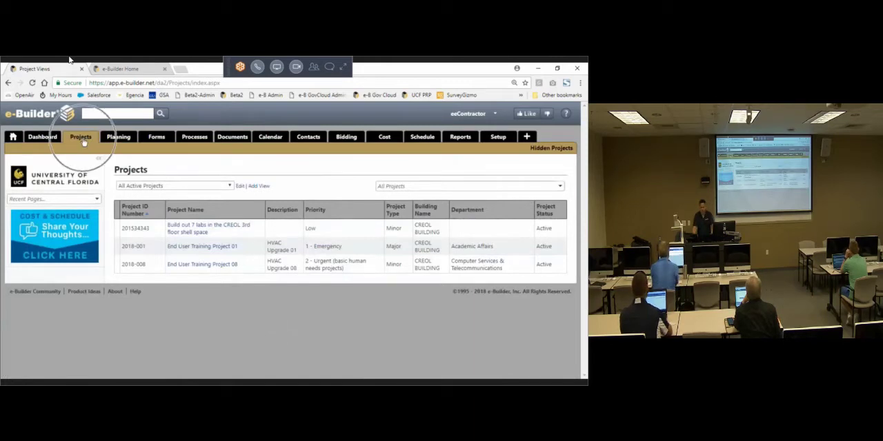
key(ctrl)
key(ctrl)
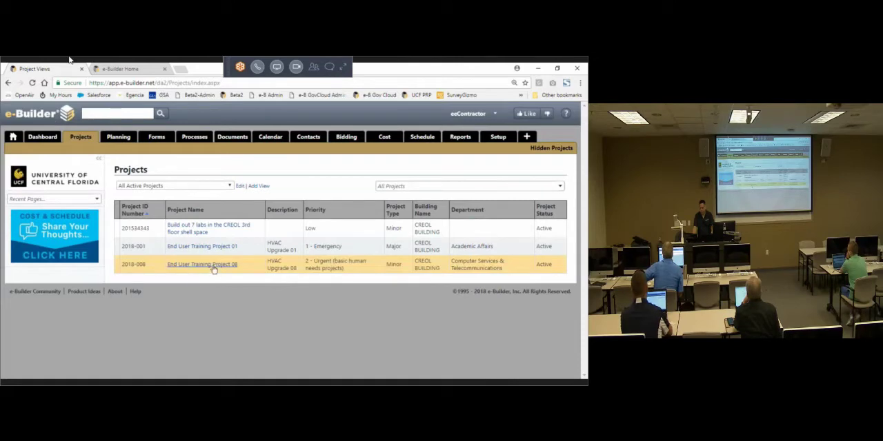
key(ctrl)
key(ctrl)
key(ctrl)
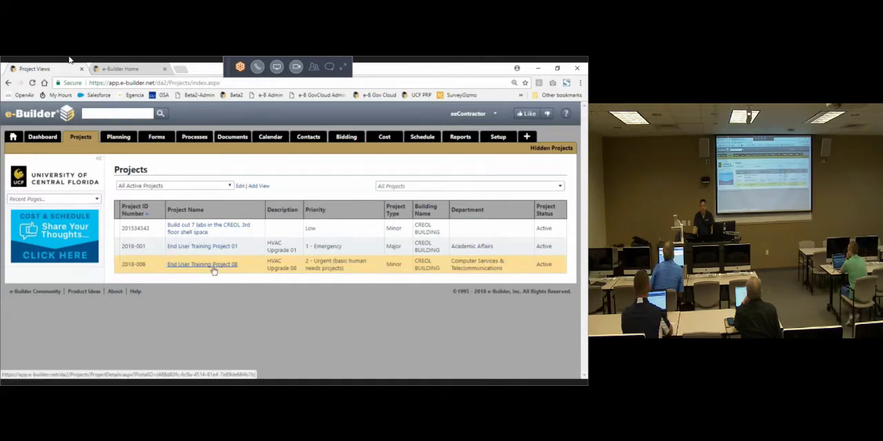
key(ctrl)
key(ctrl)
key(ctrl)
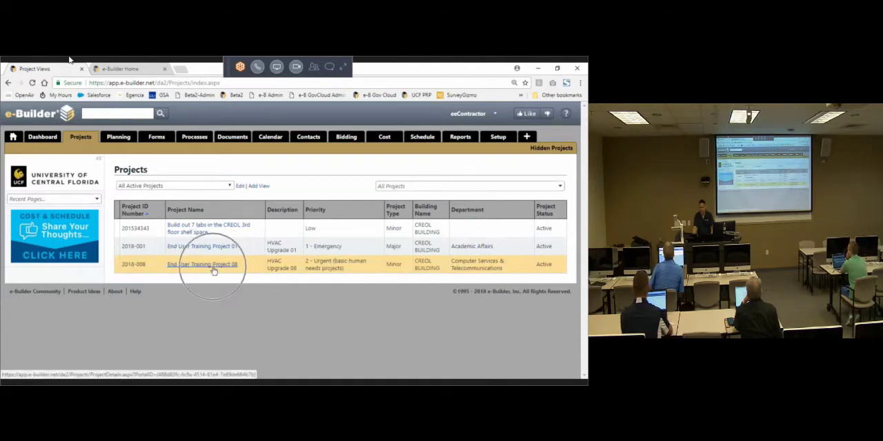
click(213, 270)
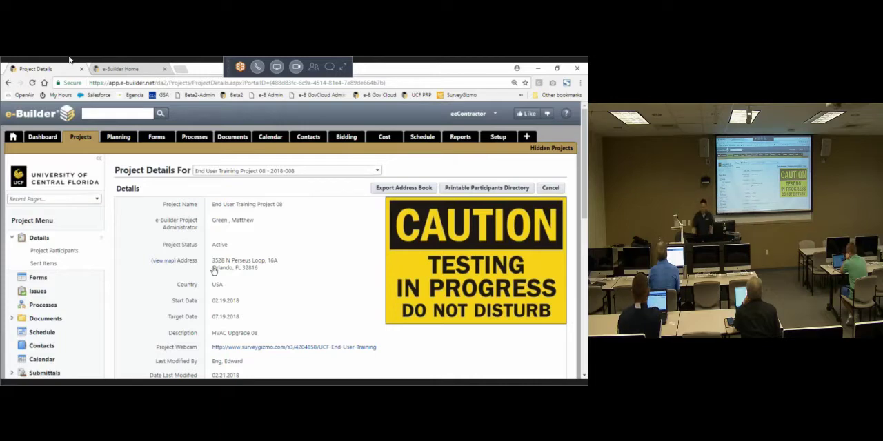
Step: List all processes of End User Training Project 08, including draft, open and finished ones
click(51, 311)
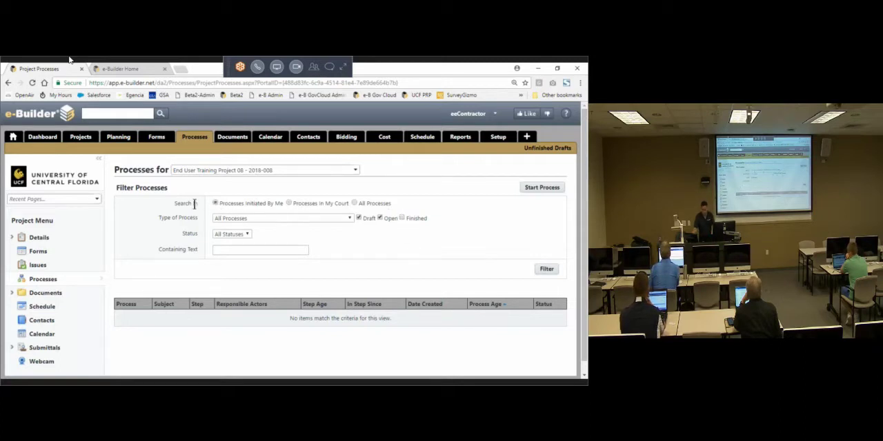
click(362, 204)
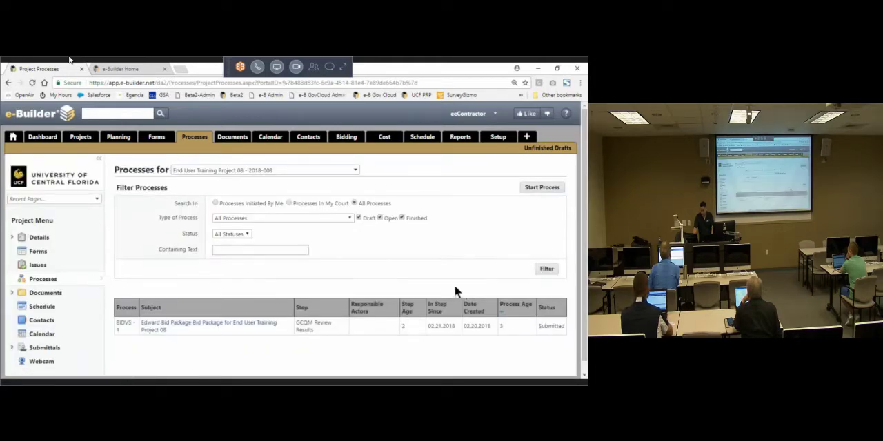
scroll(455, 286, down, 1)
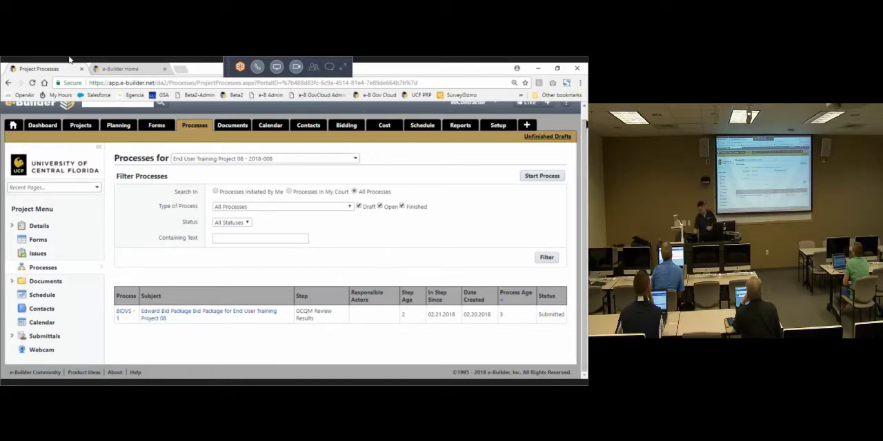
click(355, 157)
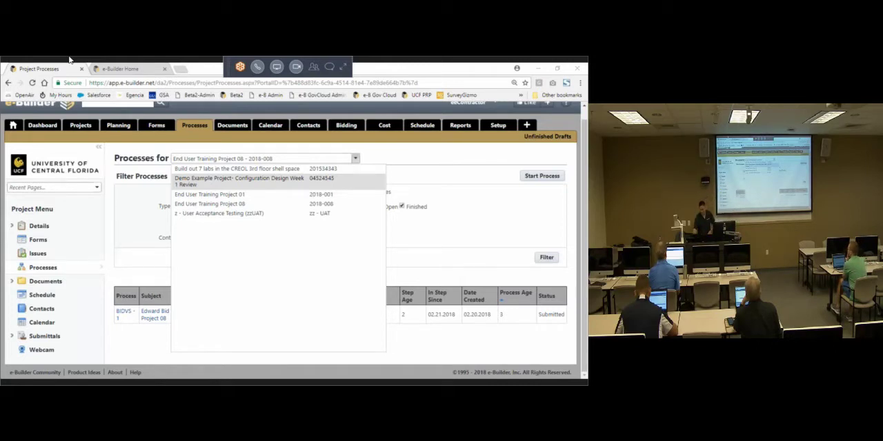
click(414, 178)
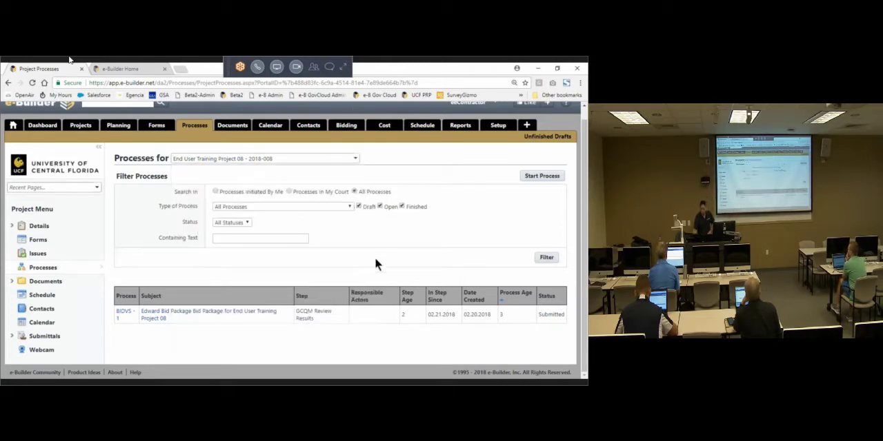
Step: Open the BIDVS - 1 bid package process and maximize its window
click(212, 311)
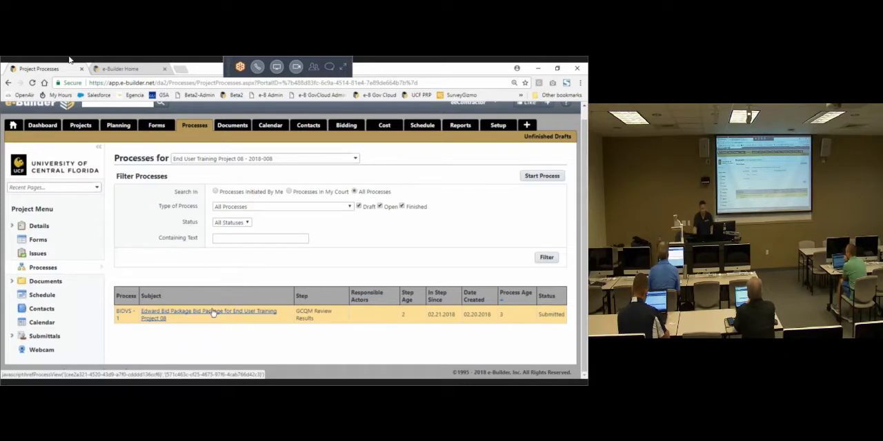
click(213, 311)
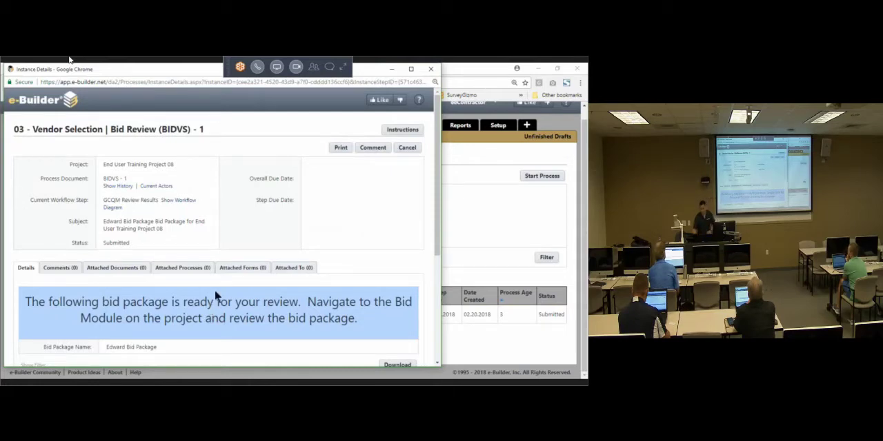
click(410, 70)
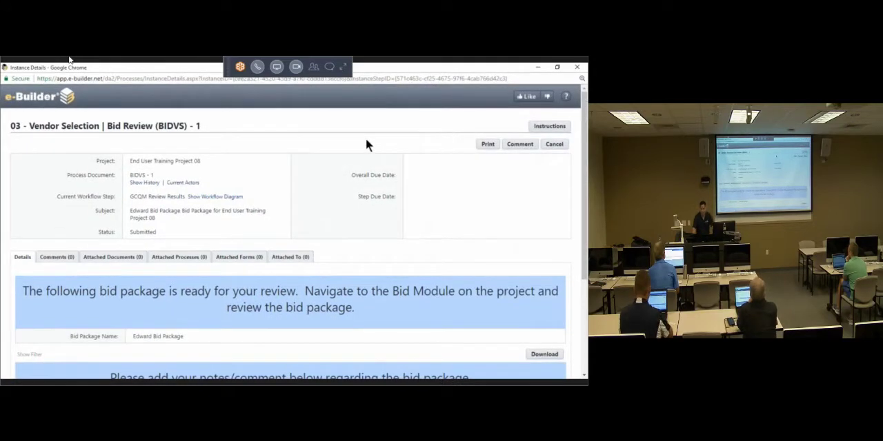
Step: Examine the bid review's title, project and process document number, and open its routing history
triple_click(155, 125)
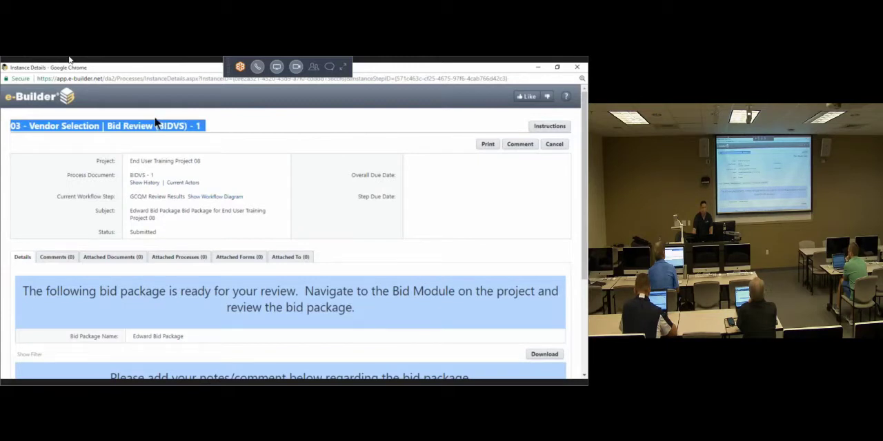
click(198, 163)
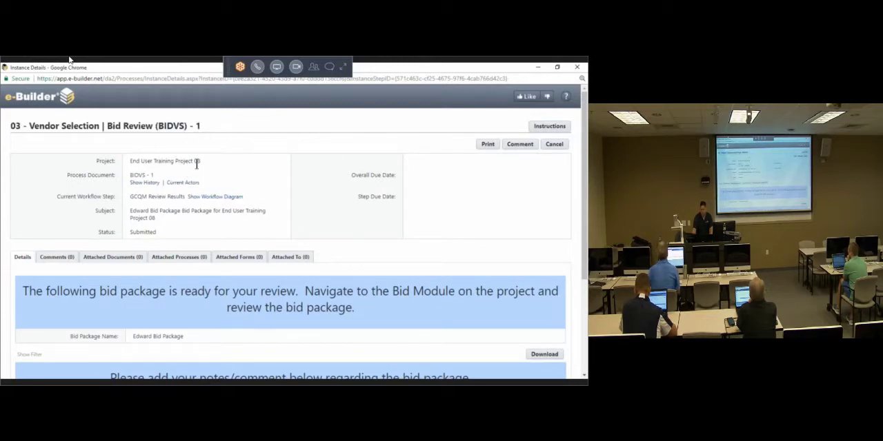
triple_click(197, 163)
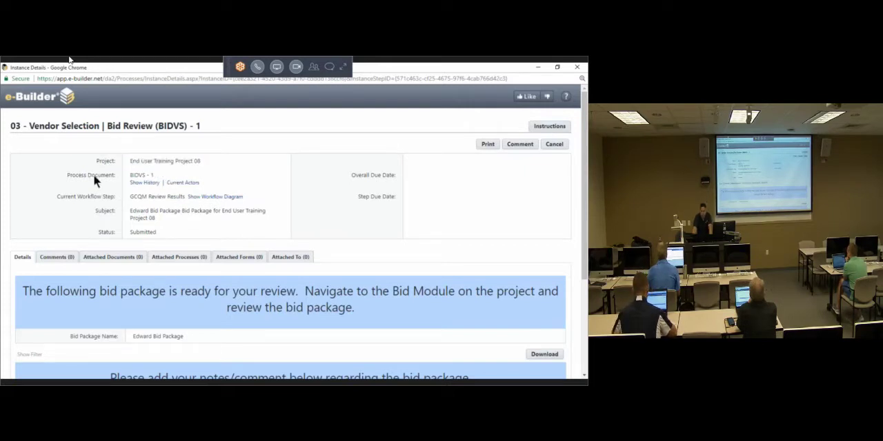
drag(127, 173, 153, 177)
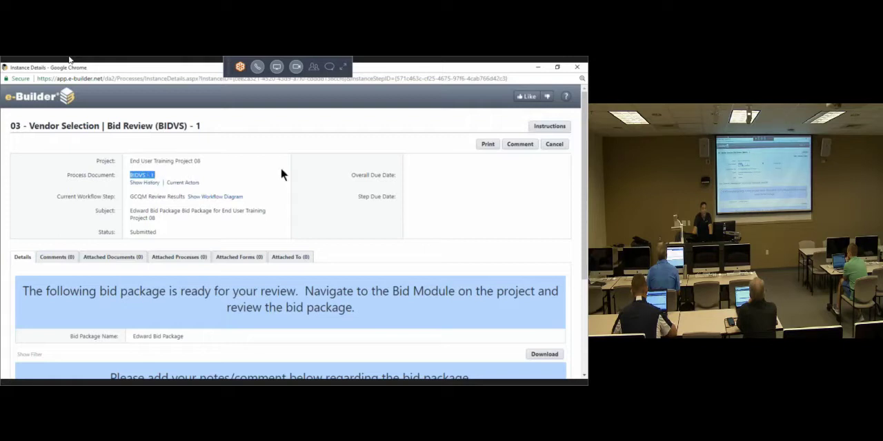
double_click(205, 126)
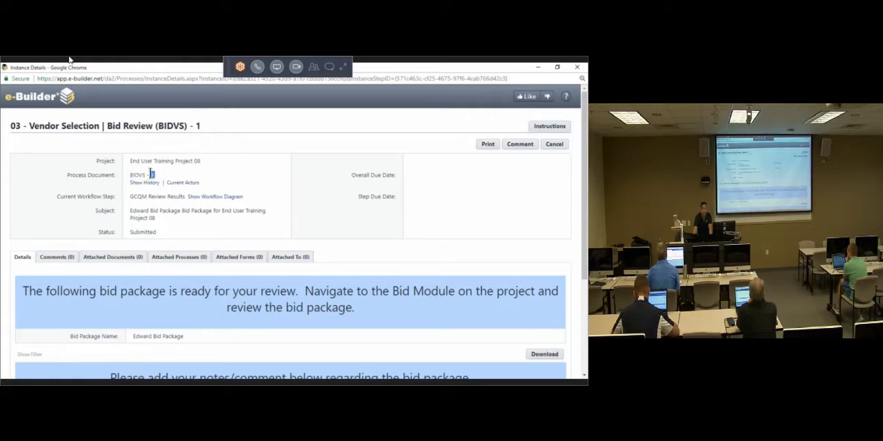
drag(199, 159, 135, 163)
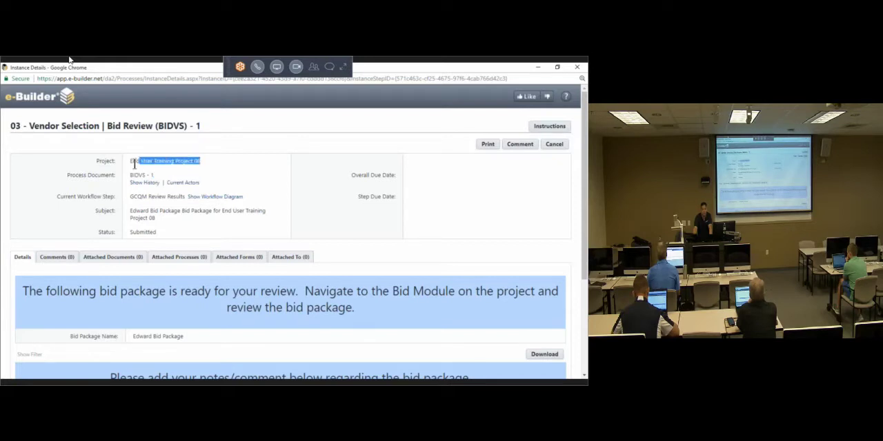
click(169, 162)
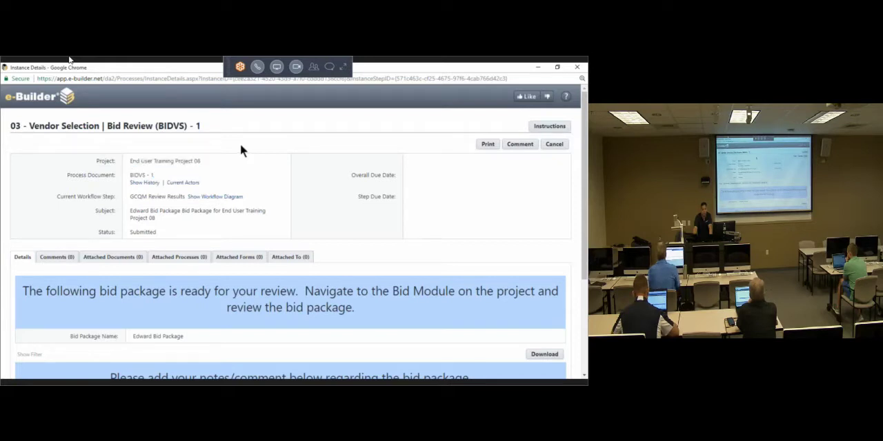
click(152, 185)
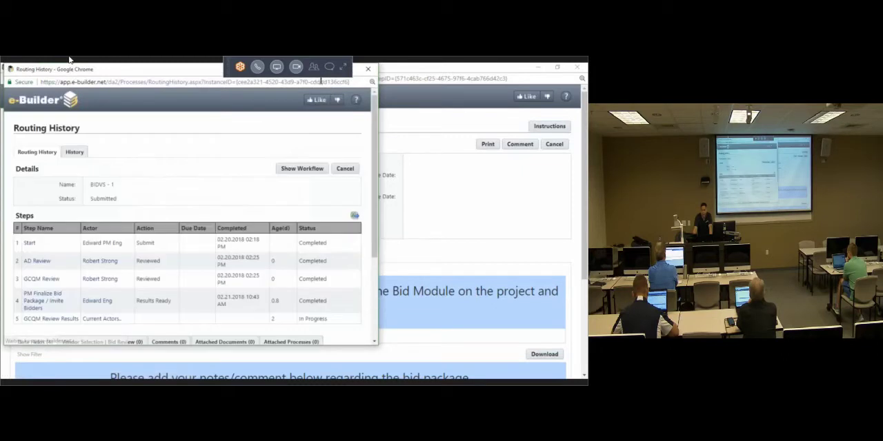
Step: Review the completed steps and data field changes in the BIDVS - 1 routing history in a maximized window, and close it
click(353, 68)
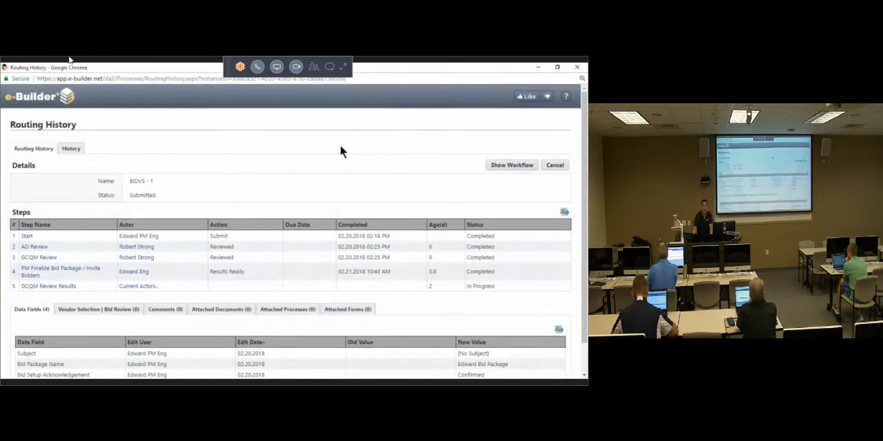
scroll(340, 151, down, 1)
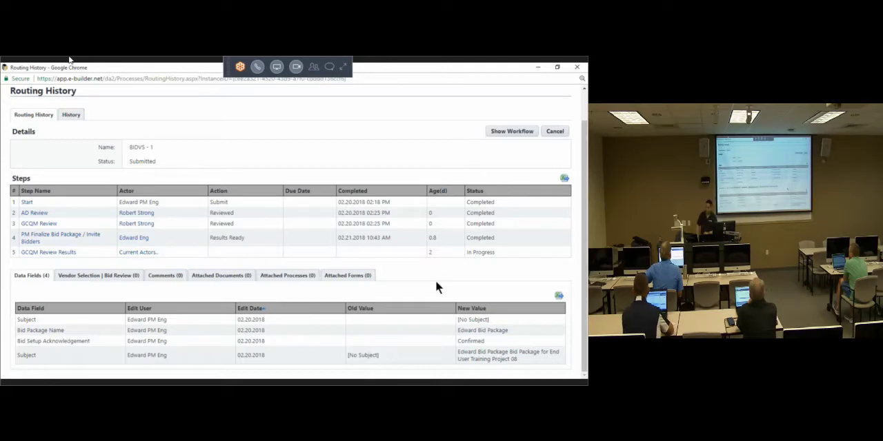
click(577, 67)
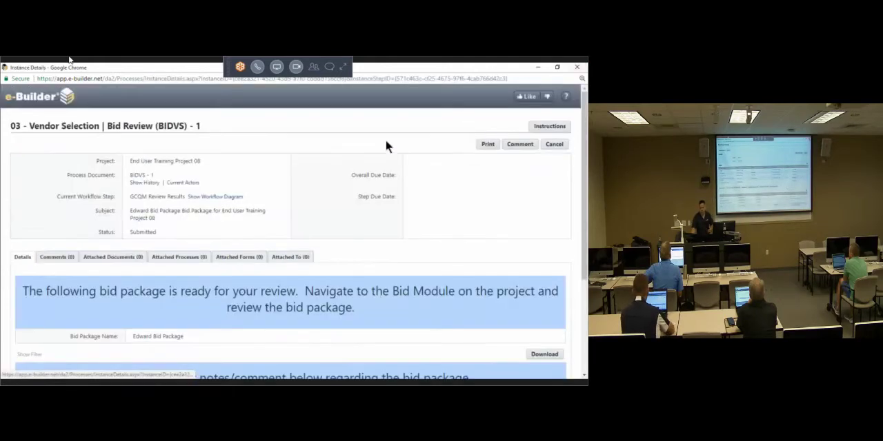
Step: Open the workflow diagram from the bid review's Current Workflow Step field and maximize its window
click(231, 199)
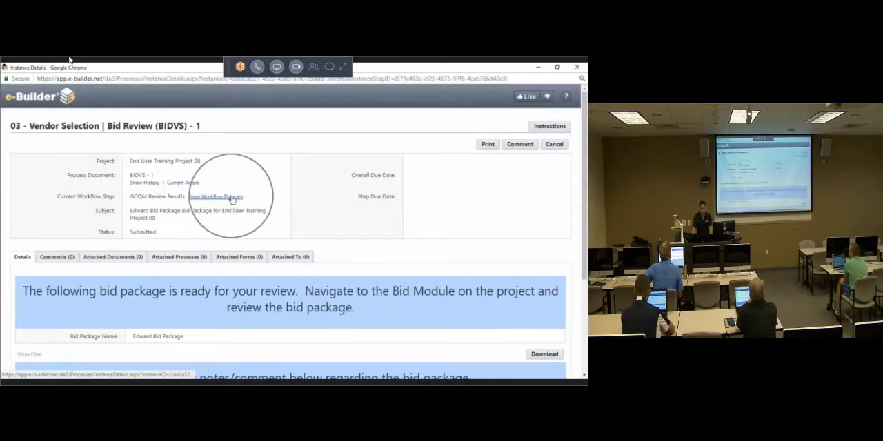
triple_click(91, 199)
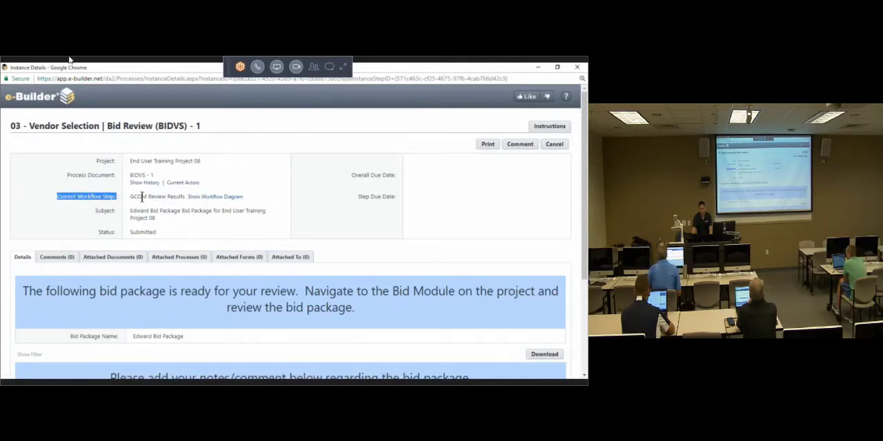
click(213, 198)
click(214, 198)
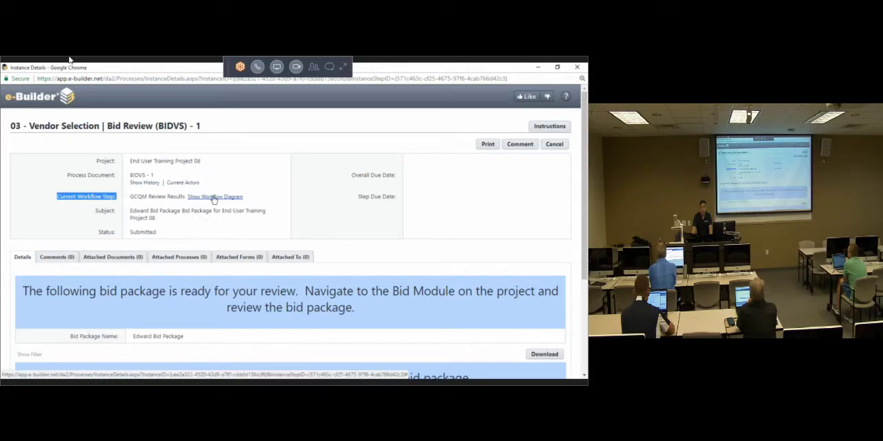
click(214, 198)
click(214, 198)
click(213, 198)
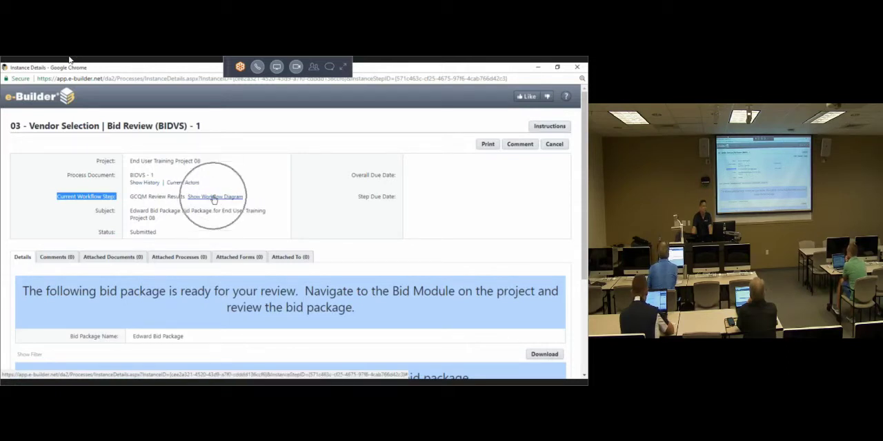
click(214, 198)
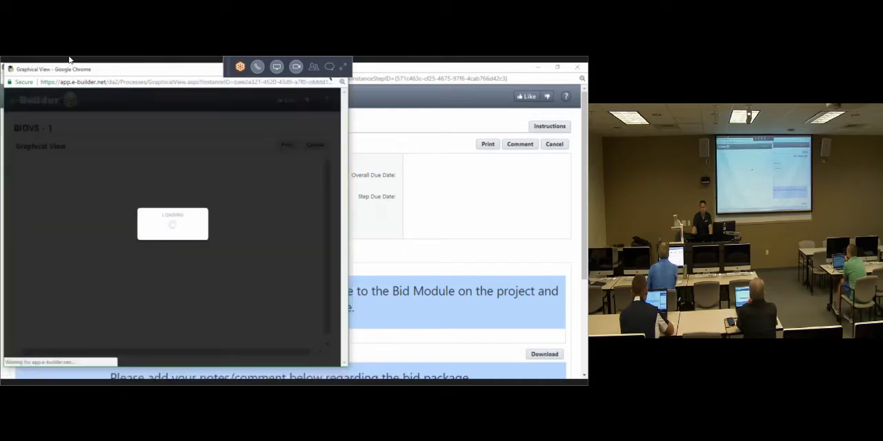
click(319, 68)
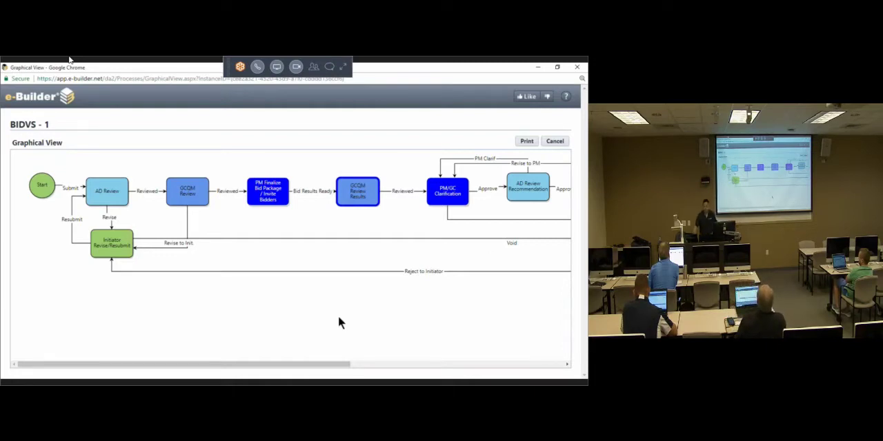
Step: Trace the workflow from AD Review through GCQM Review and PM Finalize Bid Package / Invite Bidders to GCQM Review Results
key(ctrl)
key(ctrl)
key(ctrl)
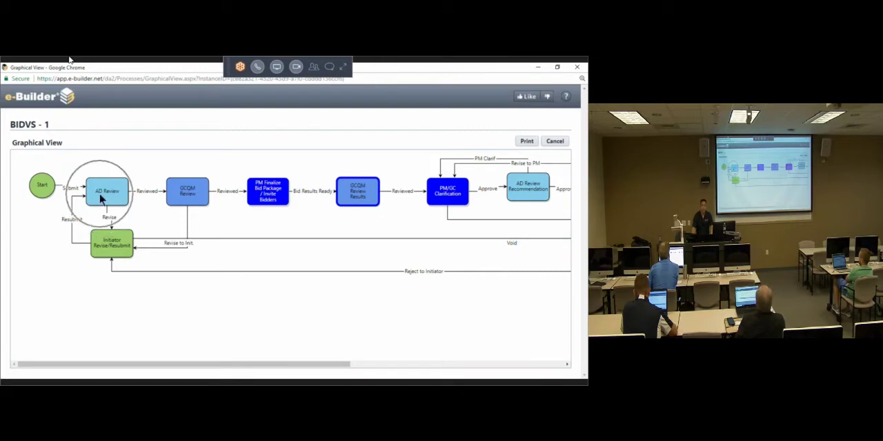
key(ctrl)
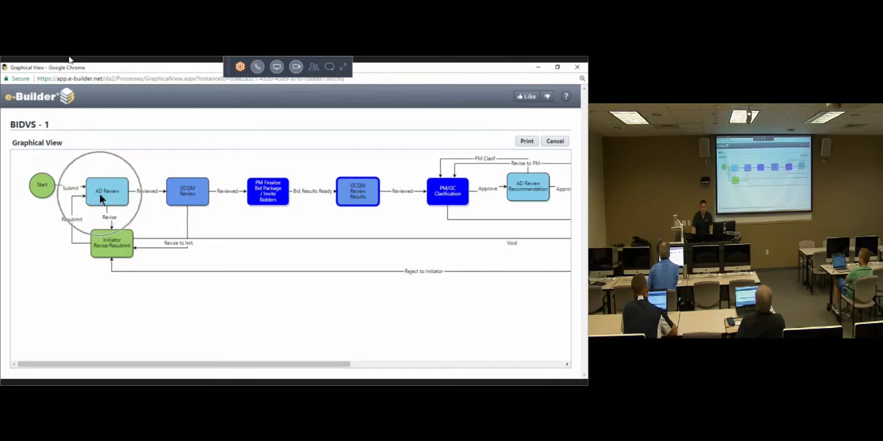
key(ctrl)
key(ctrl)
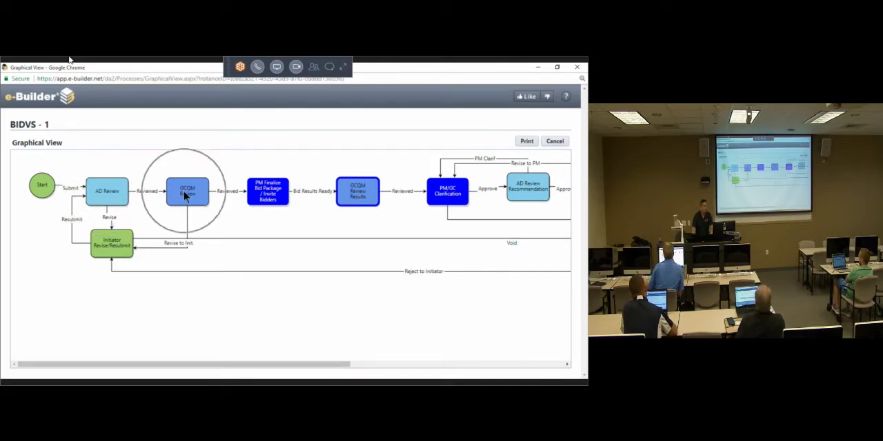
key(ctrl)
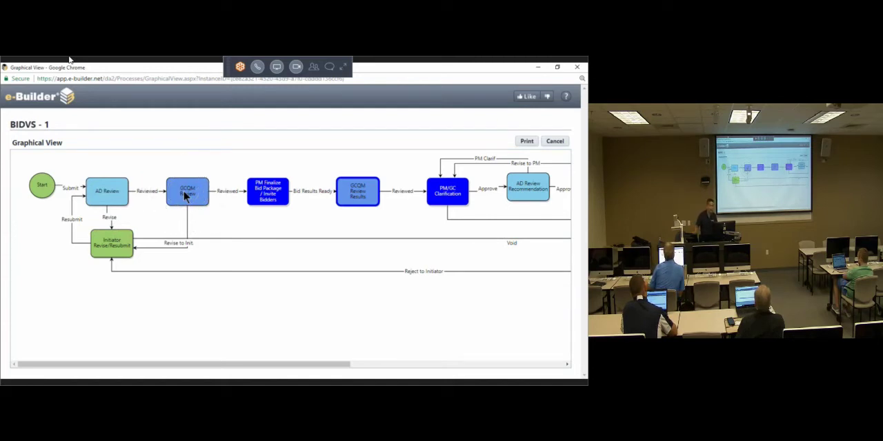
key(ctrl)
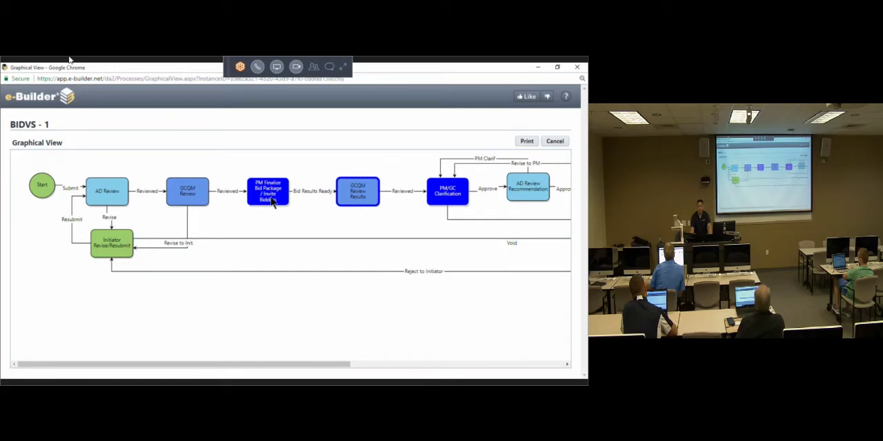
key(ctrl)
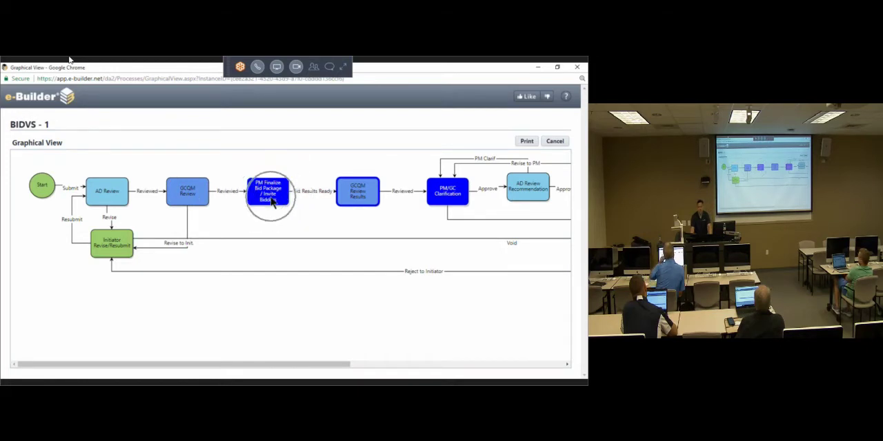
key(ctrl)
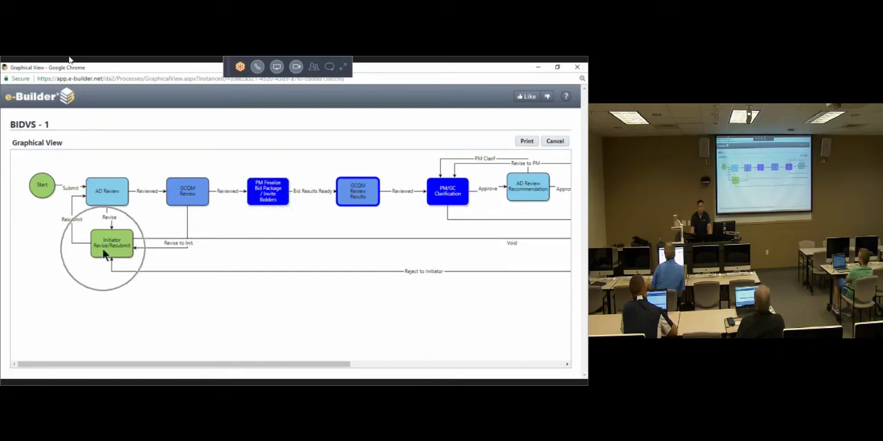
key(ctrl)
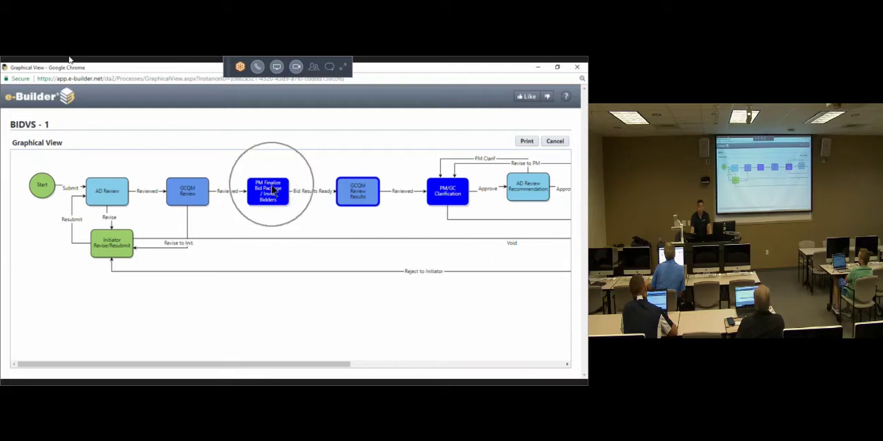
key(ctrl)
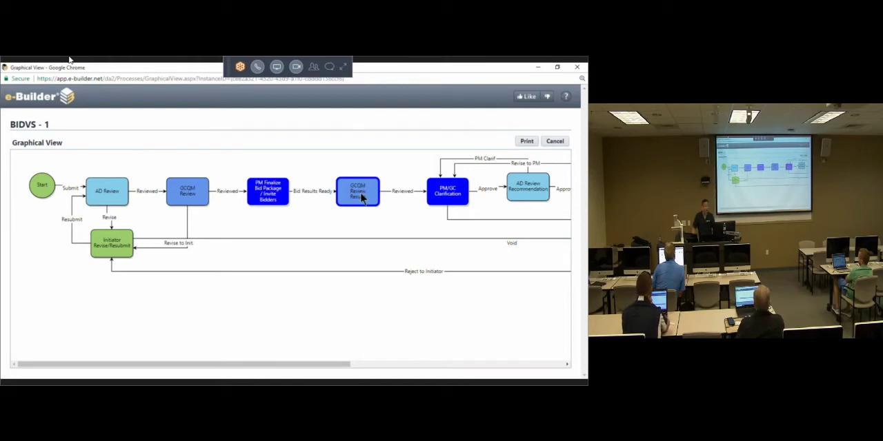
key(ctrl)
key(ctrl)
key(ctrl)
key(ctrl)
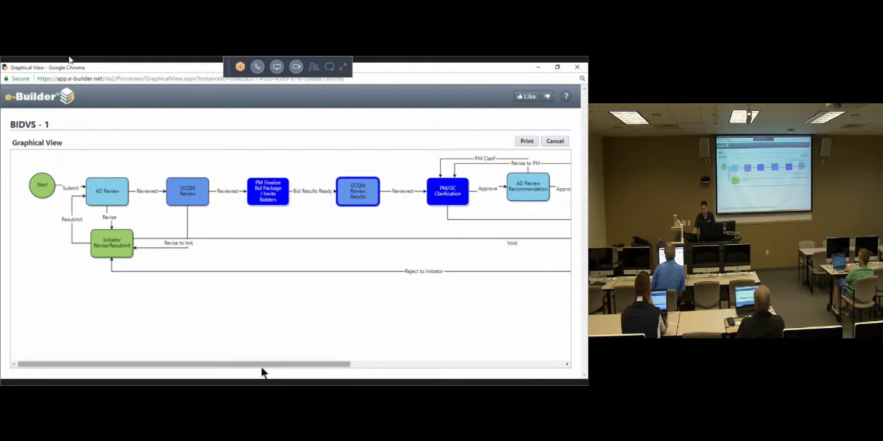
Step: Examine the Initiator Revise/Resubmit step and follow its void and reject routes across the full workflow diagram
drag(267, 366, 213, 366)
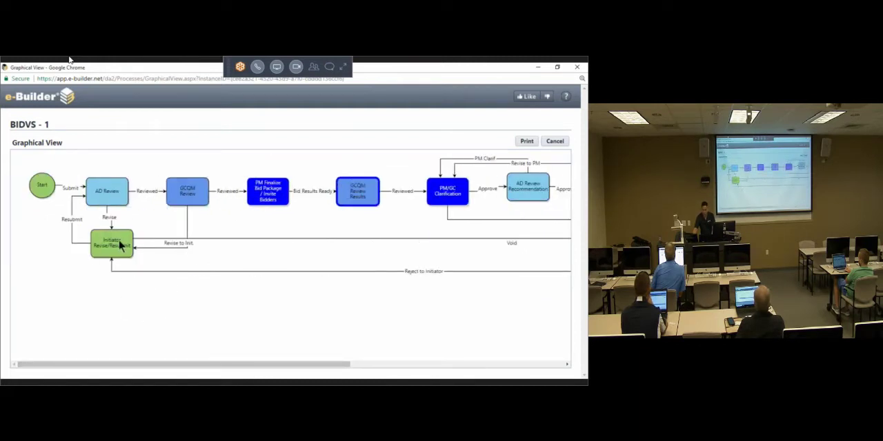
key(ctrl)
key(ctrl)
key(ctrl)
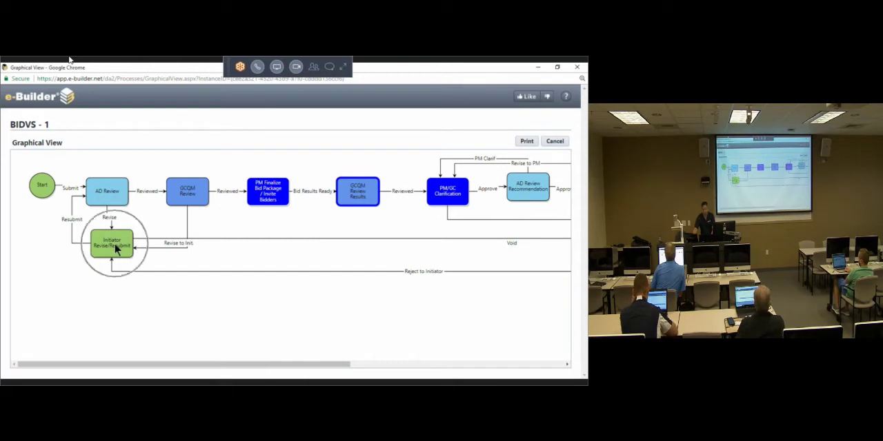
key(ctrl)
key(ctrl)
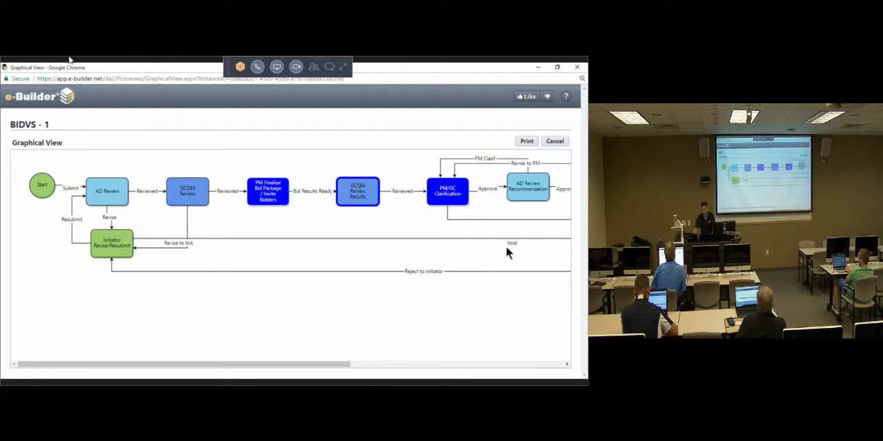
drag(322, 364, 535, 364)
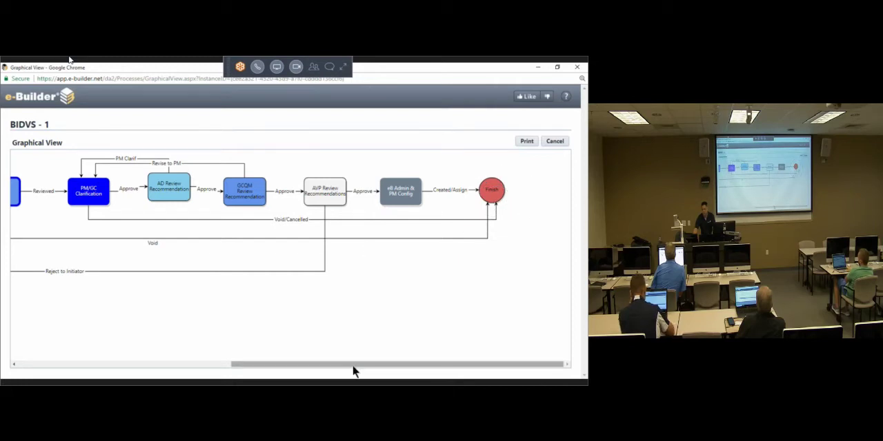
drag(355, 367, 131, 367)
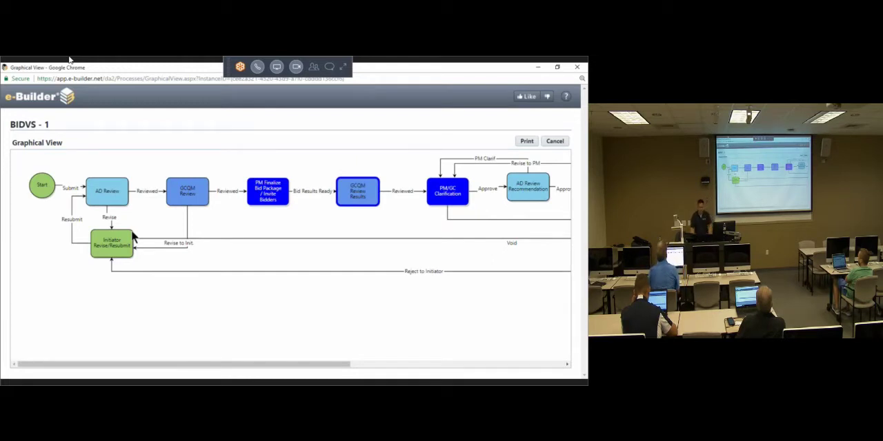
click(125, 249)
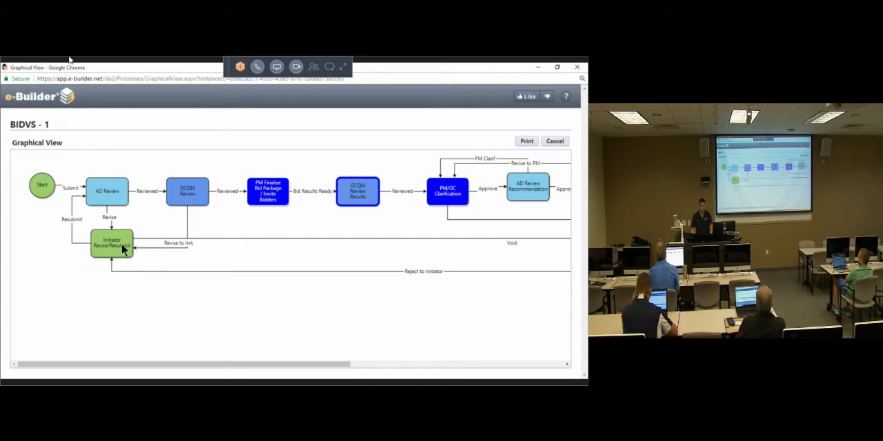
drag(313, 366, 548, 314)
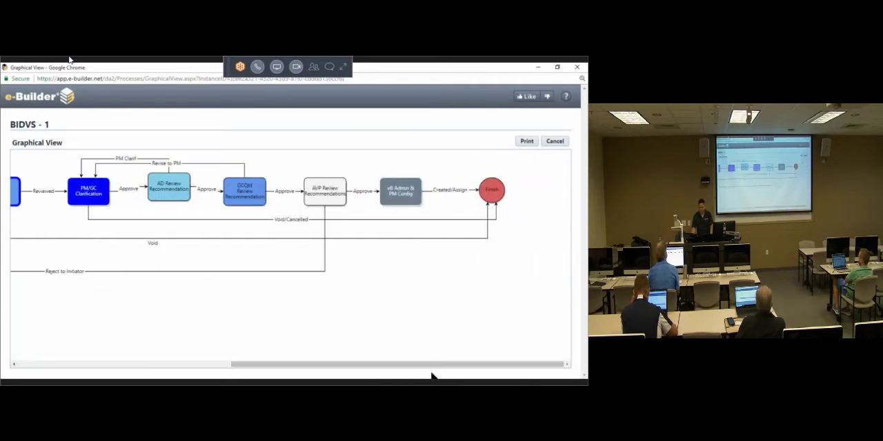
drag(429, 369, 177, 366)
Step: Examine the AD Review step and follow the remaining workflow through to the Finish step
click(111, 202)
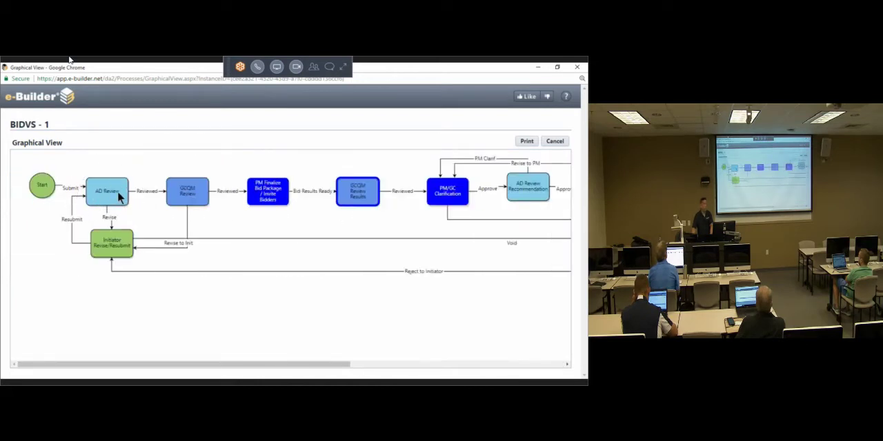
click(118, 193)
click(118, 193)
click(118, 193)
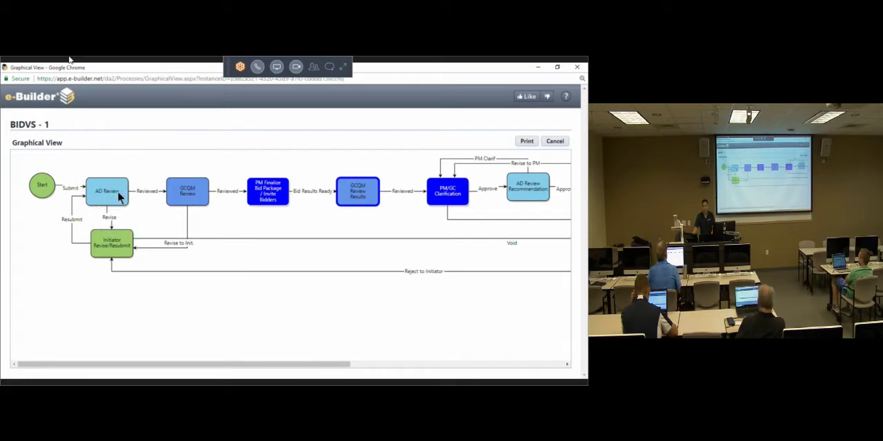
click(118, 193)
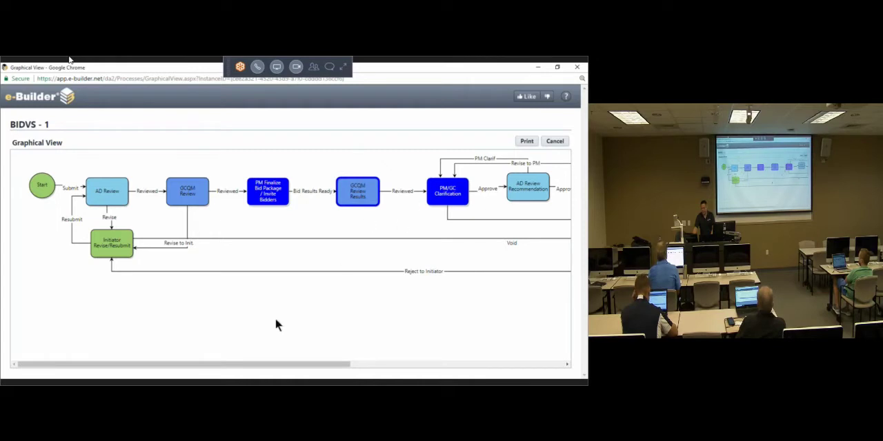
drag(274, 364, 471, 346)
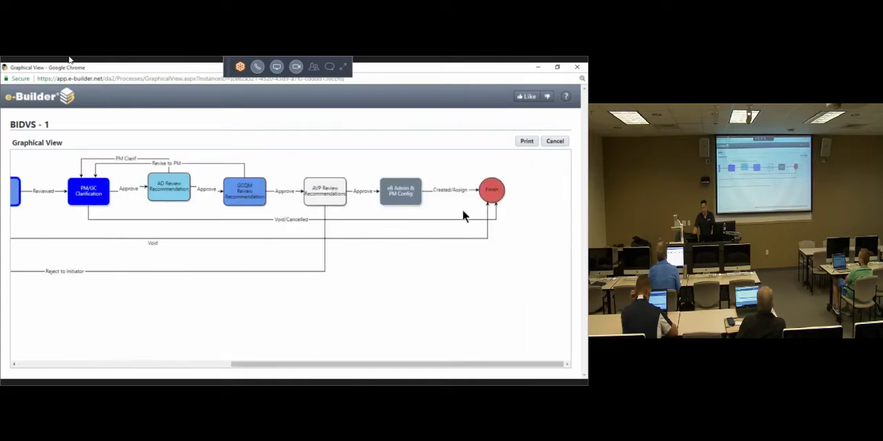
click(491, 193)
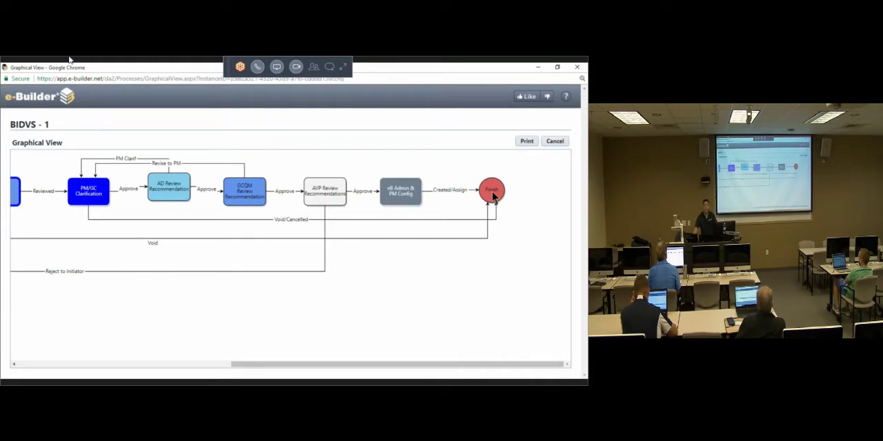
drag(375, 366, 172, 358)
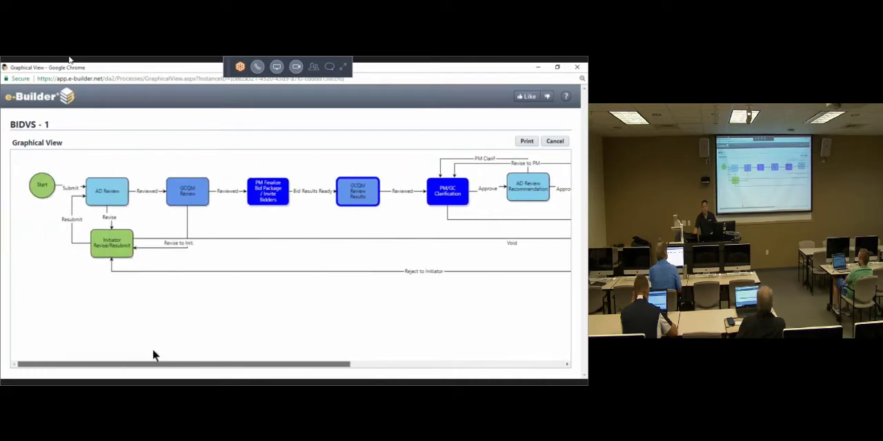
Step: Locate the GCQM Review Results step in the diagram, and close the diagram to return to the bid review details
click(359, 200)
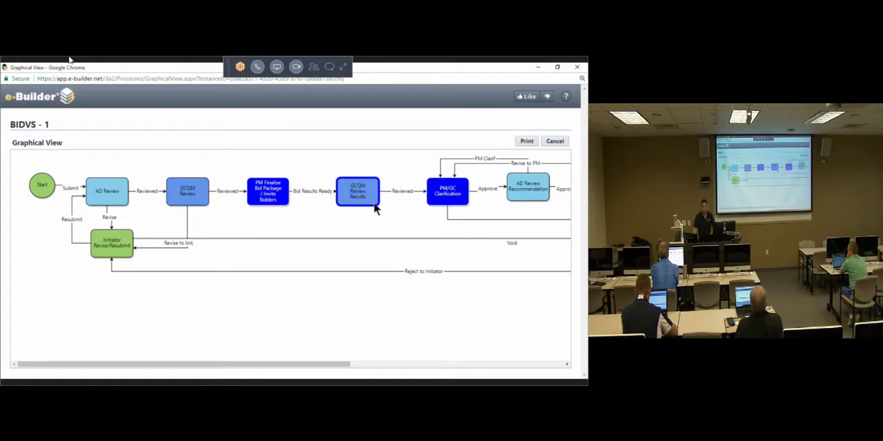
click(576, 67)
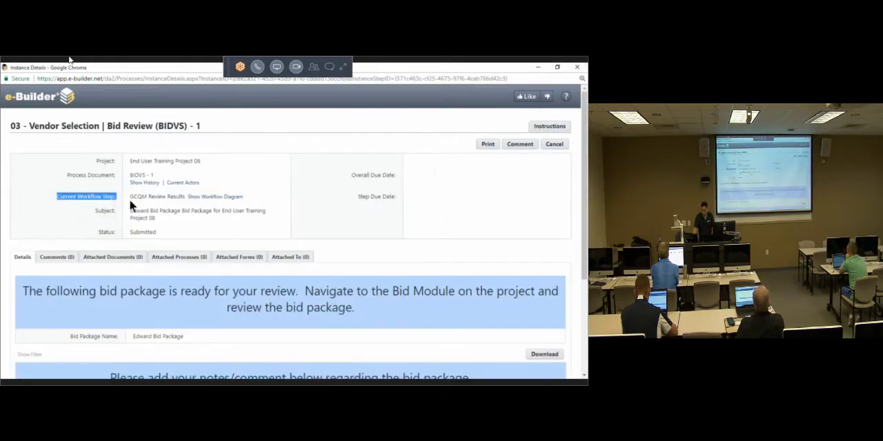
click(136, 199)
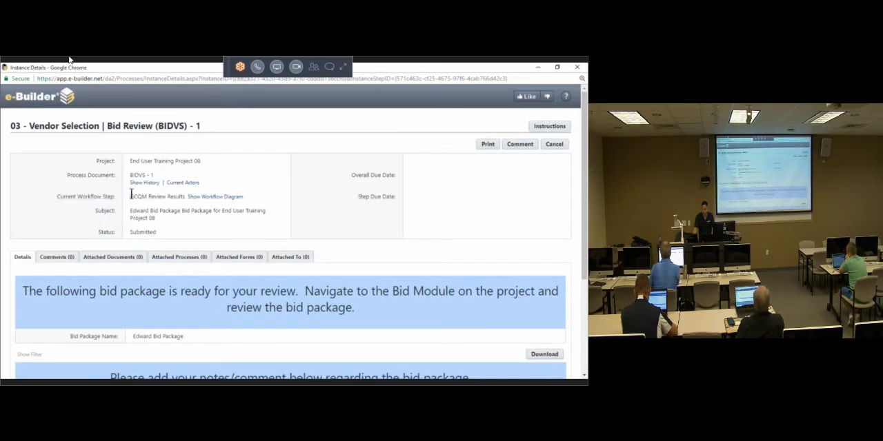
Step: Trace the bid review's workflow diagram from the GCQM Review Results step through to Finish, and close the diagram
drag(131, 196, 184, 200)
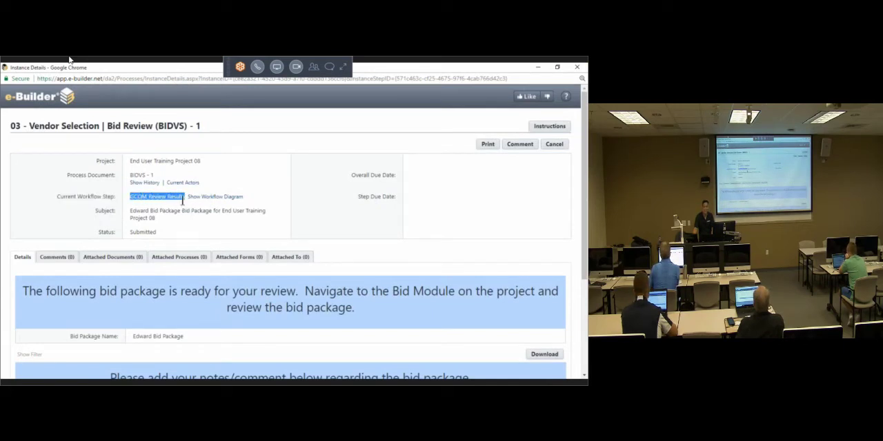
click(213, 197)
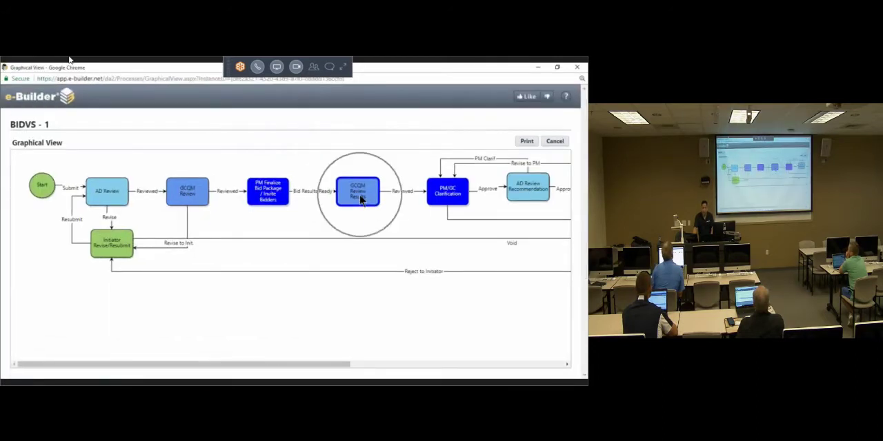
drag(266, 367, 302, 368)
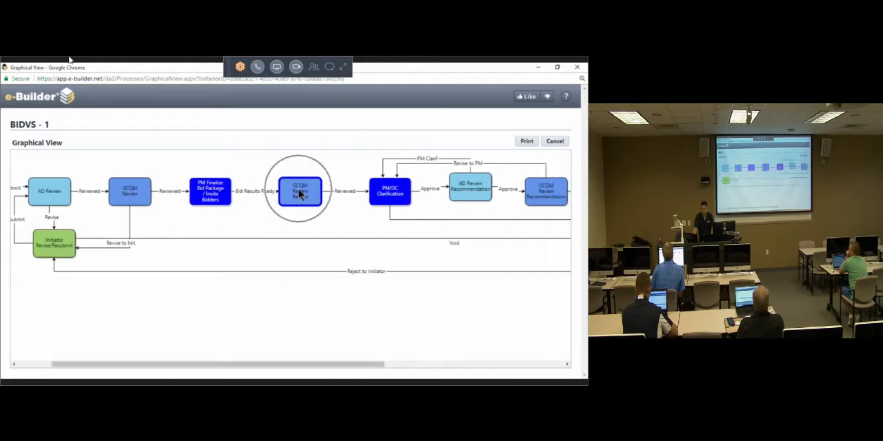
drag(328, 369, 492, 375)
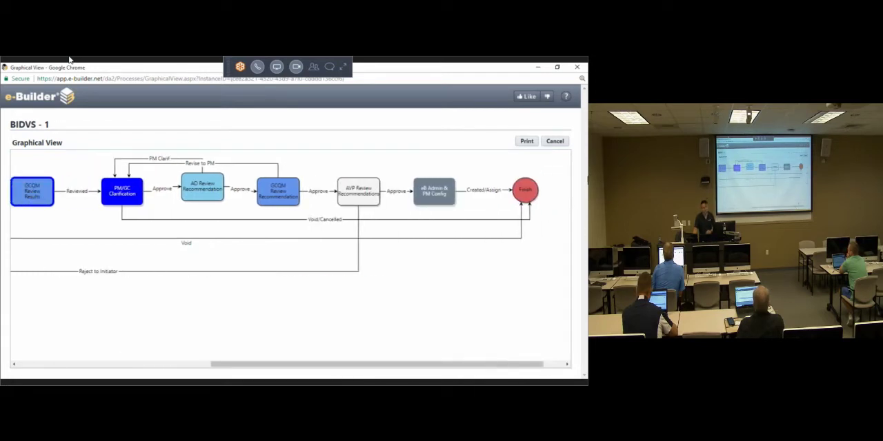
click(576, 67)
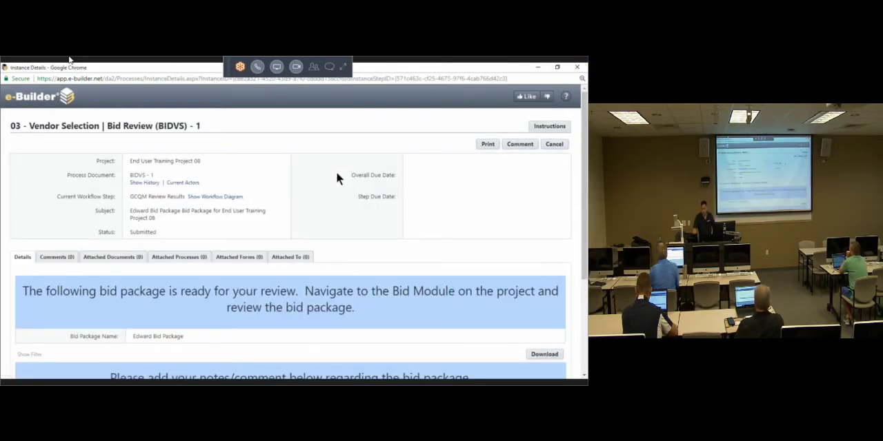
Step: Check the current actors assigned to the bid review's GCQM Review Results step
click(195, 184)
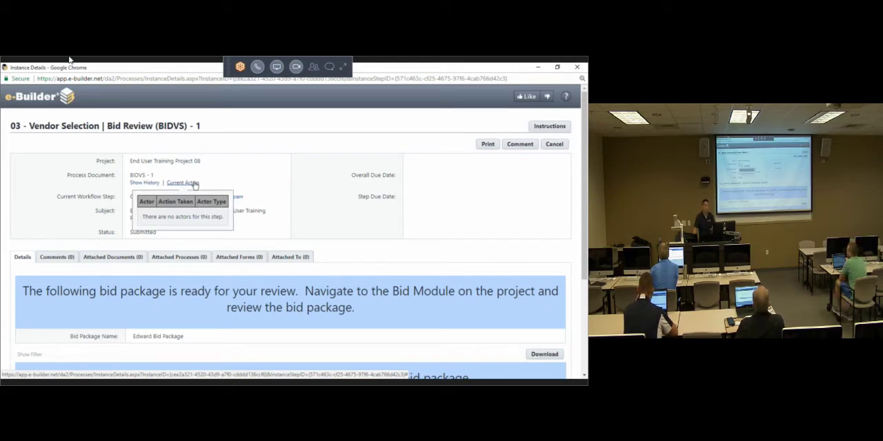
click(208, 214)
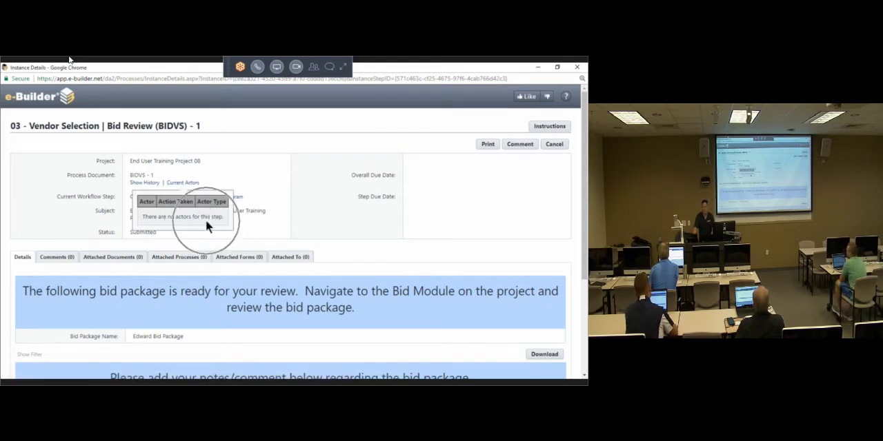
key(ctrl)
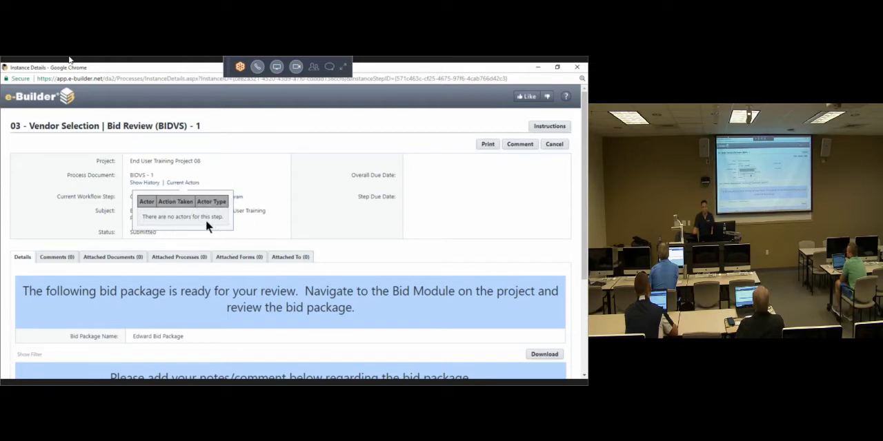
key(ctrl)
key(ctrl)
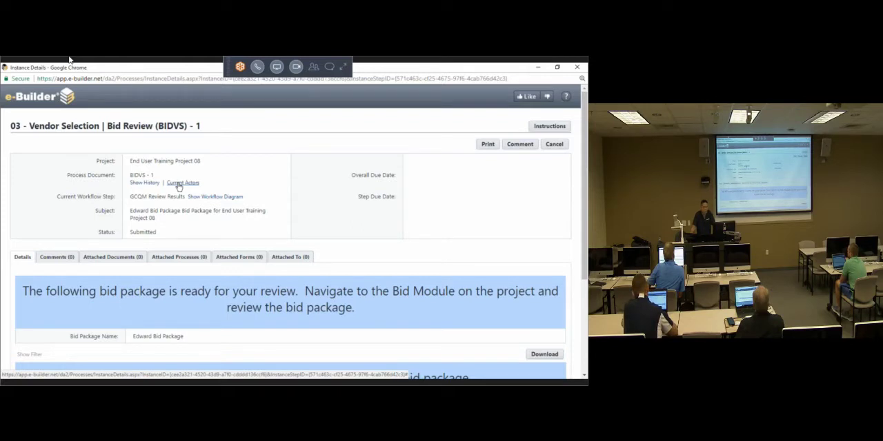
Step: Look over the bid review's details and cancel out of them to return to the project's process list
double_click(340, 238)
scroll(335, 254, down, 4)
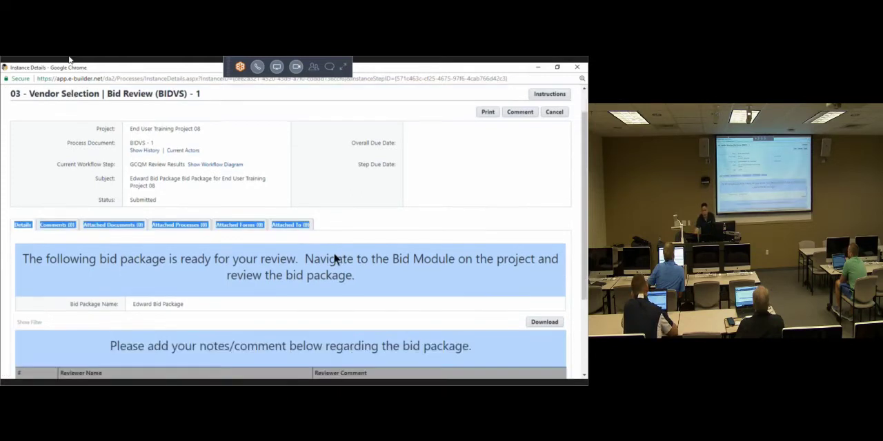
scroll(333, 273, up, 4)
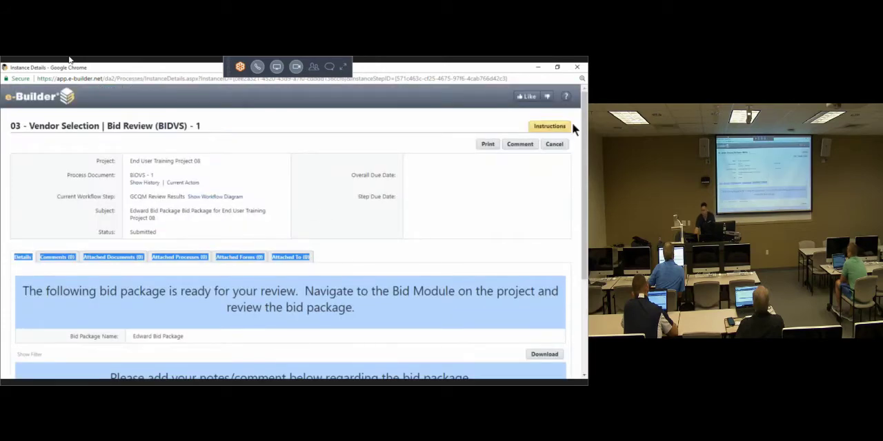
click(552, 146)
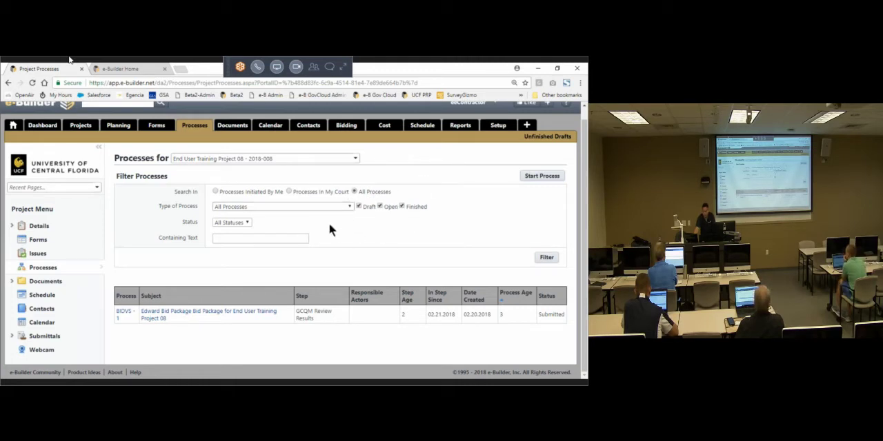
Step: Open the list of processes that can be started on End User Training Project 08
click(528, 176)
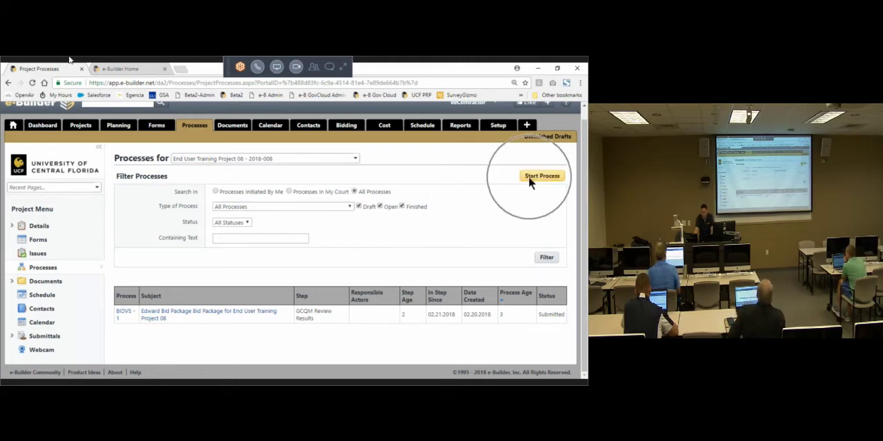
click(528, 176)
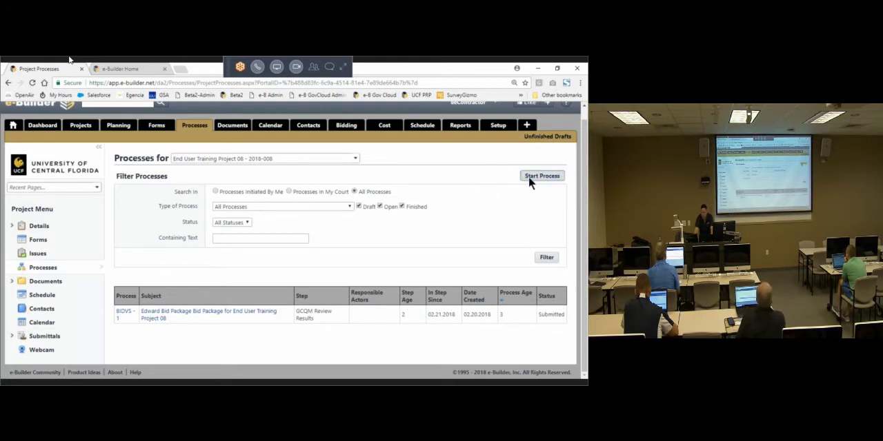
click(528, 175)
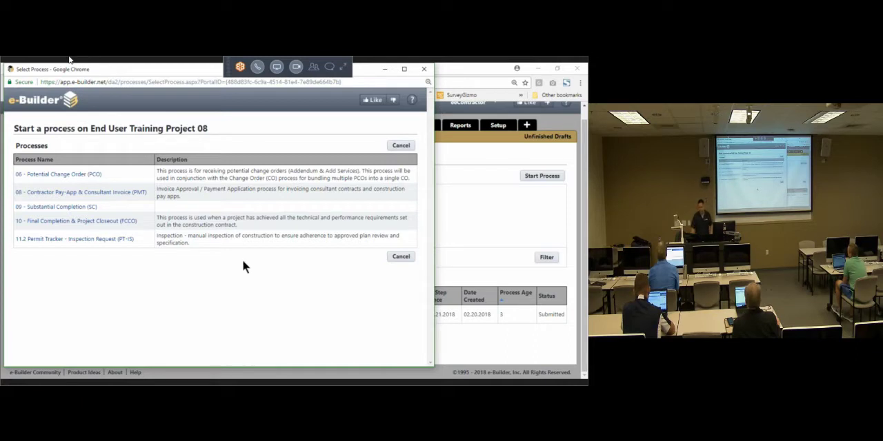
scroll(473, 197, up, 1)
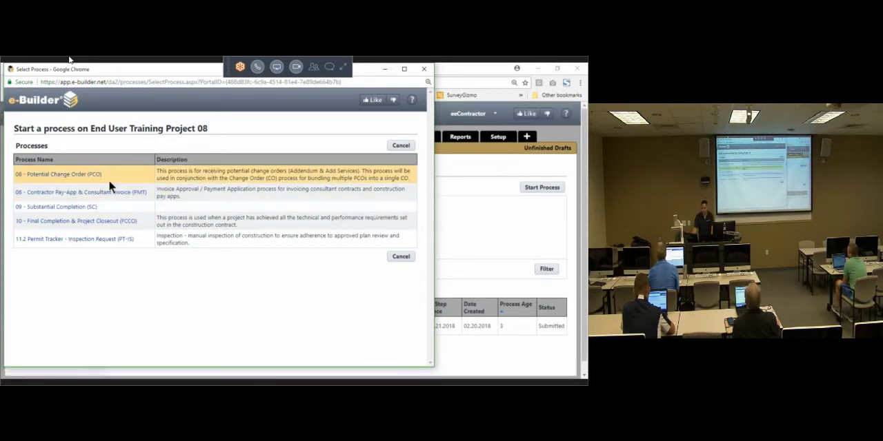
Step: Examine the Potential Change Order (PCO) and Contractor Pay-App & Consultant Invoice (PMT) entries in the list of startable processes
drag(109, 171, 18, 176)
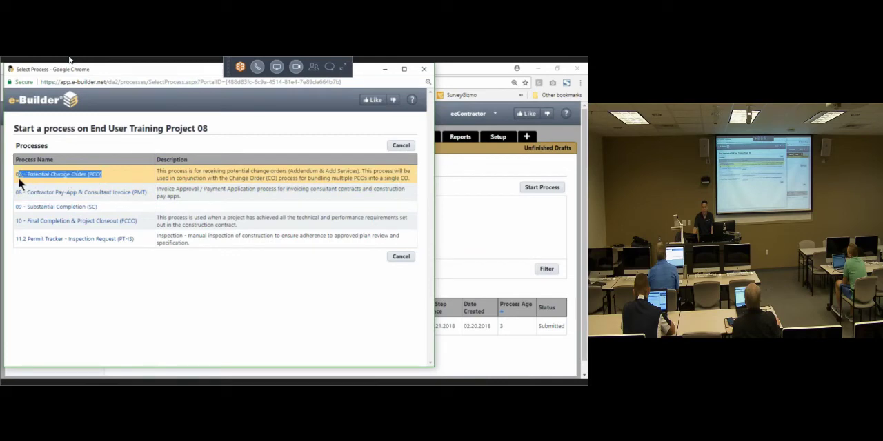
click(116, 176)
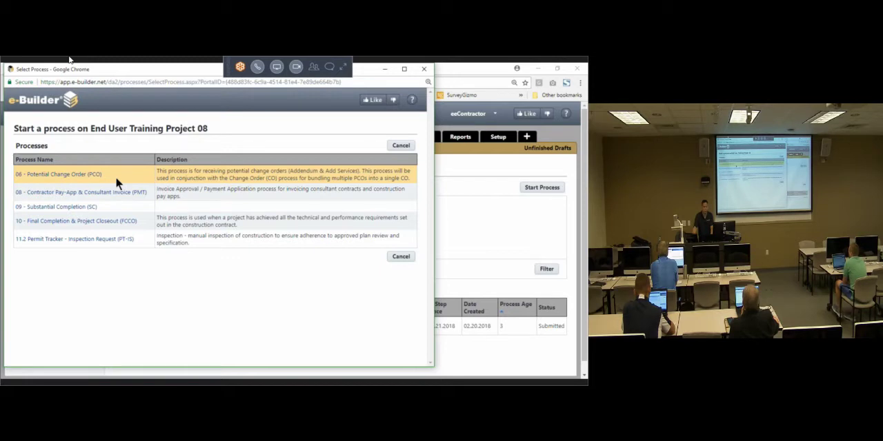
drag(149, 193, 25, 200)
triple_click(169, 195)
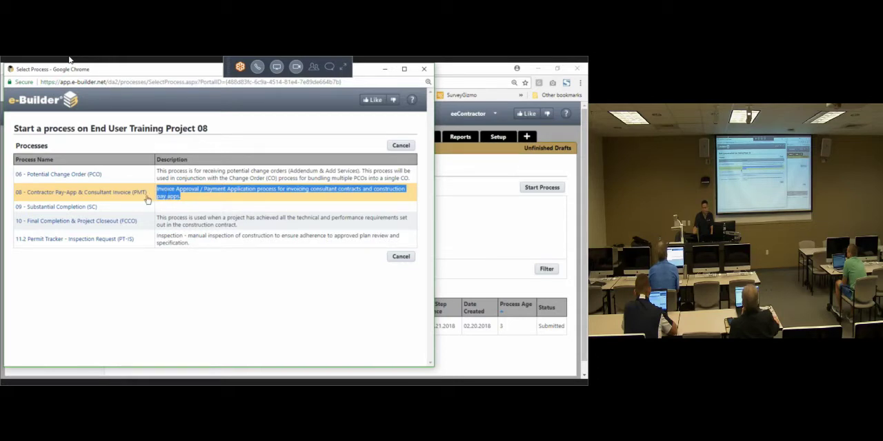
drag(150, 193, 52, 194)
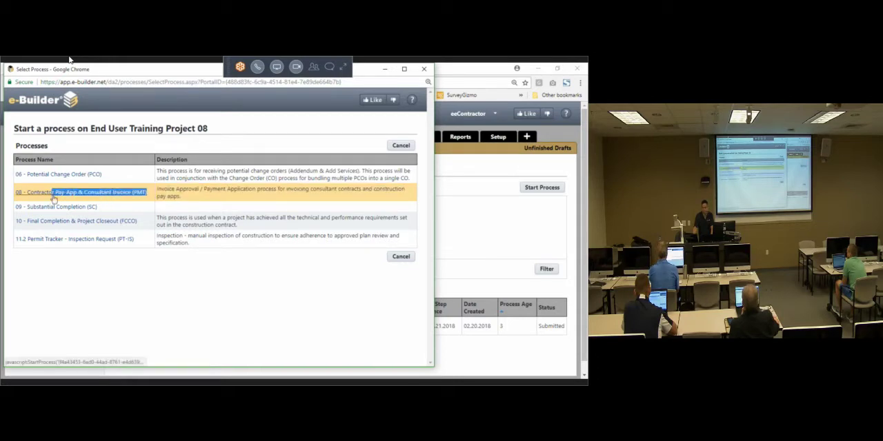
click(236, 196)
Step: Examine the Substantial Completion, Final Completion & Project Closeout, and Permit Tracker - Inspection Request entries in the process list
drag(101, 209, 50, 211)
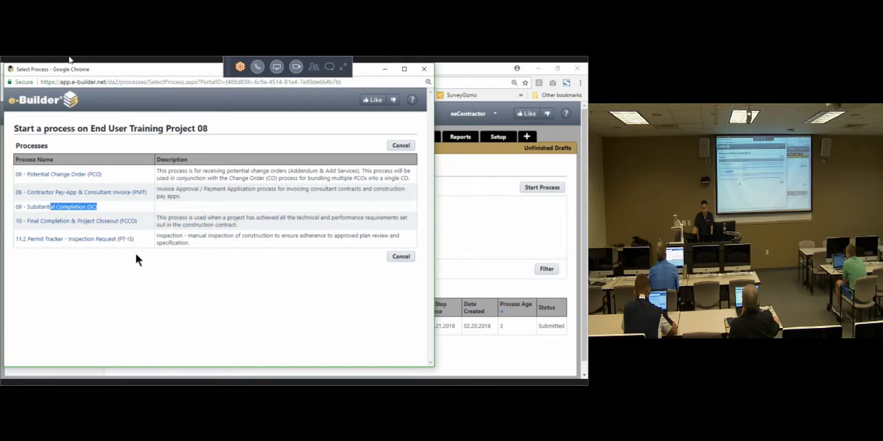
drag(137, 239, 24, 247)
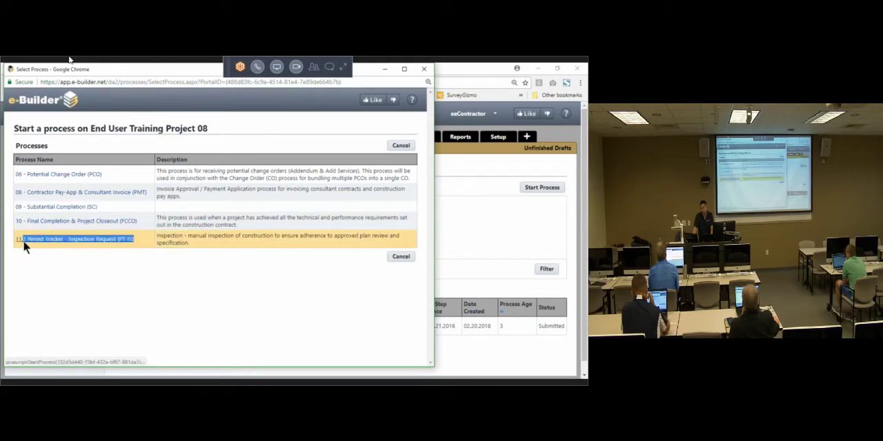
click(80, 266)
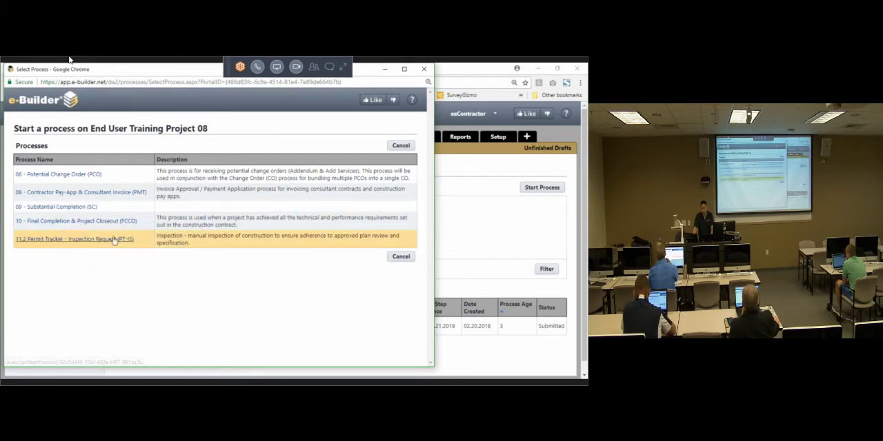
click(139, 236)
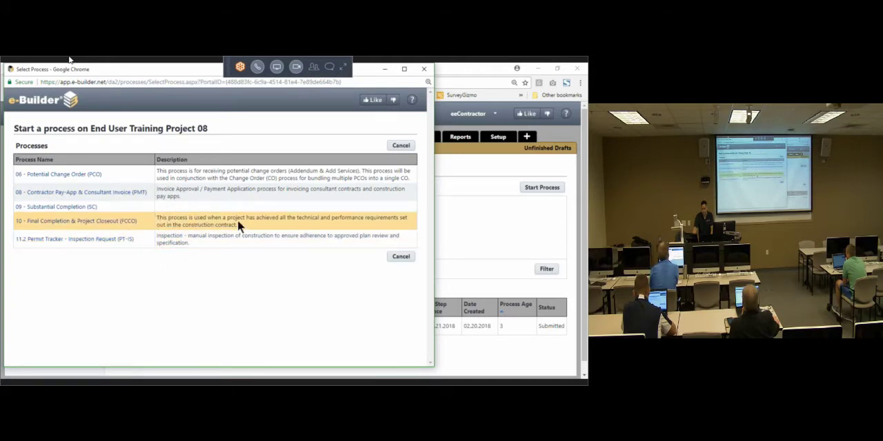
drag(238, 224, 39, 199)
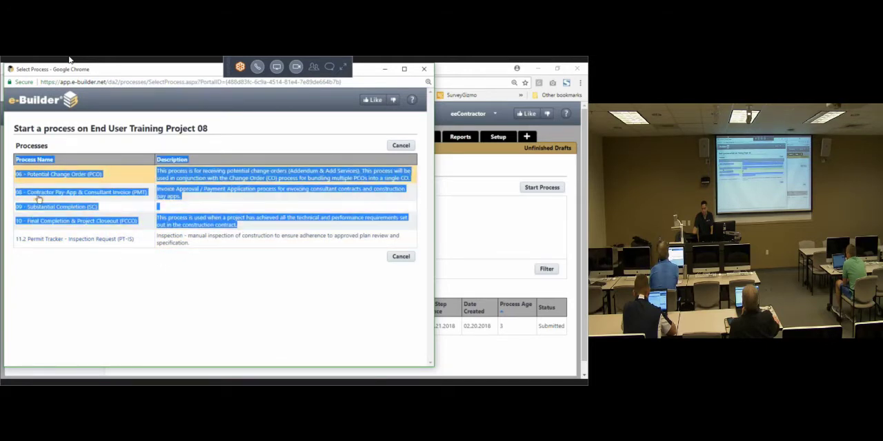
click(114, 173)
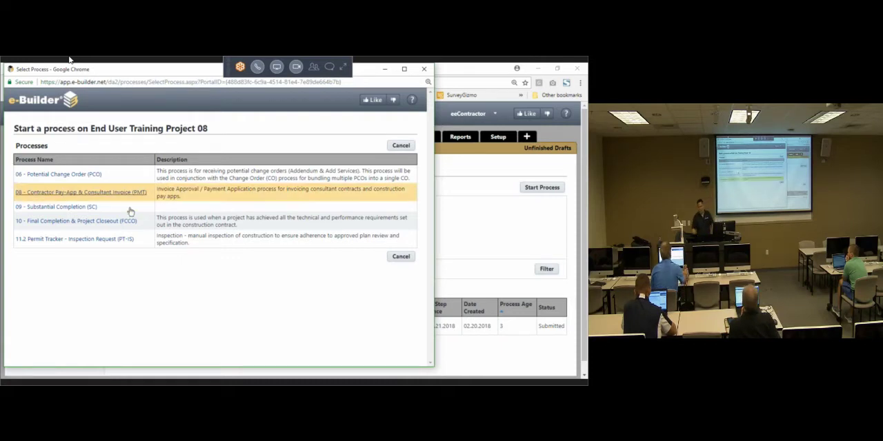
Step: Start the 06 - Potential Change Order (PCO) process and maximize its form window
click(67, 177)
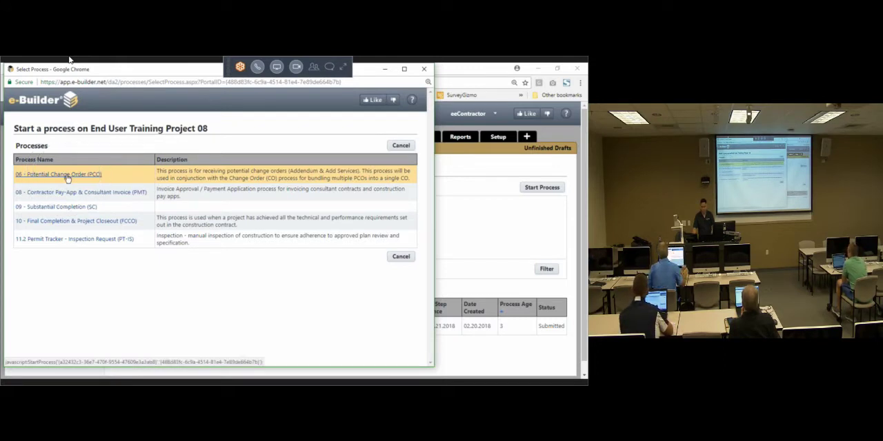
click(66, 176)
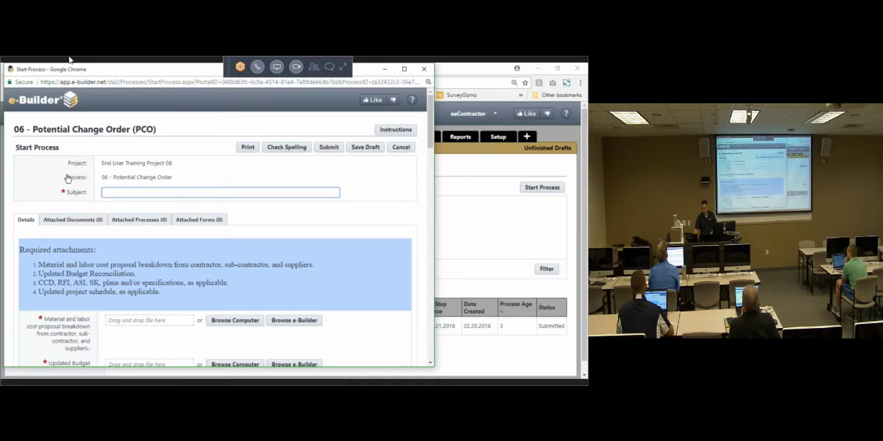
click(404, 68)
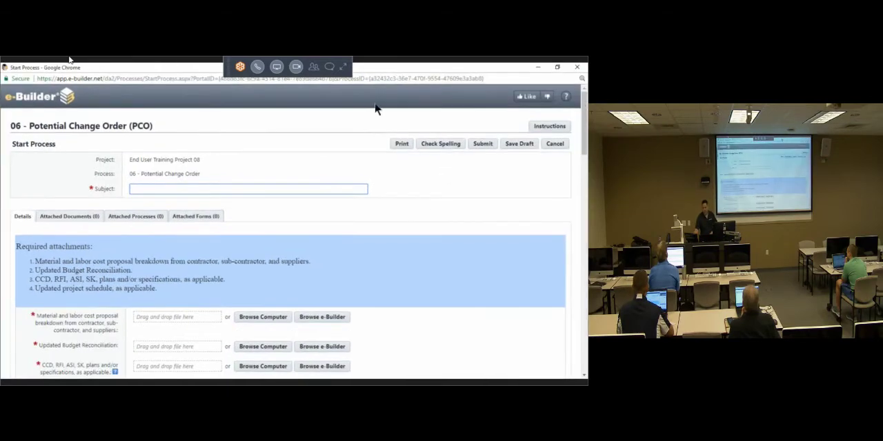
click(348, 121)
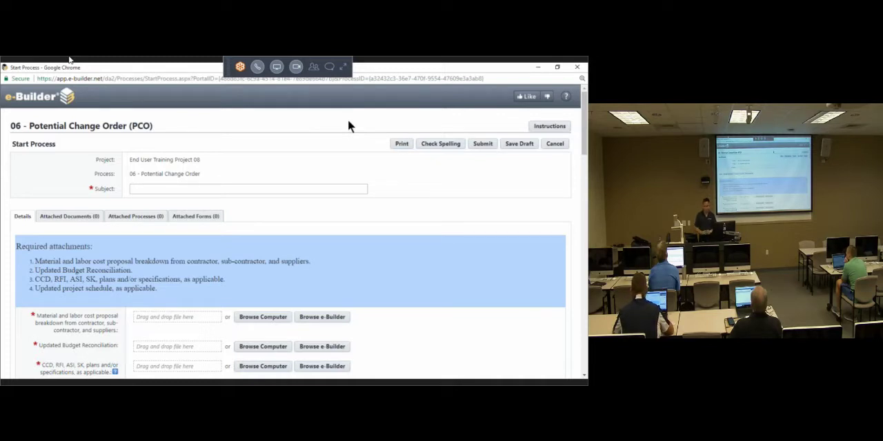
Step: Enter T as the change order's subject and look over the Justification, Instructions and Commitment Change Details sections
click(348, 190)
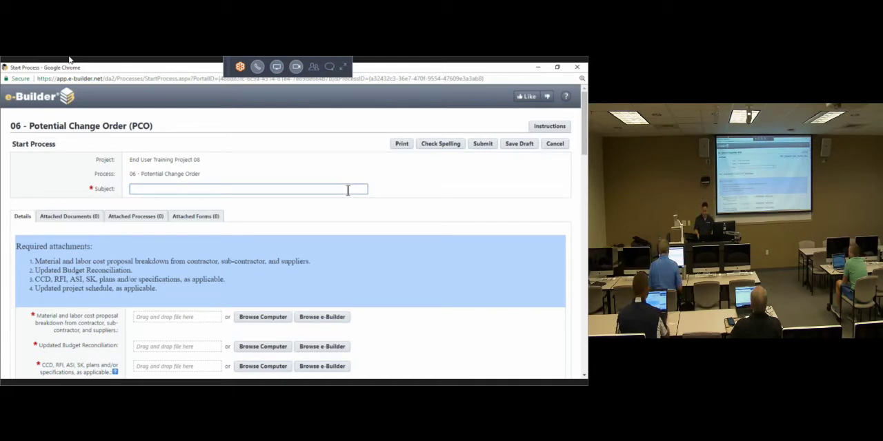
text(T)
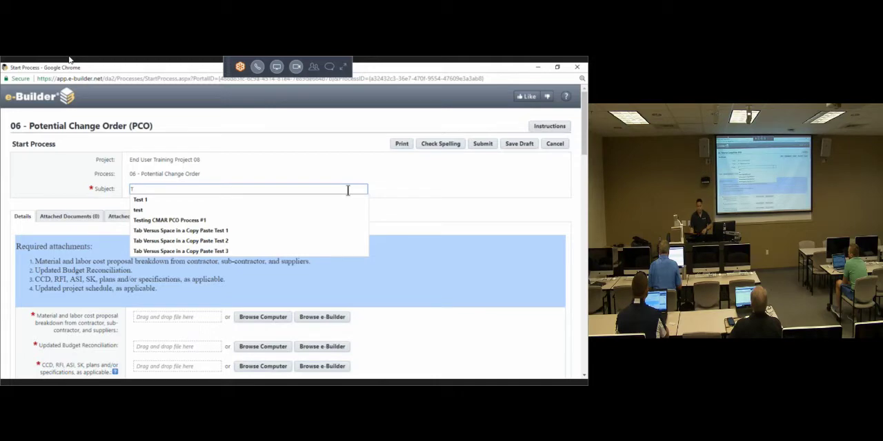
click(451, 243)
scroll(451, 242, down, 4)
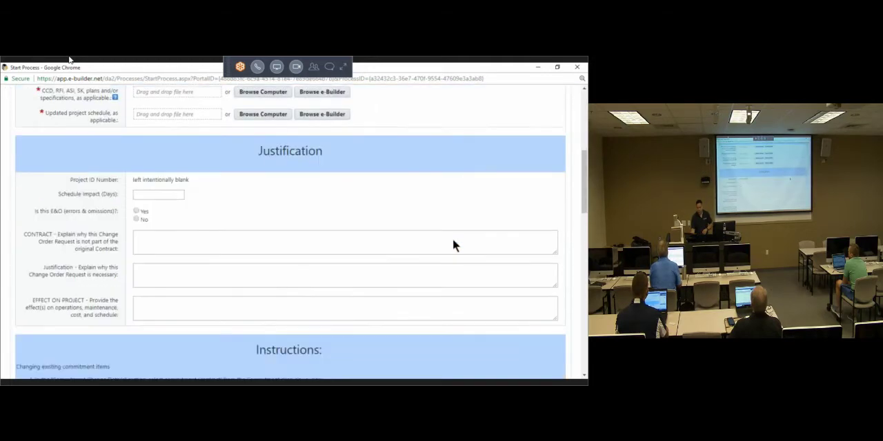
scroll(448, 245, down, 10)
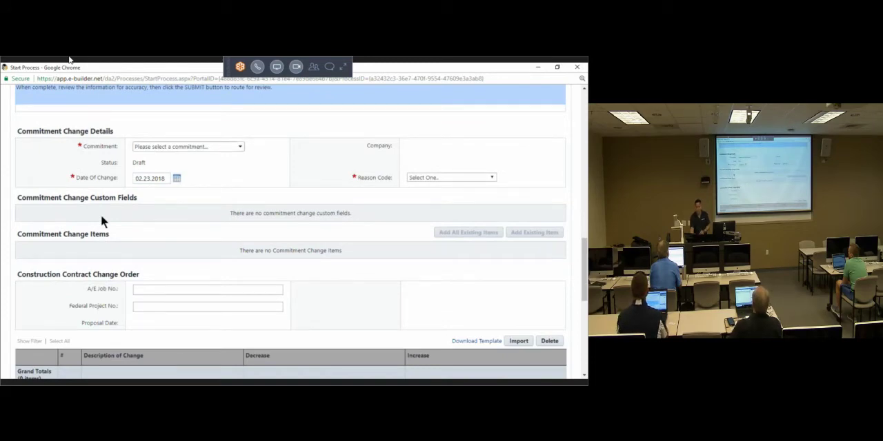
scroll(104, 207, up, 5)
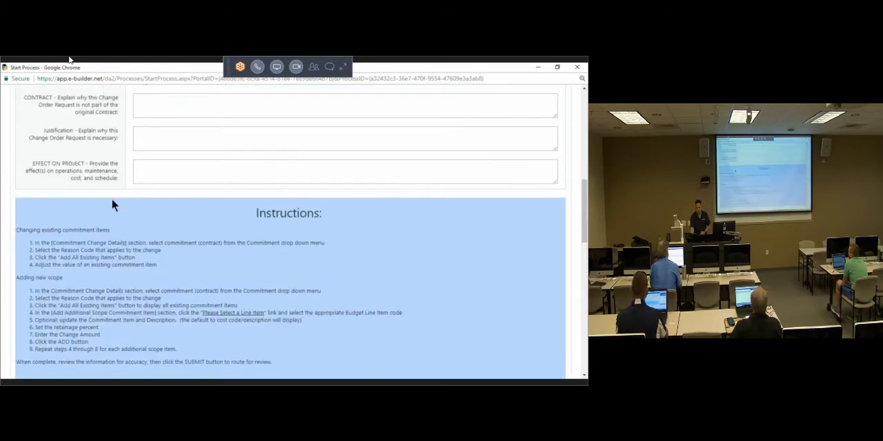
Step: Replace the change order's subject with "Unforseen Issue with the HVAC Unit Needs Replacement"
scroll(113, 202, up, 10)
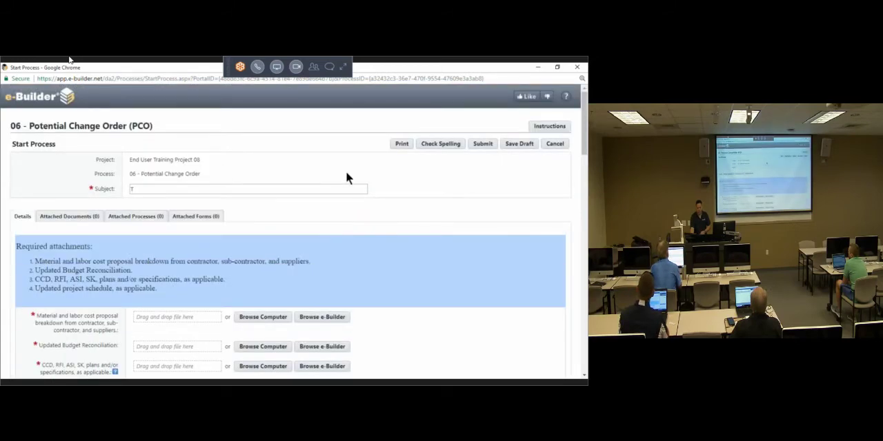
scroll(346, 178, down, 15)
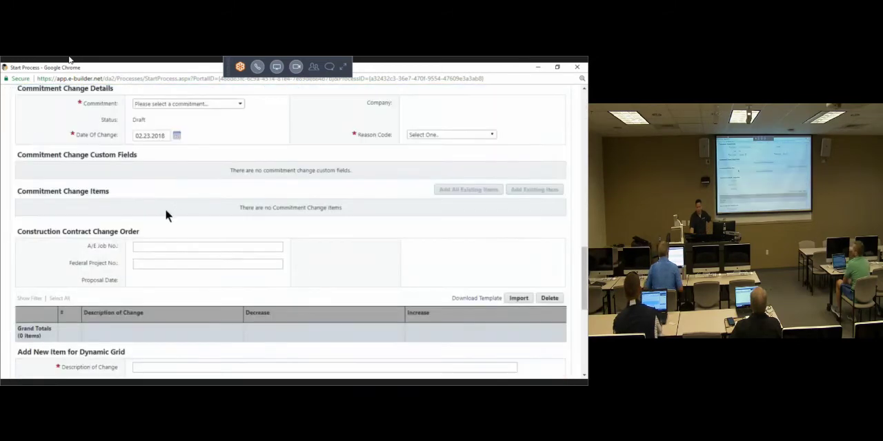
scroll(165, 216, down, 3)
scroll(228, 200, up, 3)
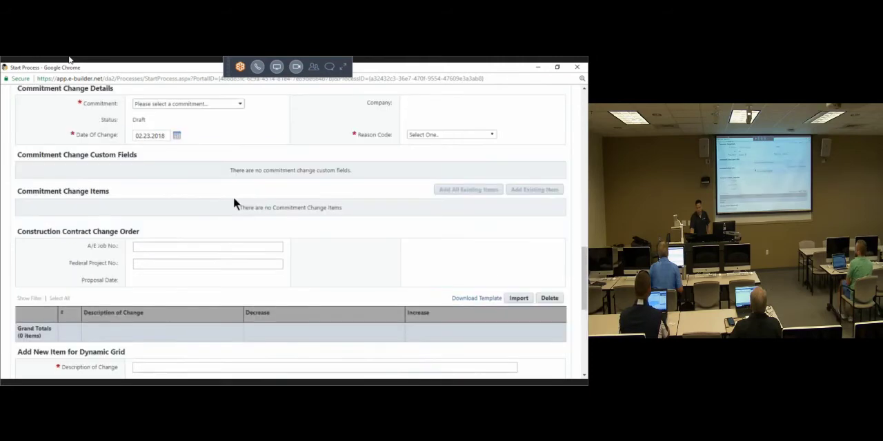
scroll(234, 198, up, 15)
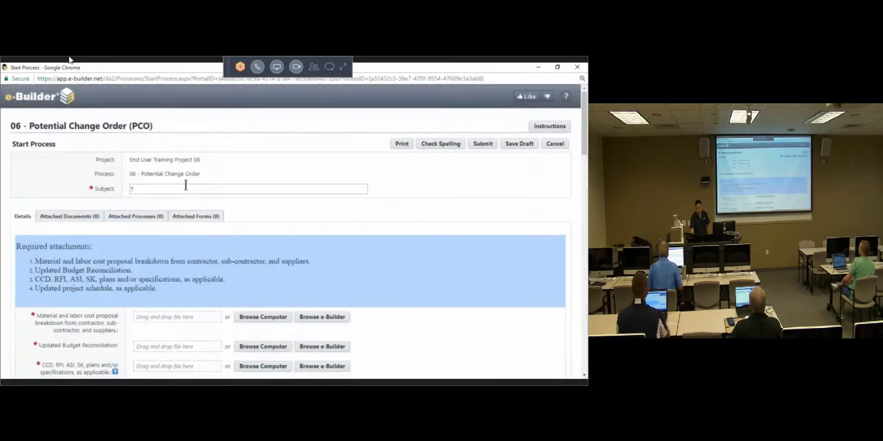
drag(175, 188, 49, 202)
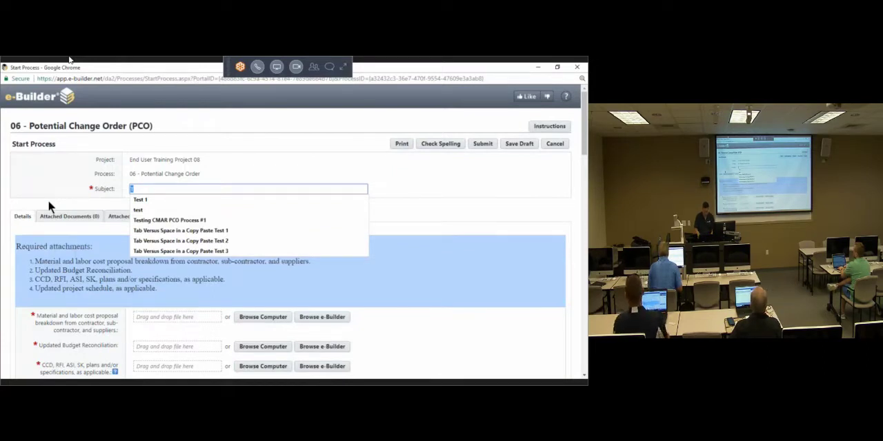
text(Unforsee Issue)
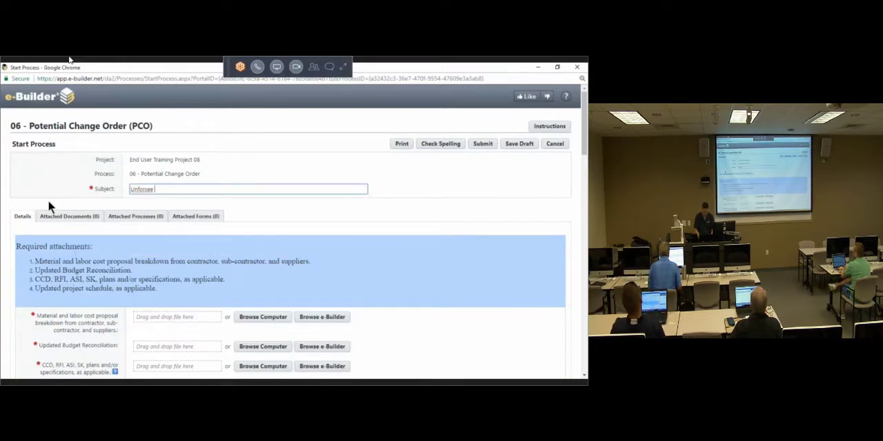
key(BackSpace)
key(BackSpace)
key(BackSpace)
key(BackSpace)
key(BackSpace)
key(BackSpace)
key(BackSpace)
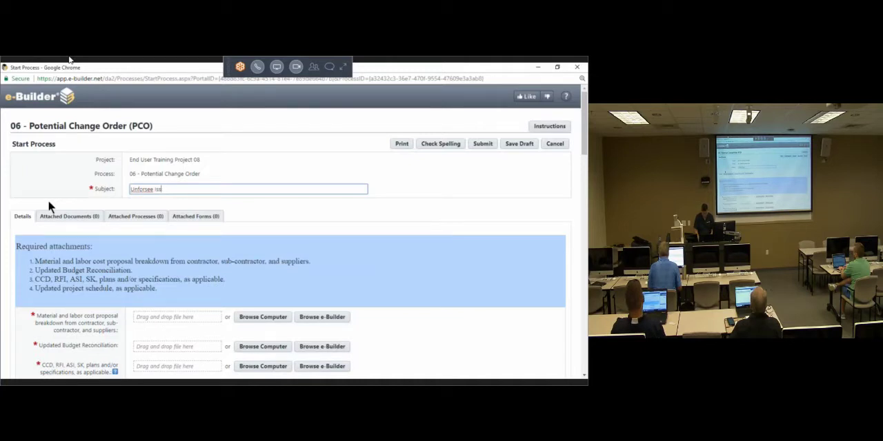
text(en)
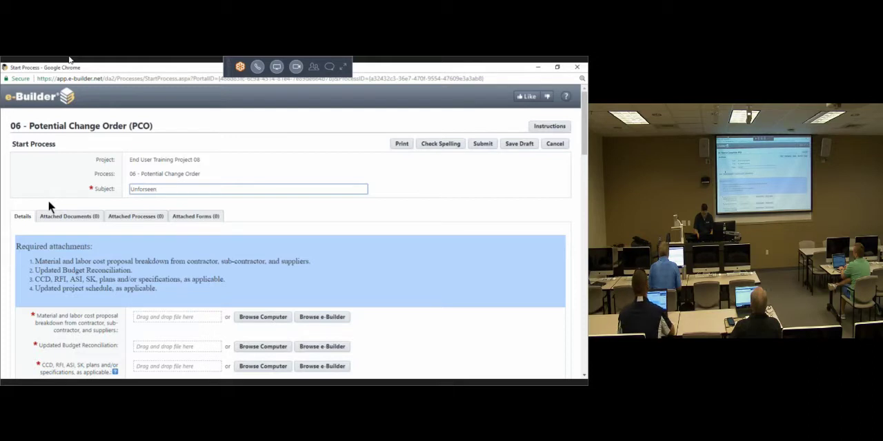
text( Issue)
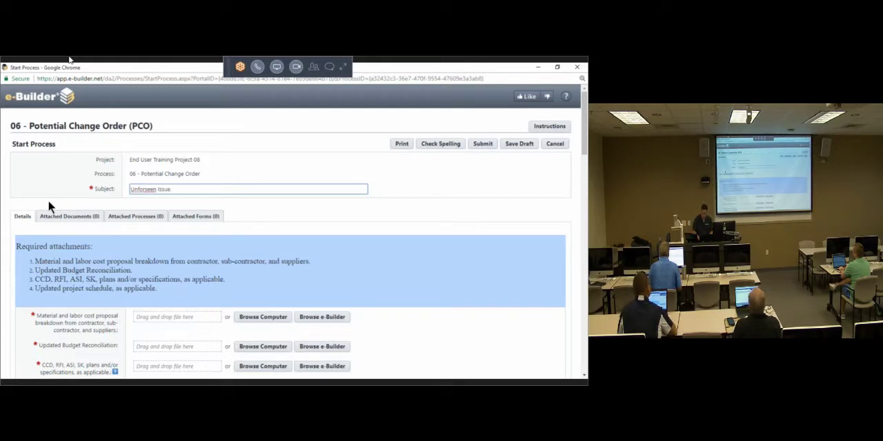
text( with)
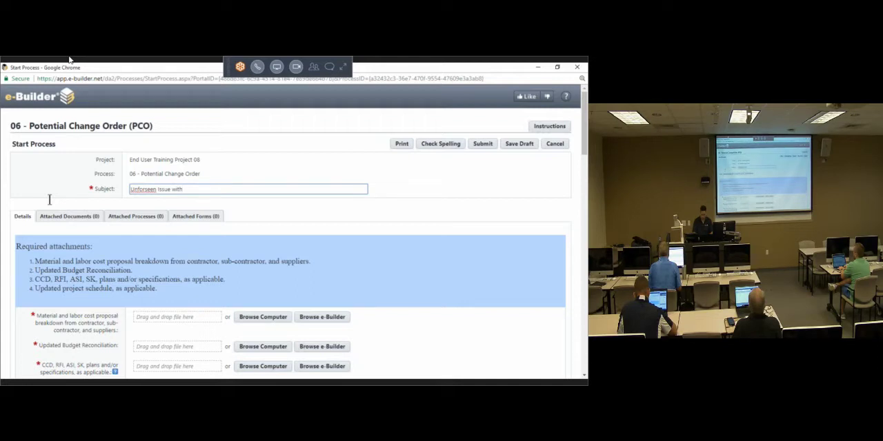
text(the H)
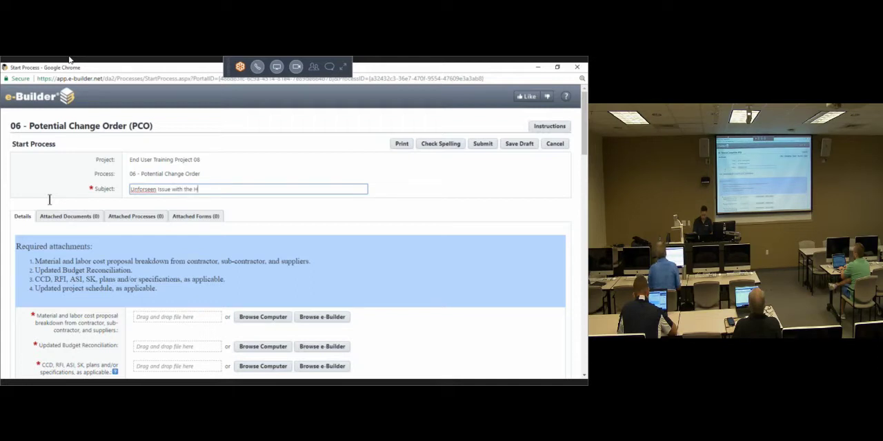
text(VAC Unit)
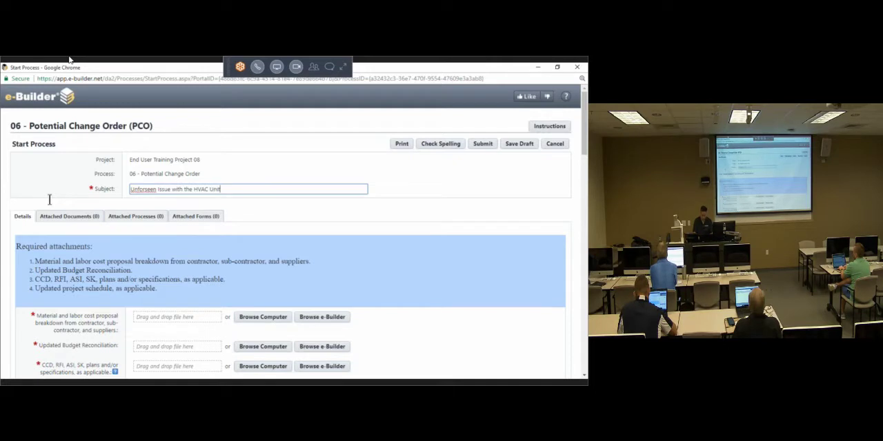
text( Needs Replacement)
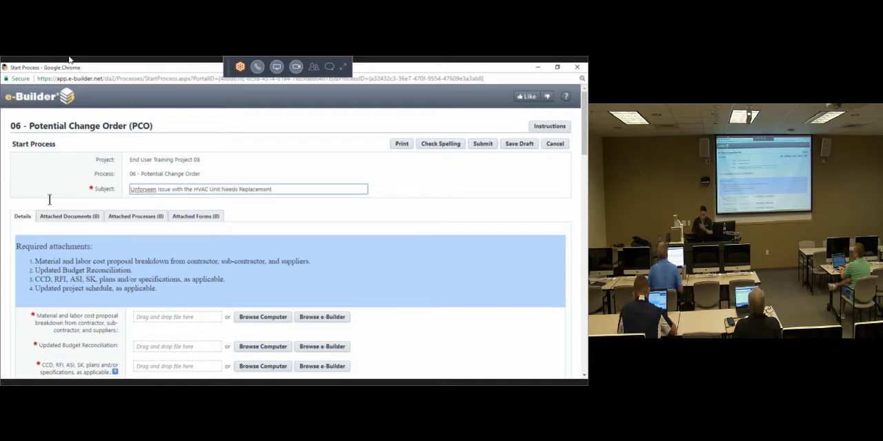
click(360, 205)
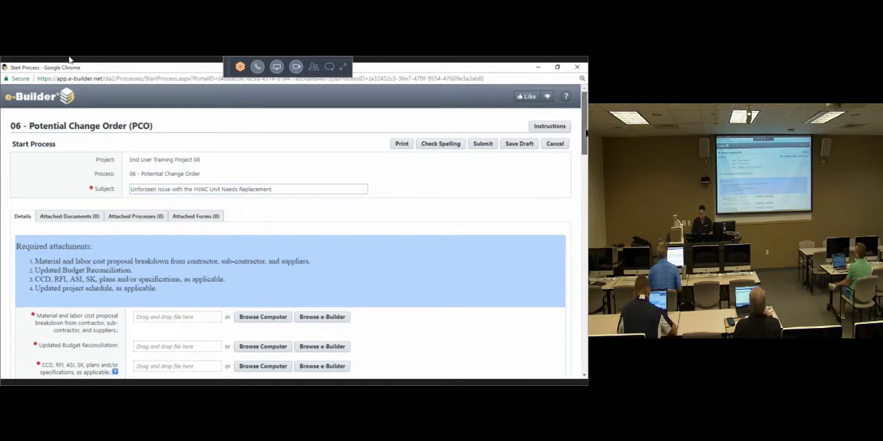
Step: Upload Submittal Register Example 2012.xls from the Documents search results as the material and labor cost proposal breakdown attachment
drag(585, 131, 585, 147)
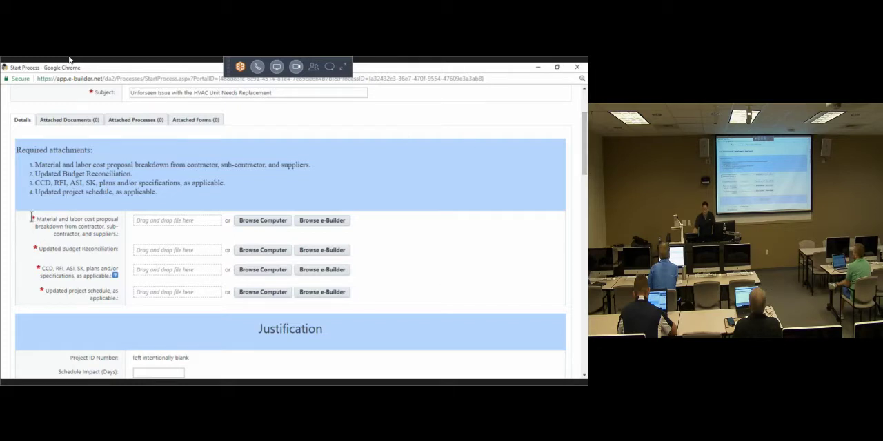
drag(31, 217, 35, 218)
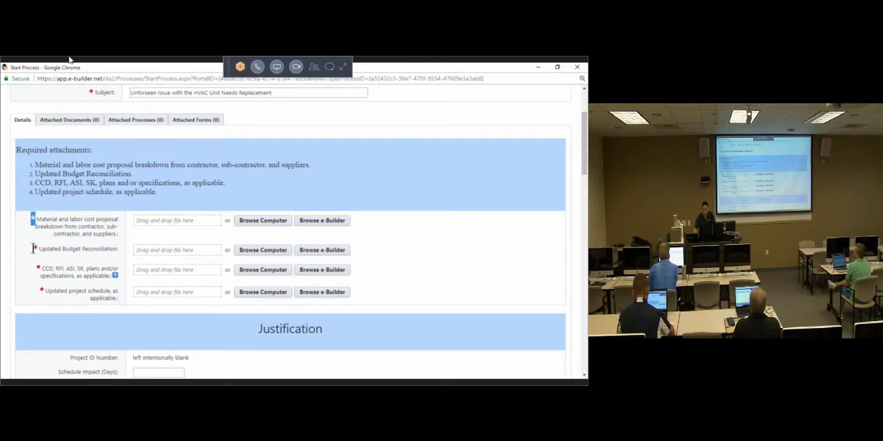
drag(33, 248, 37, 249)
scroll(73, 241, down, 3)
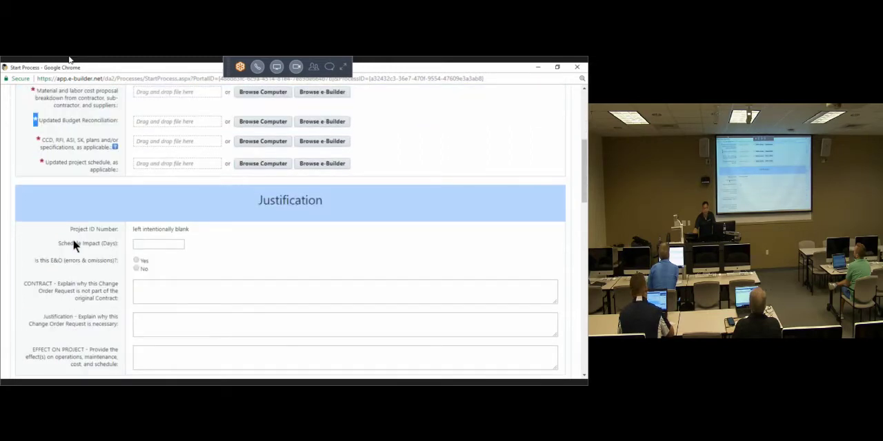
scroll(73, 241, up, 1)
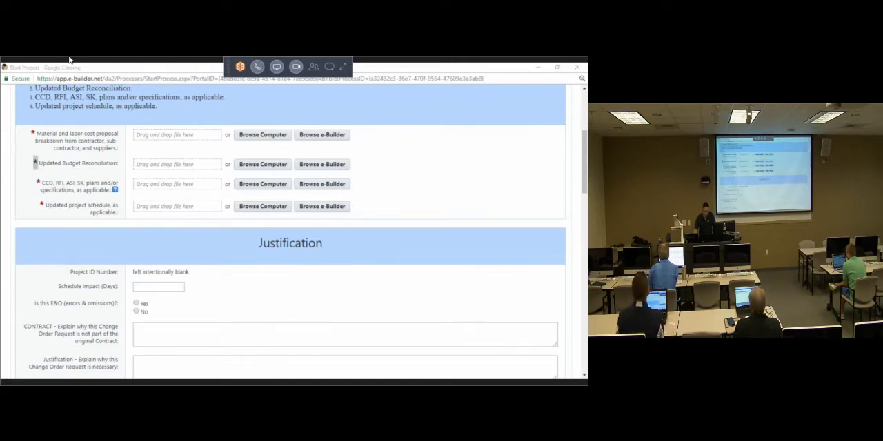
drag(0, 90, 413, 83)
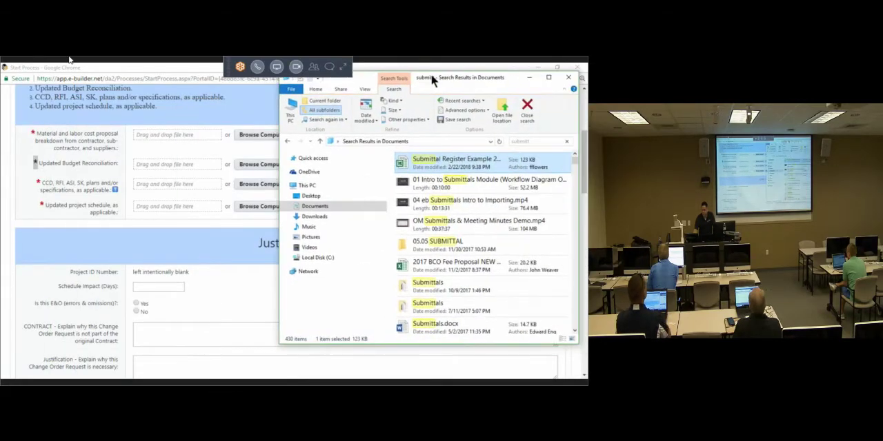
drag(452, 164, 207, 136)
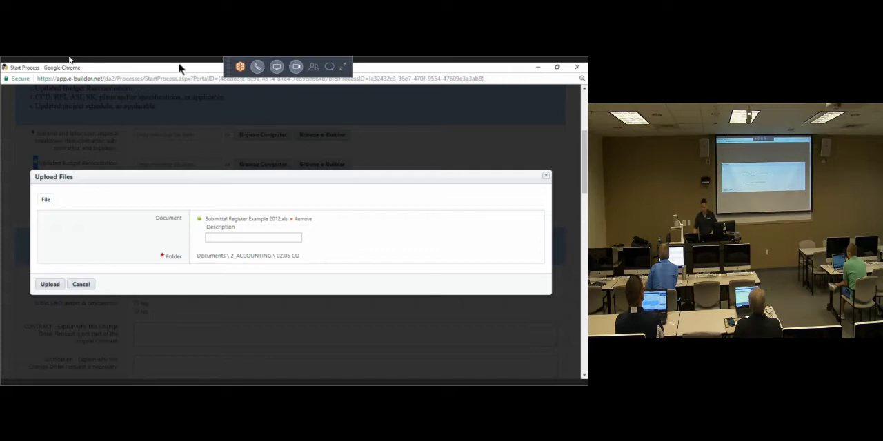
click(53, 289)
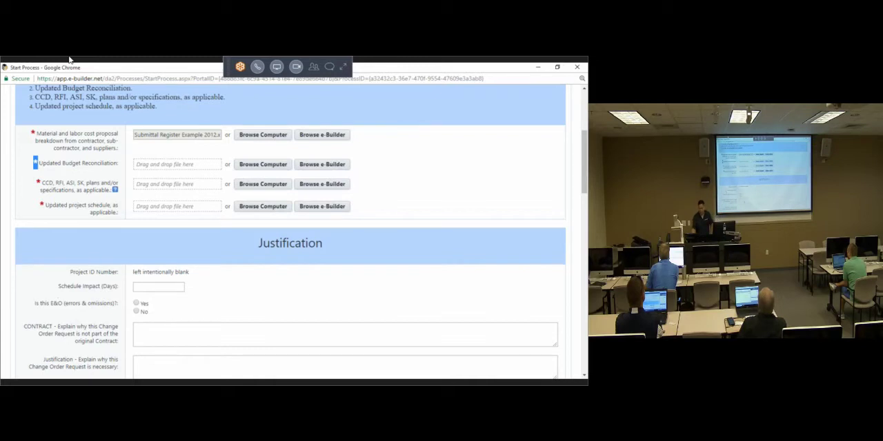
Step: Upload SD Submittal Register.xls from the file search results as the Updated Budget Reconciliation attachment
key(alt+Tab)
scroll(440, 216, down, 1)
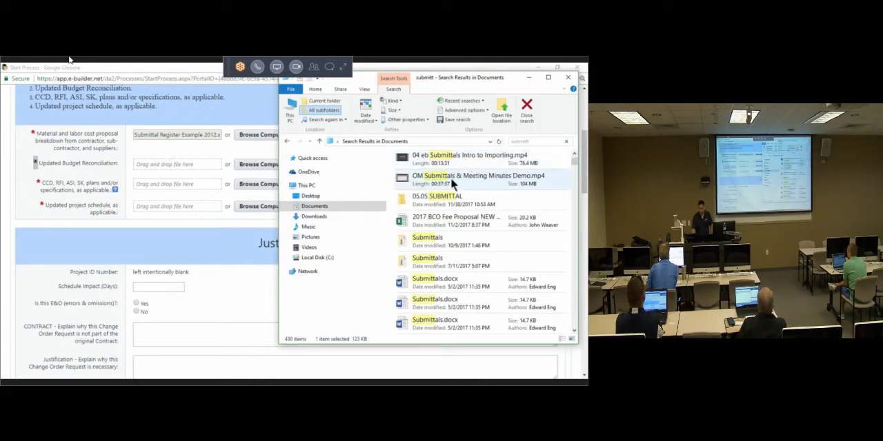
click(452, 181)
scroll(445, 234, down, 5)
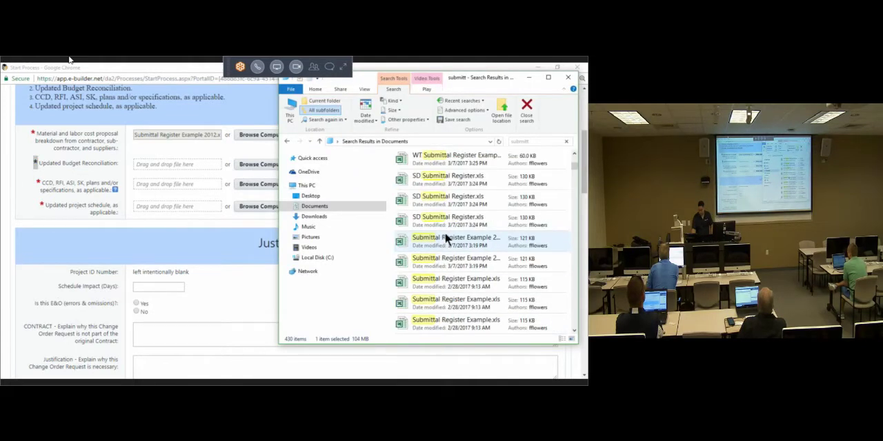
drag(442, 200, 196, 160)
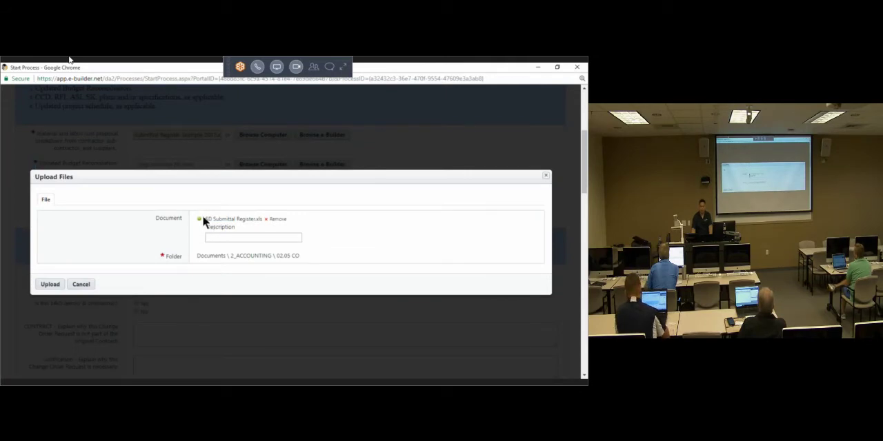
click(51, 286)
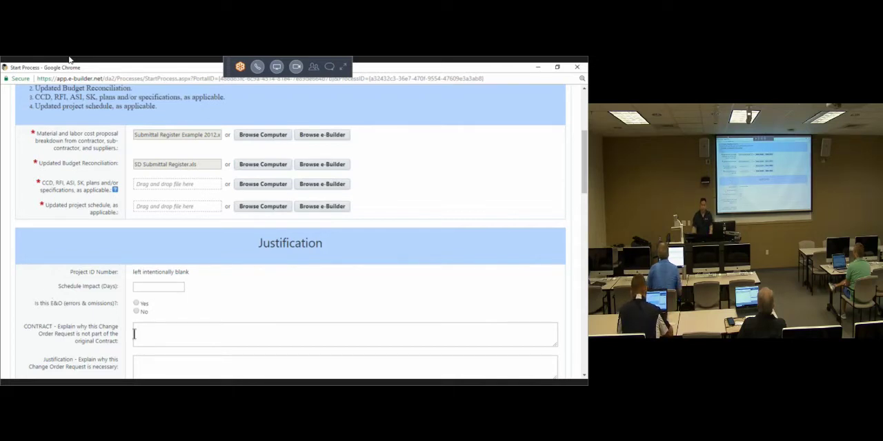
Step: Upload UCF - Project Request Process Requirements.docx as the CCD, RFI, ASI, SK, plans and/or specifications attachment
key(alt+Tab)
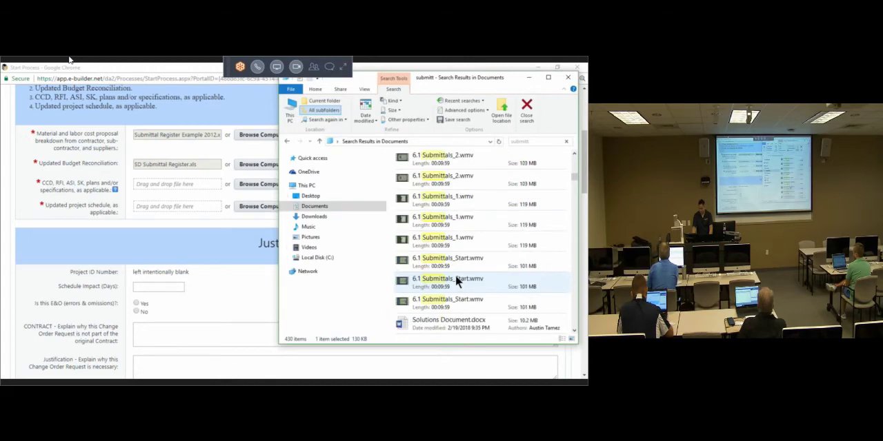
drag(443, 238, 184, 183)
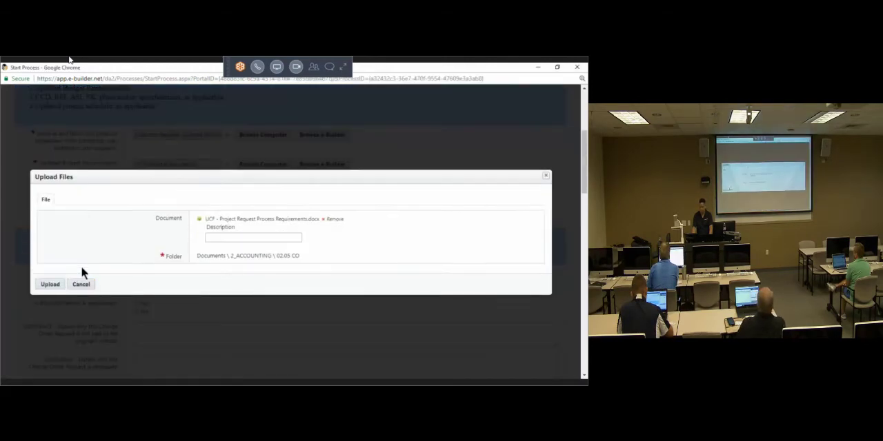
click(53, 289)
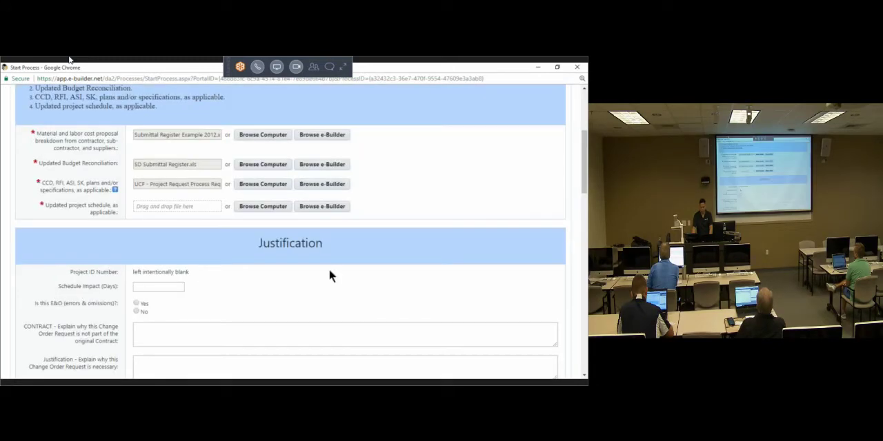
Step: Upload UCF - Project Request Process Requirements.docx as the Updated project schedule attachment
key(alt+Tab)
scroll(460, 285, down, 5)
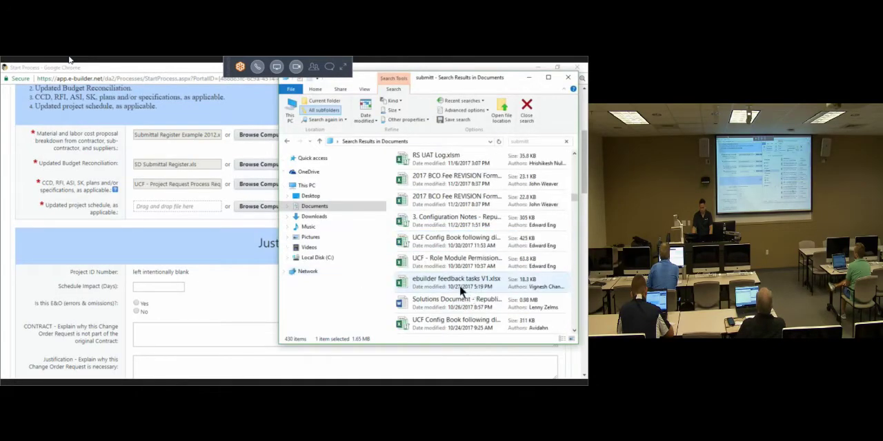
scroll(442, 262, up, 4)
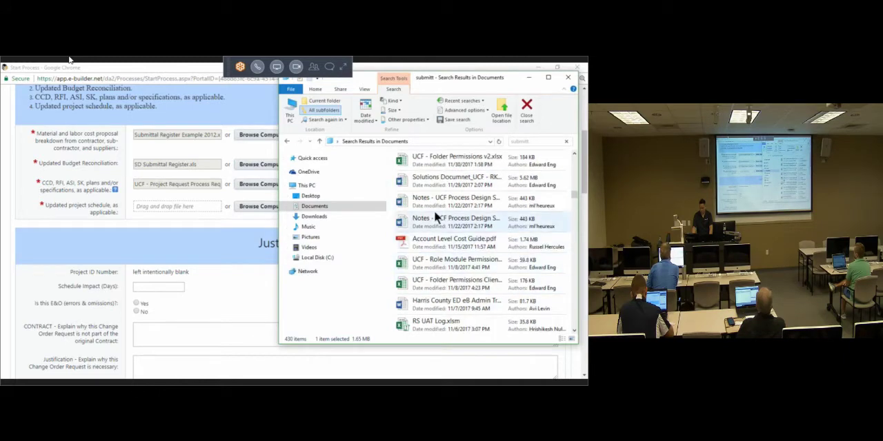
scroll(445, 211, up, 3)
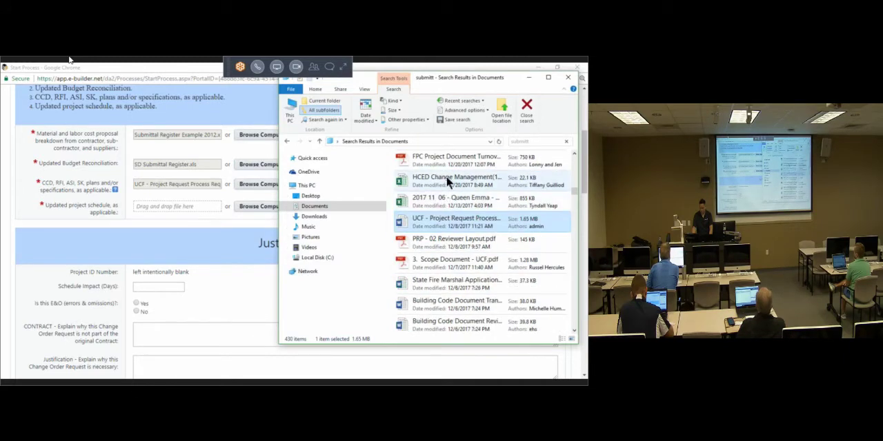
scroll(448, 211, up, 3)
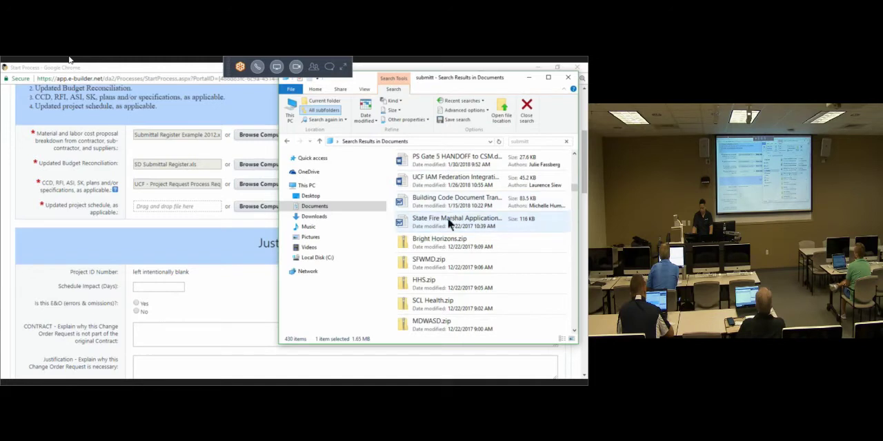
scroll(448, 241, down, 2)
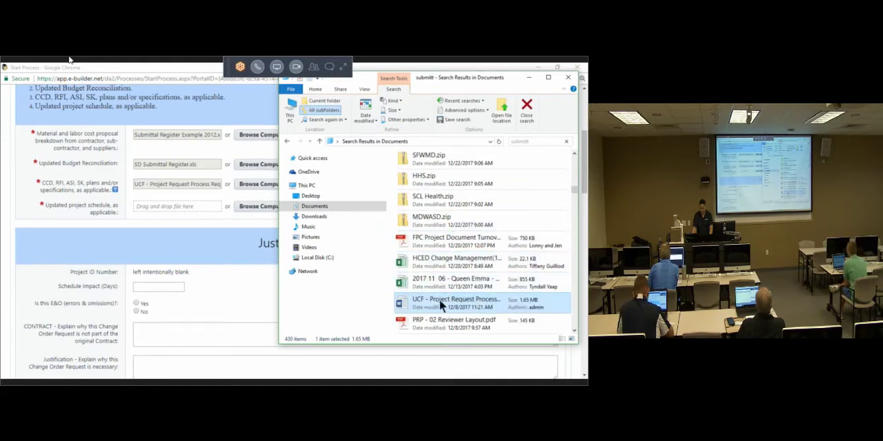
drag(439, 299, 176, 206)
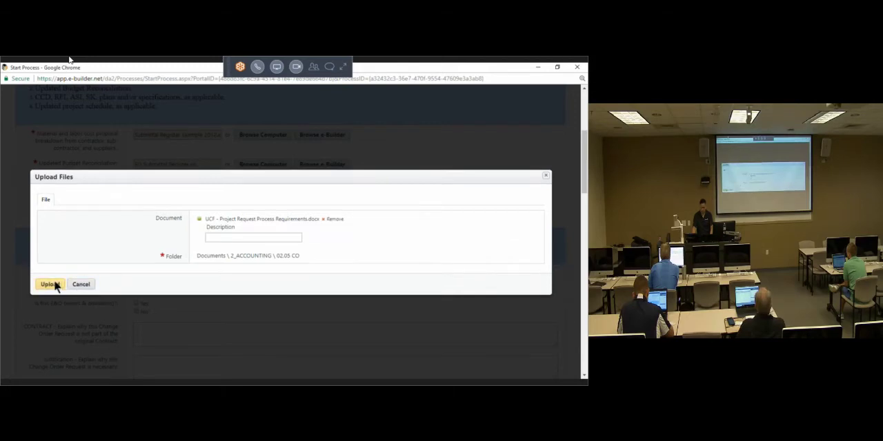
click(55, 284)
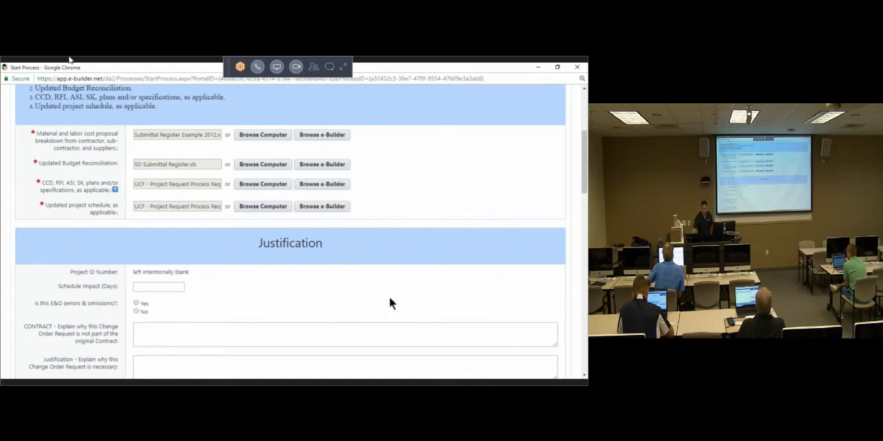
Step: Set the schedule impact to 8 days and answer No to the errors and omissions question in the Justification section
scroll(438, 250, down, 1)
scroll(438, 246, down, 3)
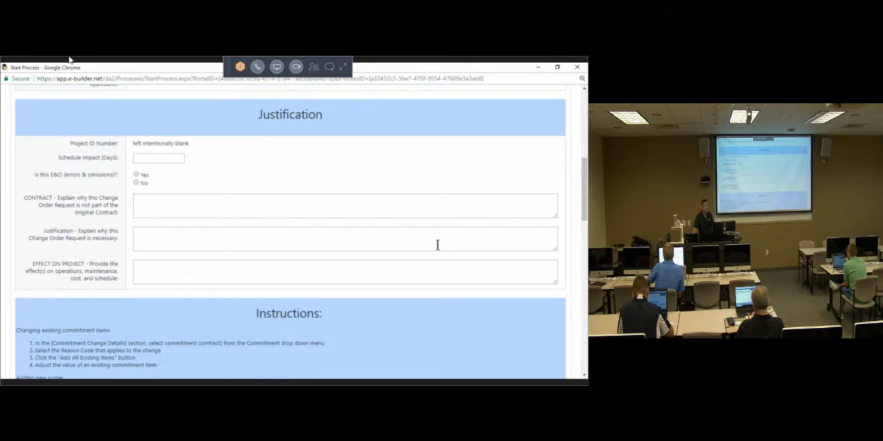
click(174, 159)
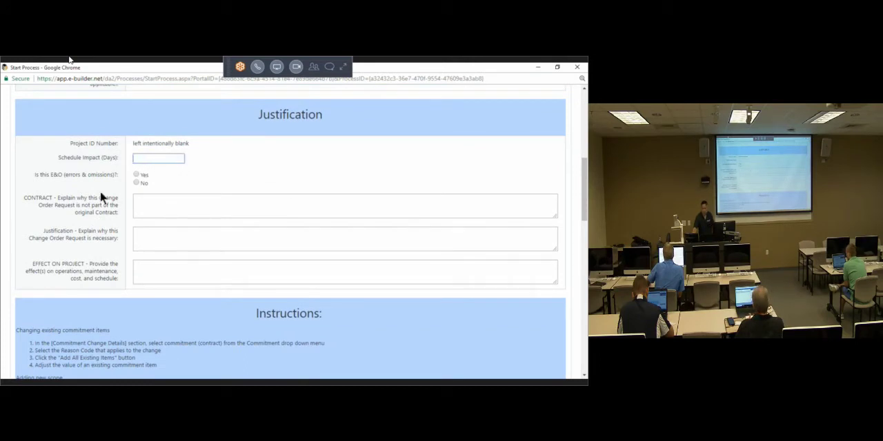
drag(32, 183, 102, 255)
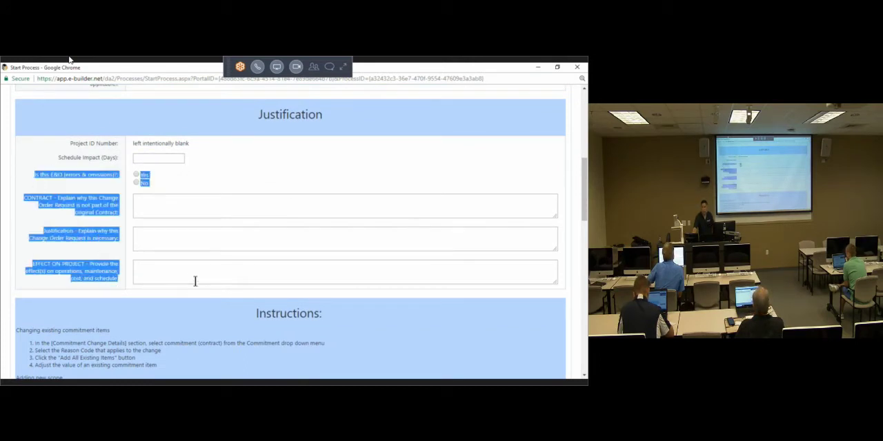
click(49, 262)
triple_click(149, 142)
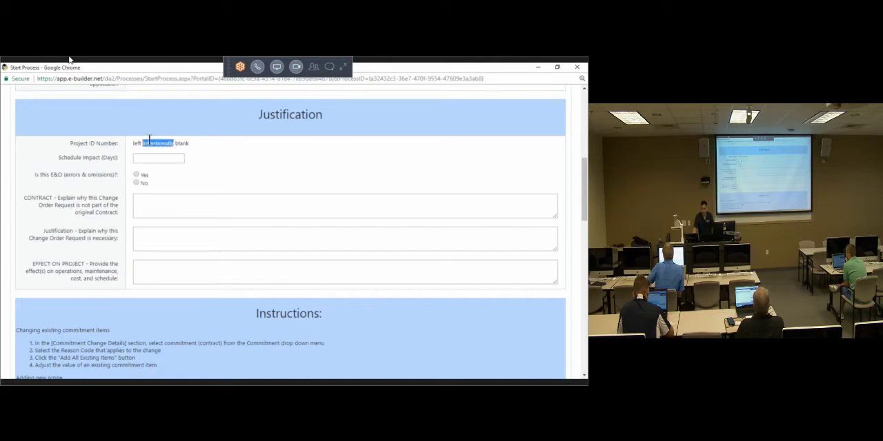
click(159, 158)
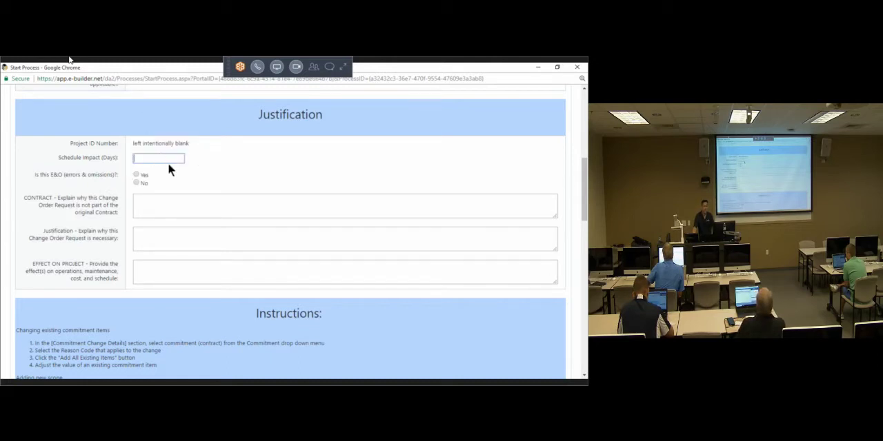
text(8)
click(284, 148)
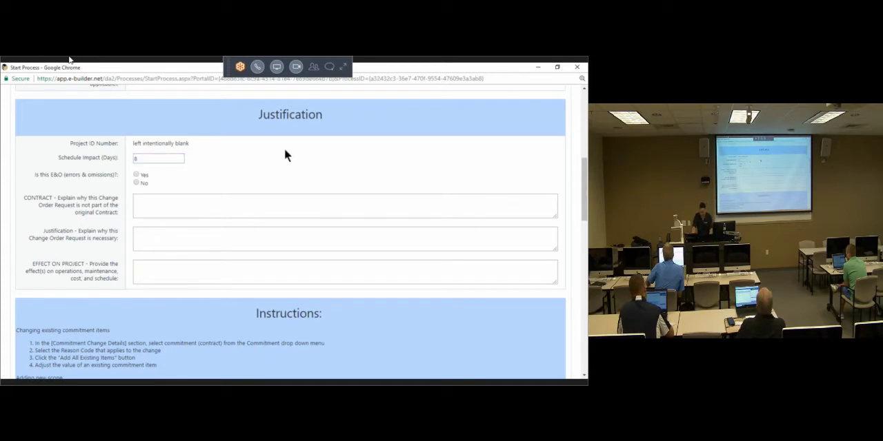
click(137, 175)
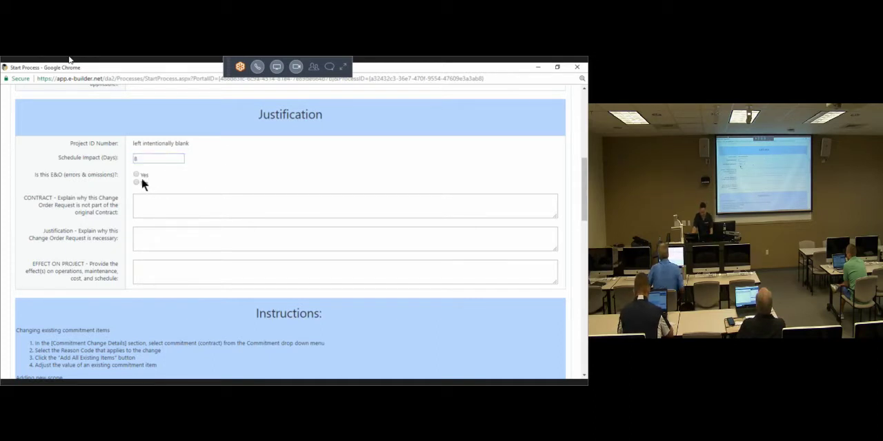
click(136, 183)
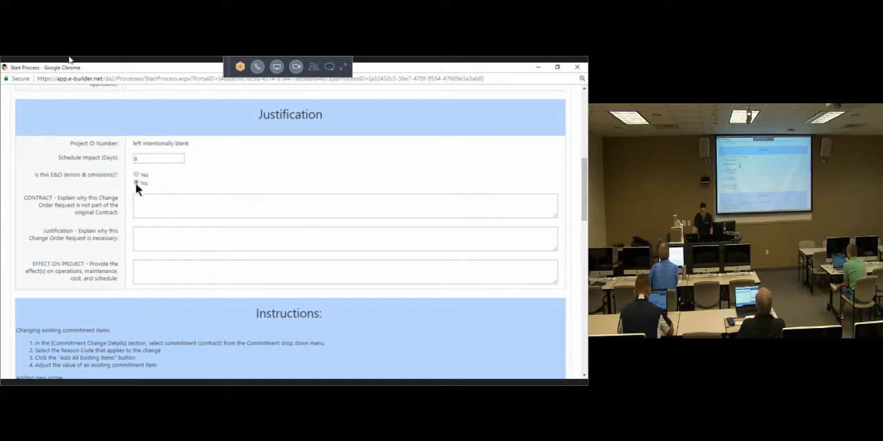
Step: Review the justification questions, the required attachments and the instructions for changing commitment items and adding new scope
triple_click(94, 209)
click(85, 231)
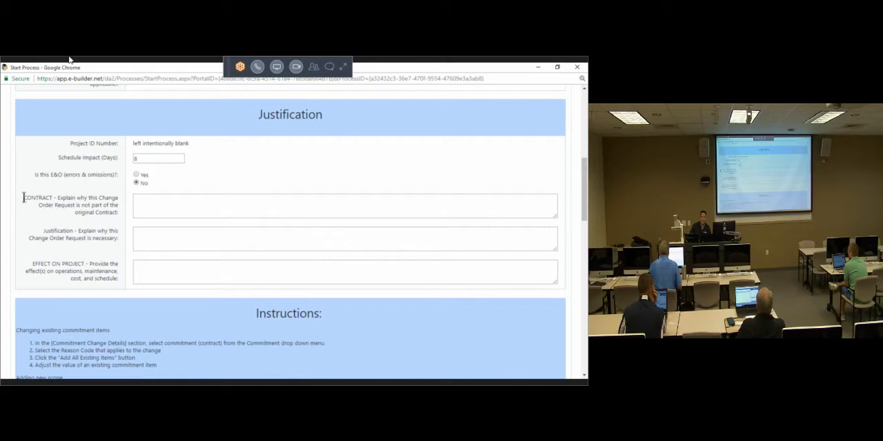
scroll(24, 201, up, 5)
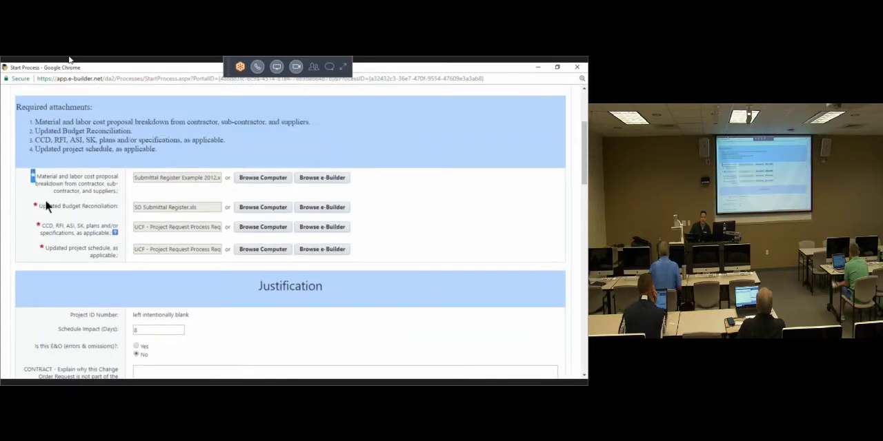
scroll(49, 208, down, 7)
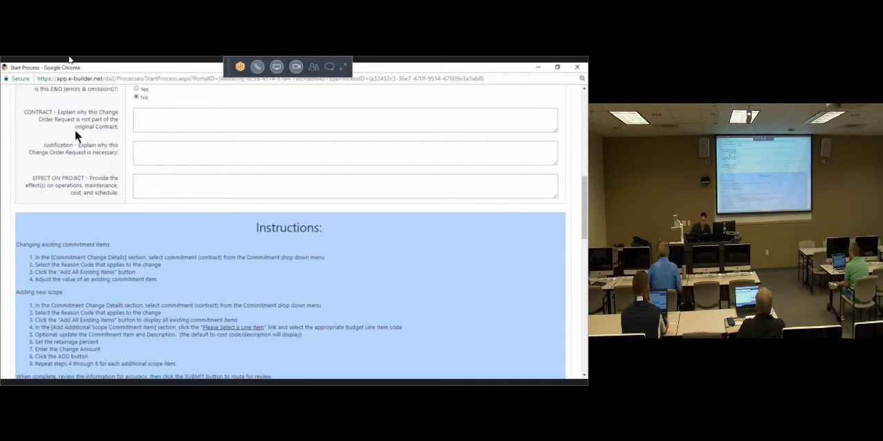
scroll(89, 157, down, 2)
drag(256, 100, 322, 101)
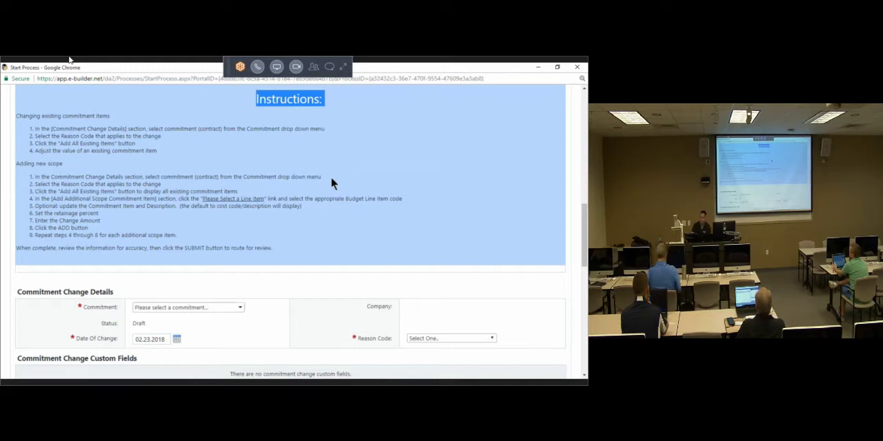
drag(21, 115, 281, 241)
scroll(297, 230, down, 3)
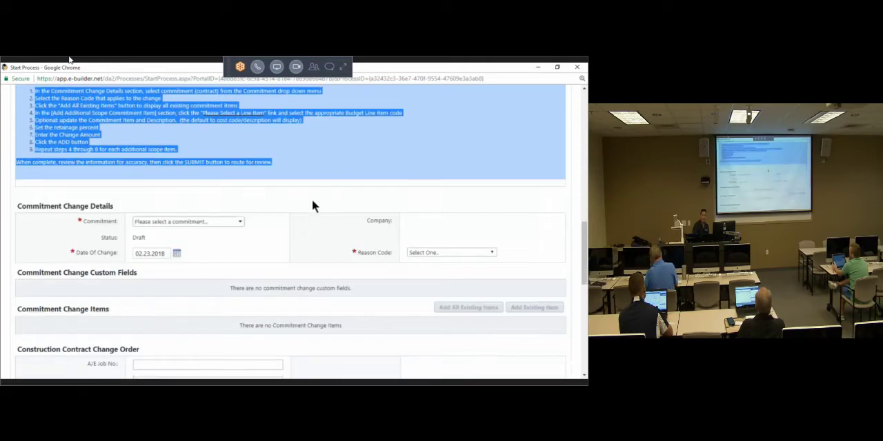
click(318, 195)
scroll(304, 189, down, 3)
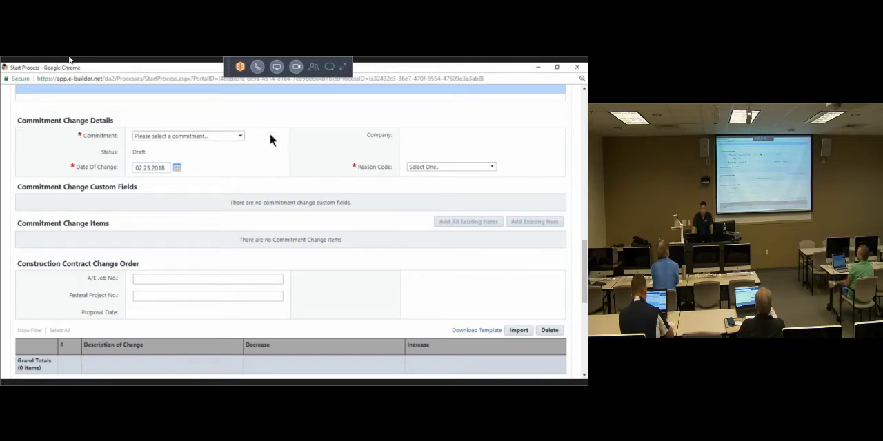
scroll(269, 134, down, 1)
scroll(276, 145, up, 3)
drag(246, 153, 108, 97)
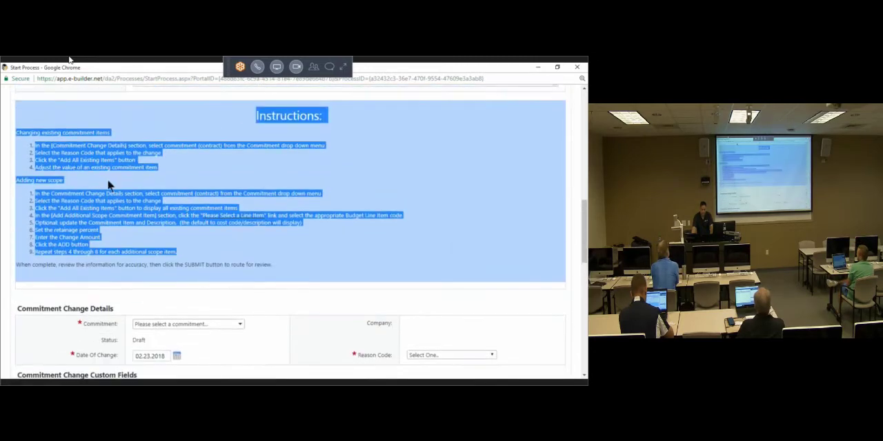
scroll(281, 191, down, 3)
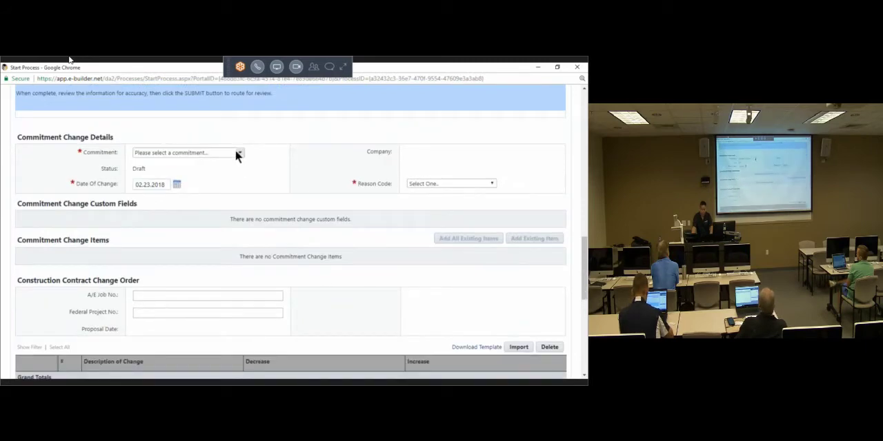
Step: Check which commitments the form offers and which project it belongs to, and switch back to the Project Processes page
click(237, 153)
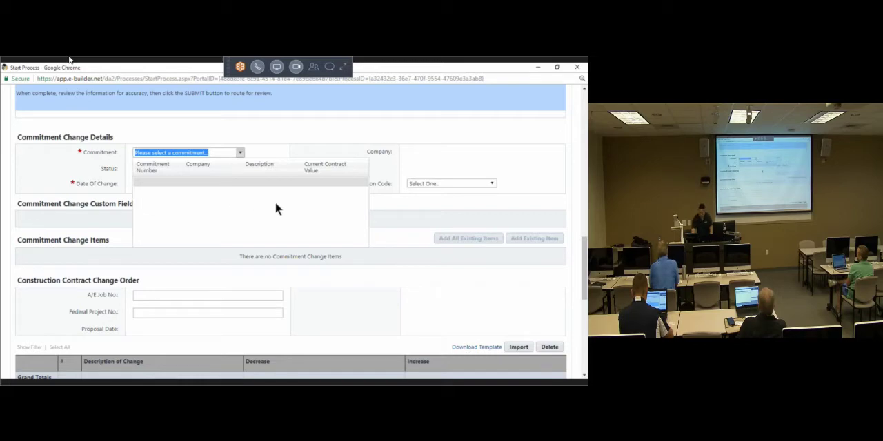
click(509, 147)
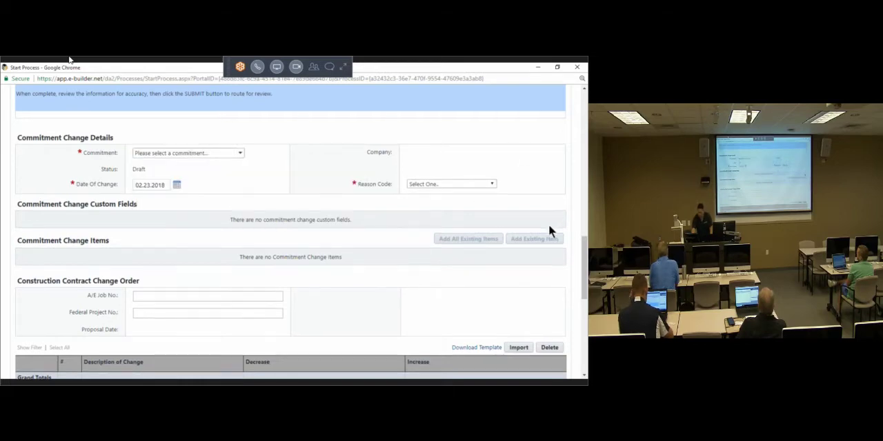
scroll(548, 224, up, 5)
scroll(548, 230, up, 5)
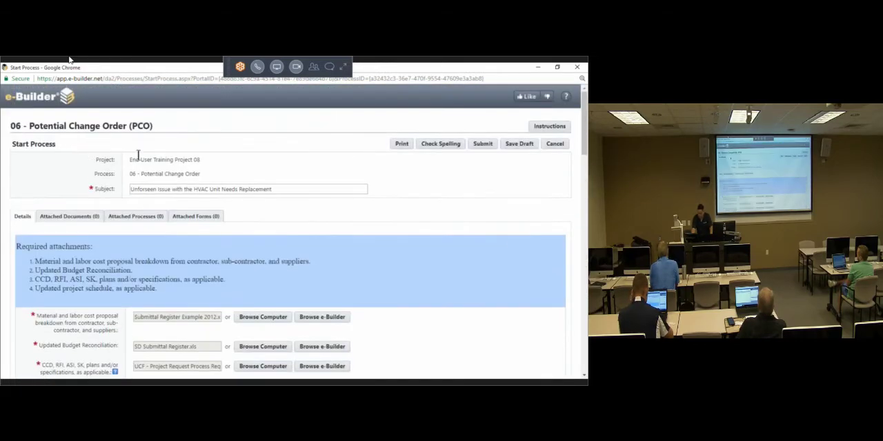
triple_click(160, 160)
key(alt+Tab)
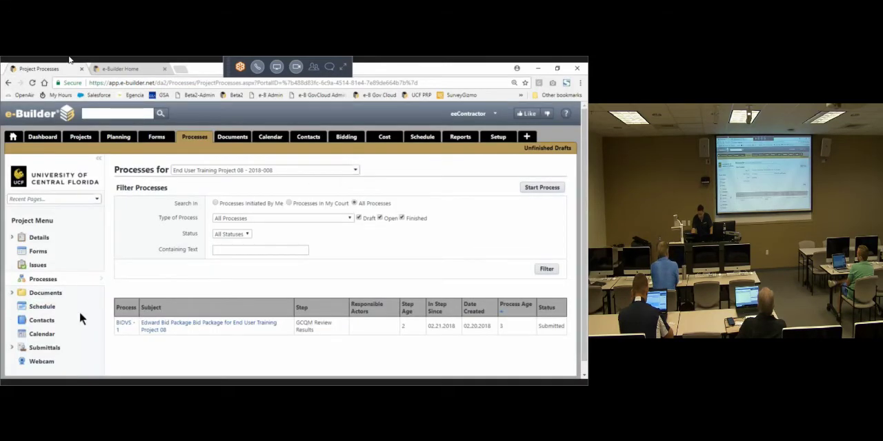
Step: Start a Potential Change Order (PCO) process on End User Training Project 01
click(315, 171)
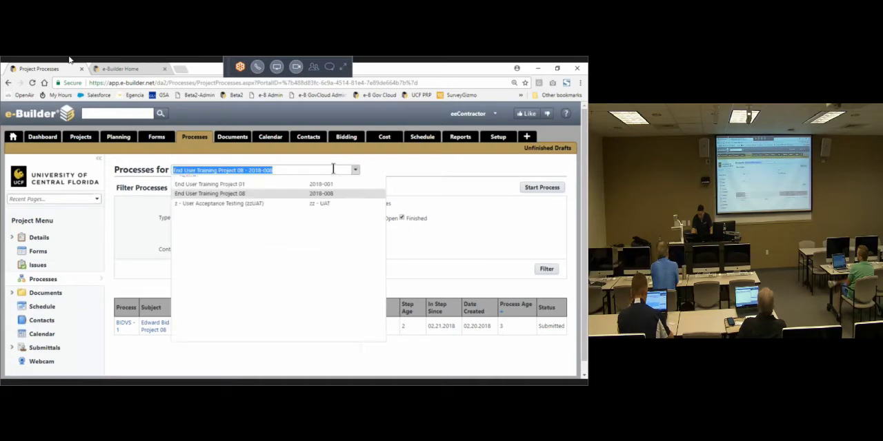
click(239, 206)
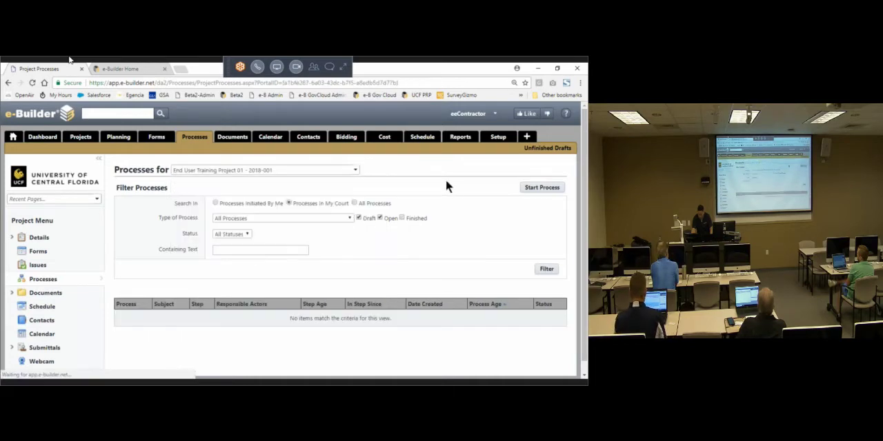
click(542, 188)
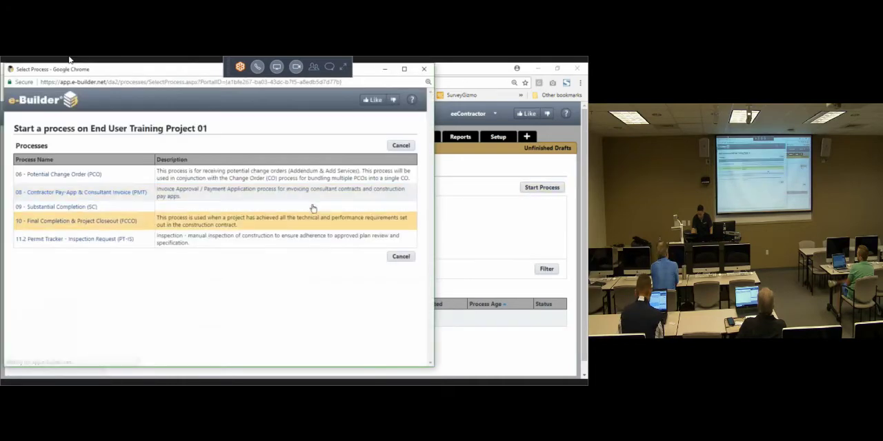
click(71, 175)
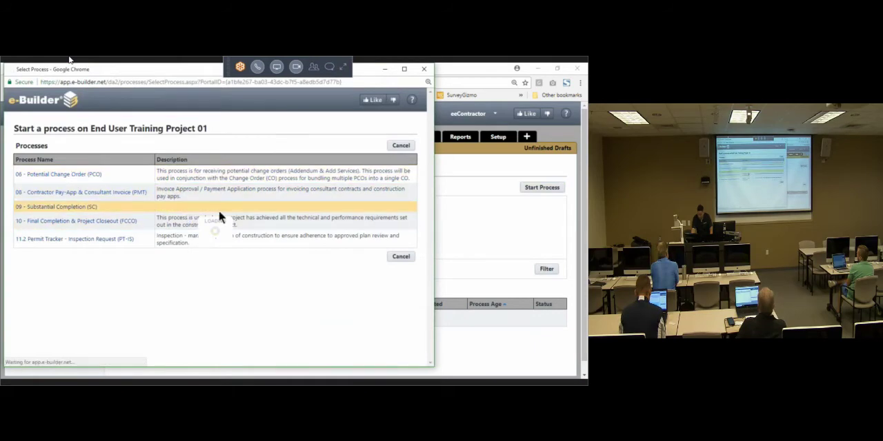
Step: Check which commitments are available under Commitment Change Details in the End User Training Project 01 form
scroll(238, 231, down, 5)
scroll(224, 235, down, 10)
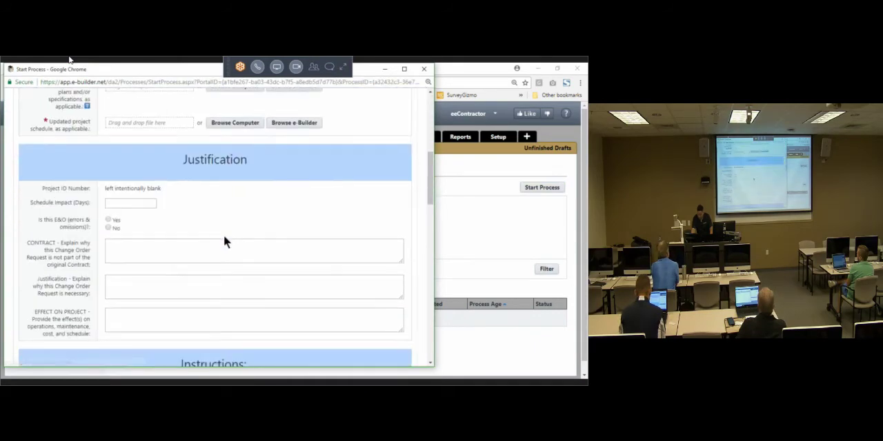
scroll(214, 230, down, 1)
click(158, 145)
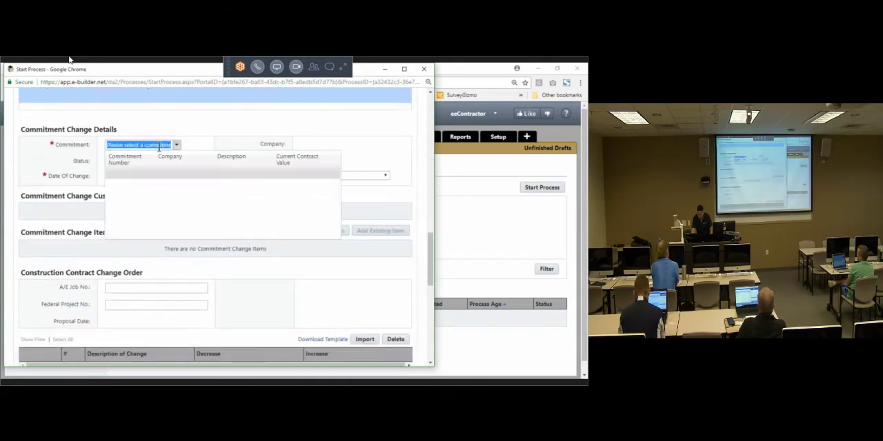
scroll(380, 176, up, 7)
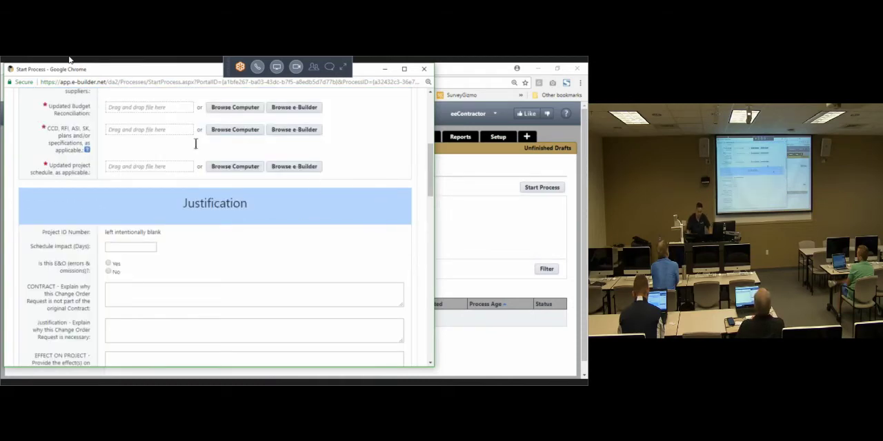
Step: Close the End User Training Project 01 form and cancel the earlier Potential Change Order without submitting either one
click(69, 60)
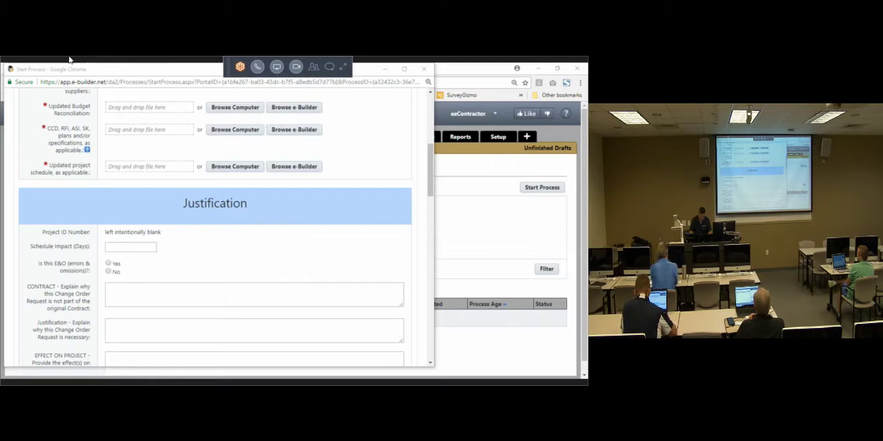
click(425, 69)
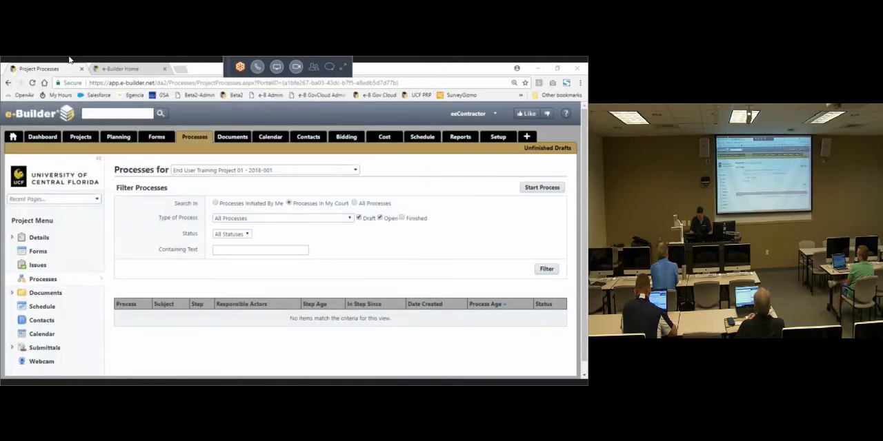
key(alt+Tab)
click(548, 146)
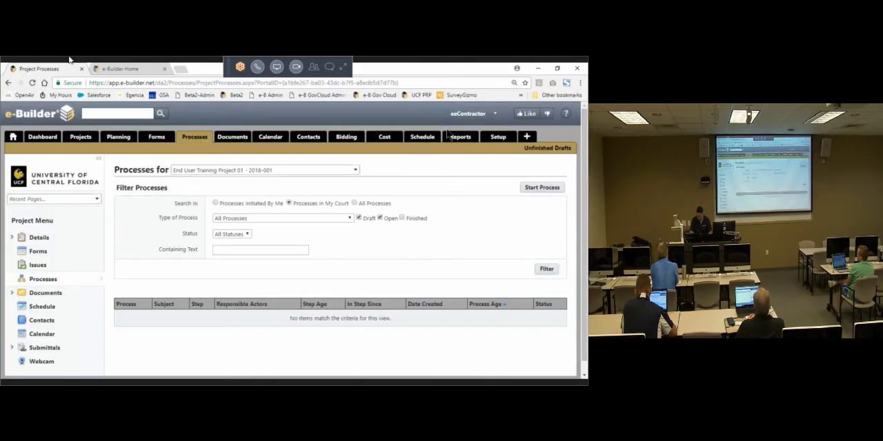
Step: Start a Potential Change Order (PCO) process on the project Build out 7 labs in the CREOL 3rd floor shell space
click(288, 170)
click(250, 189)
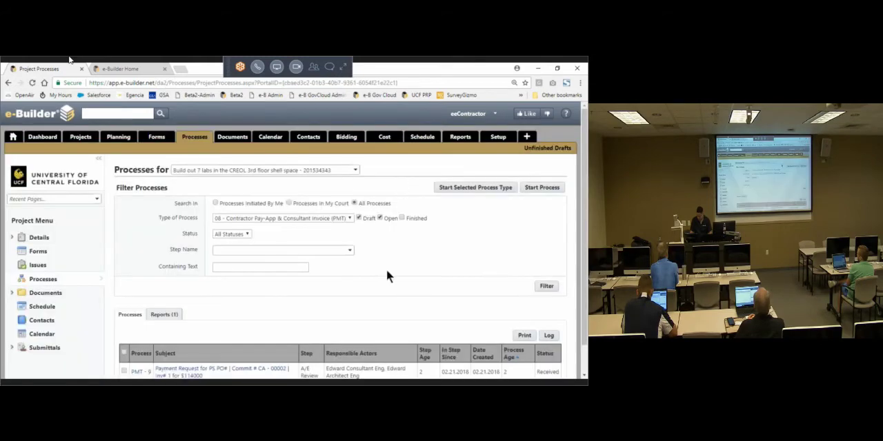
scroll(385, 271, down, 1)
click(531, 156)
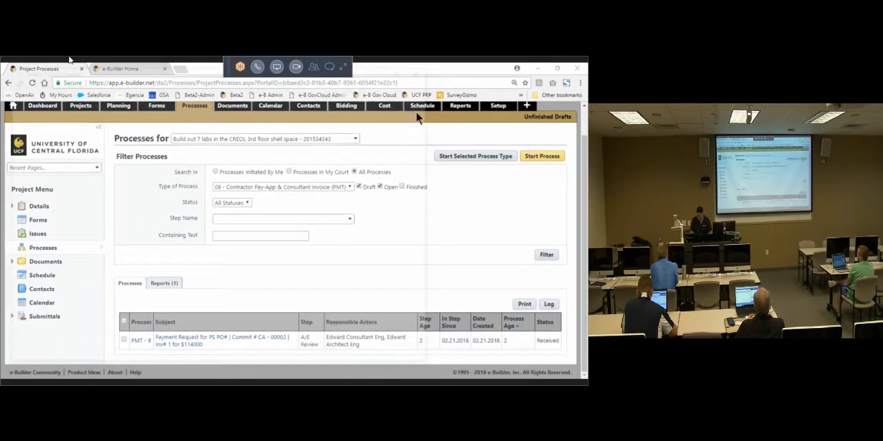
click(93, 176)
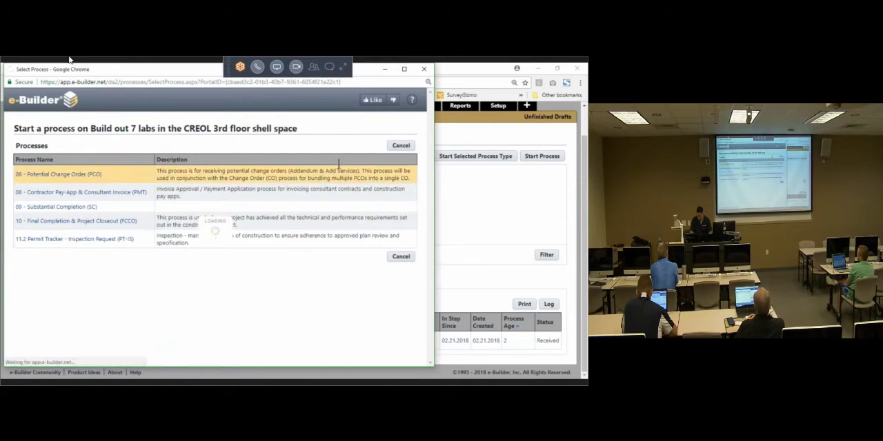
Step: Select the This Old House commitment CA - 00003 as the commitment under Commitment Change Details
click(404, 70)
scroll(578, 210, down, 10)
scroll(578, 211, down, 5)
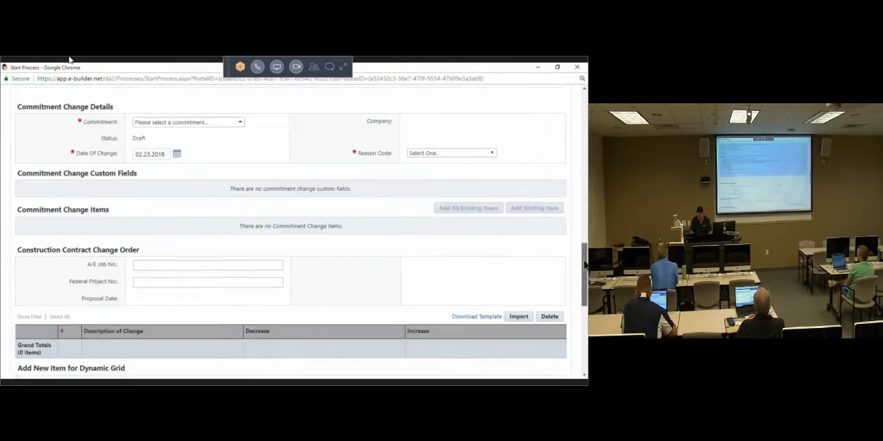
scroll(267, 165, down, 1)
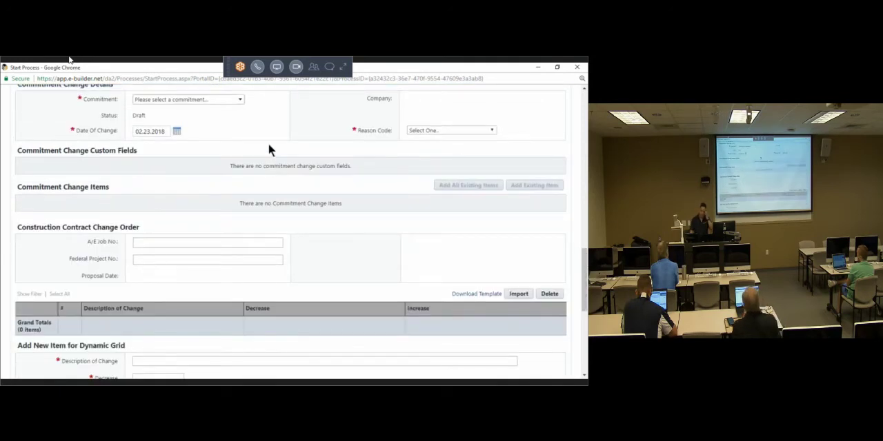
scroll(269, 143, up, 1)
scroll(269, 142, up, 3)
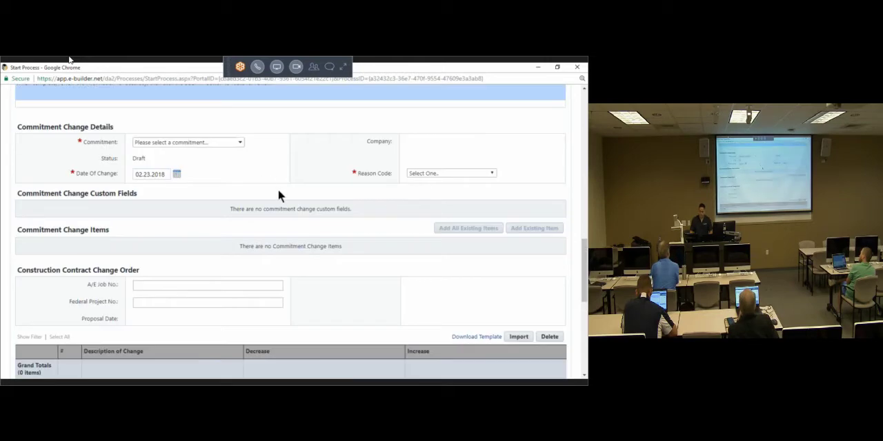
scroll(275, 223, down, 1)
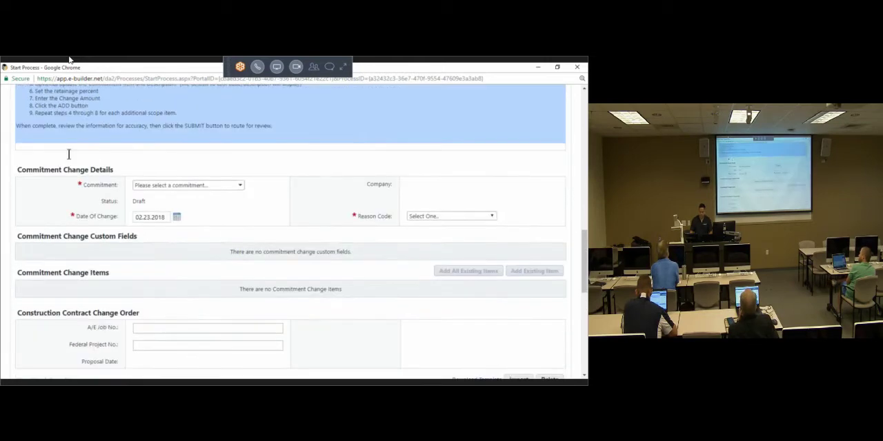
triple_click(77, 169)
scroll(297, 182, down, 1)
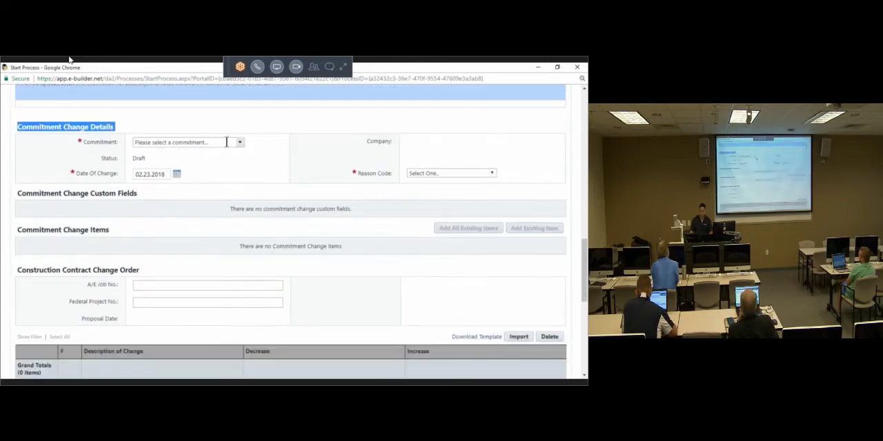
click(239, 142)
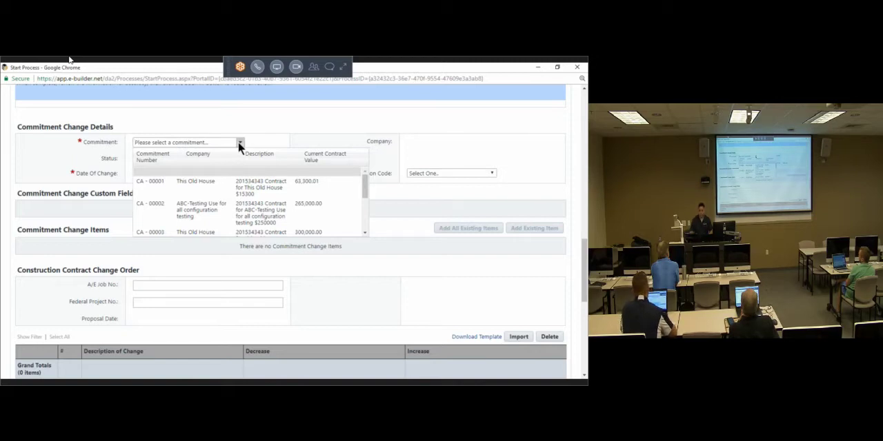
scroll(260, 195, down, 1)
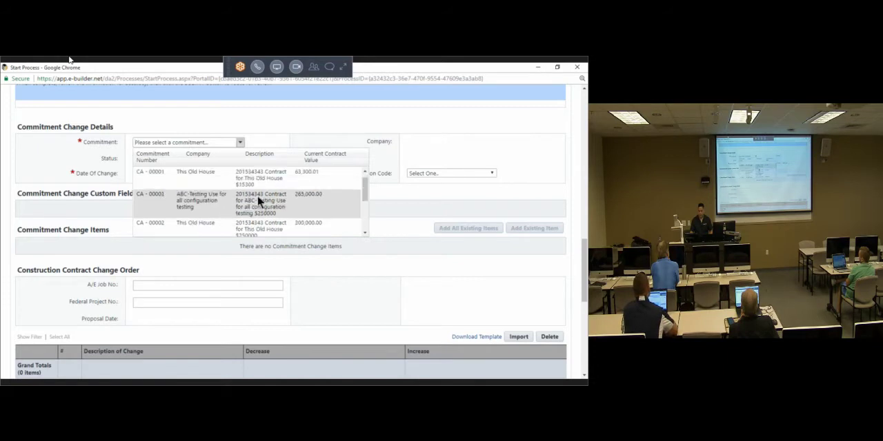
scroll(257, 194, down, 1)
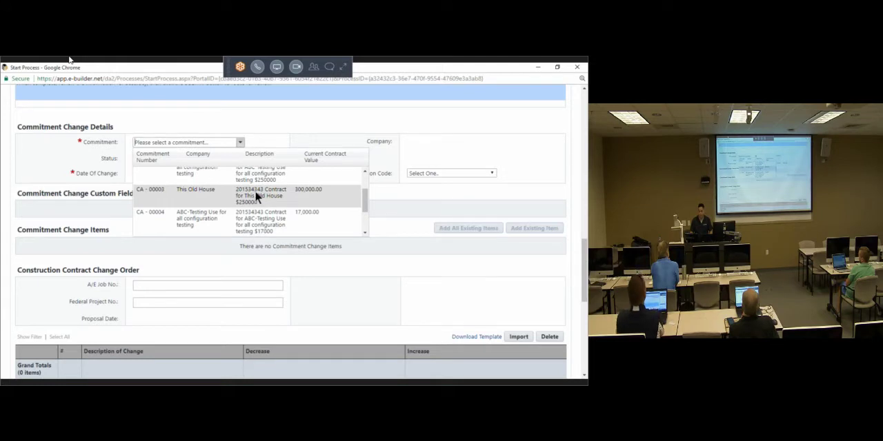
click(258, 196)
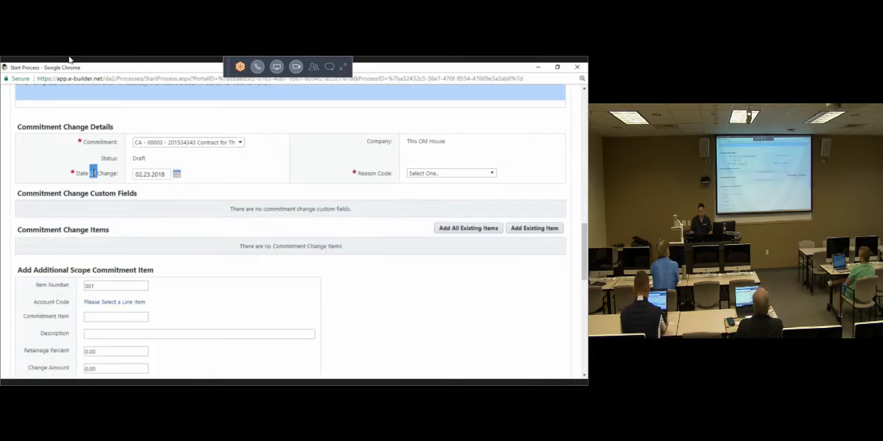
Step: Set the reason code to Field Condition (Changes) and add all existing items of the commitment to Commitment Change Items
click(428, 174)
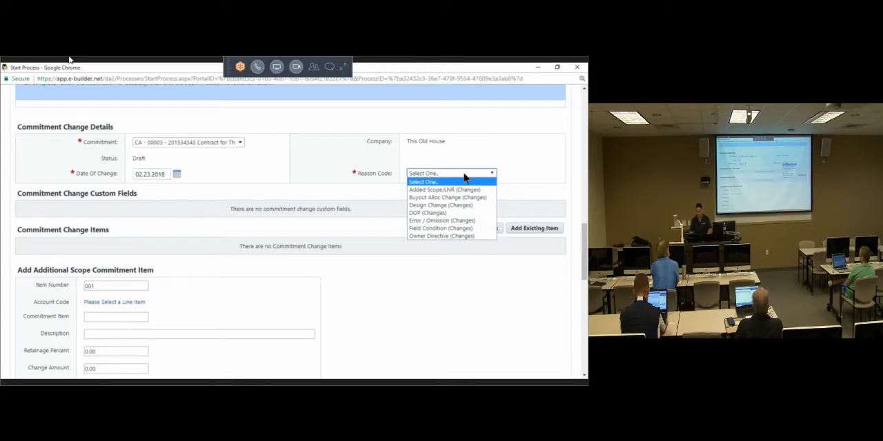
click(463, 229)
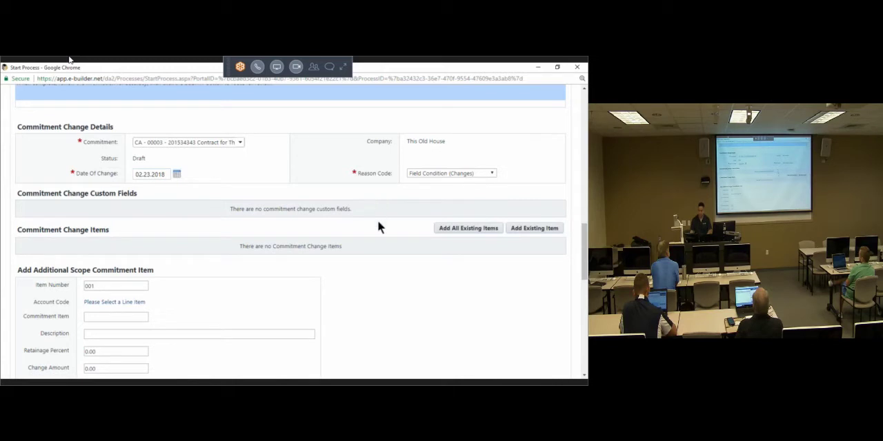
scroll(356, 220, down, 1)
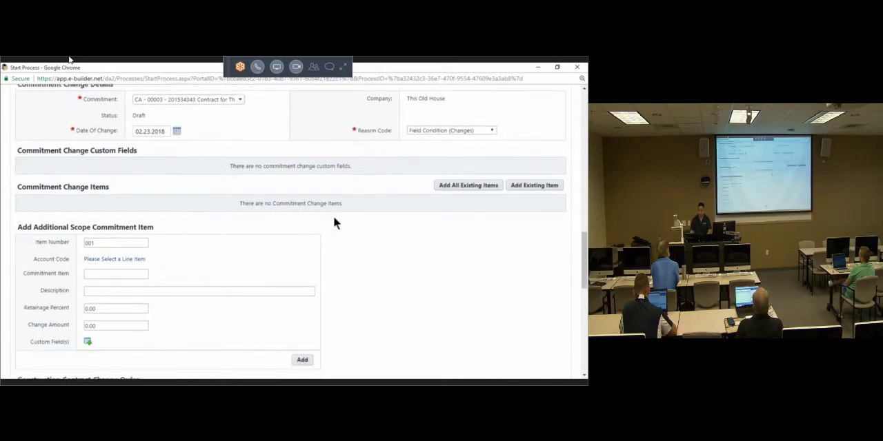
triple_click(118, 150)
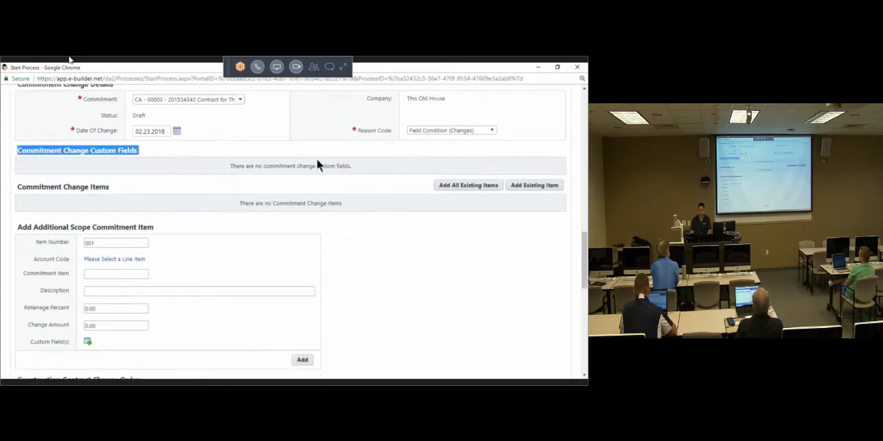
click(447, 185)
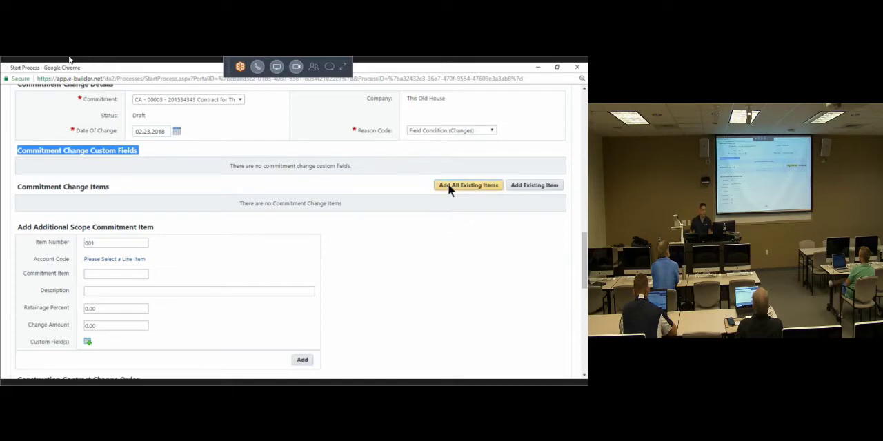
click(448, 185)
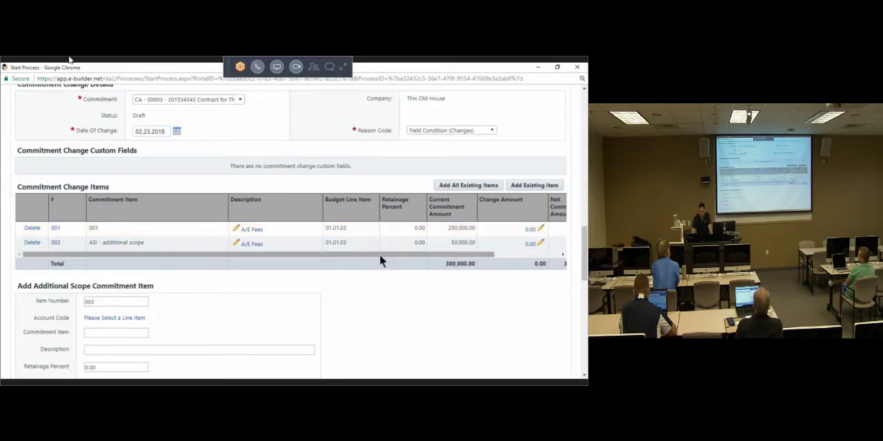
Step: Set the change amount of commitment item 001 to 50,000
drag(379, 255, 436, 256)
click(458, 229)
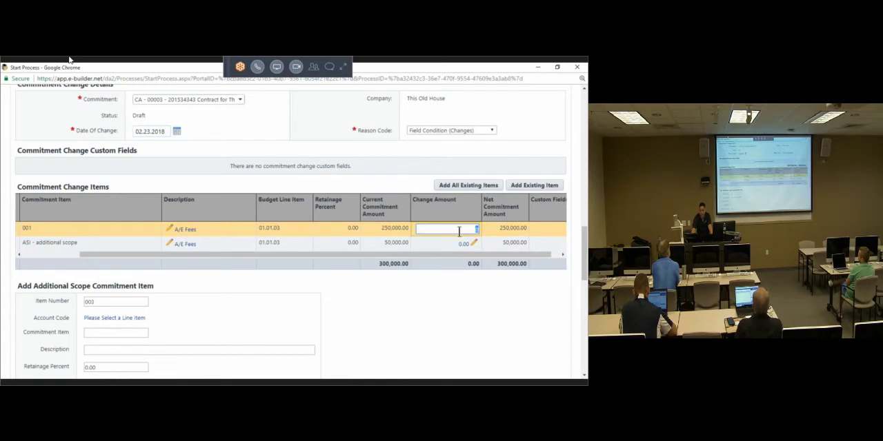
drag(386, 255, 271, 257)
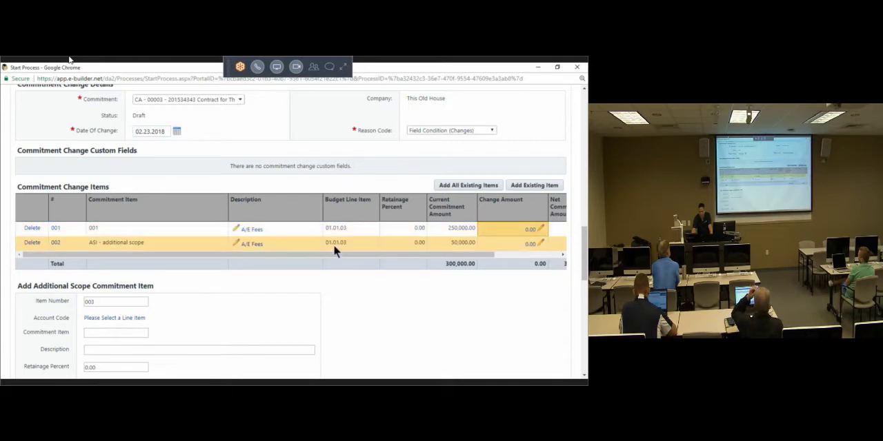
drag(339, 257, 437, 258)
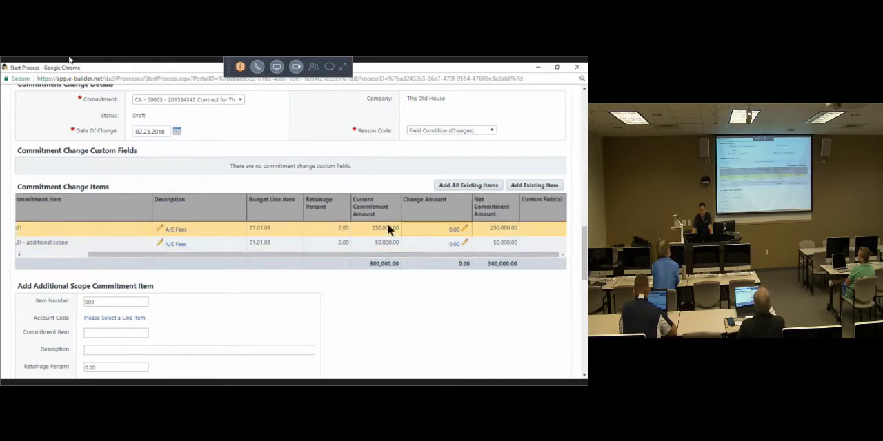
click(451, 232)
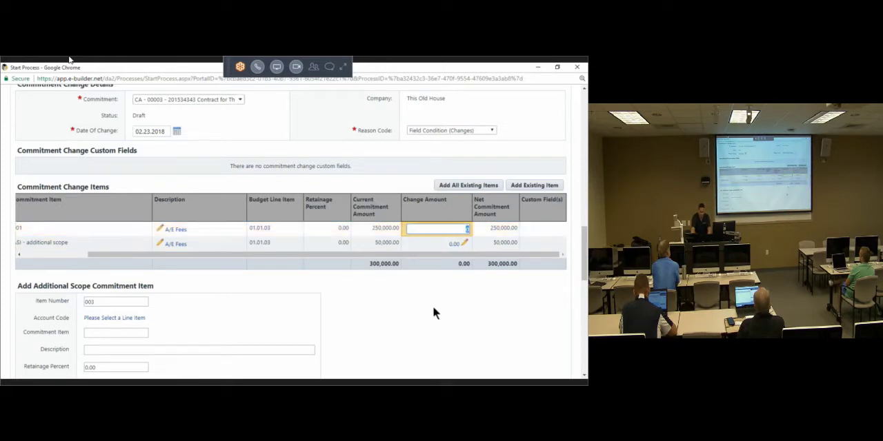
text(50,000)
click(524, 323)
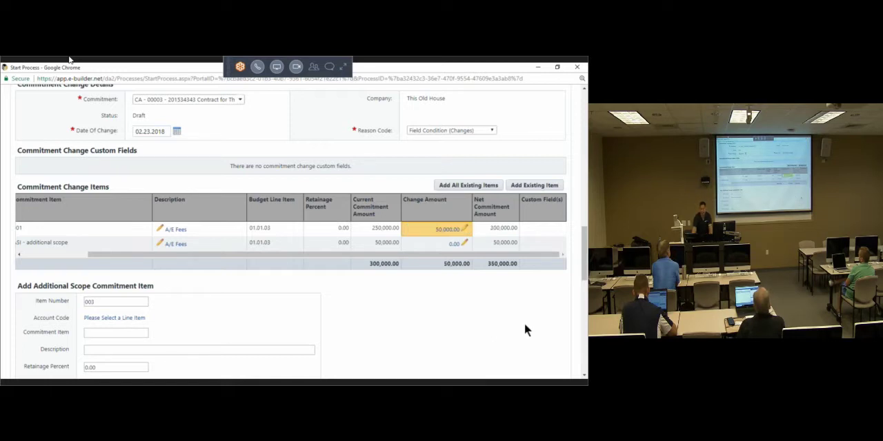
Step: Set the change amount of the ASI - additional scope commitment item to 100,000
click(453, 244)
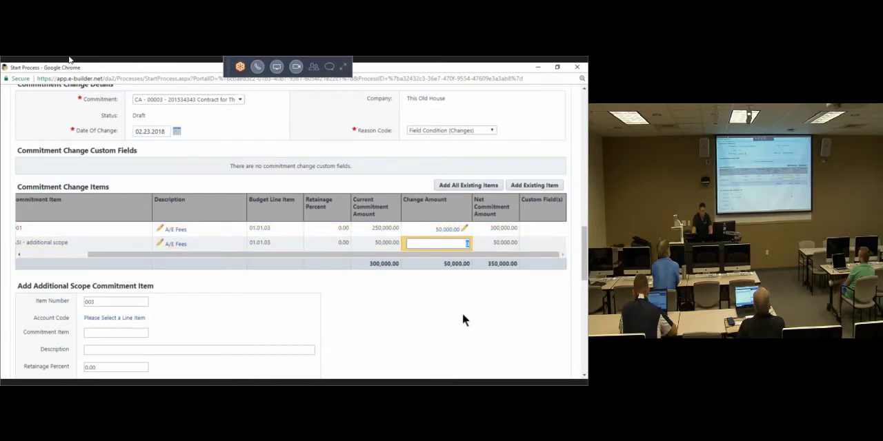
text(100,)
text(00000)
key(Return)
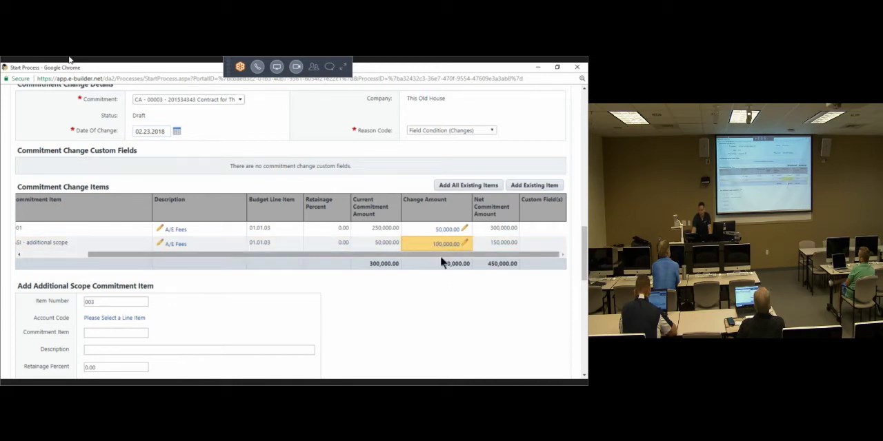
key(ctrl)
key(ctrl)
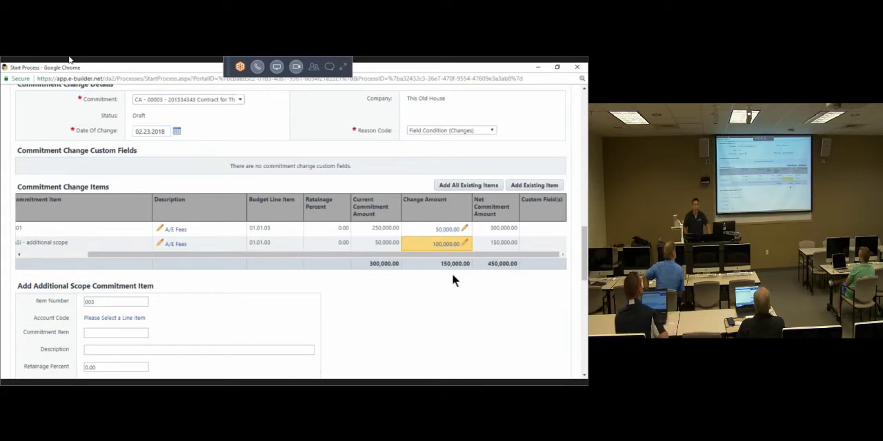
key(ctrl)
key(ctrl)
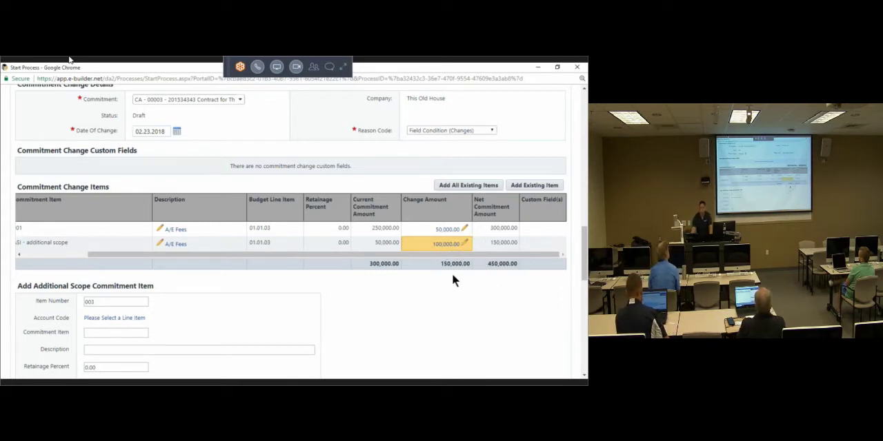
drag(473, 253, 463, 254)
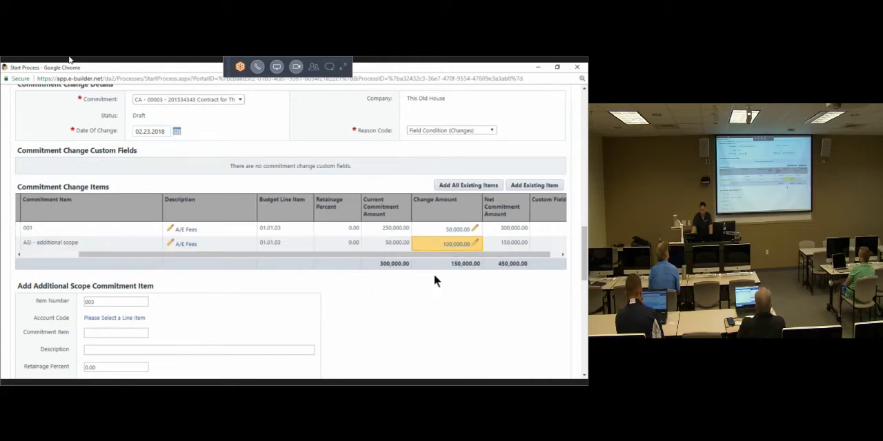
scroll(434, 307, down, 5)
scroll(68, 197, down, 1)
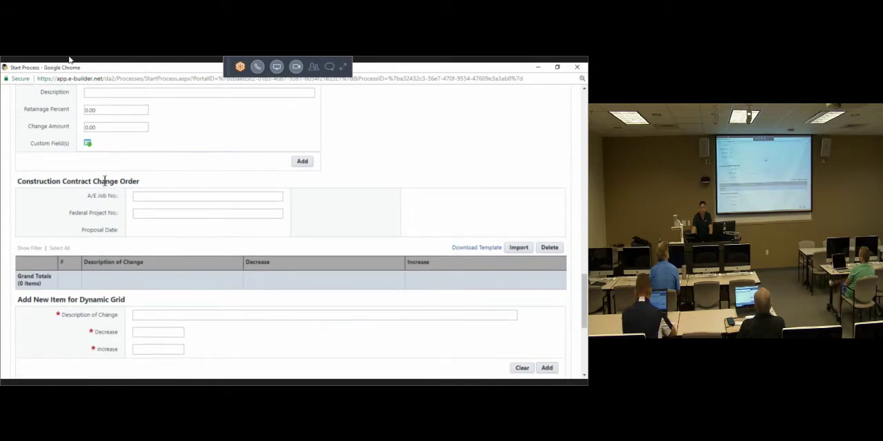
triple_click(67, 180)
click(104, 198)
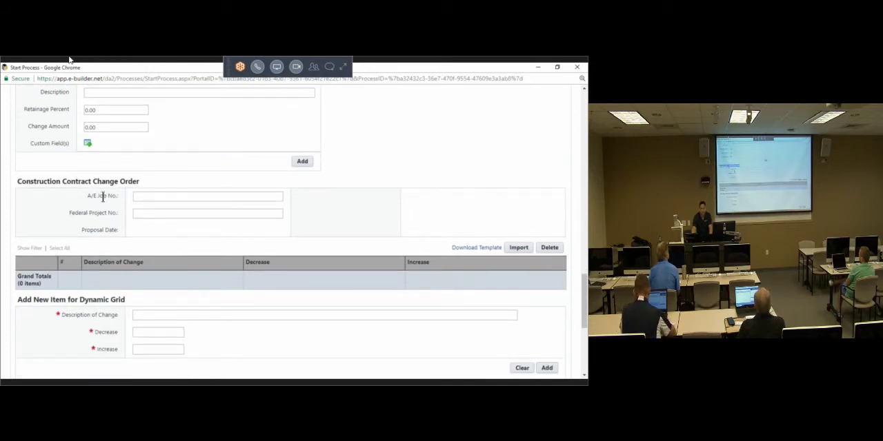
triple_click(103, 197)
click(144, 200)
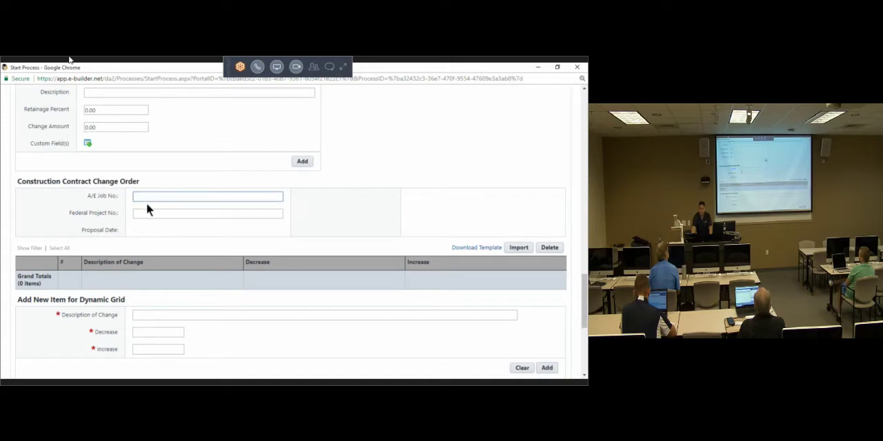
text(435436456456456456)
drag(87, 197, 96, 198)
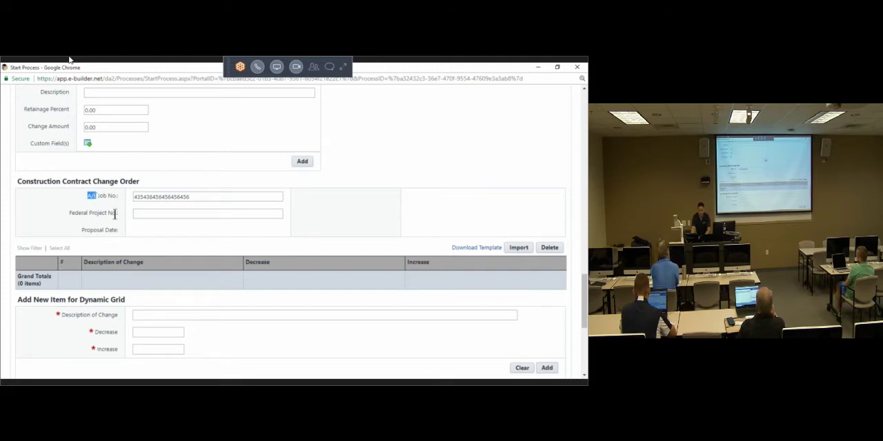
click(145, 215)
text(64745745757)
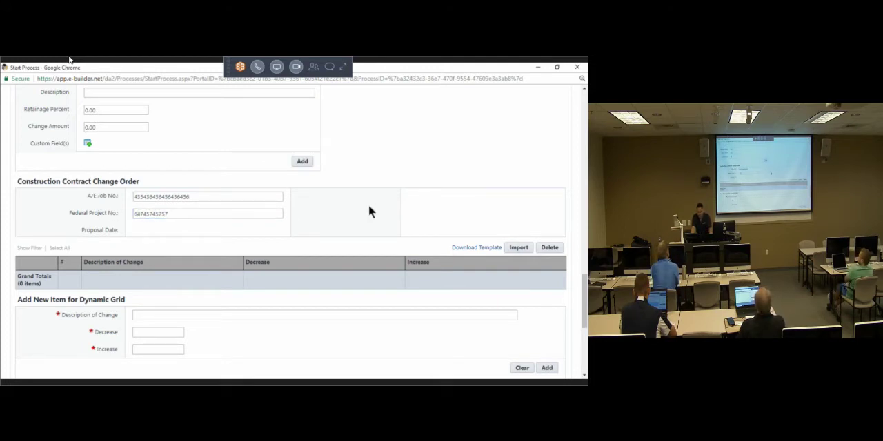
Step: Enter "Need to replace HCAV unit" as the description of change for the new dynamic grid item
scroll(368, 207, down, 3)
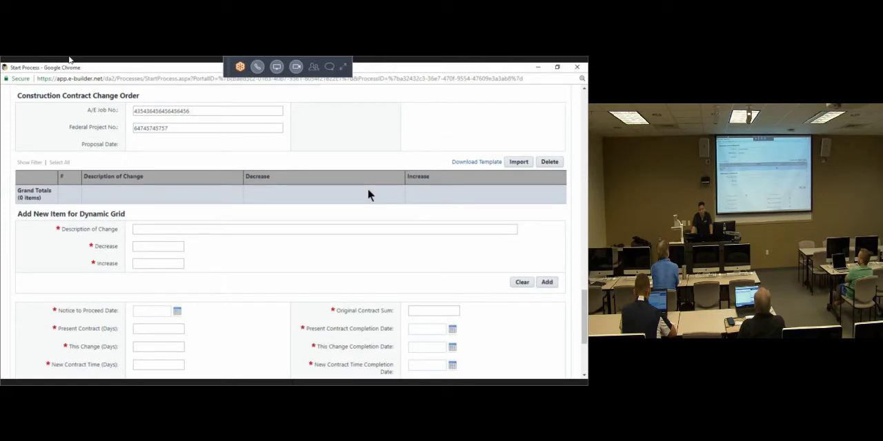
scroll(41, 276, down, 3)
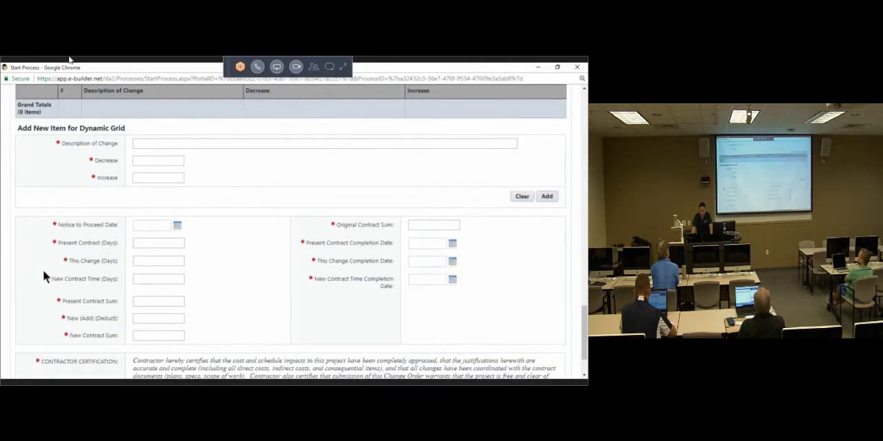
scroll(70, 211, up, 1)
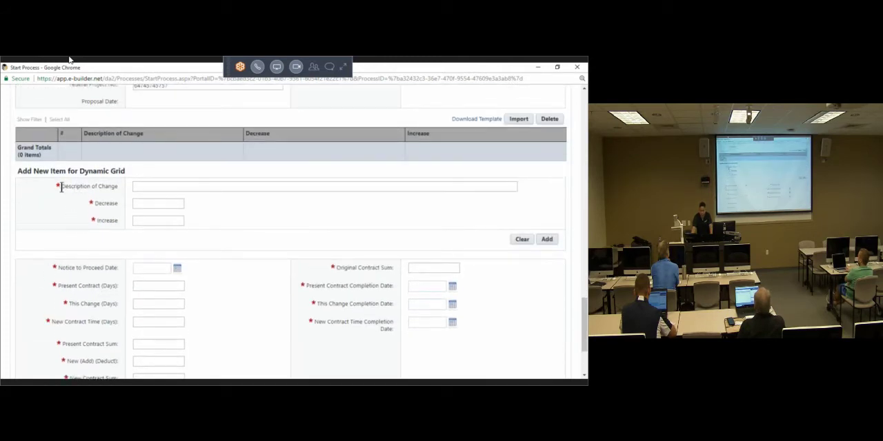
drag(62, 186, 109, 190)
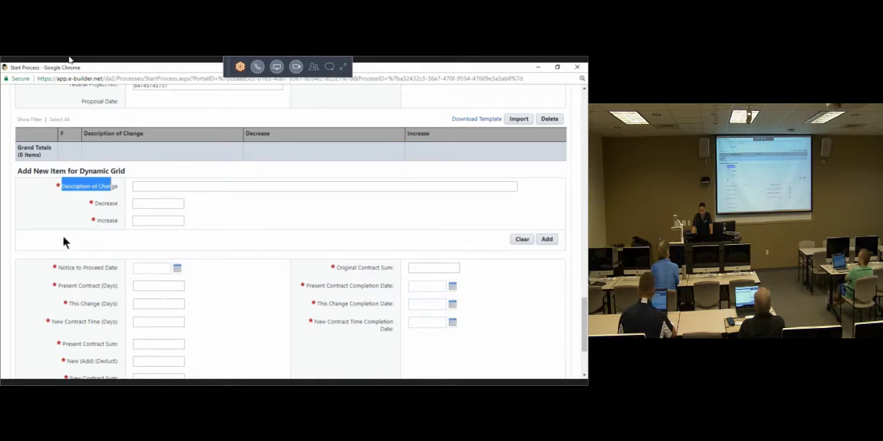
click(135, 190)
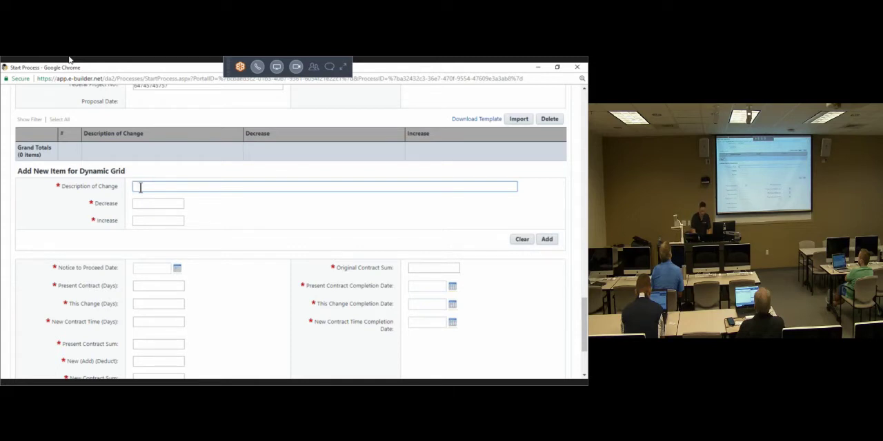
text(ed )
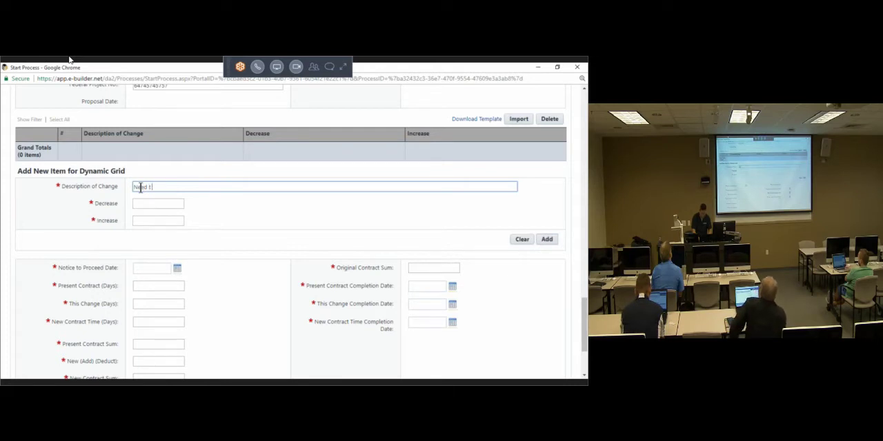
text(to replace)
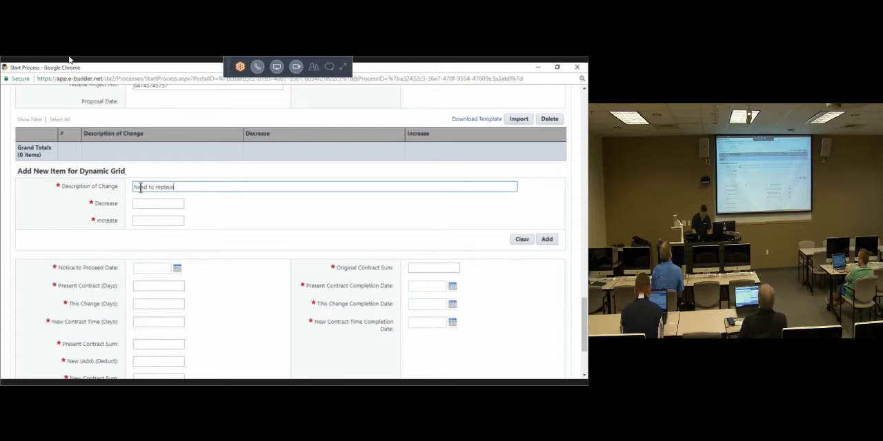
text( HCAV unit)
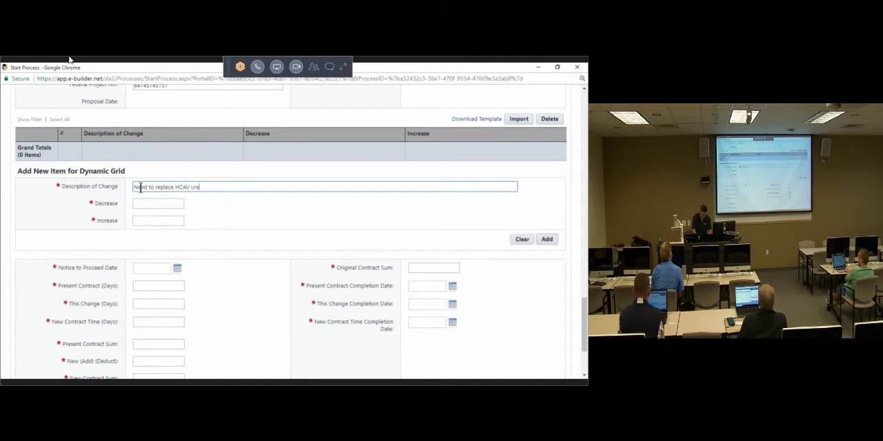
Step: Set the new dynamic grid item's decrease to 0.00 and its increase to 150000.00
click(162, 204)
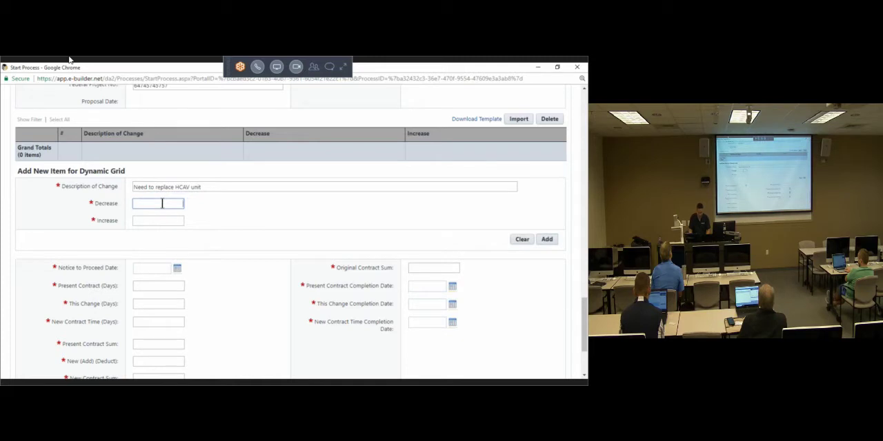
click(221, 199)
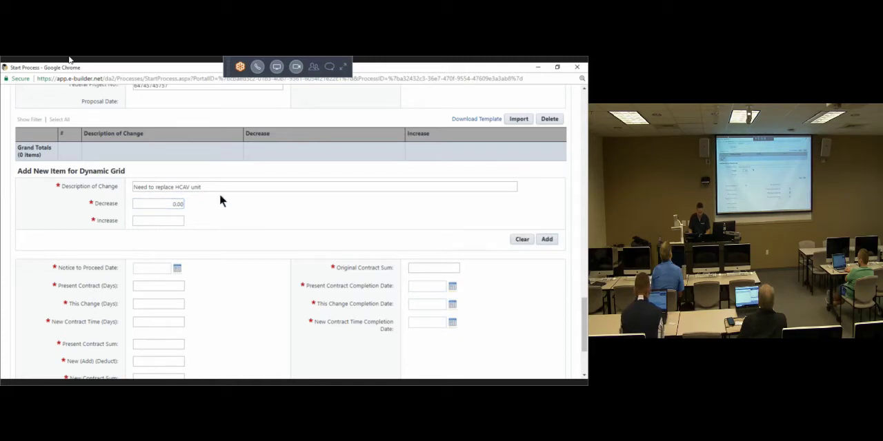
click(170, 220)
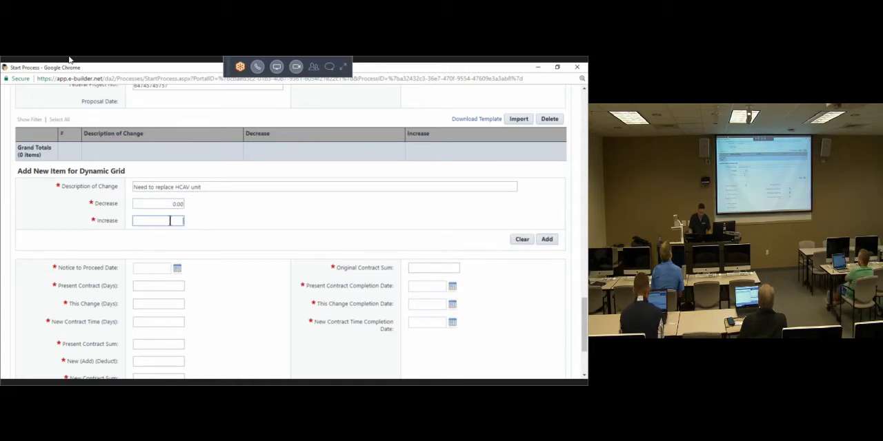
text(150000)
click(246, 240)
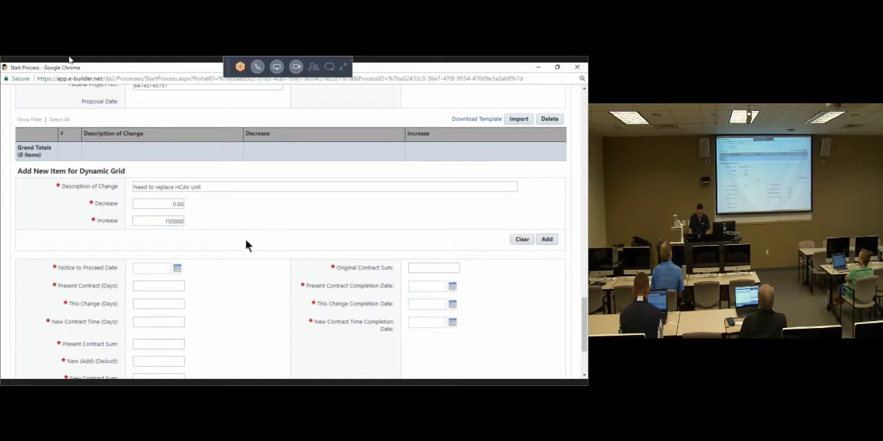
click(174, 221)
click(241, 250)
Step: Answer Yes to the contractor certification and save the potential change order as a draft
scroll(241, 249, down, 3)
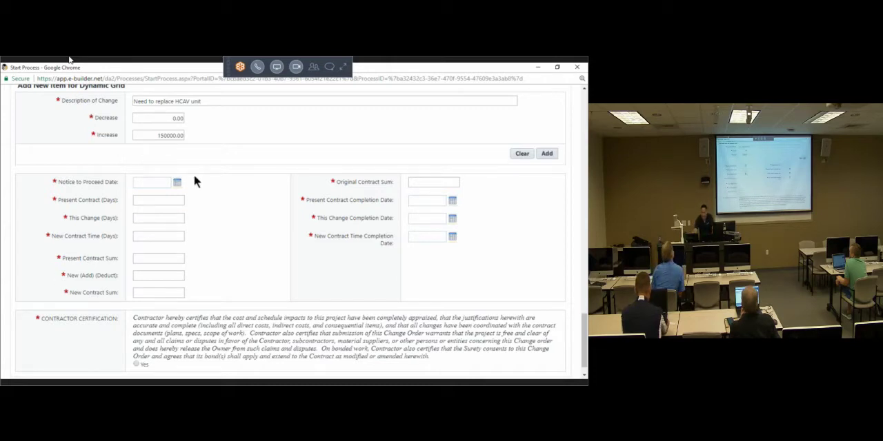
drag(65, 186, 96, 283)
click(235, 293)
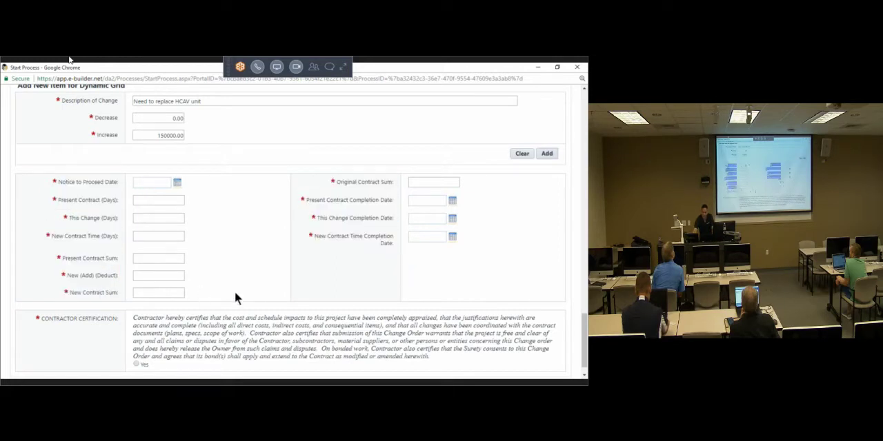
scroll(235, 292, down, 1)
triple_click(99, 294)
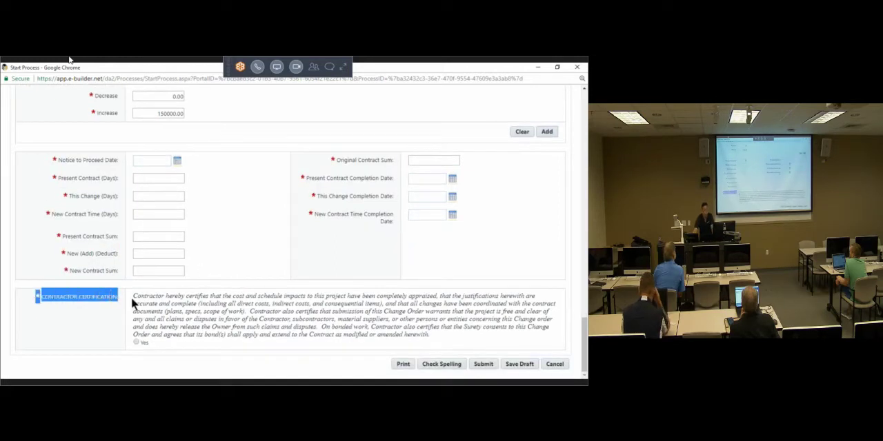
click(137, 342)
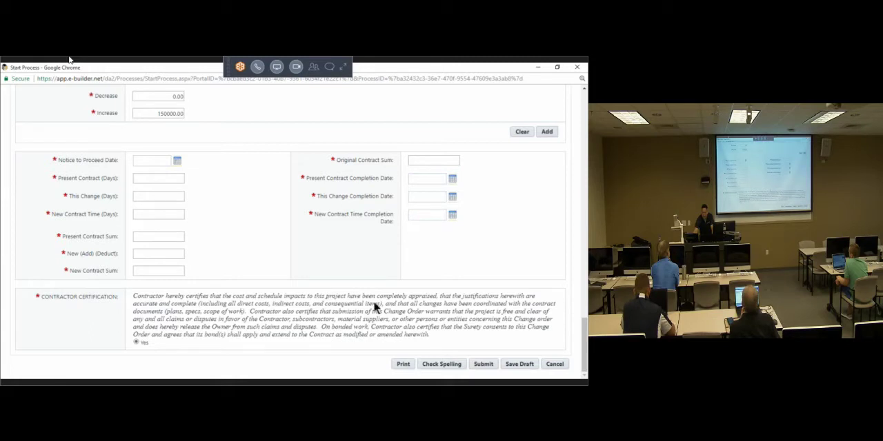
click(522, 369)
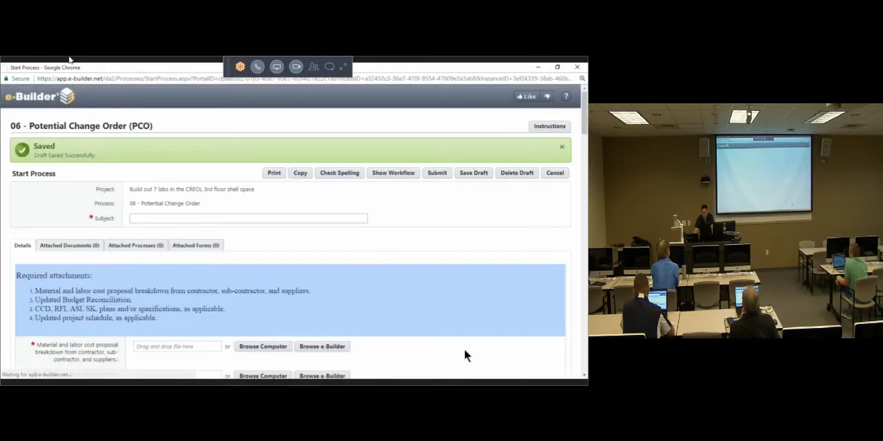
Step: Open the PCO workflow's graphical view and examine its path from Start through the reviews to Finish, including the AE Review step
click(394, 173)
click(316, 69)
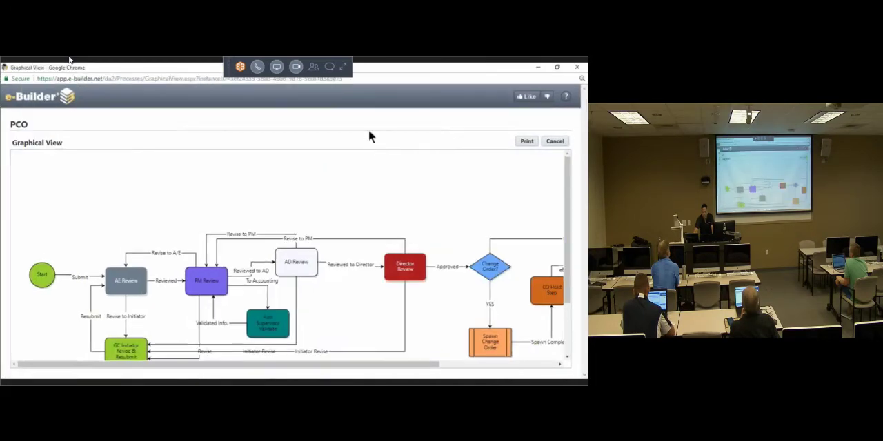
scroll(400, 204, down, 1)
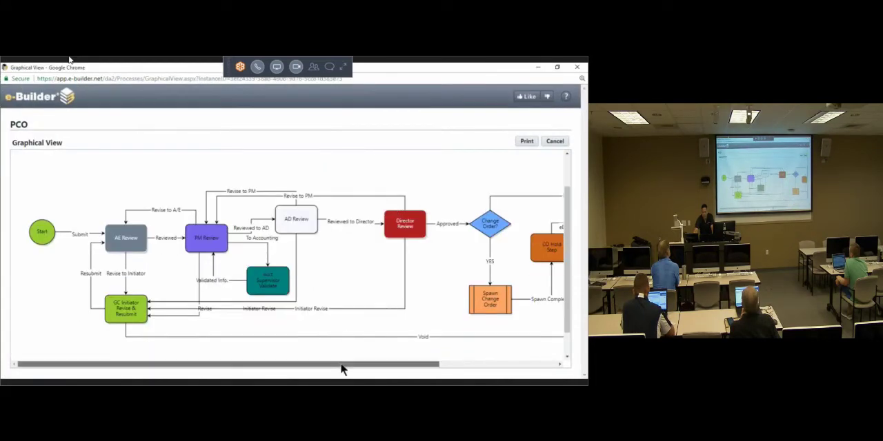
drag(340, 365, 350, 365)
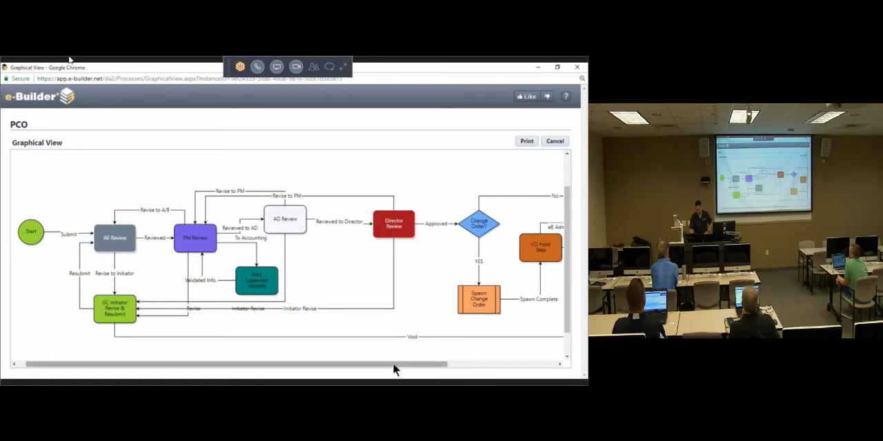
drag(405, 368, 516, 363)
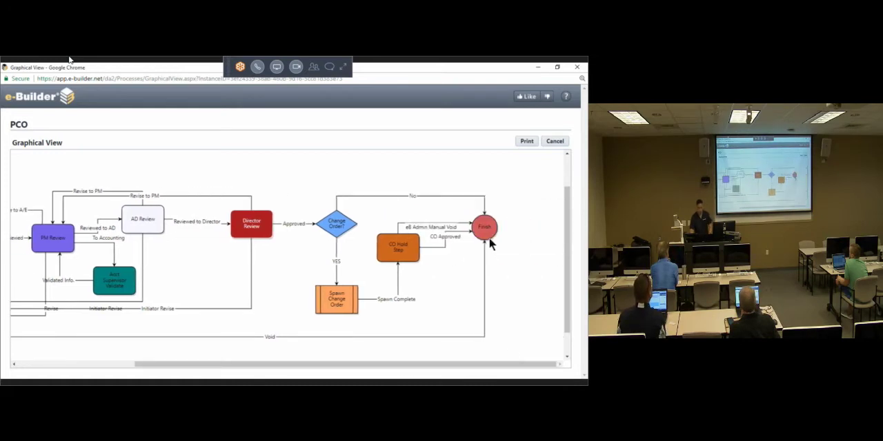
drag(463, 371, 355, 374)
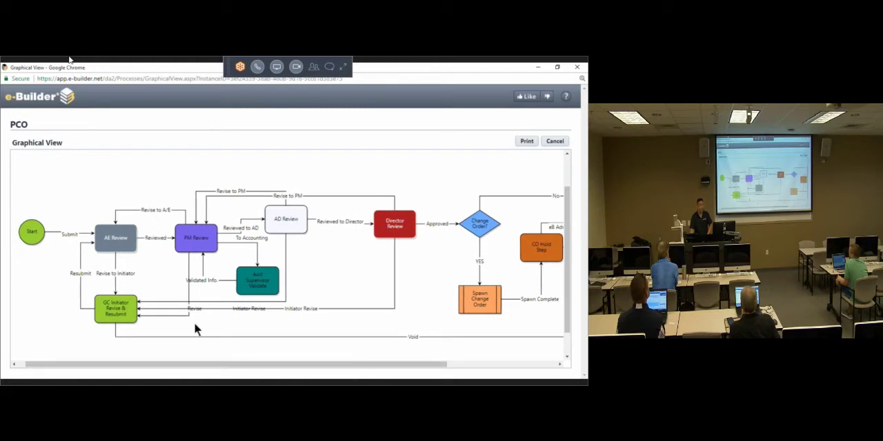
click(117, 241)
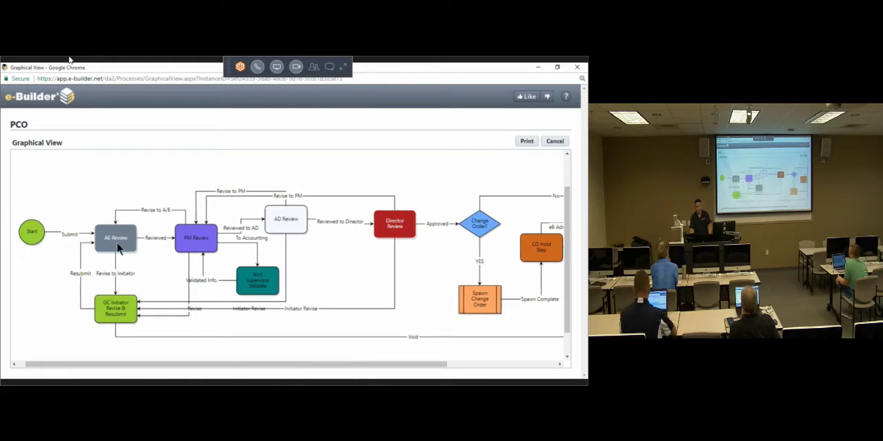